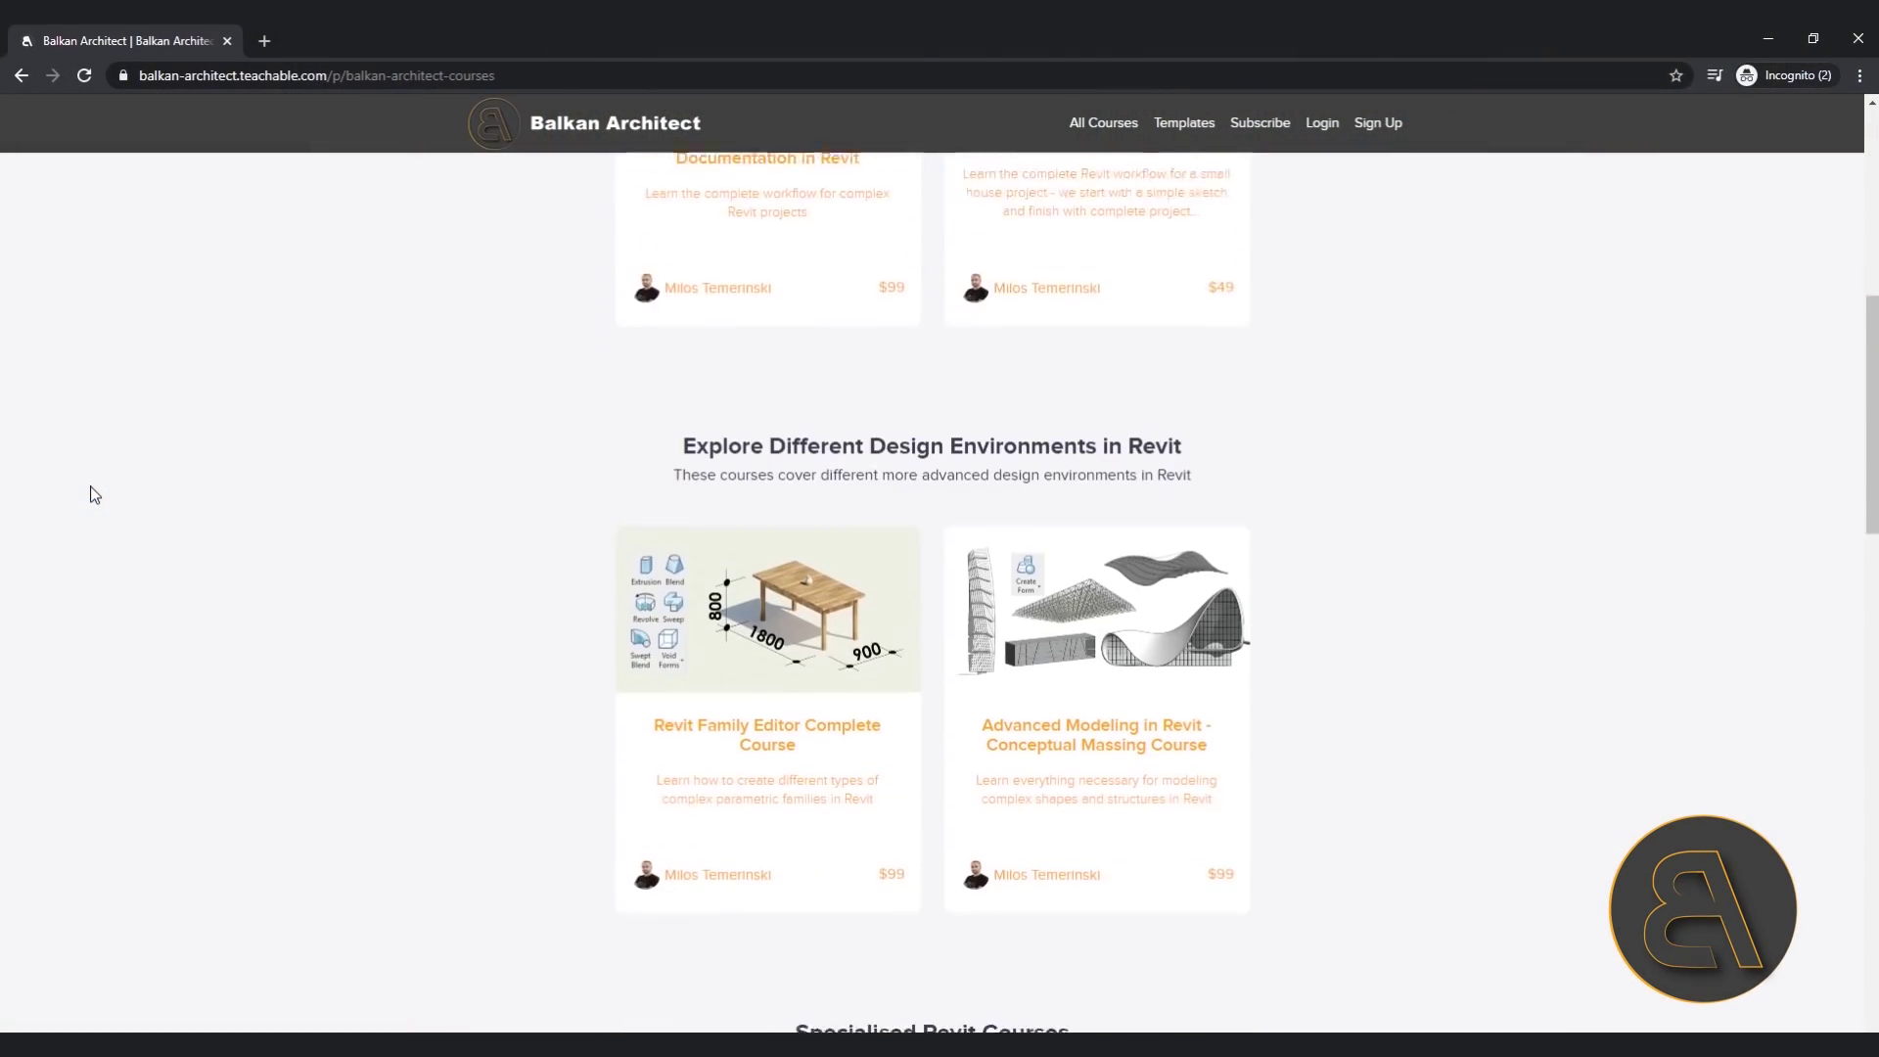
- Look through the course catalogue down to the Specialised Revit Courses section
scroll(93, 494, "down", 10)
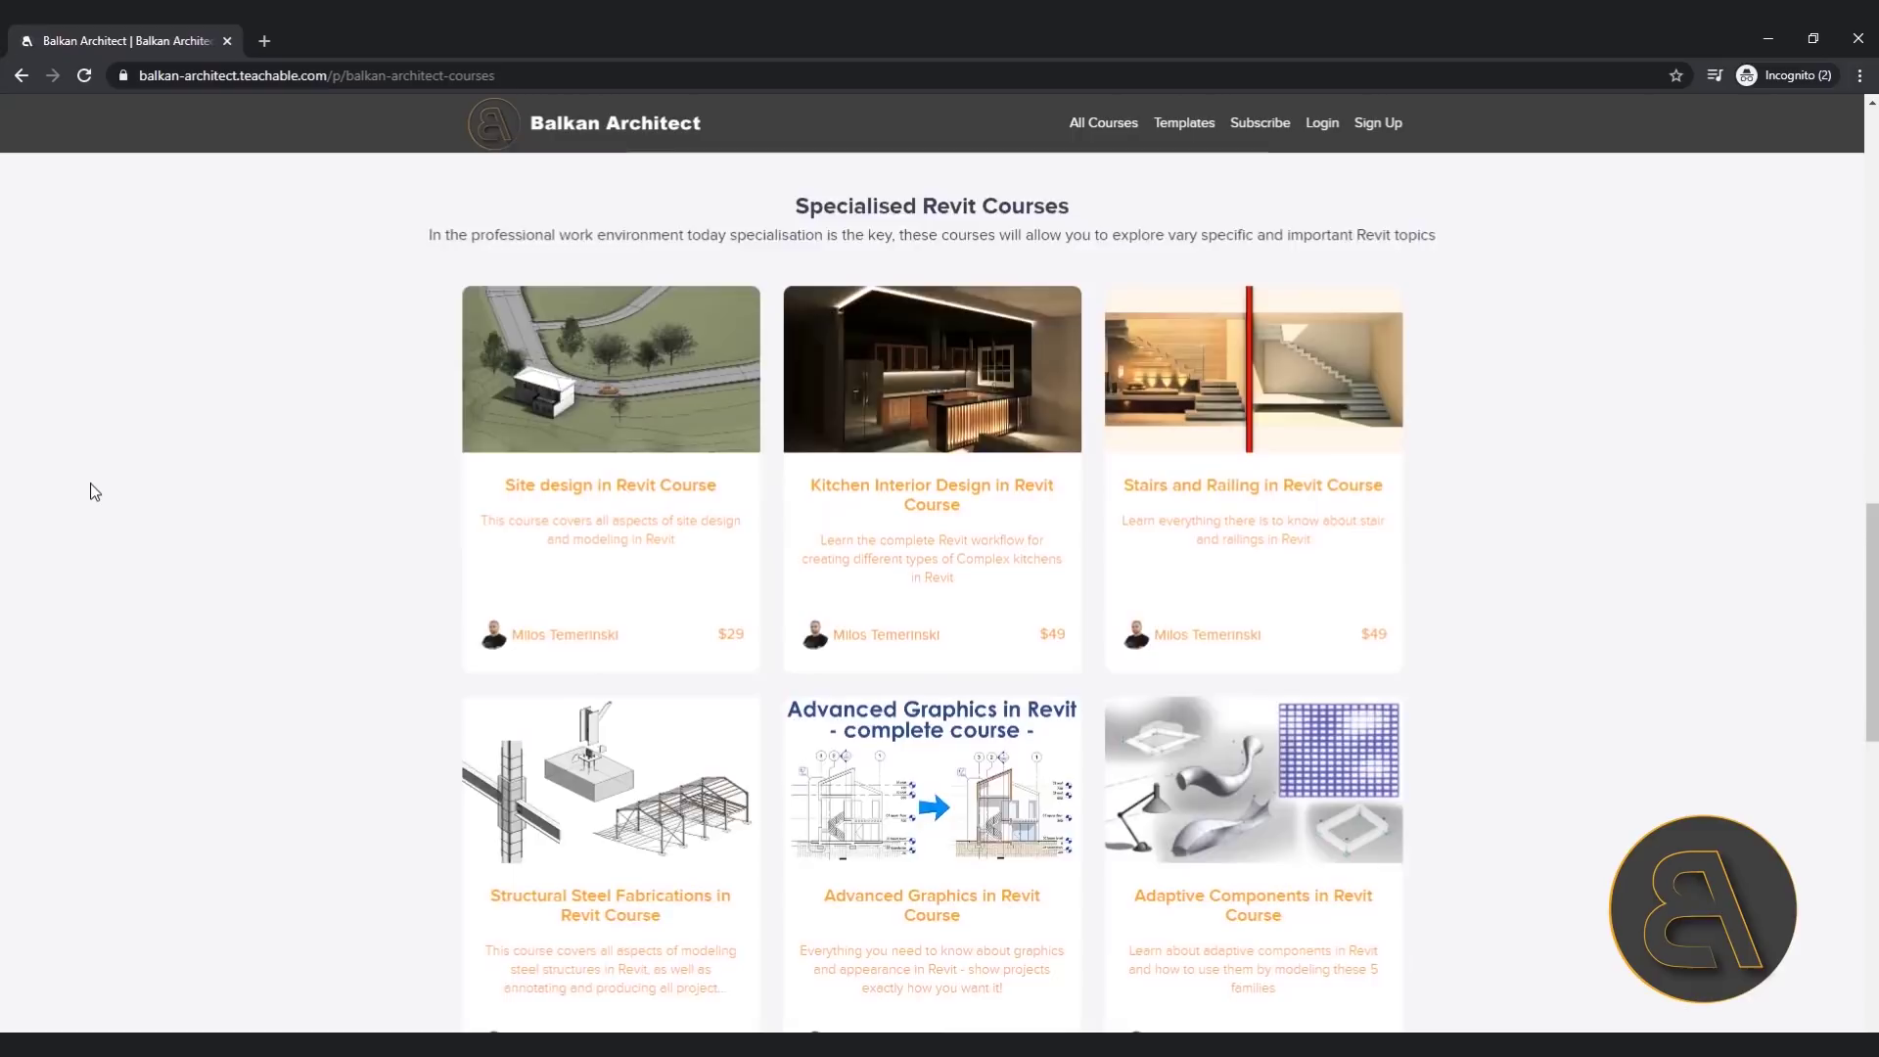
scroll(93, 491, "down", 3)
scroll(88, 491, "down", 4)
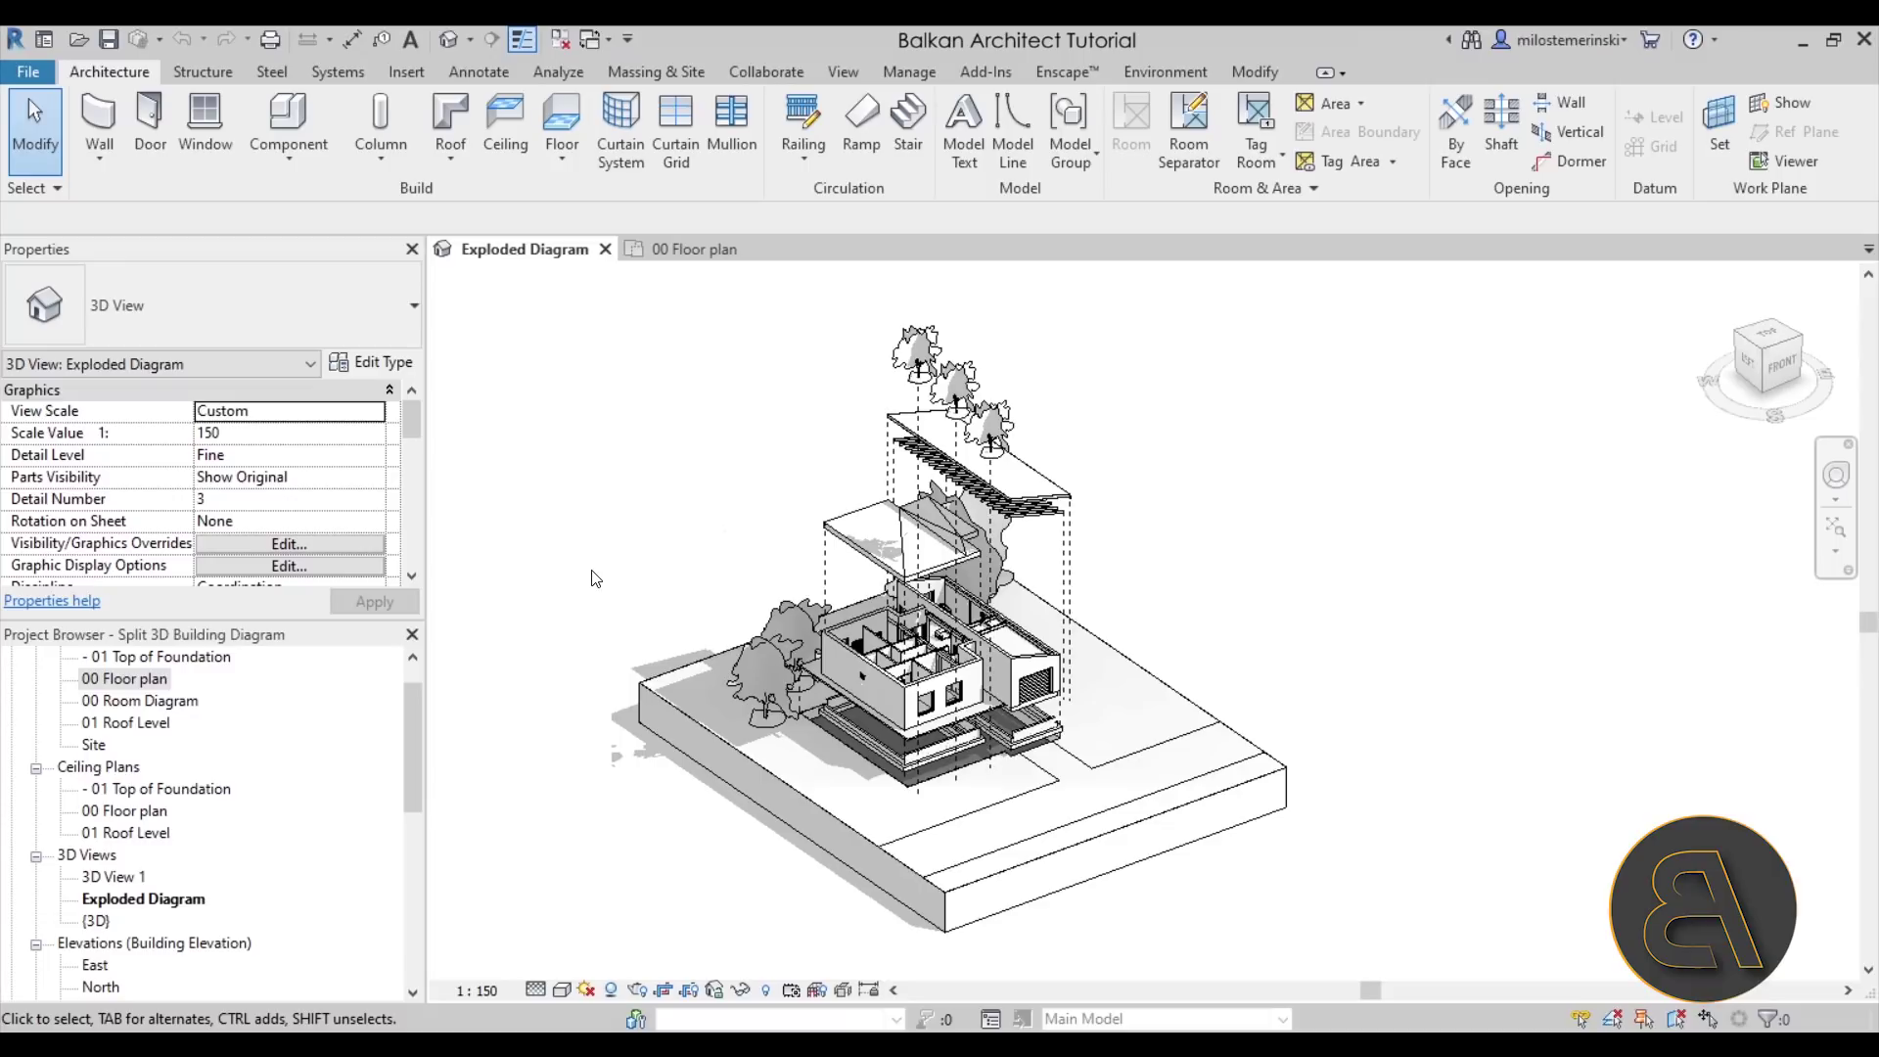
- Switch from the Exploded Diagram to the 00 Floor plan view in Revit and examine the room layout
left_click(858, 529)
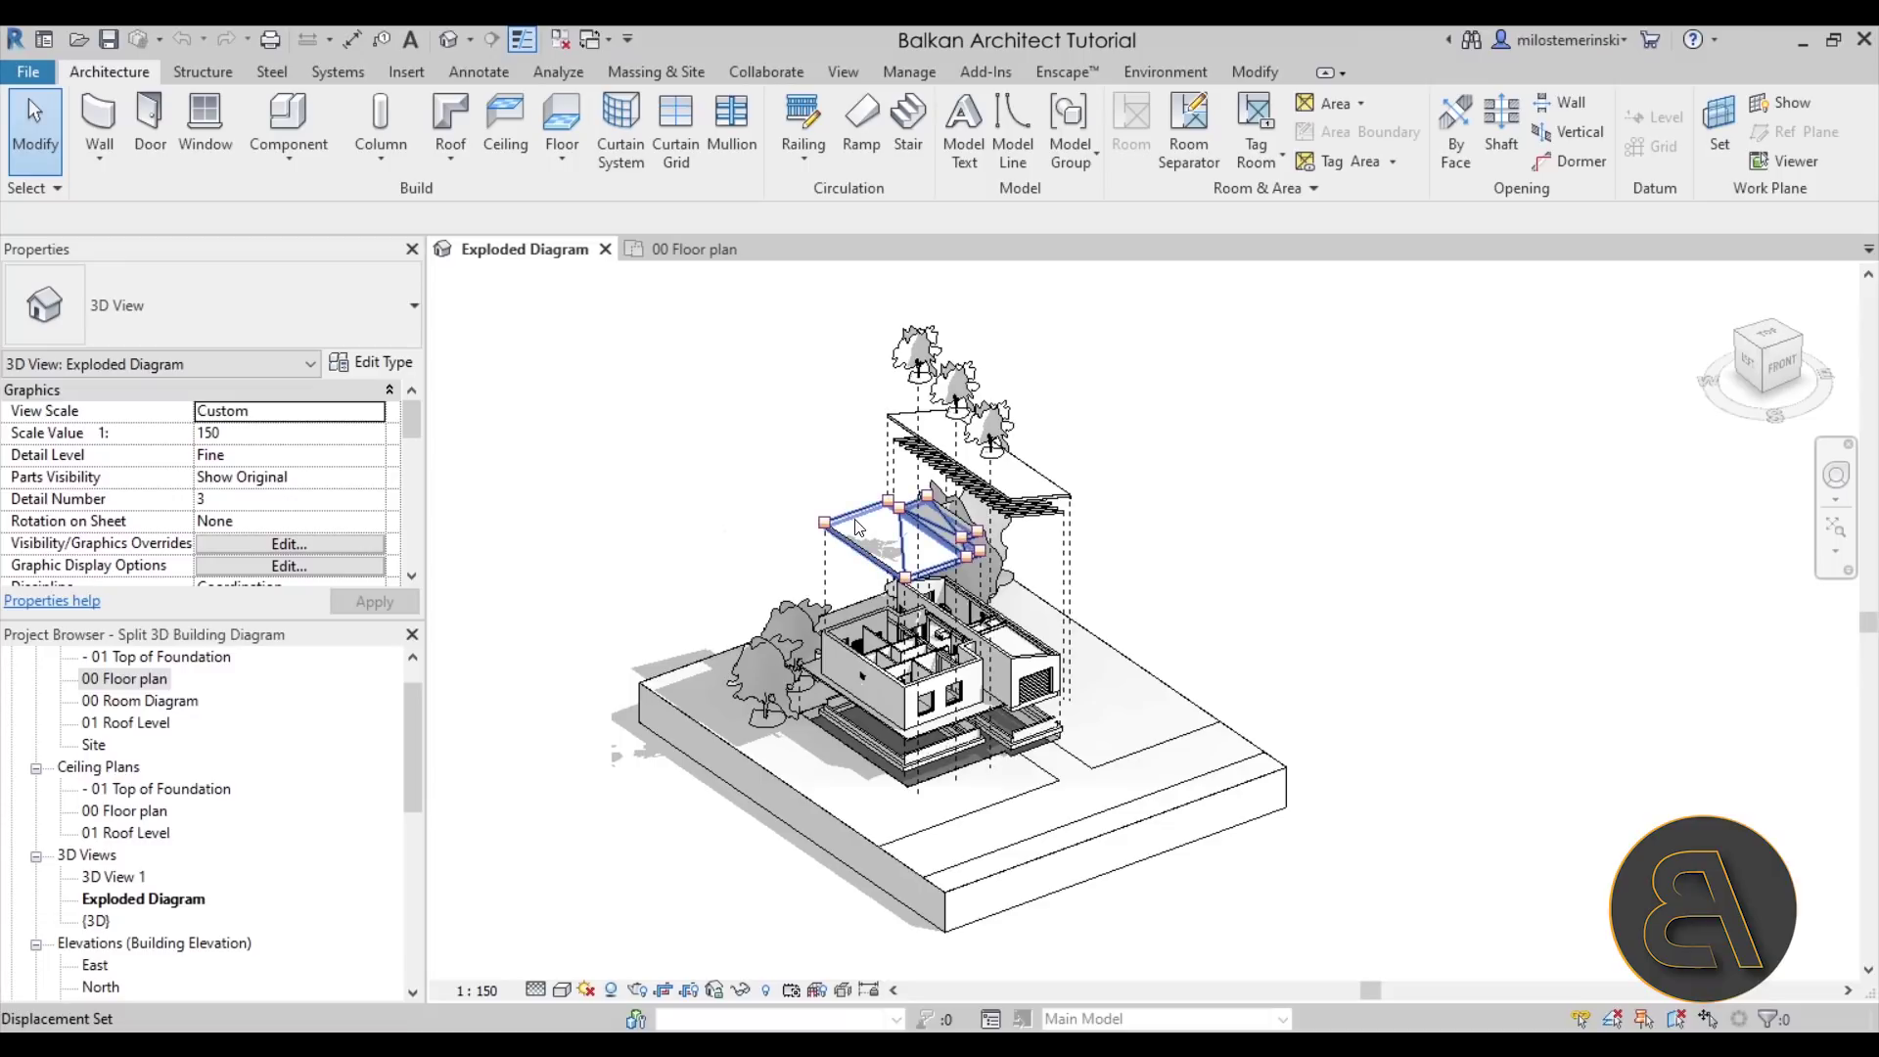
key("Escape")
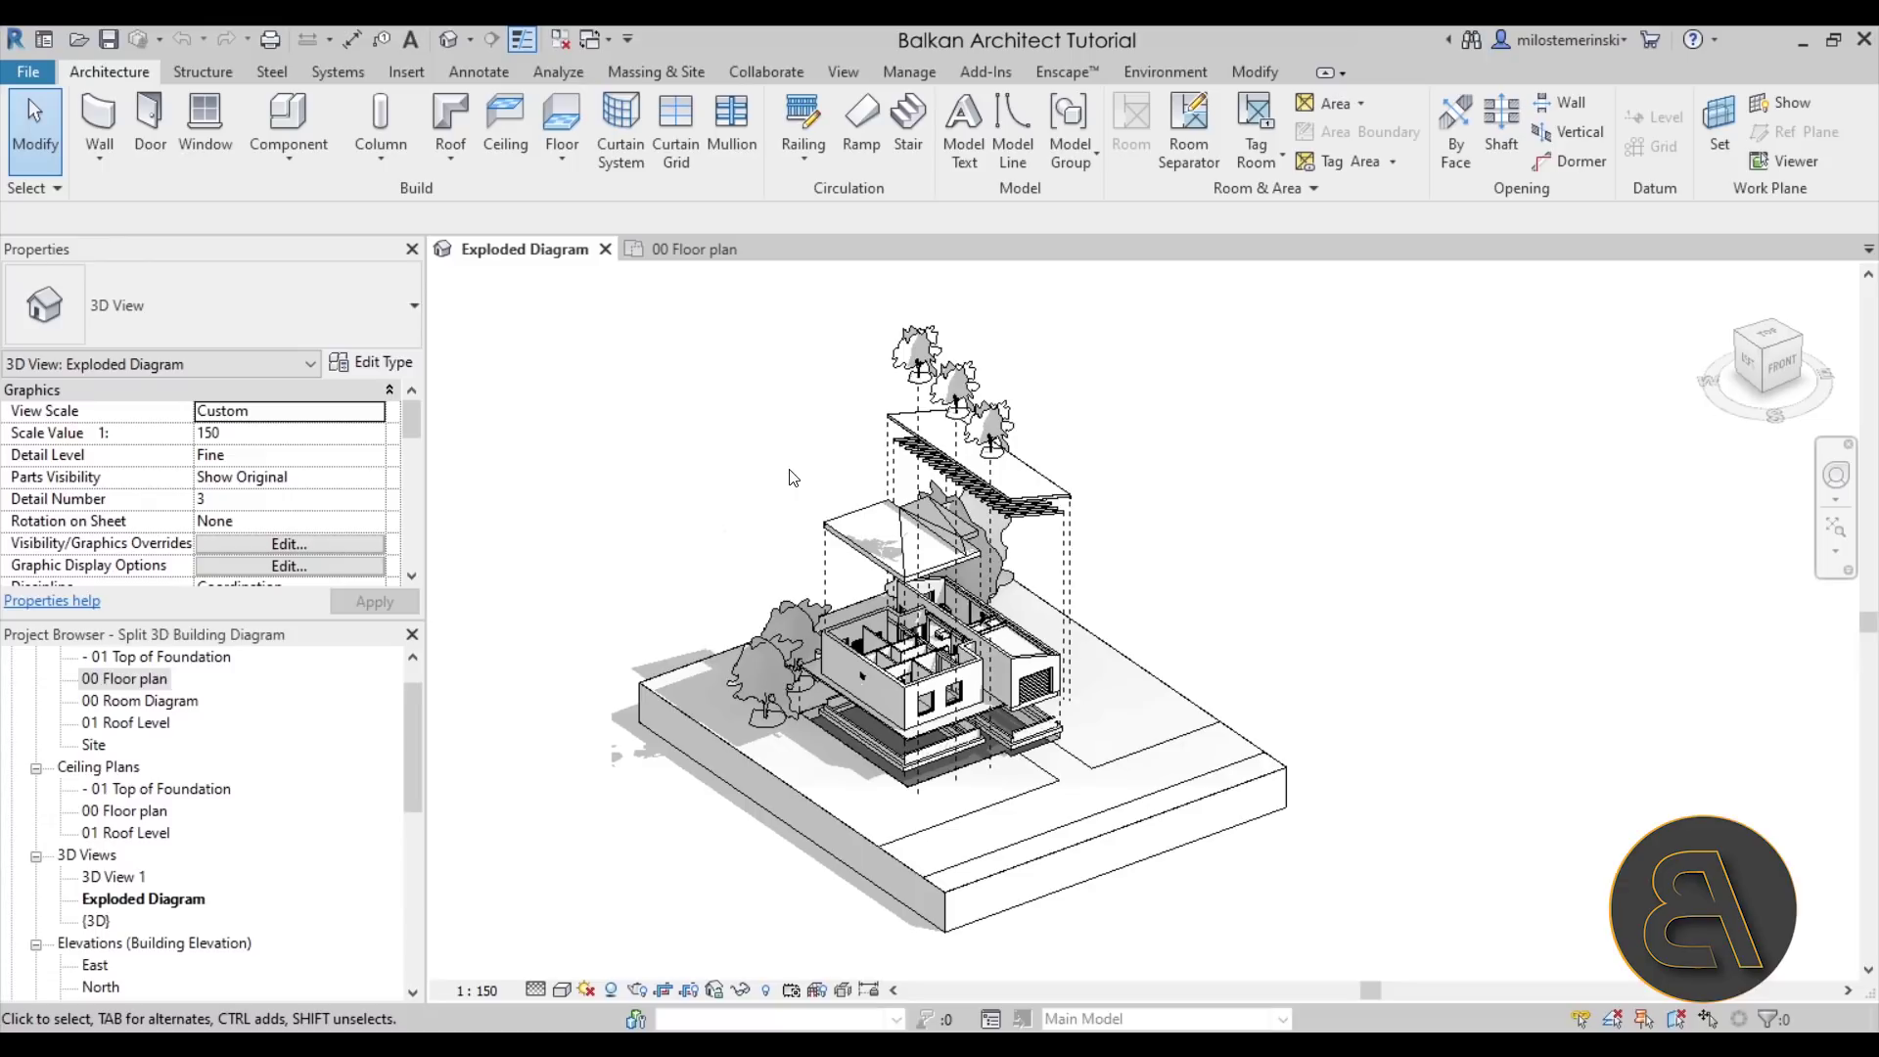
left_click(695, 248)
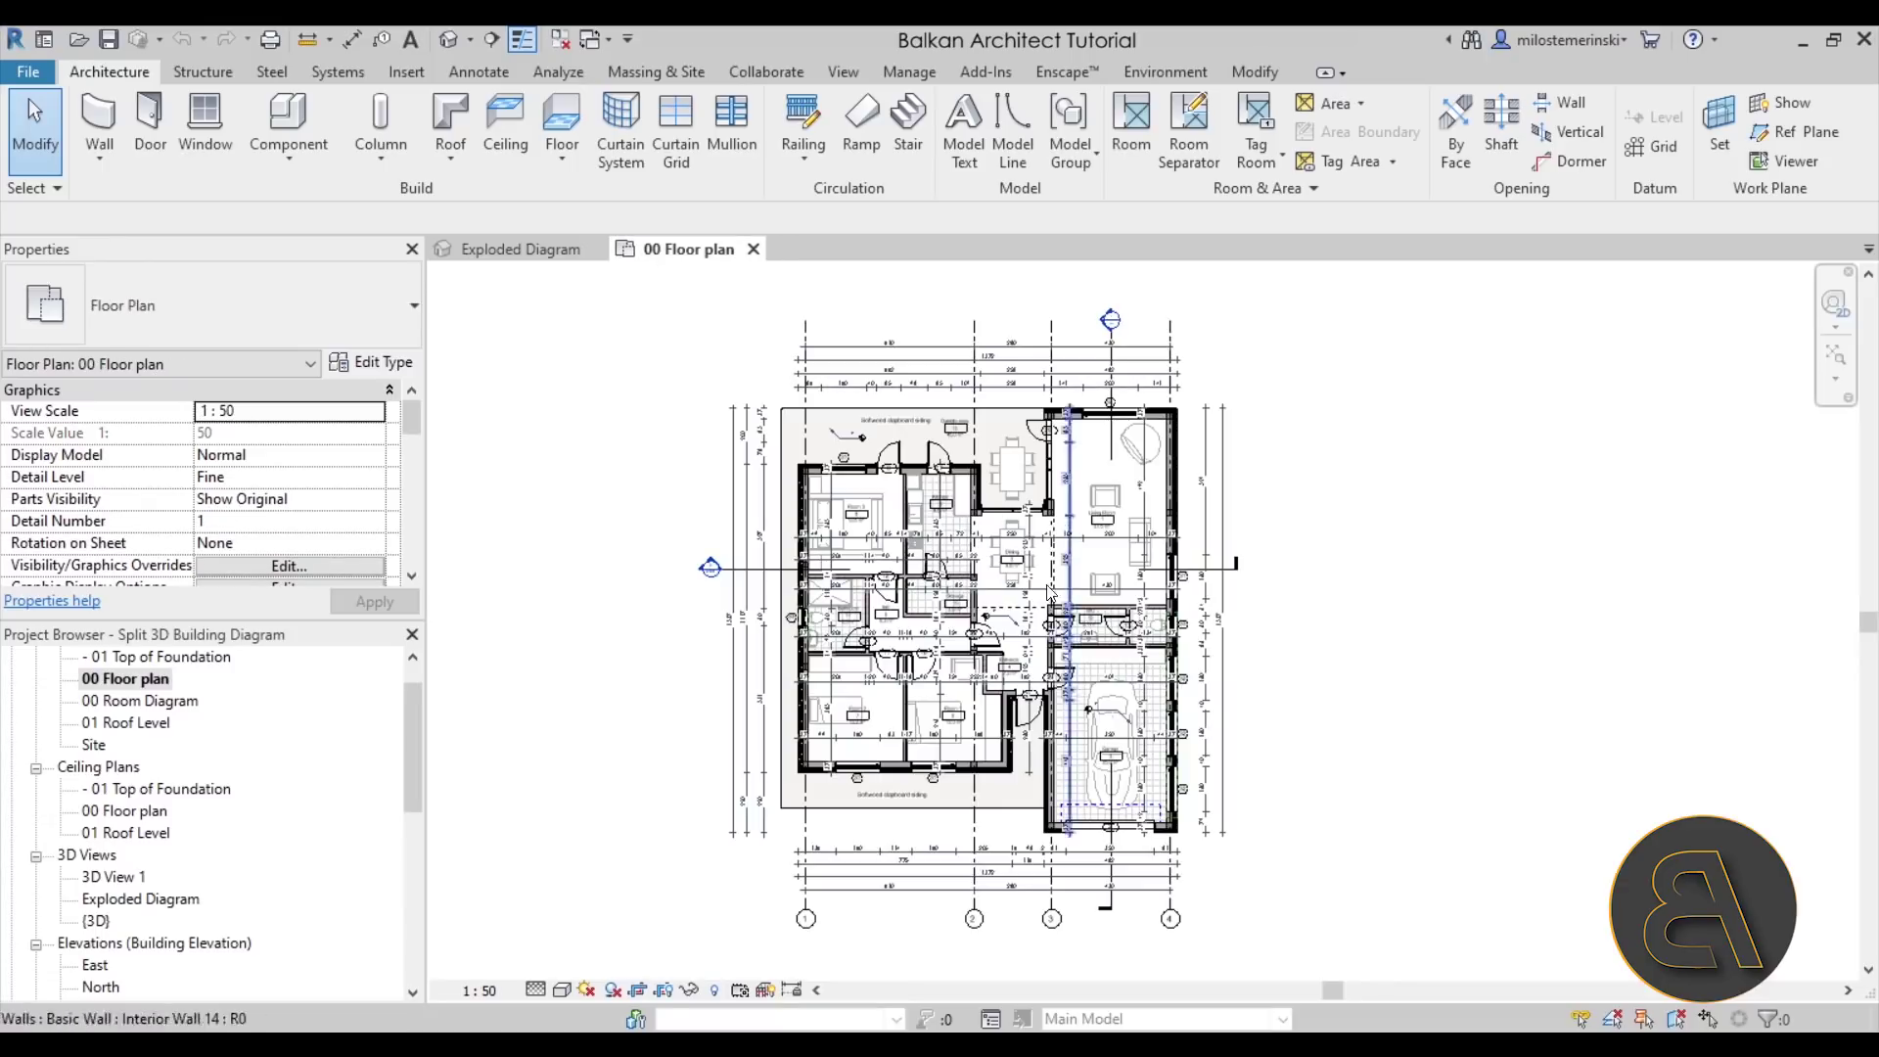
scroll(810, 447, "up", 5)
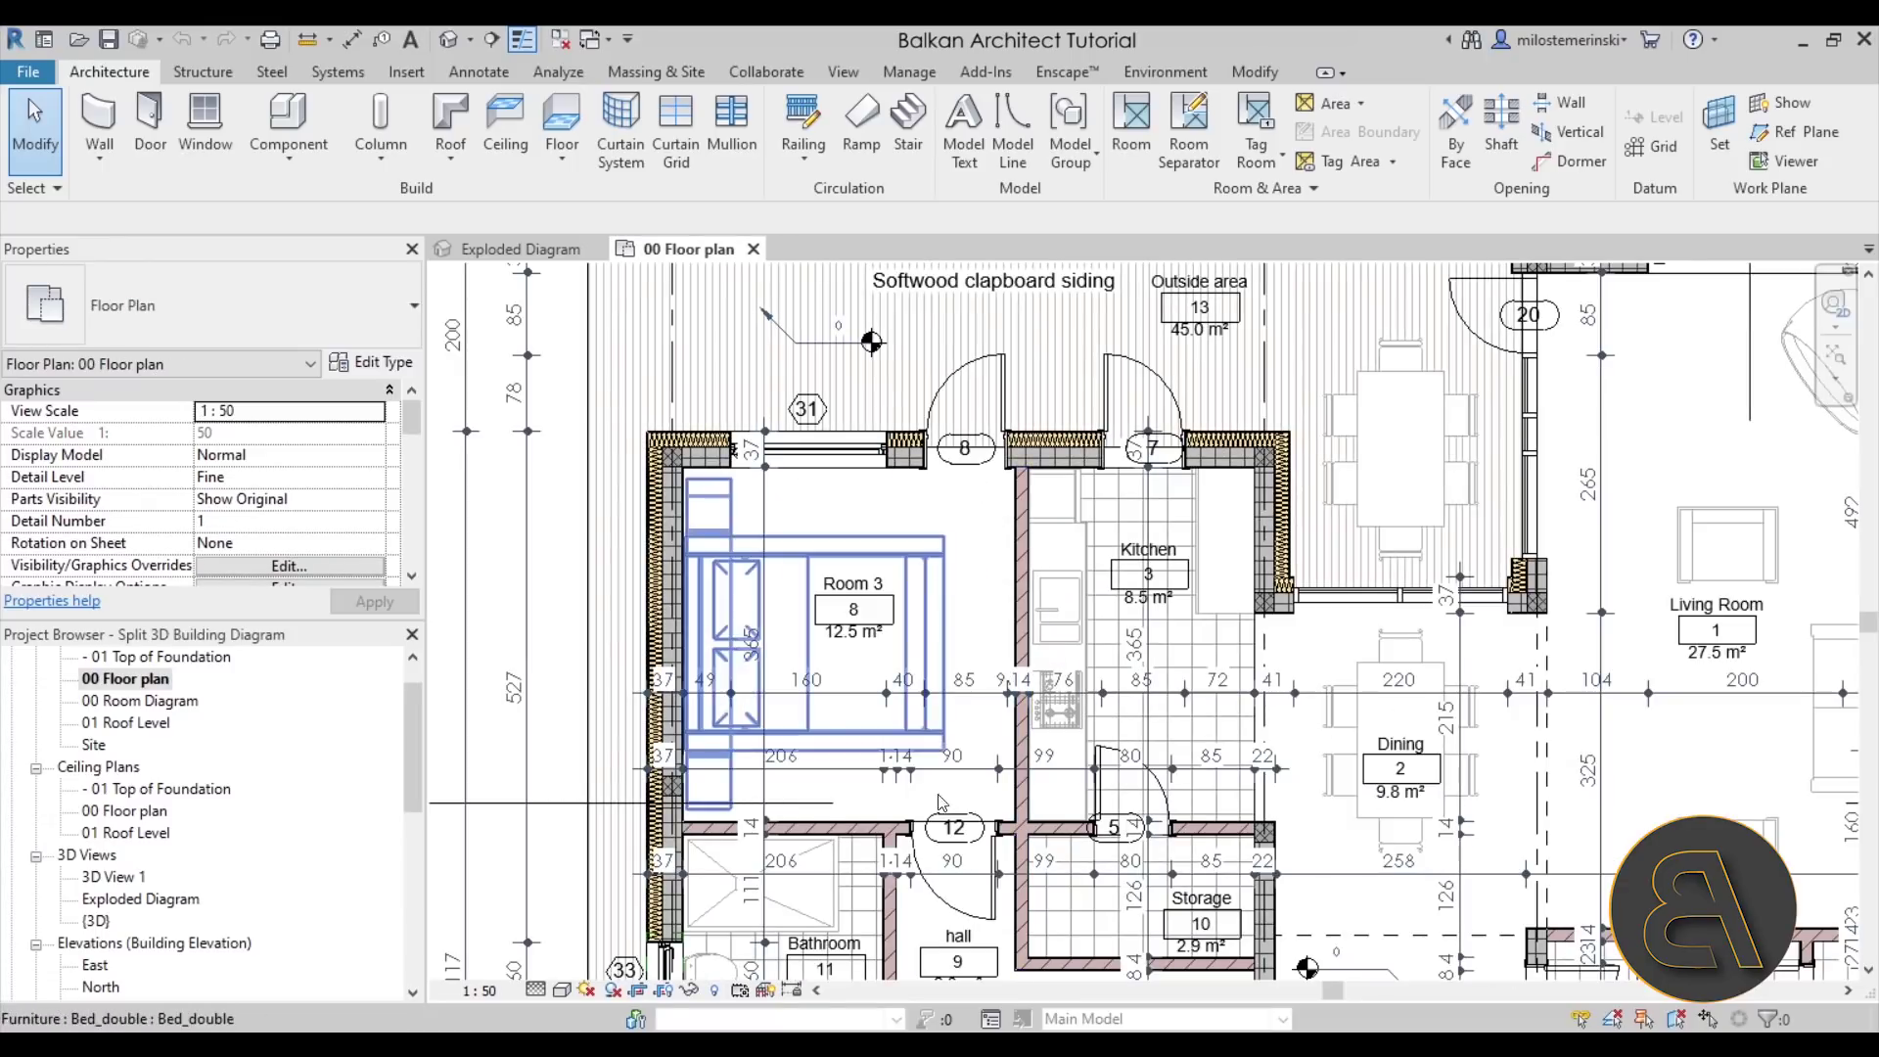
scroll(1396, 820, "down", 6)
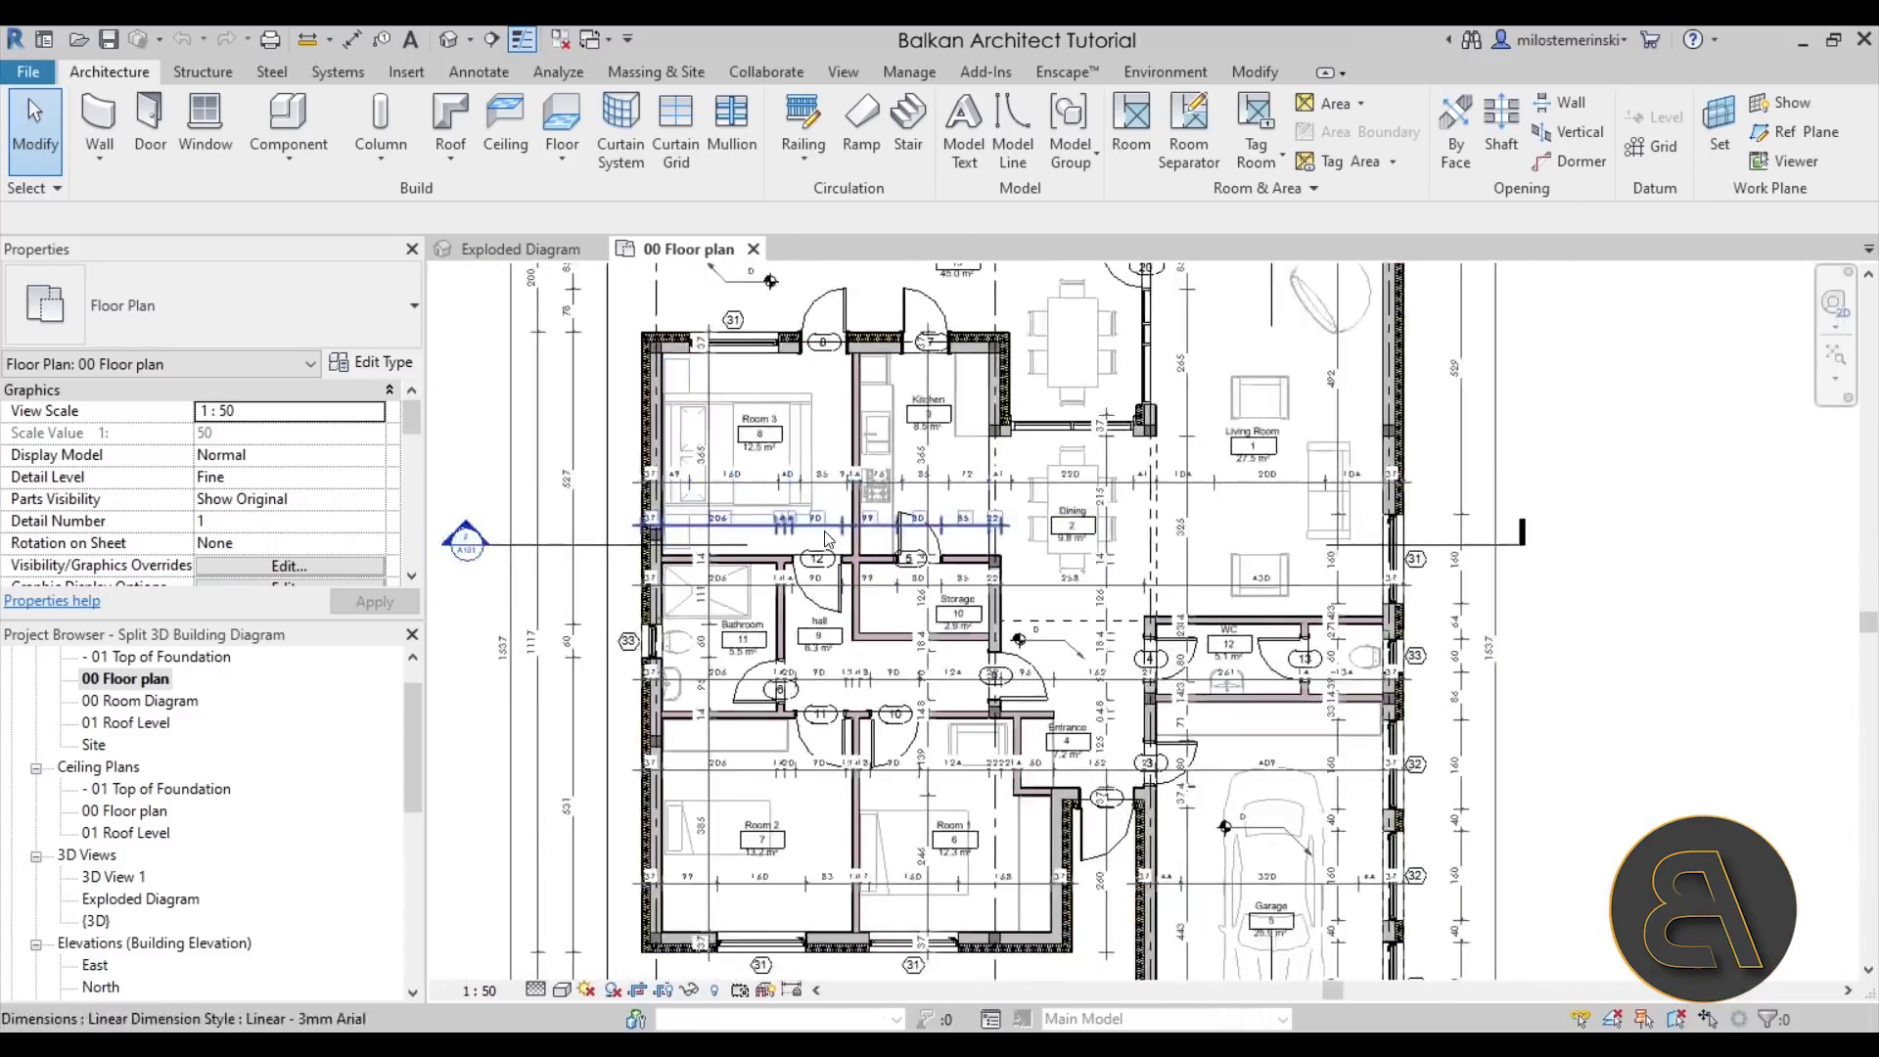
scroll(1468, 724, "down", 3)
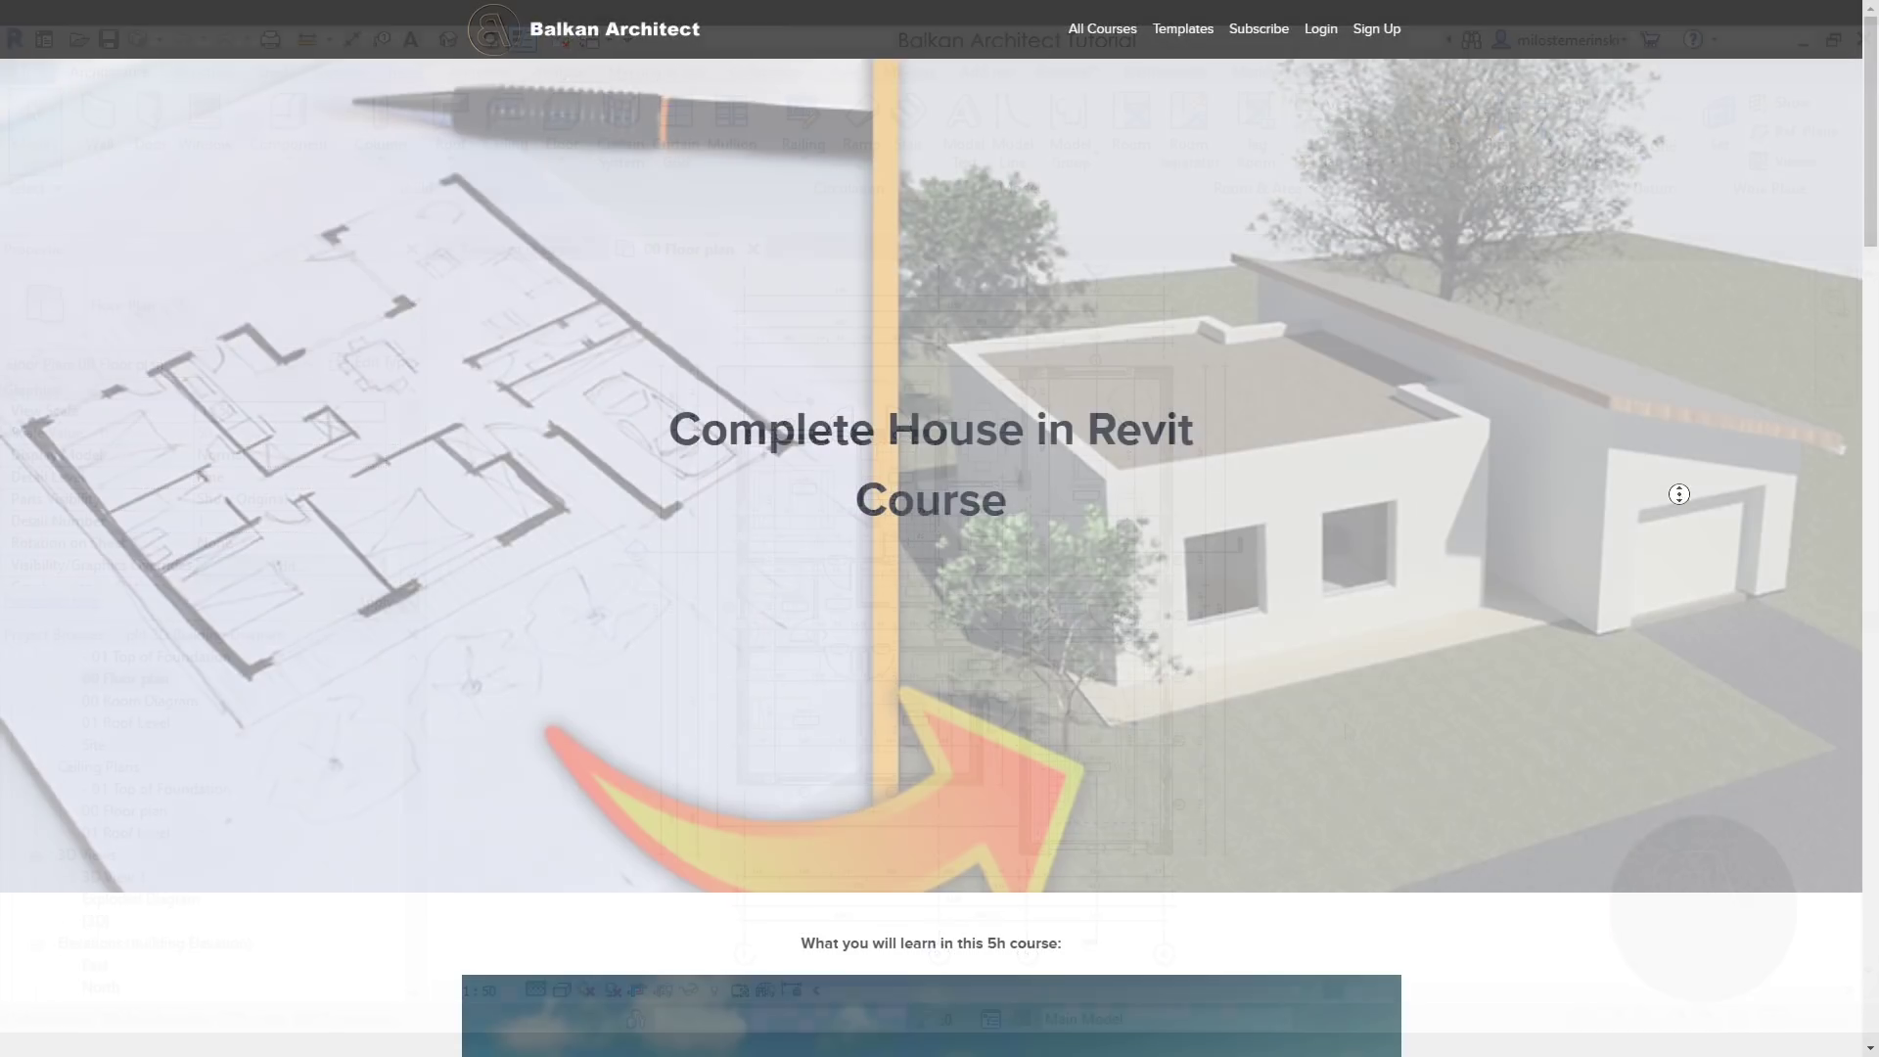
- Look through the Complete House in Revit course page down to its curriculum
scroll(1681, 544, "down", 2)
scroll(1681, 544, "down", 8)
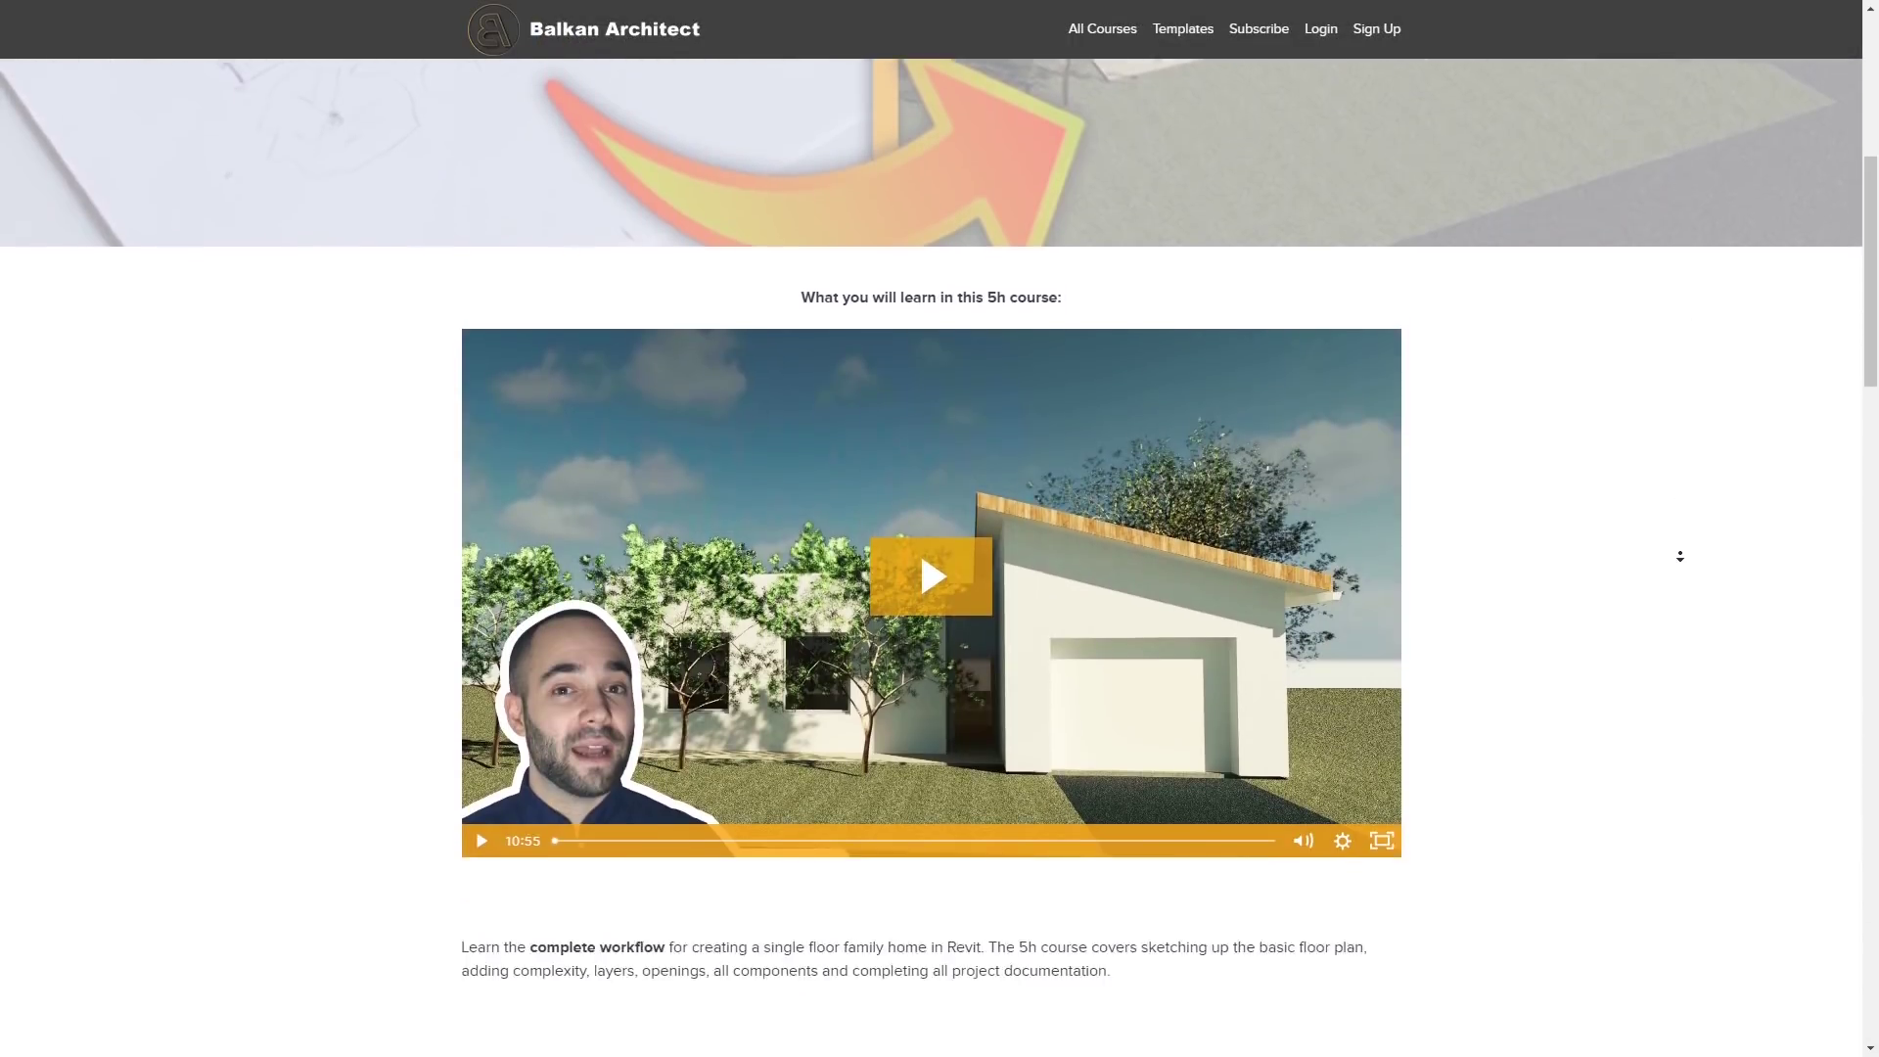
scroll(1681, 556, "down", 10)
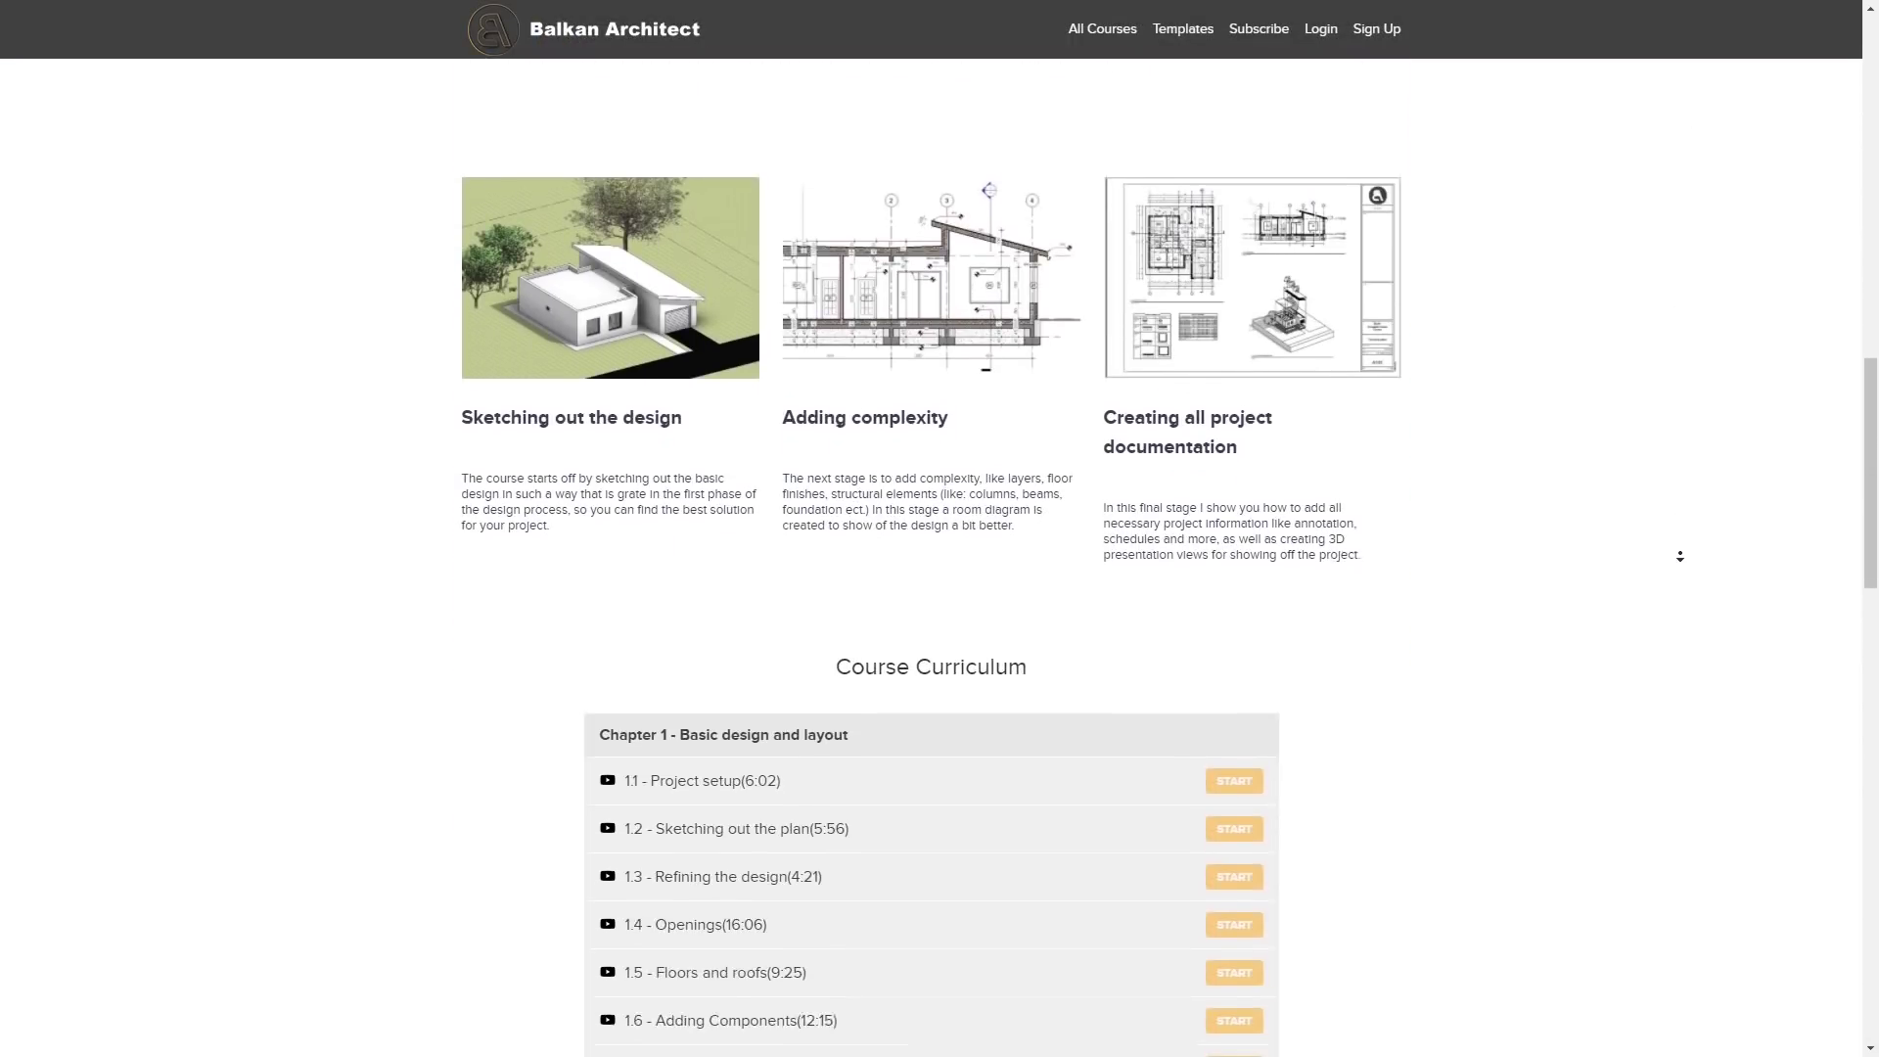
scroll(1680, 556, "down", 3)
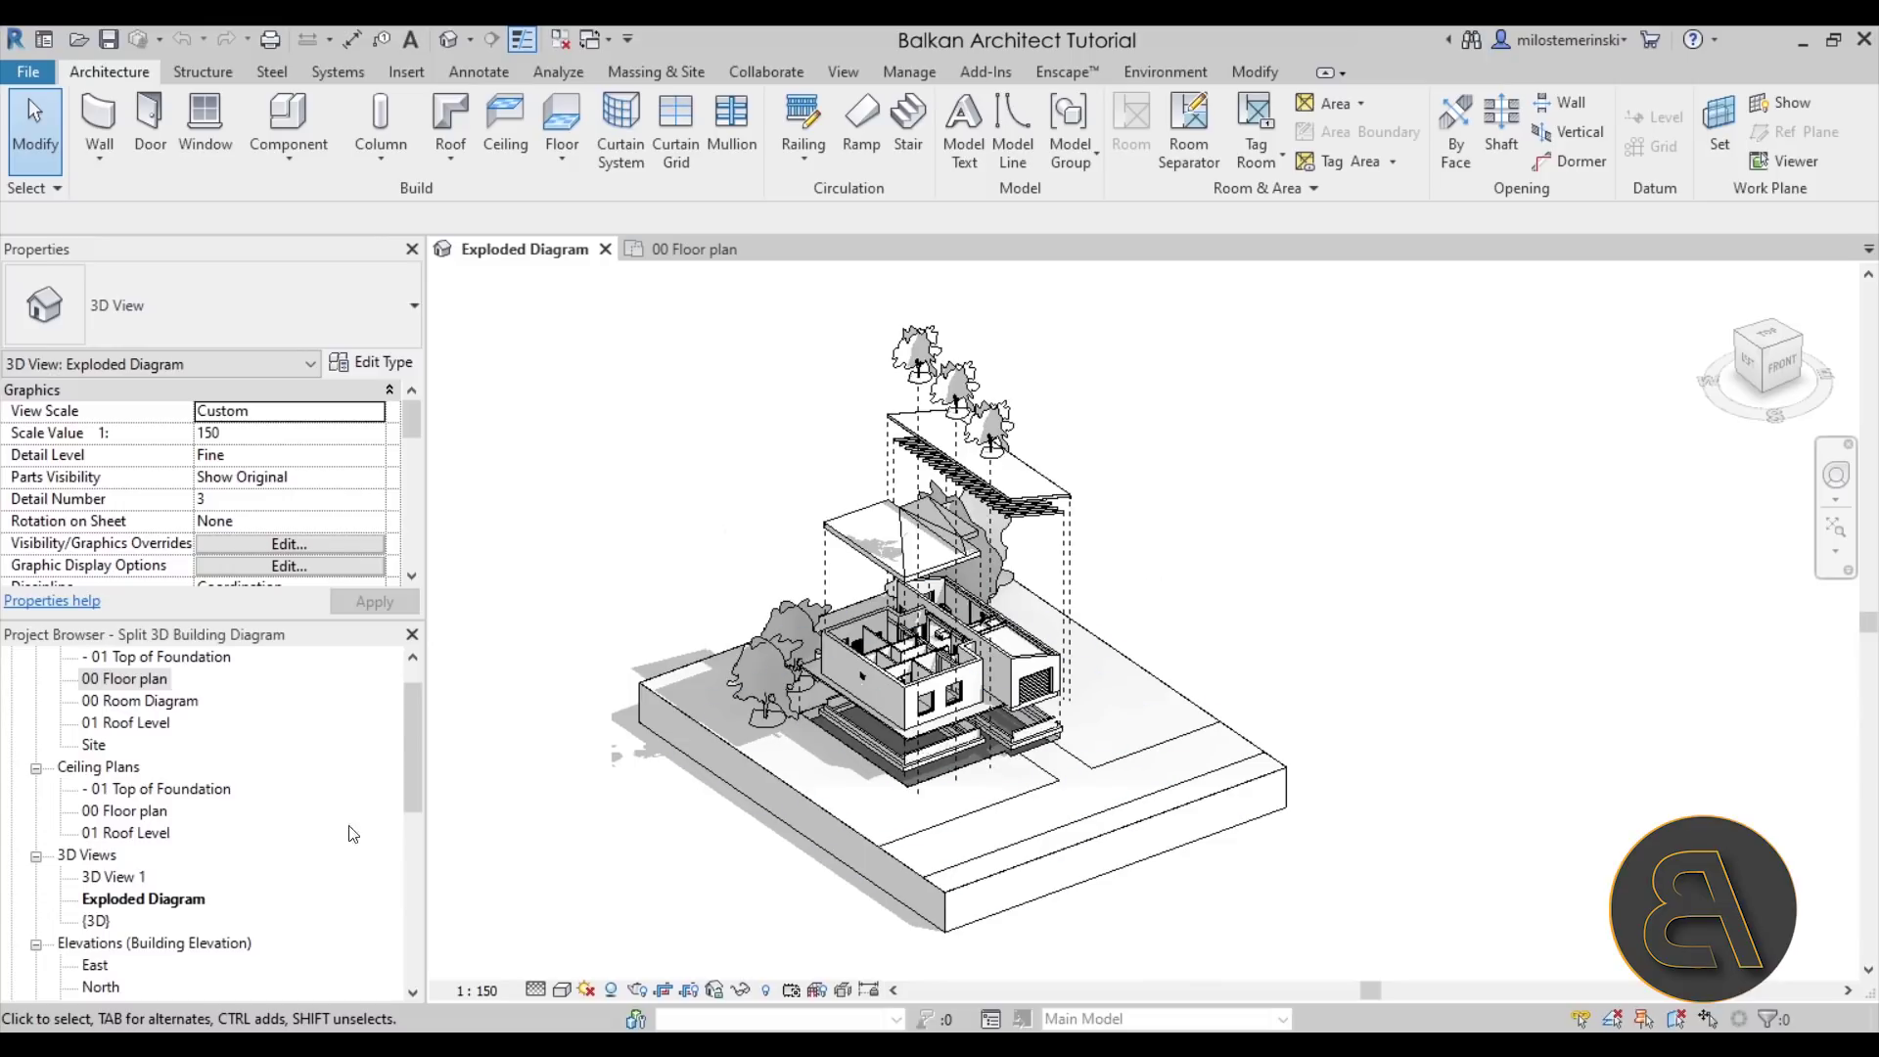
- Open the Site floor plan and turn off its Crop View so the whole site is displayed
double_click(96, 746)
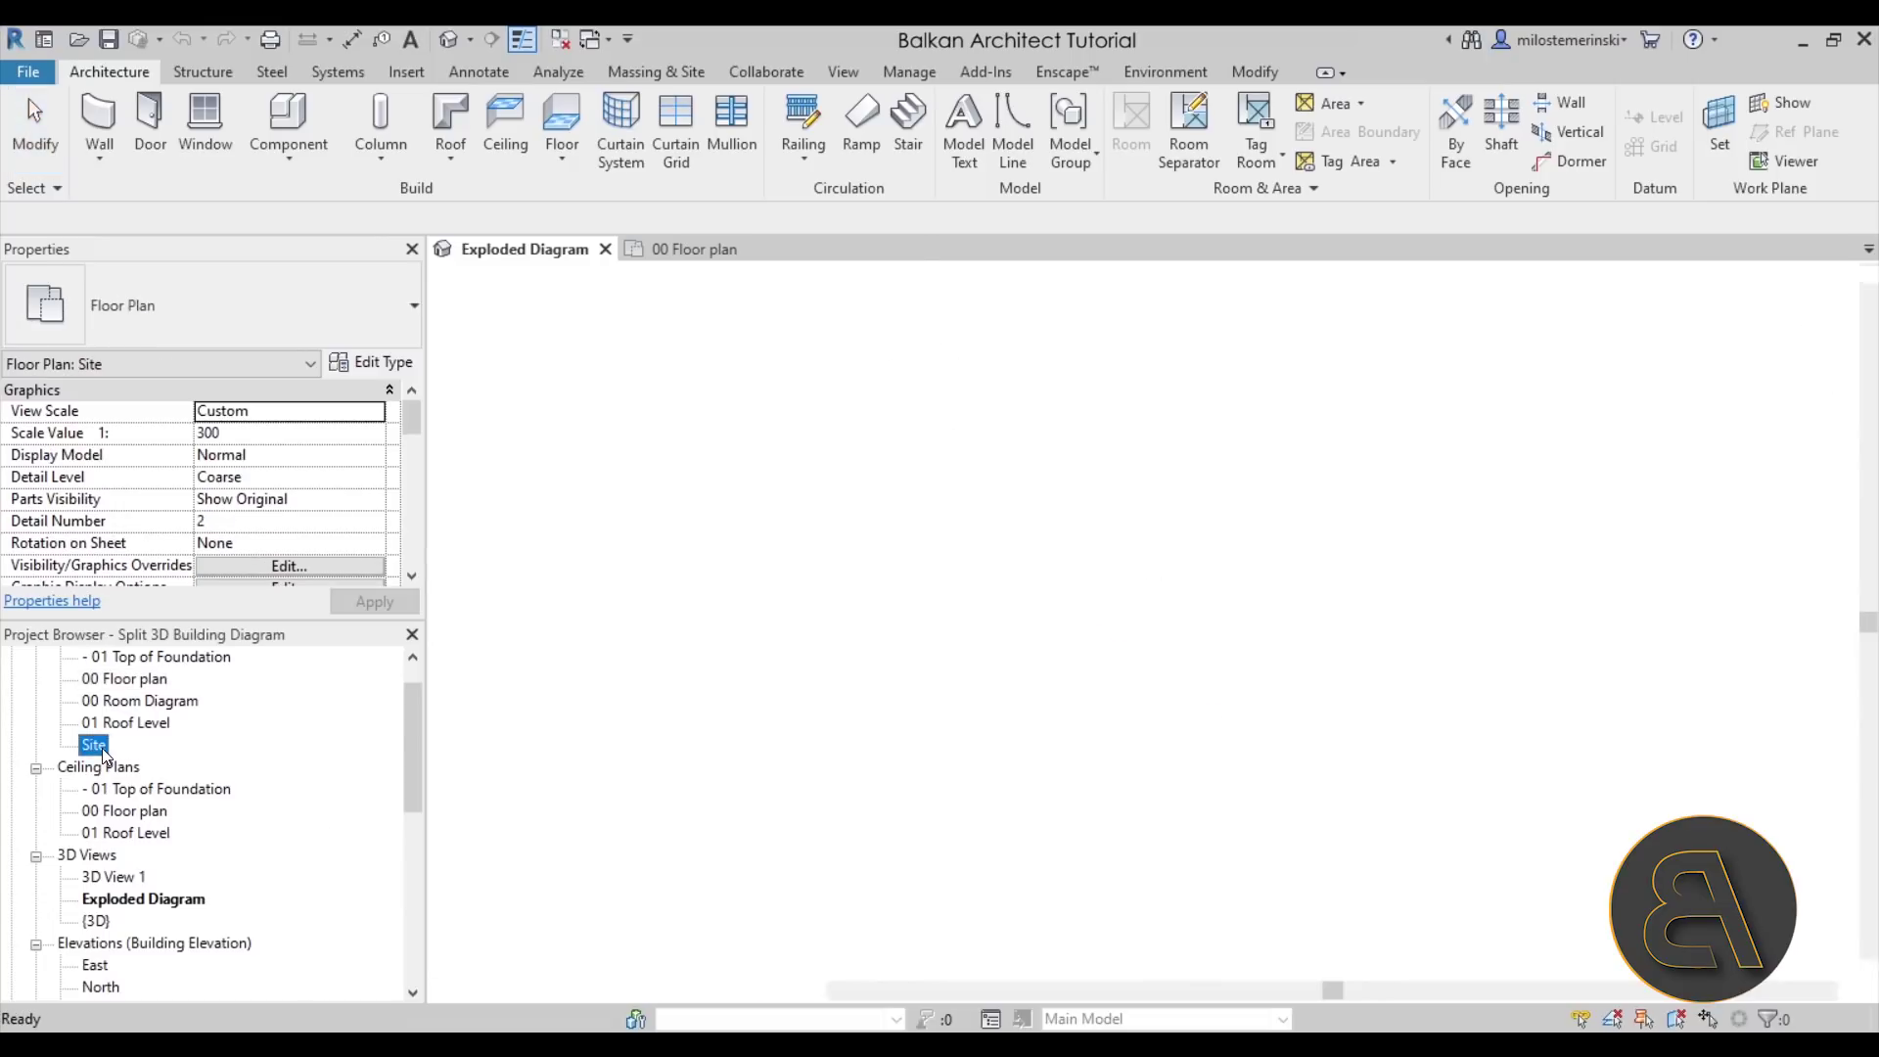
scroll(1060, 685, "down", 2)
middle_click_drag(1060, 685, 576, 603)
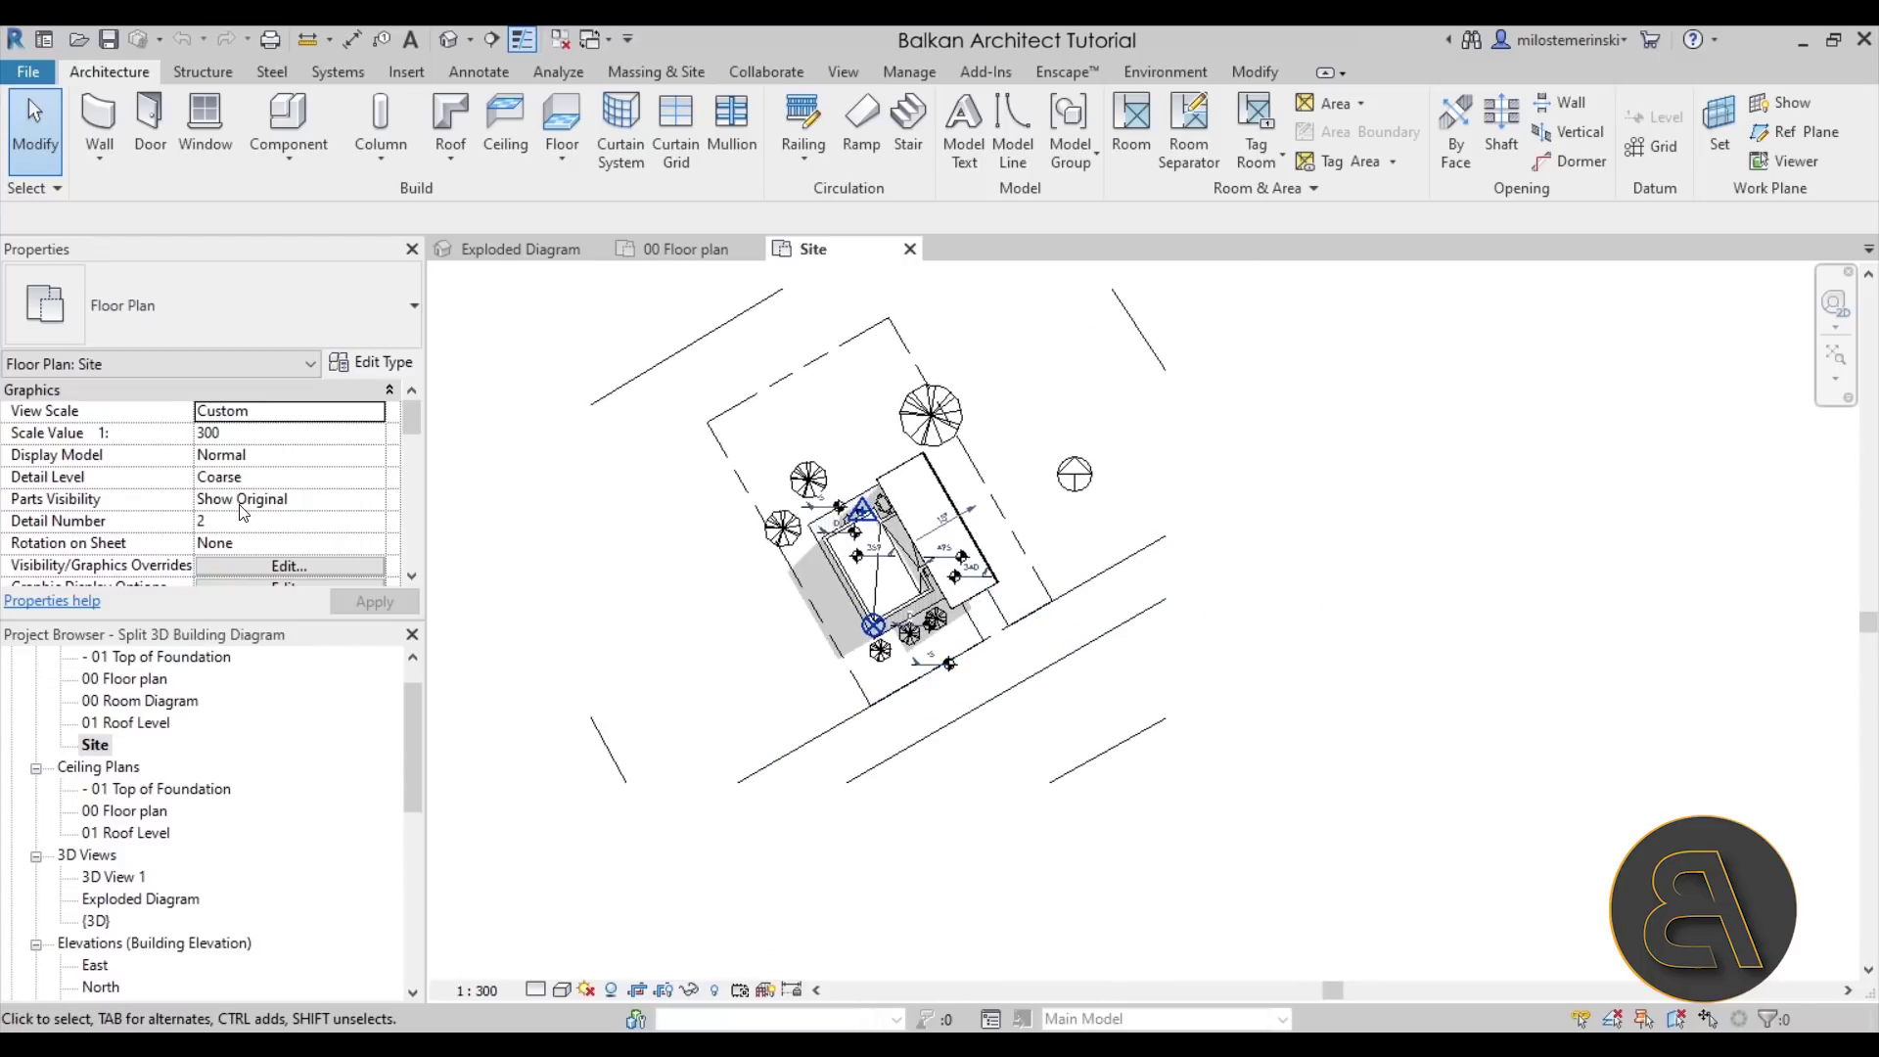
scroll(300, 482, "down", 8)
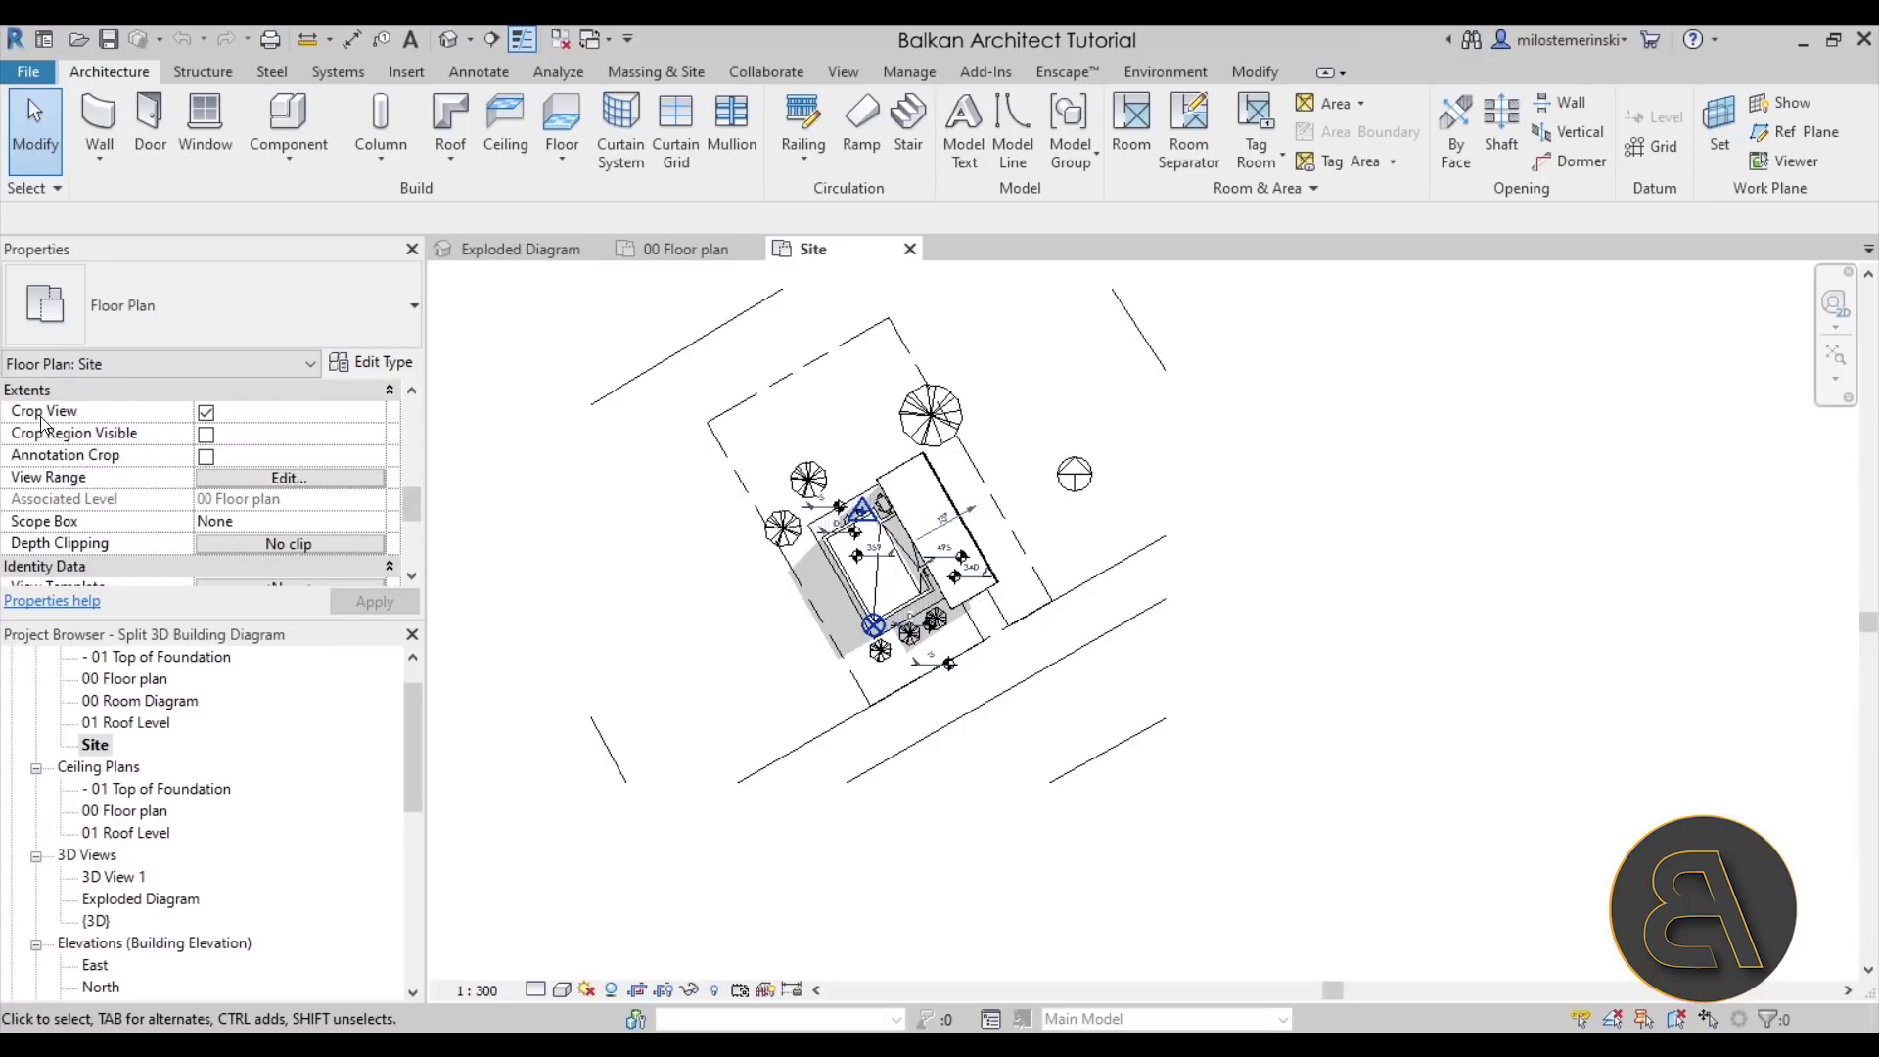
left_click(207, 415)
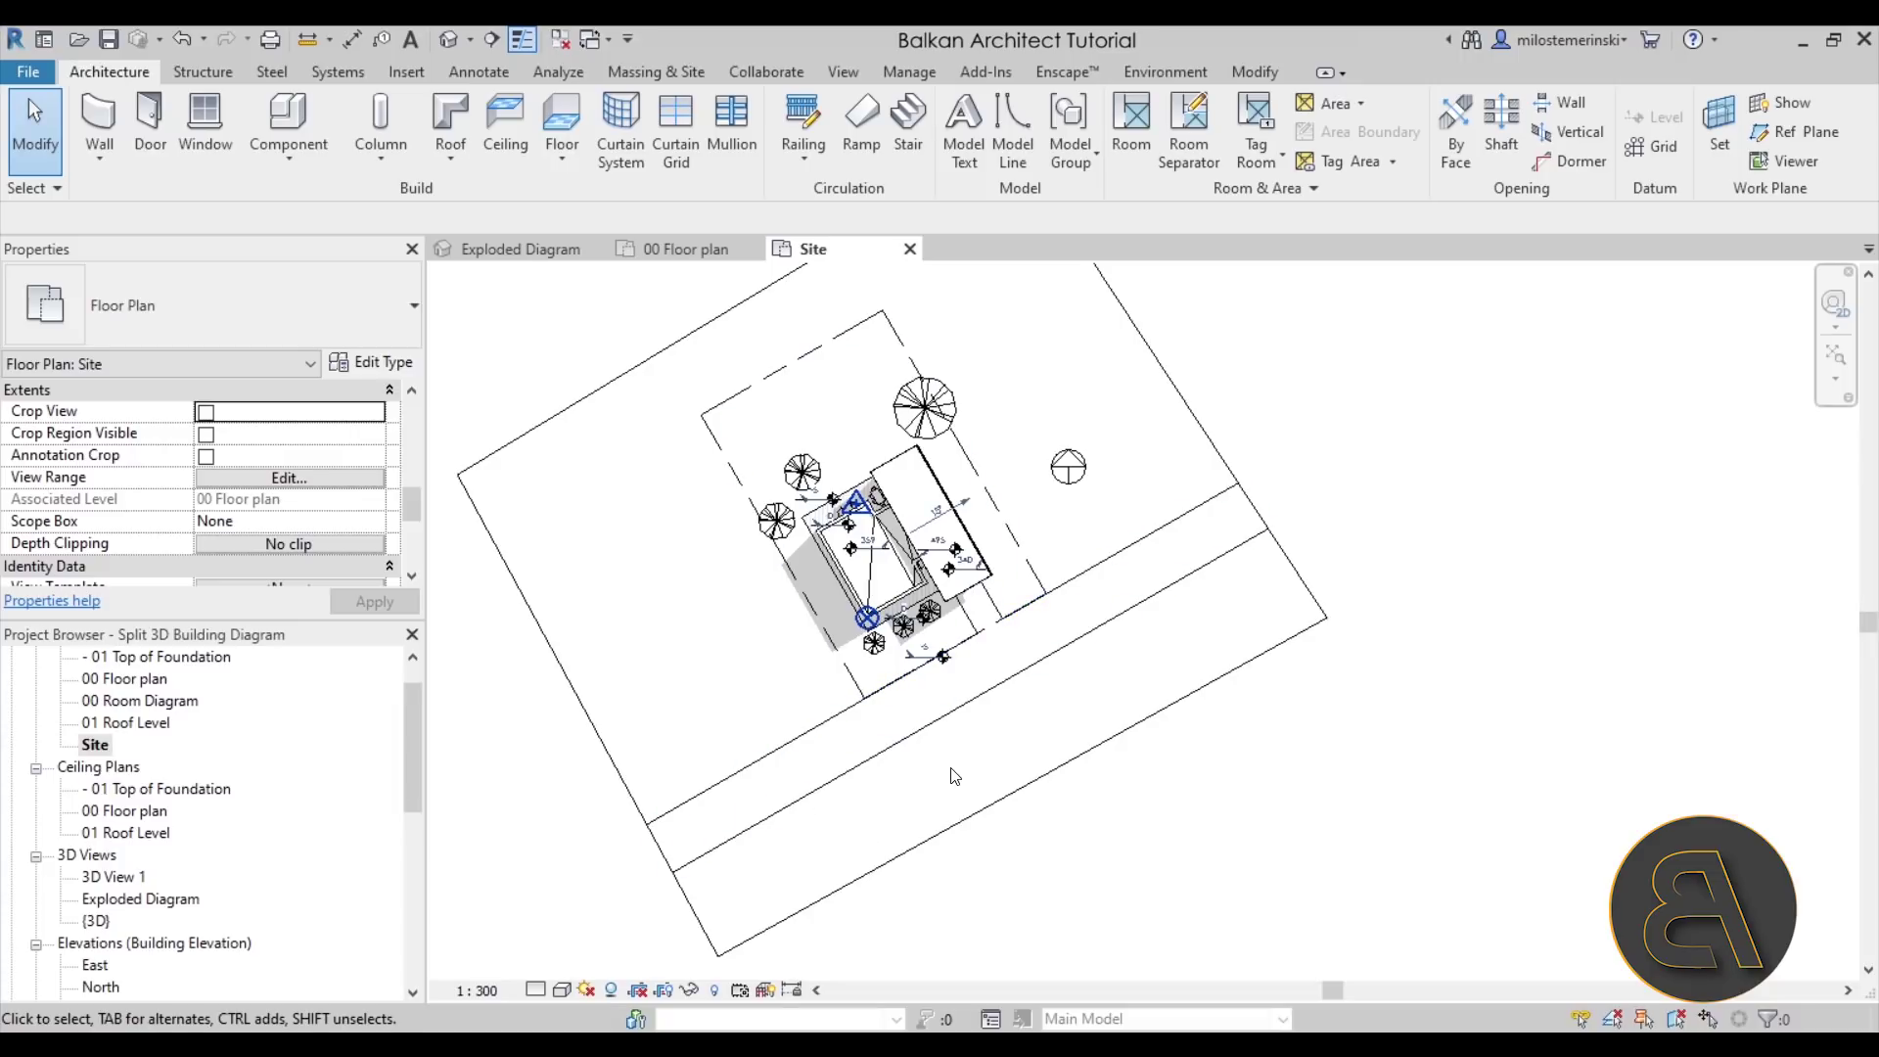
- Place a perspective camera across the street from the house, with its target near the large tree behind it
left_click(471, 40)
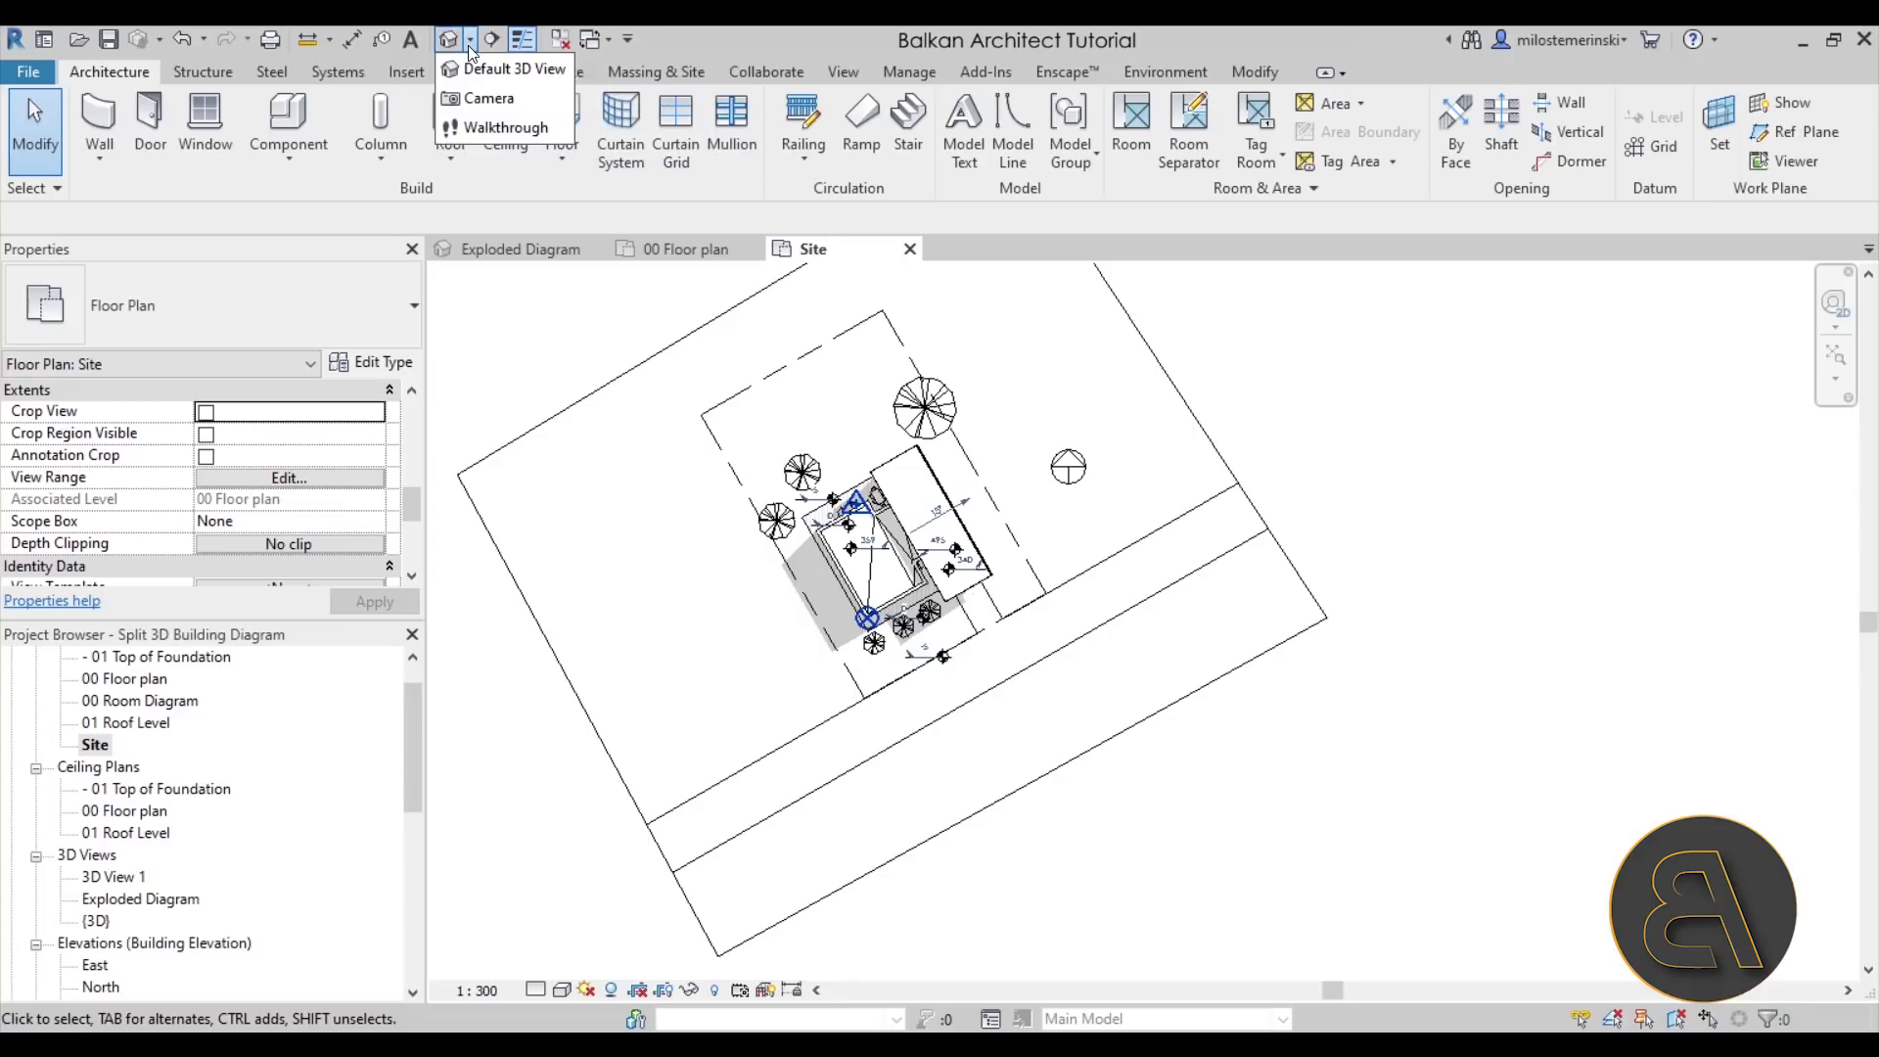
left_click(489, 101)
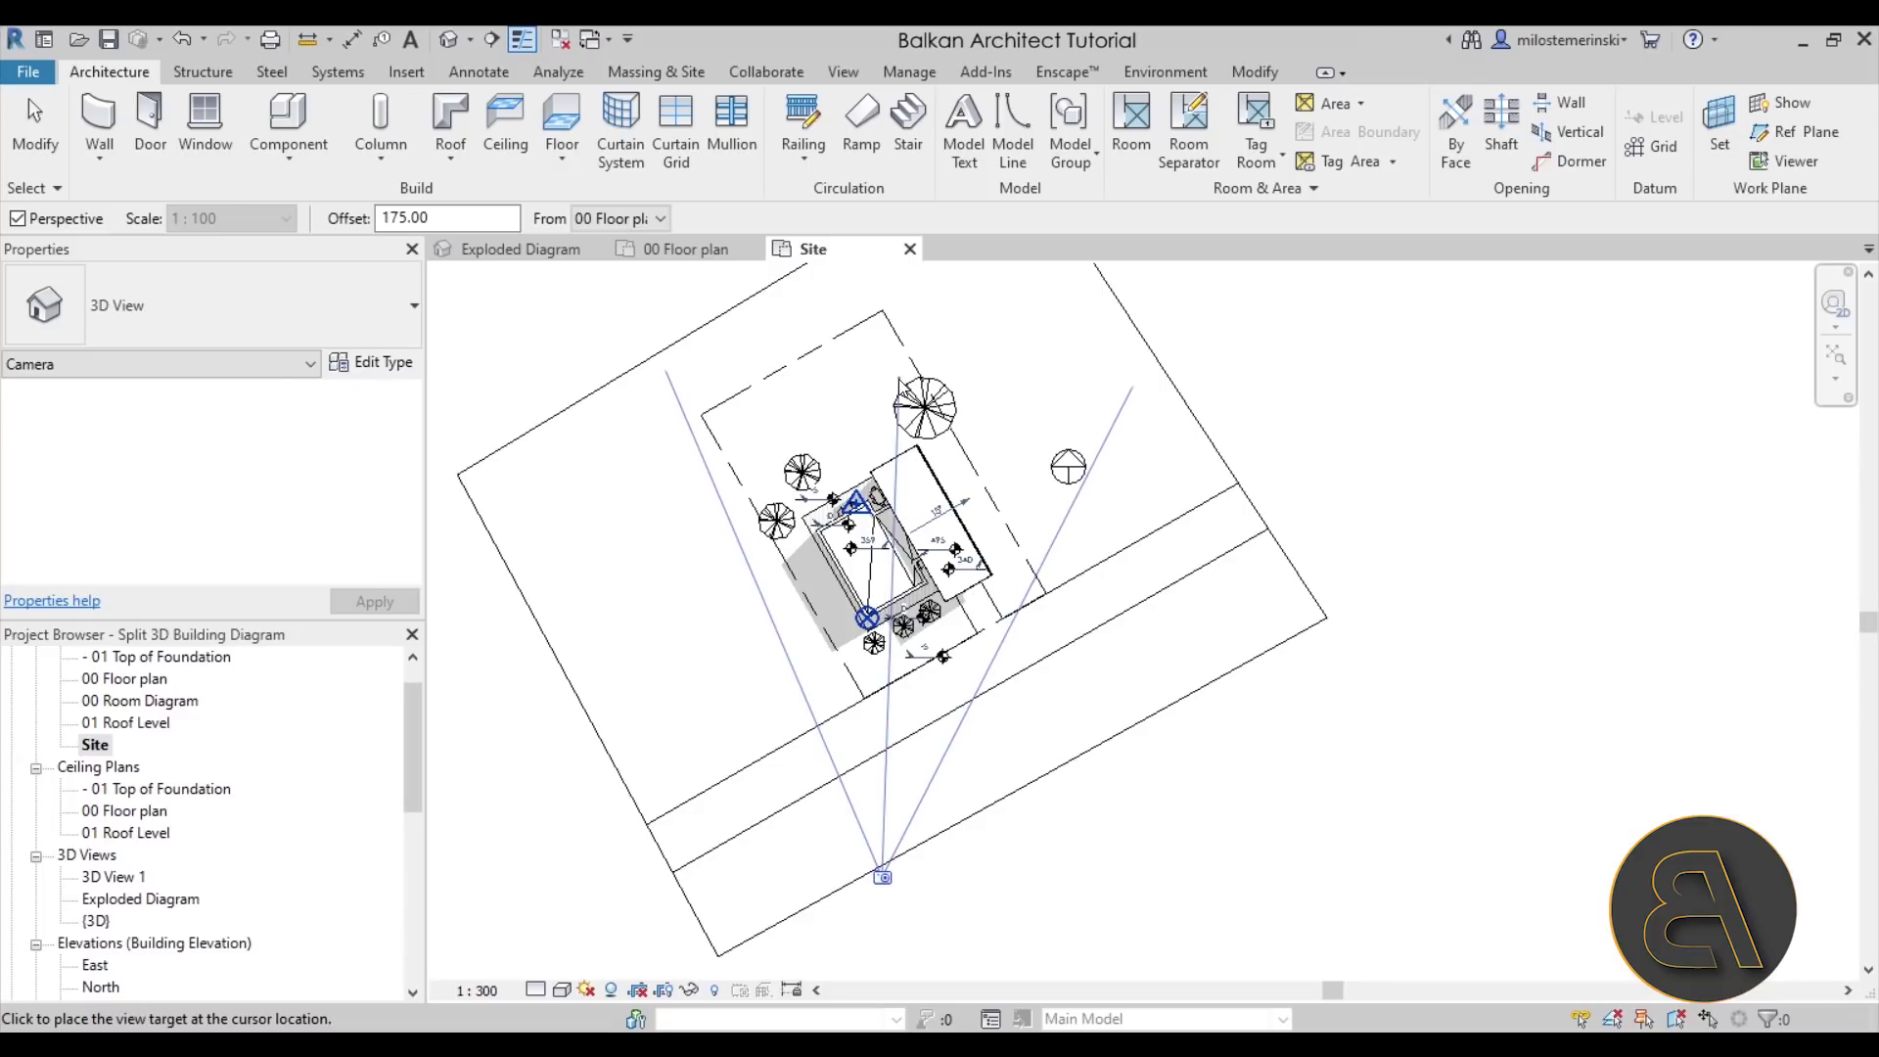
left_click(899, 381)
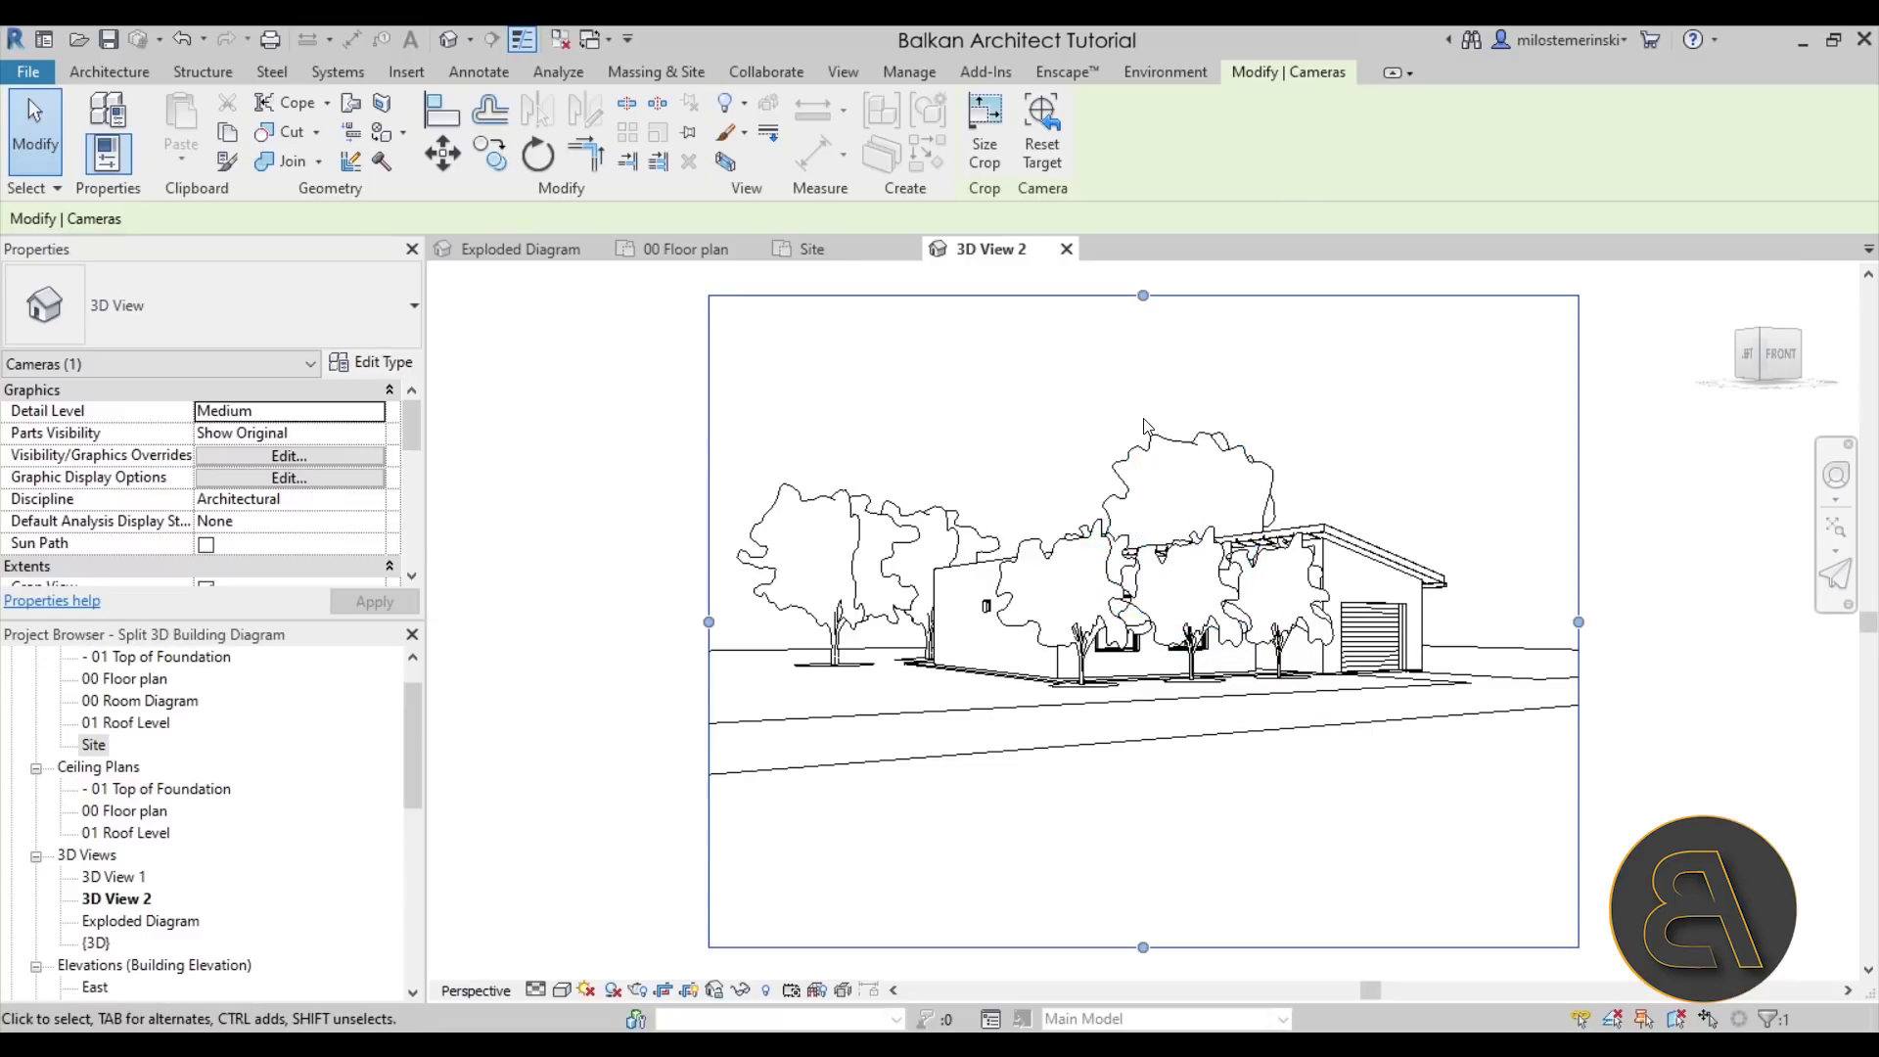
- Orbit the camera view around the large tree to a raised aerial angle and extend the crop region's lower edge past the front trees
left_click(1157, 460)
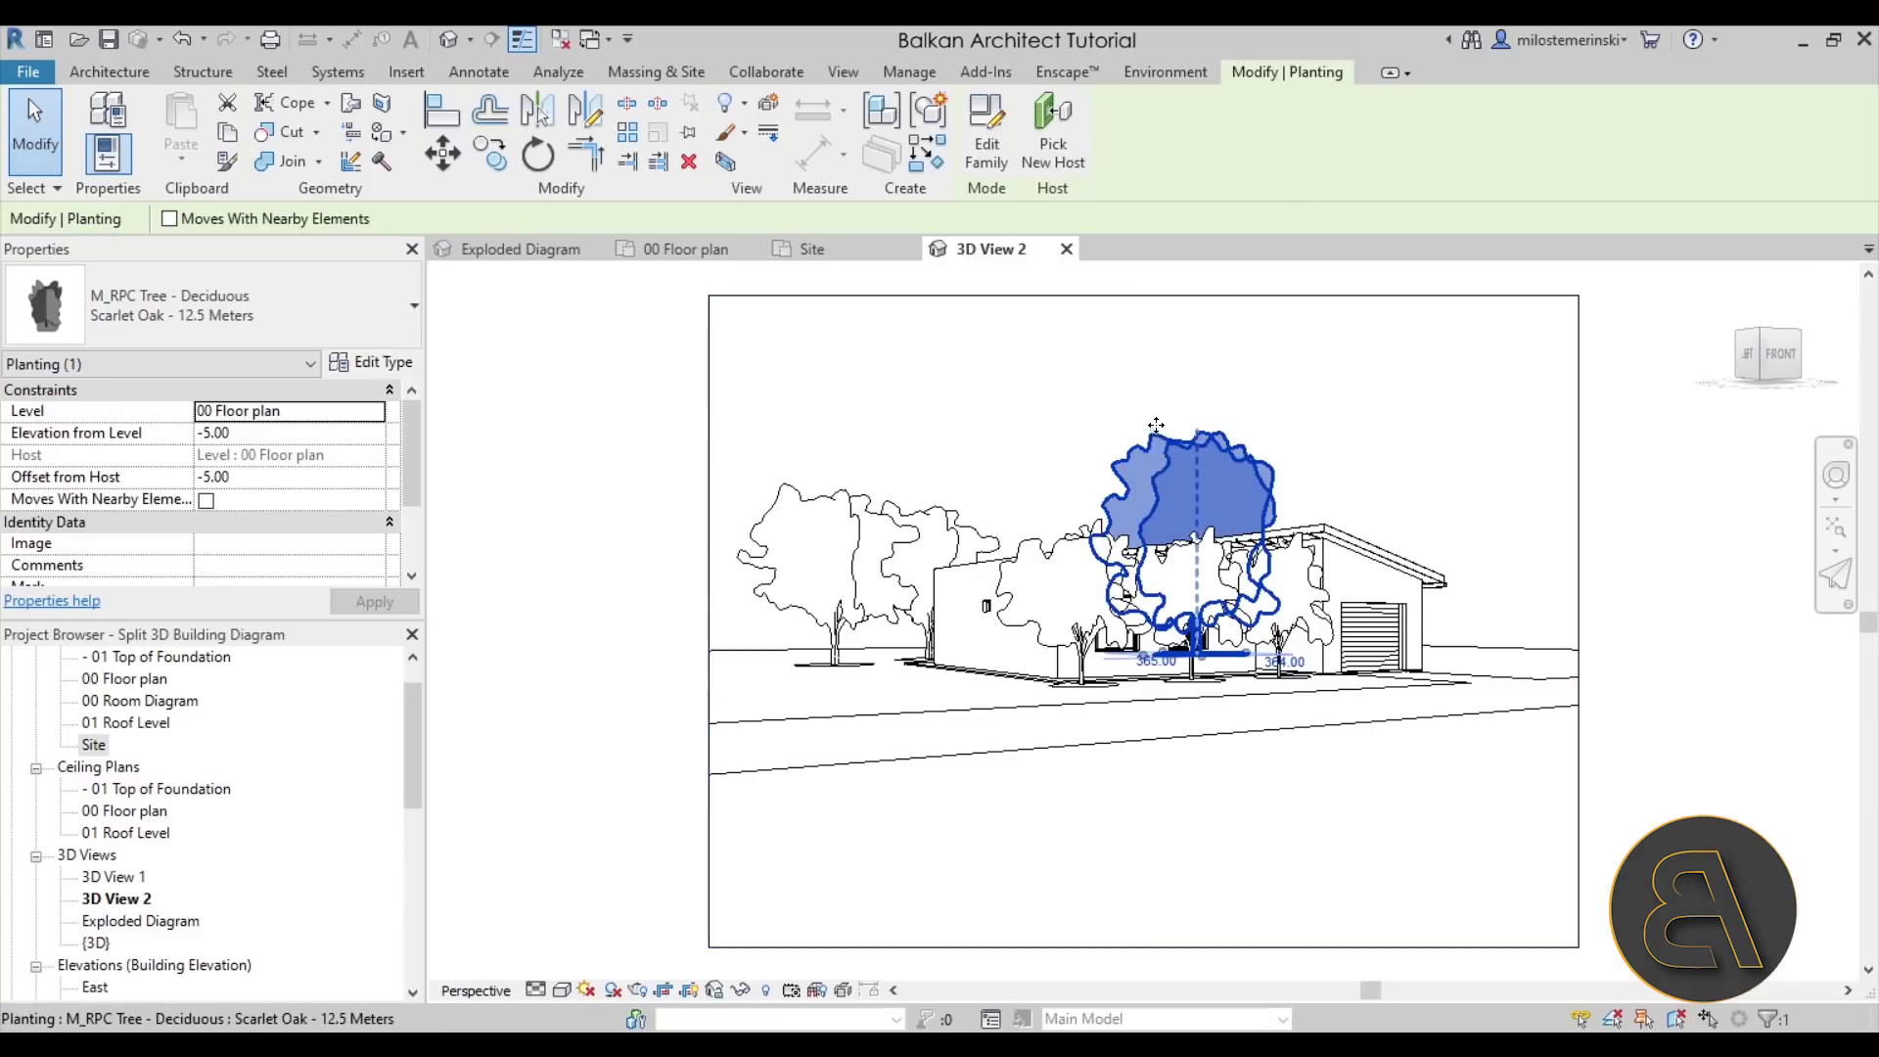
middle_click_drag(1156, 426, 1182, 596, "shift")
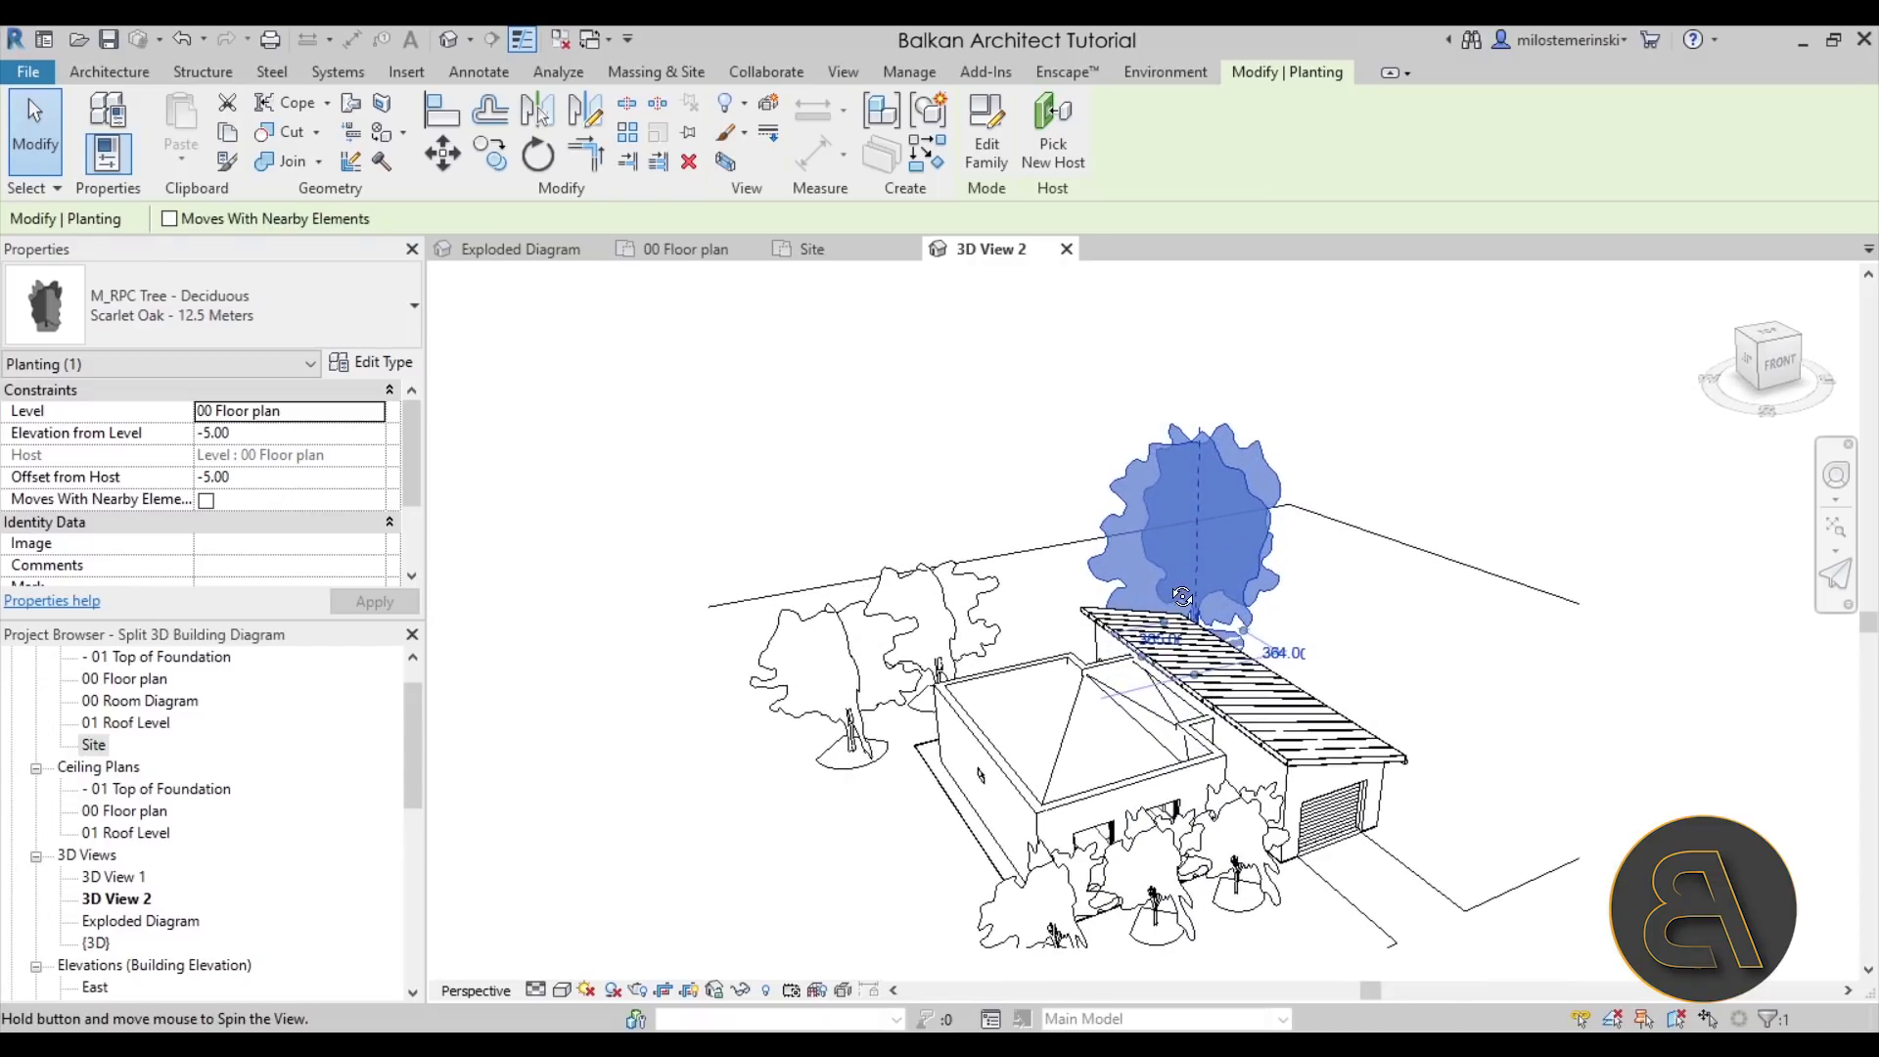
key("z")
key("f")
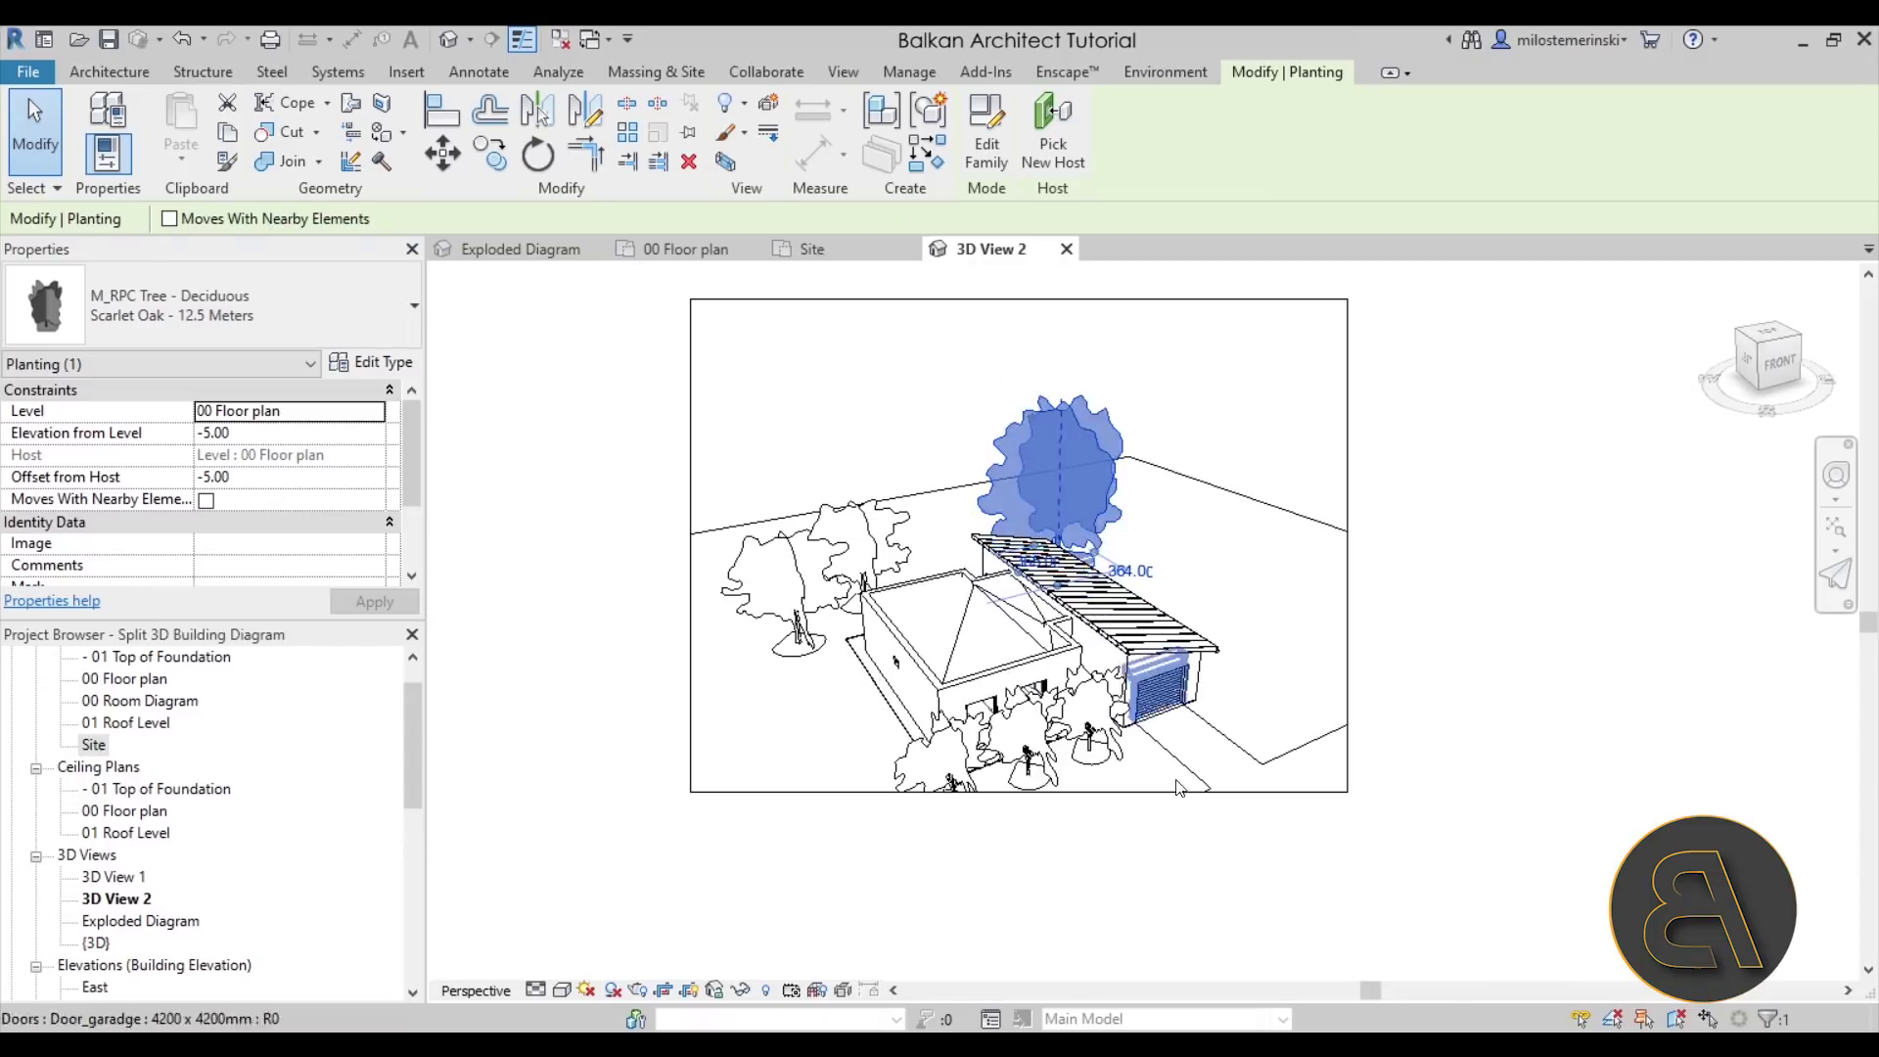
left_click(1179, 791)
left_click_drag(1019, 793, 1022, 859)
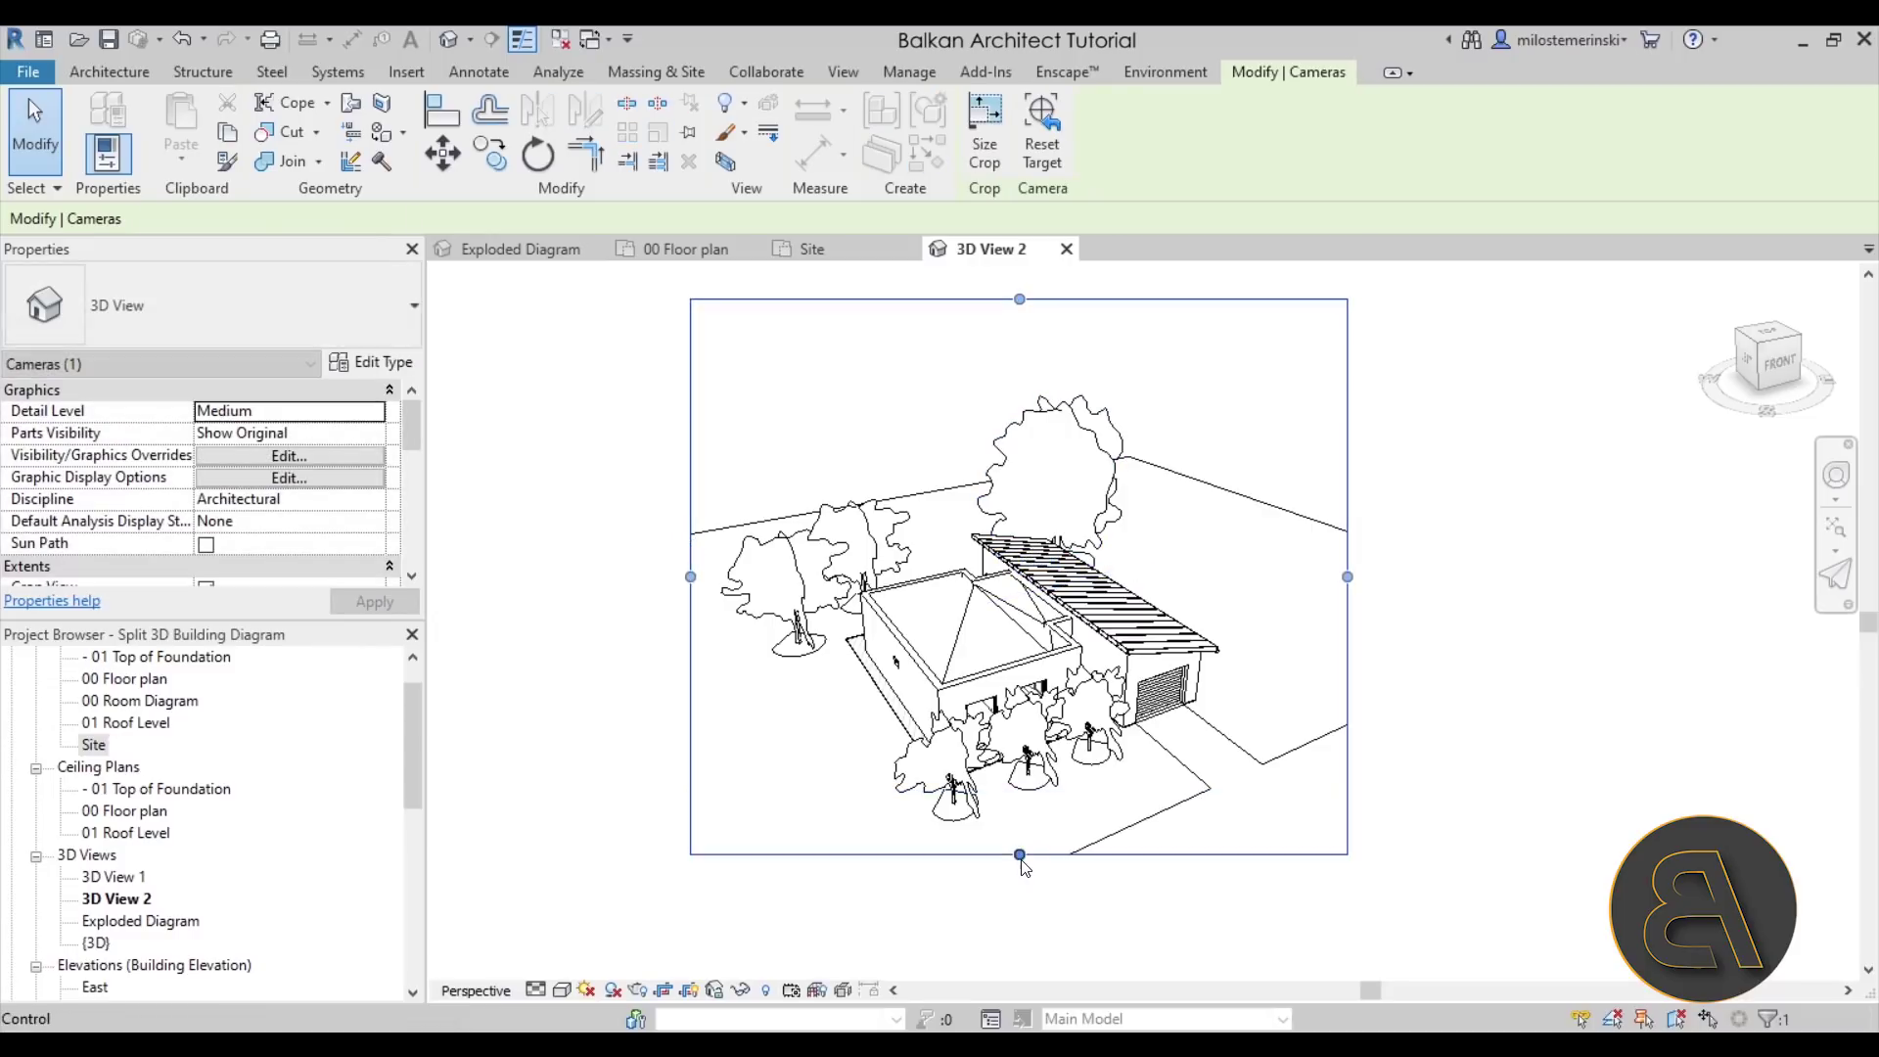
left_click(1025, 868)
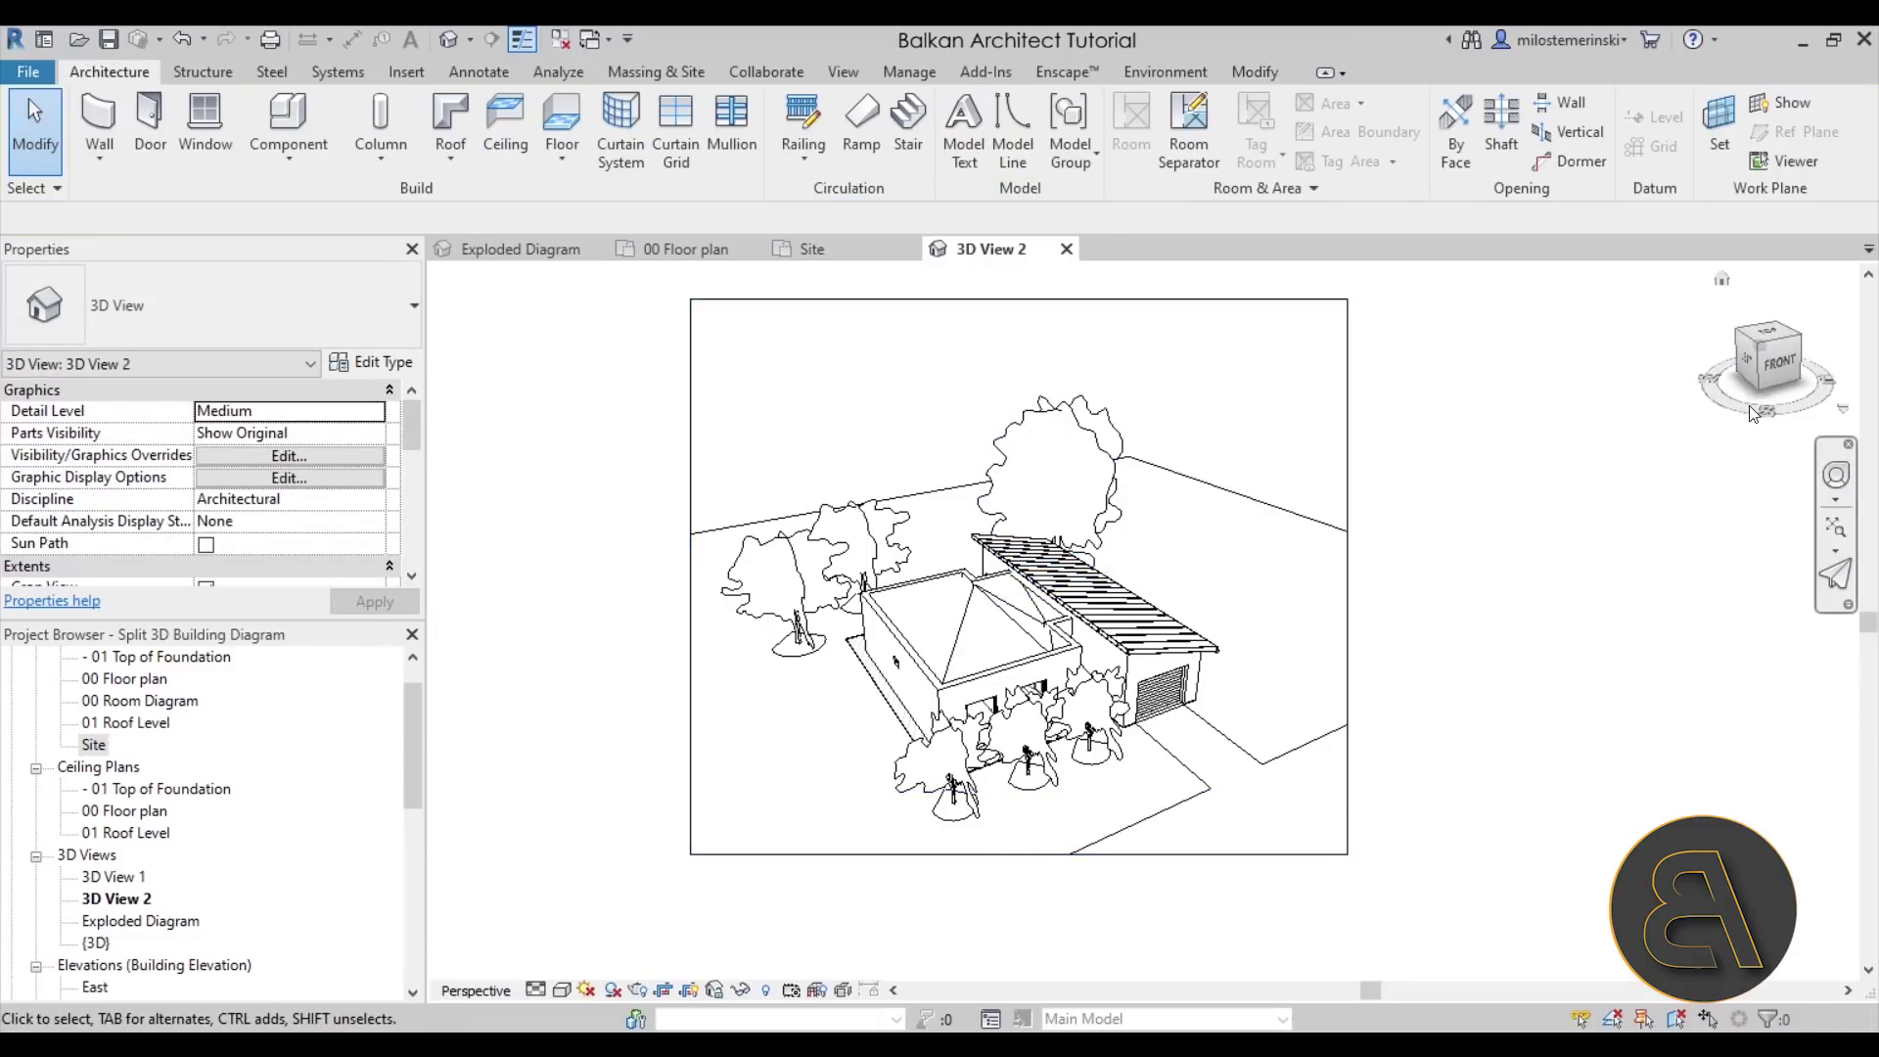
- Fine-tune the perspective camera's framing of the house with the SteeringWheel navigation tools, and close the wheel
left_click(1837, 486)
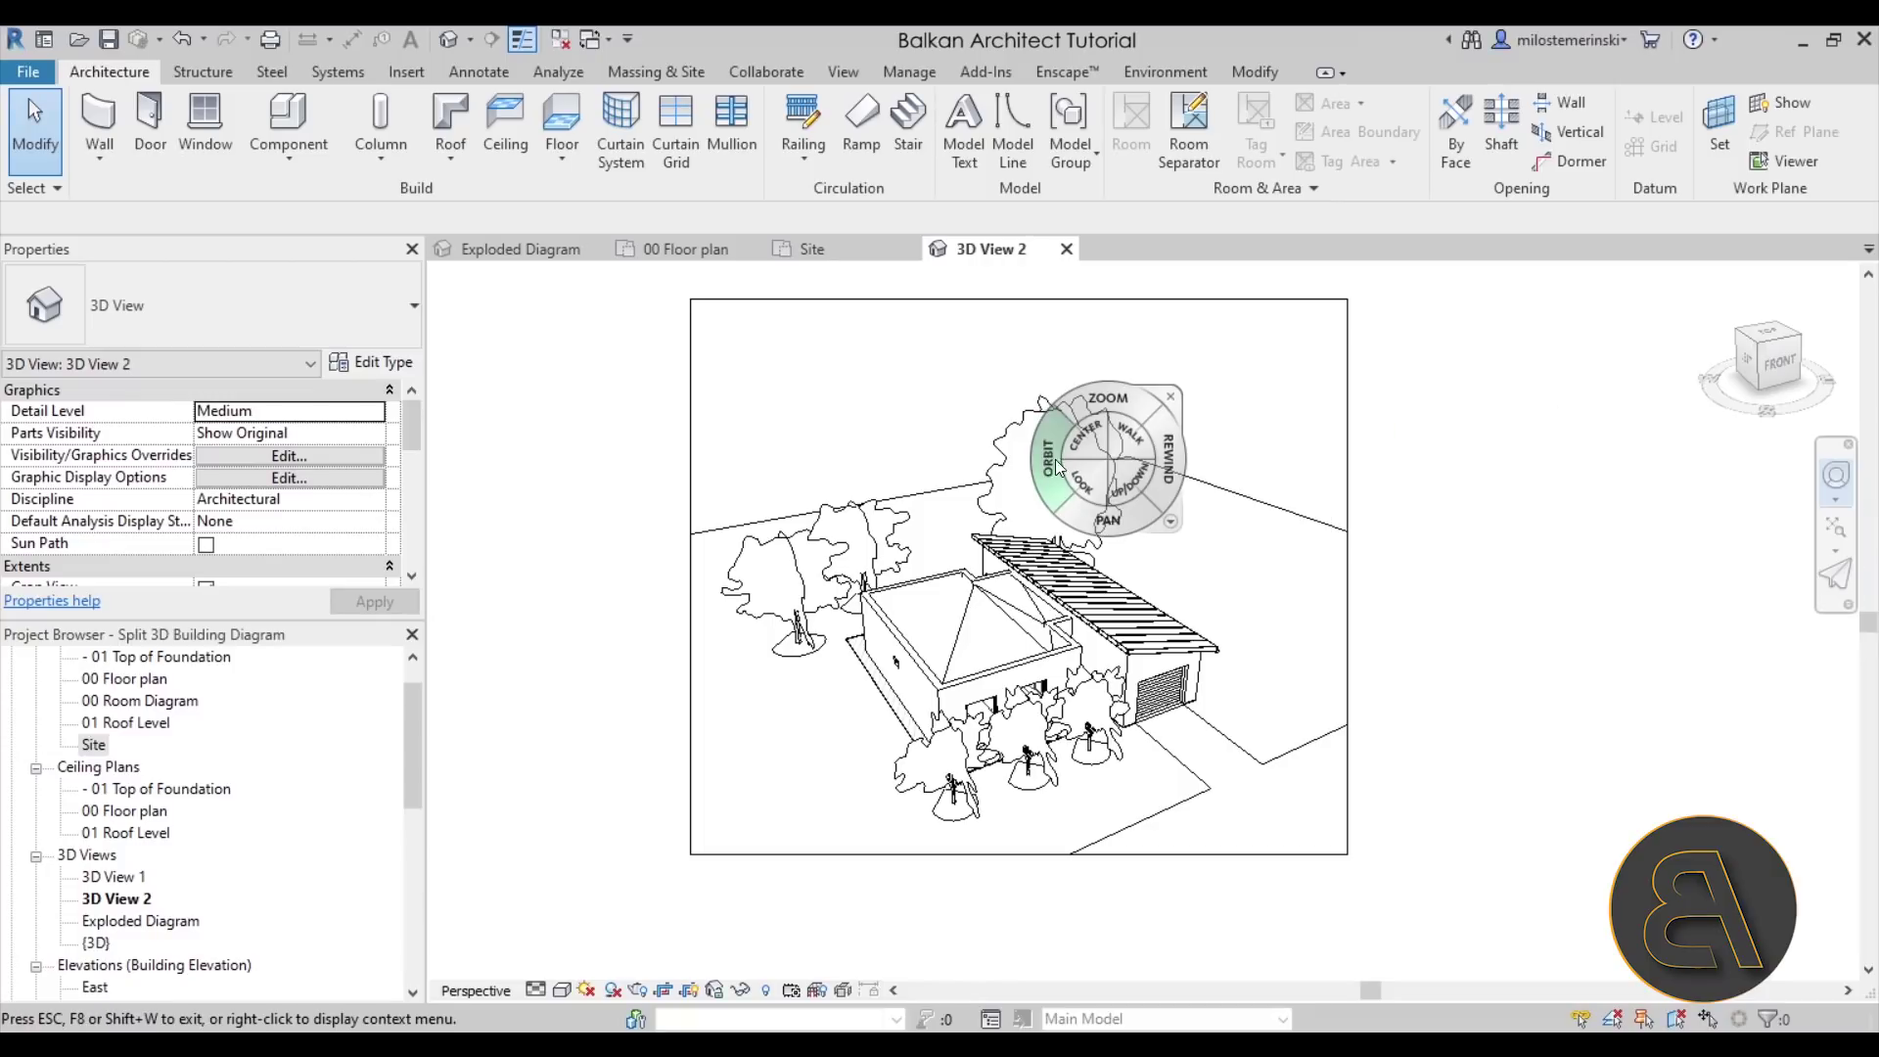
left_click_drag(1083, 400, 1091, 422)
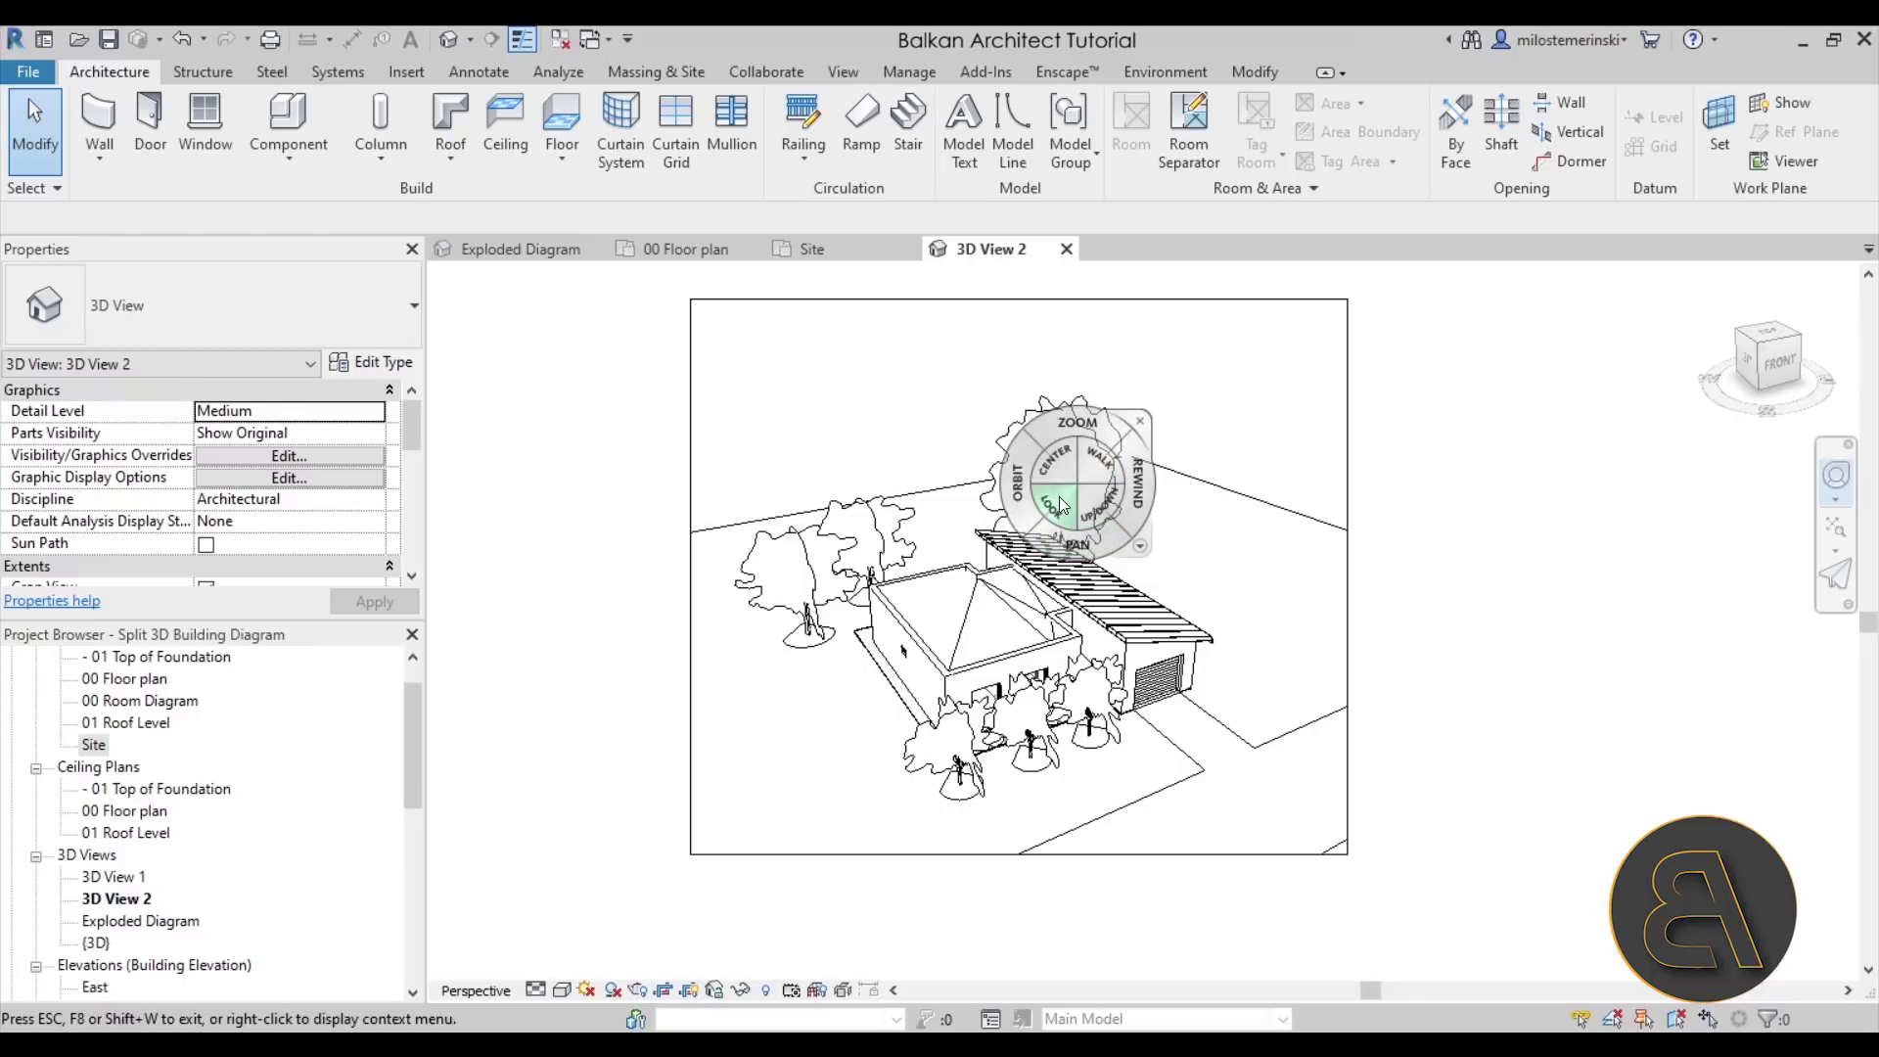
left_click_drag(1059, 504, 1064, 486)
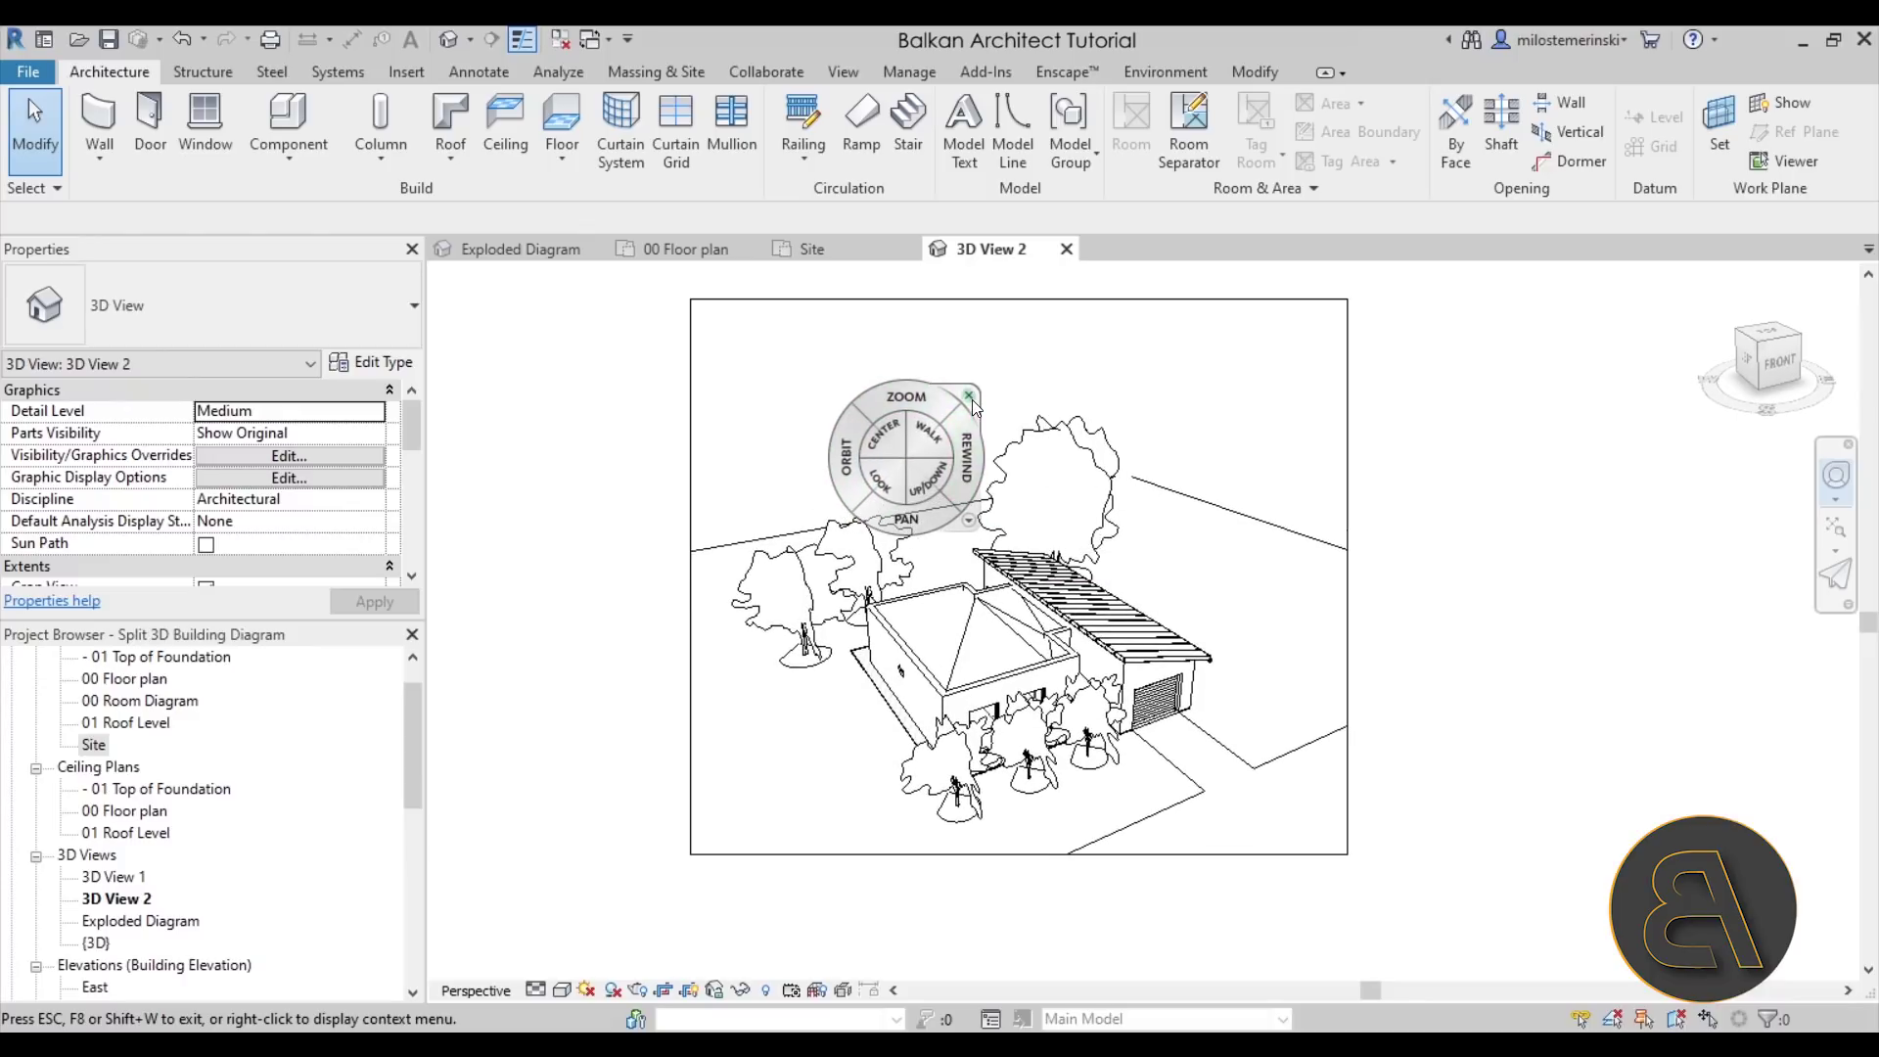
left_click(970, 397)
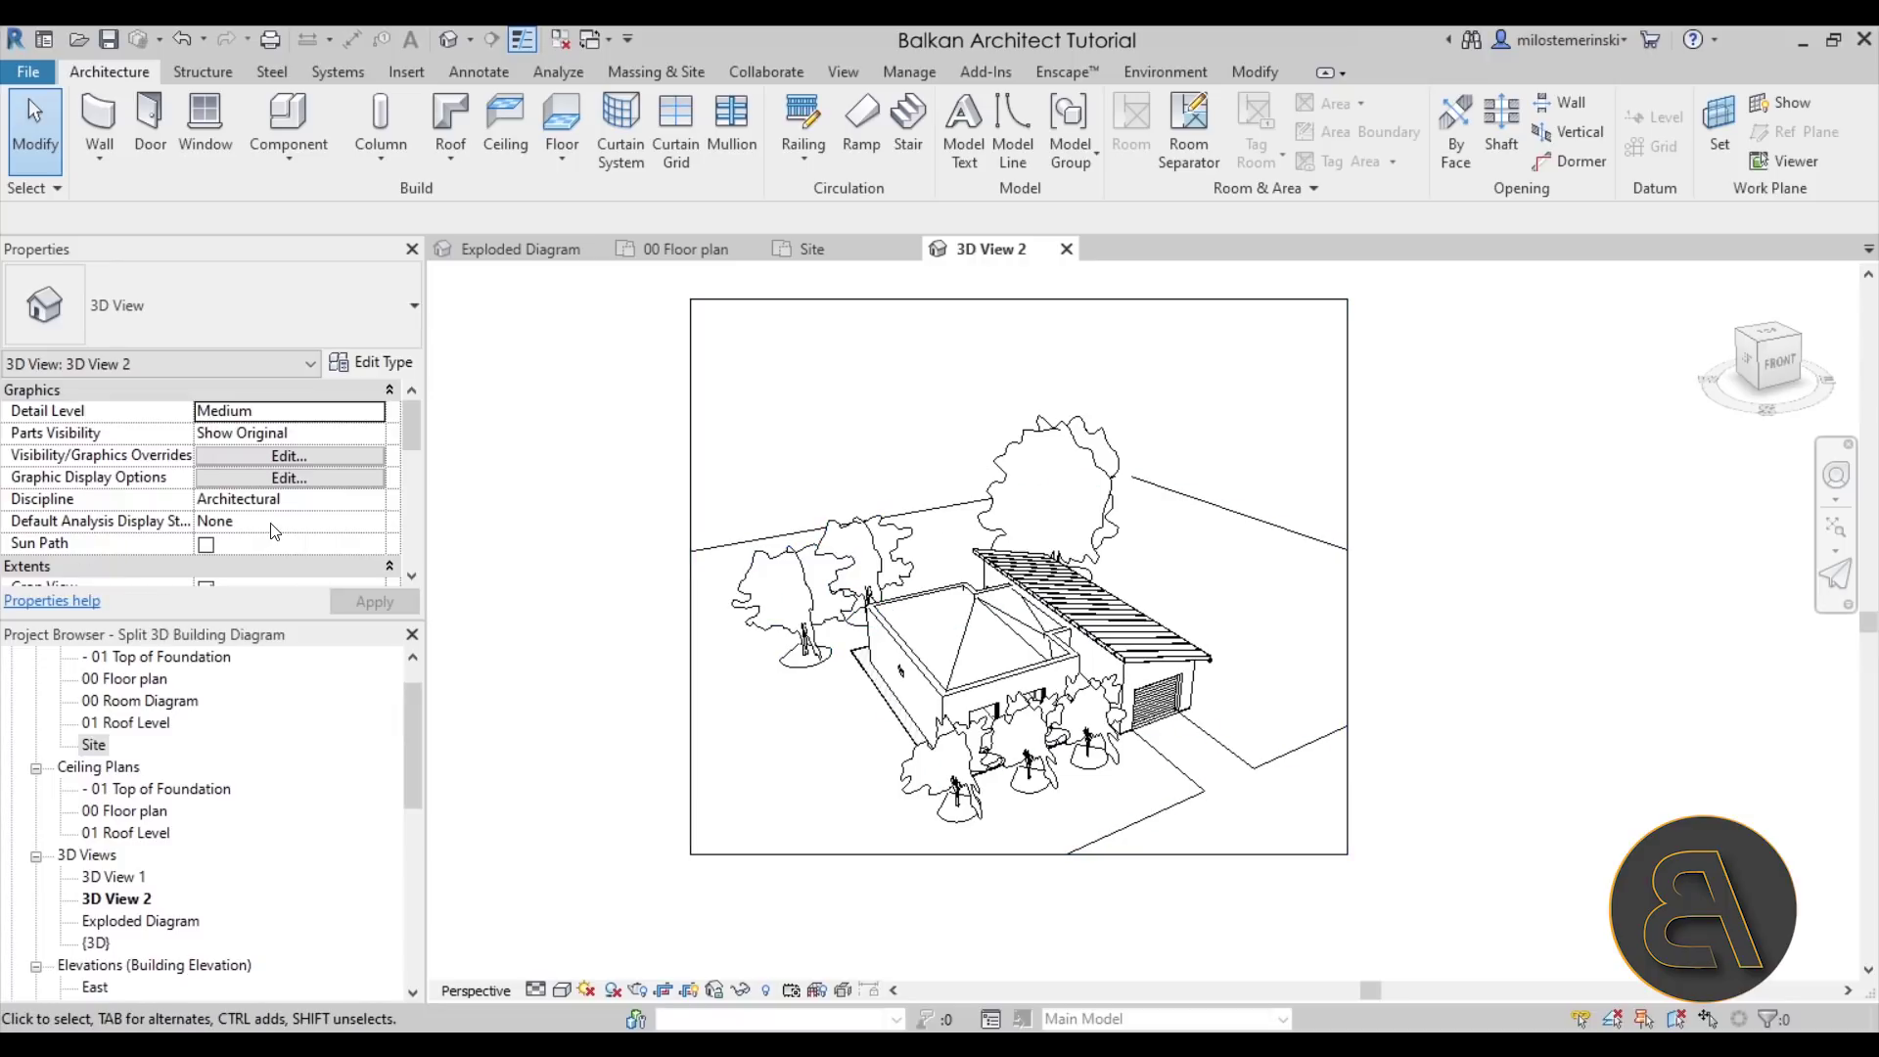
scroll(291, 531, "down", 2)
scroll(284, 539, "down", 2)
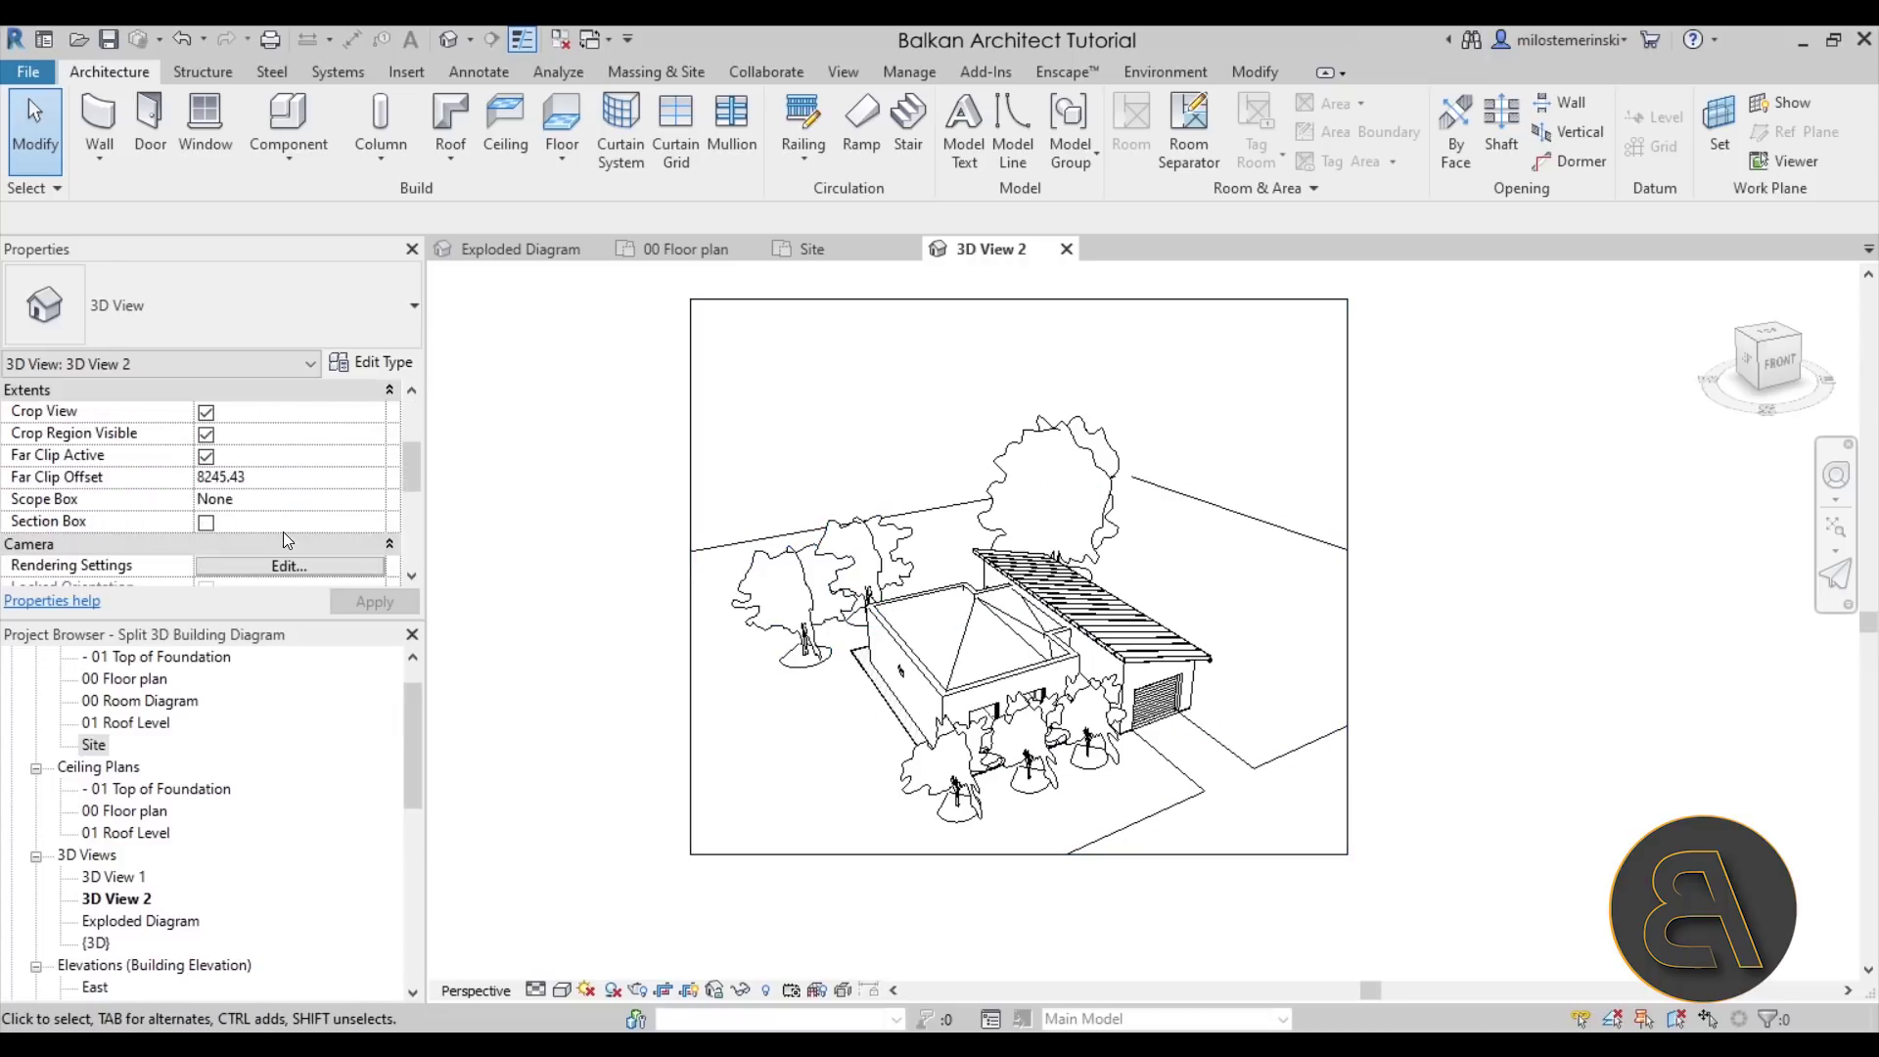
scroll(267, 496, "down", 2)
scroll(263, 499, "up", 1)
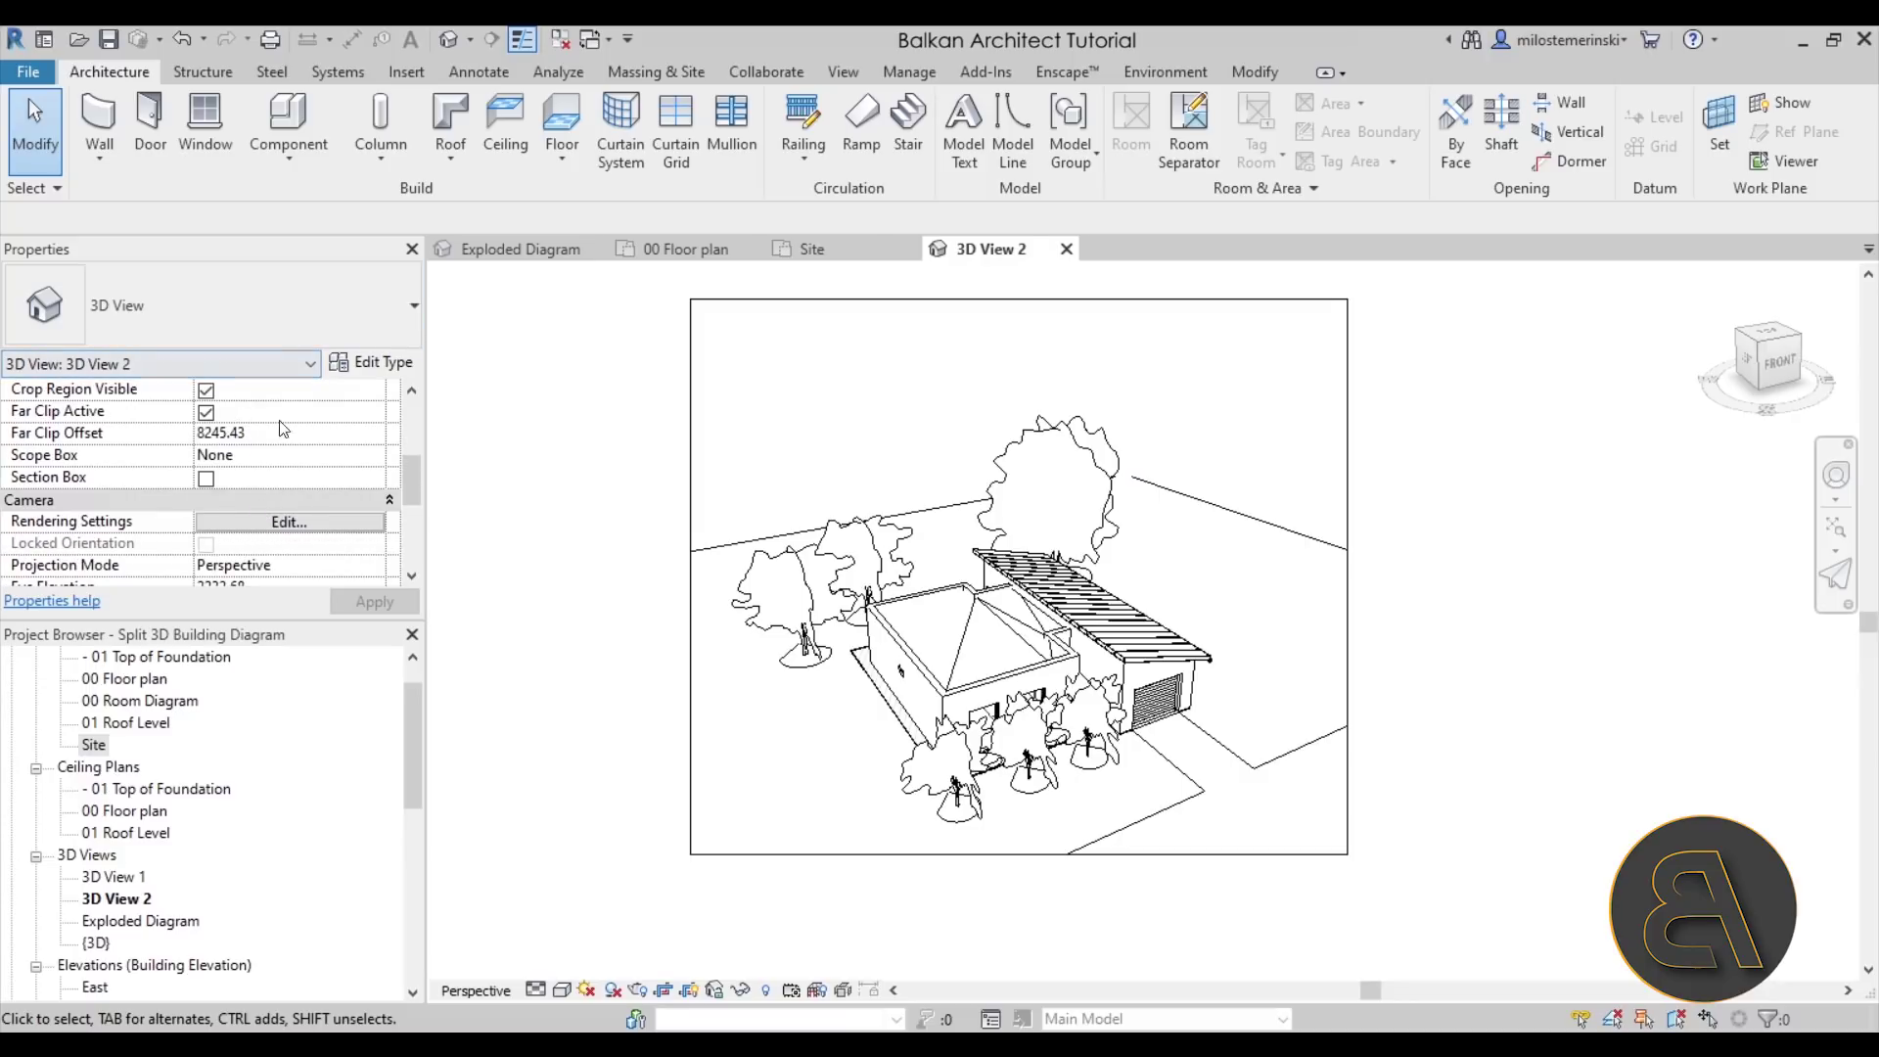
left_click(788, 592)
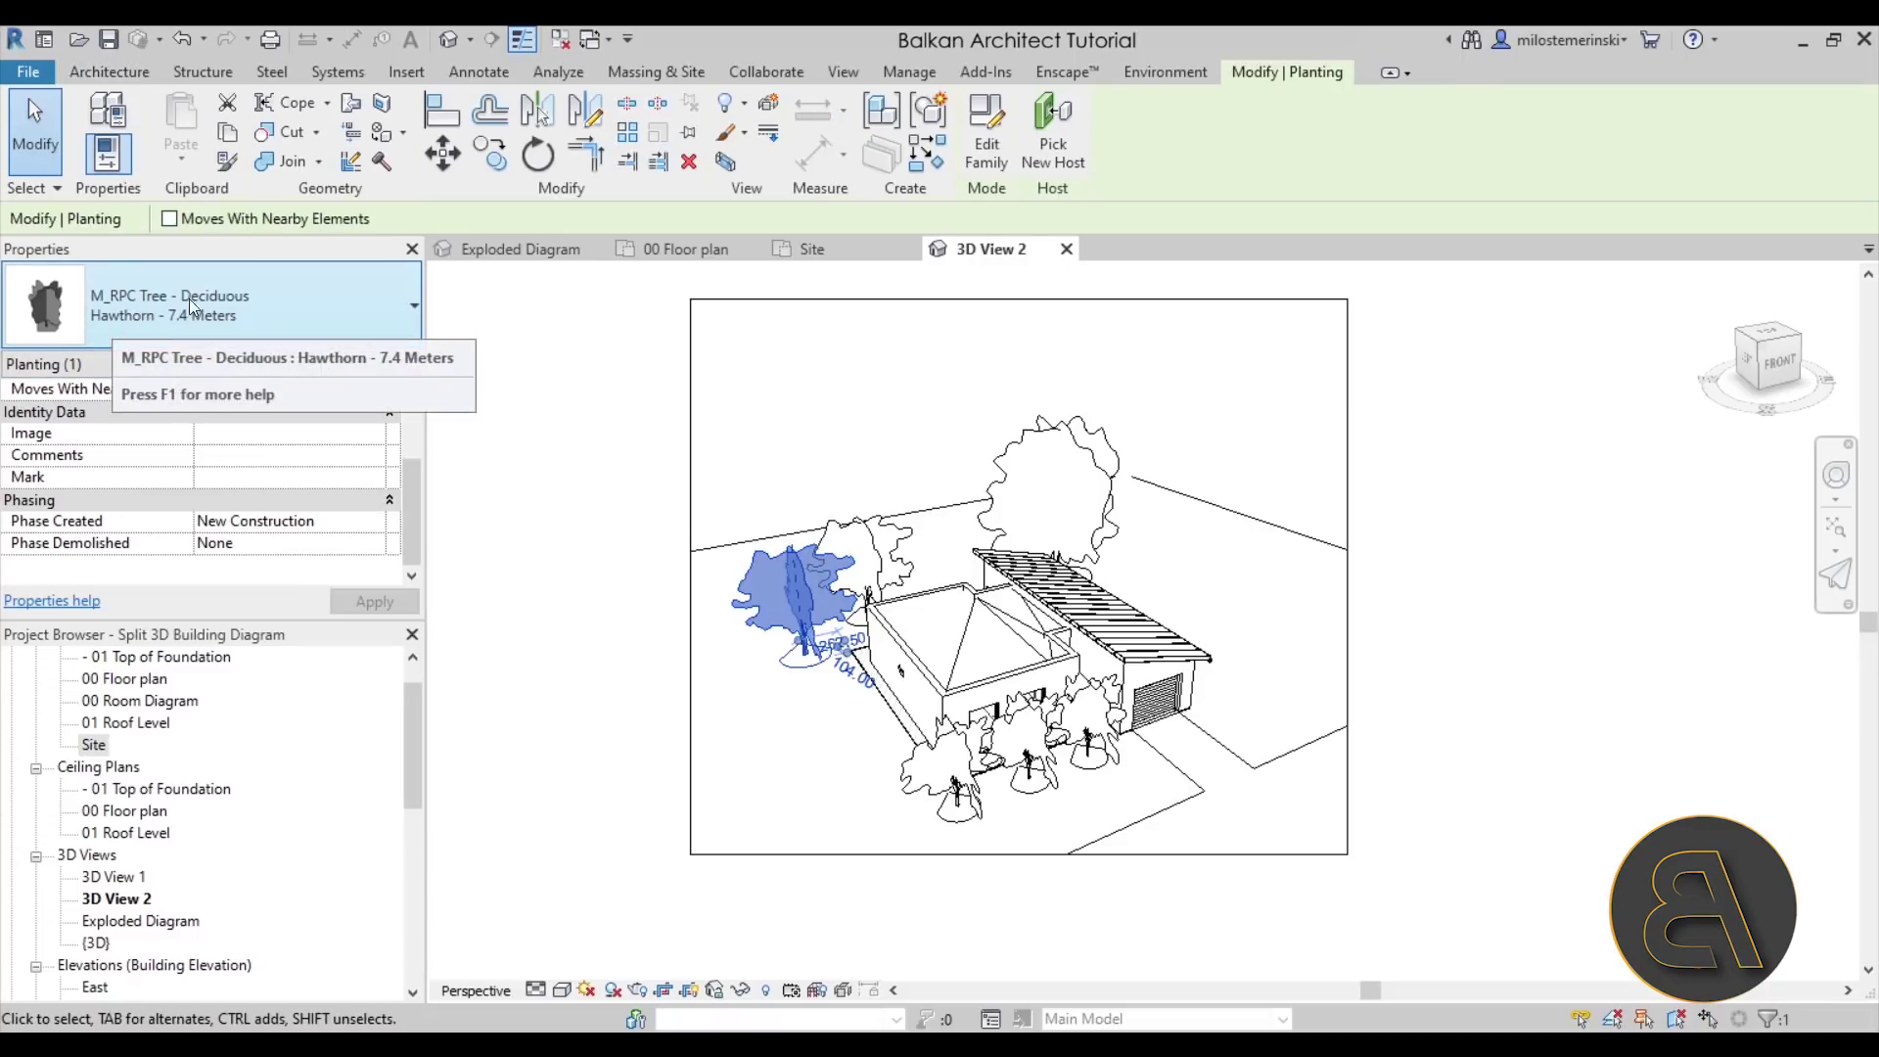
left_click(850, 477)
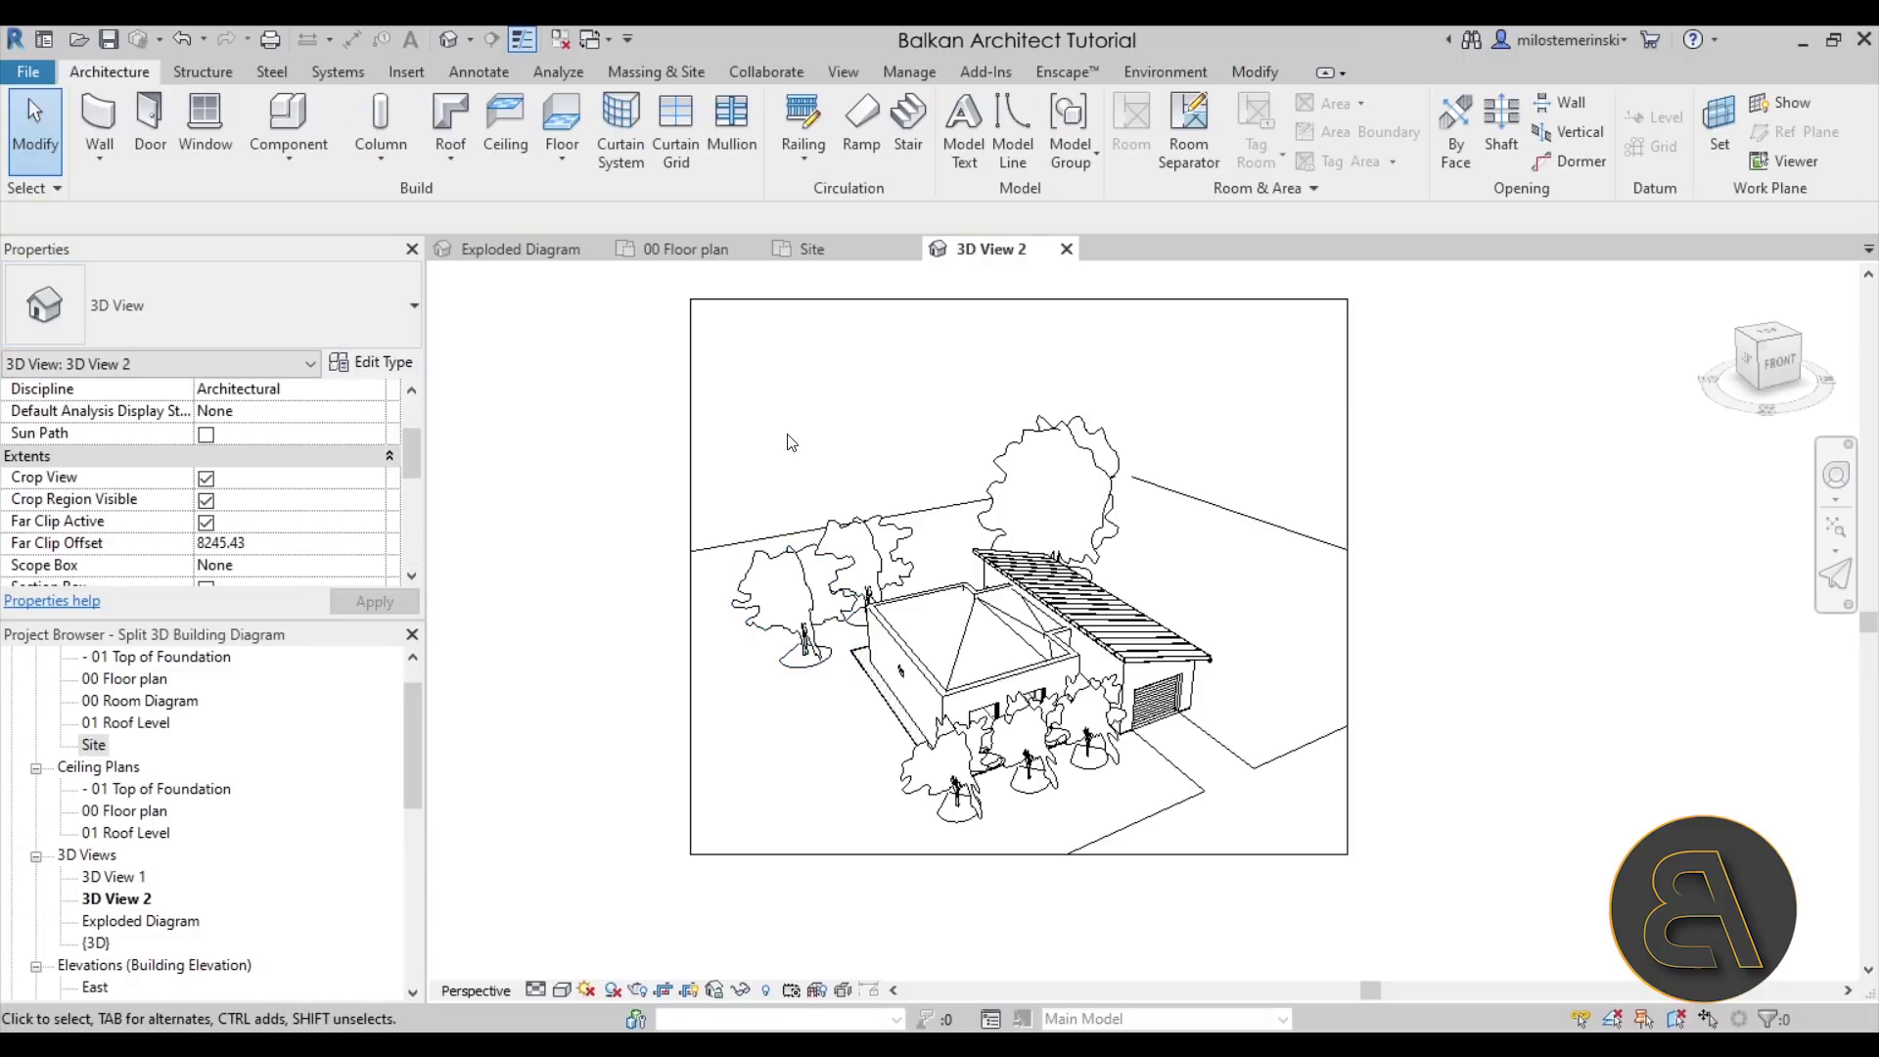
- Enable the Section Box for the 3D View 2 perspective view
scroll(196, 475, "up", 3)
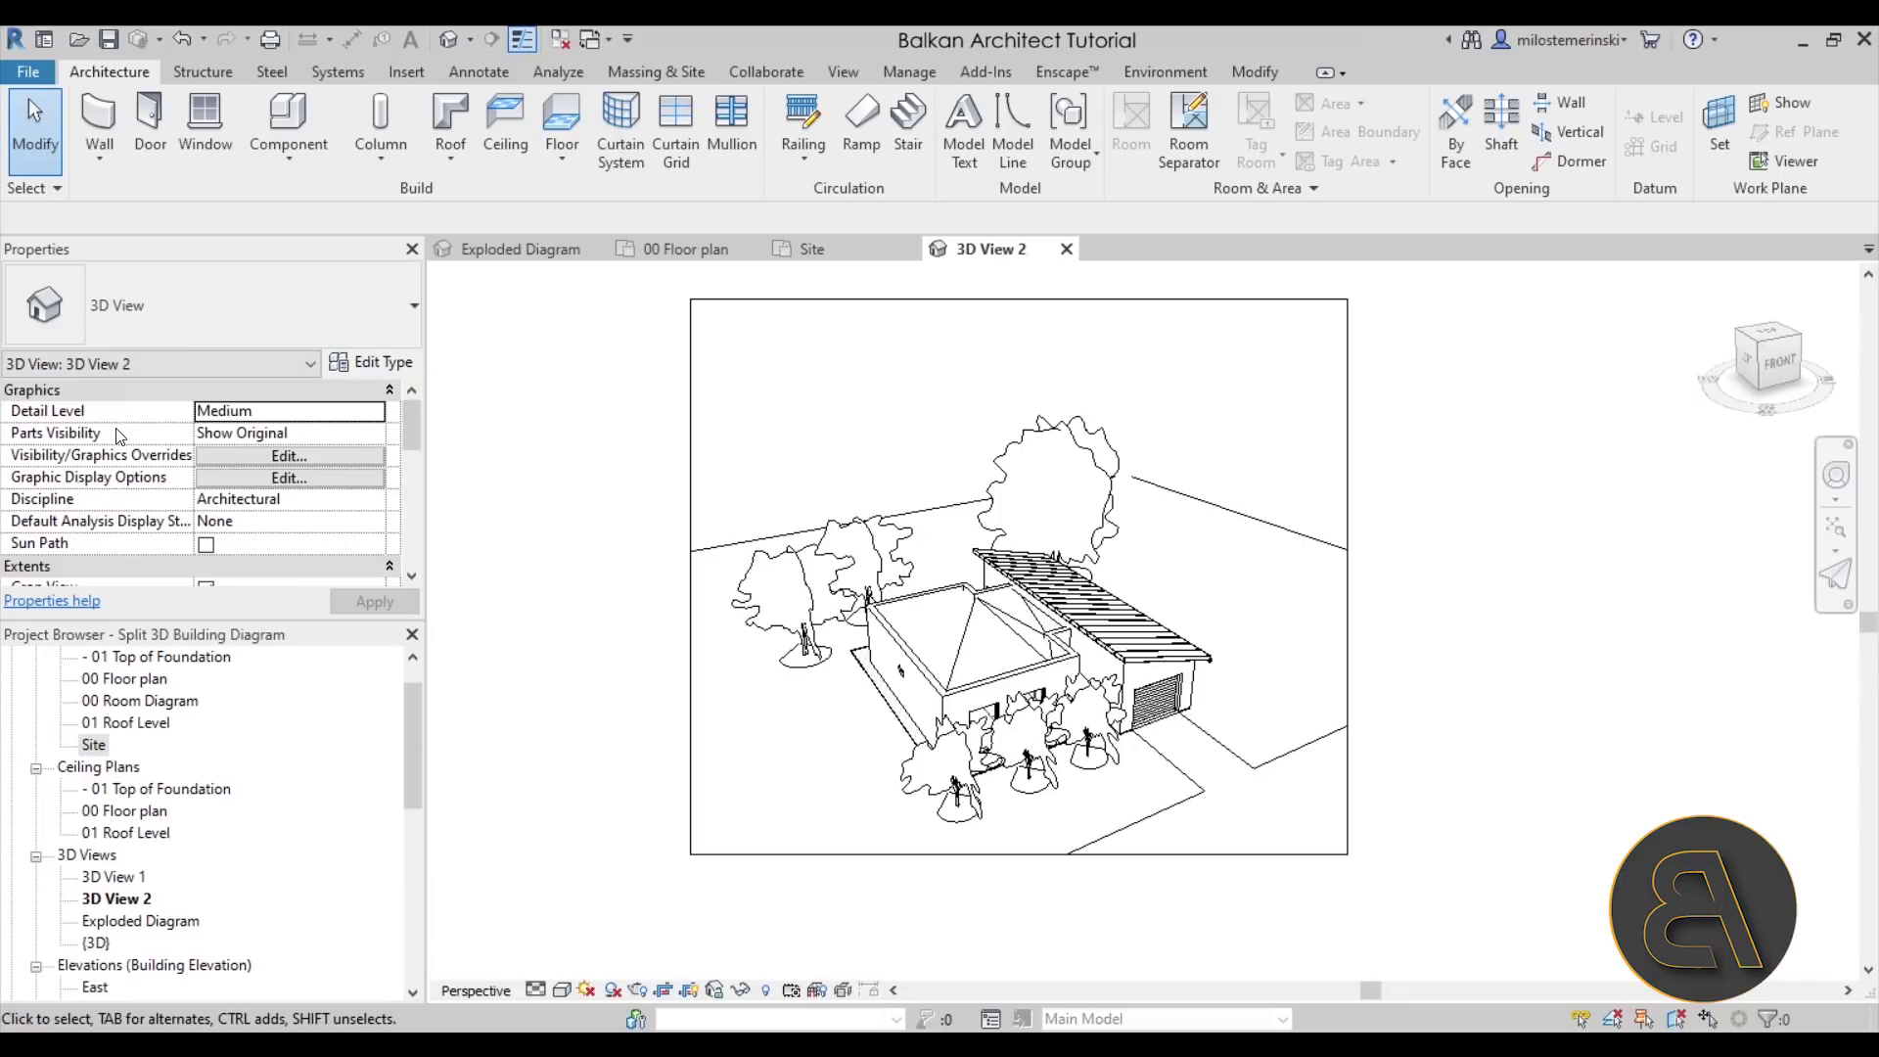
scroll(166, 475, "down", 3)
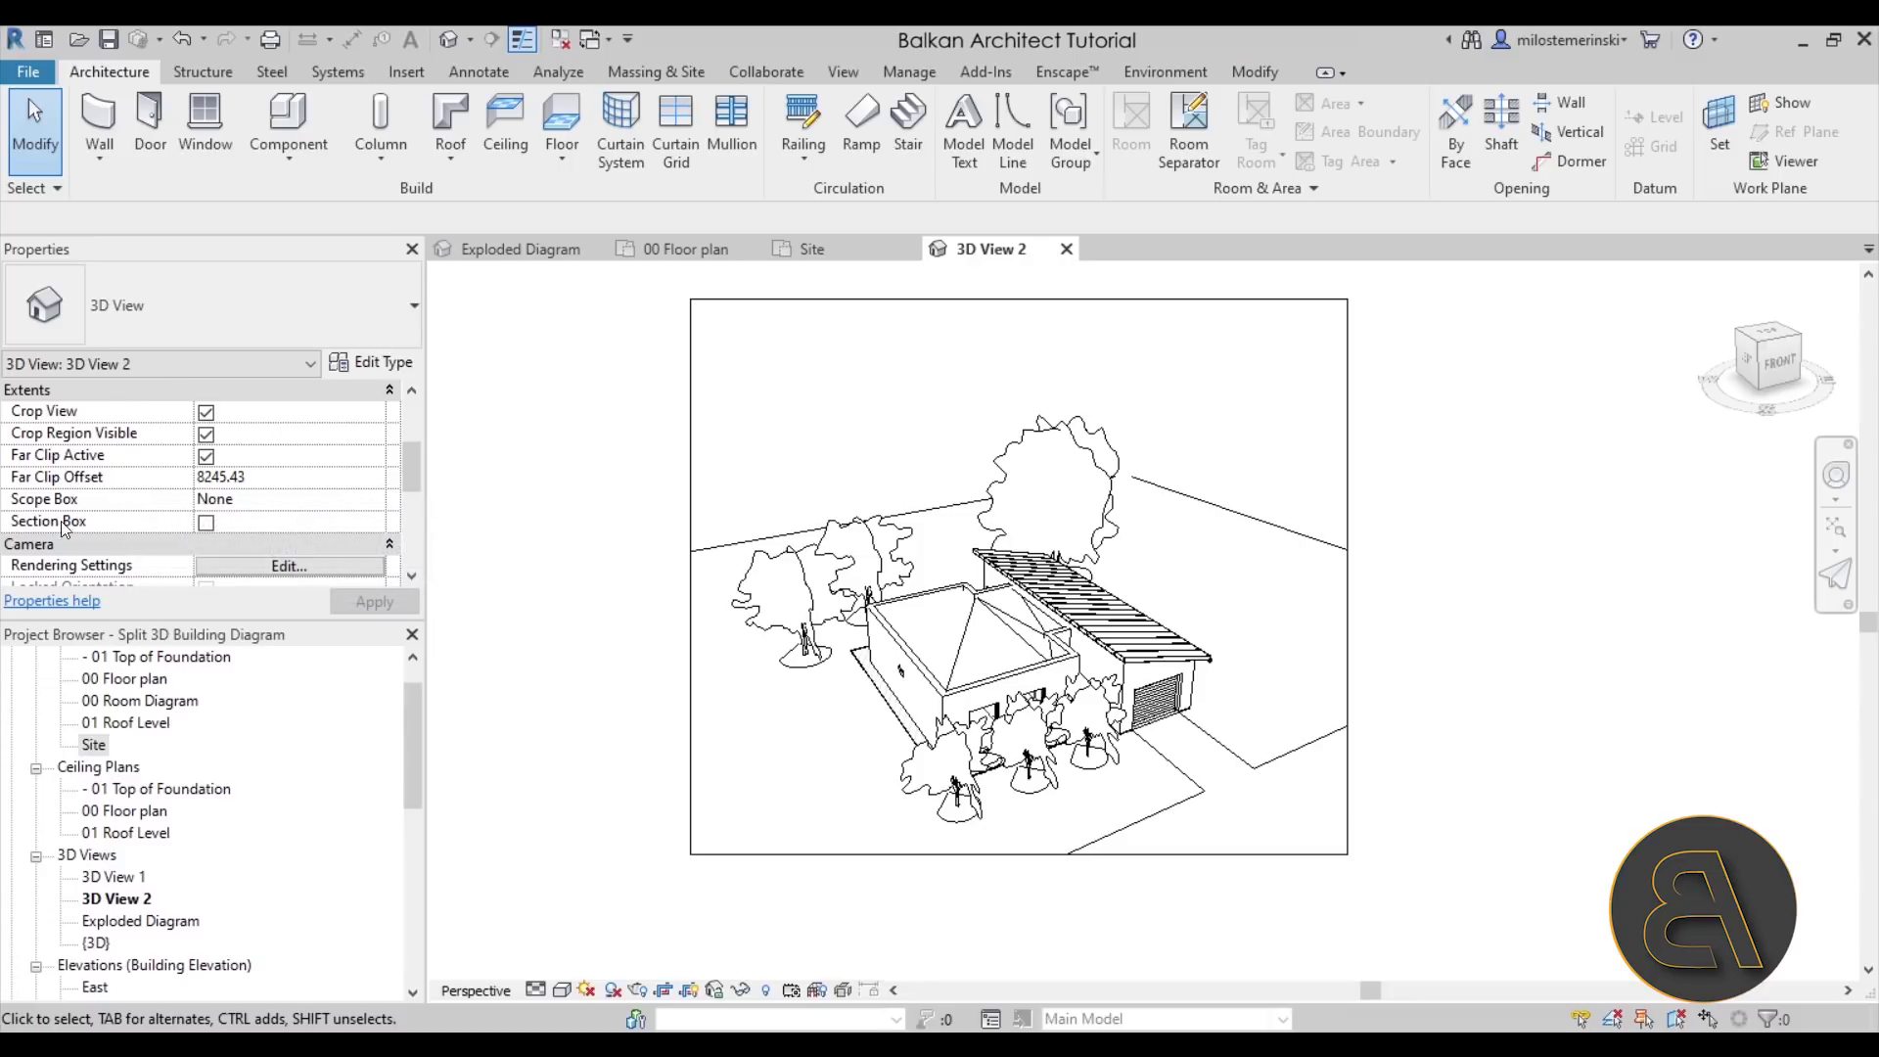
left_click(205, 522)
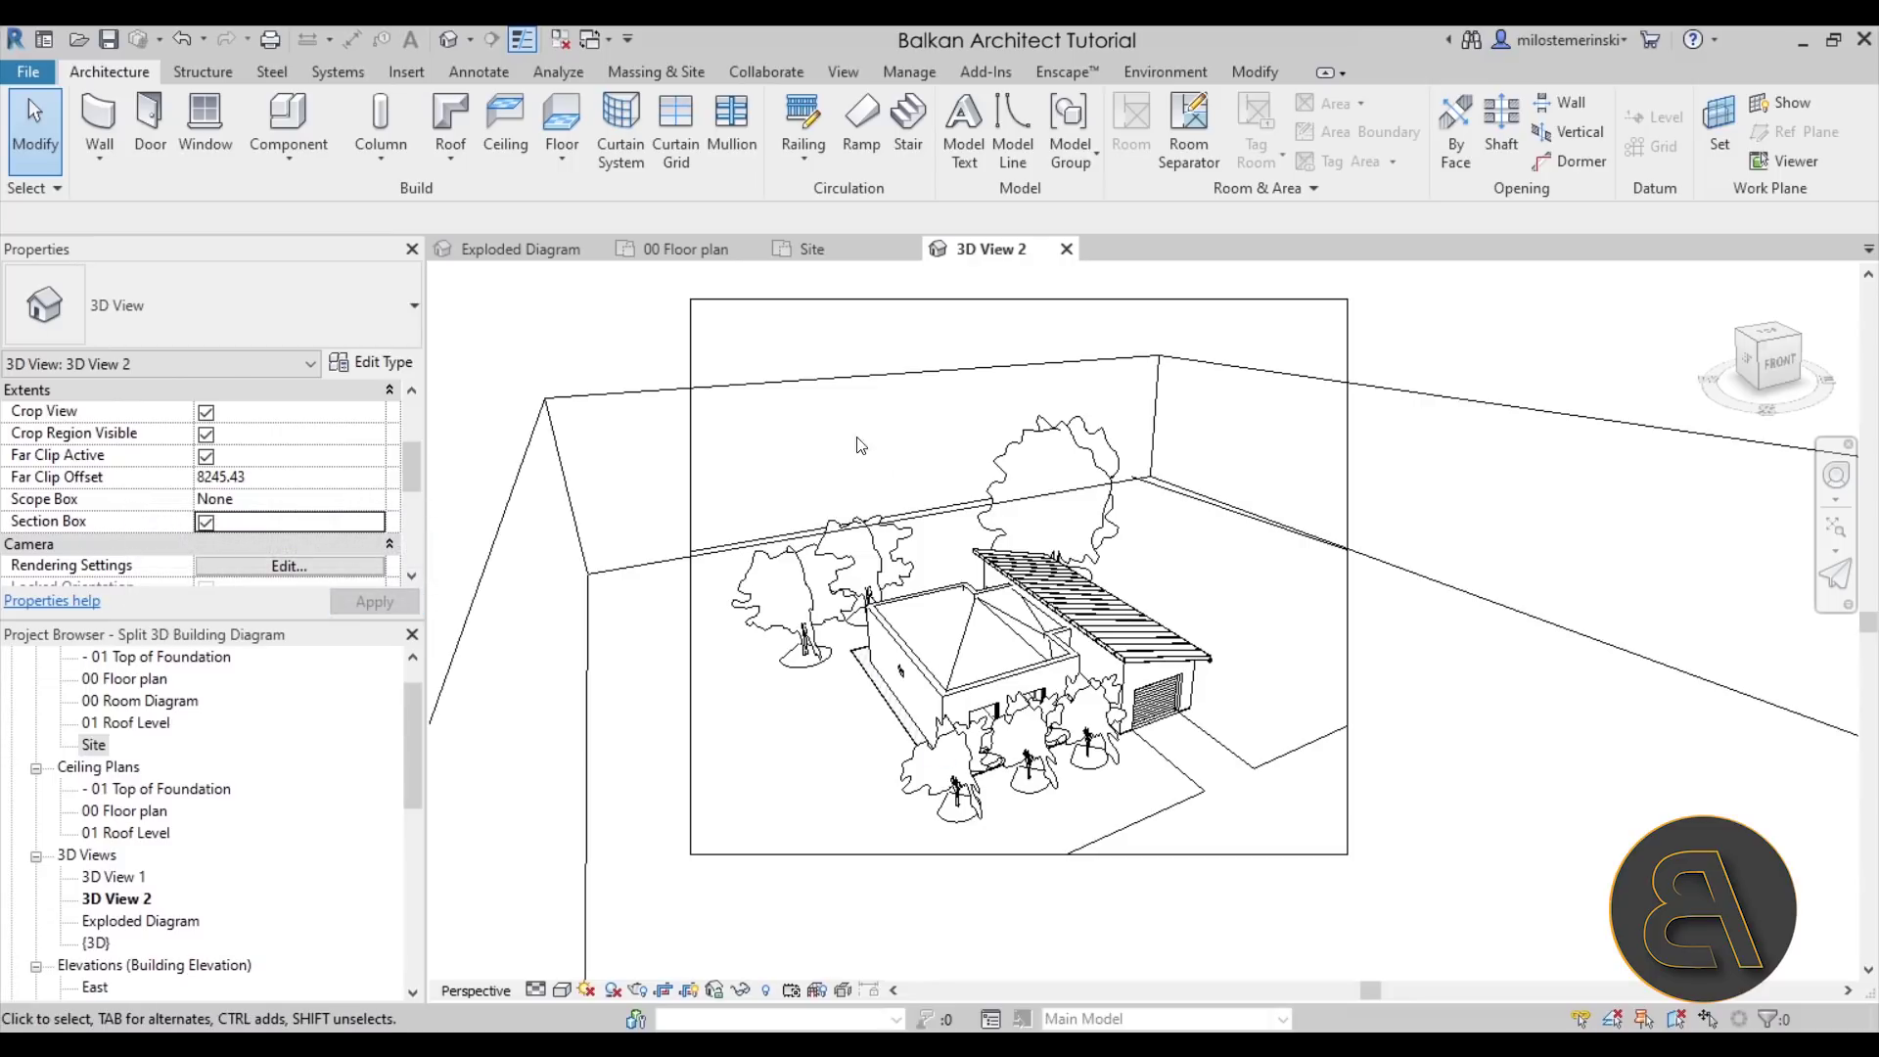
- Pull the section box's side faces in around the house and its surrounding plot, cutting off the trees
left_click(822, 389)
scroll(822, 389, "down", 3)
scroll(880, 441, "up", 3)
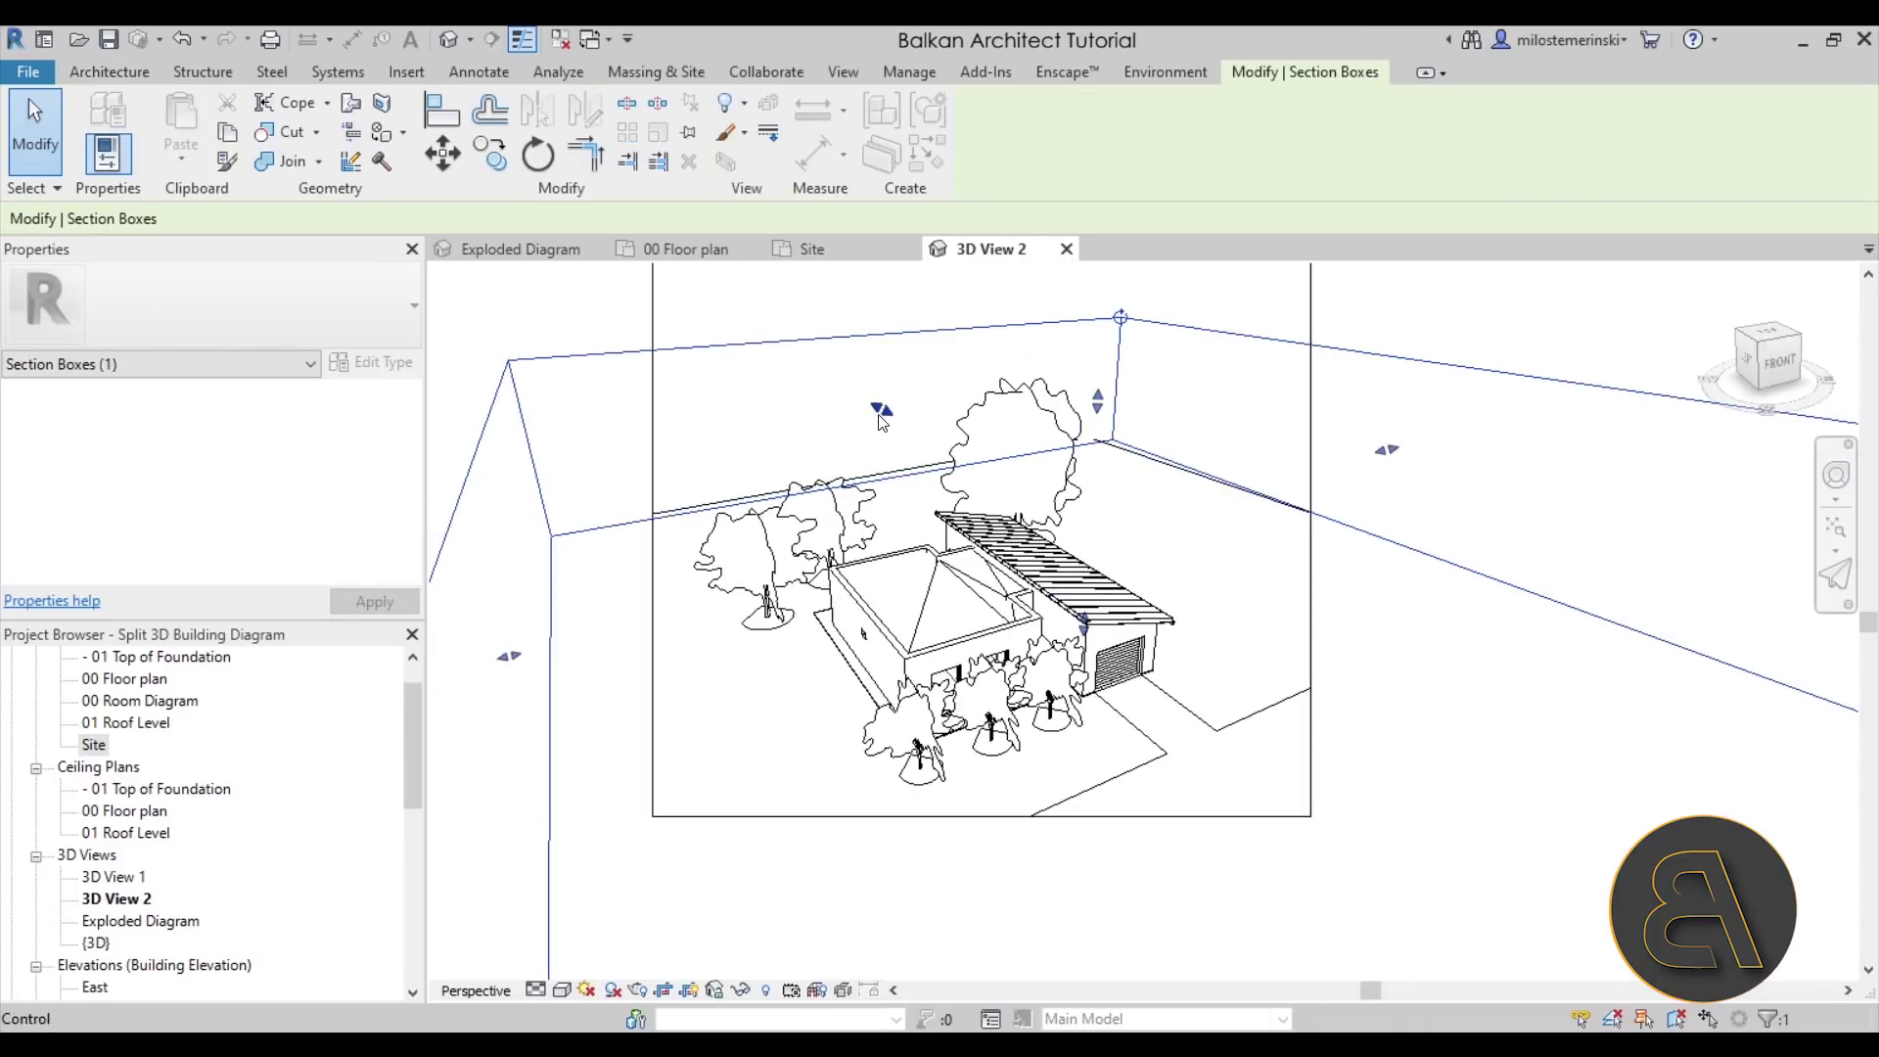
left_click_drag(923, 486, 1230, 593)
scroll(1237, 575, "down", 2)
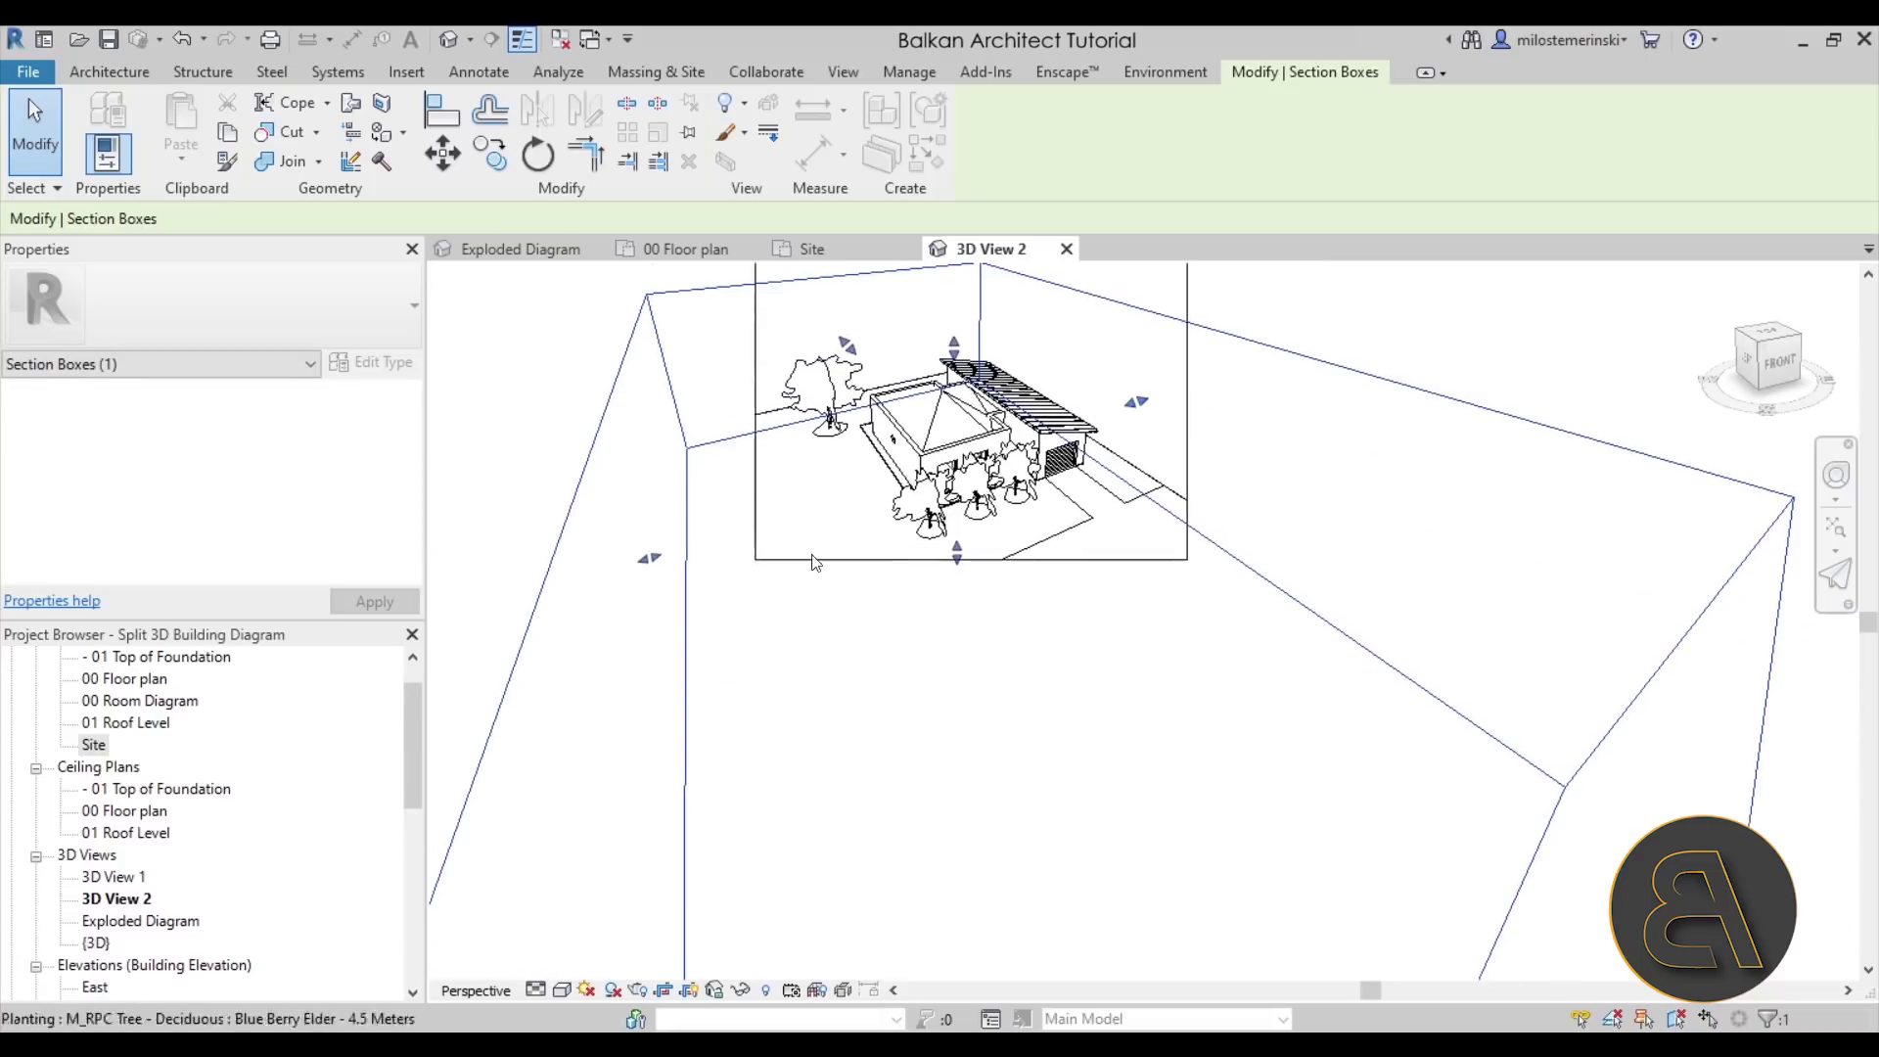
left_click_drag(661, 569, 898, 492)
scroll(942, 455, "down", 2)
left_click_drag(1370, 717, 1086, 464)
scroll(1081, 548, "up", 3)
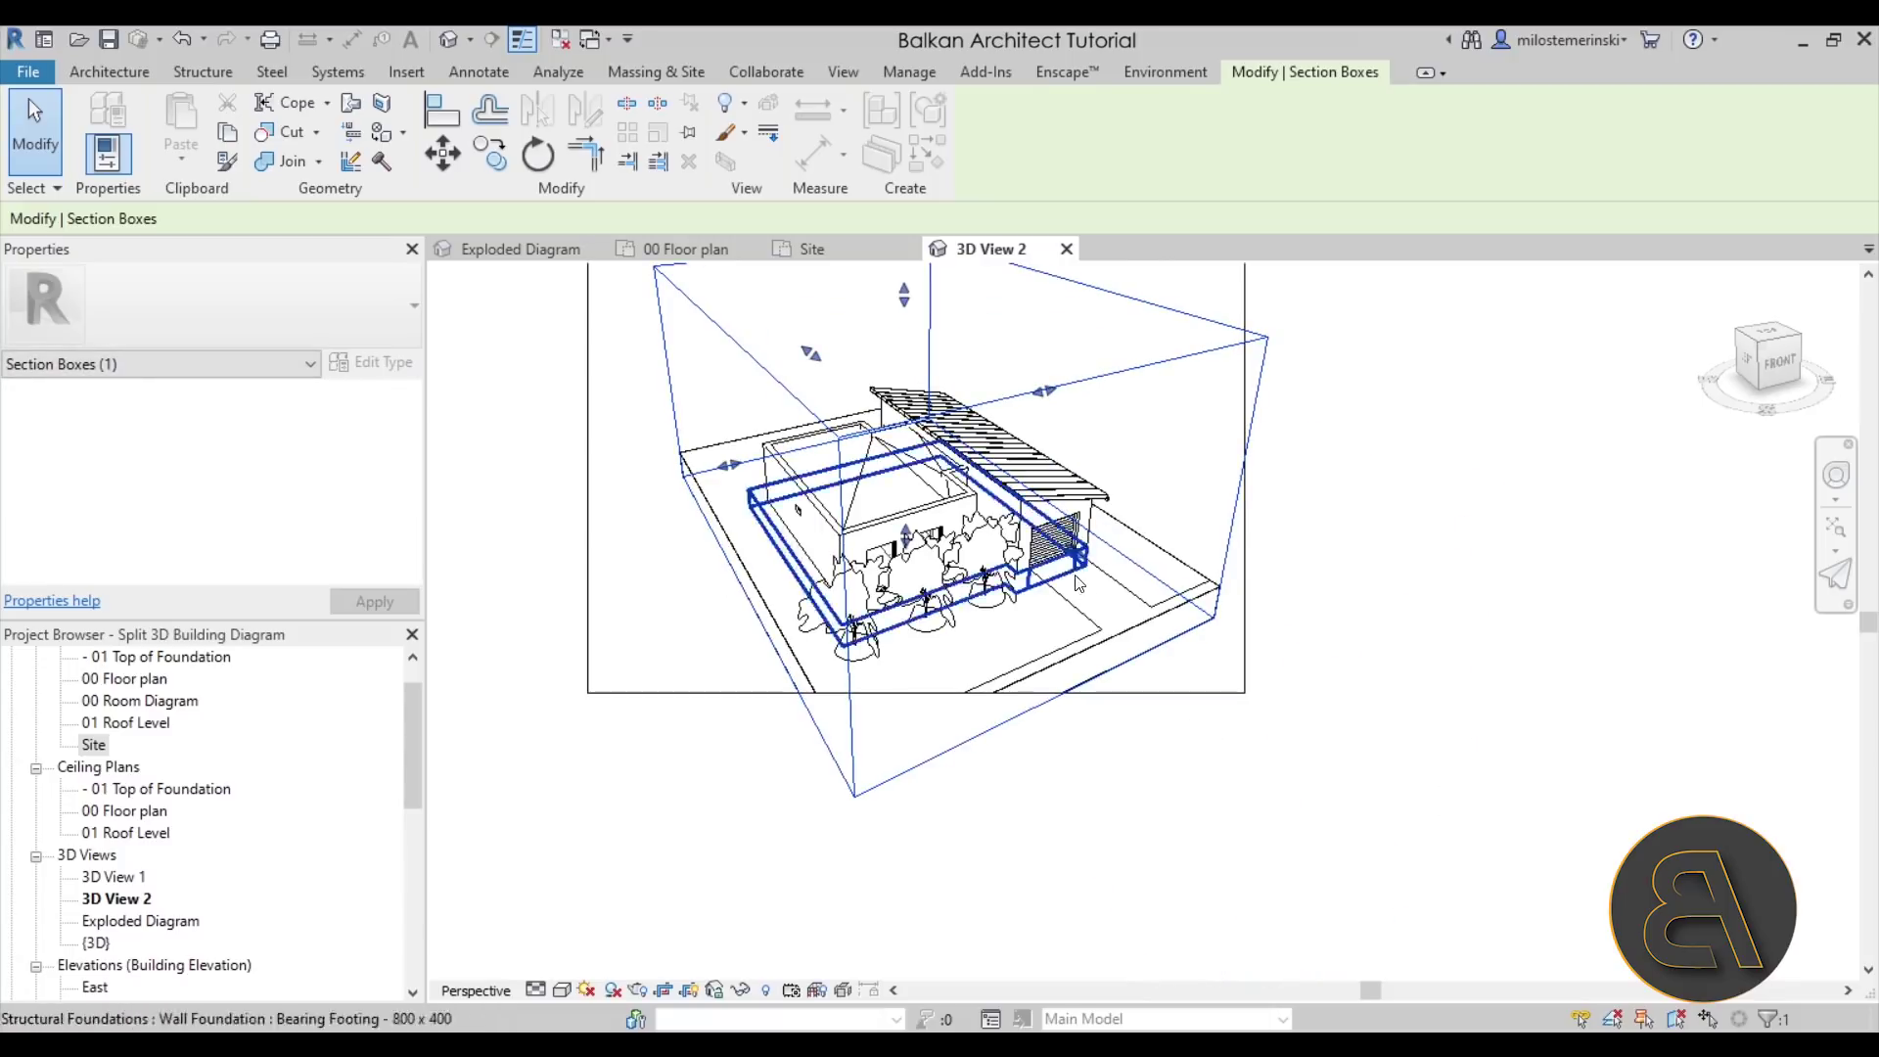
left_click_drag(1080, 566, 1028, 521)
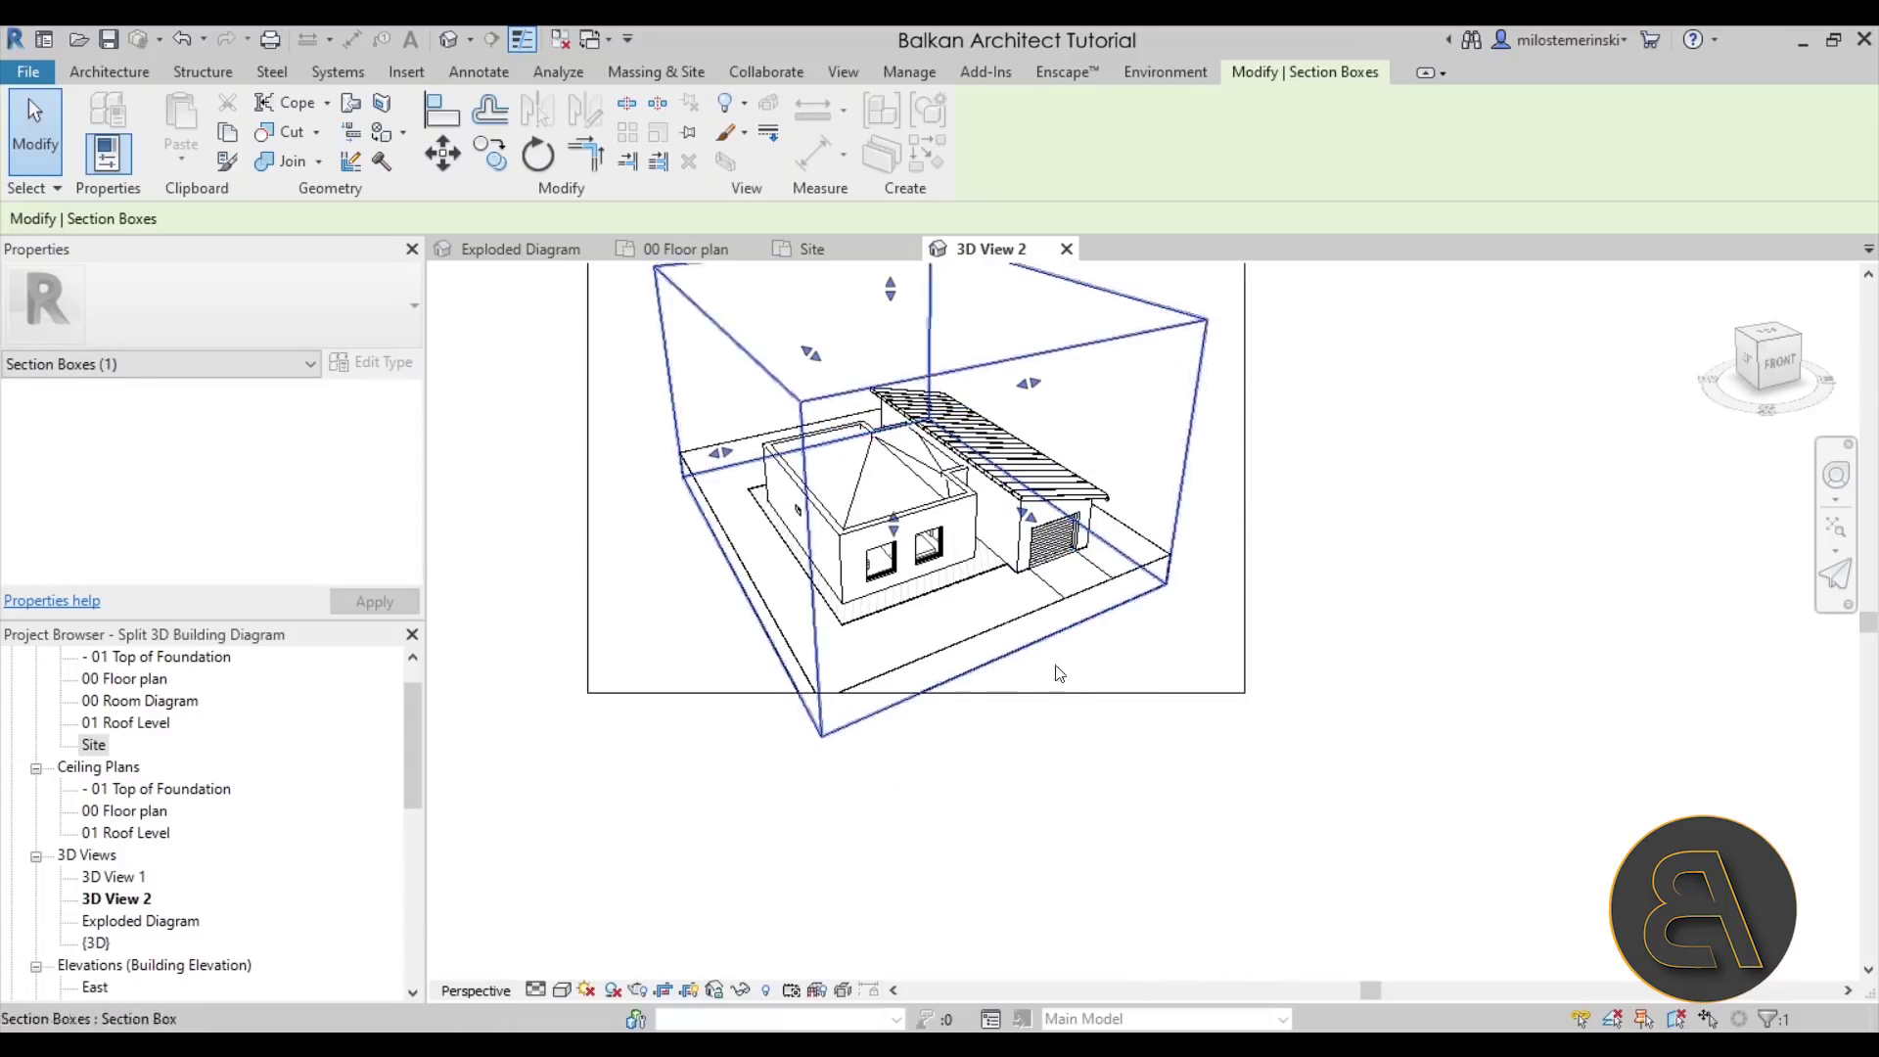
- Extend the crop region's lower edge downward and trim its side edges closer to the section box
left_click(920, 693)
left_click_drag(916, 694, 917, 723)
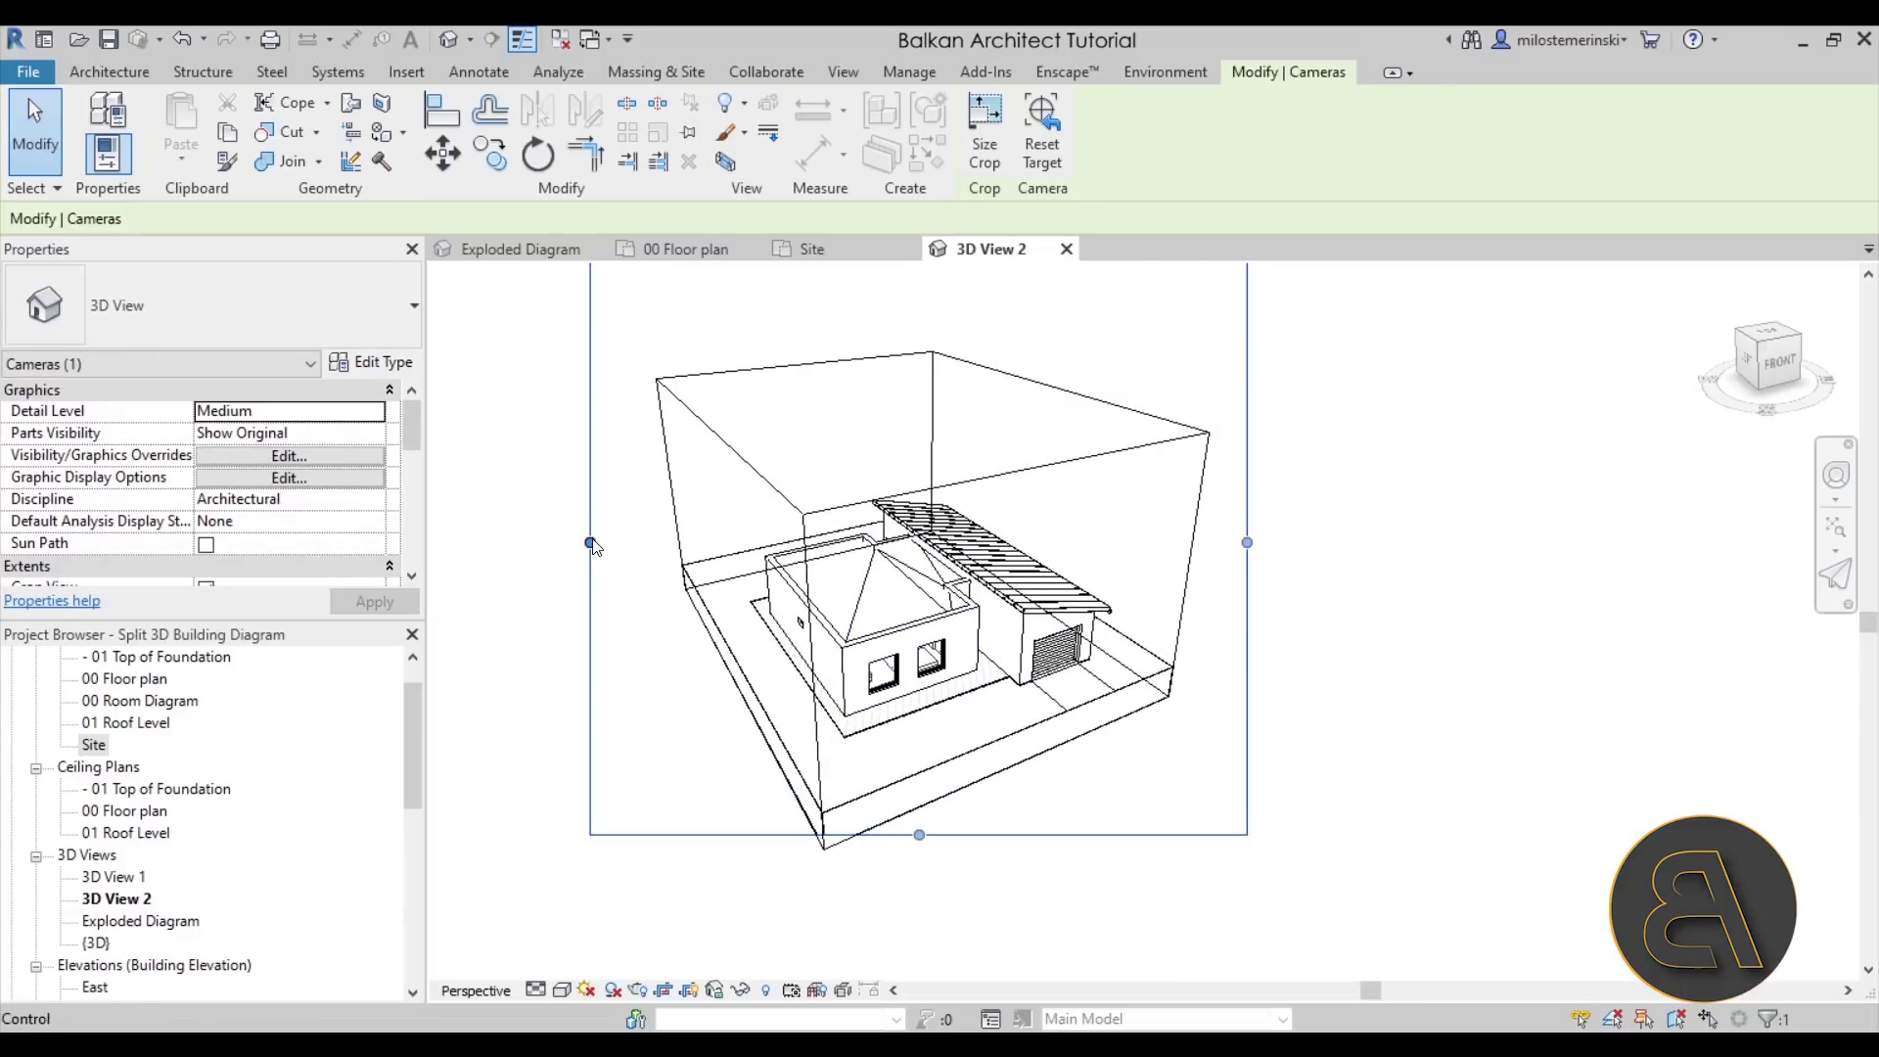
left_click_drag(593, 544, 637, 556)
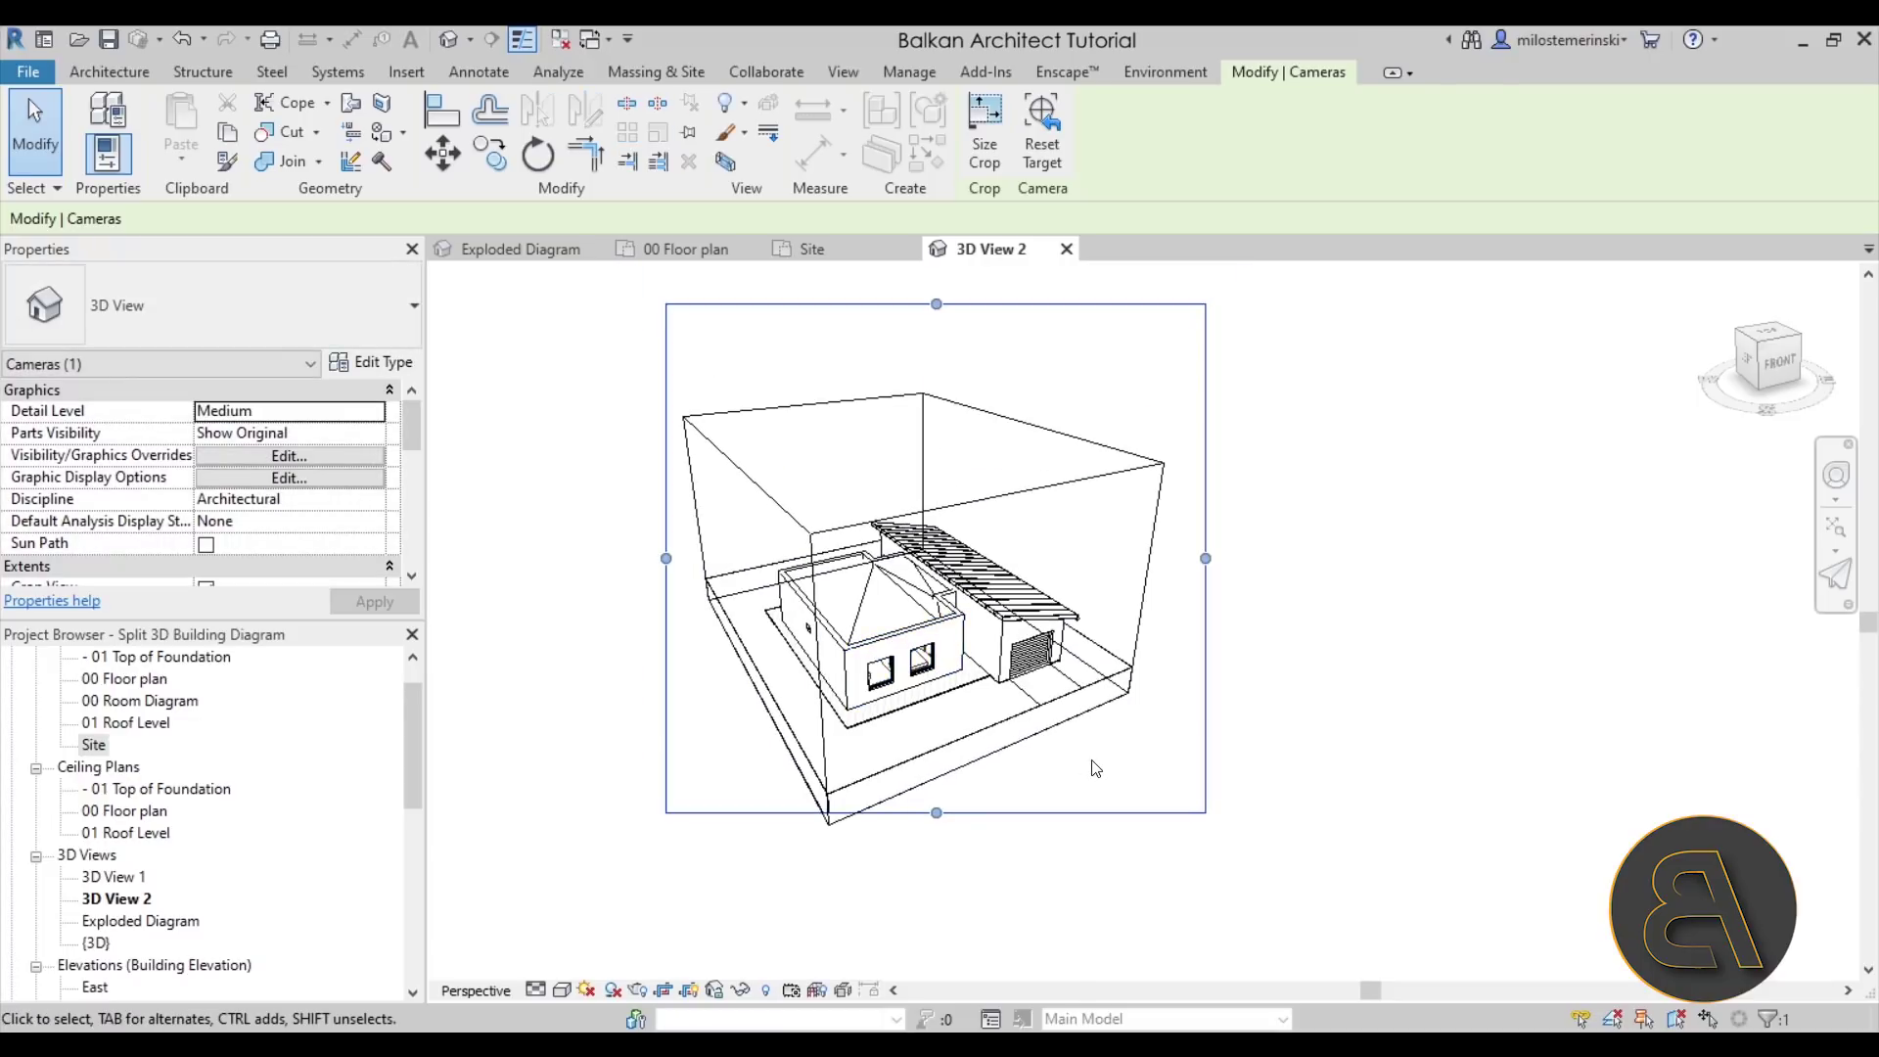
left_click(1174, 621)
left_click(1204, 618)
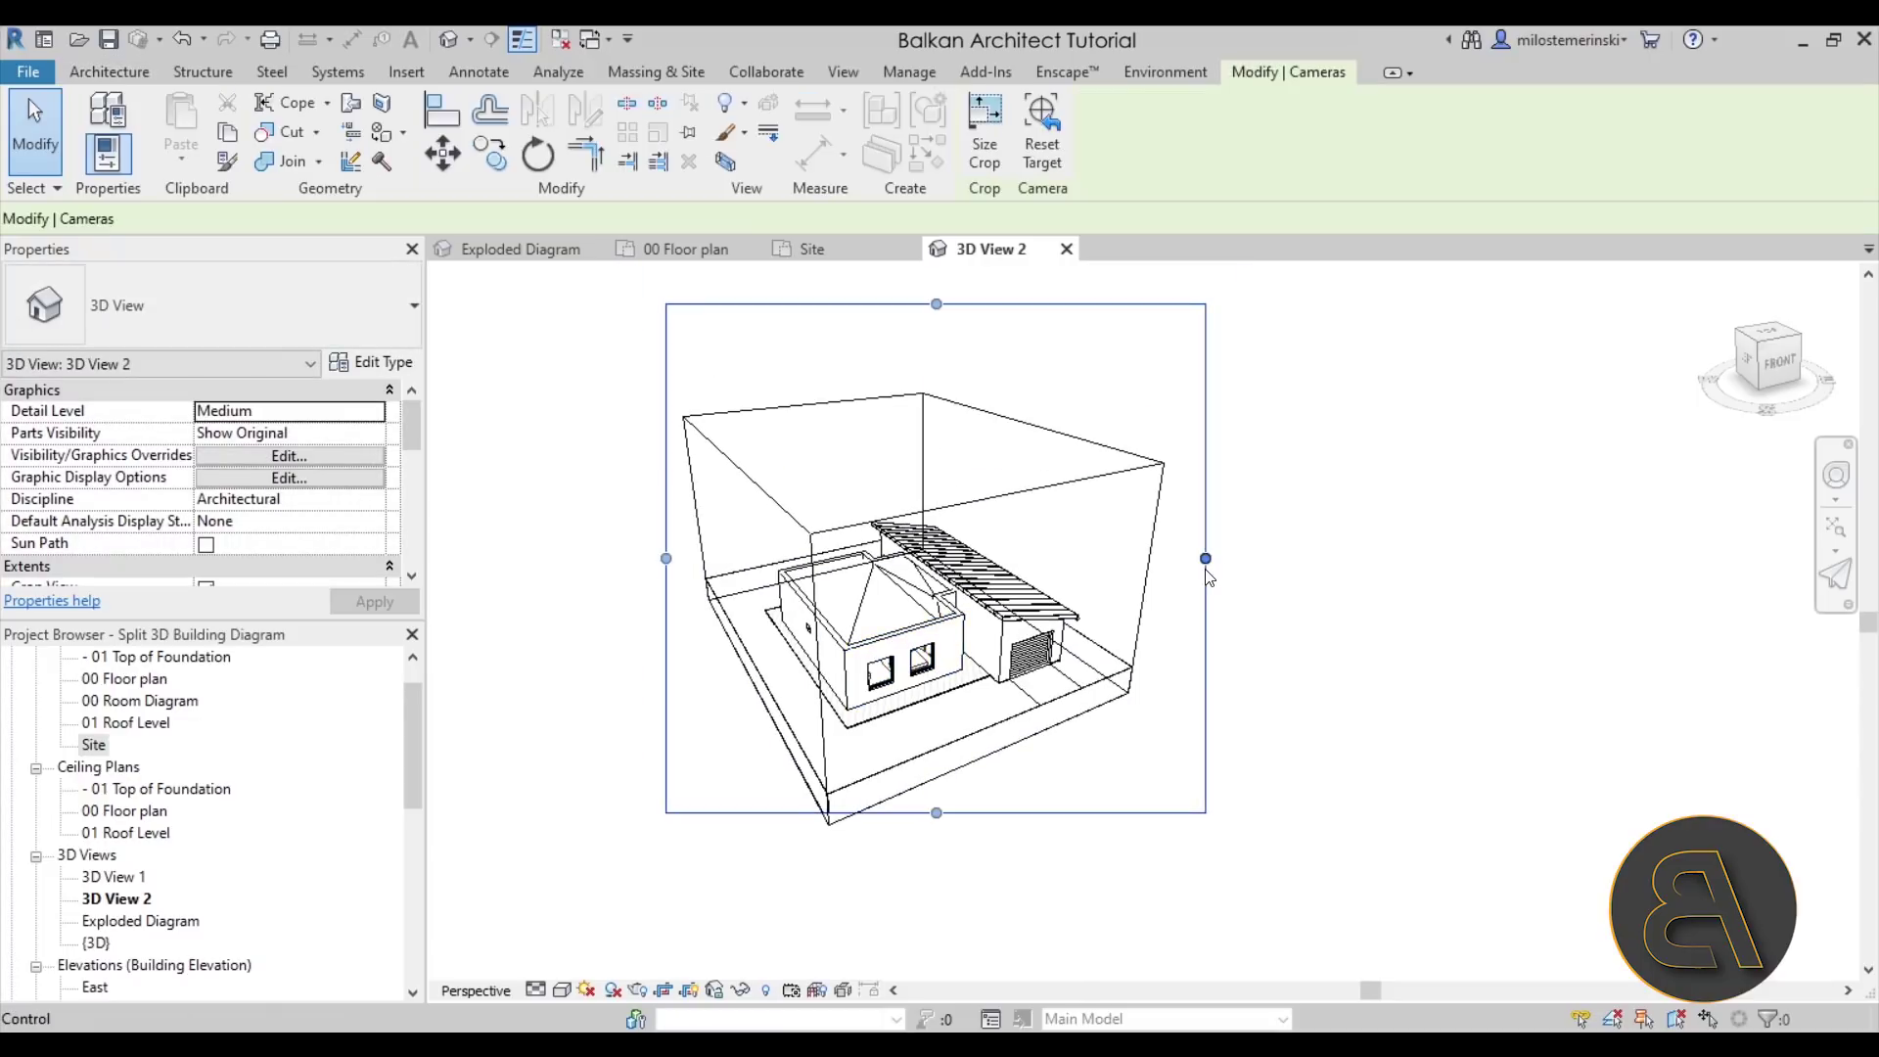
- Raise the section box's top face high above the roof, beyond the crop region's upper edge
left_click(1010, 507)
left_click_drag(888, 440, 884, 293)
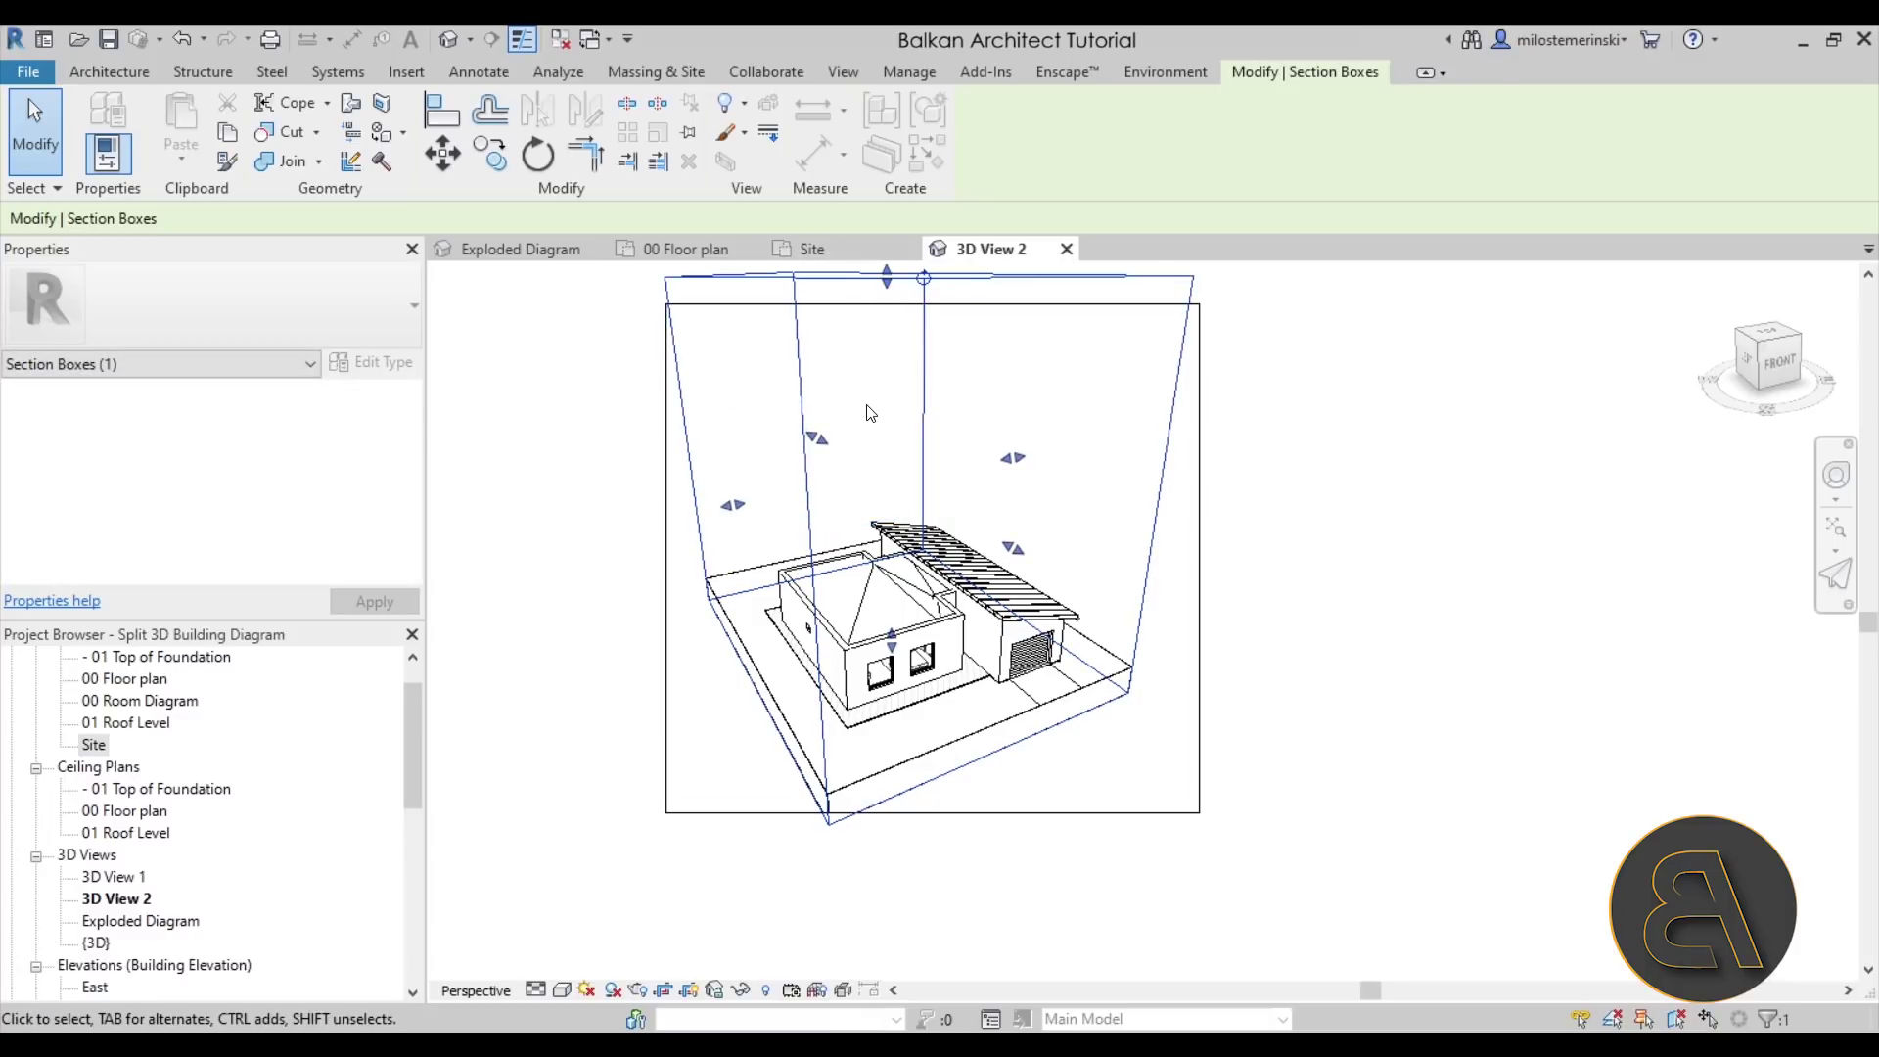
left_click(868, 450)
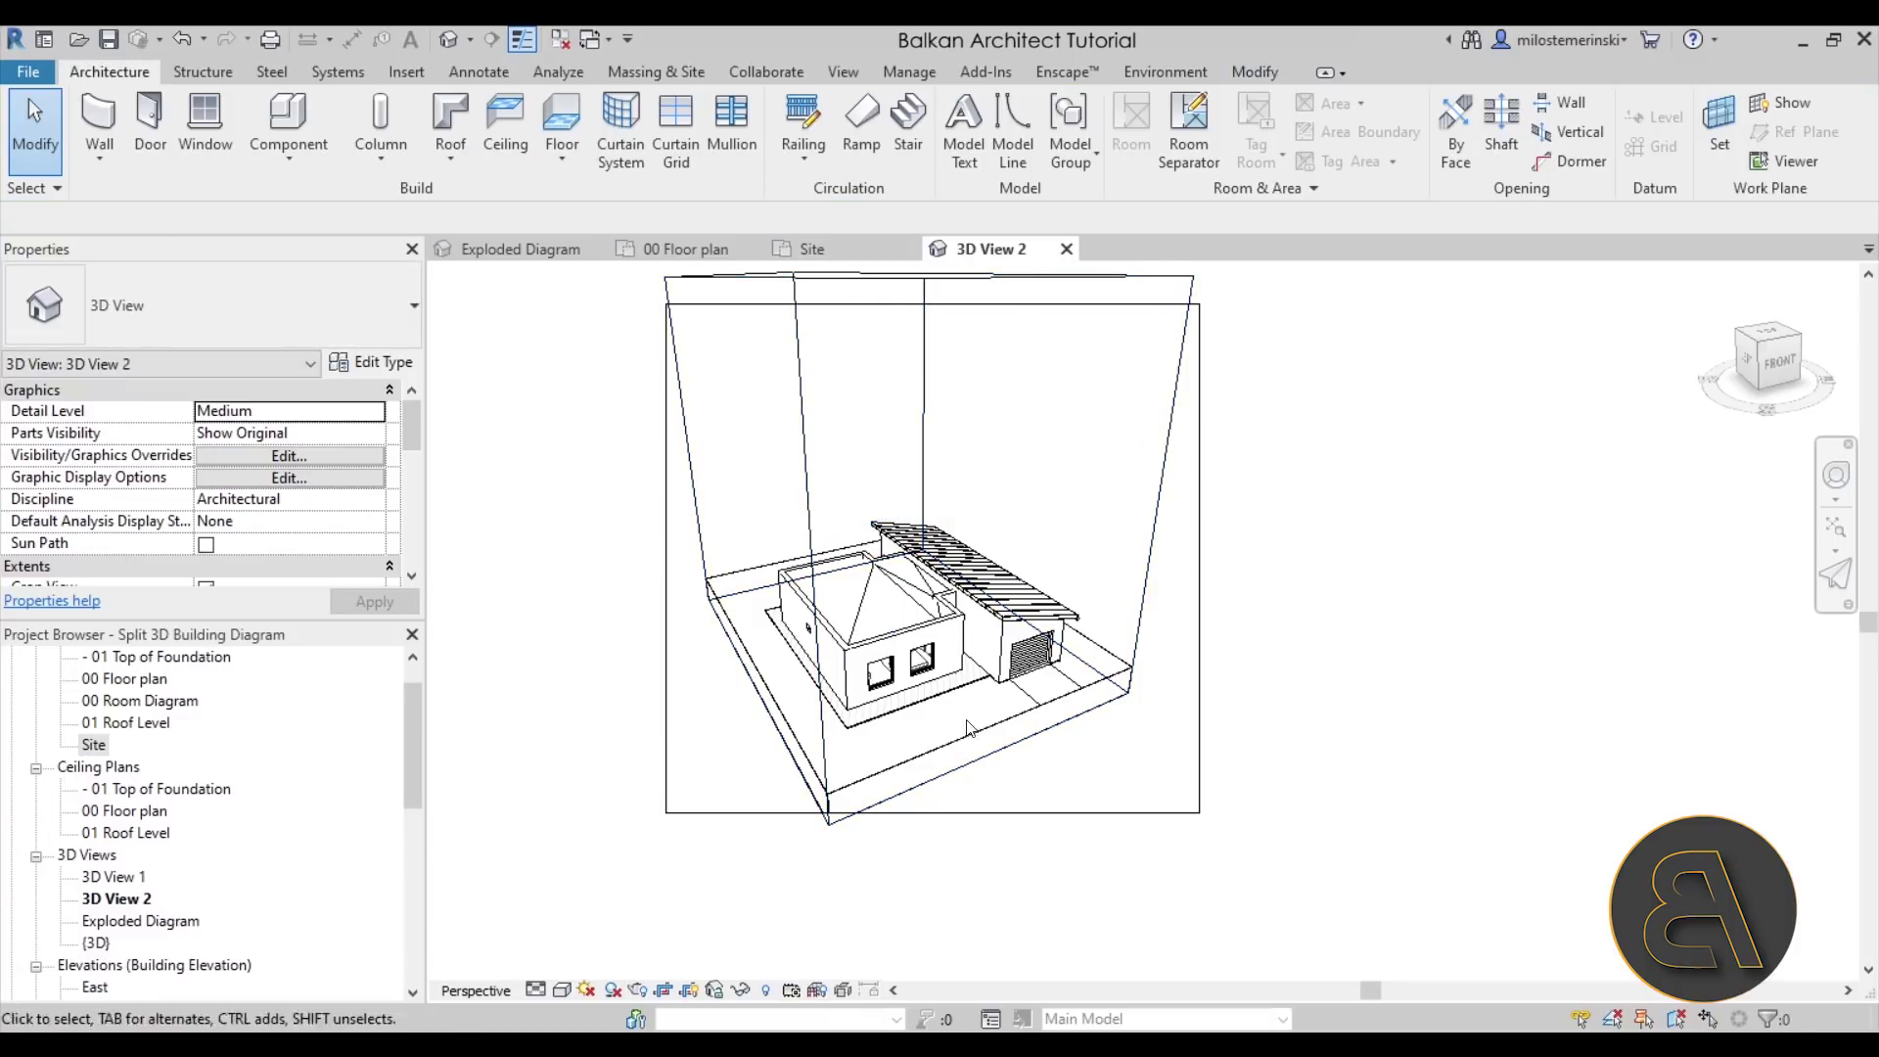
- Extend the crop region's lower edge until it clears the section box's front corner
scroll(1047, 525, "up", 1)
middle_click_drag(1047, 526, 1047, 465)
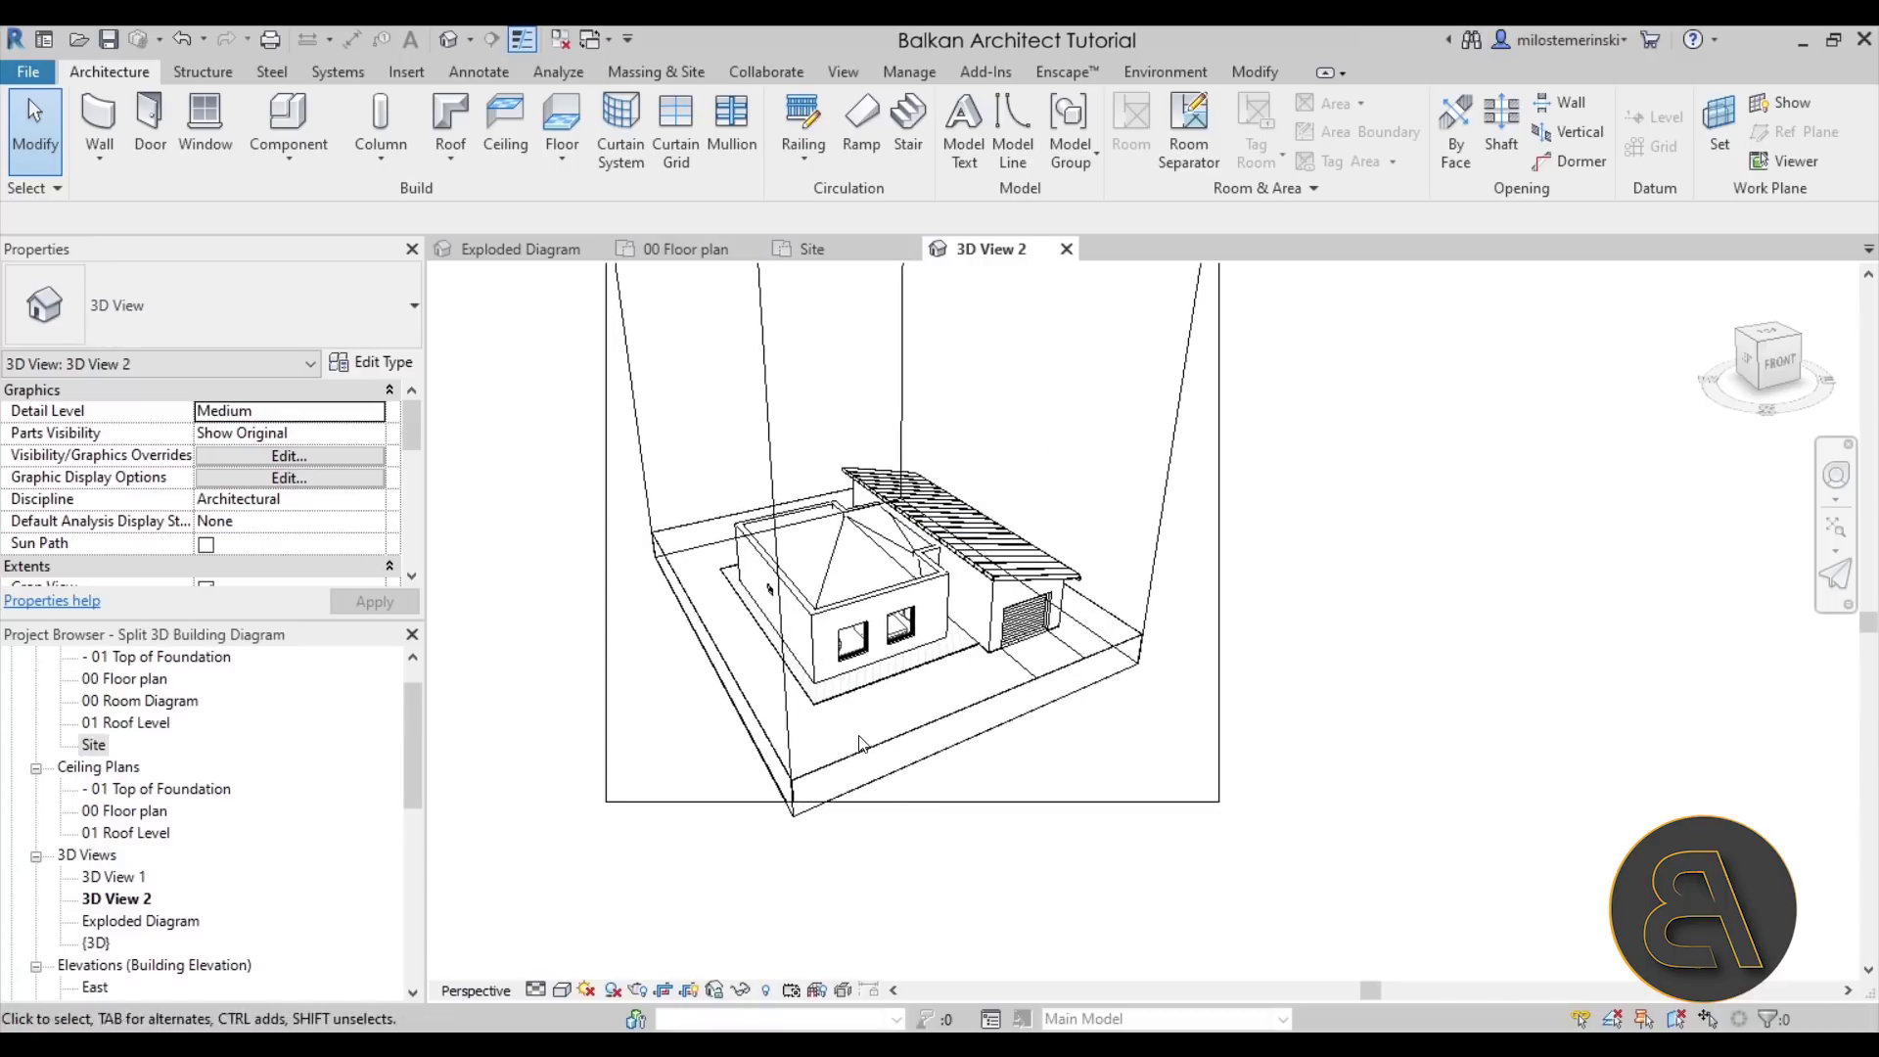
left_click(883, 797)
left_click_drag(912, 798, 915, 841)
left_click(1010, 767)
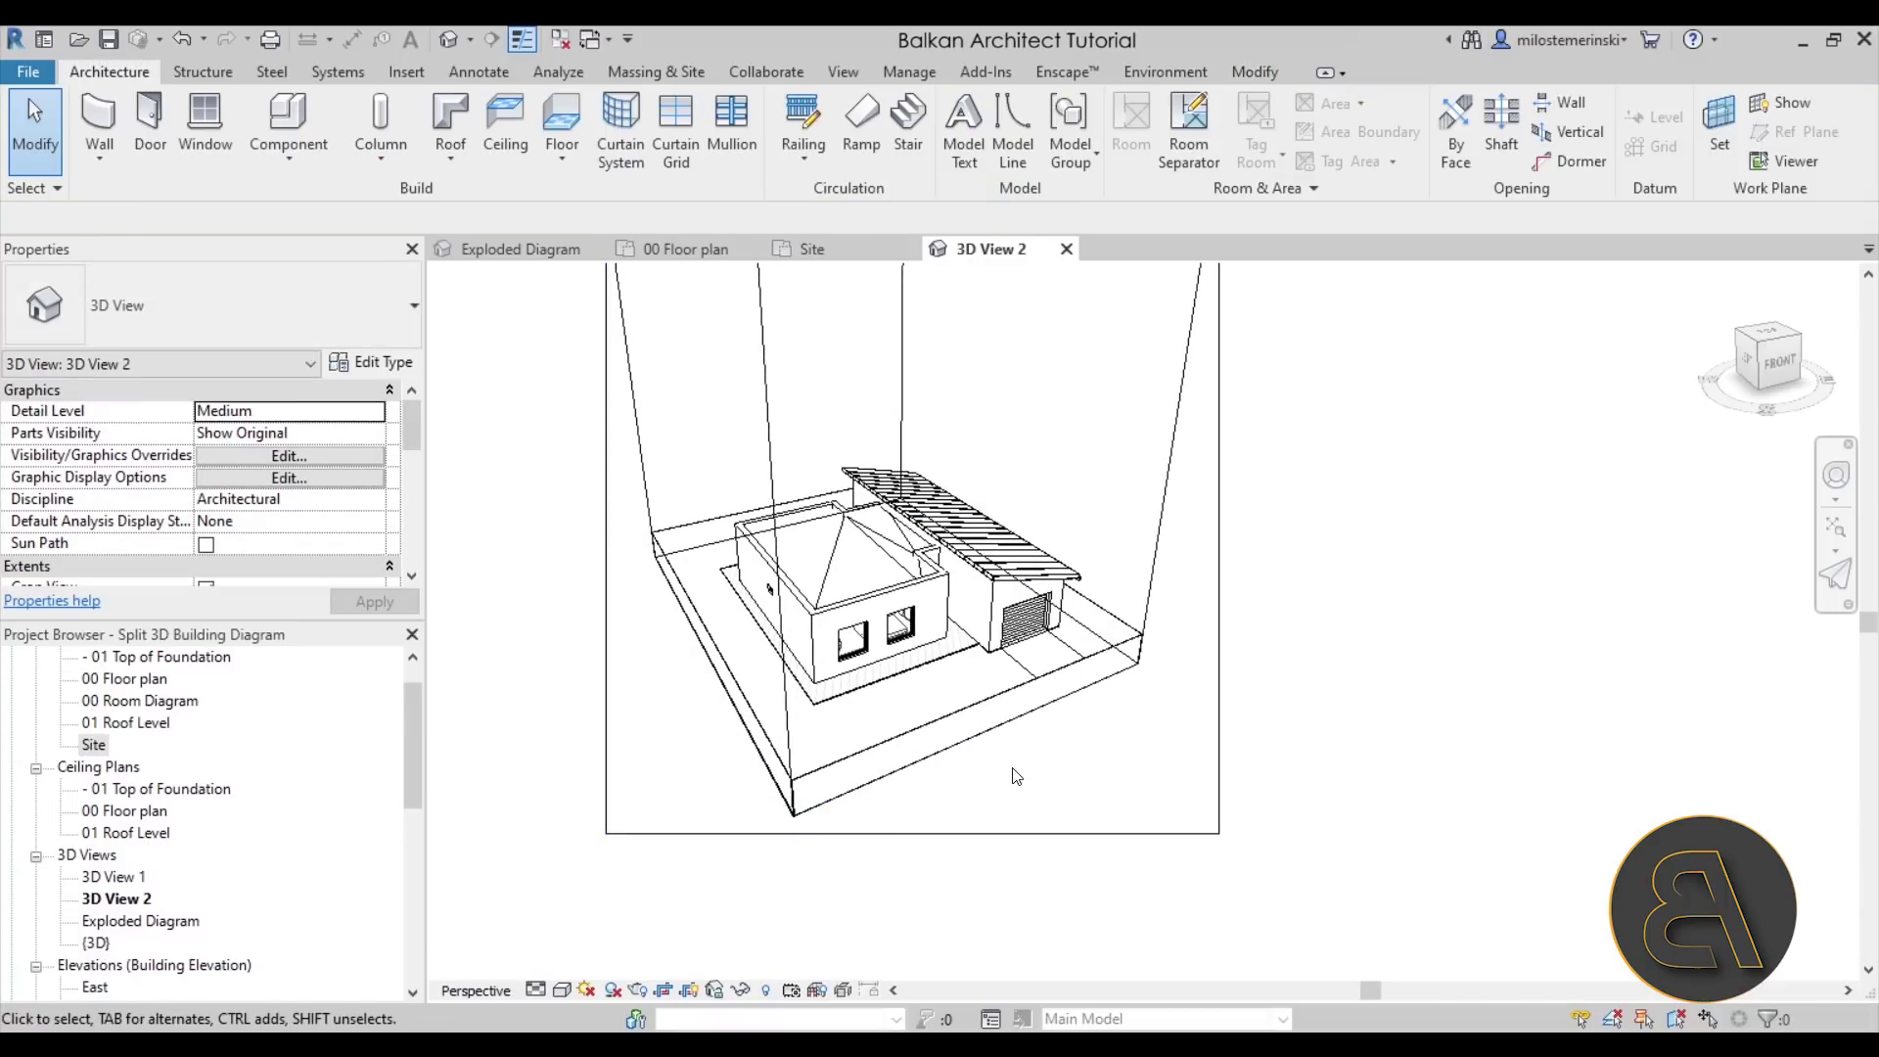
scroll(1019, 780, "down", 2)
scroll(929, 731, "up", 2)
middle_click_drag(929, 731, 920, 733)
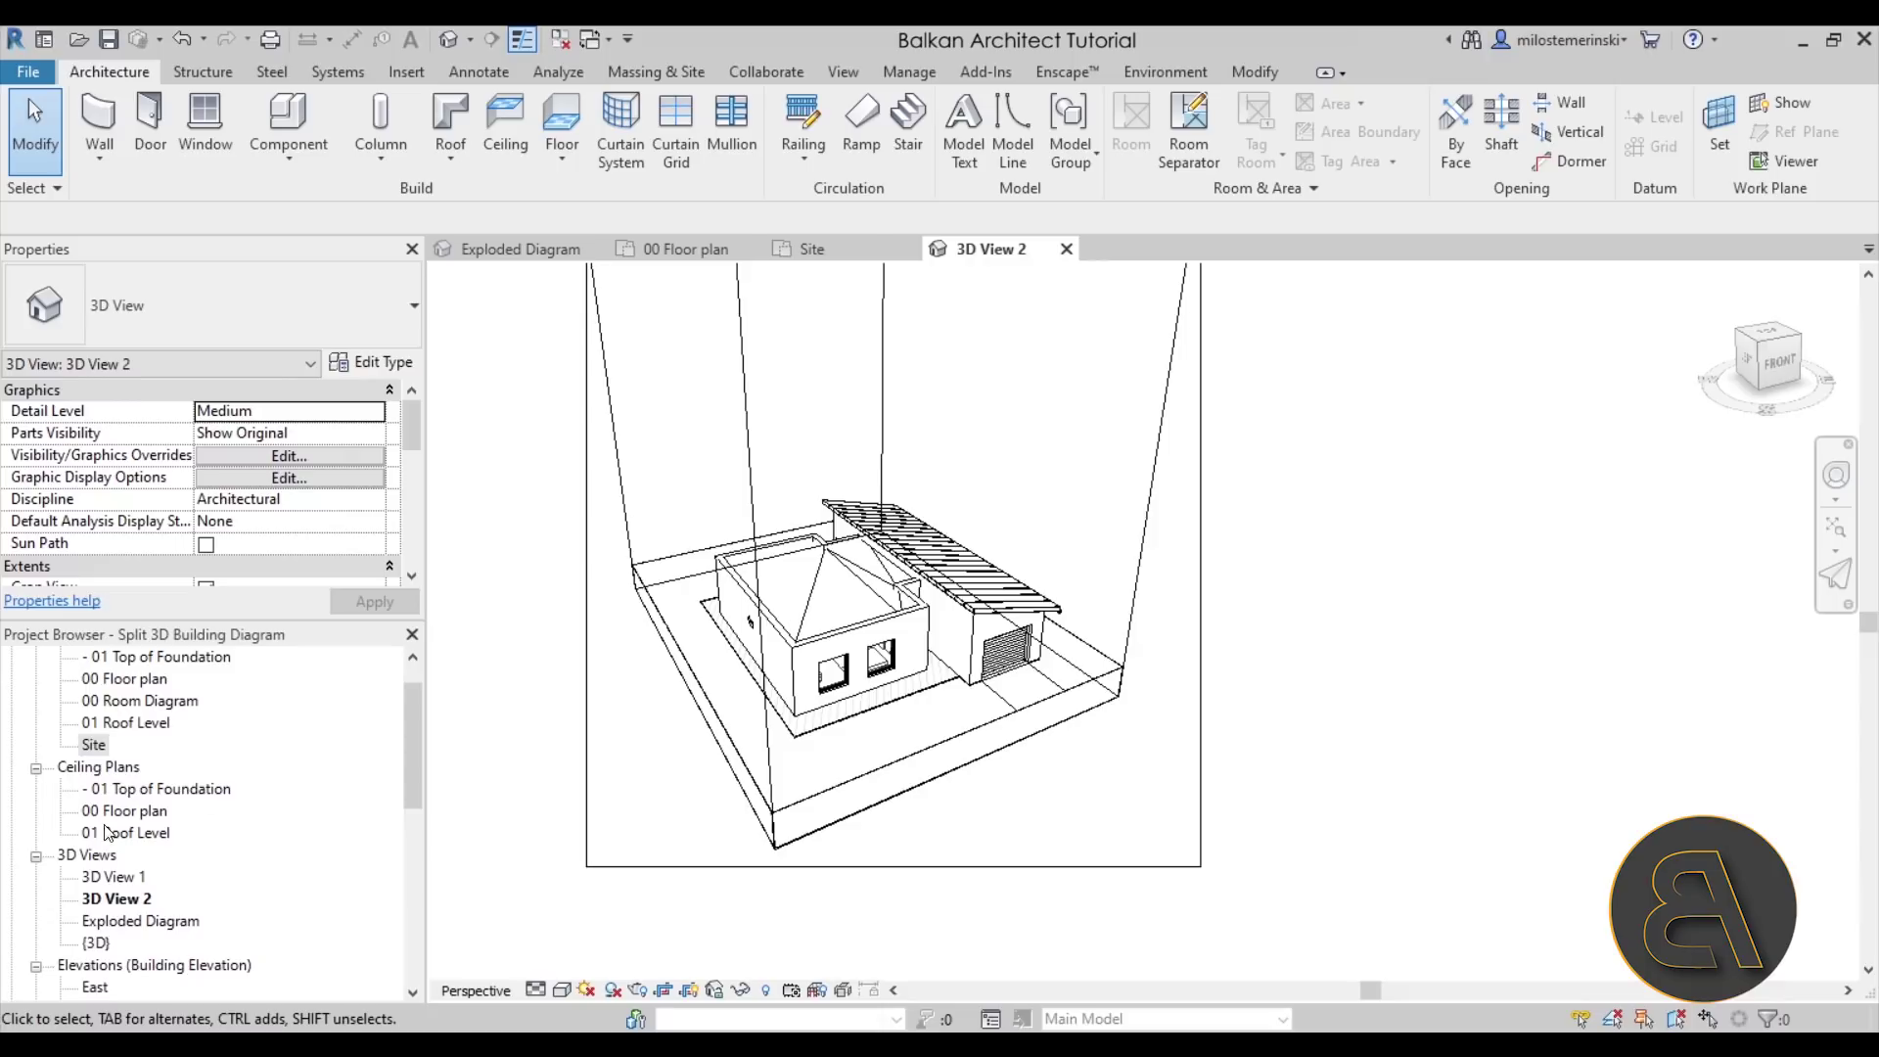
- Rename 3D View 2 as "3D View - Top"
left_click(86, 854)
scroll(137, 822, "down", 2)
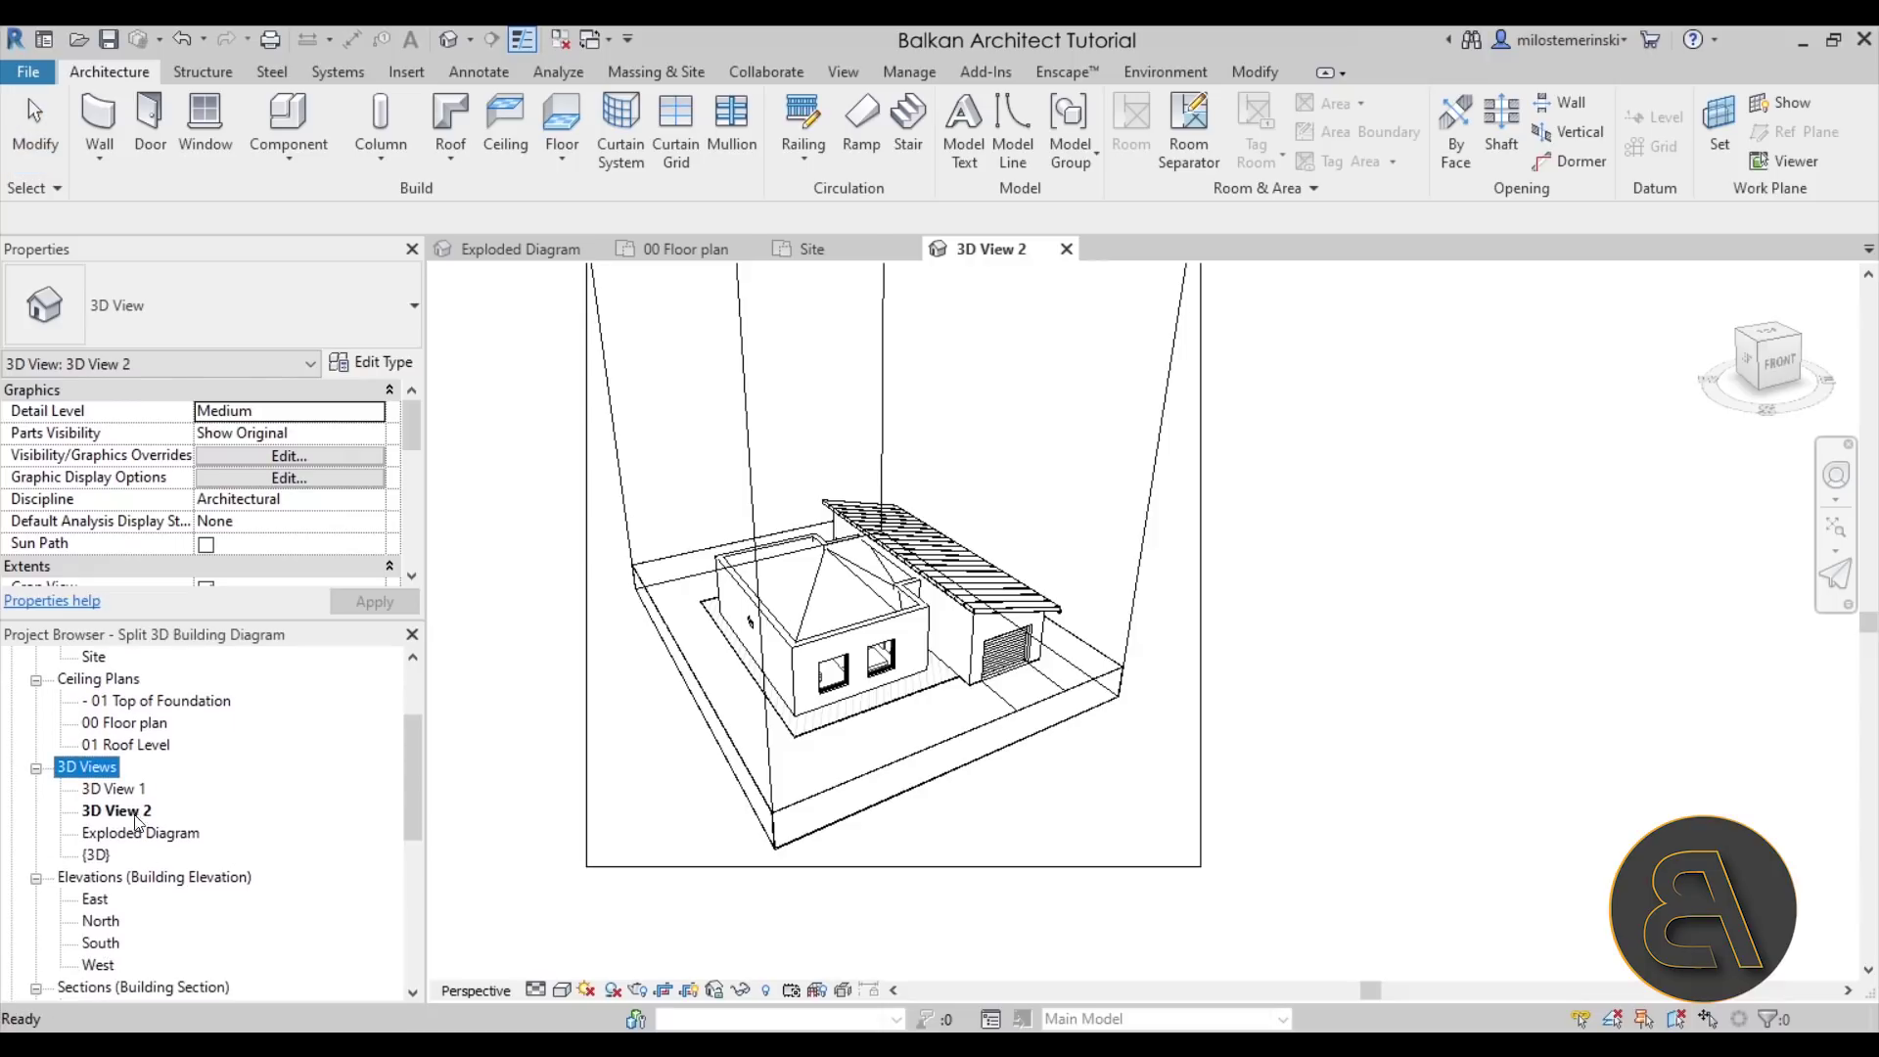
right_click(127, 817)
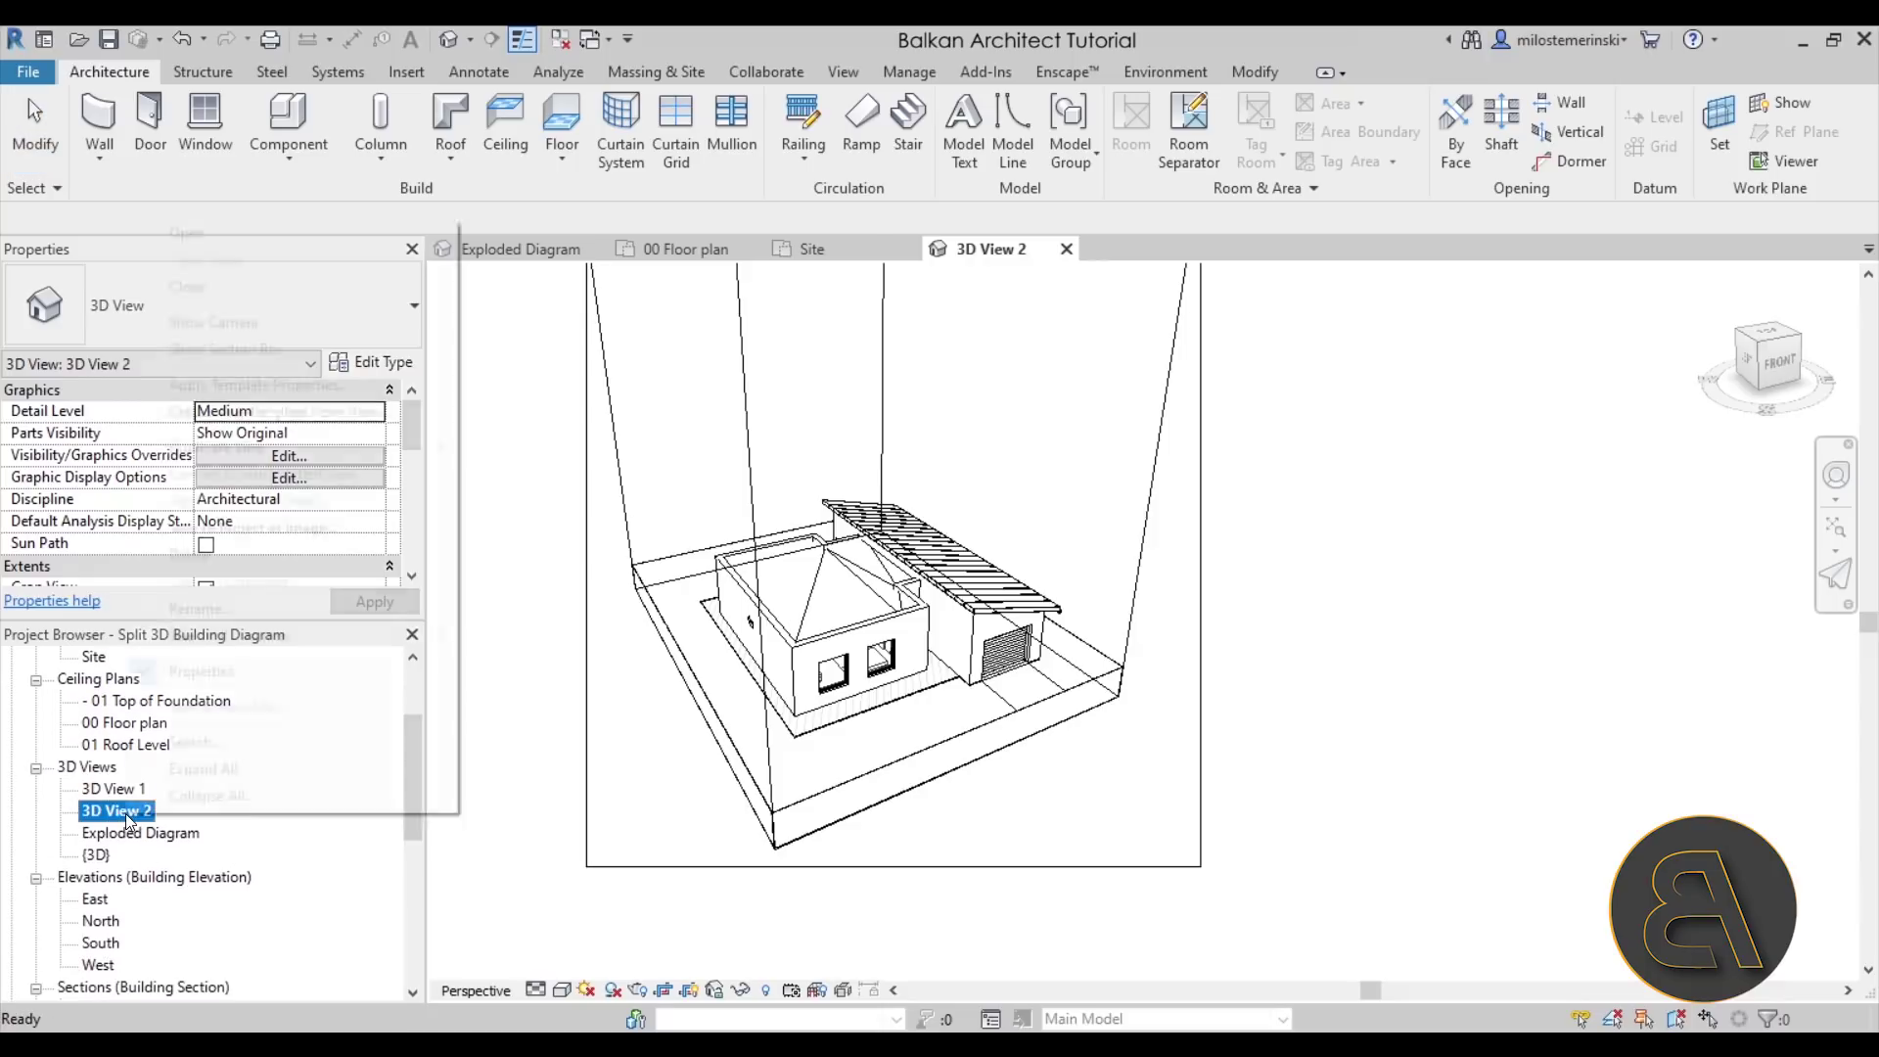
left_click(197, 609)
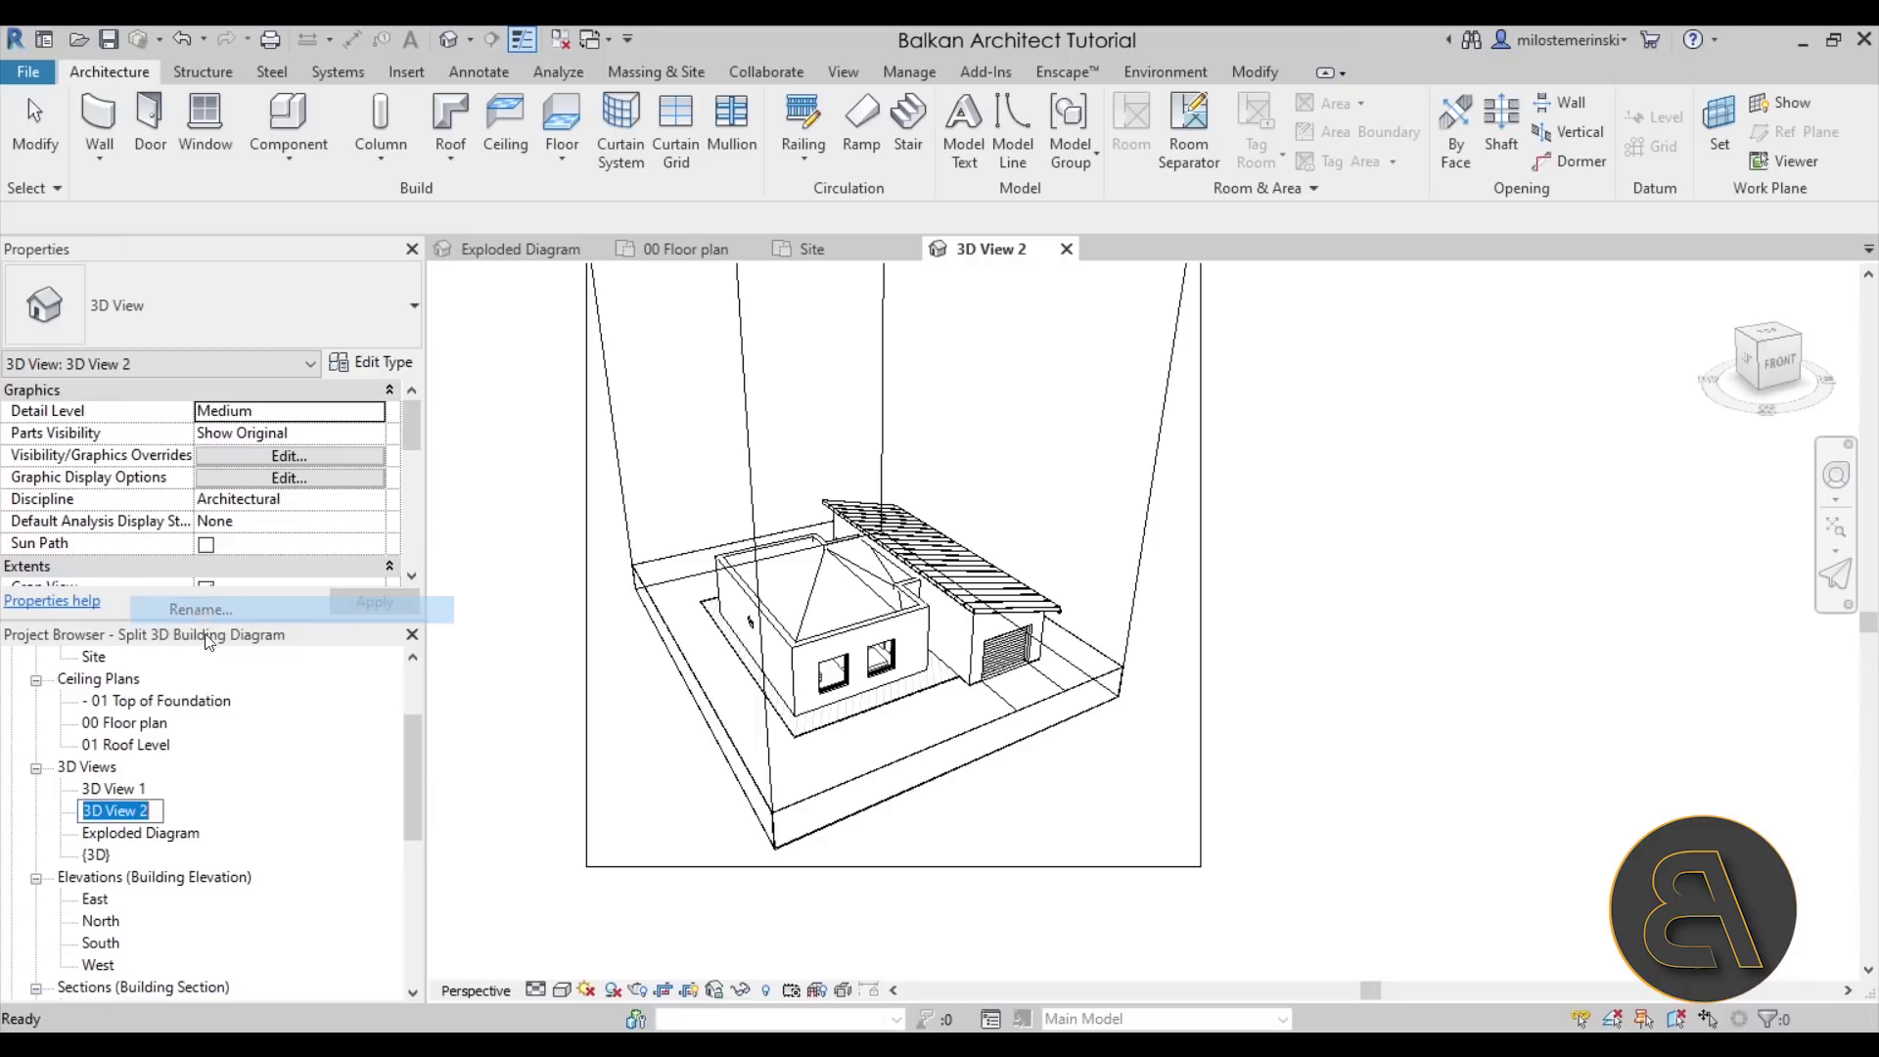
- Duplicate the 3D View - Top view and rename the copy "3D View - Bottom"
right_click(150, 814)
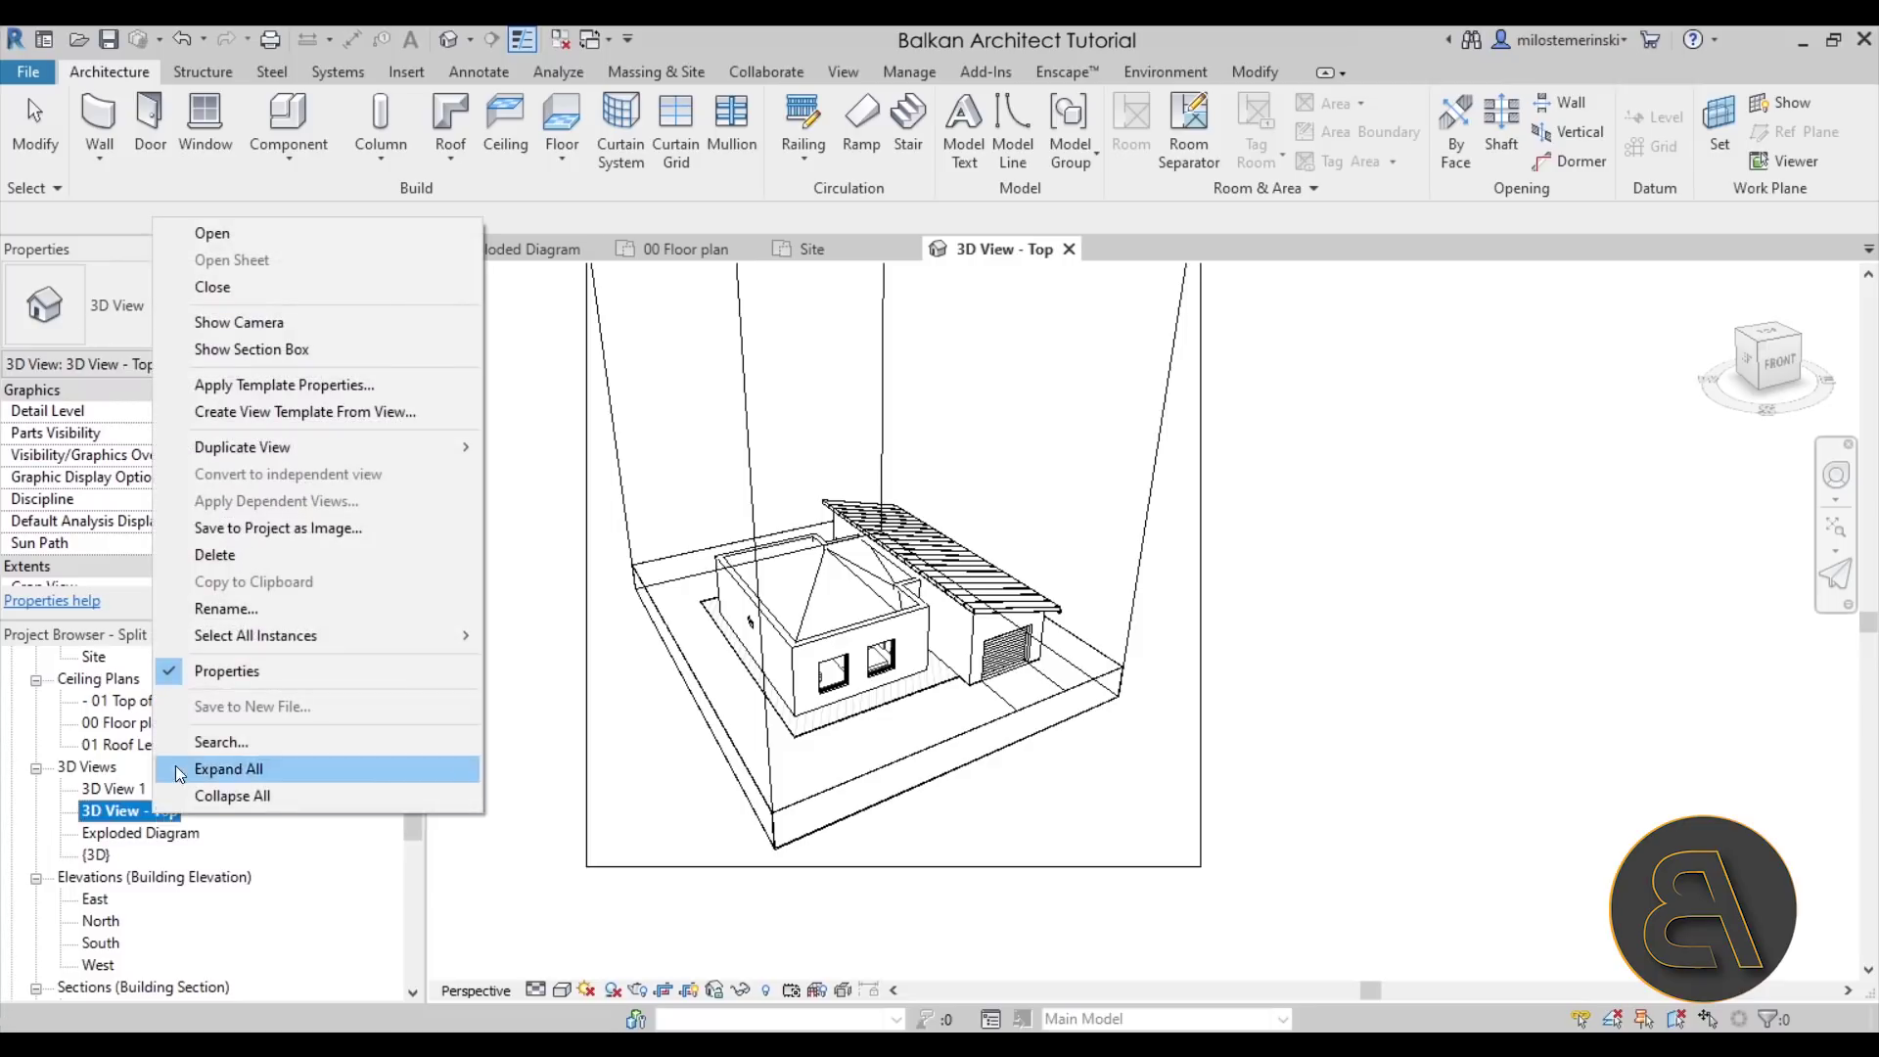
mouse_move(348, 446)
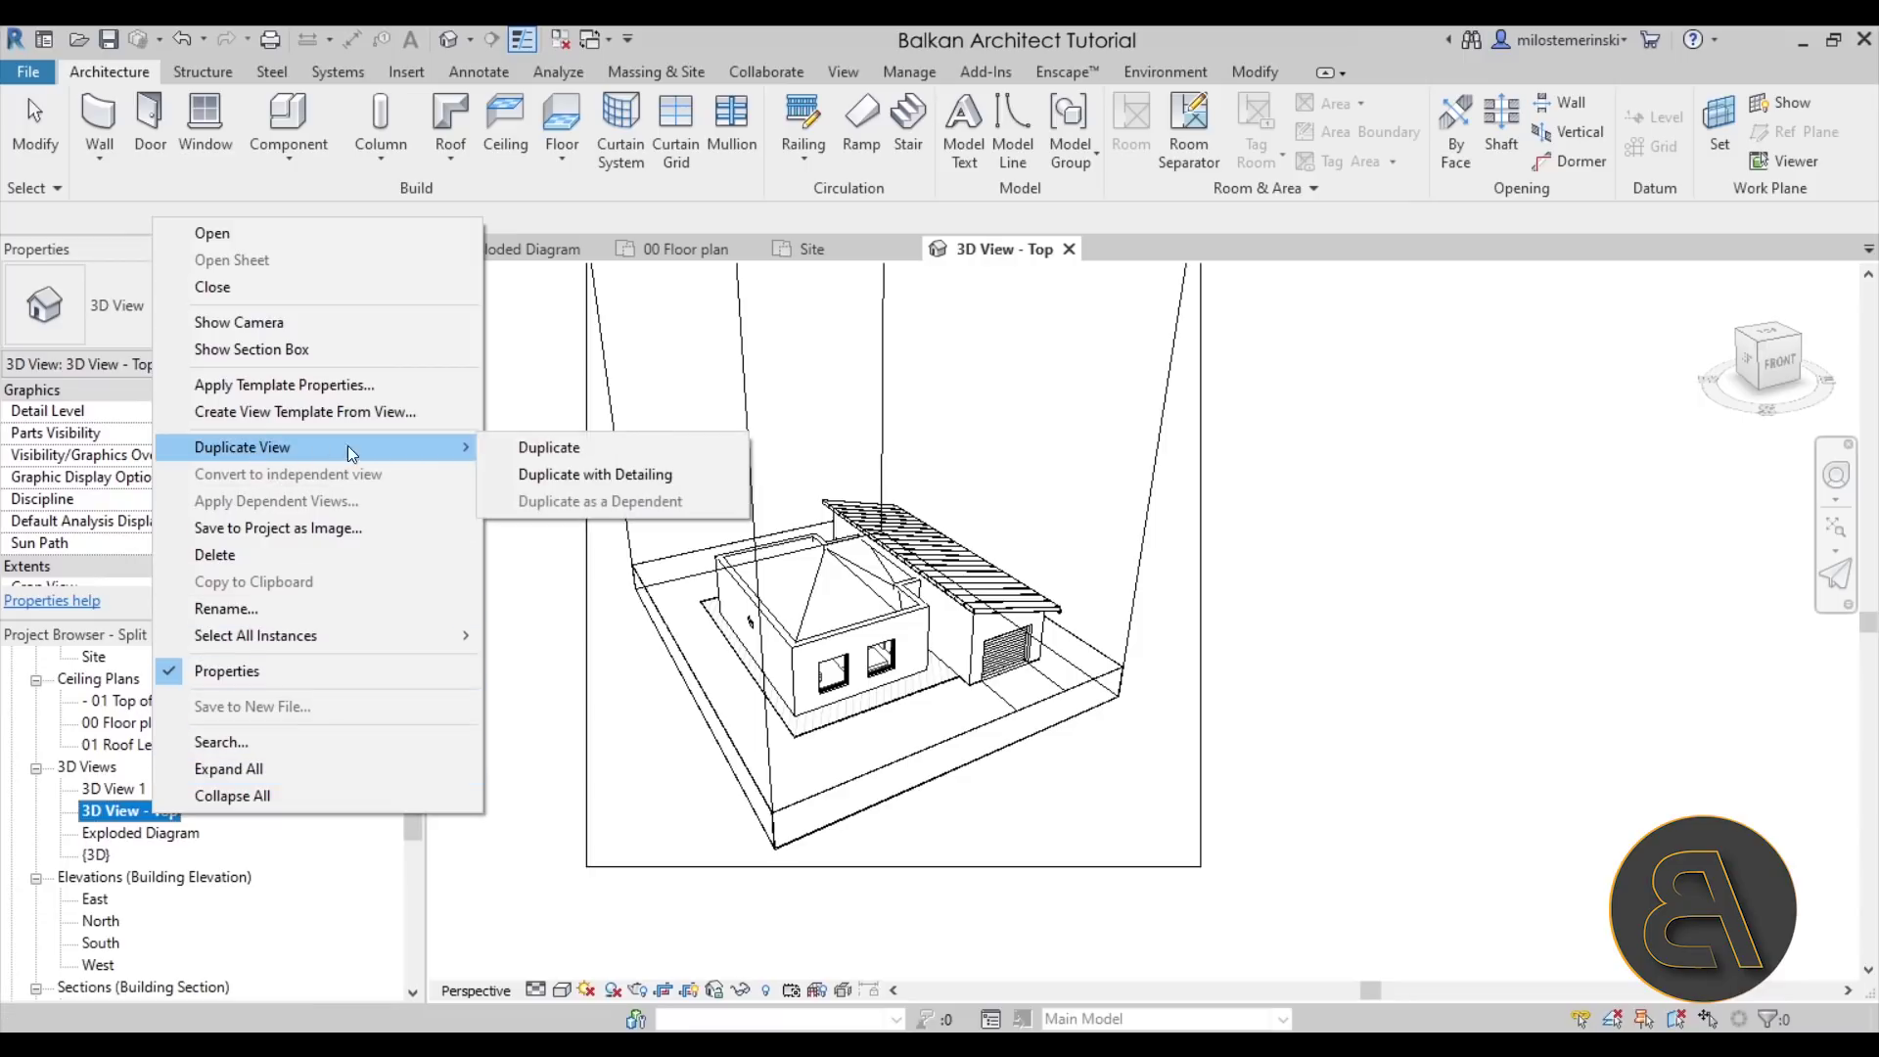
left_click(598, 448)
right_click(207, 833)
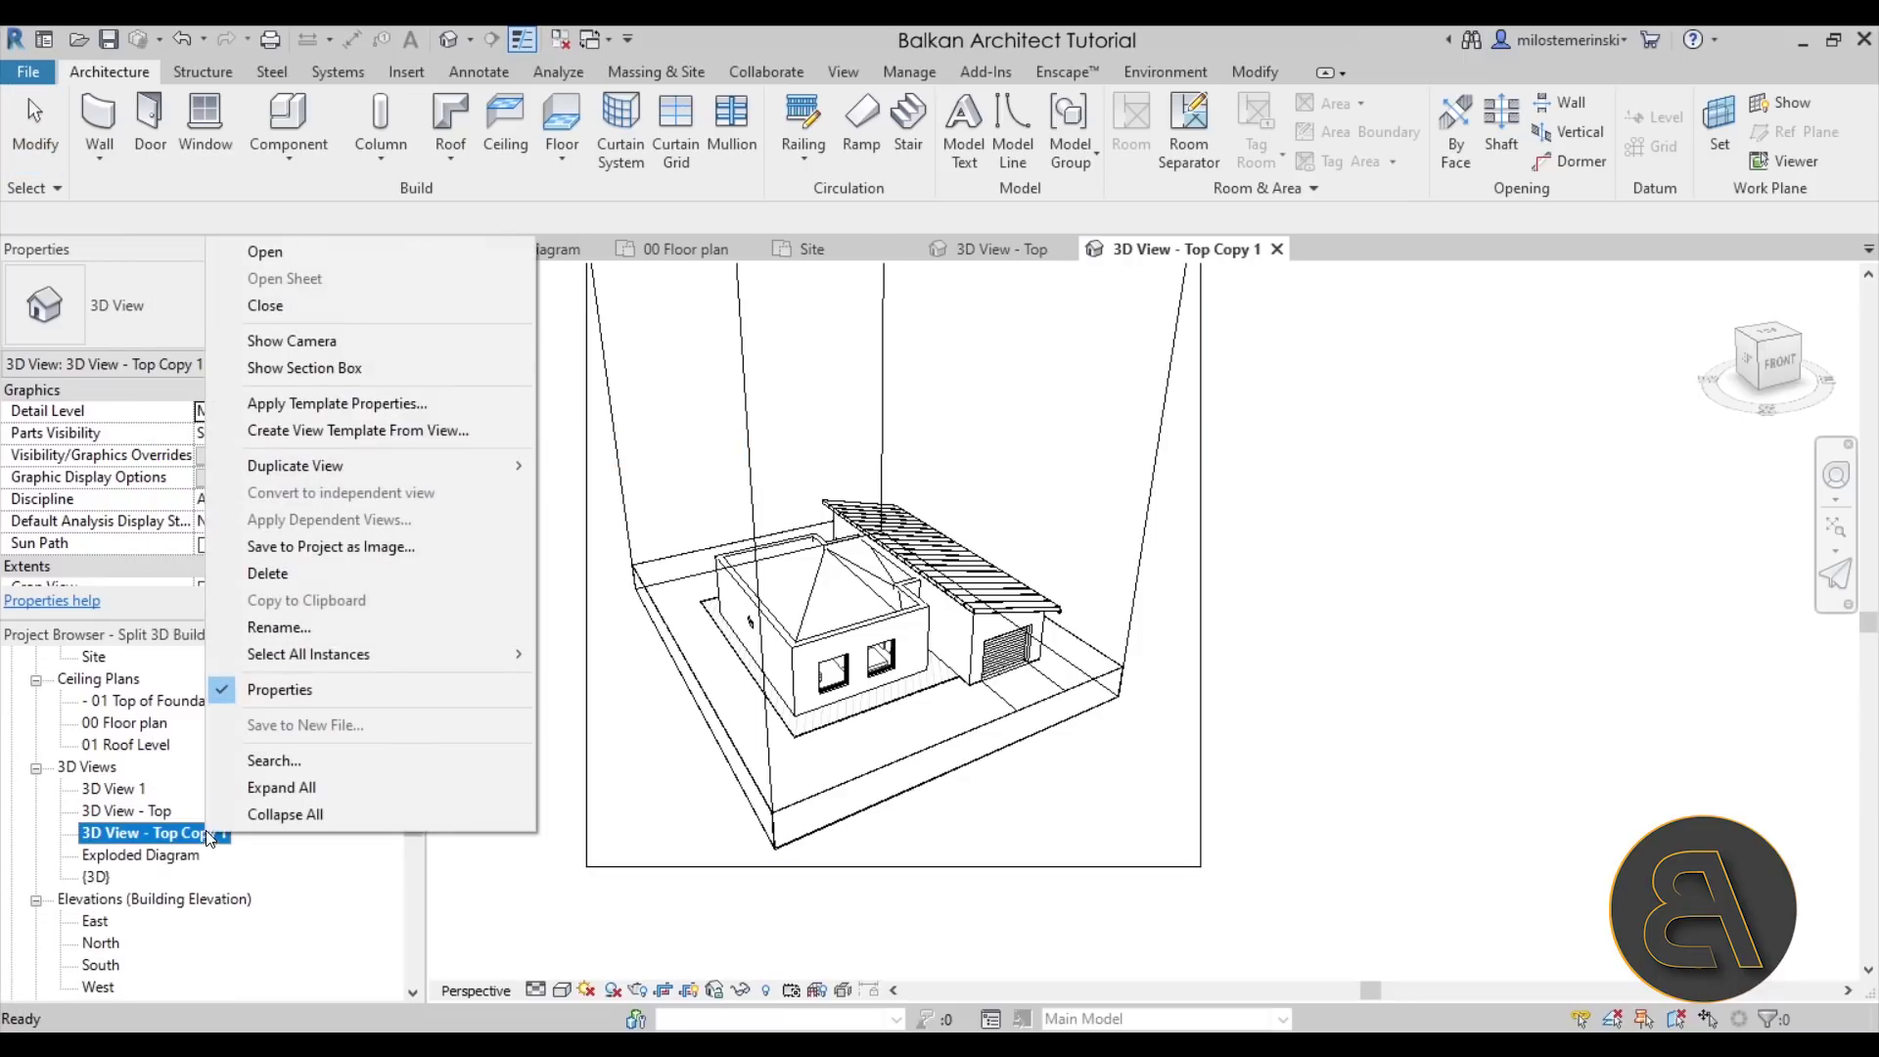
left_click(284, 628)
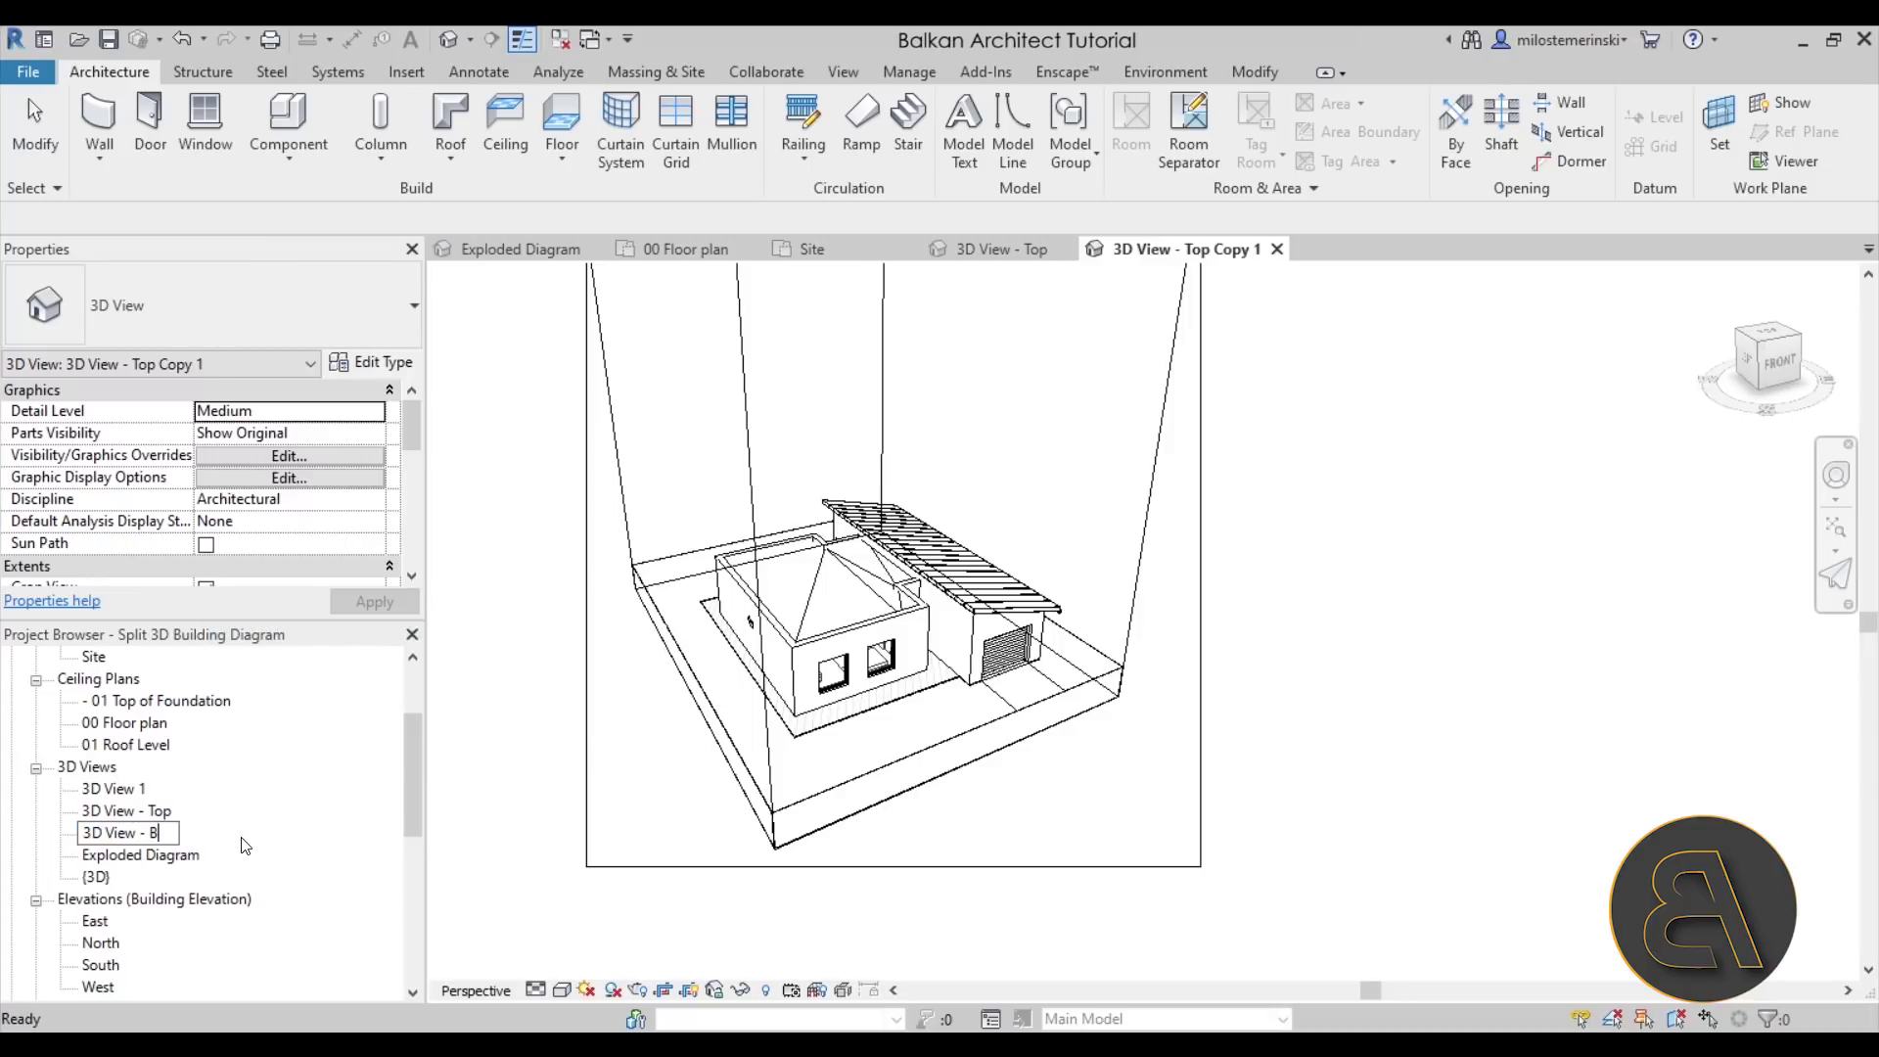
type("3D View - Bottom")
key("Return")
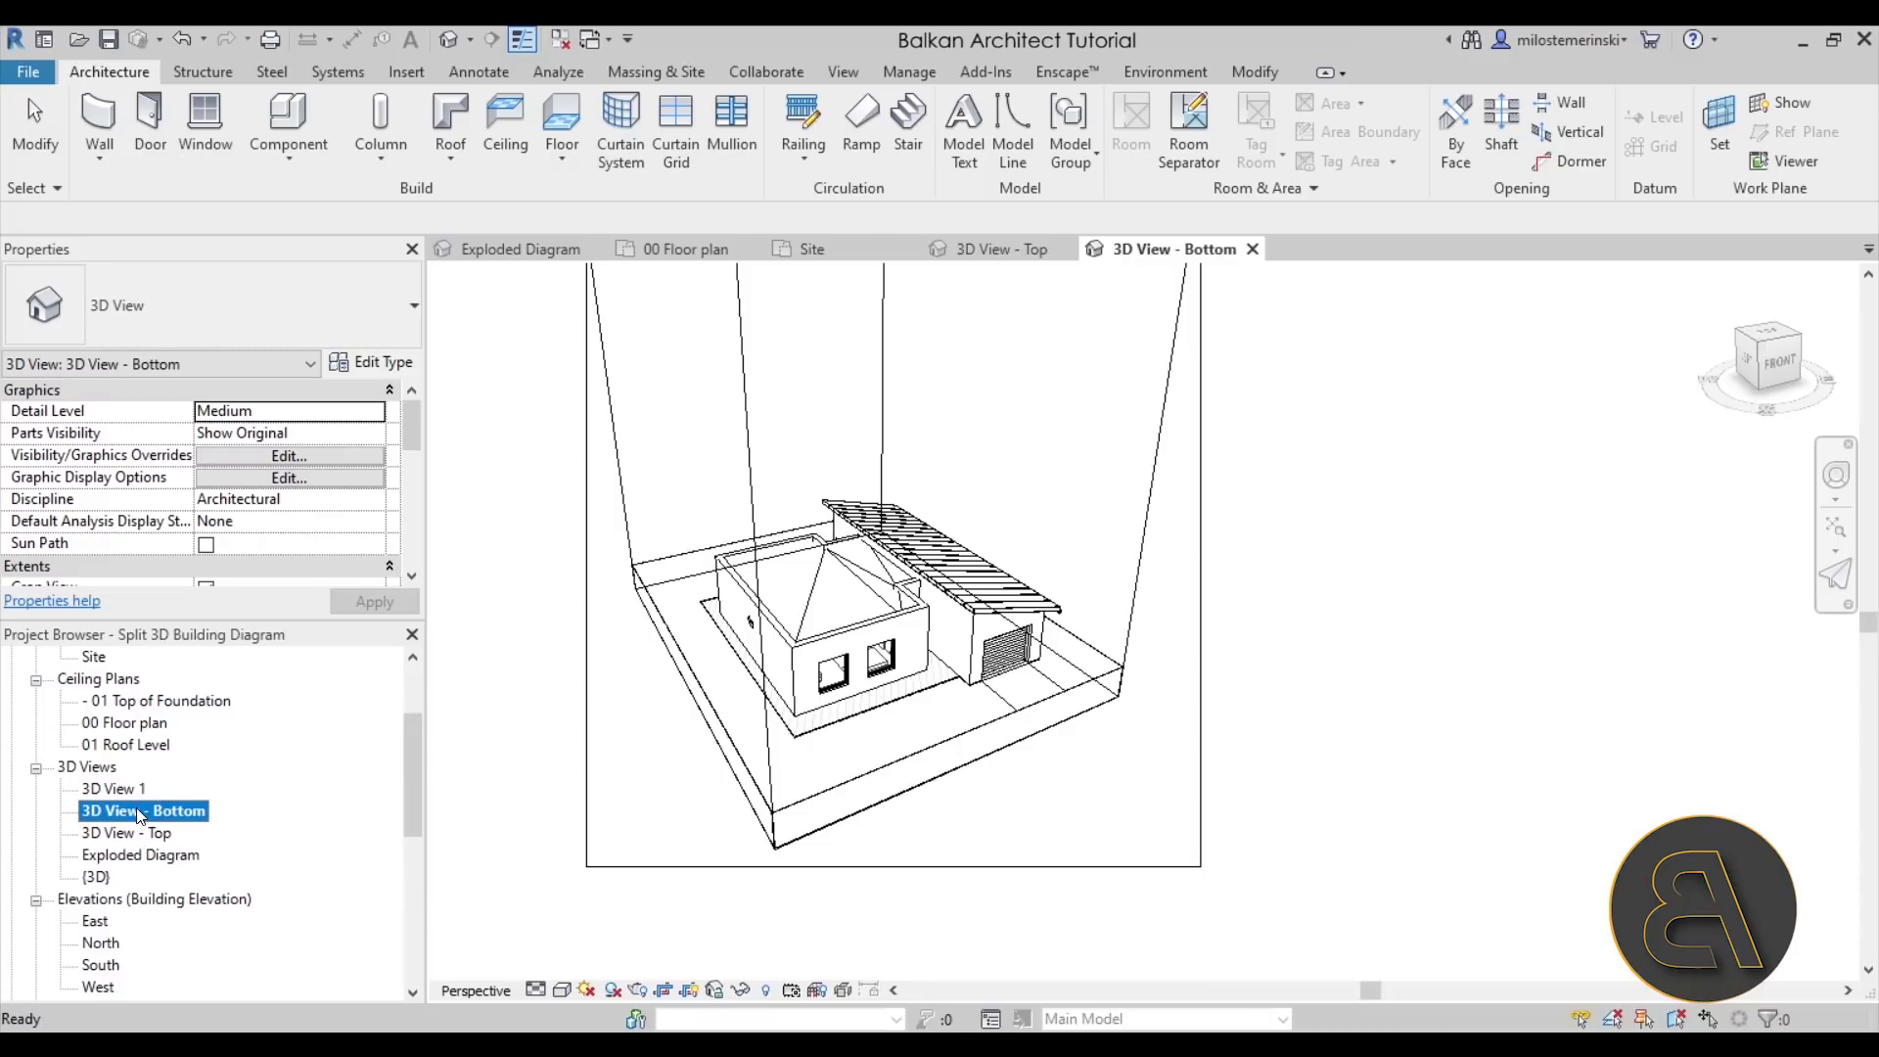
- Lower the section box's top face in 3D View - Bottom below the roof to expose the rooms
scroll(939, 783, "down", 2)
left_click(889, 544)
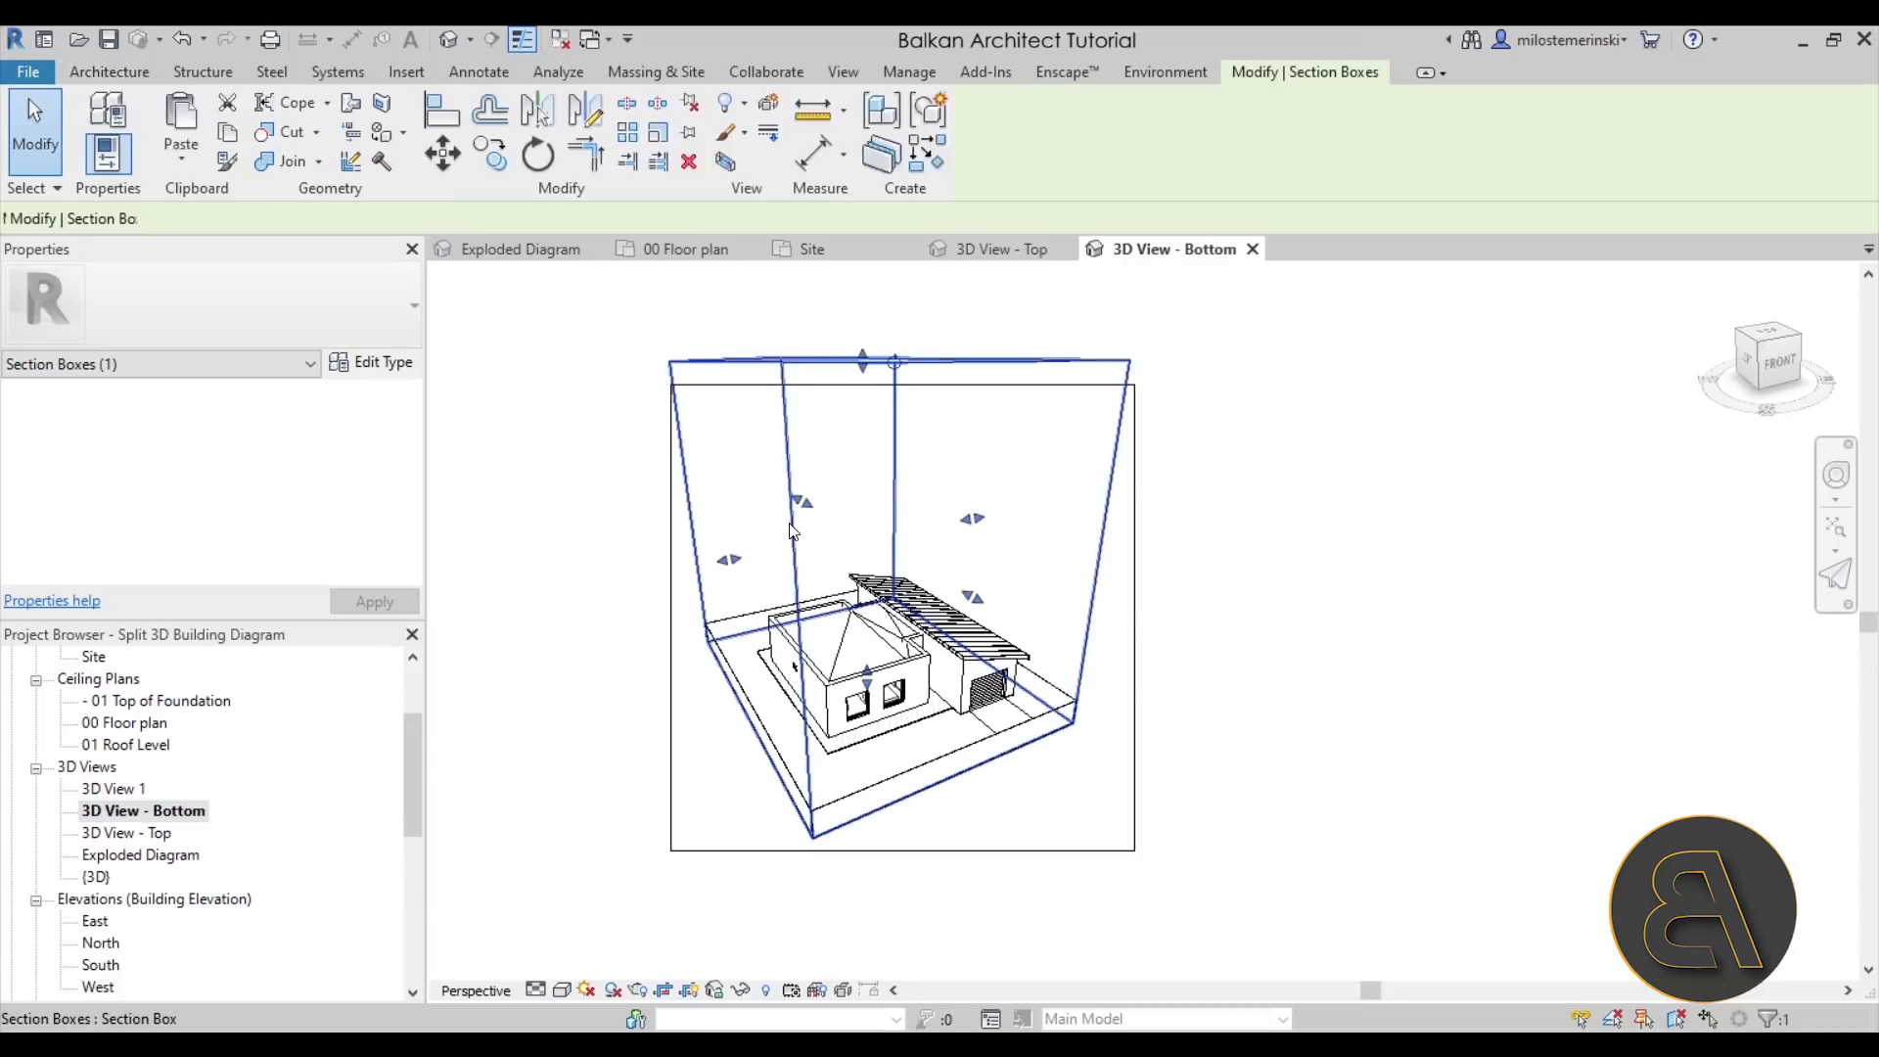
left_click_drag(863, 363, 867, 548)
scroll(930, 732, "up", 2)
scroll(930, 732, "up", 4)
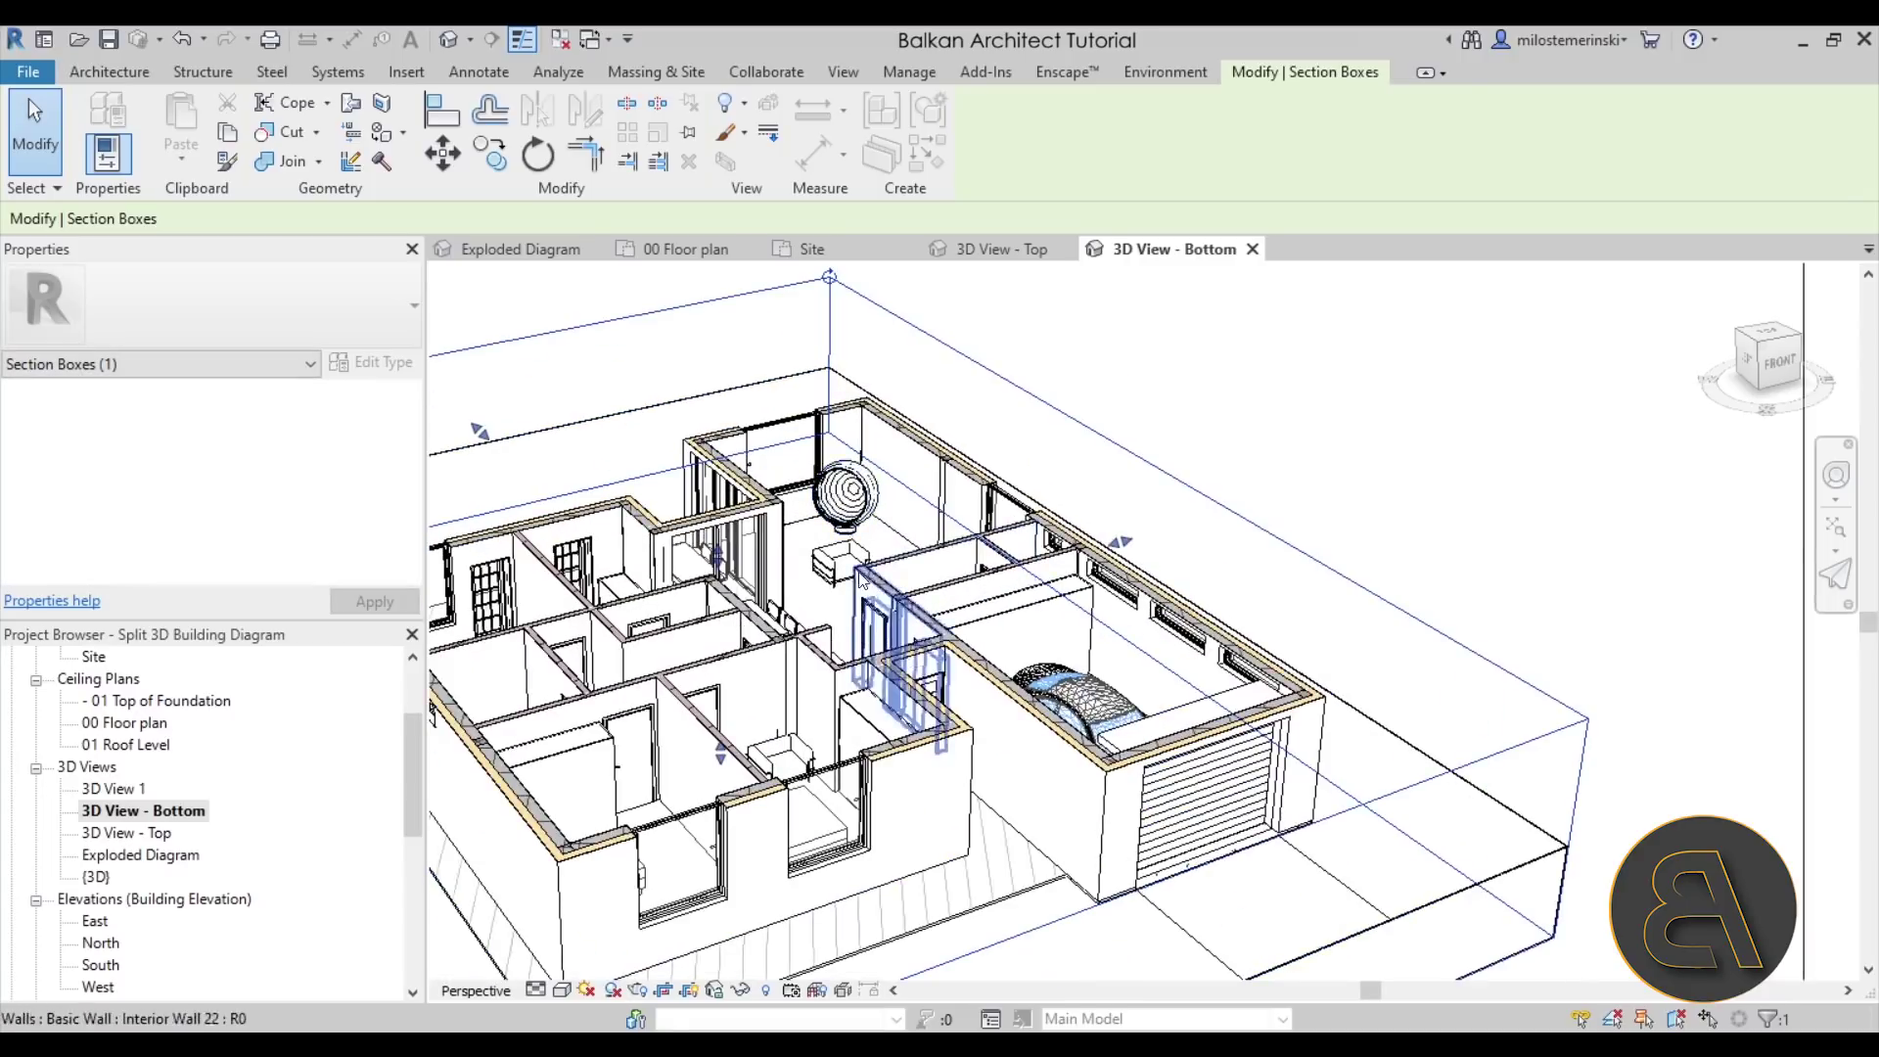
- Lower the section box's top face slightly further and check the cut height against the entrance door beside the garage
left_click_drag(717, 560, 720, 599)
scroll(910, 700, "up", 3)
scroll(910, 699, "up", 2)
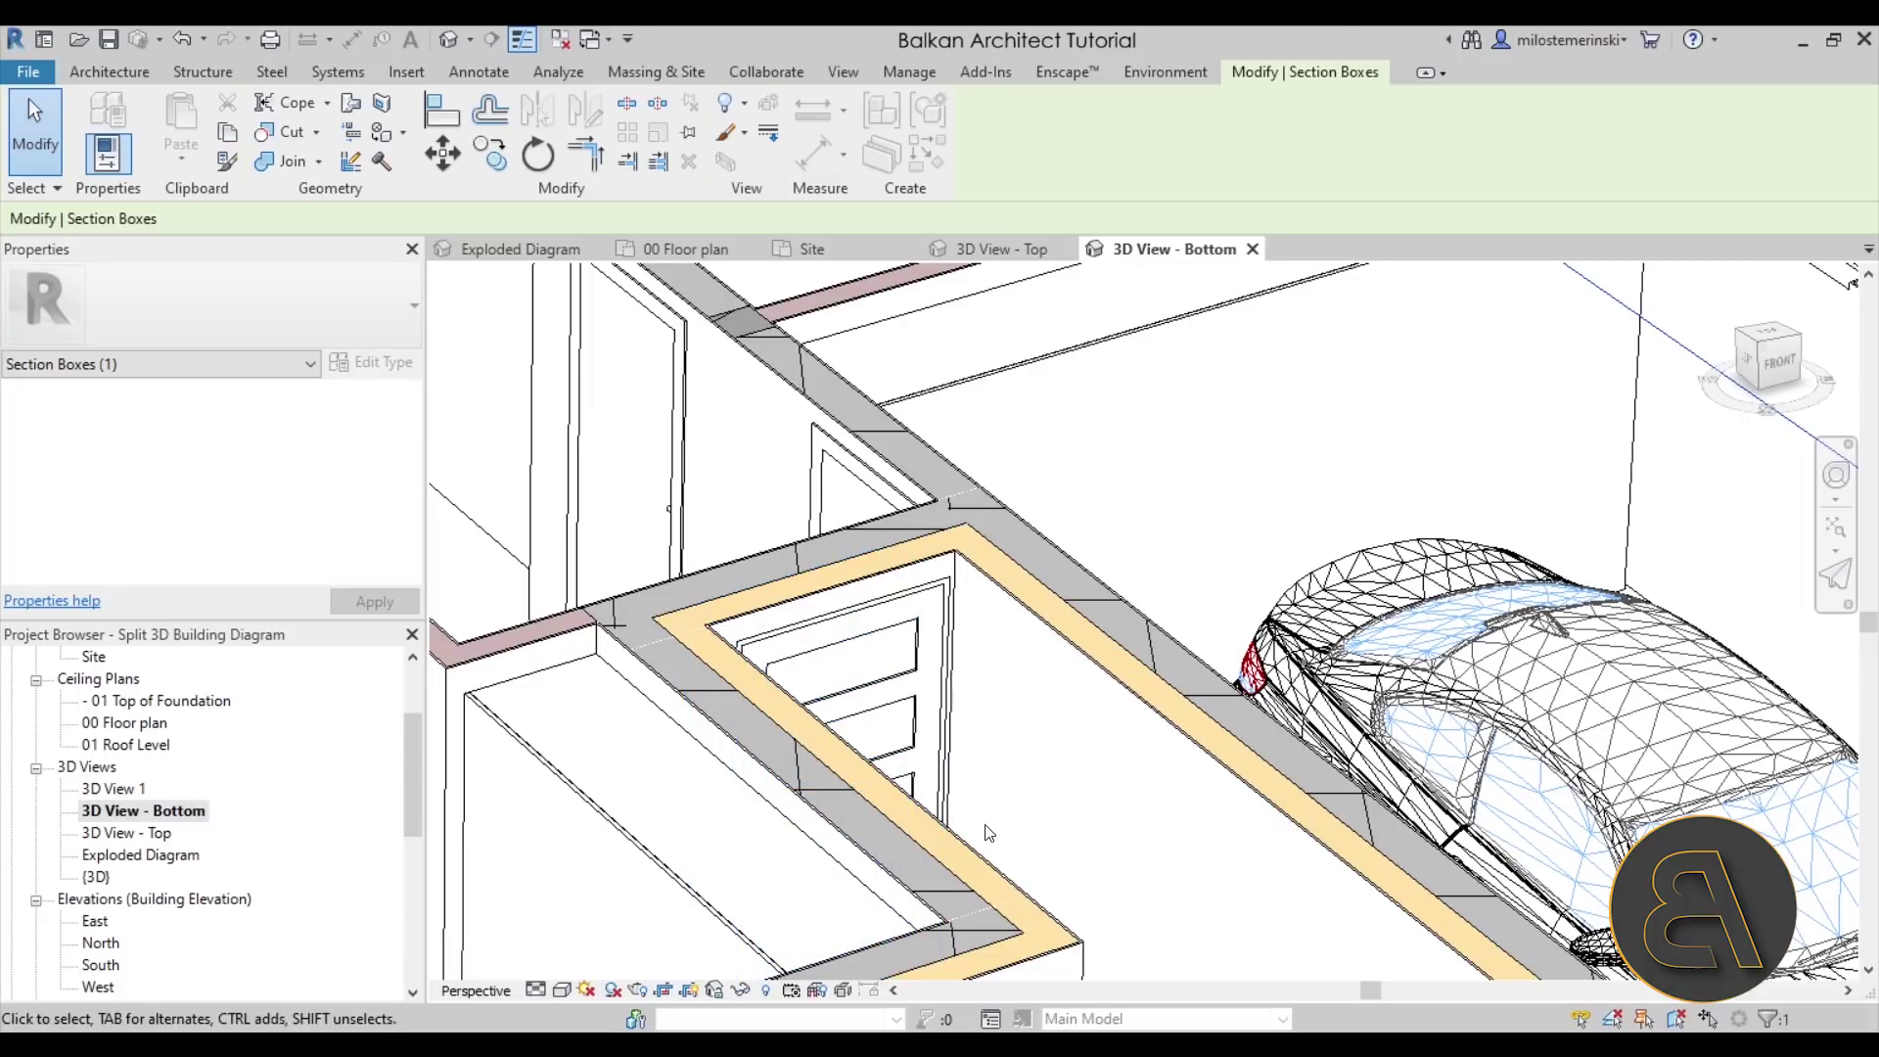
scroll(935, 783, "up", 2)
scroll(871, 722, "up", 1)
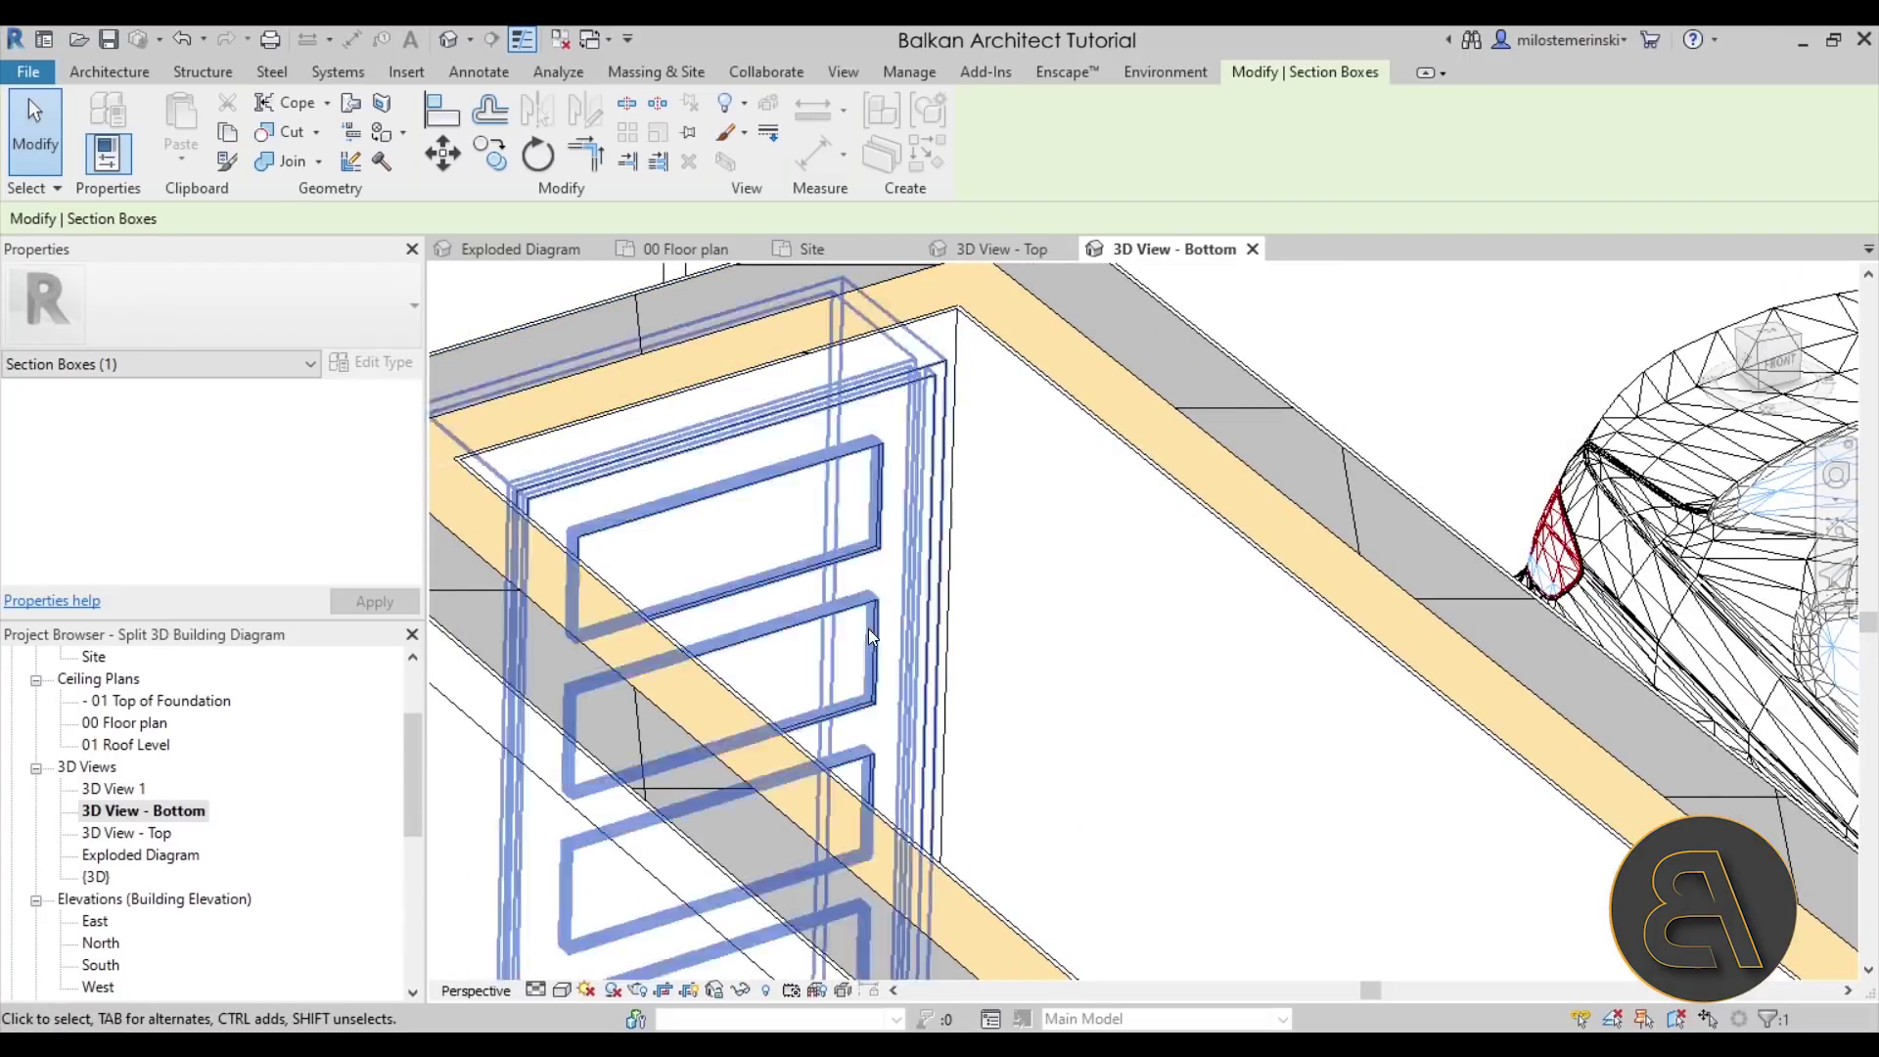
scroll(886, 624, "down", 6)
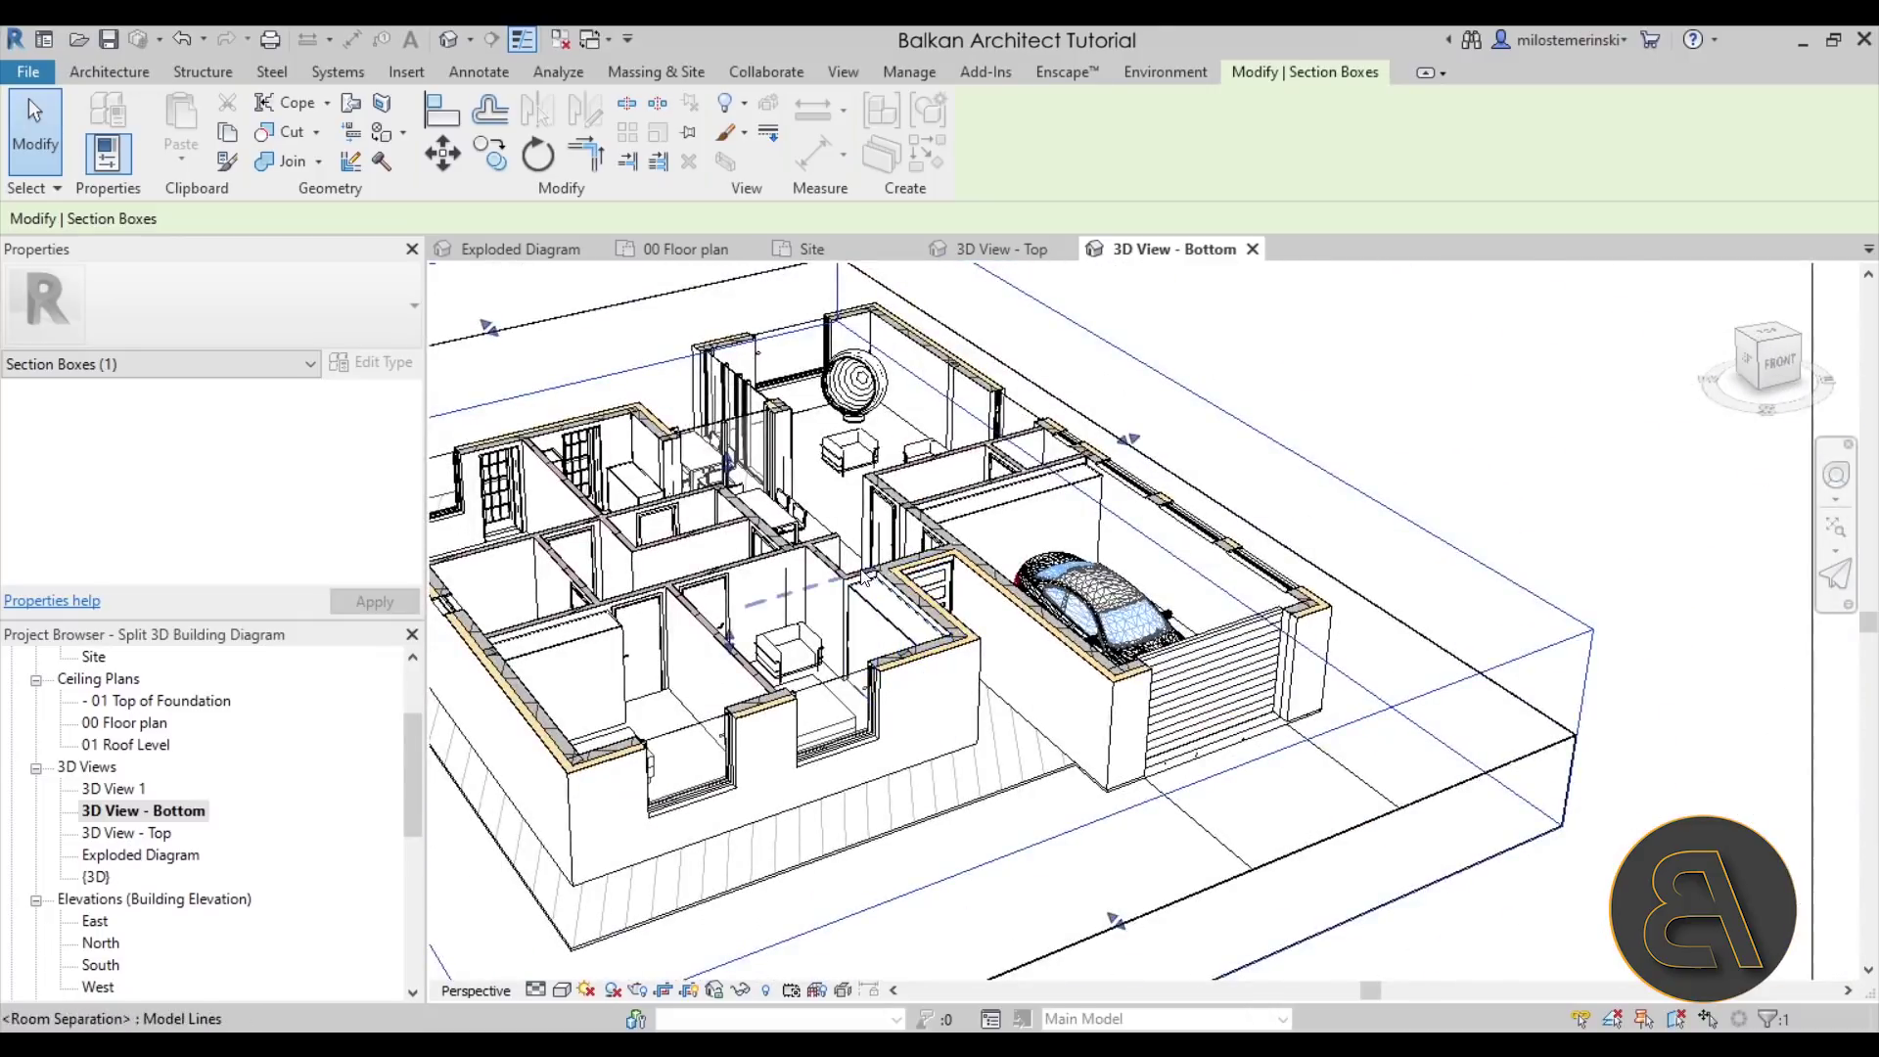
- Lower the section box's top face again so the cut passes through the doors and windows
mouse_move(731, 468)
left_mouse_down()
mouse_move(717, 497)
mouse_move(768, 528)
mouse_move(715, 478)
left_mouse_up()
left_click(714, 474)
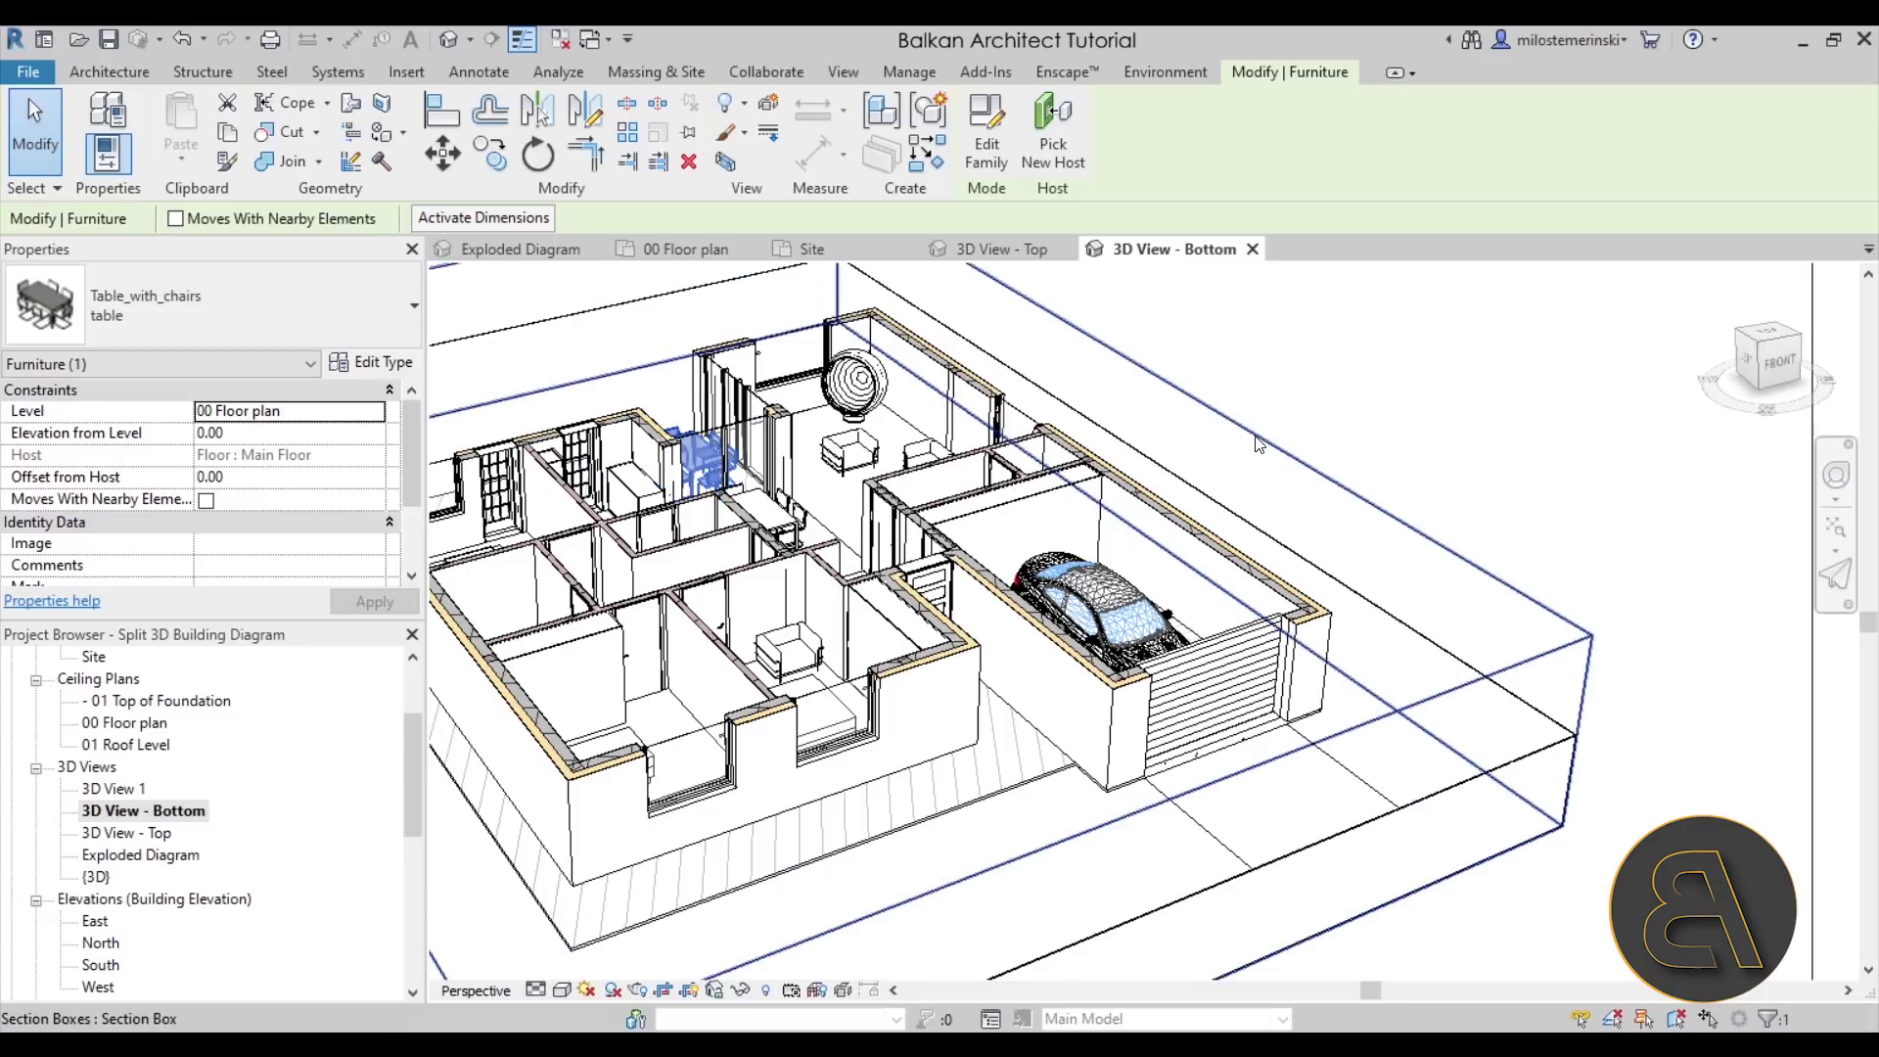
left_click(626, 368)
left_click_drag(766, 450, 729, 492)
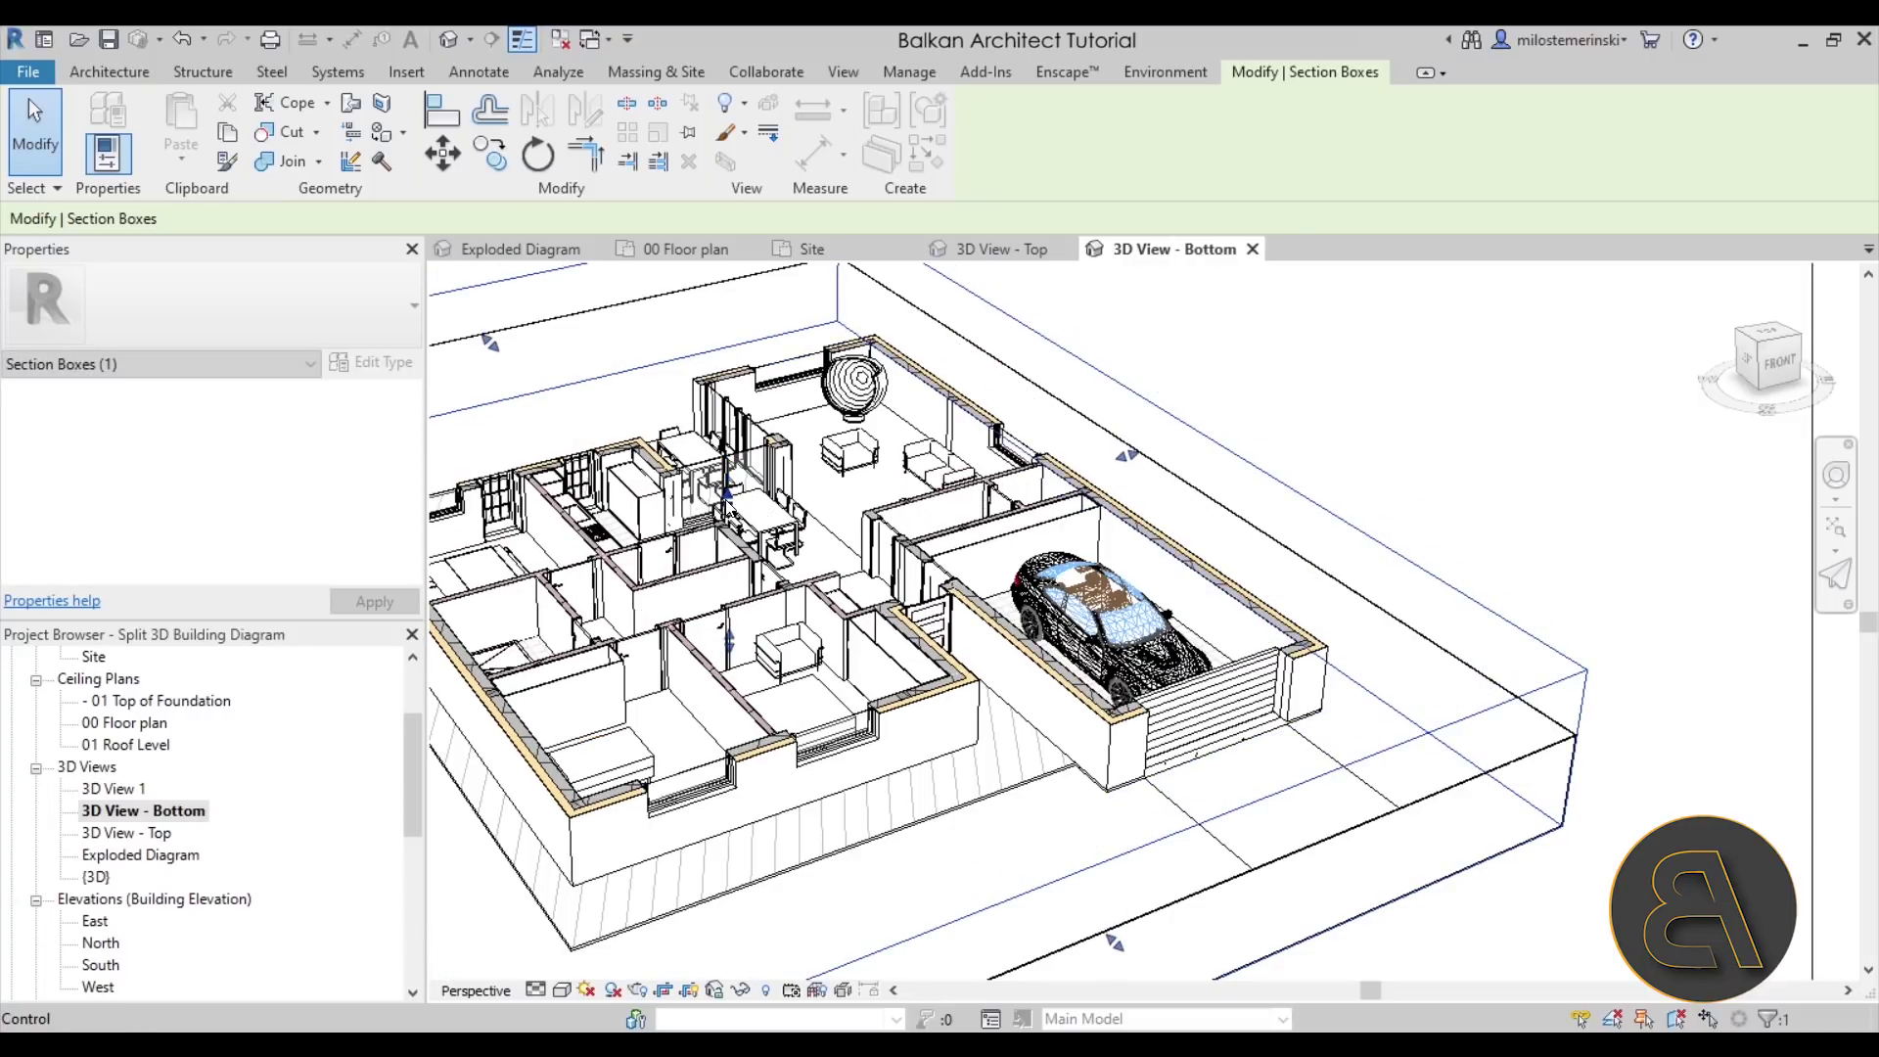
- Check the cut at the entrance door, fine-tune the section box's top height, and deselect the box
scroll(917, 588, "up", 3)
scroll(917, 588, "up", 5)
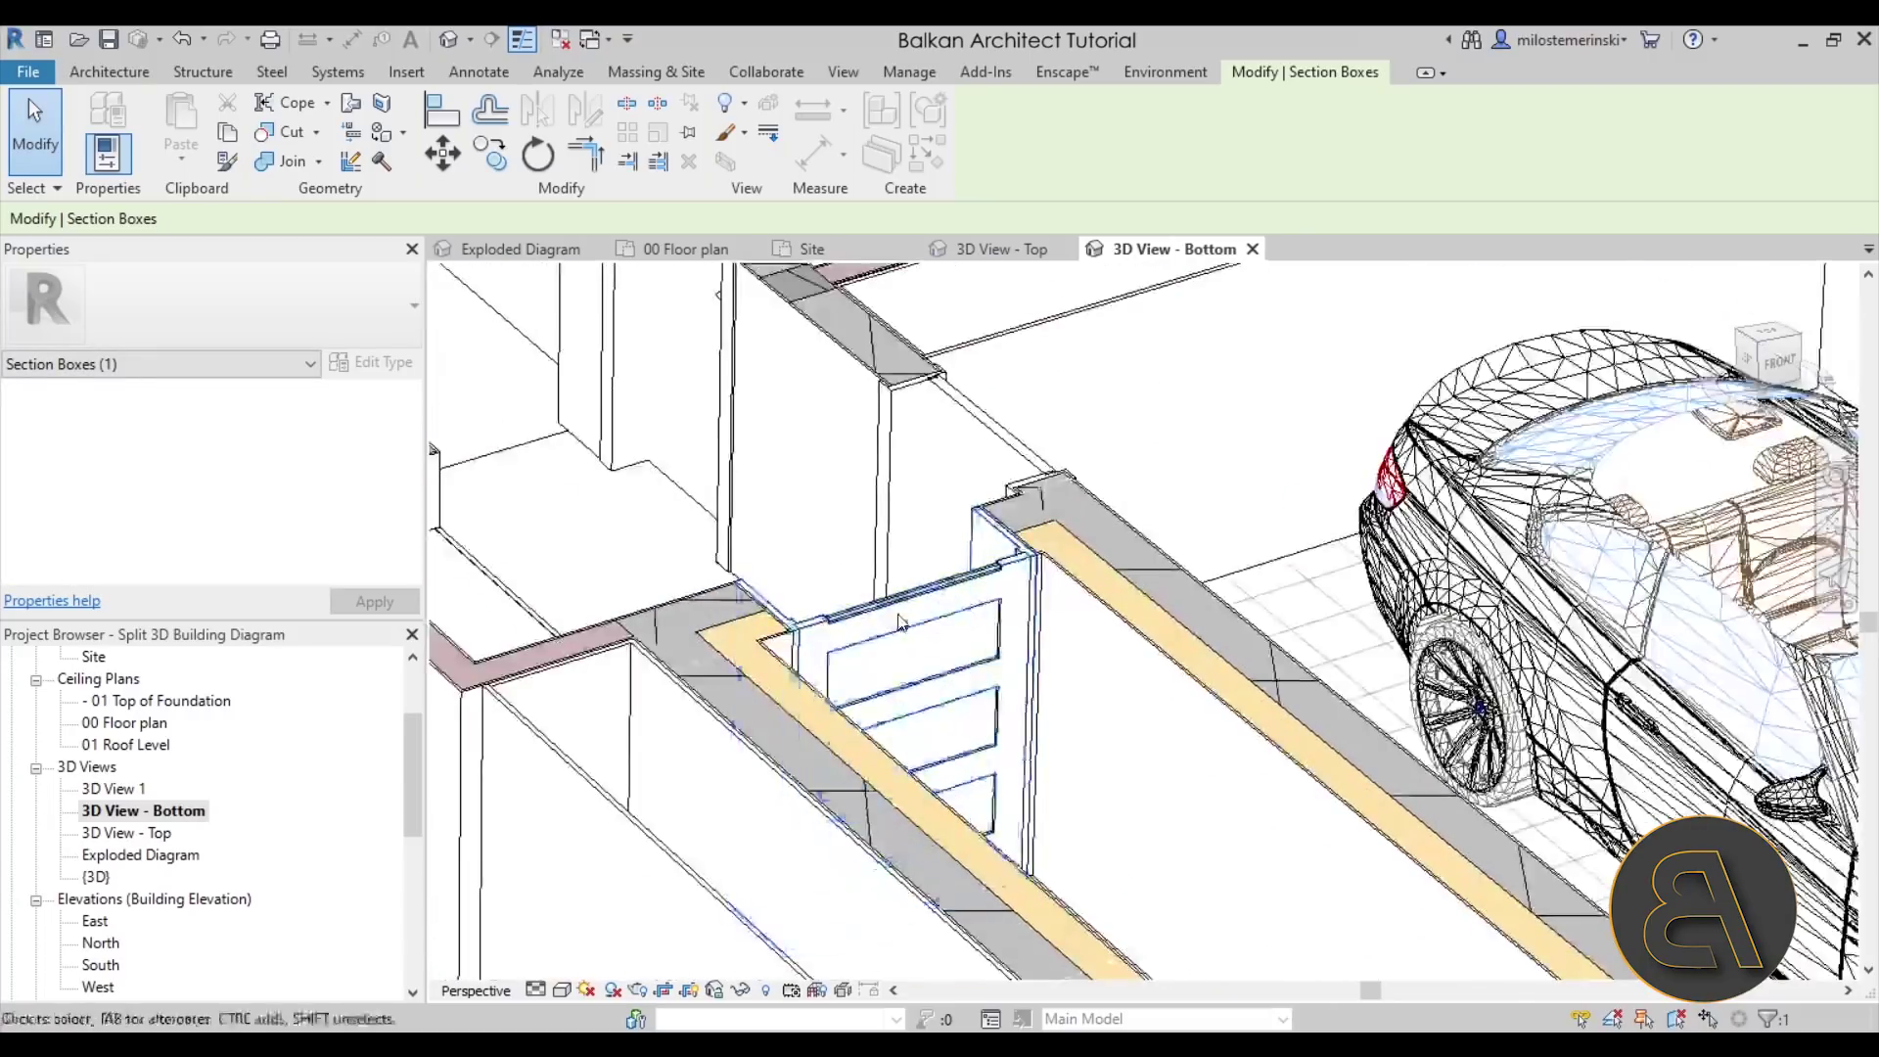
middle_click_drag(915, 632, 1373, 633)
scroll(1373, 633, "down", 3)
middle_click_drag(1077, 587, 677, 419)
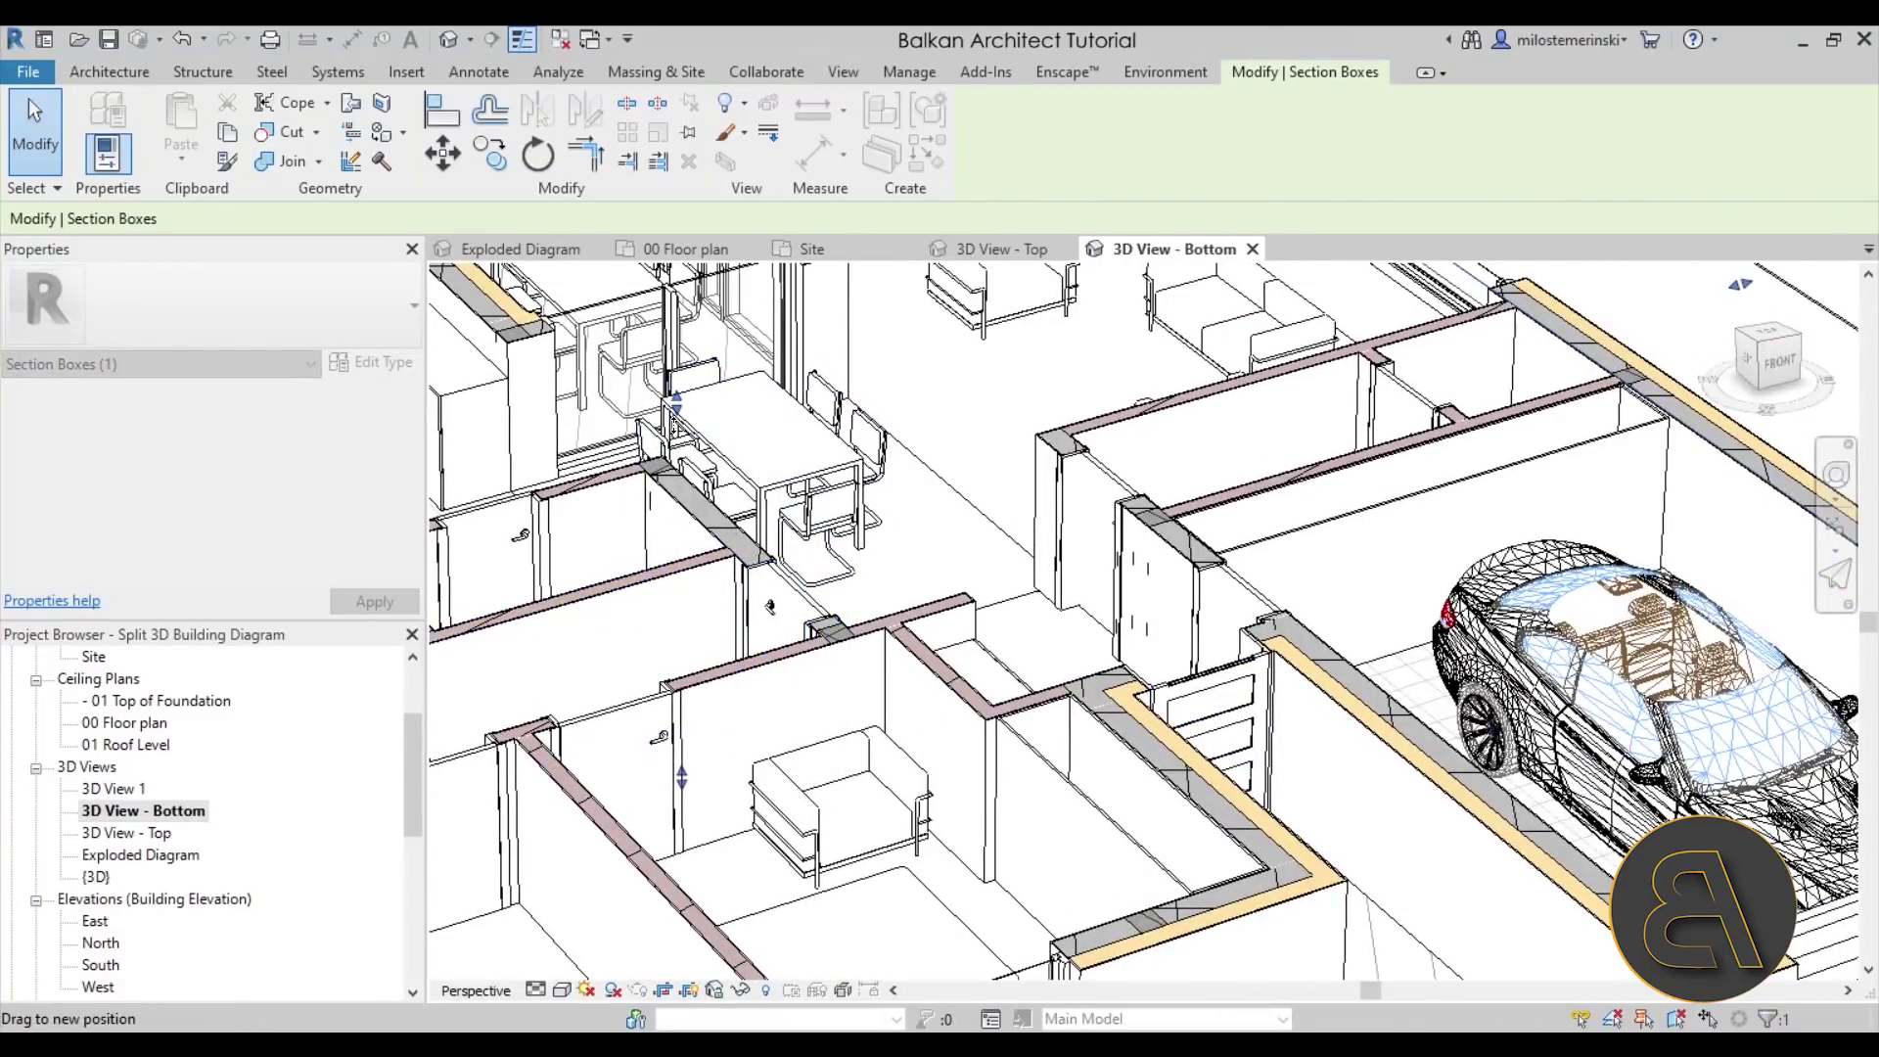
mouse_move(675, 401)
left_mouse_down()
mouse_move(676, 419)
mouse_move(676, 402)
left_mouse_up()
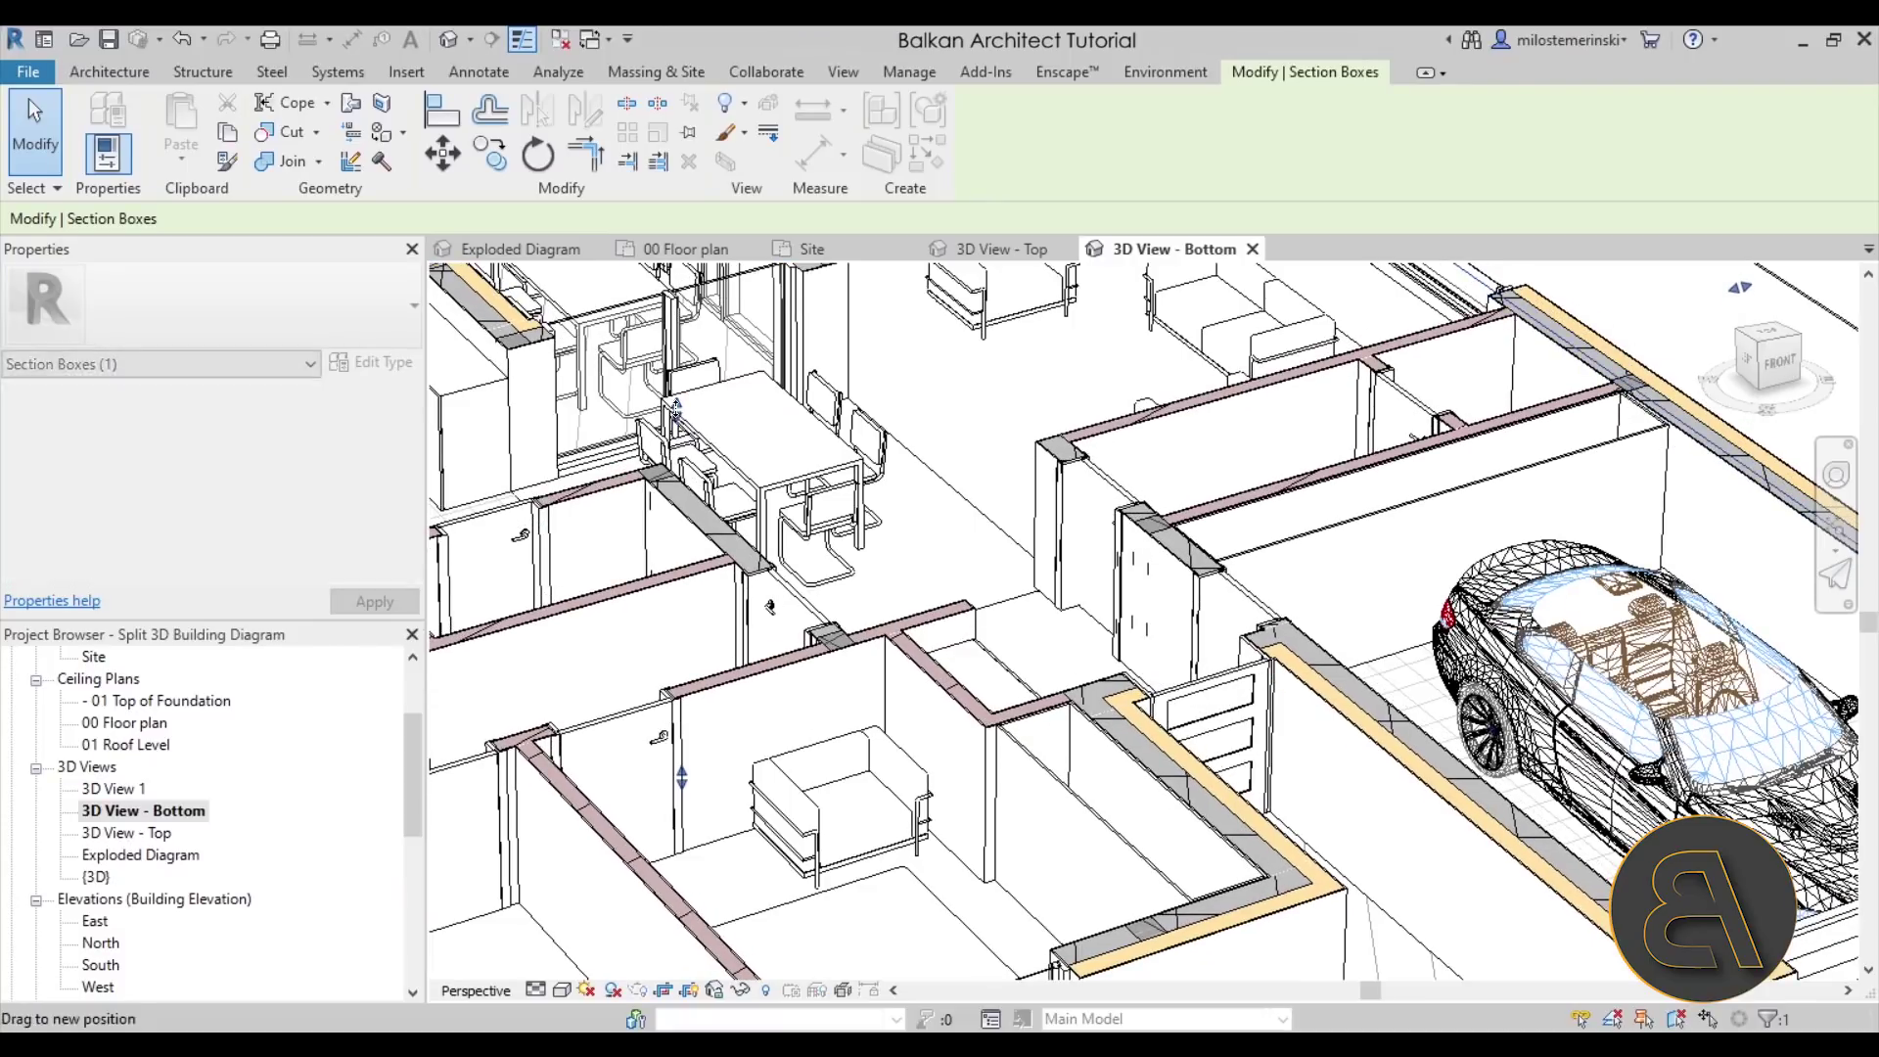
scroll(982, 487, "down", 2)
scroll(981, 486, "down", 5)
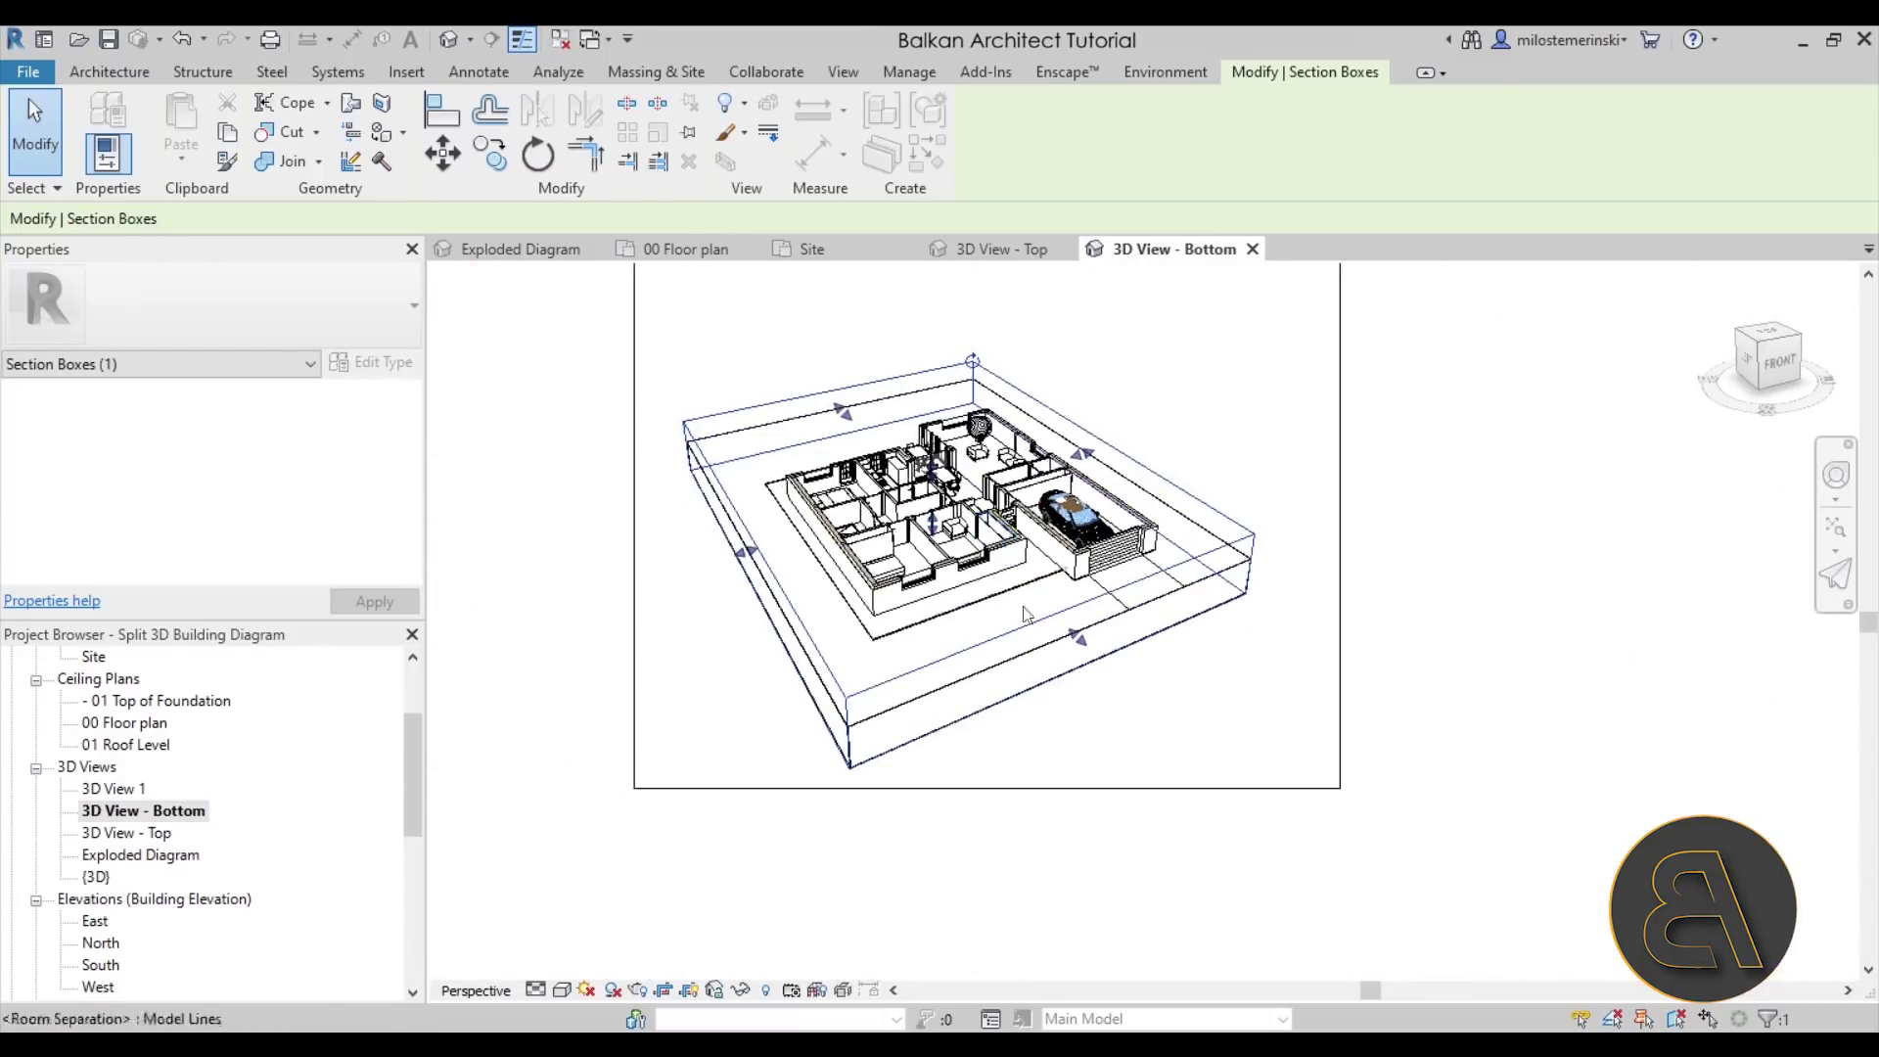
key("Escape")
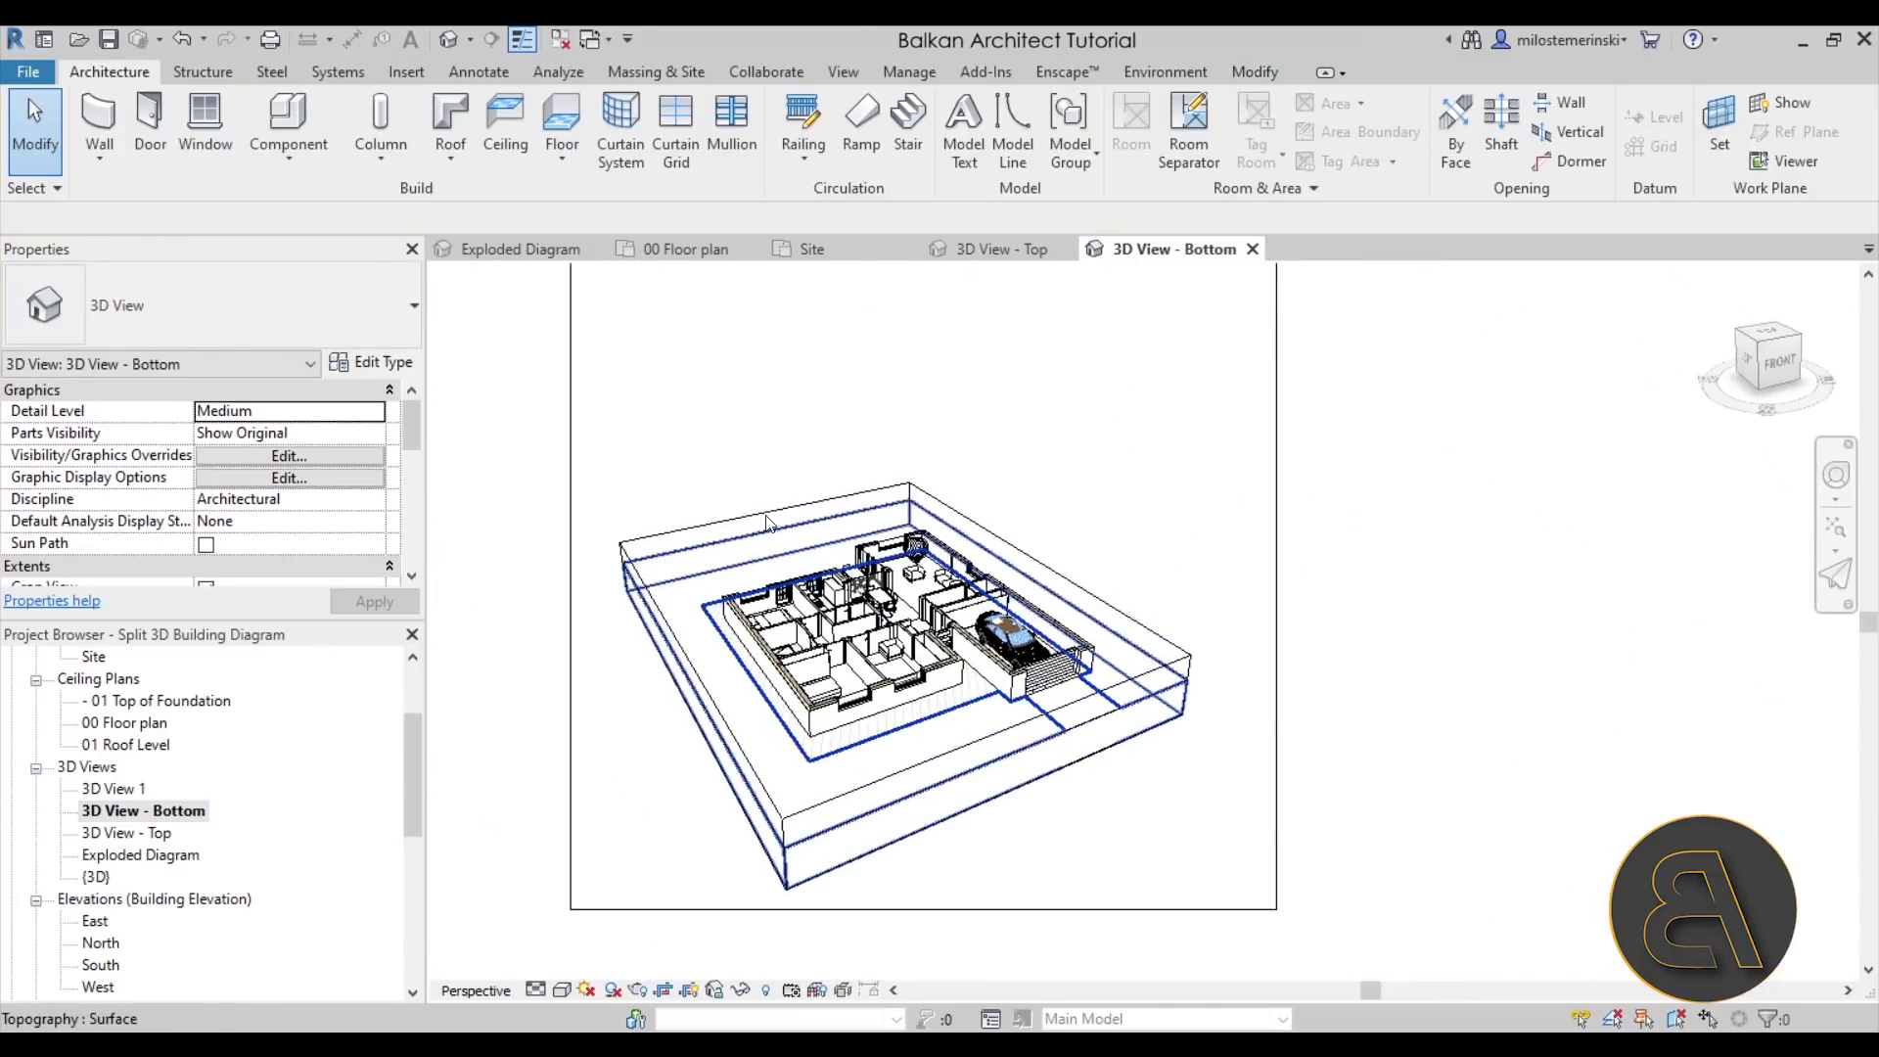
- Turn on shadows in the 3D View - Bottom view
scroll(1057, 495, "up", 1)
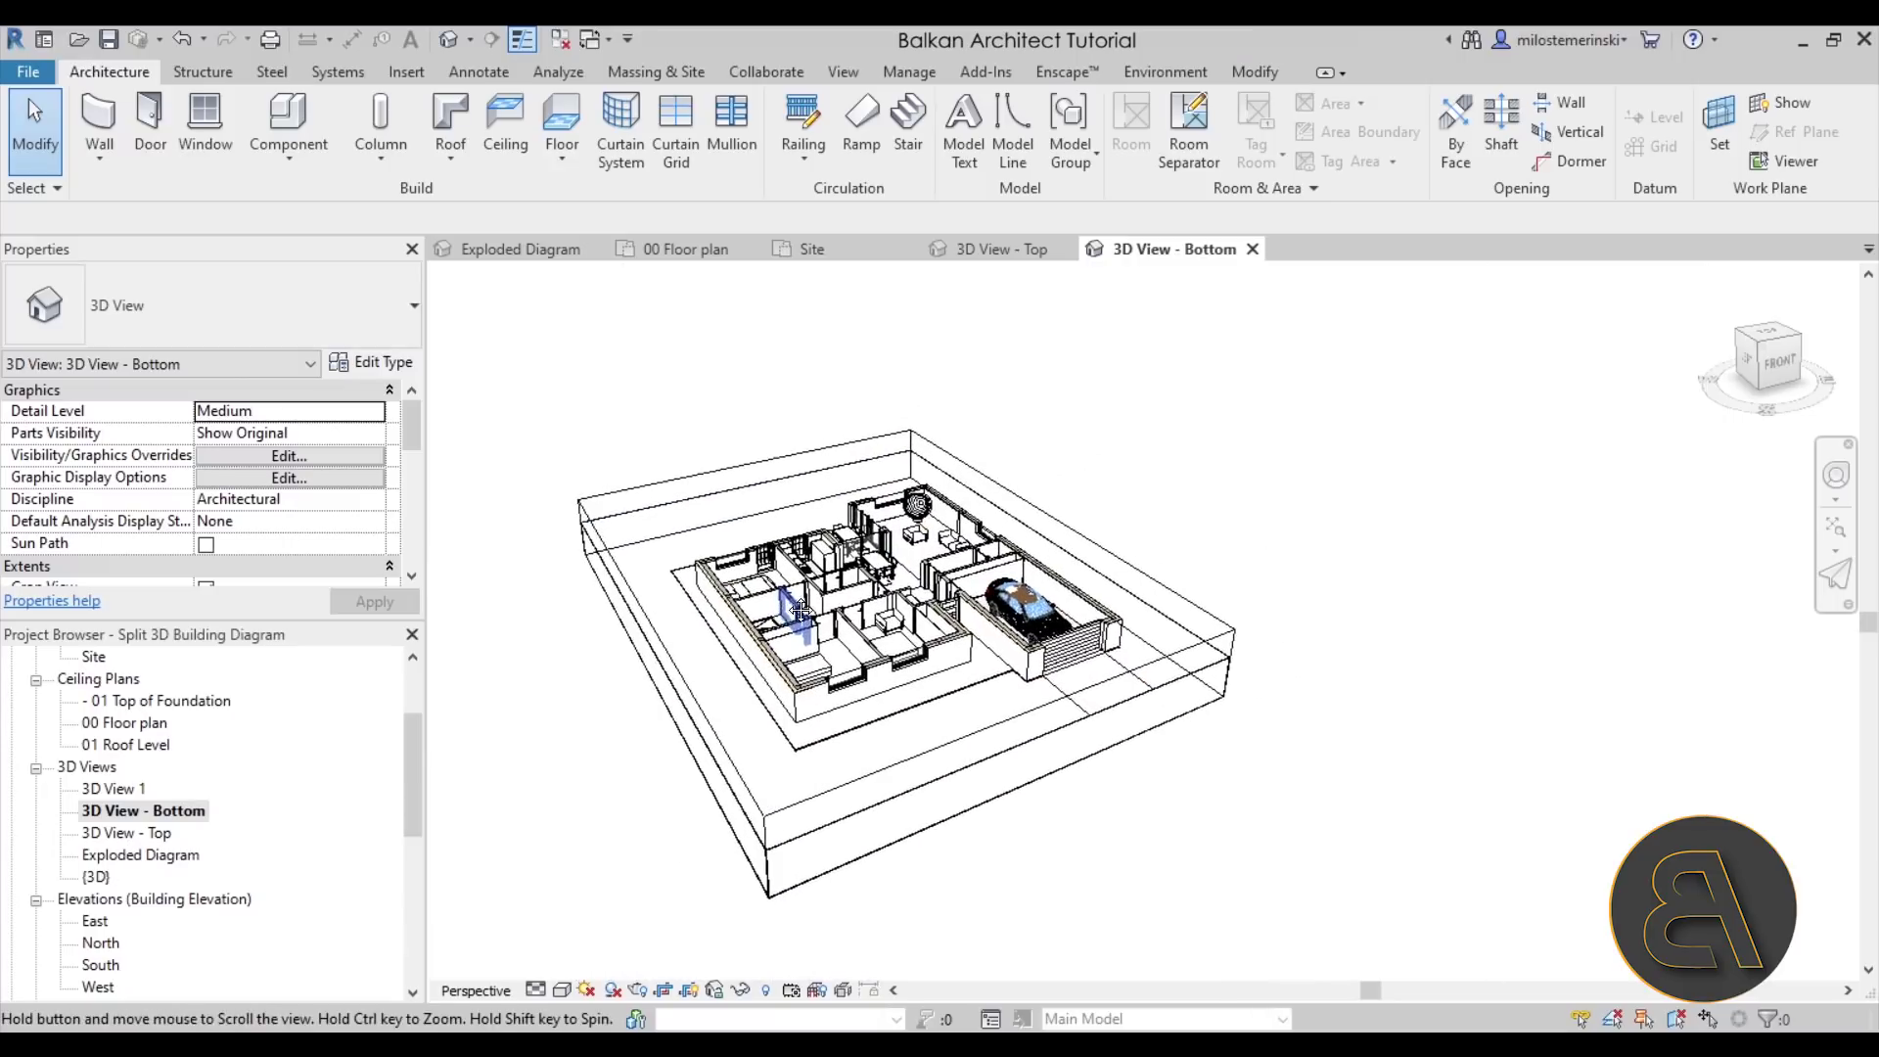
scroll(800, 609, "up", 1)
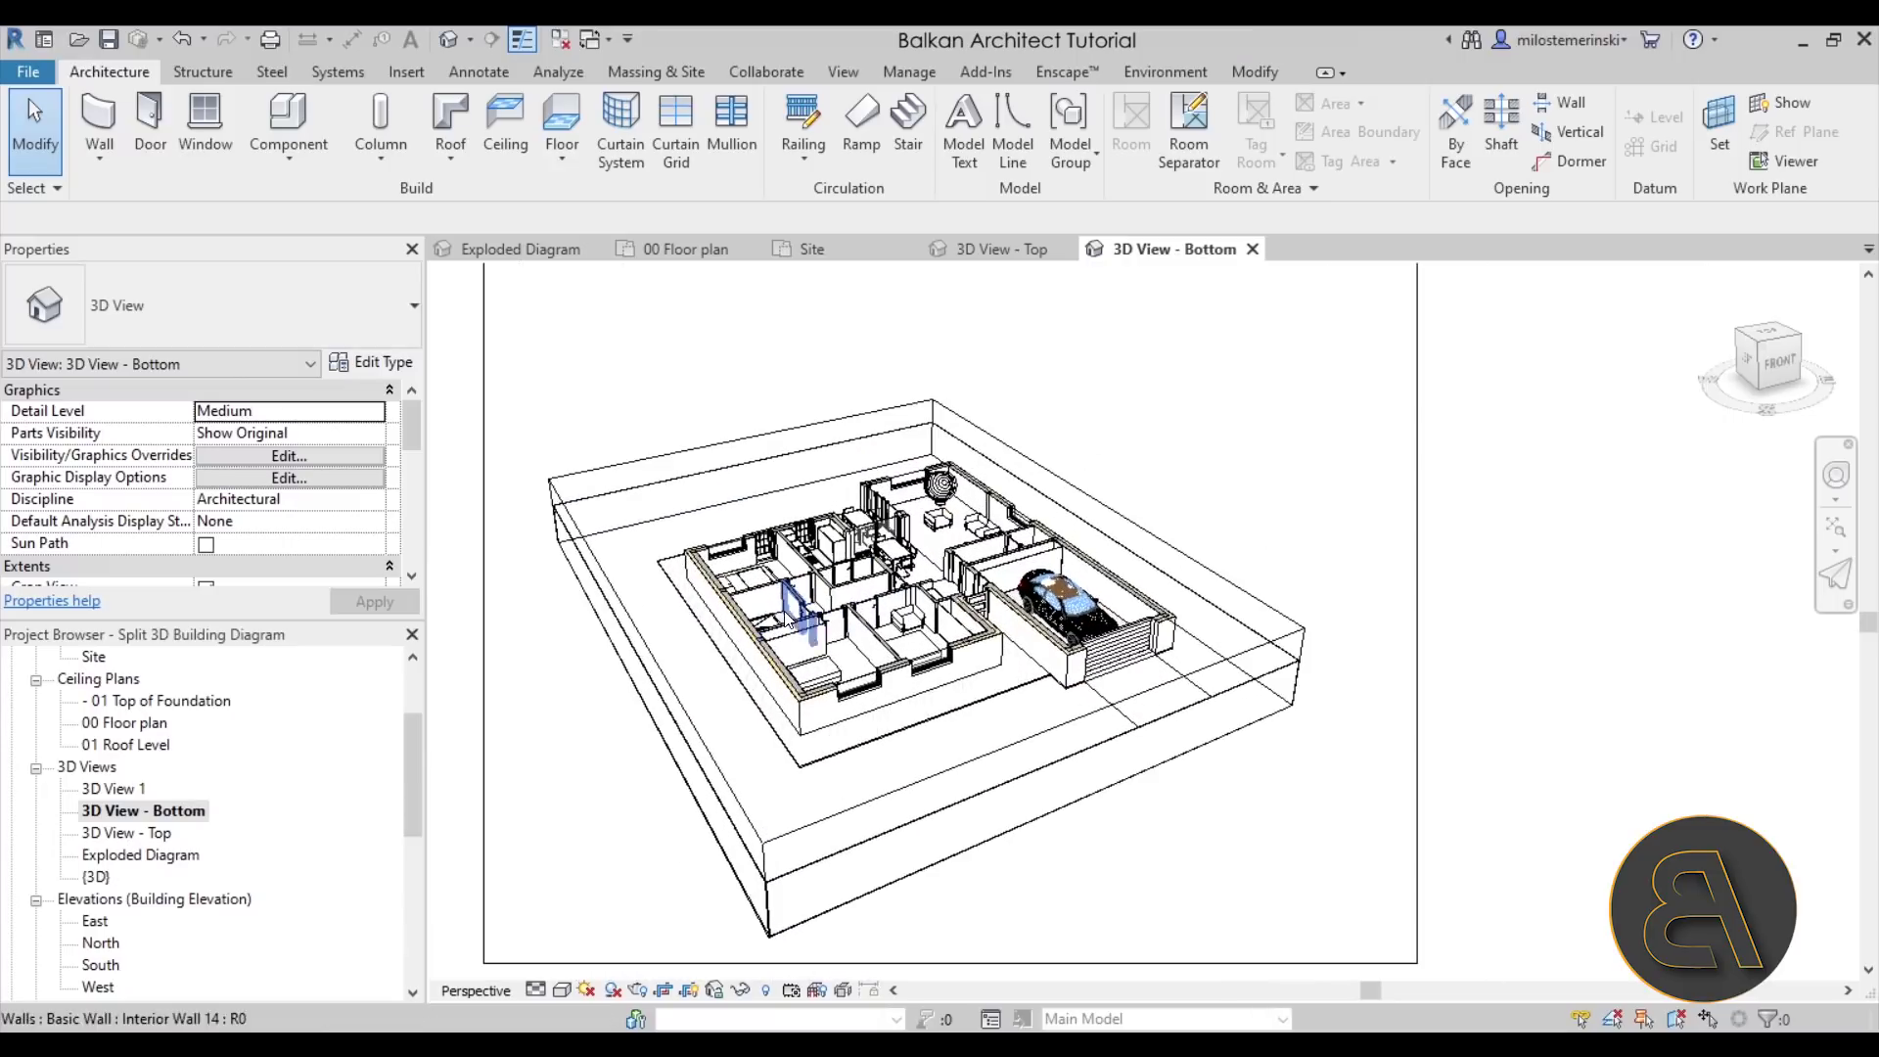
left_click(611, 990)
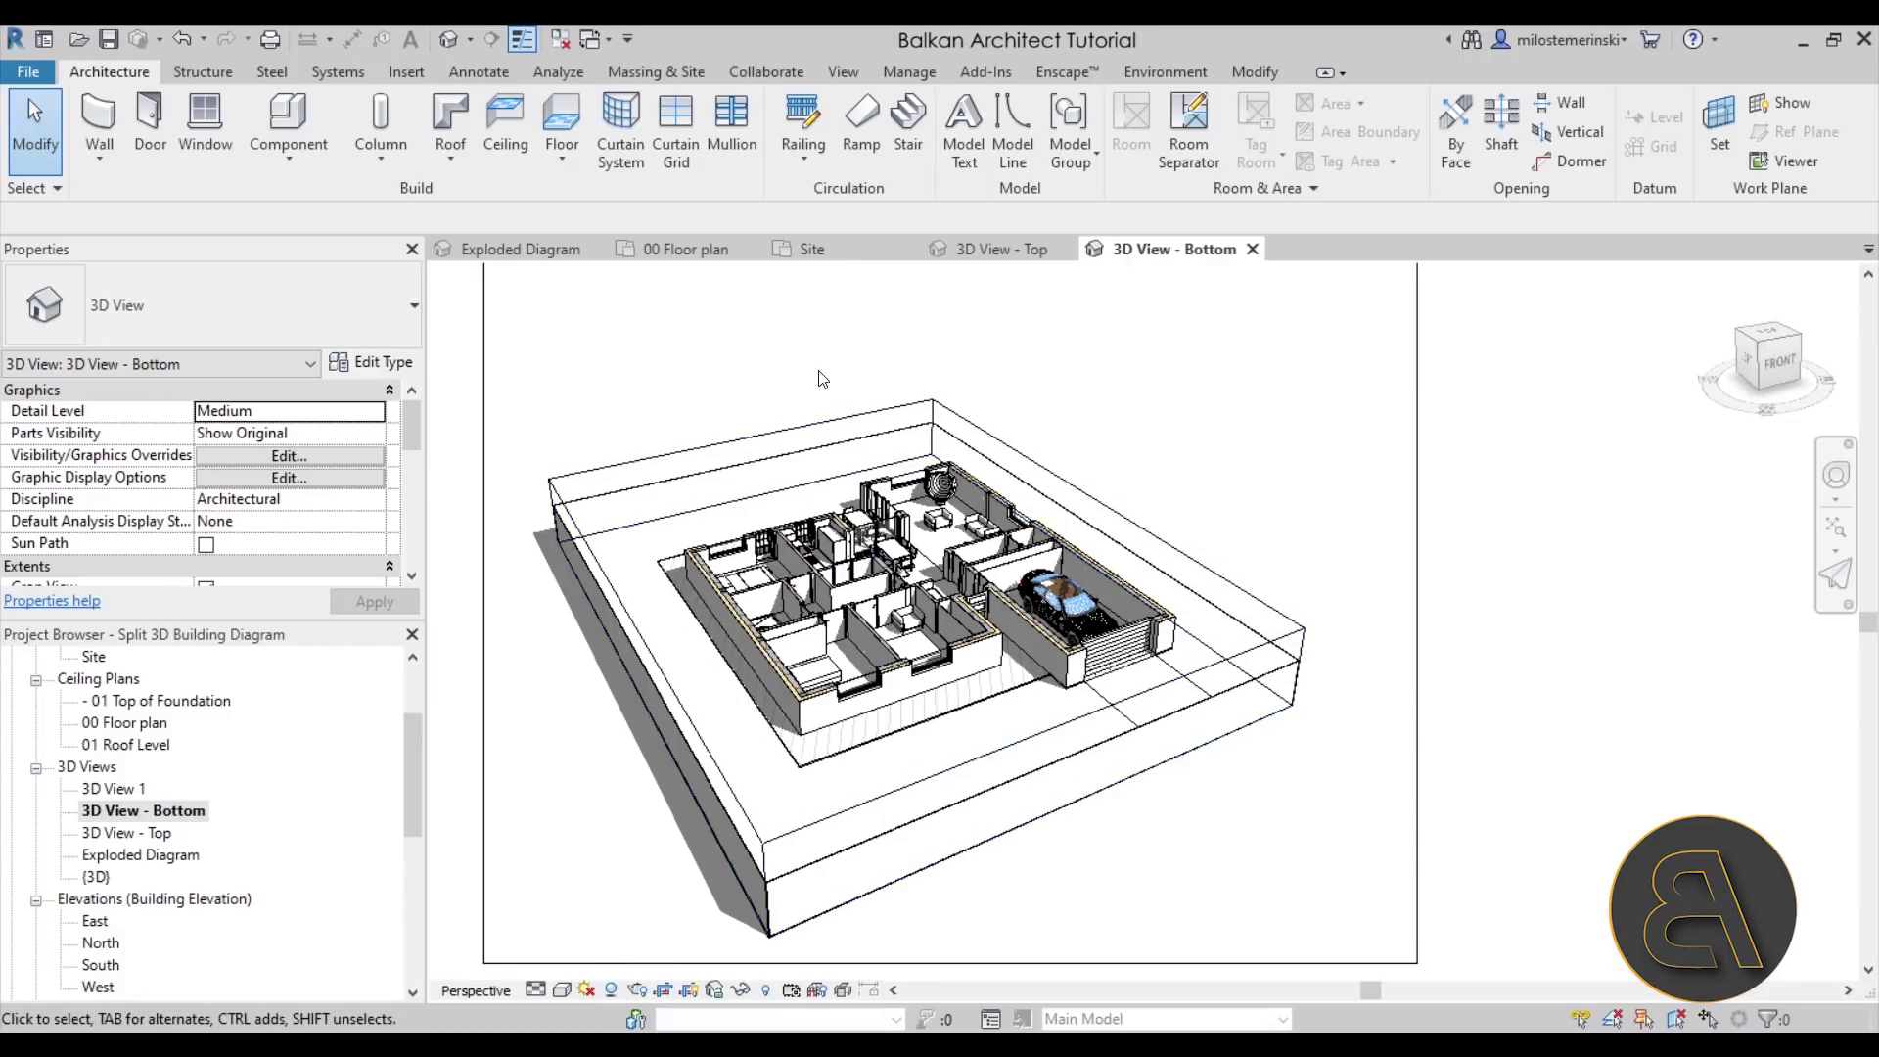
- Turn on ambient shadows in the graphic display options of the 3D View - Bottom view and apply the change
middle_click_drag(907, 369, 909, 443)
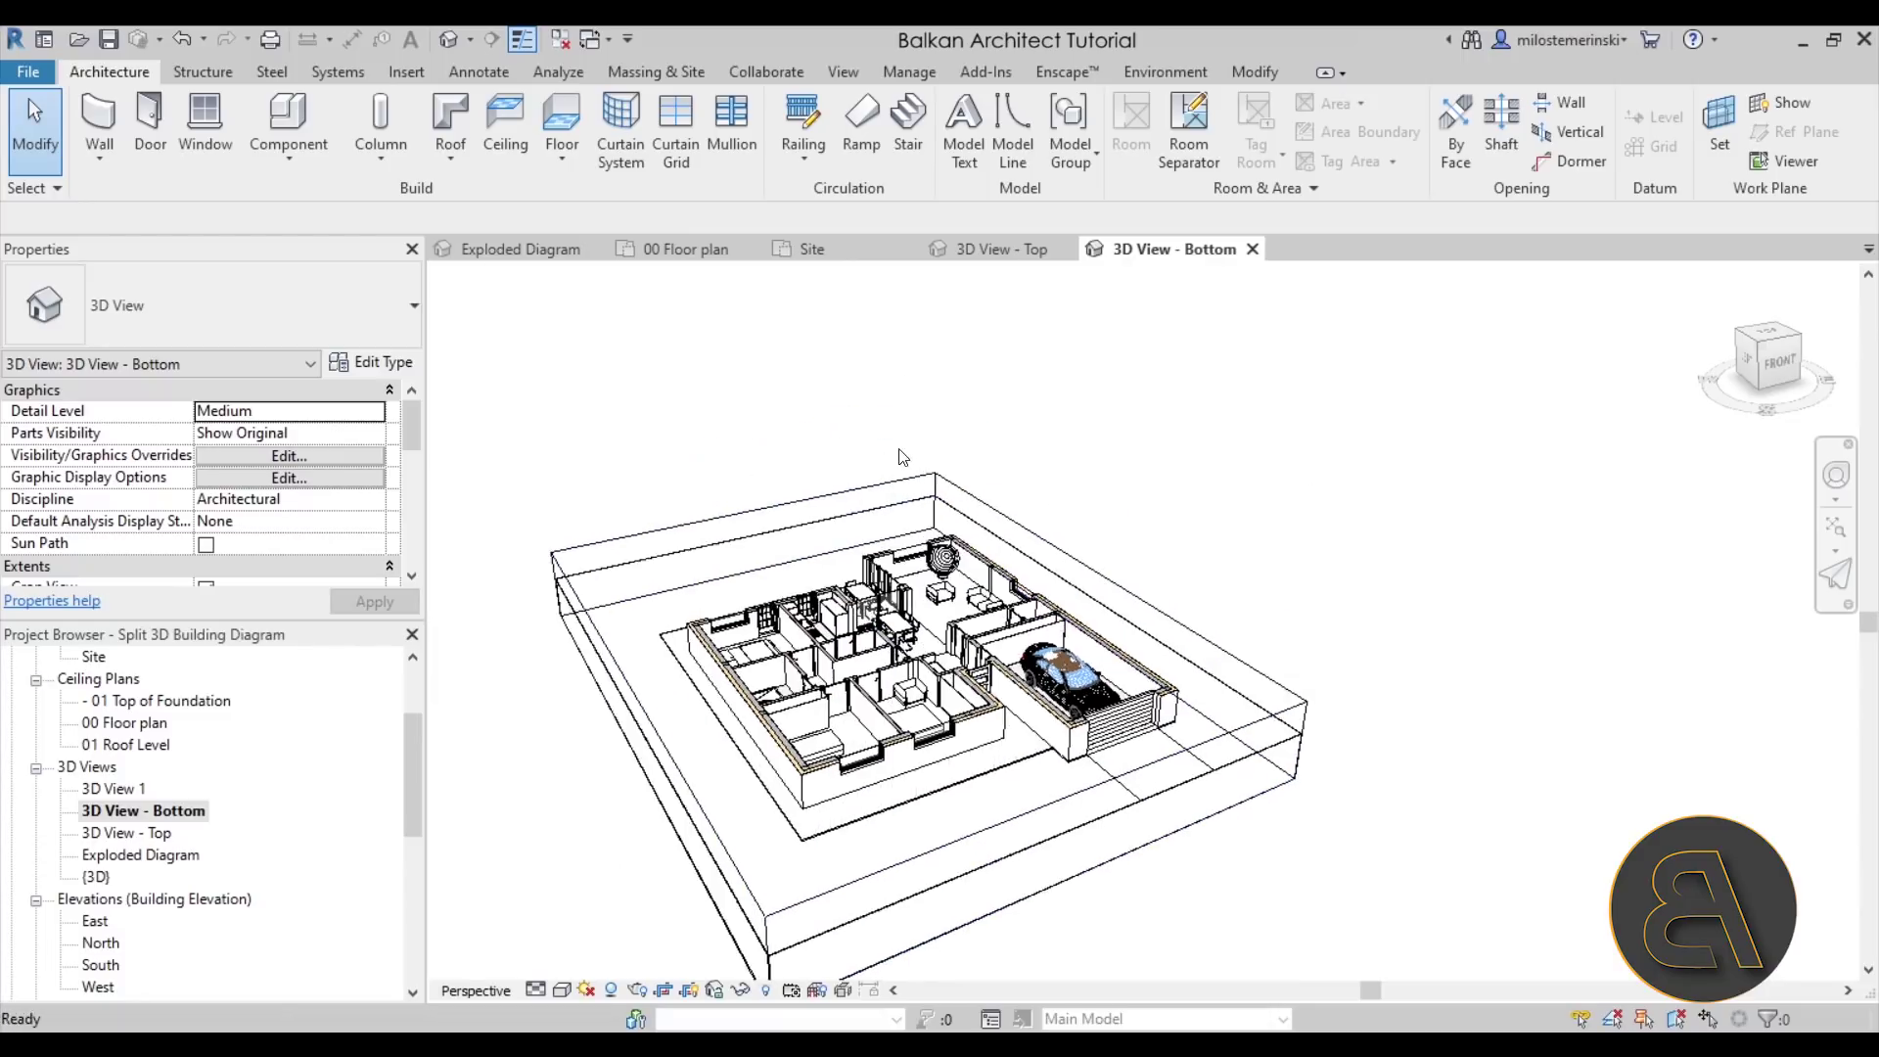
left_click(561, 990)
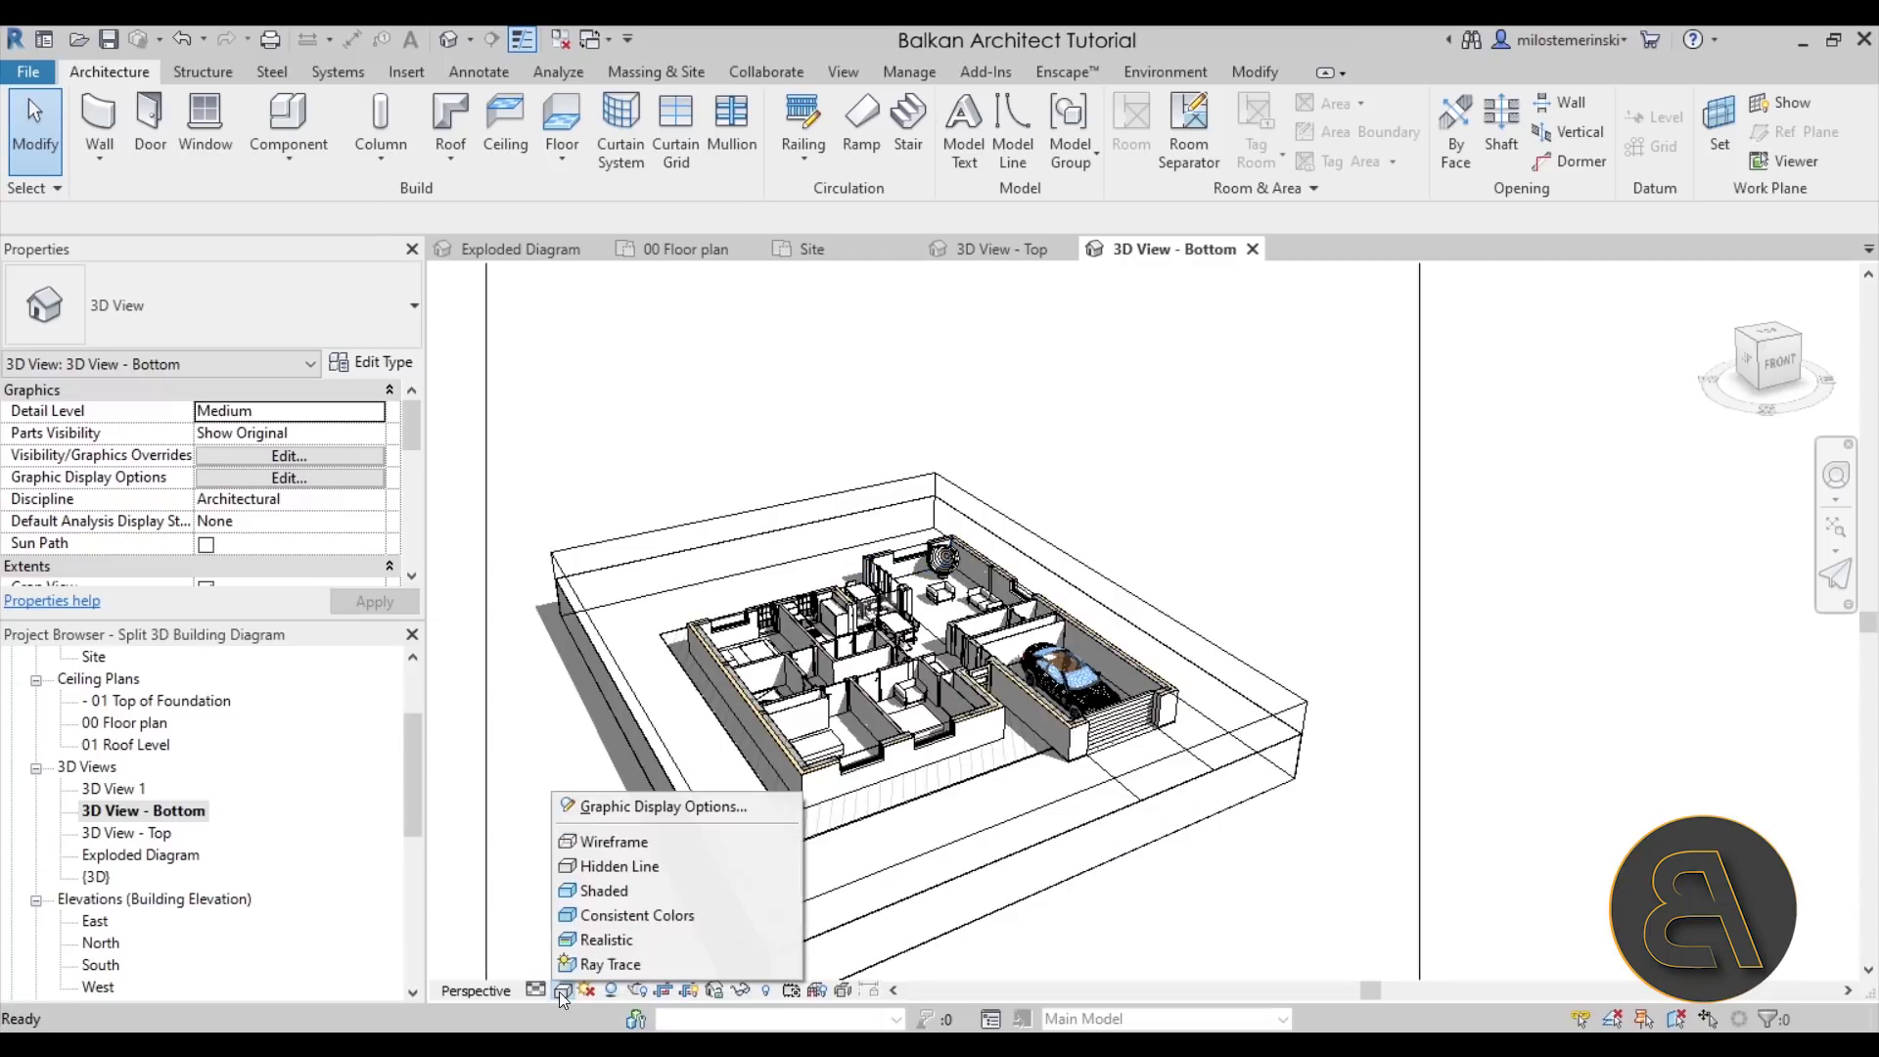
left_click(630, 804)
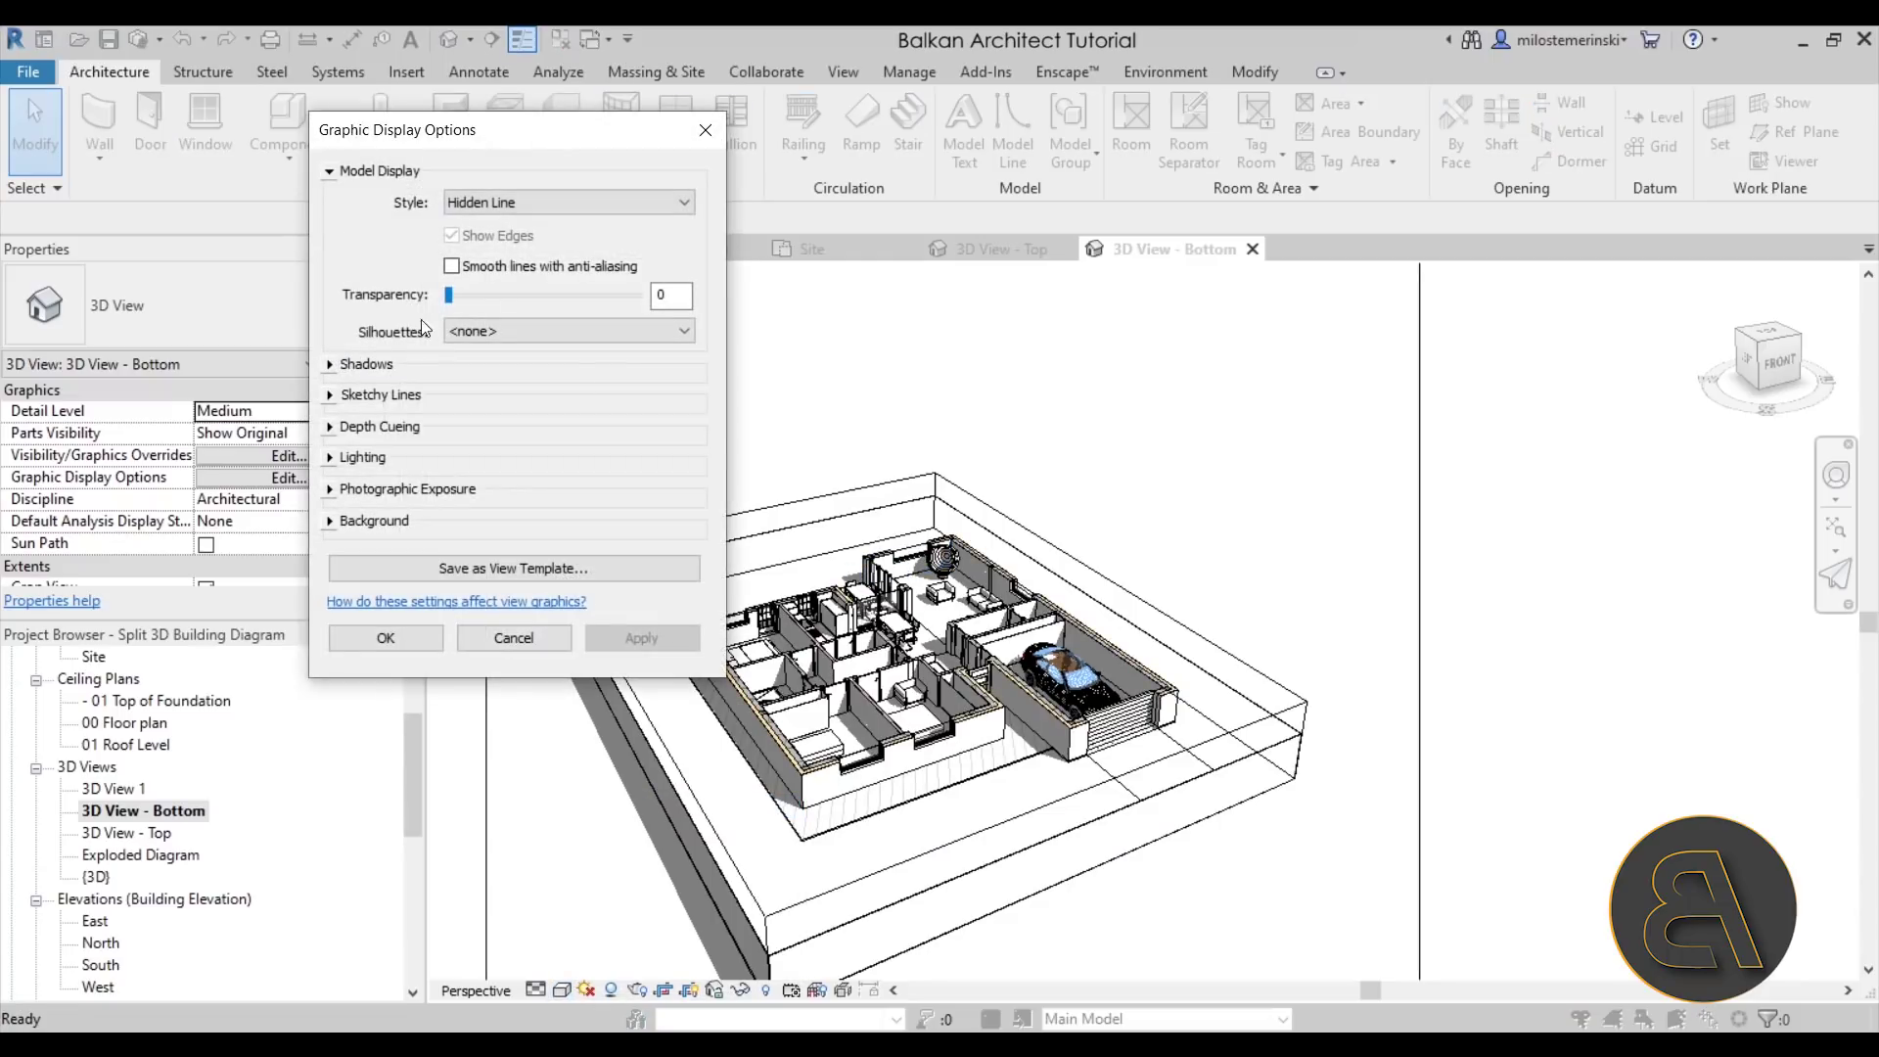
left_click(332, 364)
left_click(454, 410)
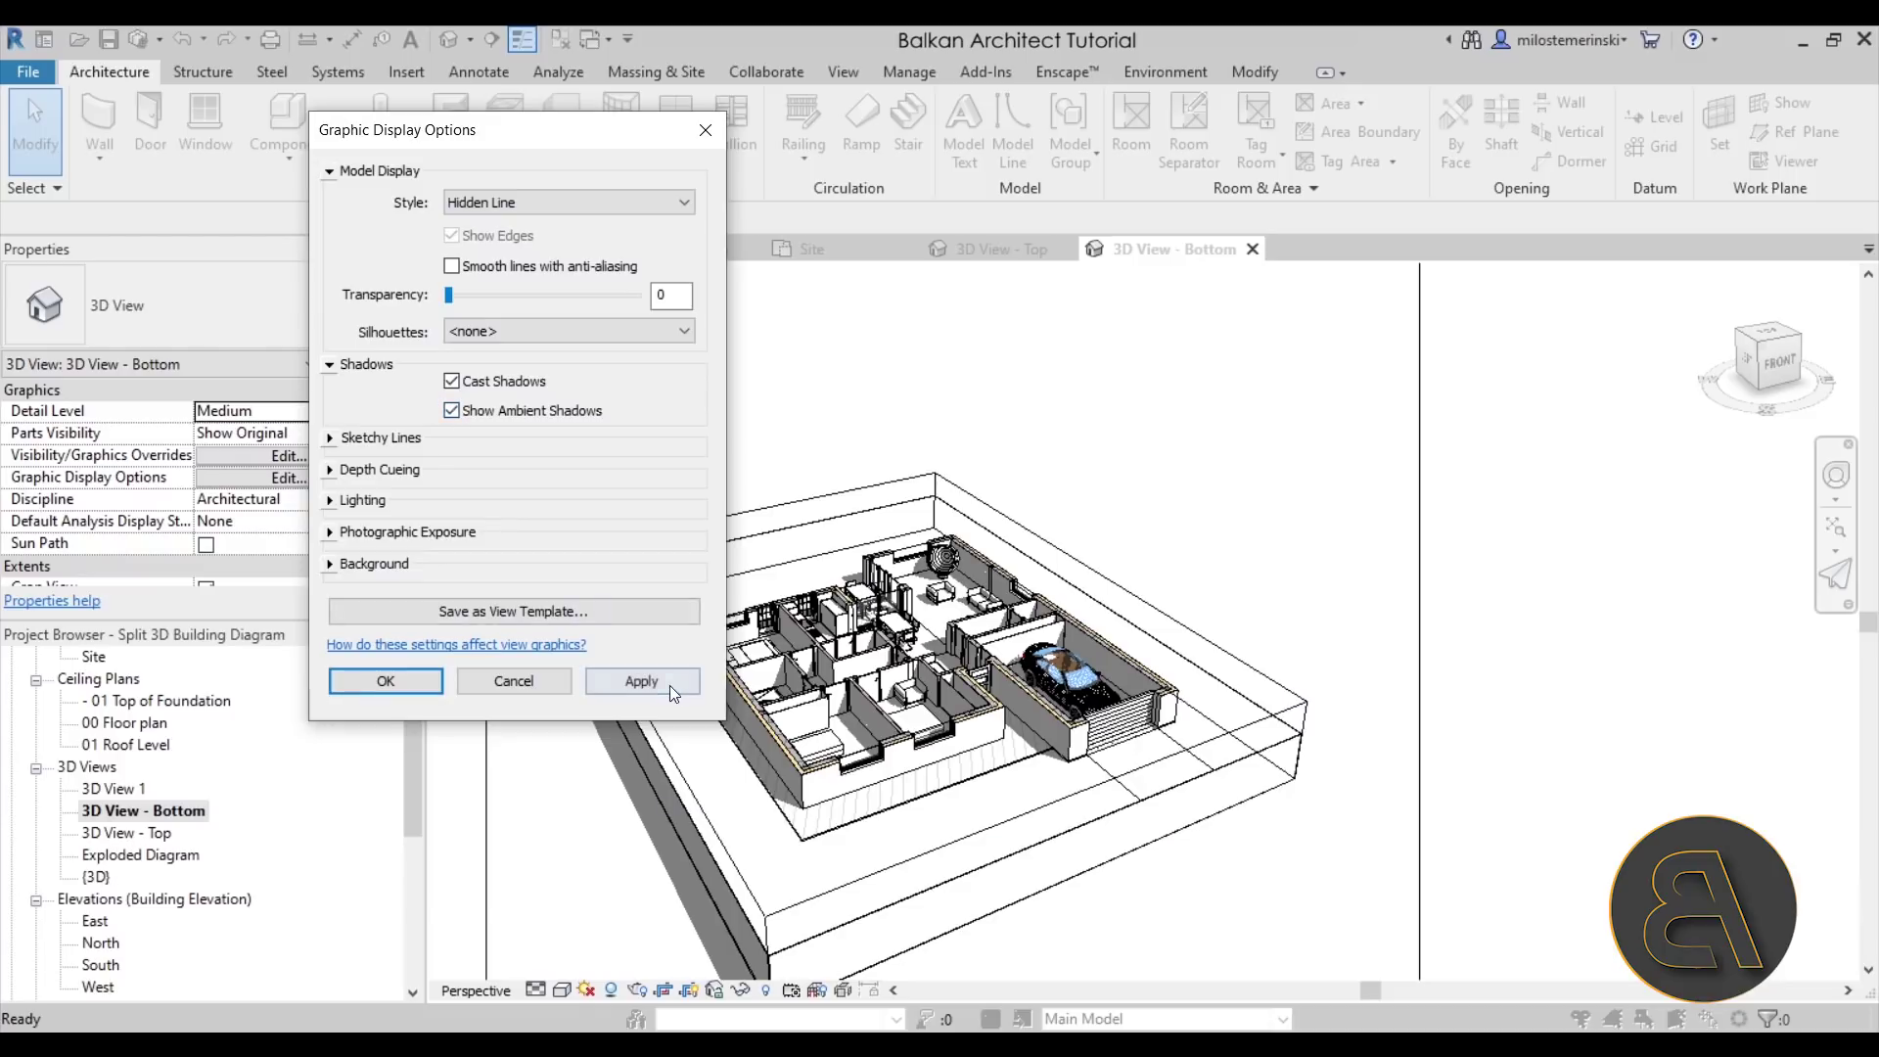
left_click(667, 685)
left_click(385, 681)
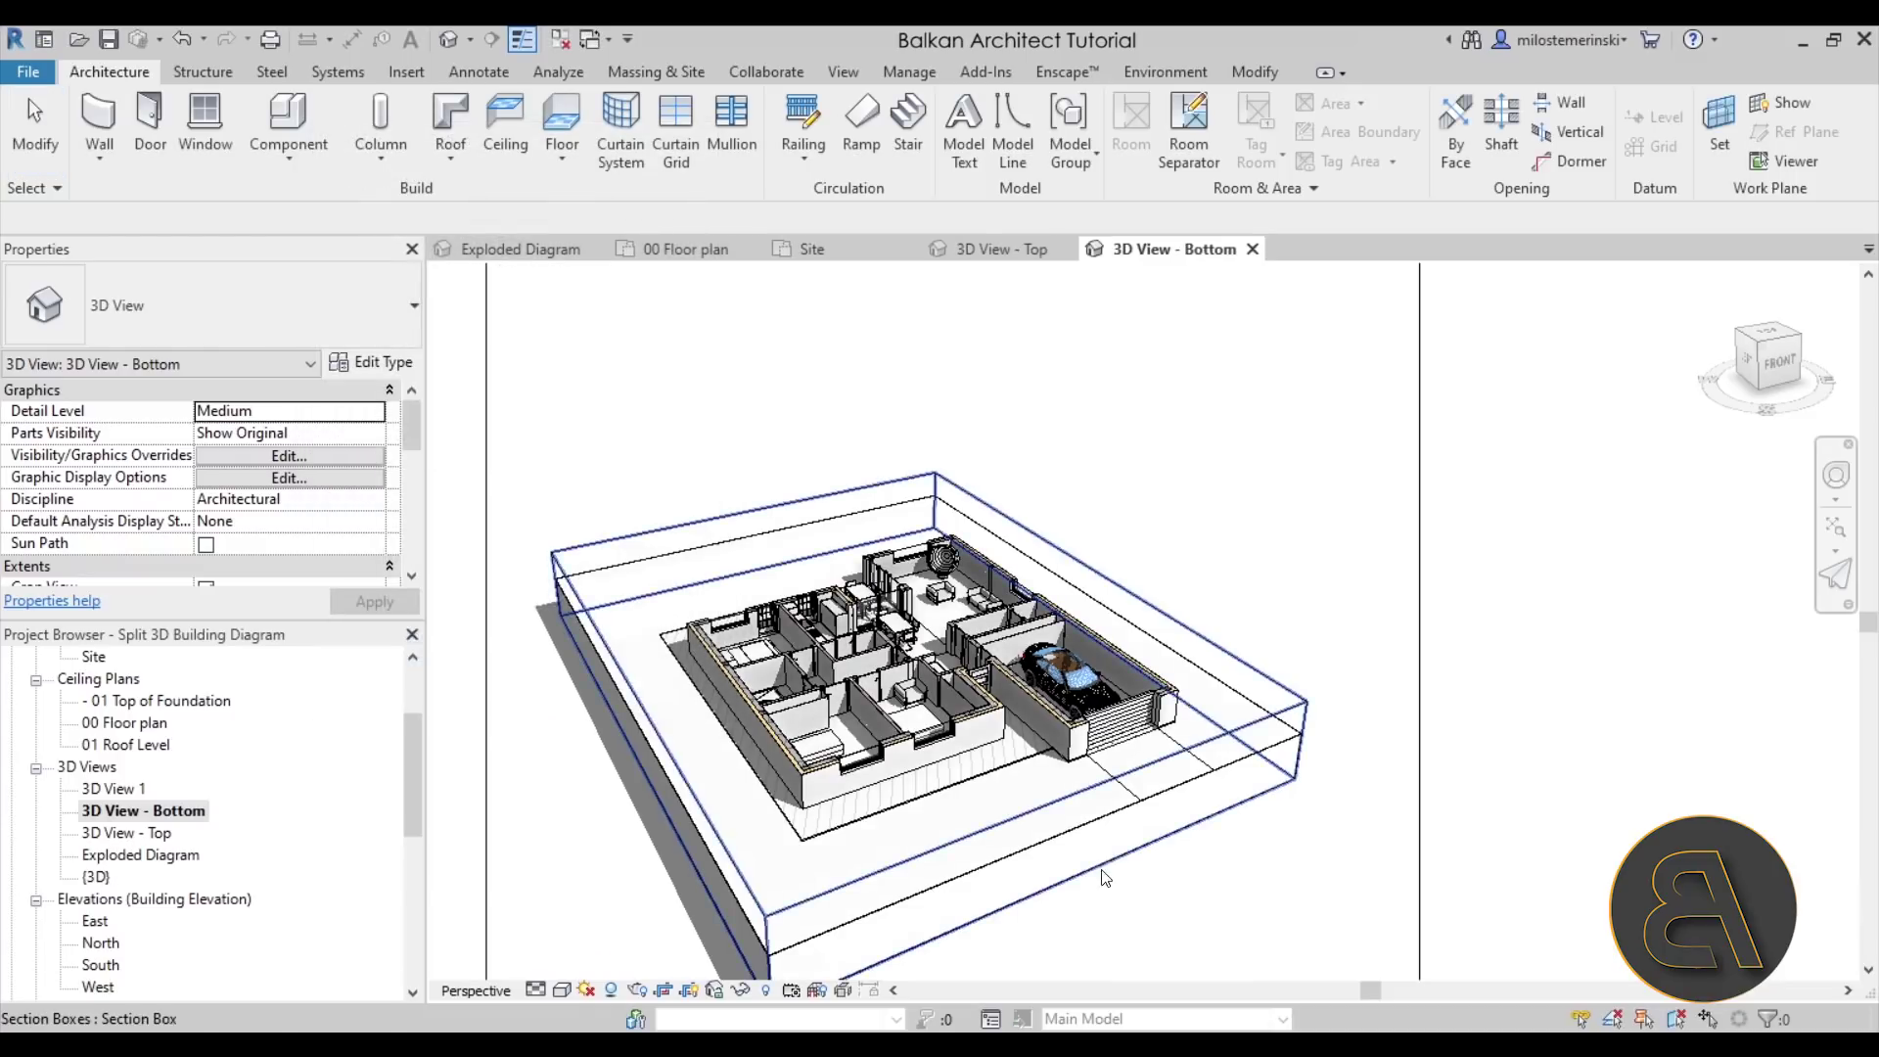
- Hide the car in the garage in this view and fit the whole model on screen
scroll(1059, 667, "up", 8)
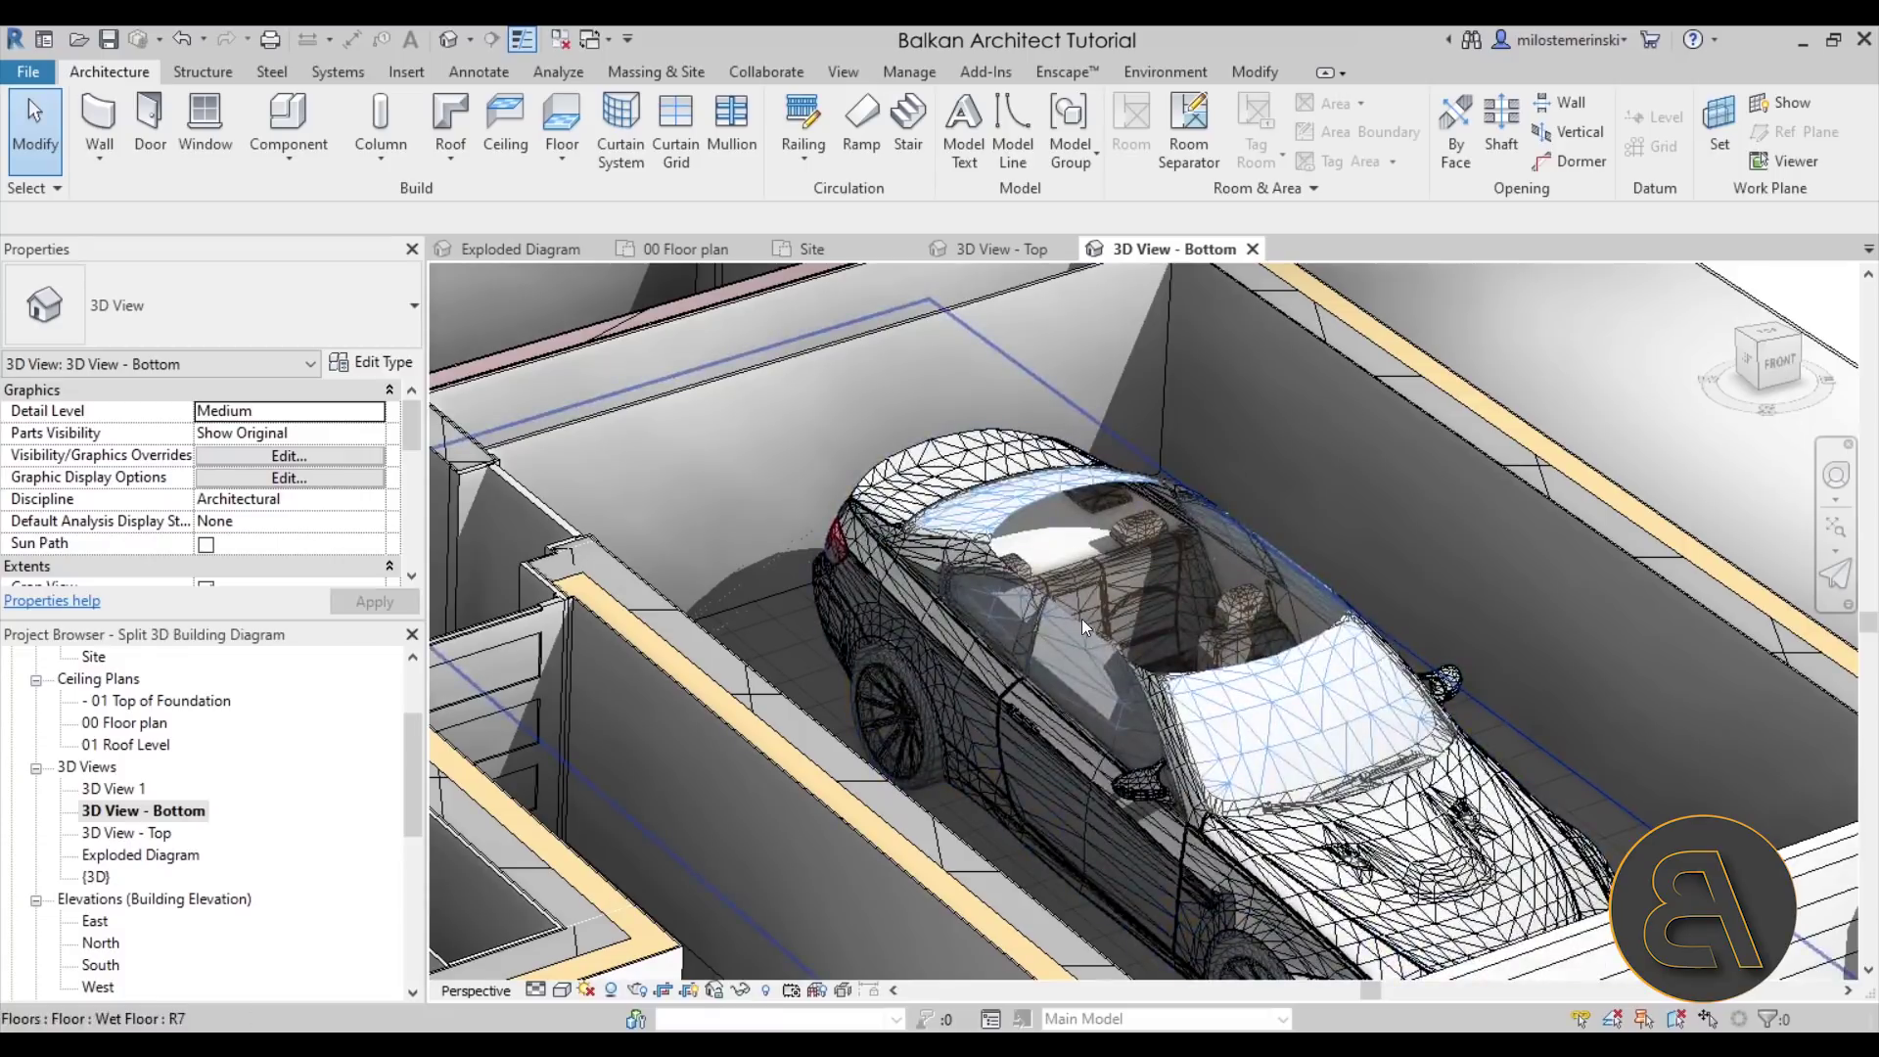
scroll(1057, 607, "down", 7)
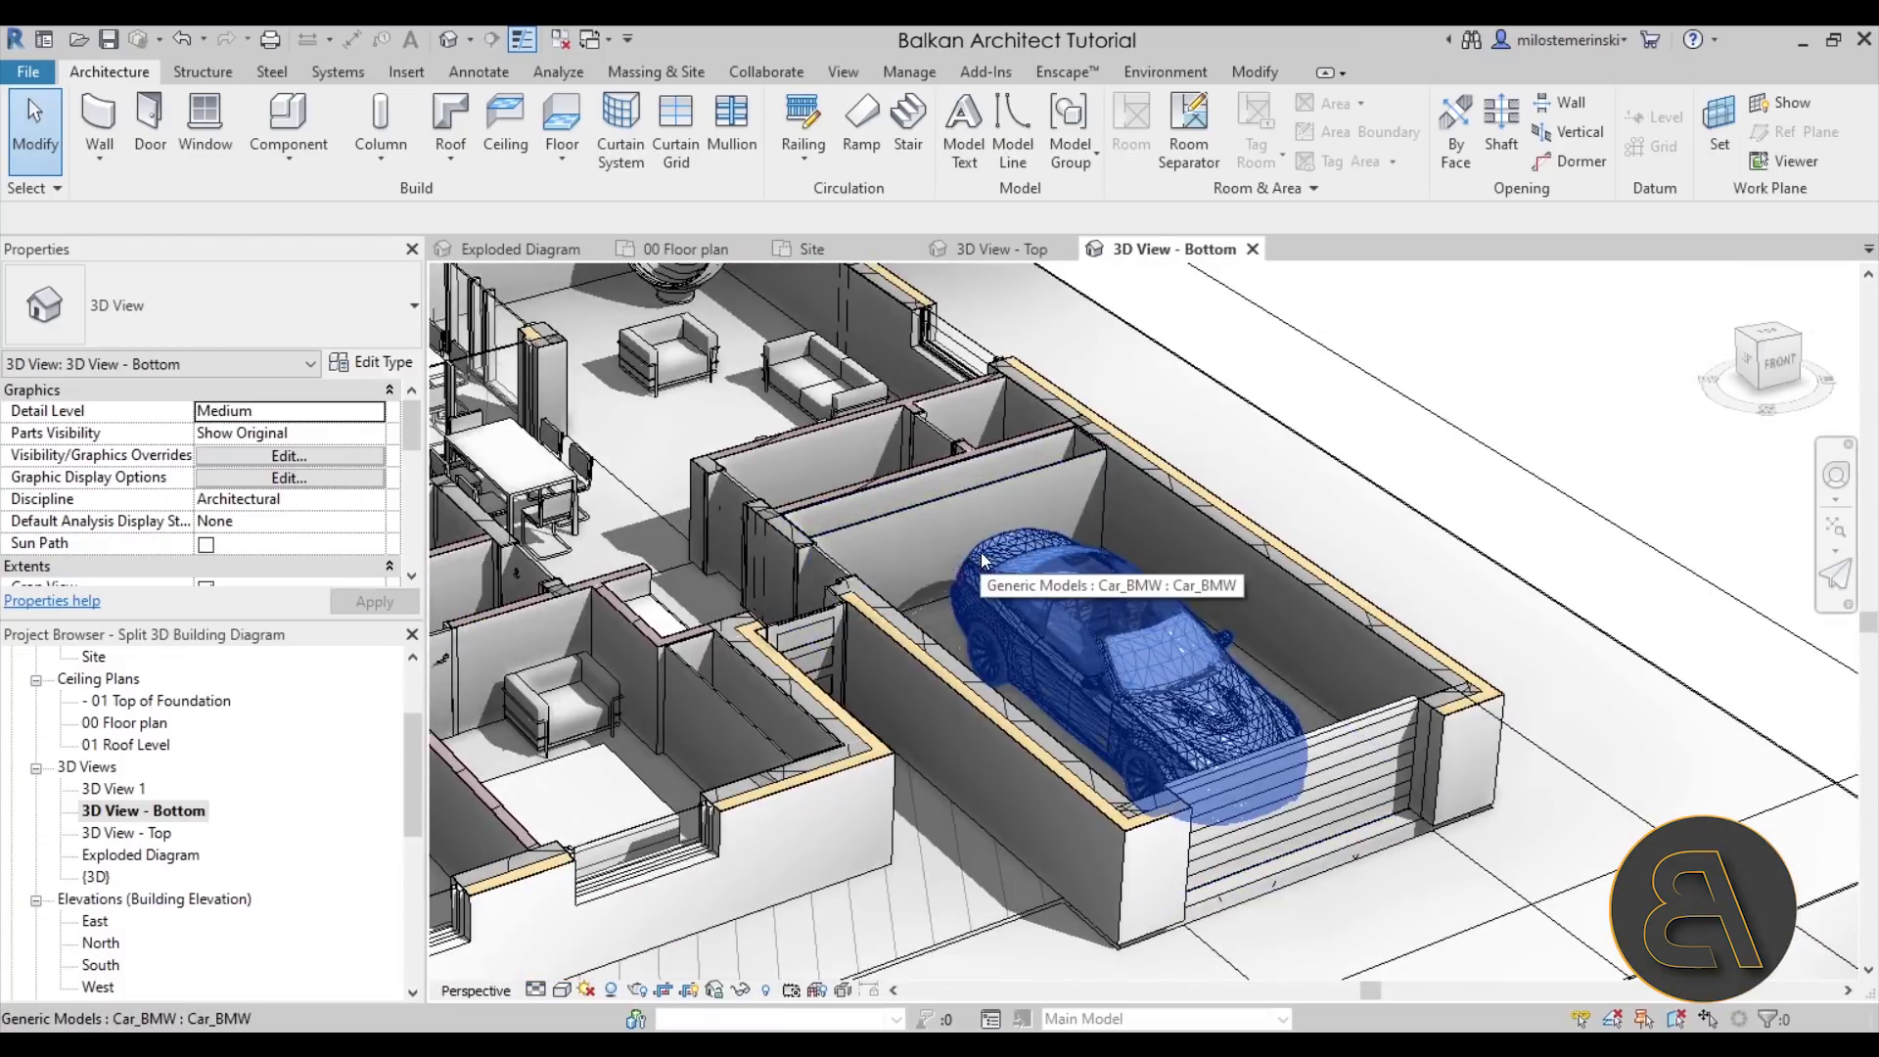
left_click(981, 552)
scroll(1054, 627, "down", 3)
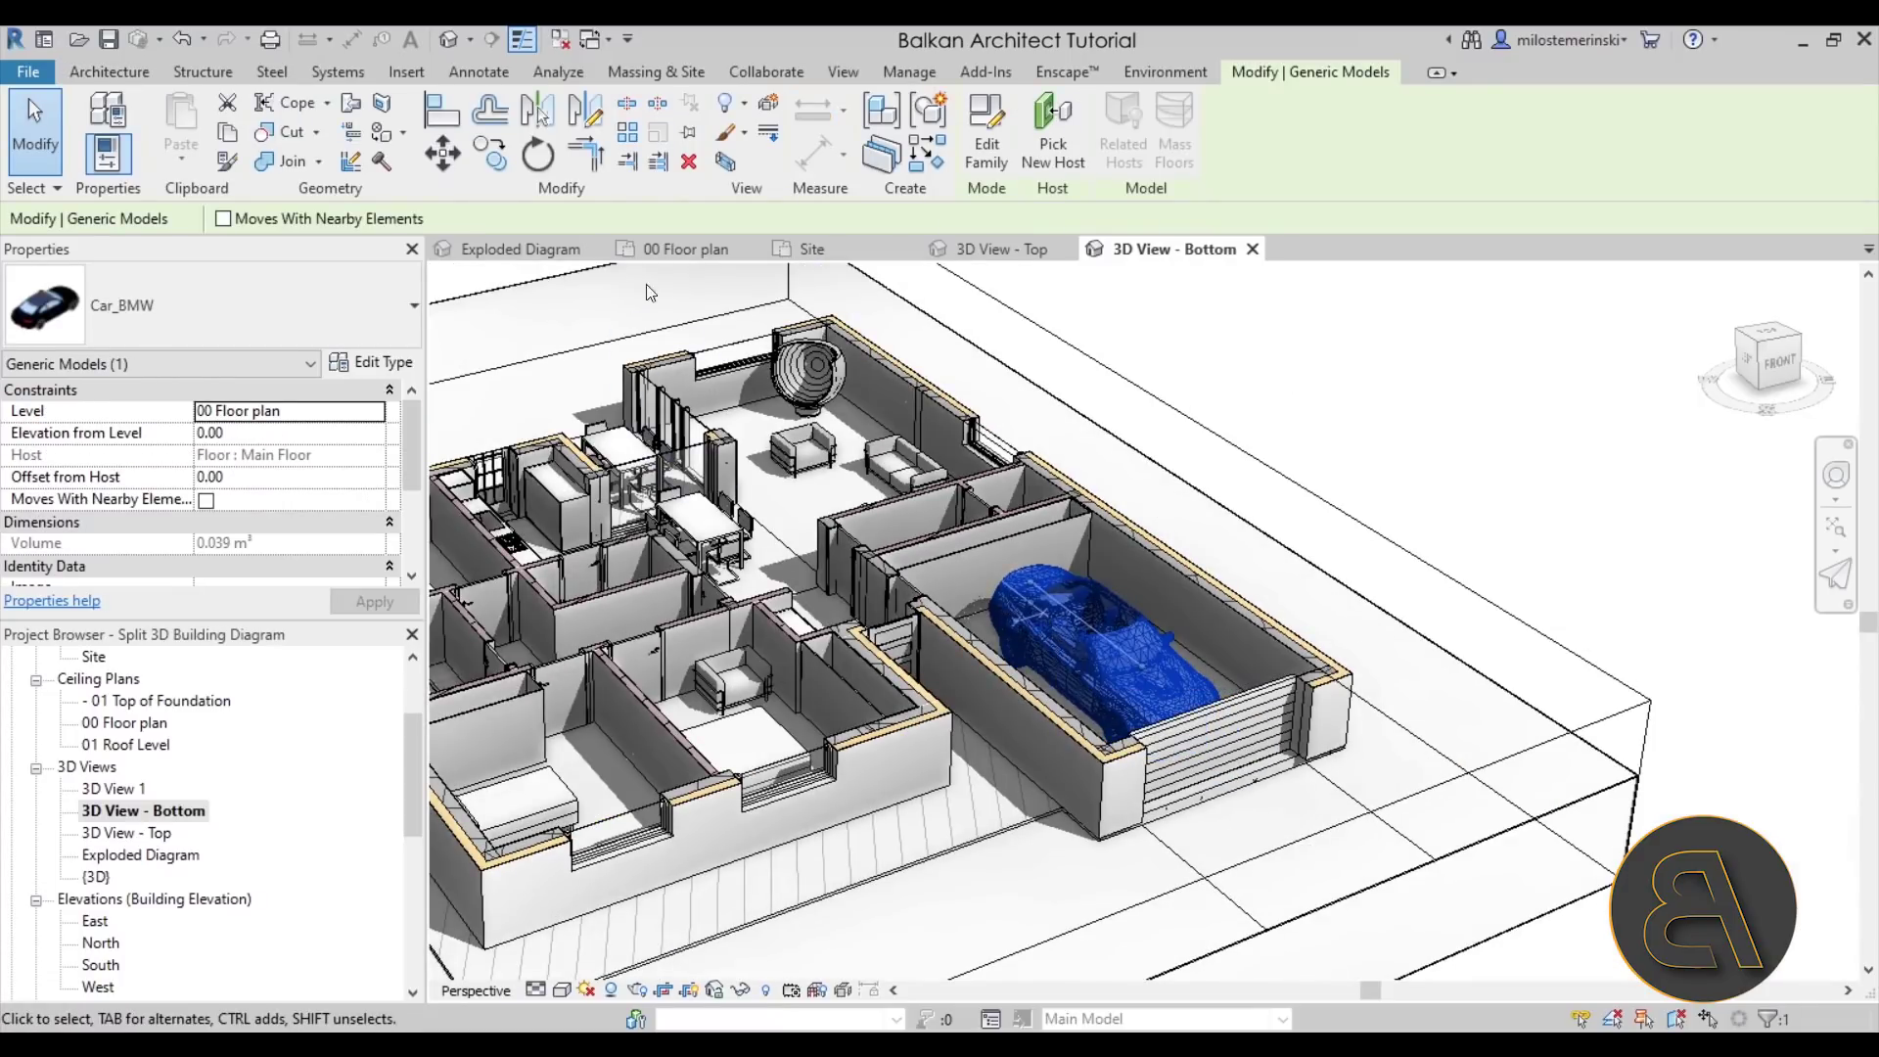
left_click(727, 130)
left_click(783, 152)
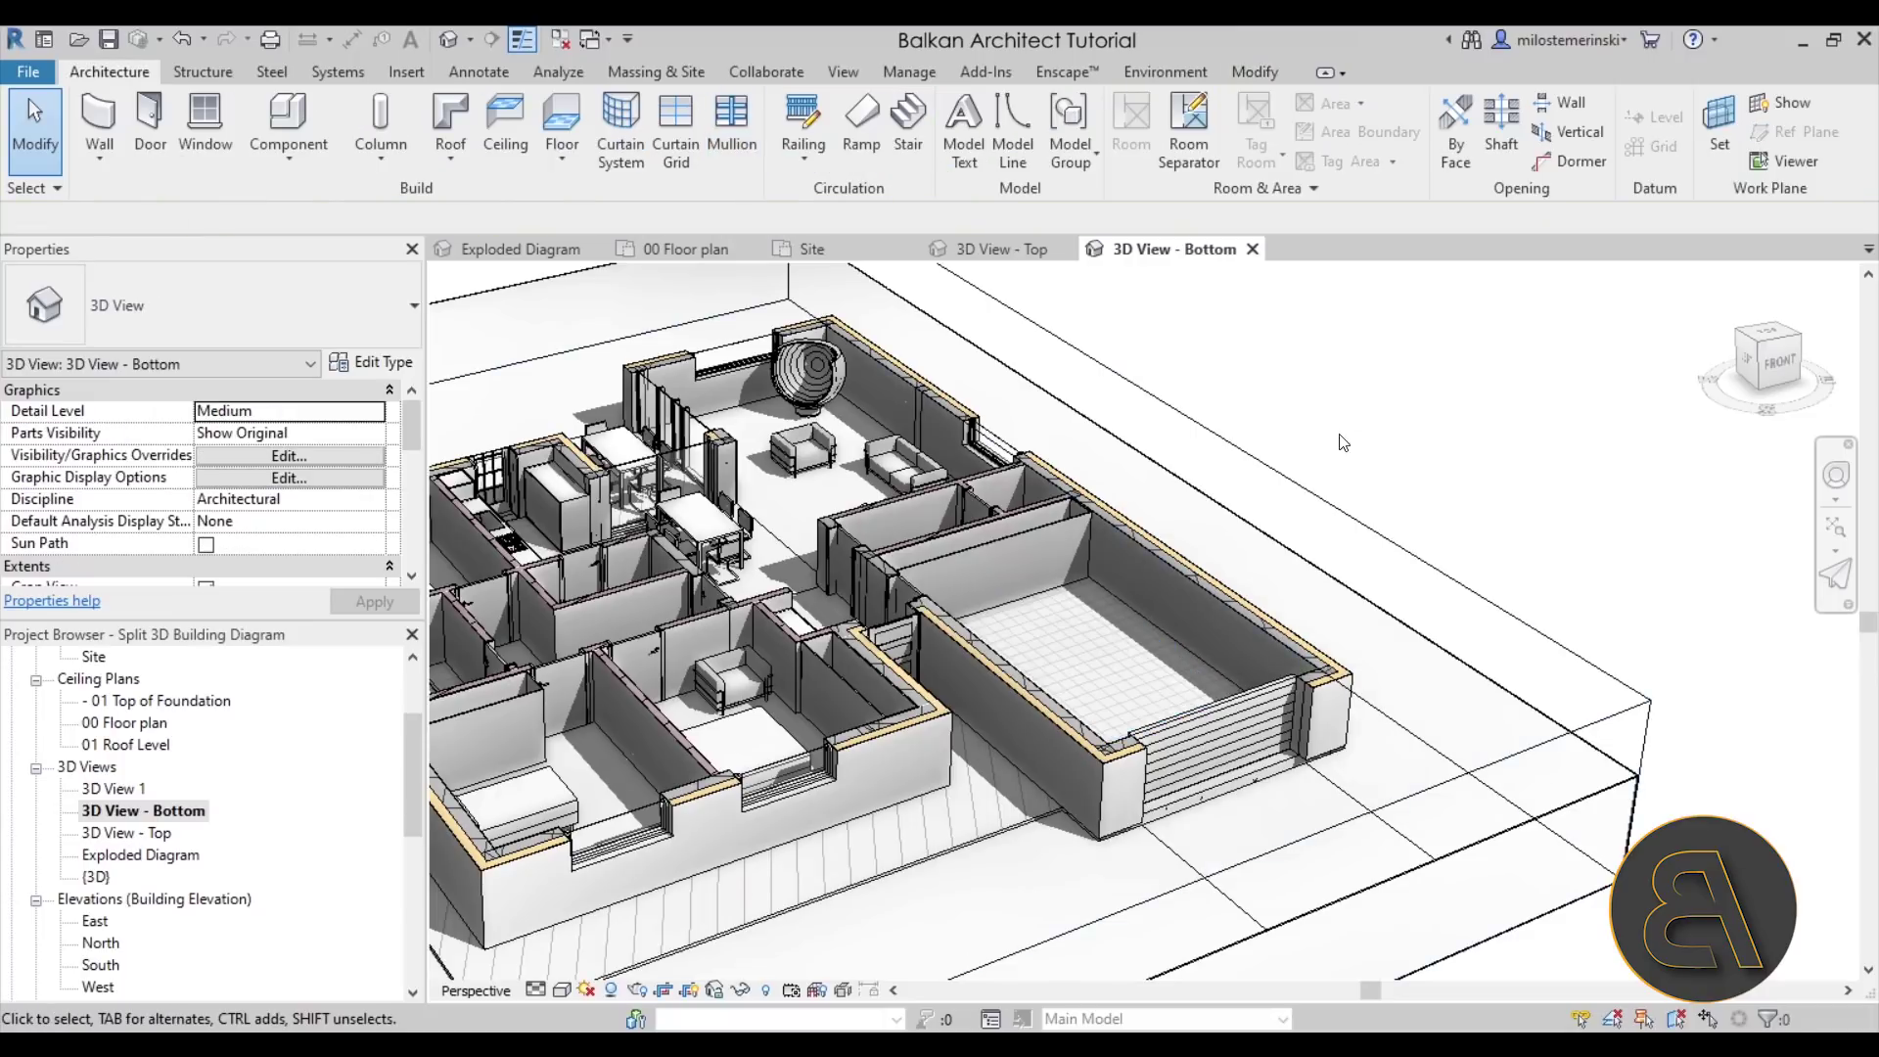
key("z")
key("f")
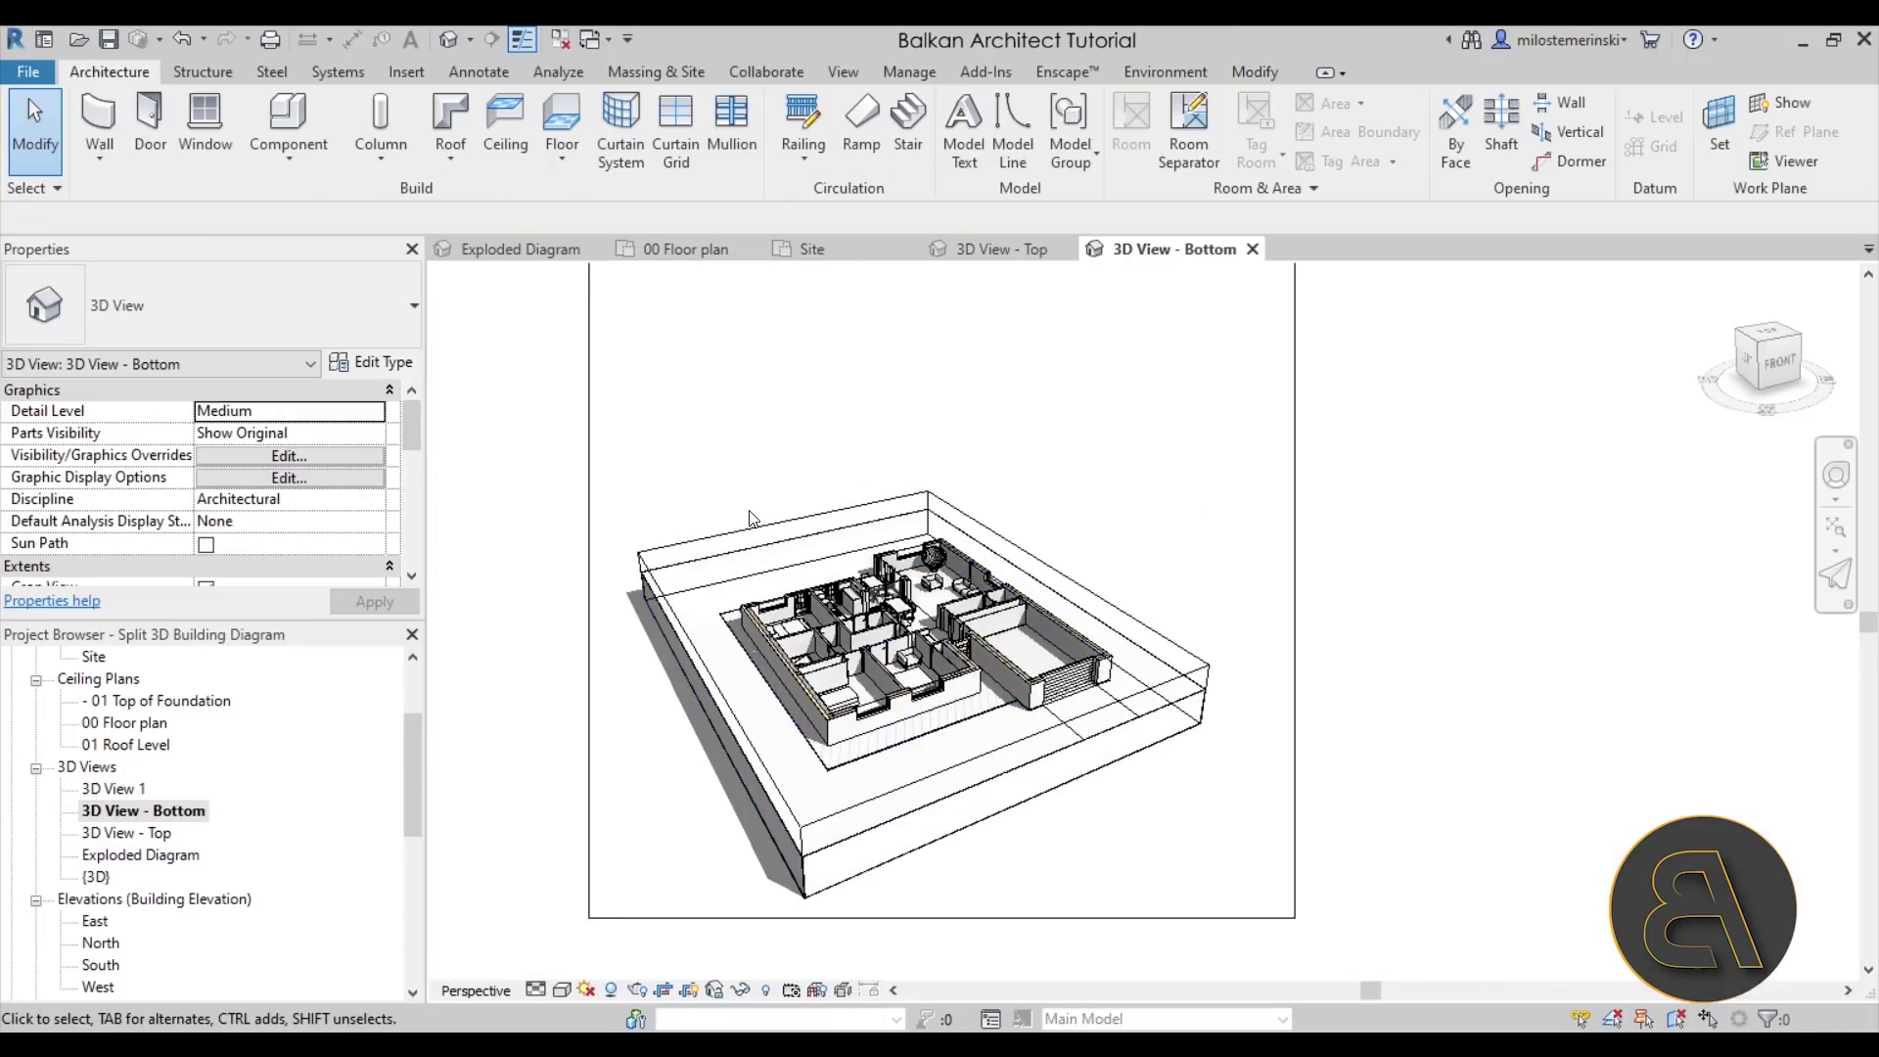
- Open 3D View - Top and create a displacement set from the whole house, leaving out the terrain
double_click(128, 833)
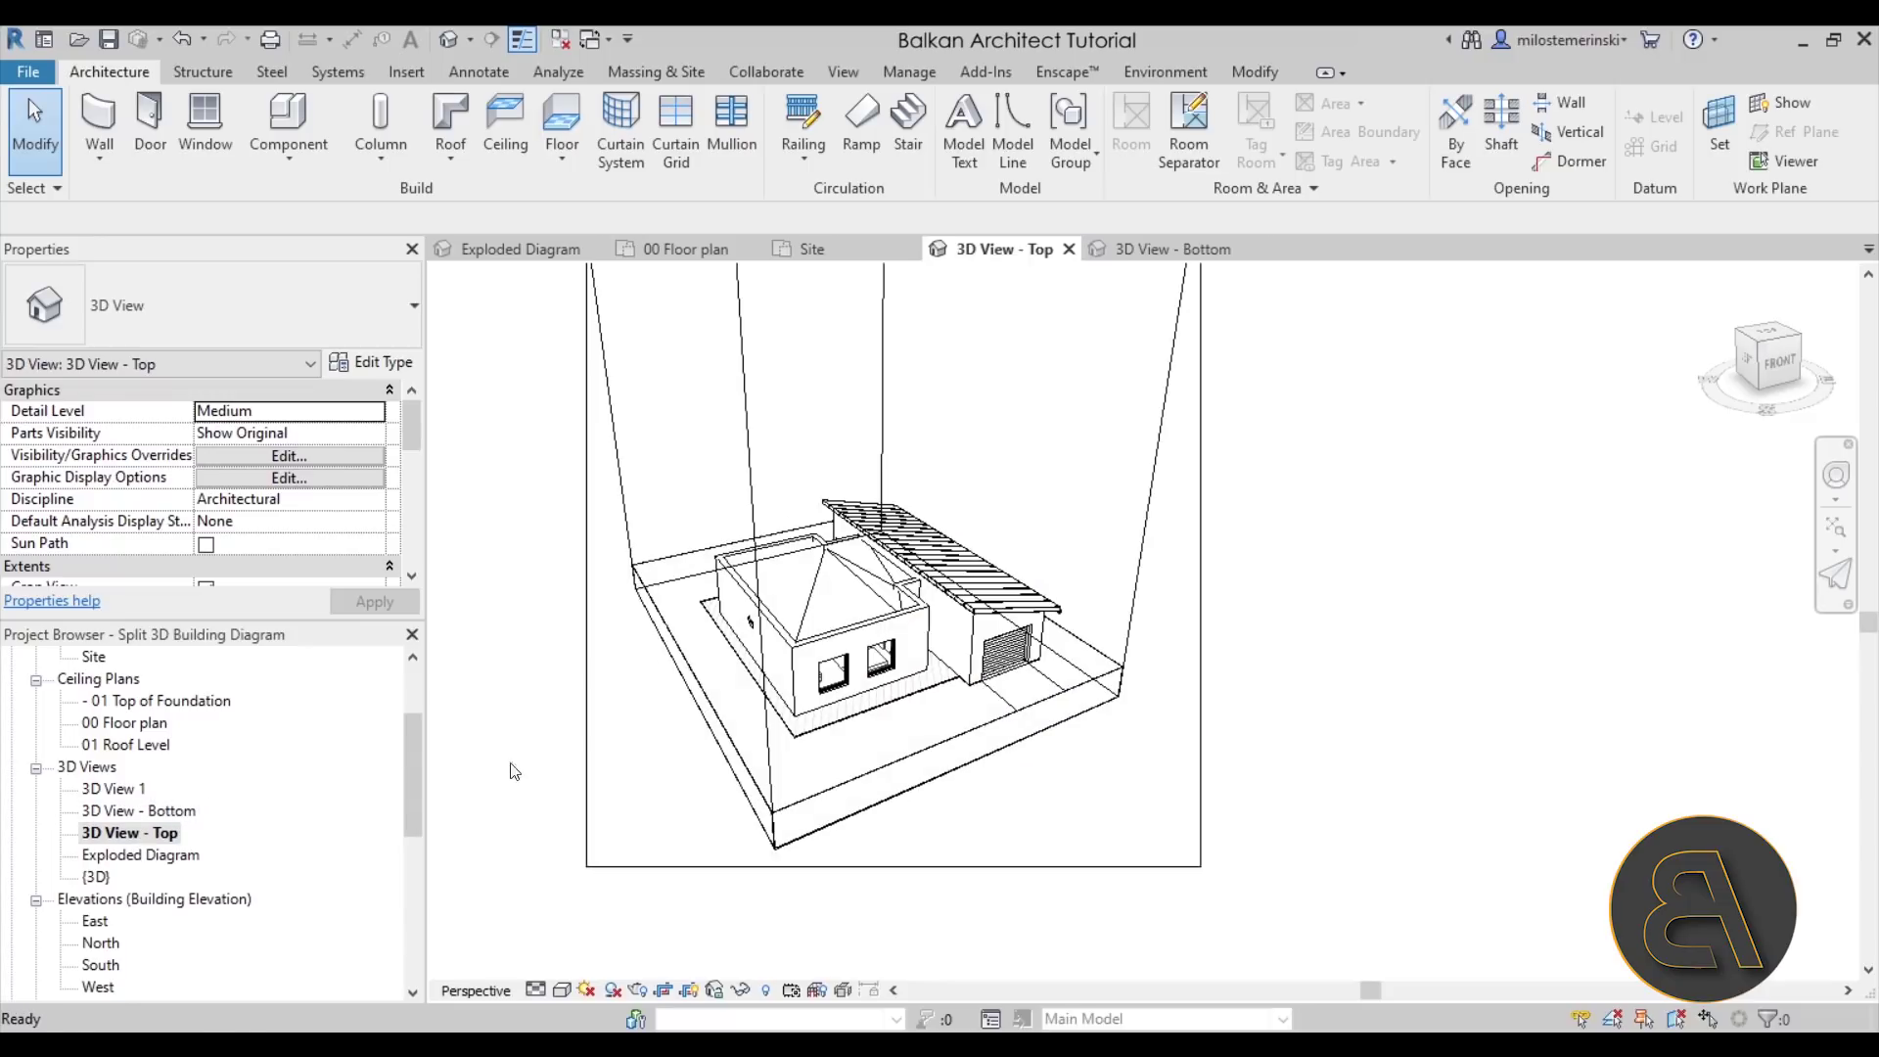
scroll(842, 675, "down", 2)
middle_click_drag(841, 675, 874, 706)
scroll(839, 653, "up", 2)
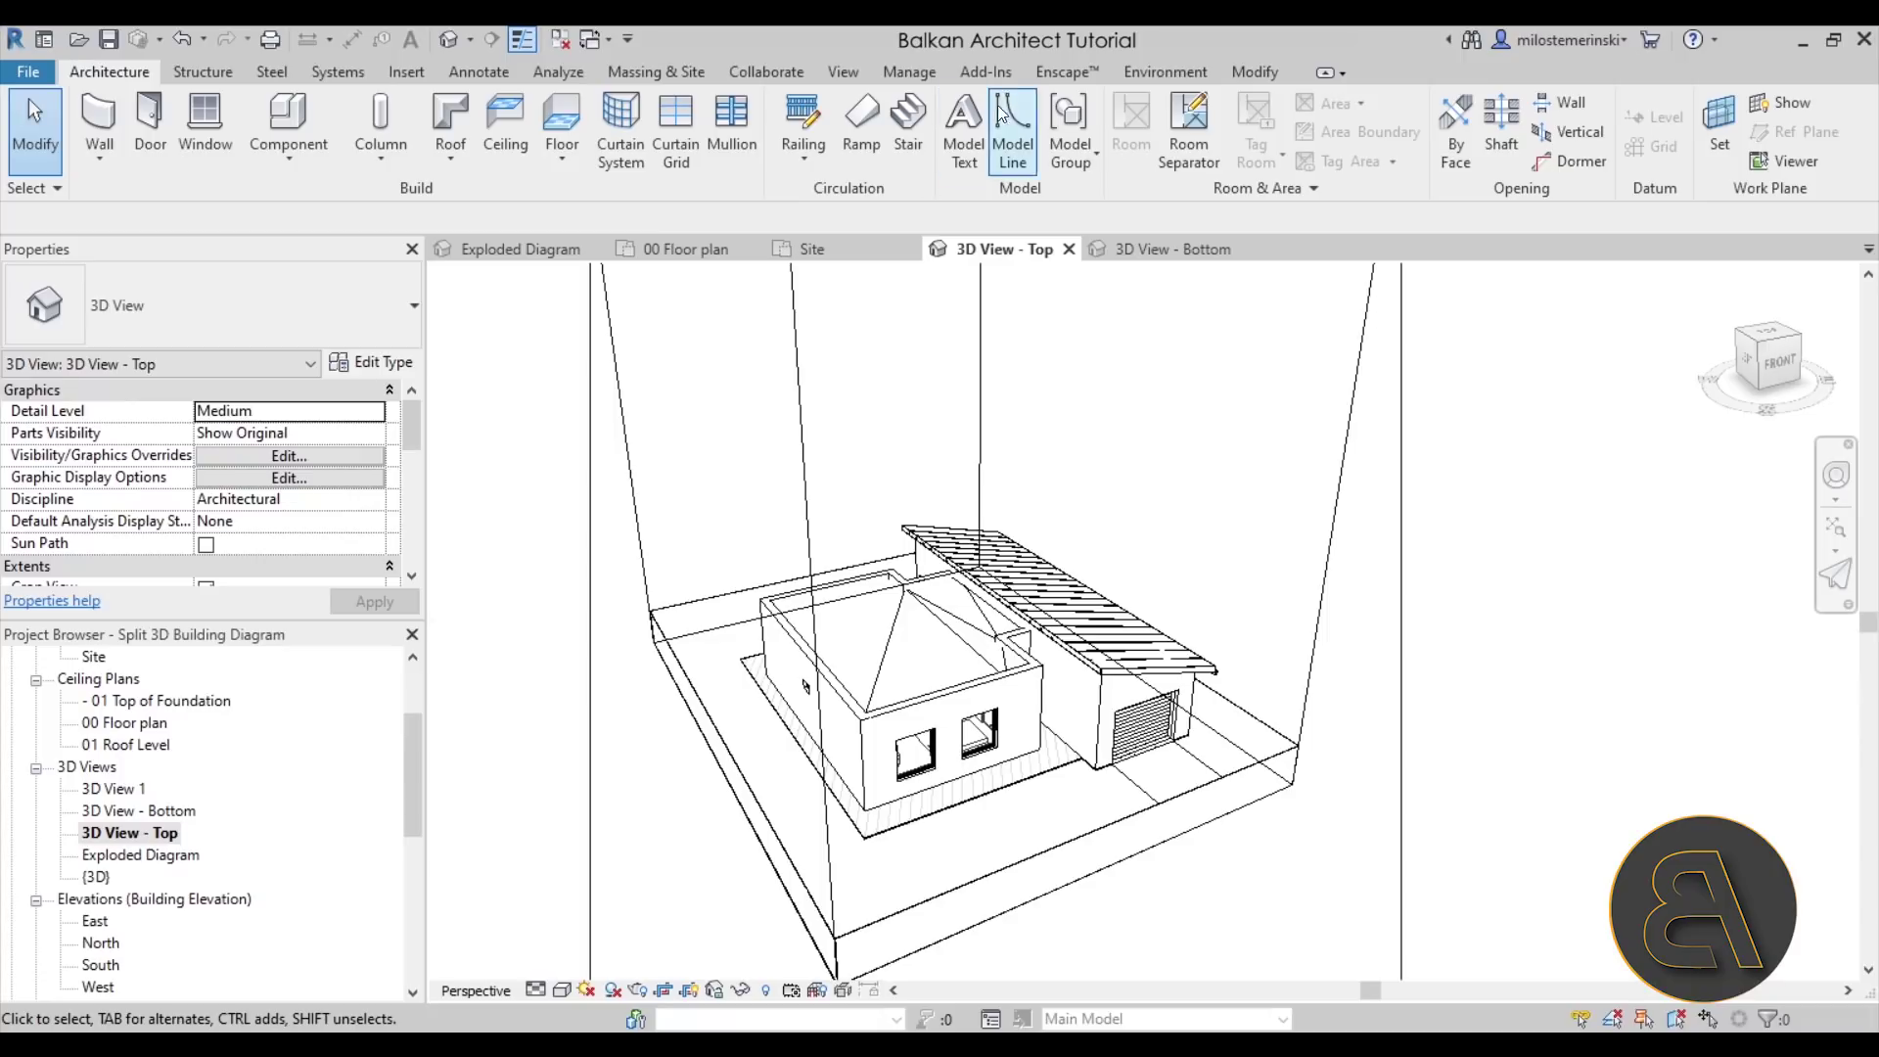
left_click(1252, 75)
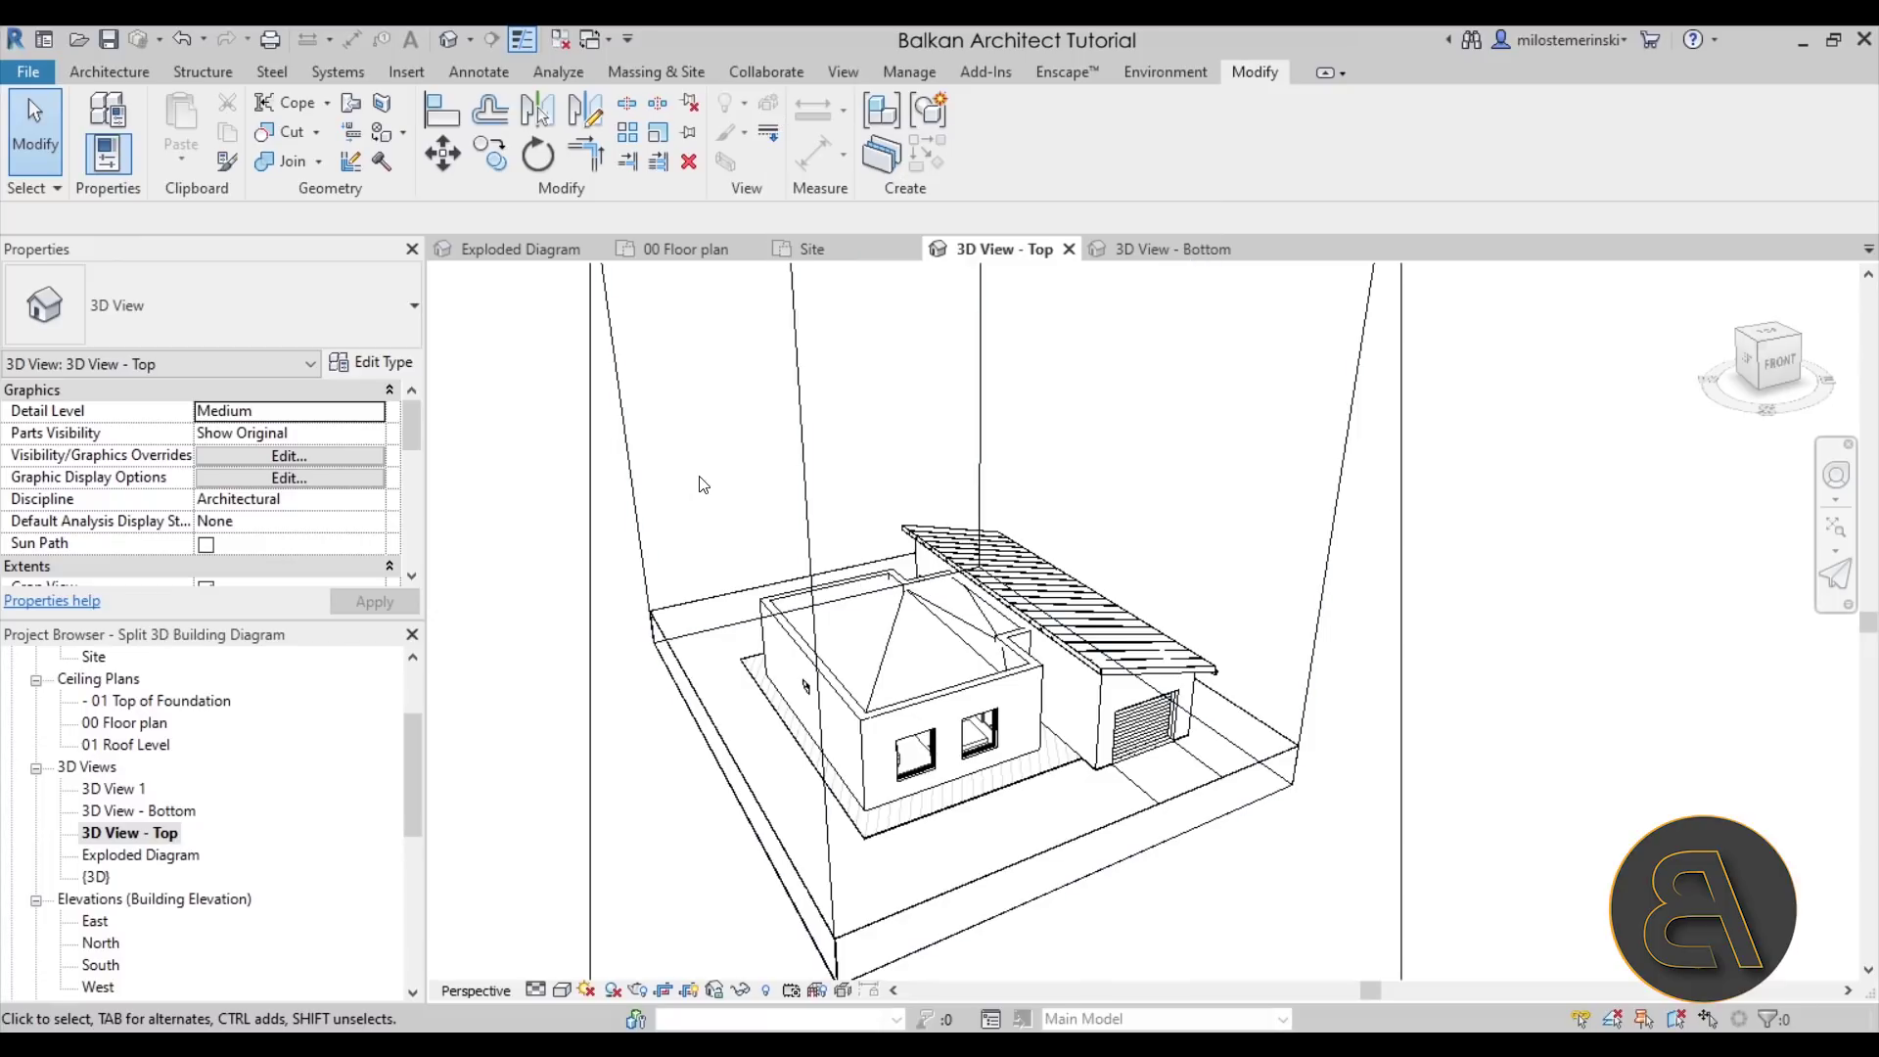
left_click_drag(652, 350, 1218, 870)
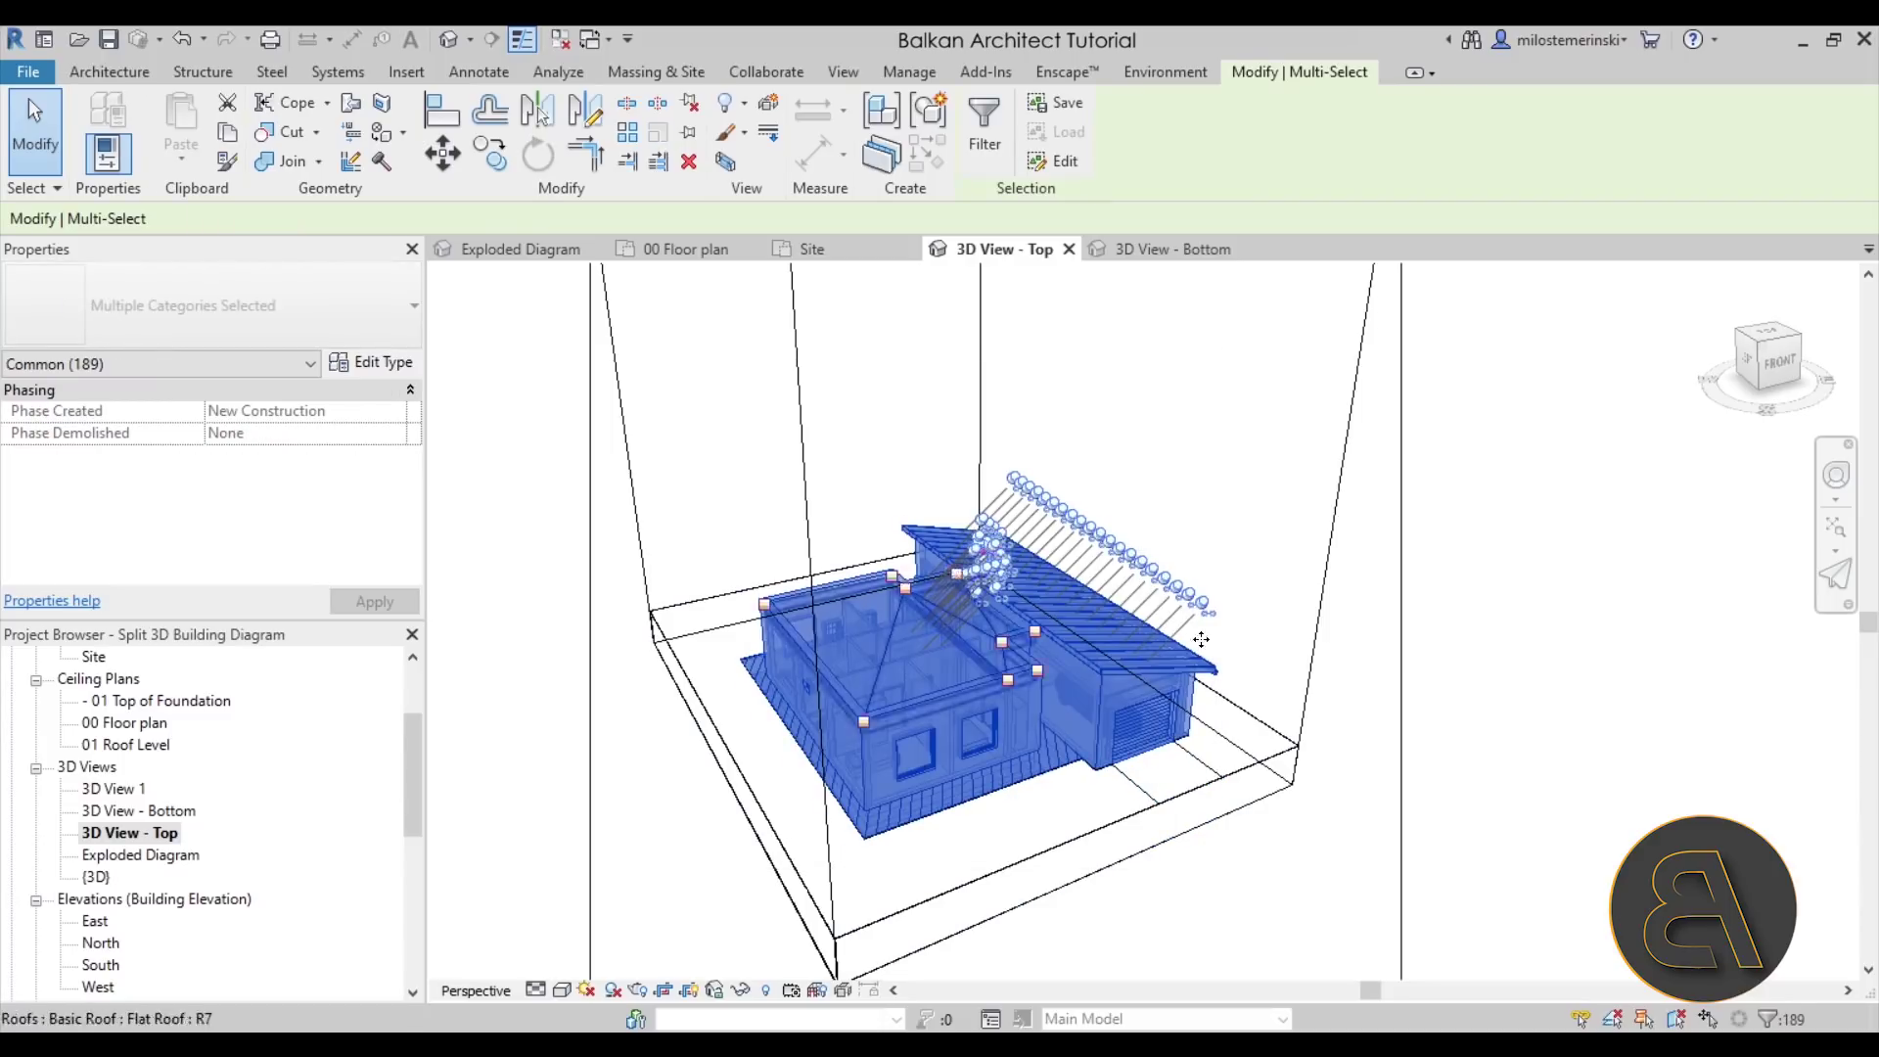
left_click(777, 111)
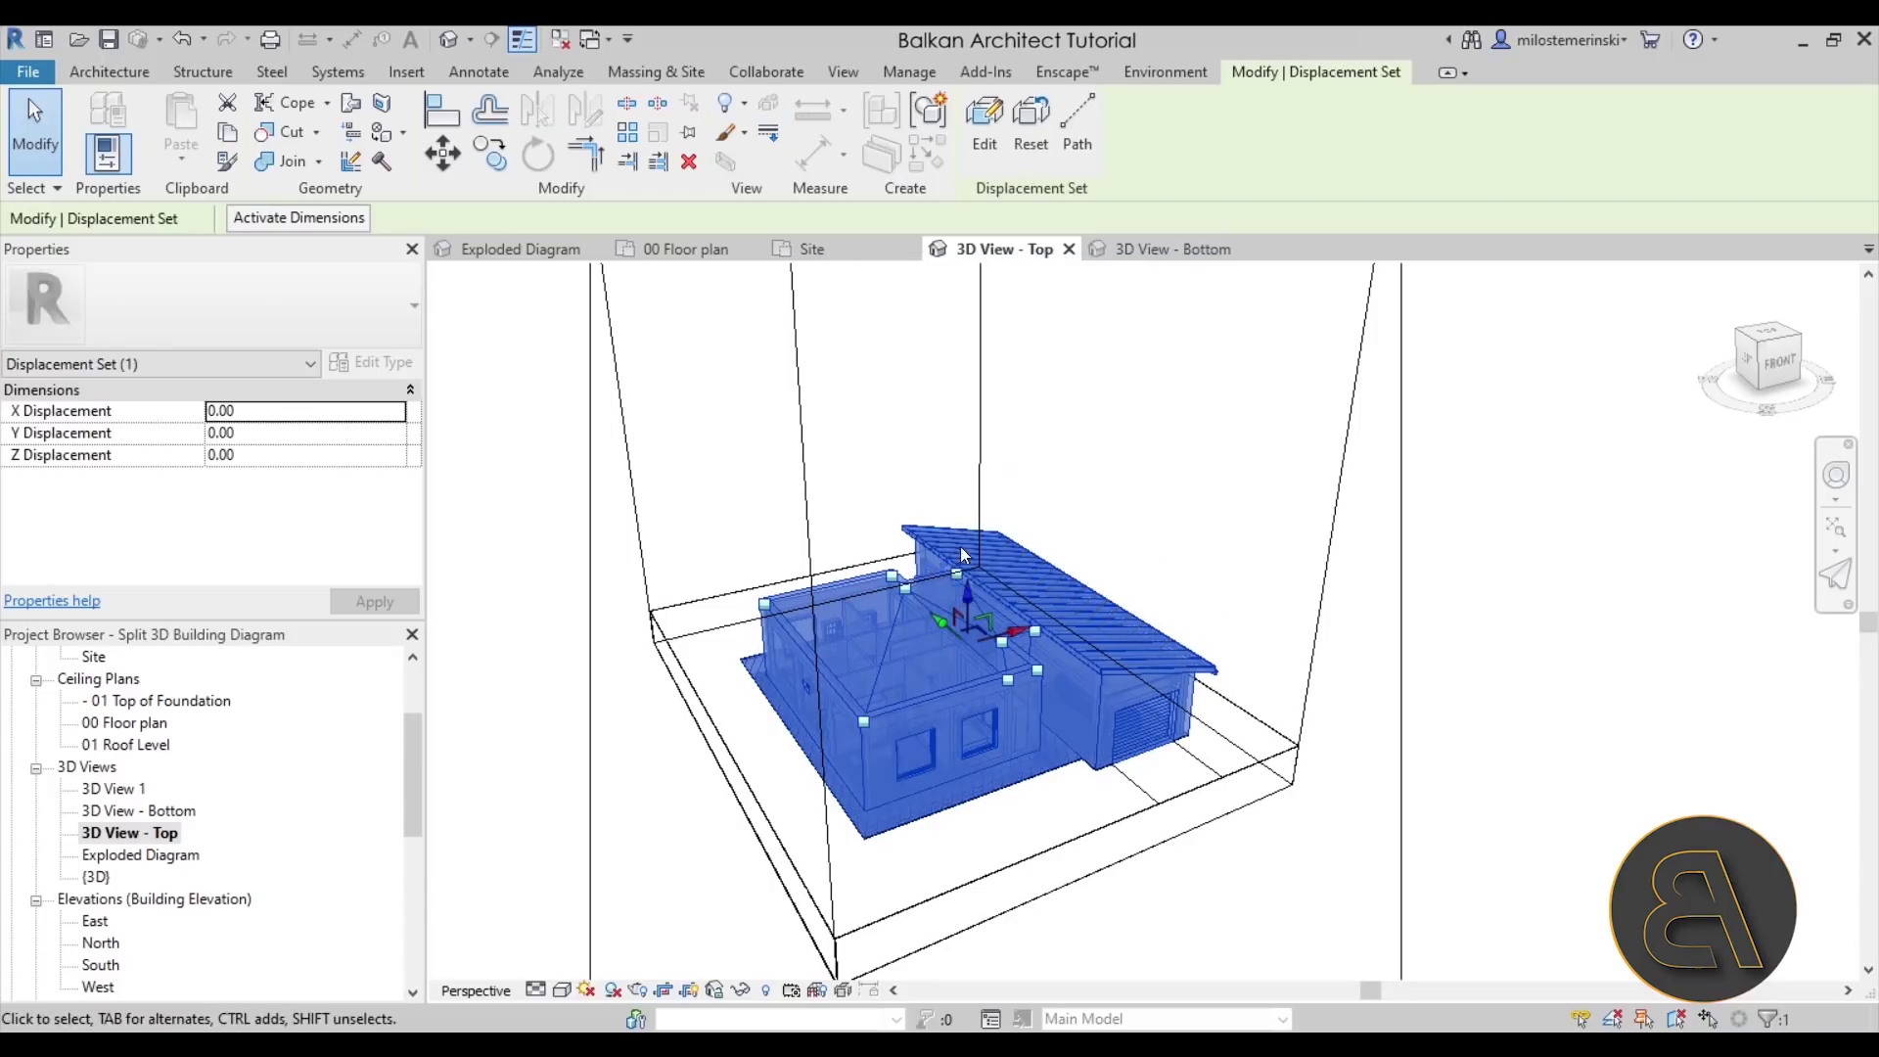
- Raise the displaced house about 1099 along Z above the site and deselect it
left_click_drag(970, 585, 973, 339)
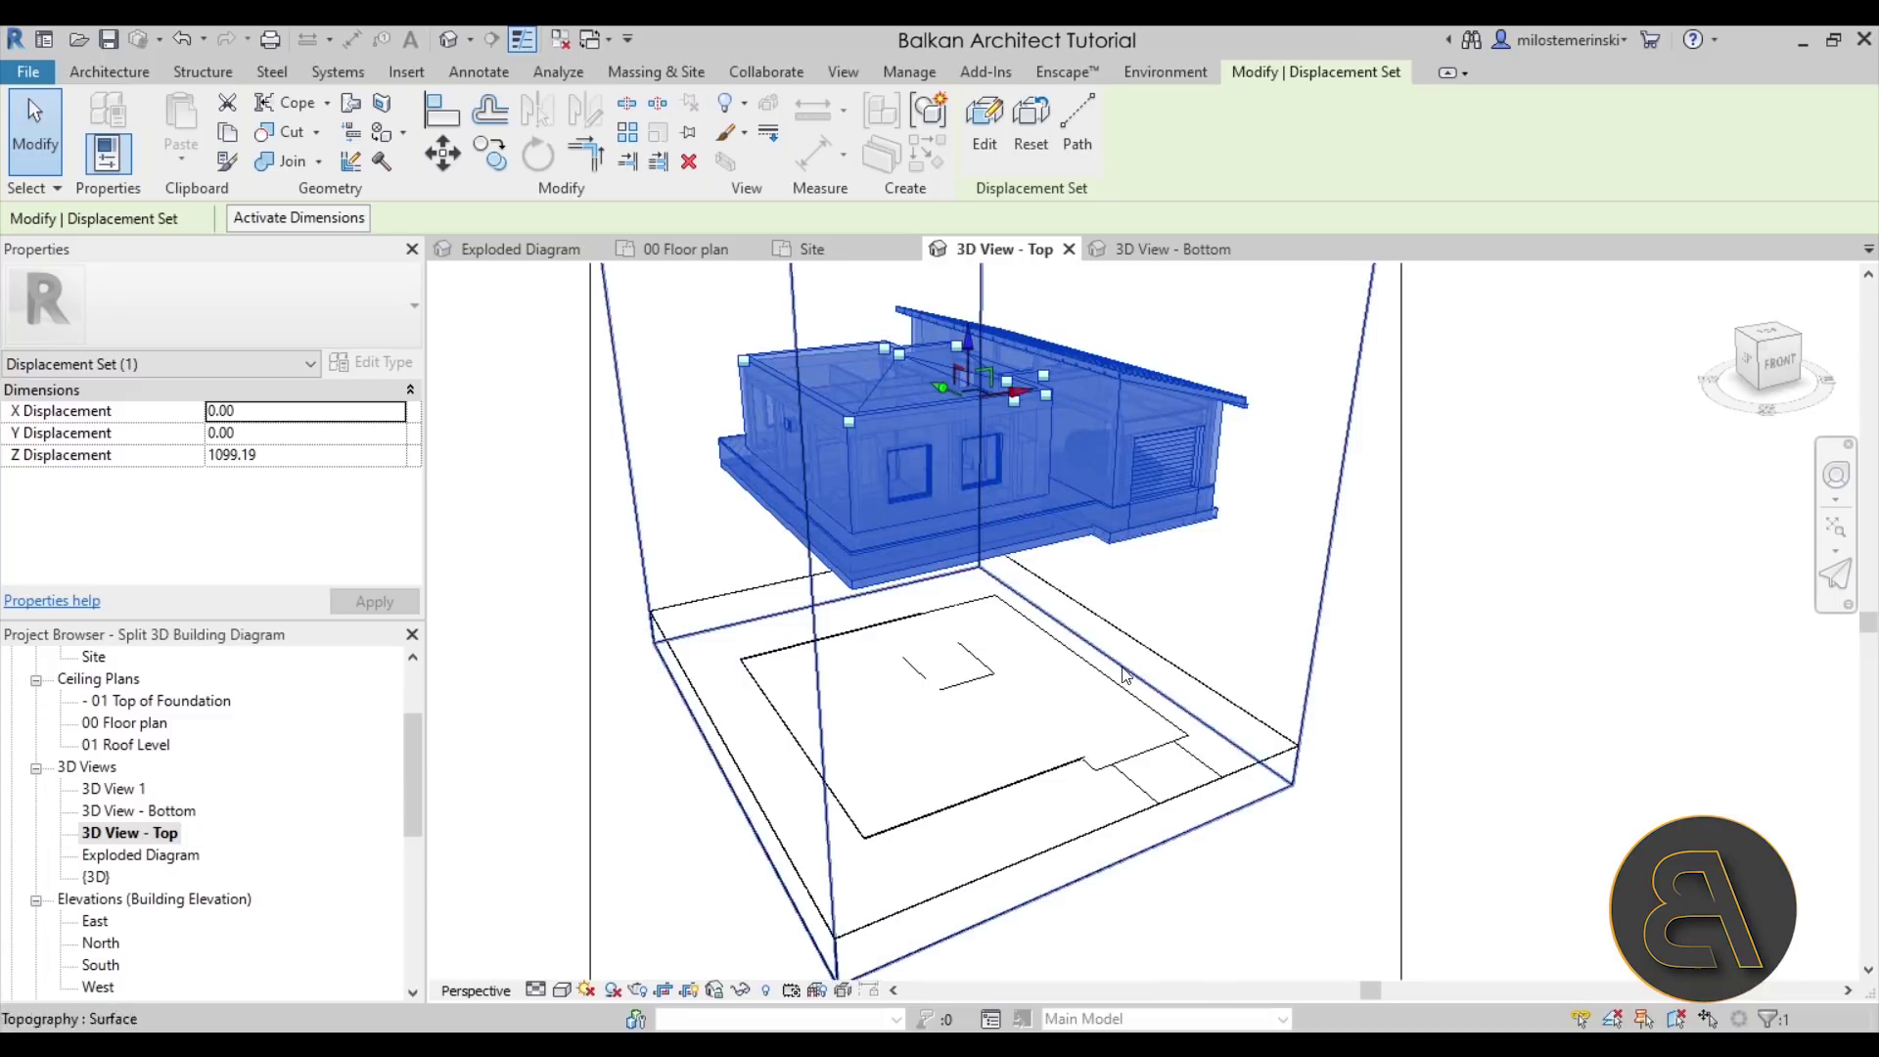
scroll(1005, 611, "down", 2)
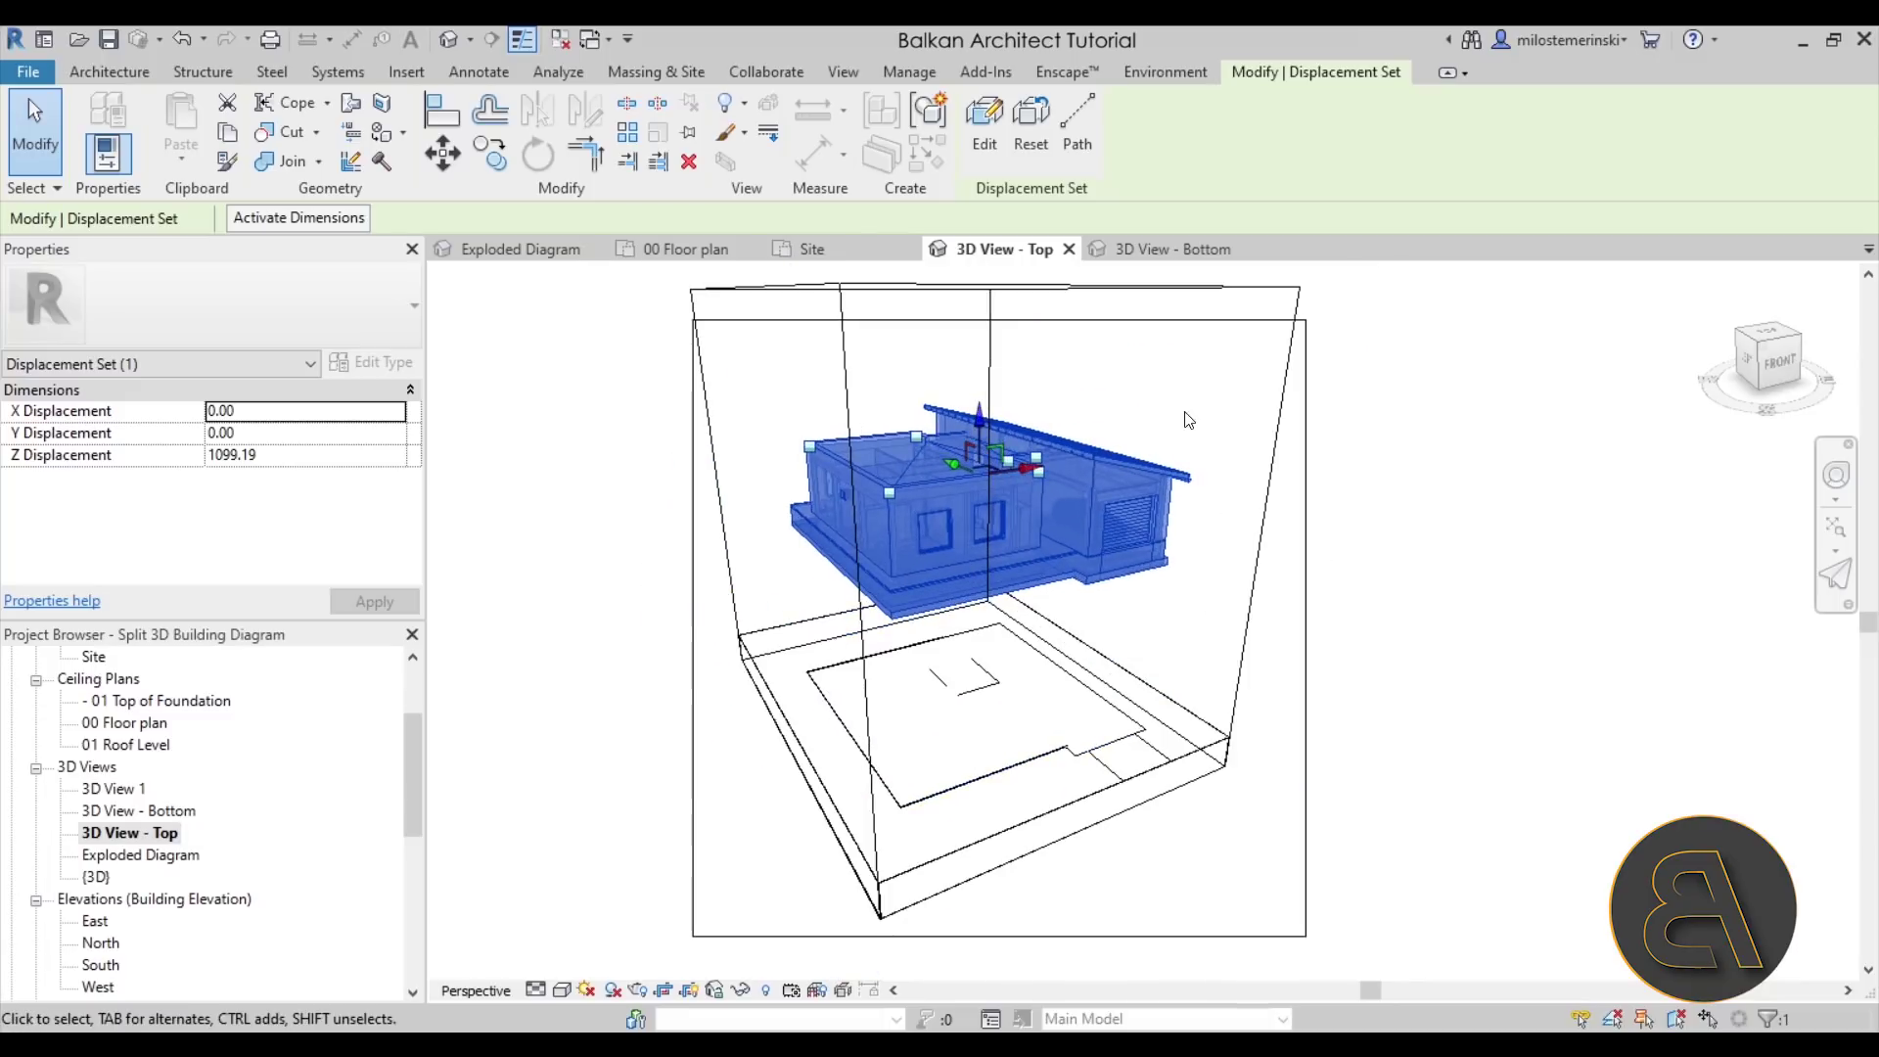
scroll(1010, 423, "up", 2)
scroll(980, 442, "up", 3)
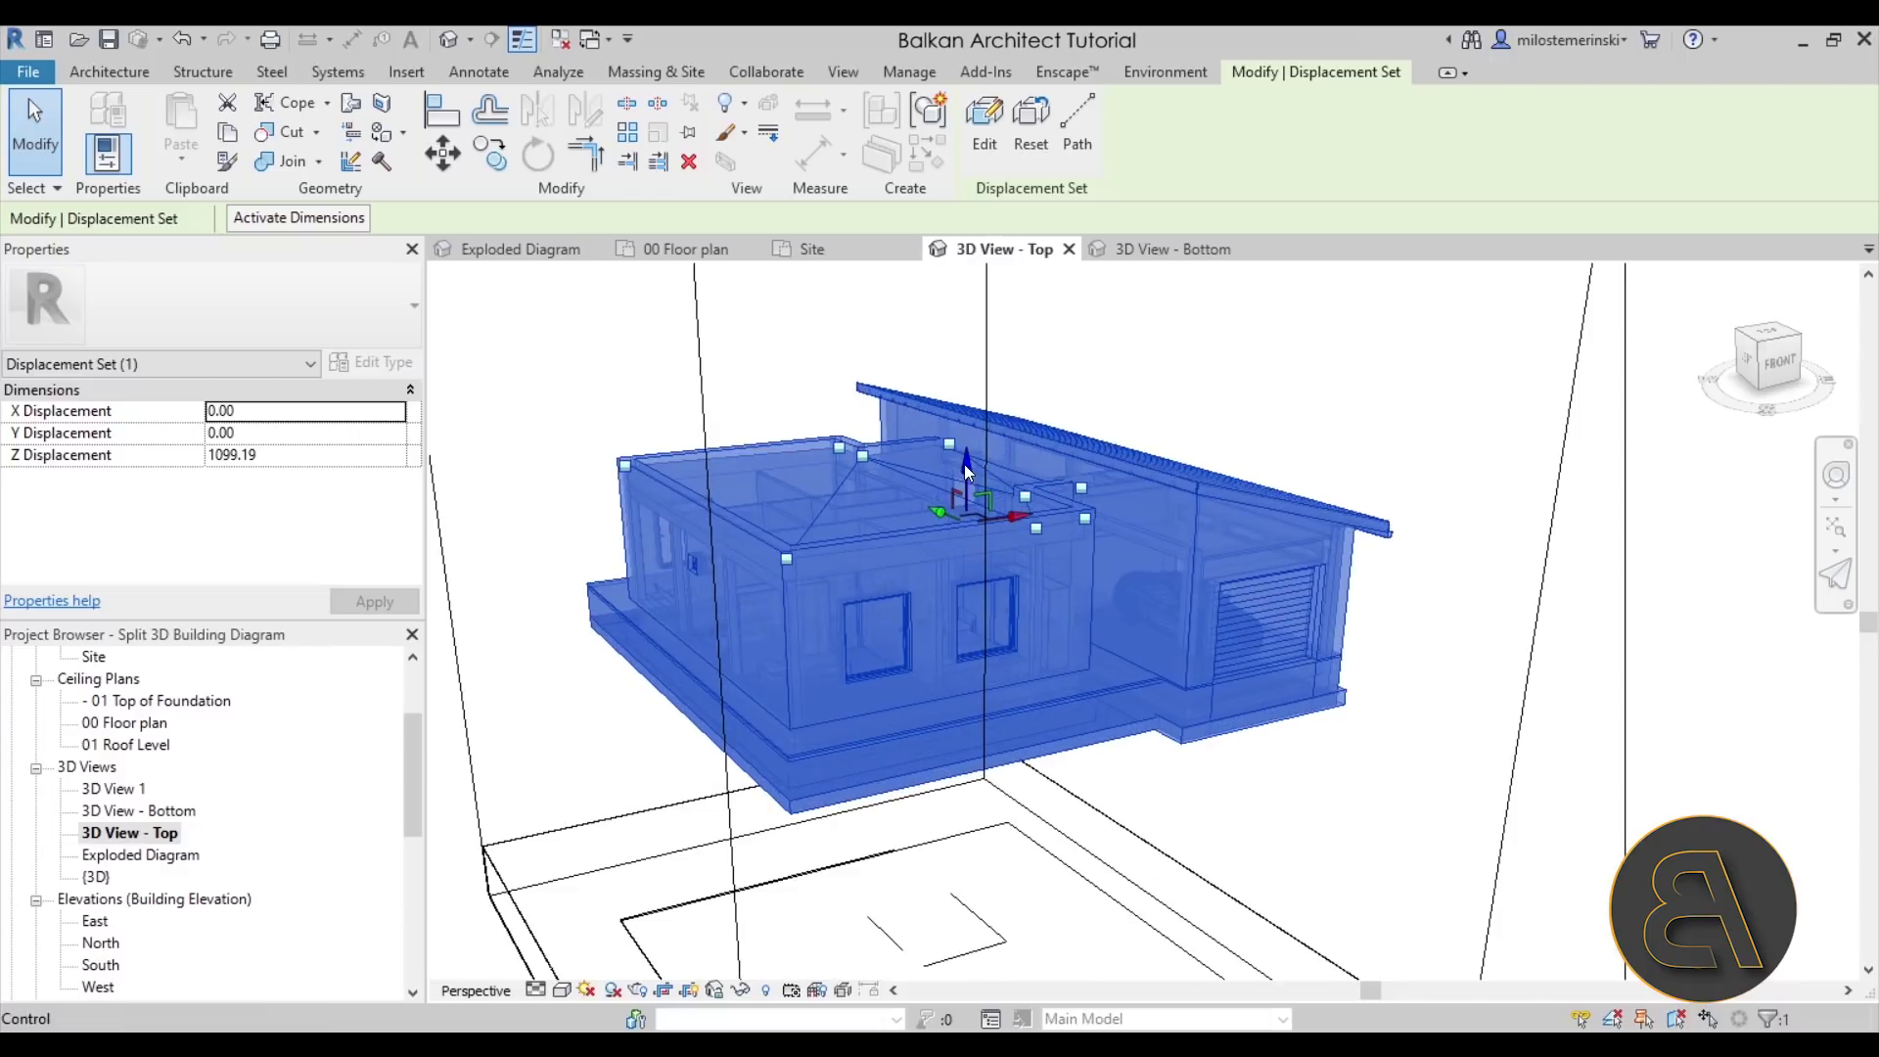
key("Escape")
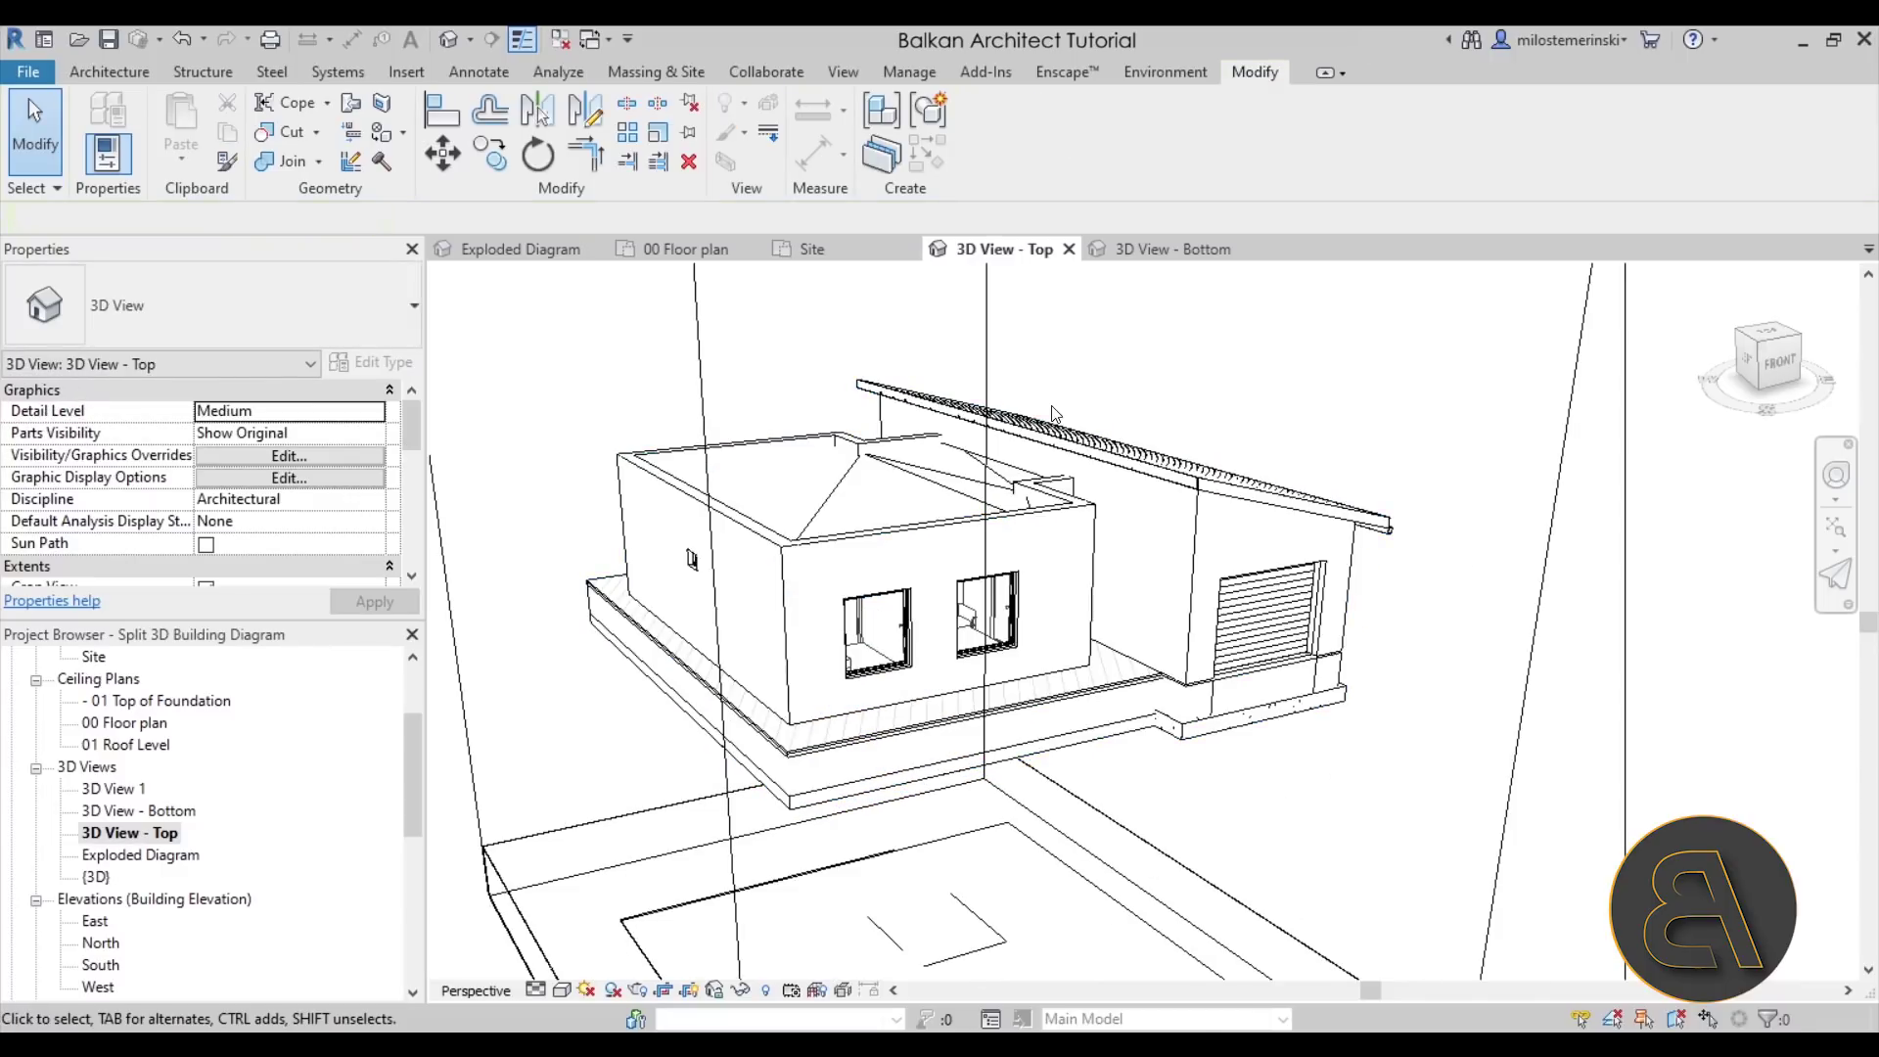
- Select the section box and raise its bottom face to cut away the terrain and the lower part of the displaced house
scroll(1321, 553, "down", 3)
left_click(1308, 555)
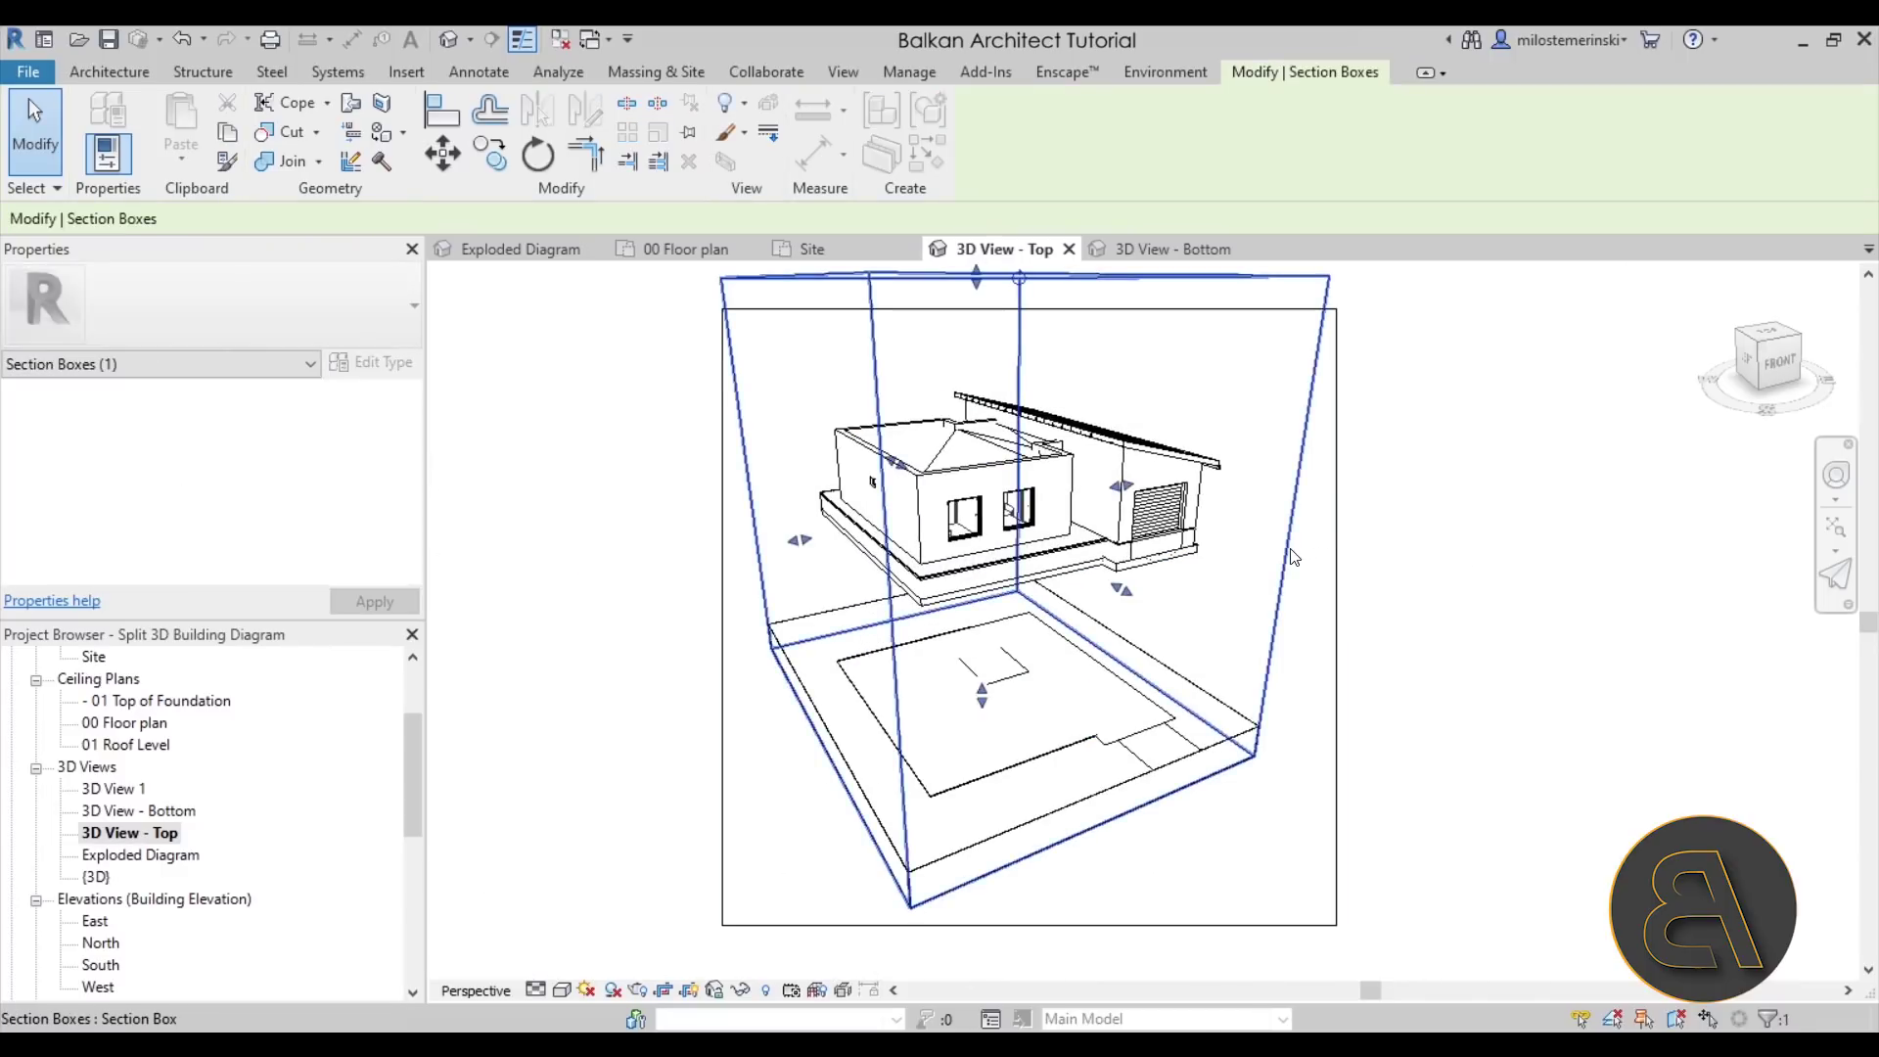
left_click_drag(981, 693, 982, 651)
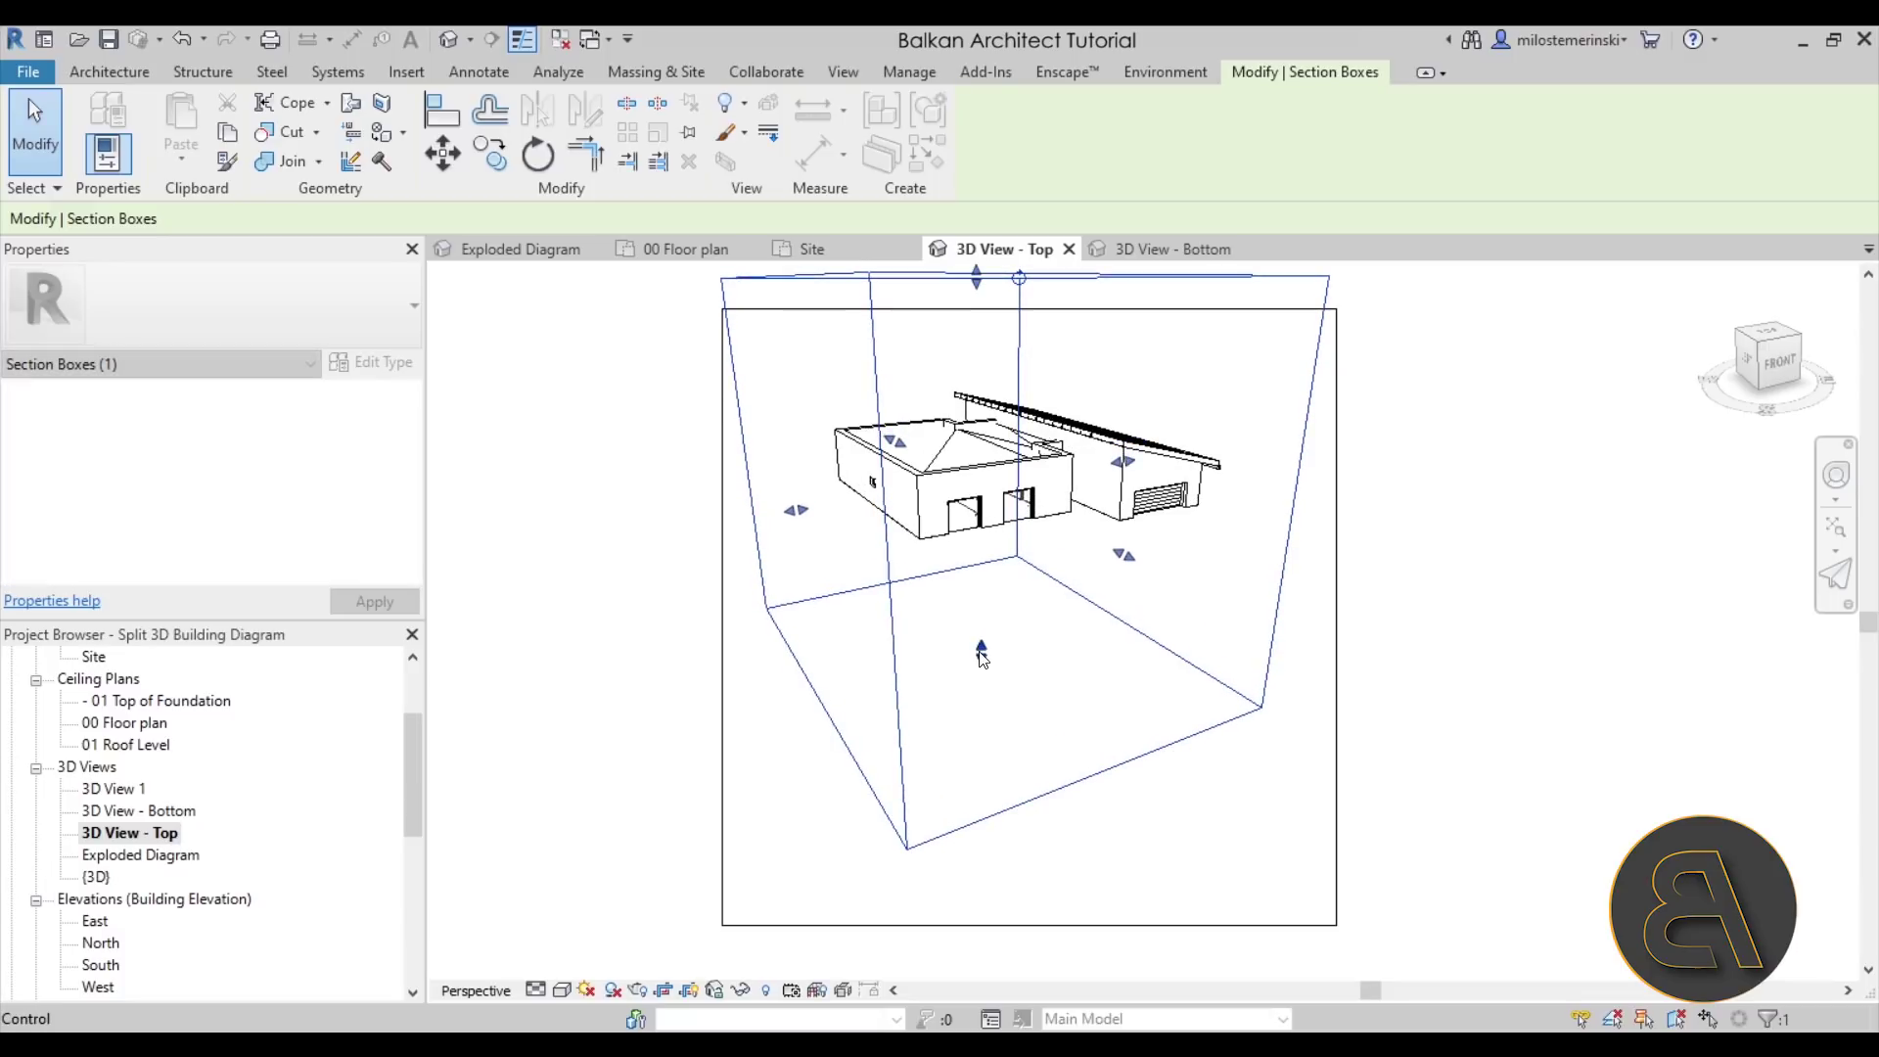
- Examine the cut height at the front openings and the entrance area of the displaced house
scroll(1092, 527, "up", 3)
scroll(949, 710, "down", 3)
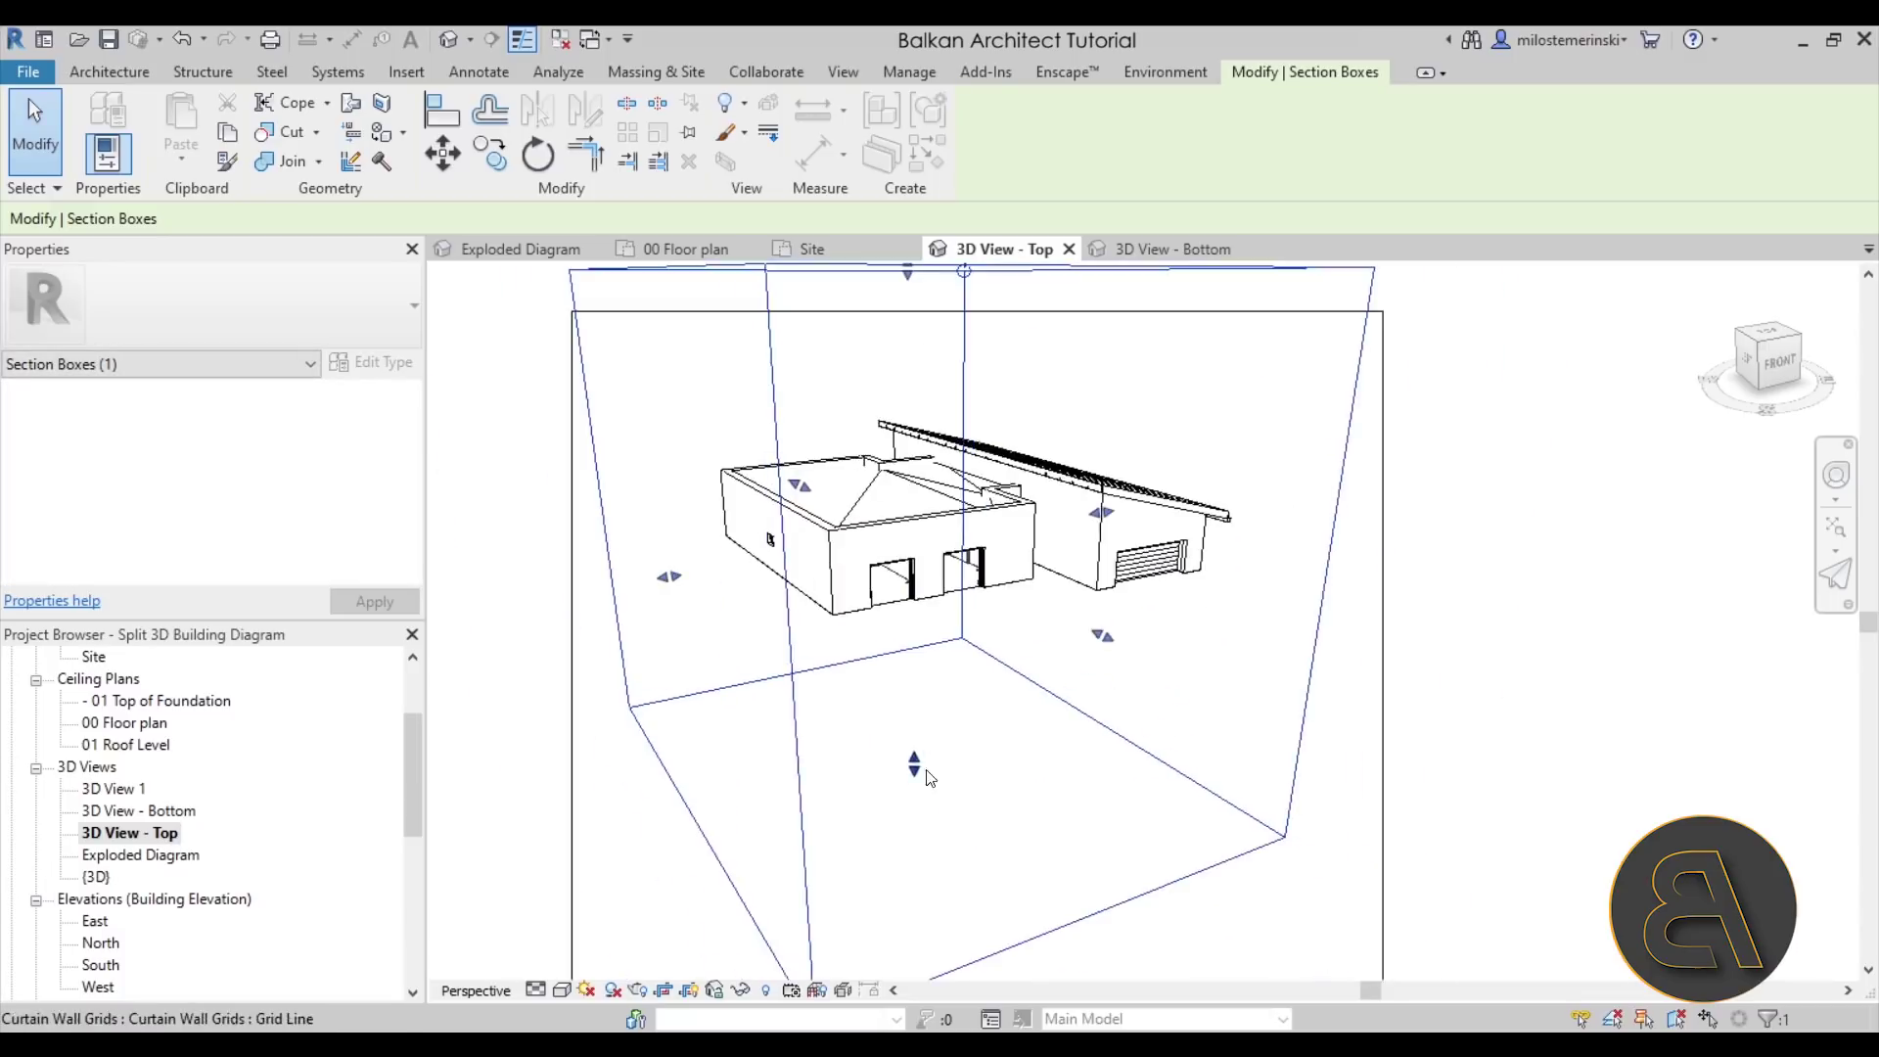
scroll(984, 534, "up", 1)
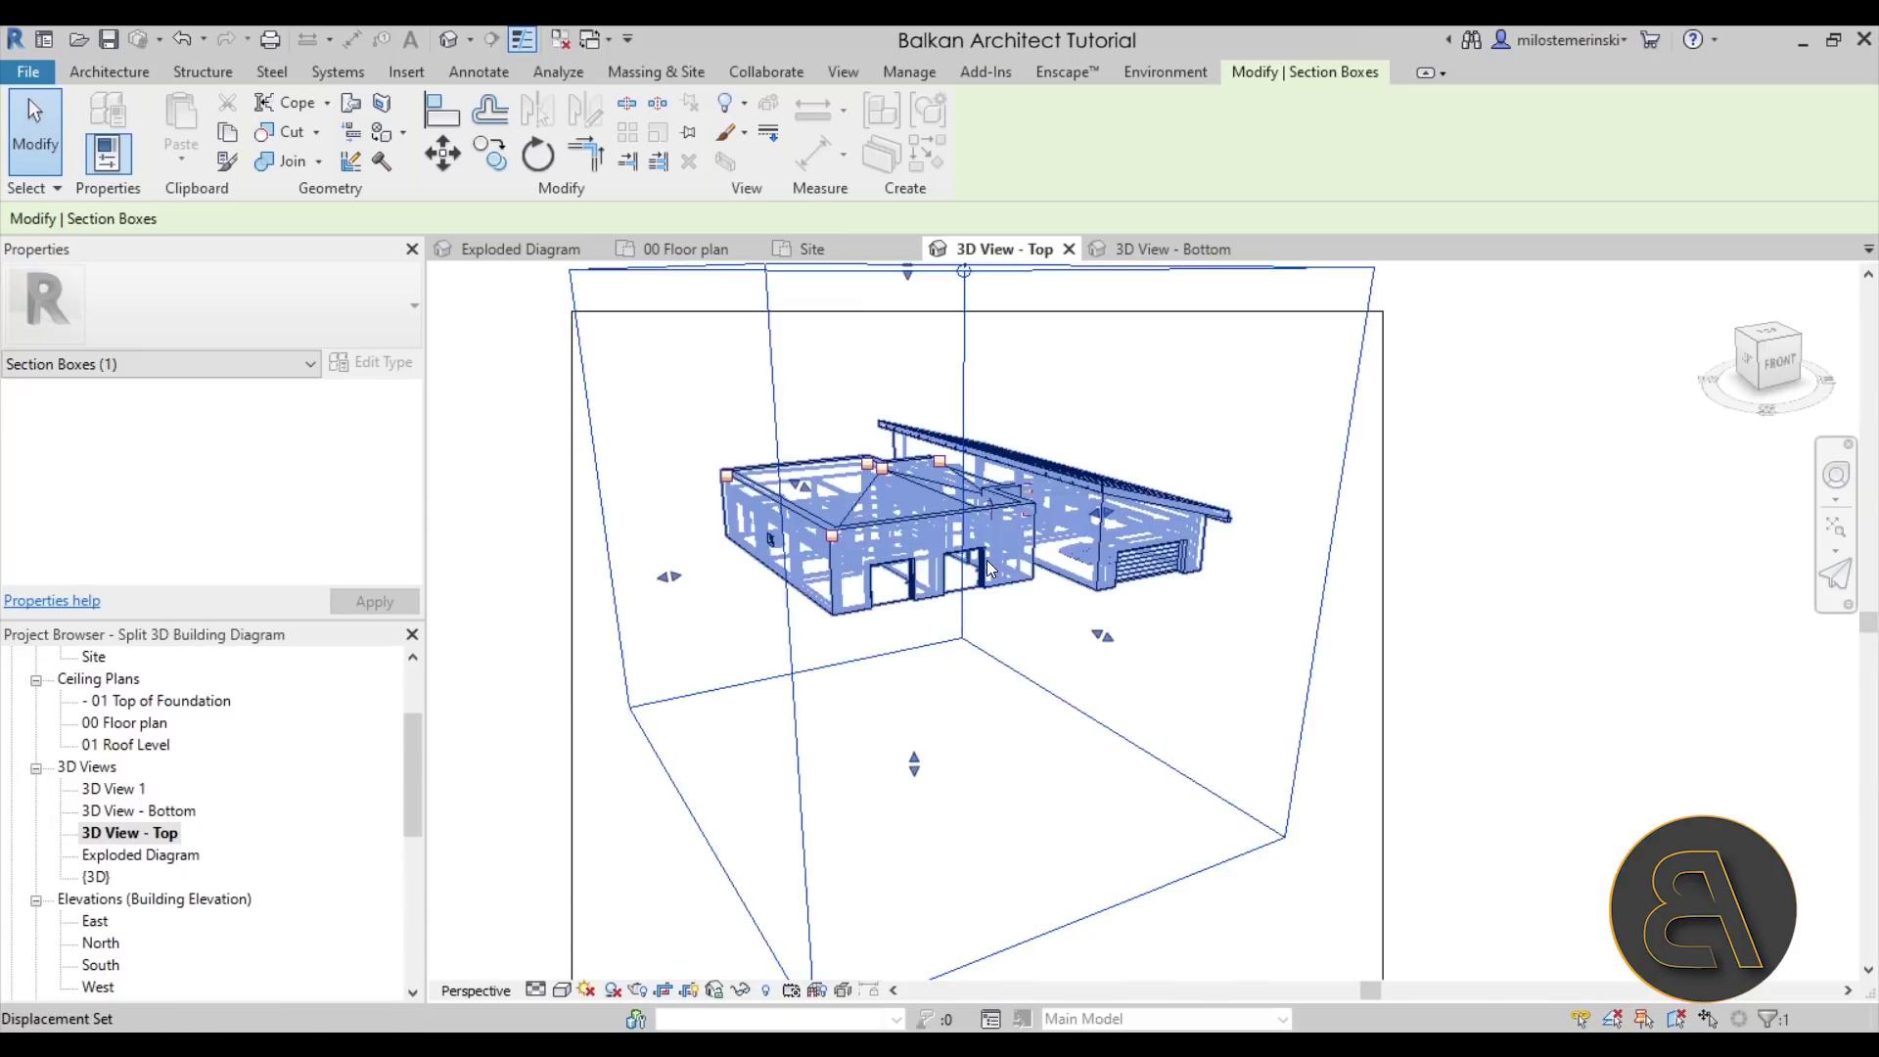
scroll(954, 595, "up", 2)
scroll(964, 590, "up", 1)
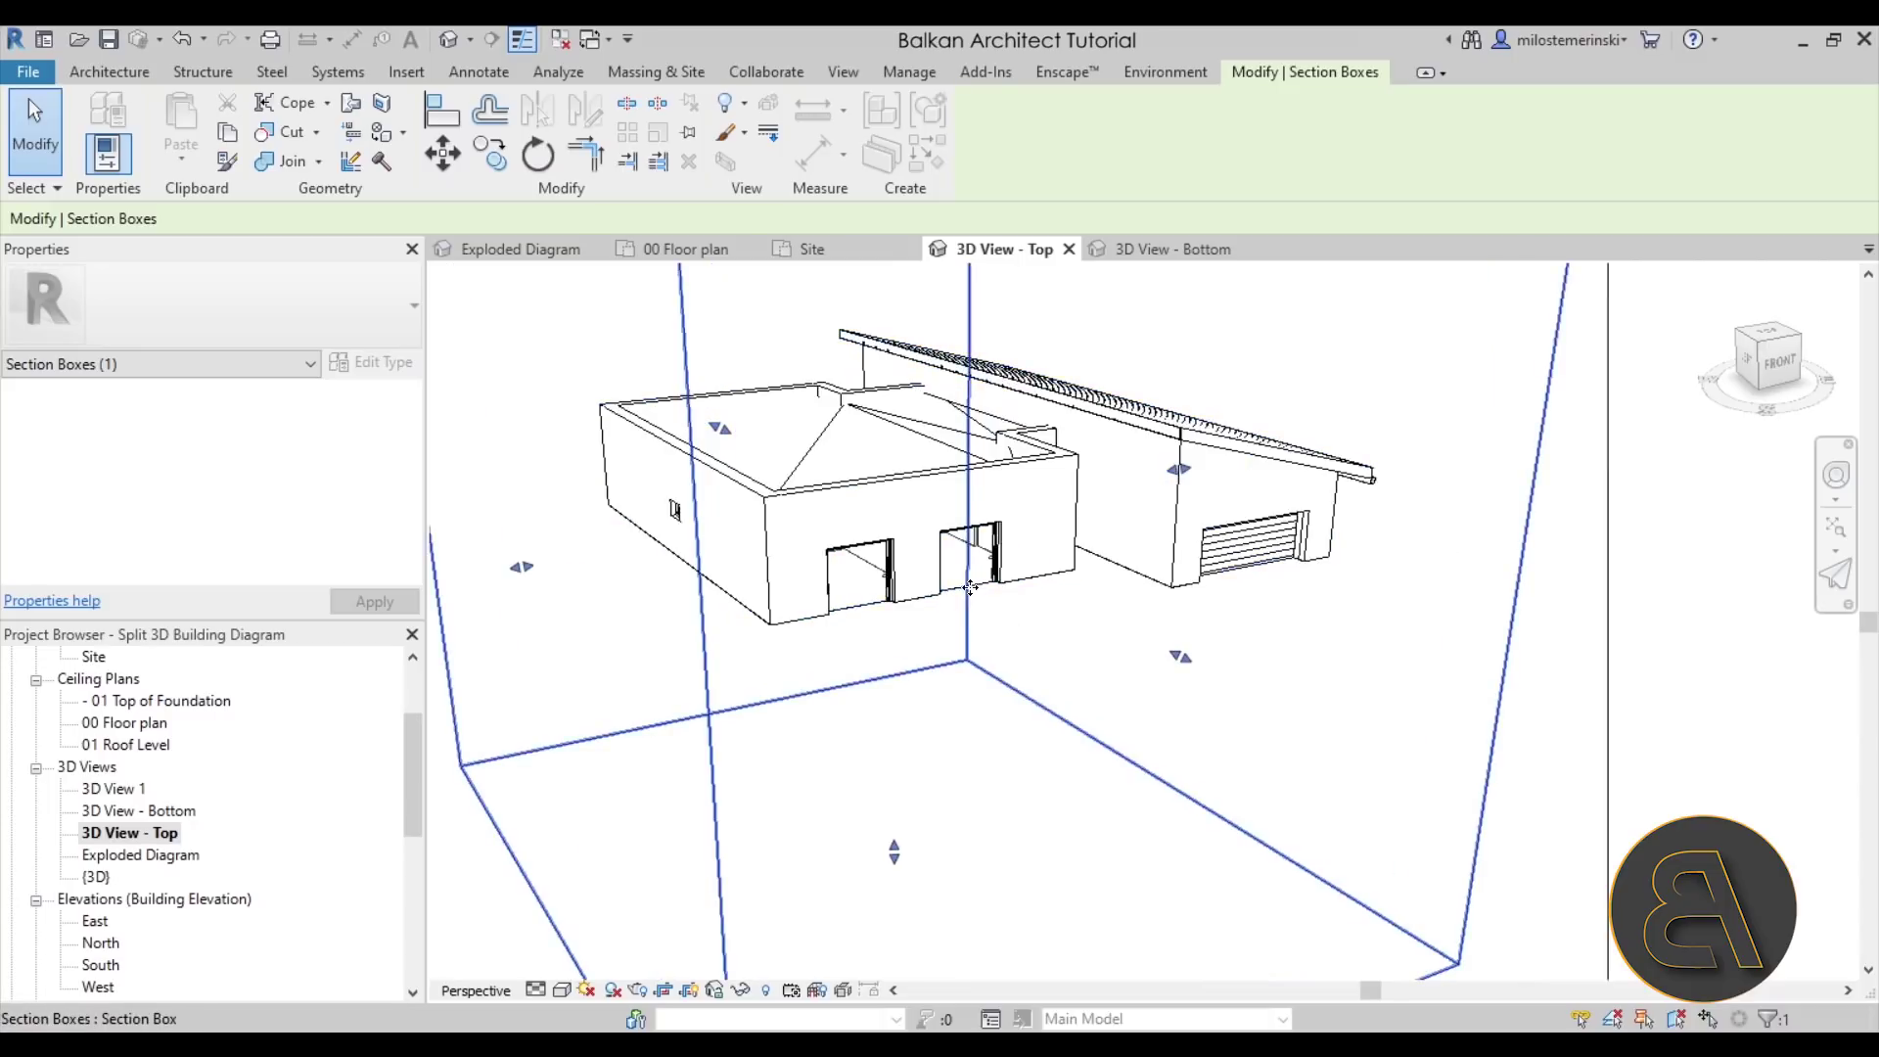
scroll(924, 668, "down", 2)
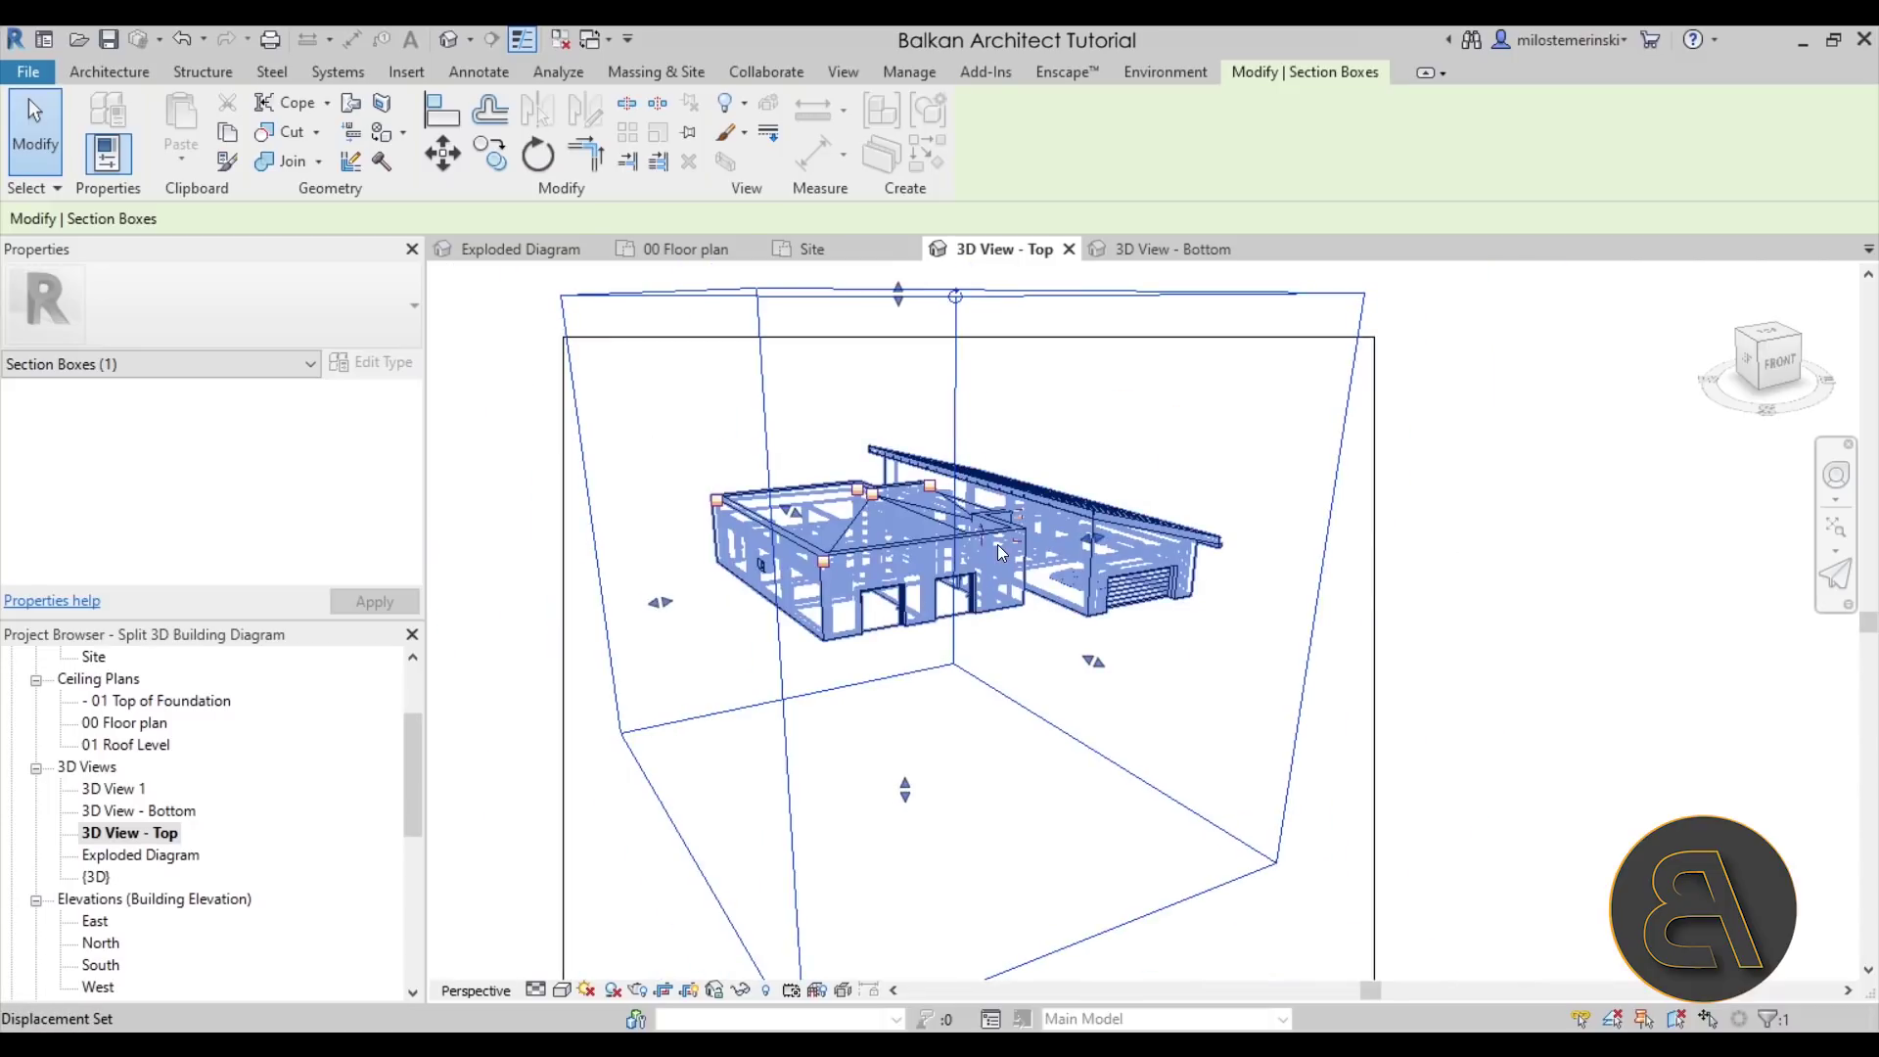
scroll(996, 544, "up", 2)
scroll(1006, 557, "up", 3)
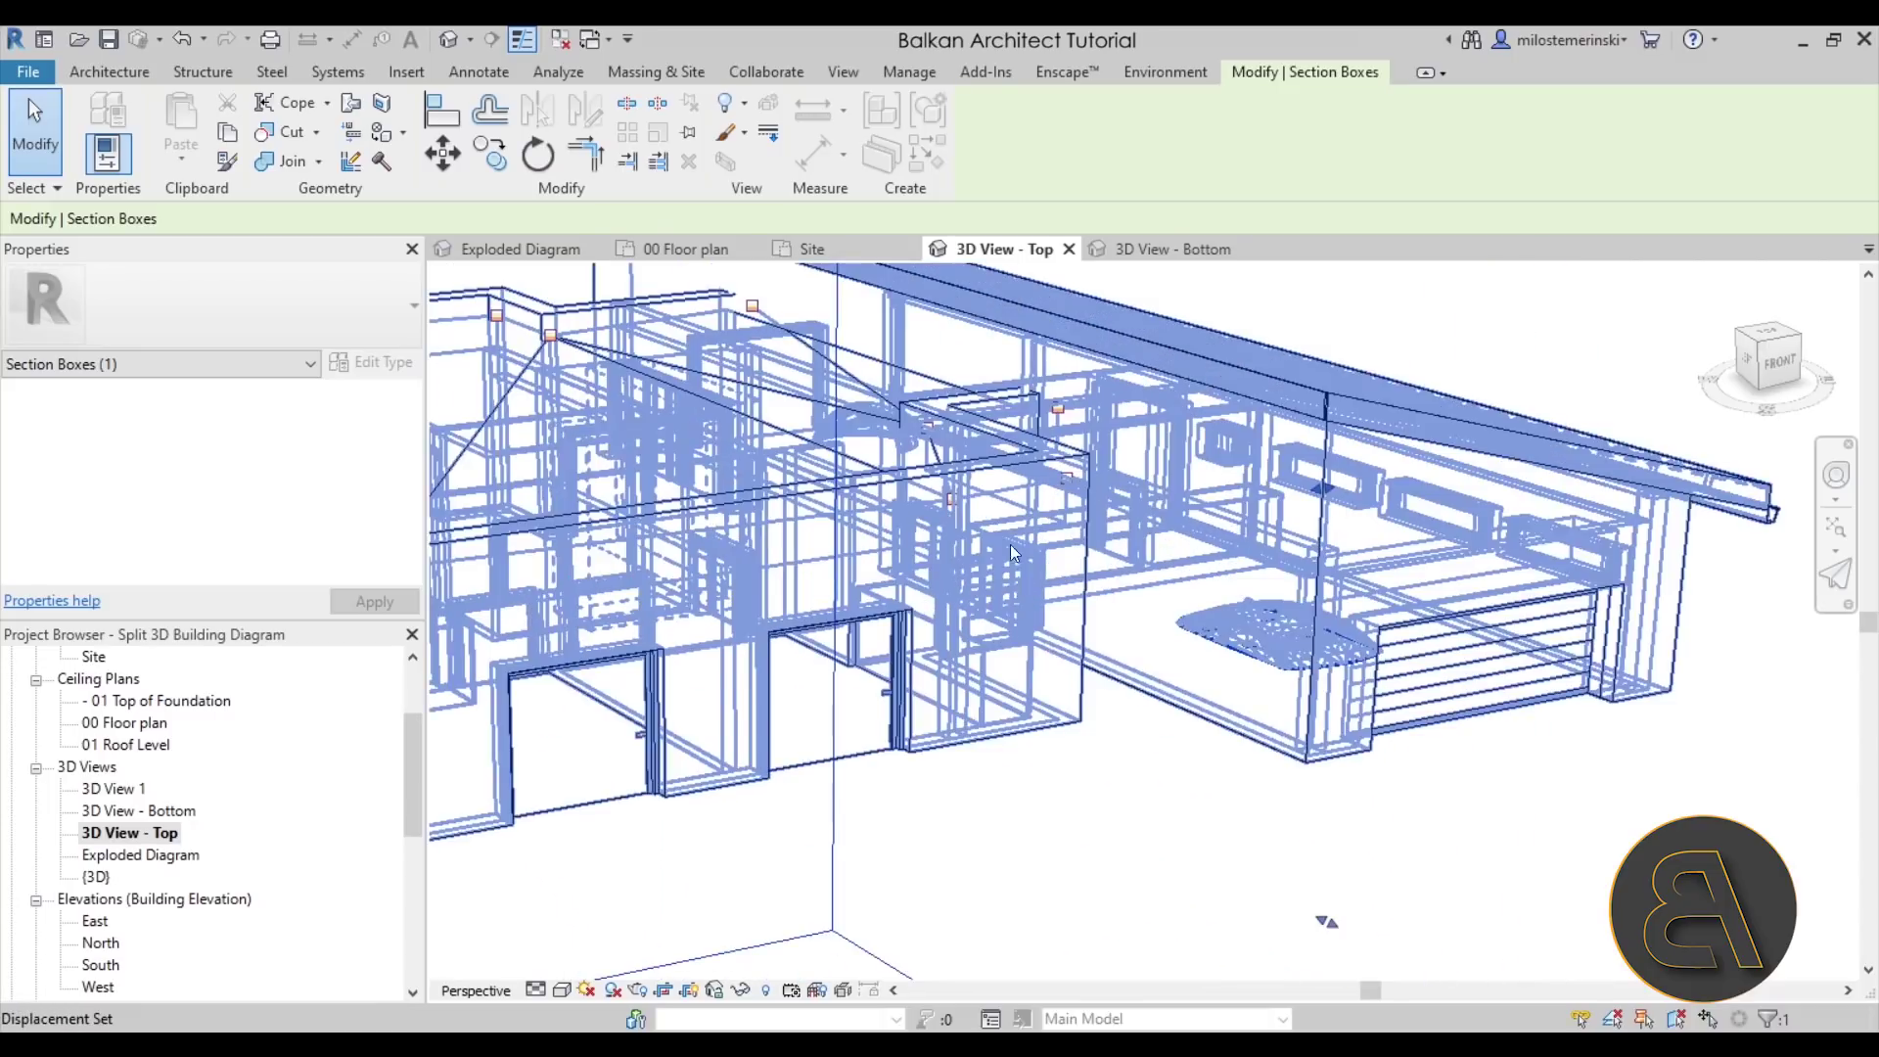
scroll(996, 548, "down", 3)
scroll(999, 581, "down", 4)
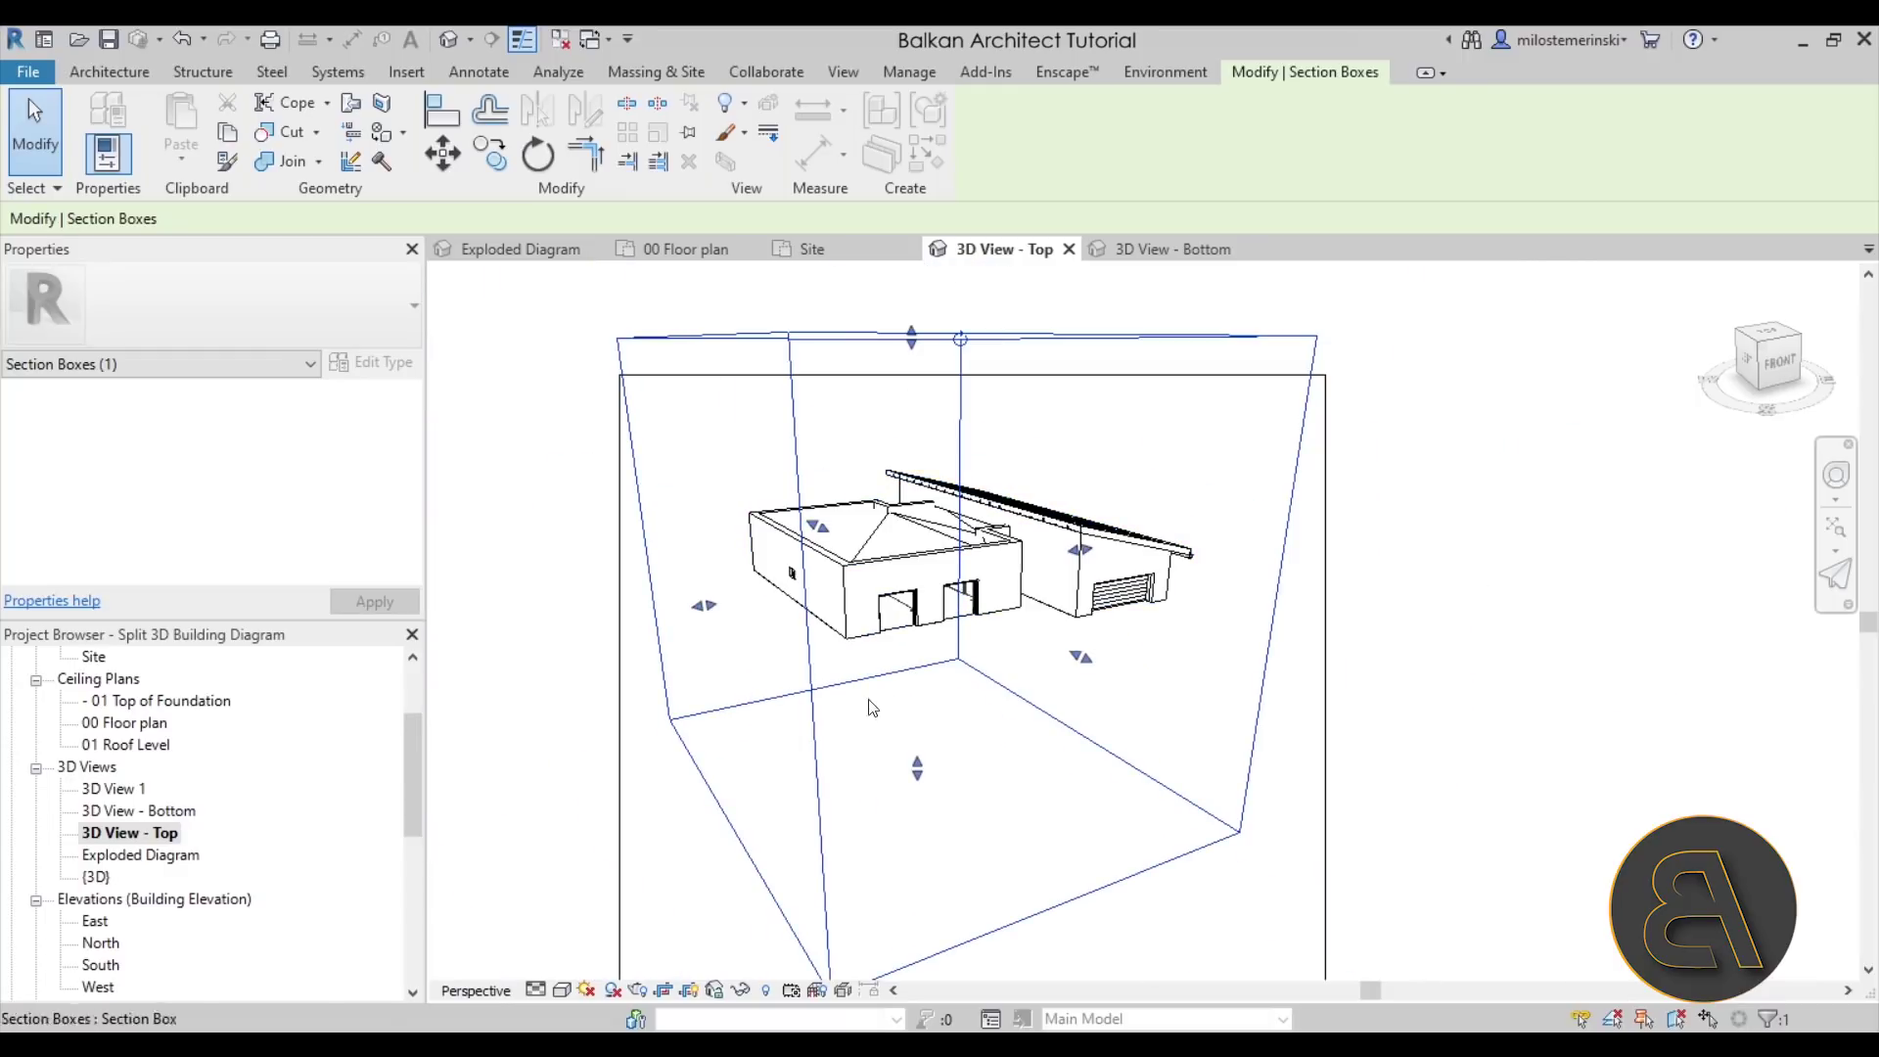
- Set the visual style to Wireframe and check the cut height at the entrance door beside the garage
left_click(563, 991)
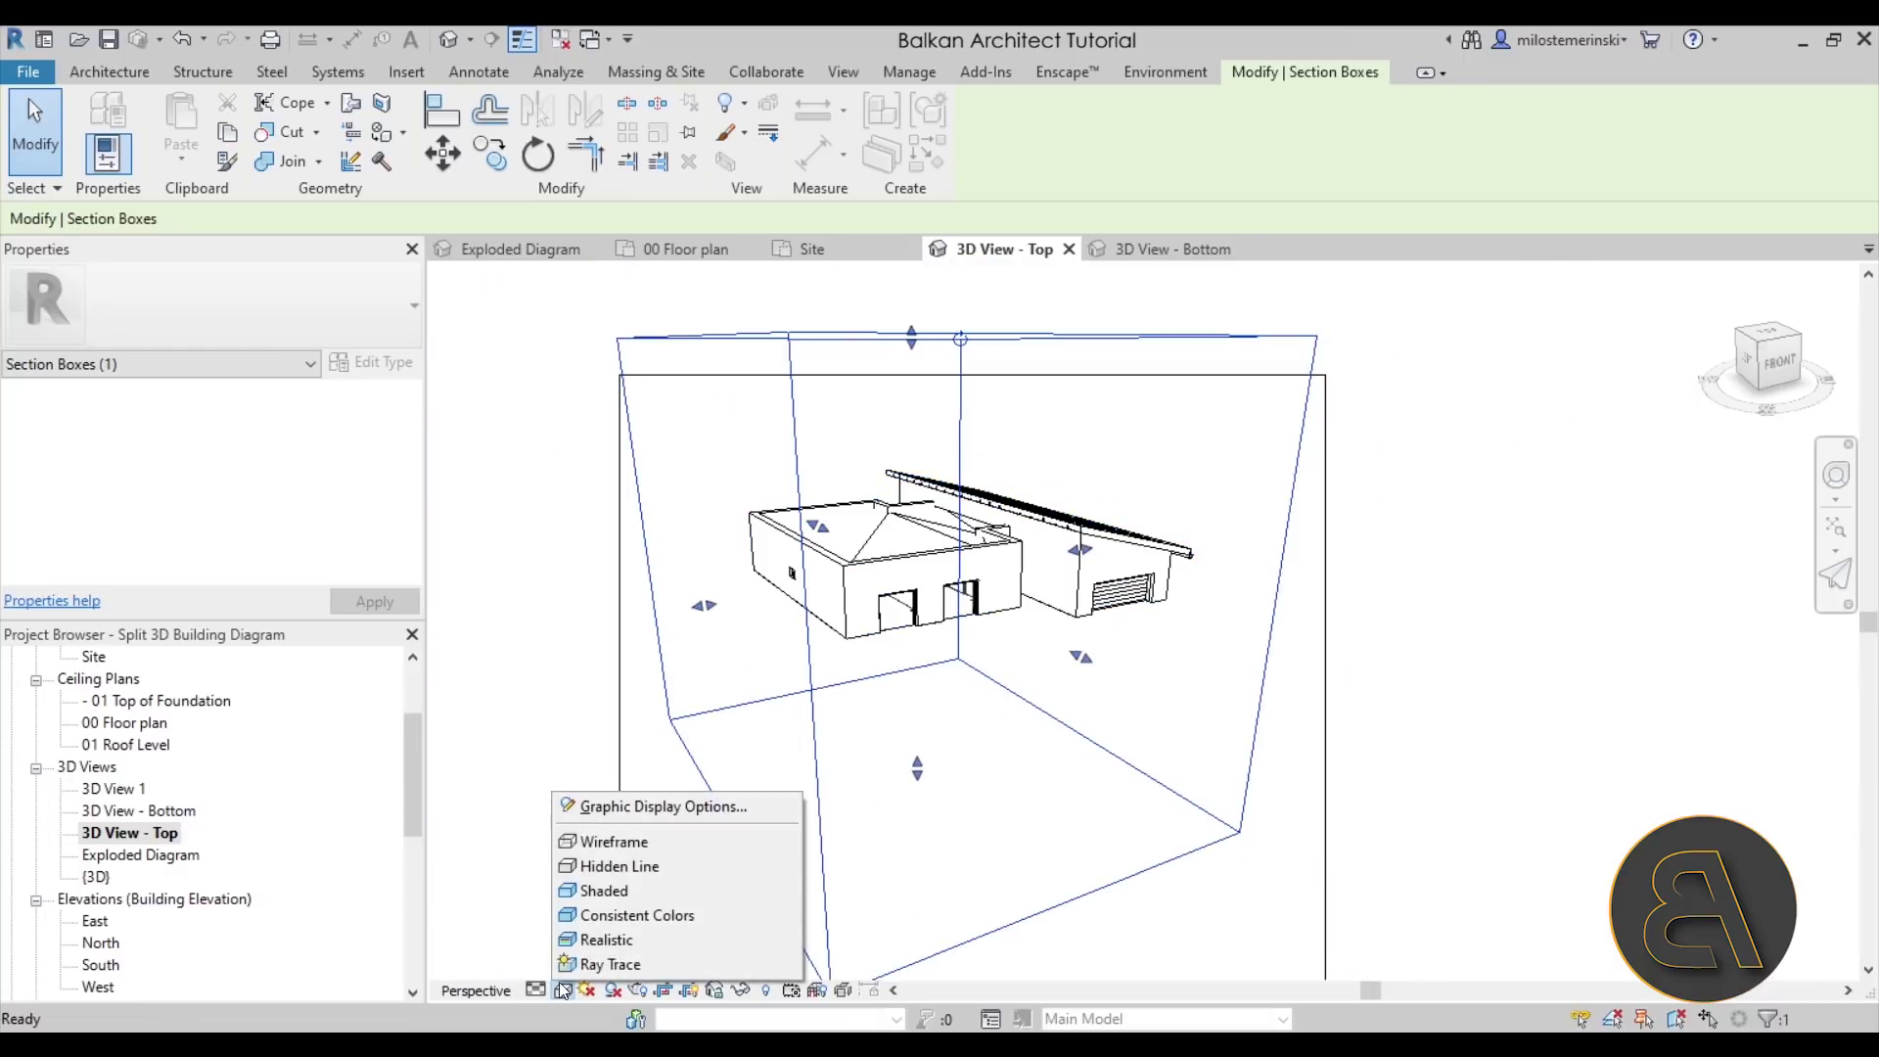
left_click(597, 842)
scroll(1001, 590, "up", 5)
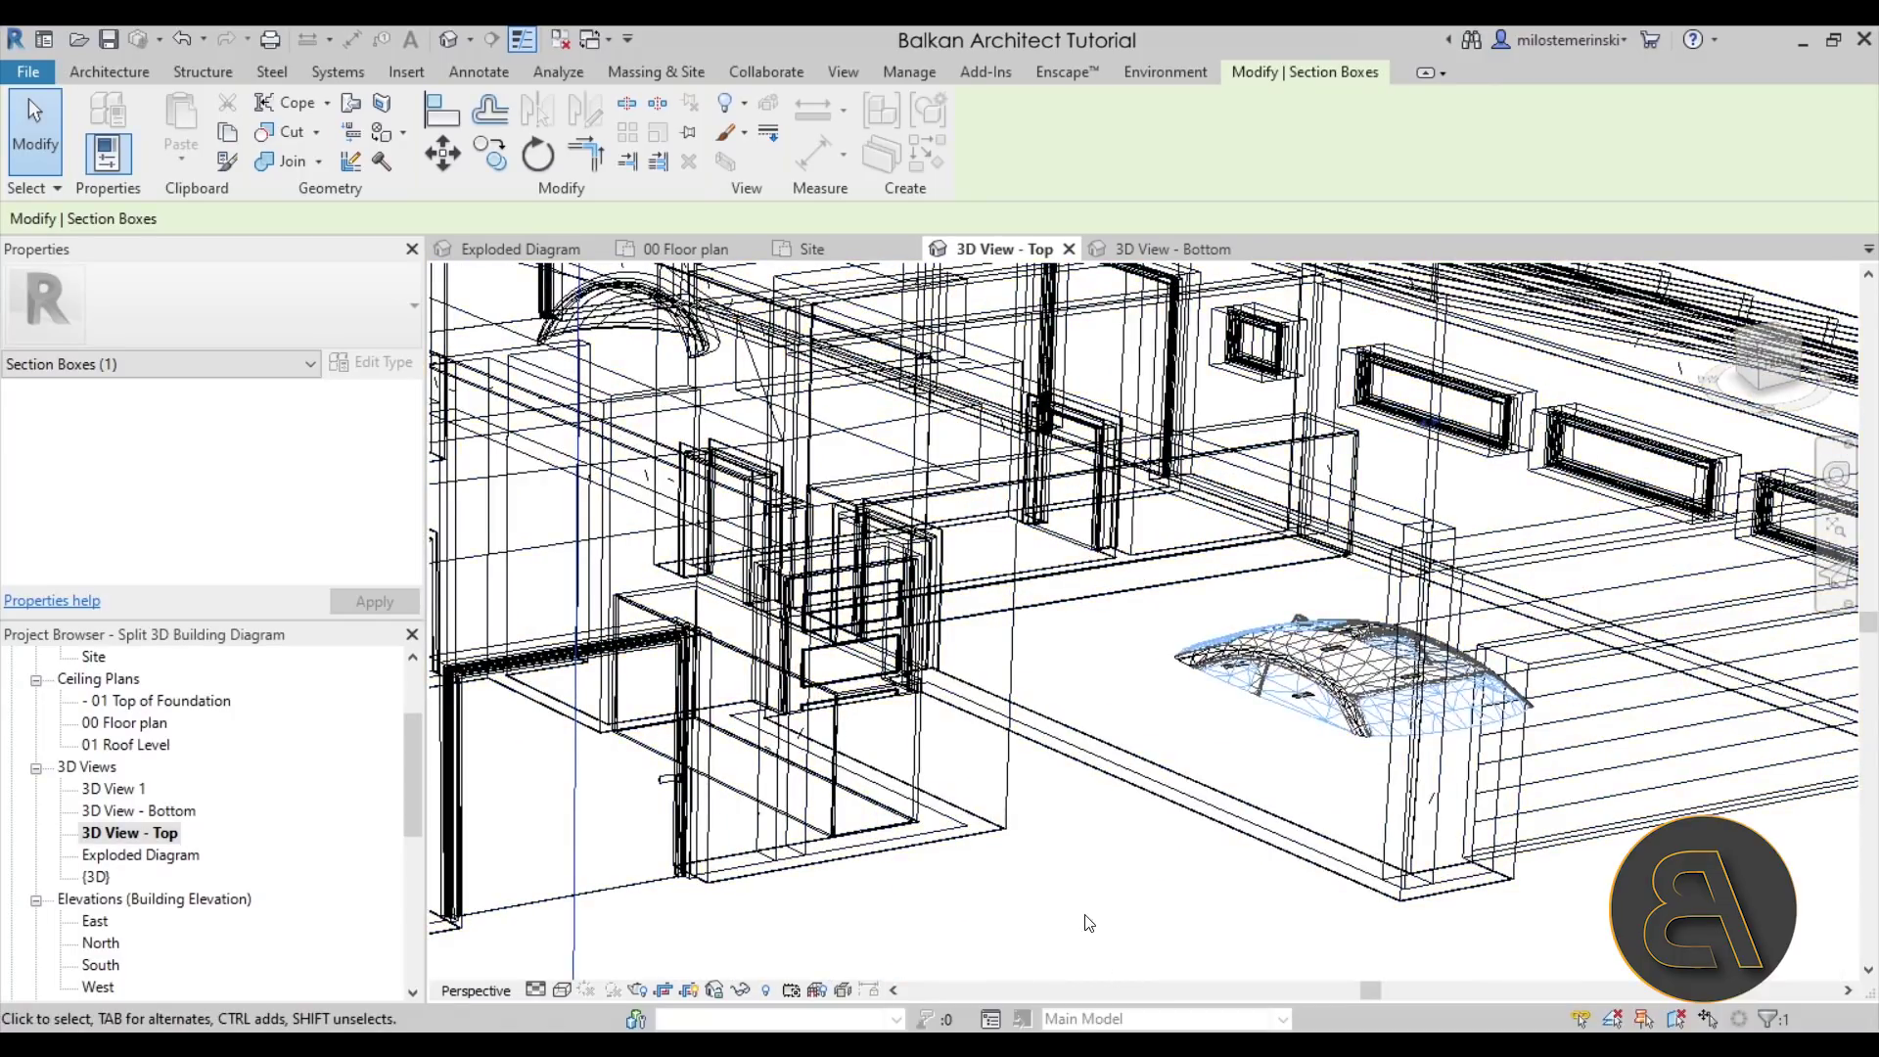
scroll(861, 606, "up", 5)
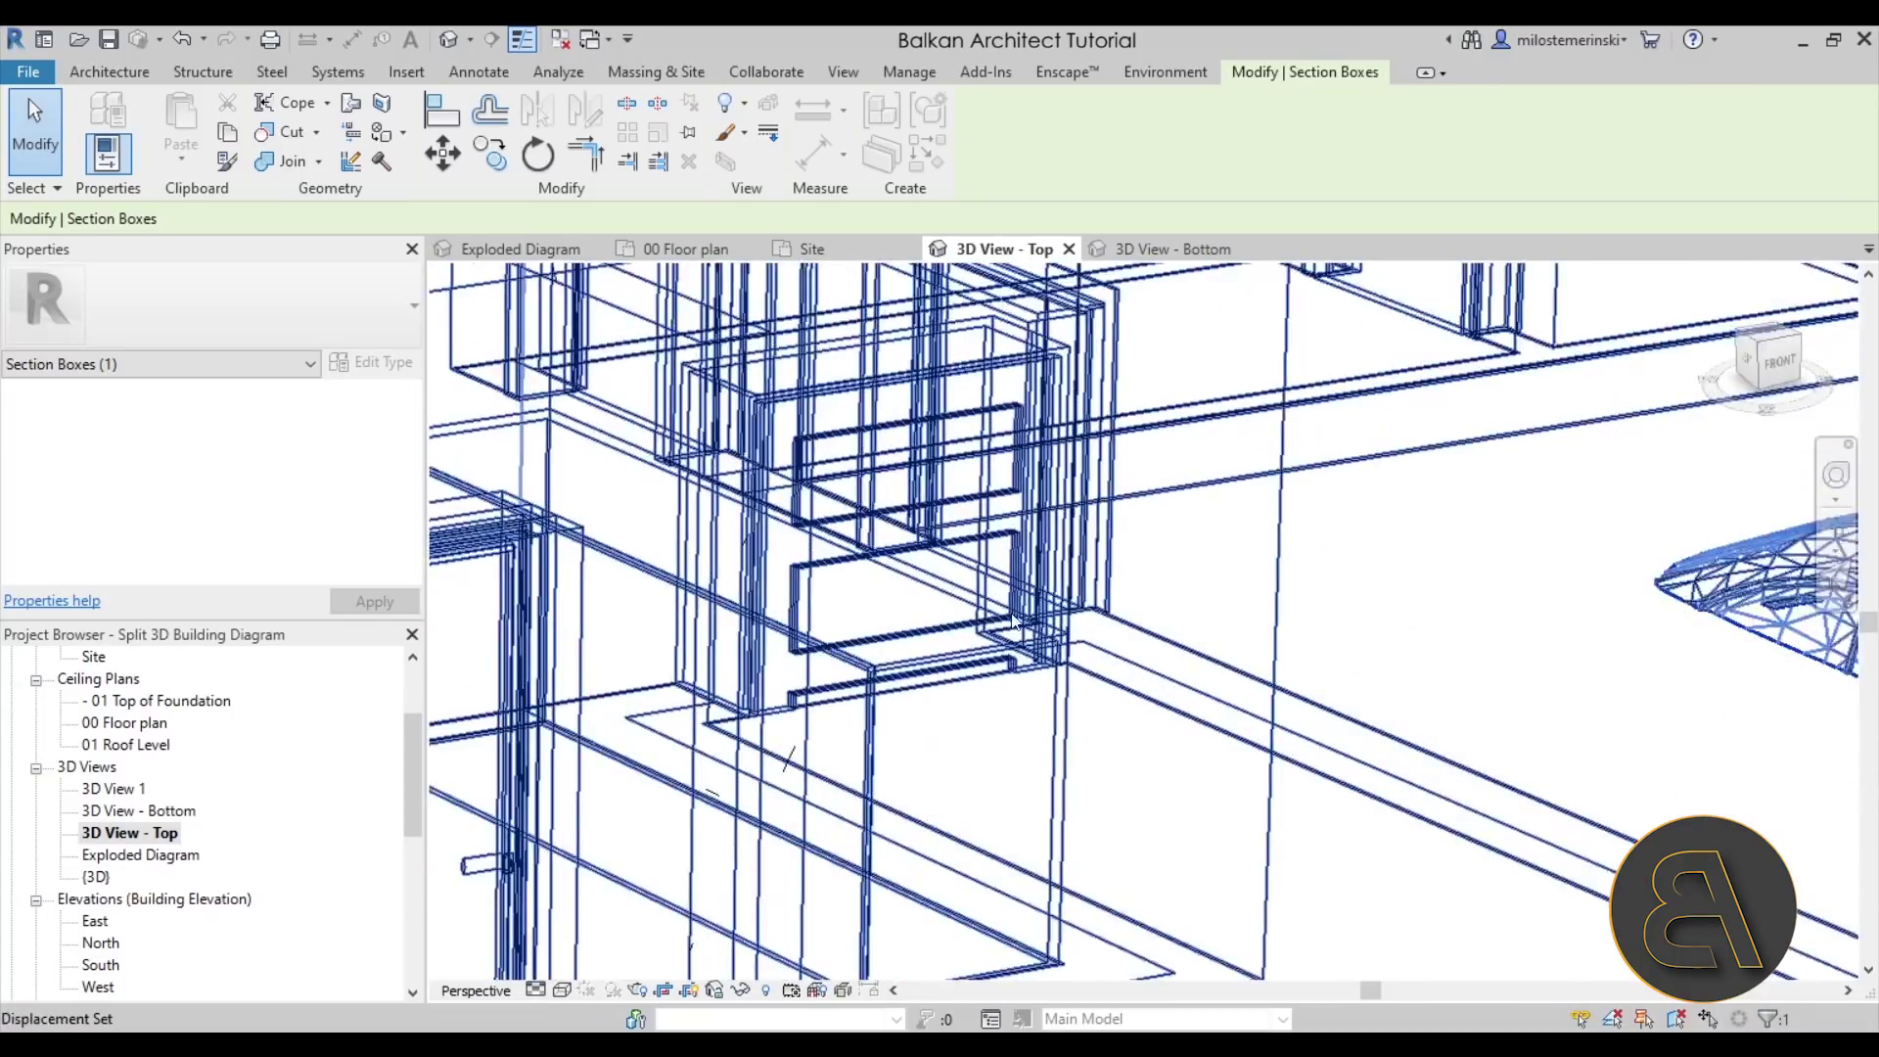
scroll(957, 576, "down", 4)
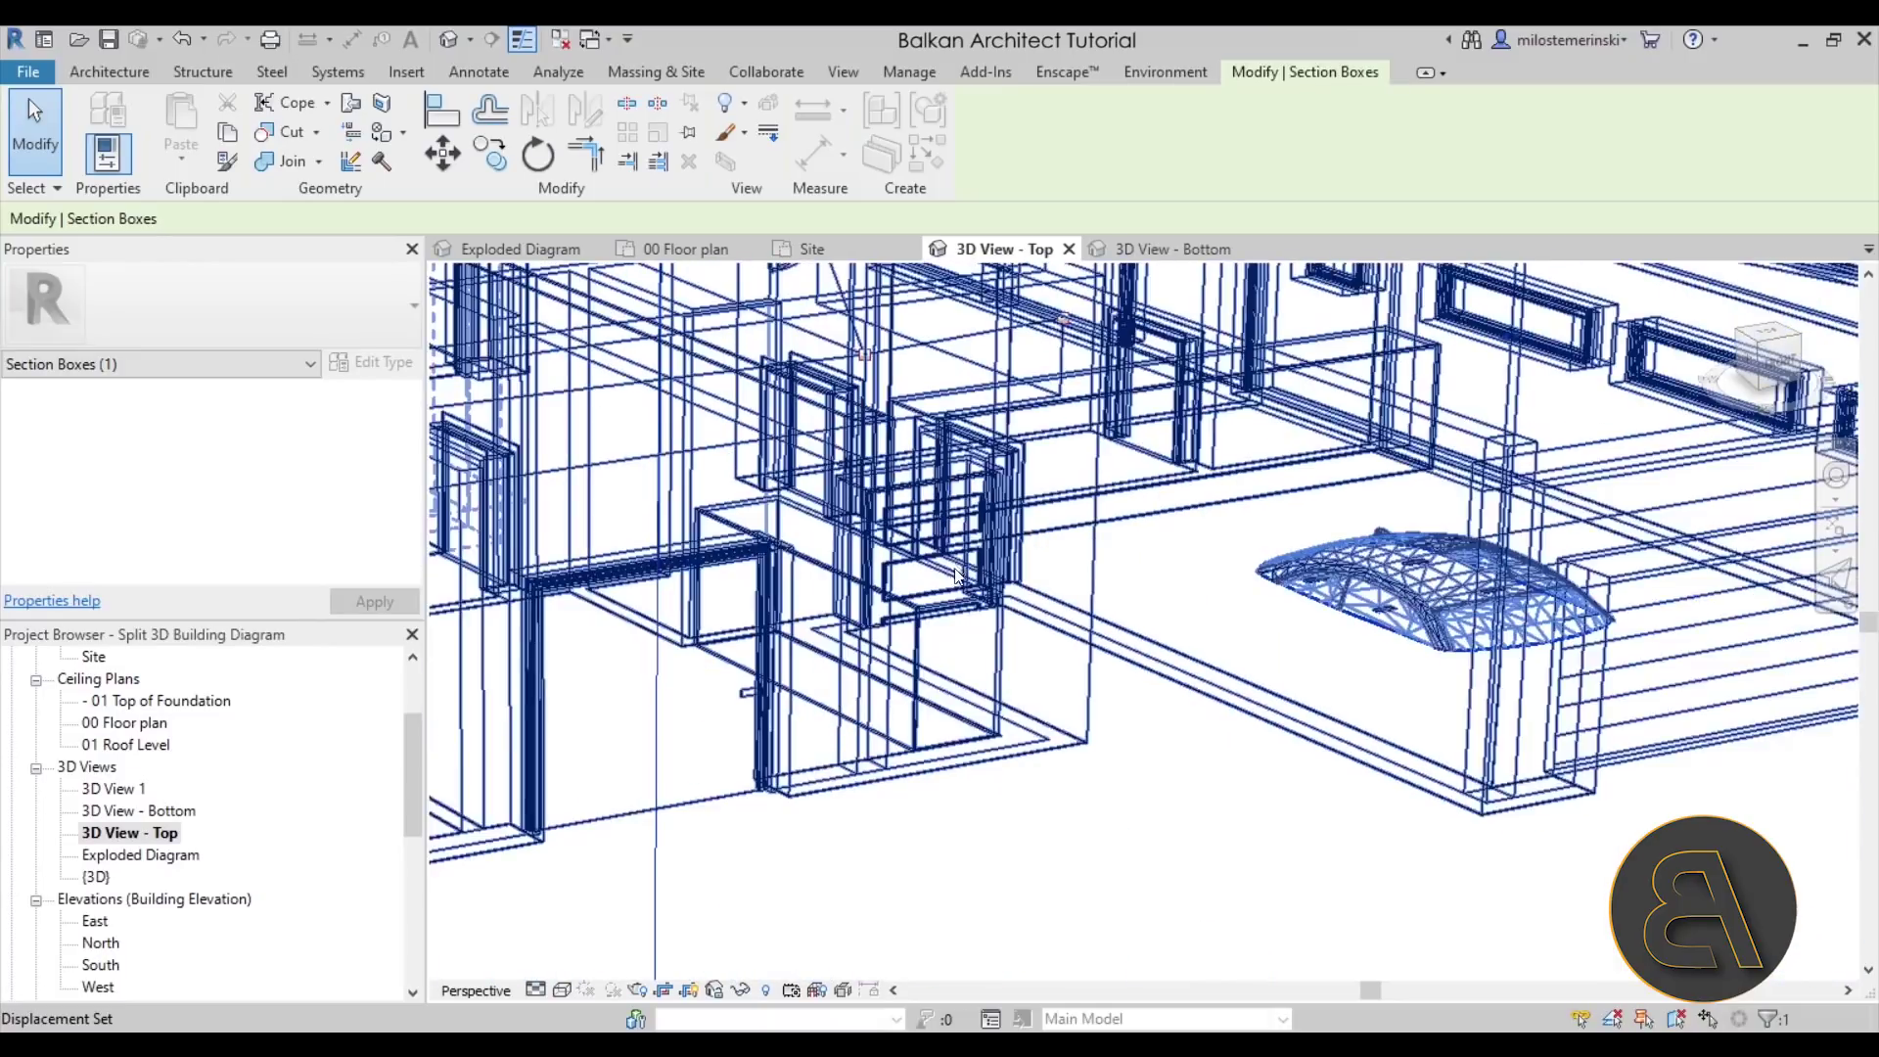
scroll(957, 576, "down", 3)
scroll(1111, 725, "down", 3)
- Raise the section box's bottom face slightly further and check the cut at the entrance door again
middle_click_drag(1111, 725, 1167, 640)
middle_click_drag(819, 930, 948, 796)
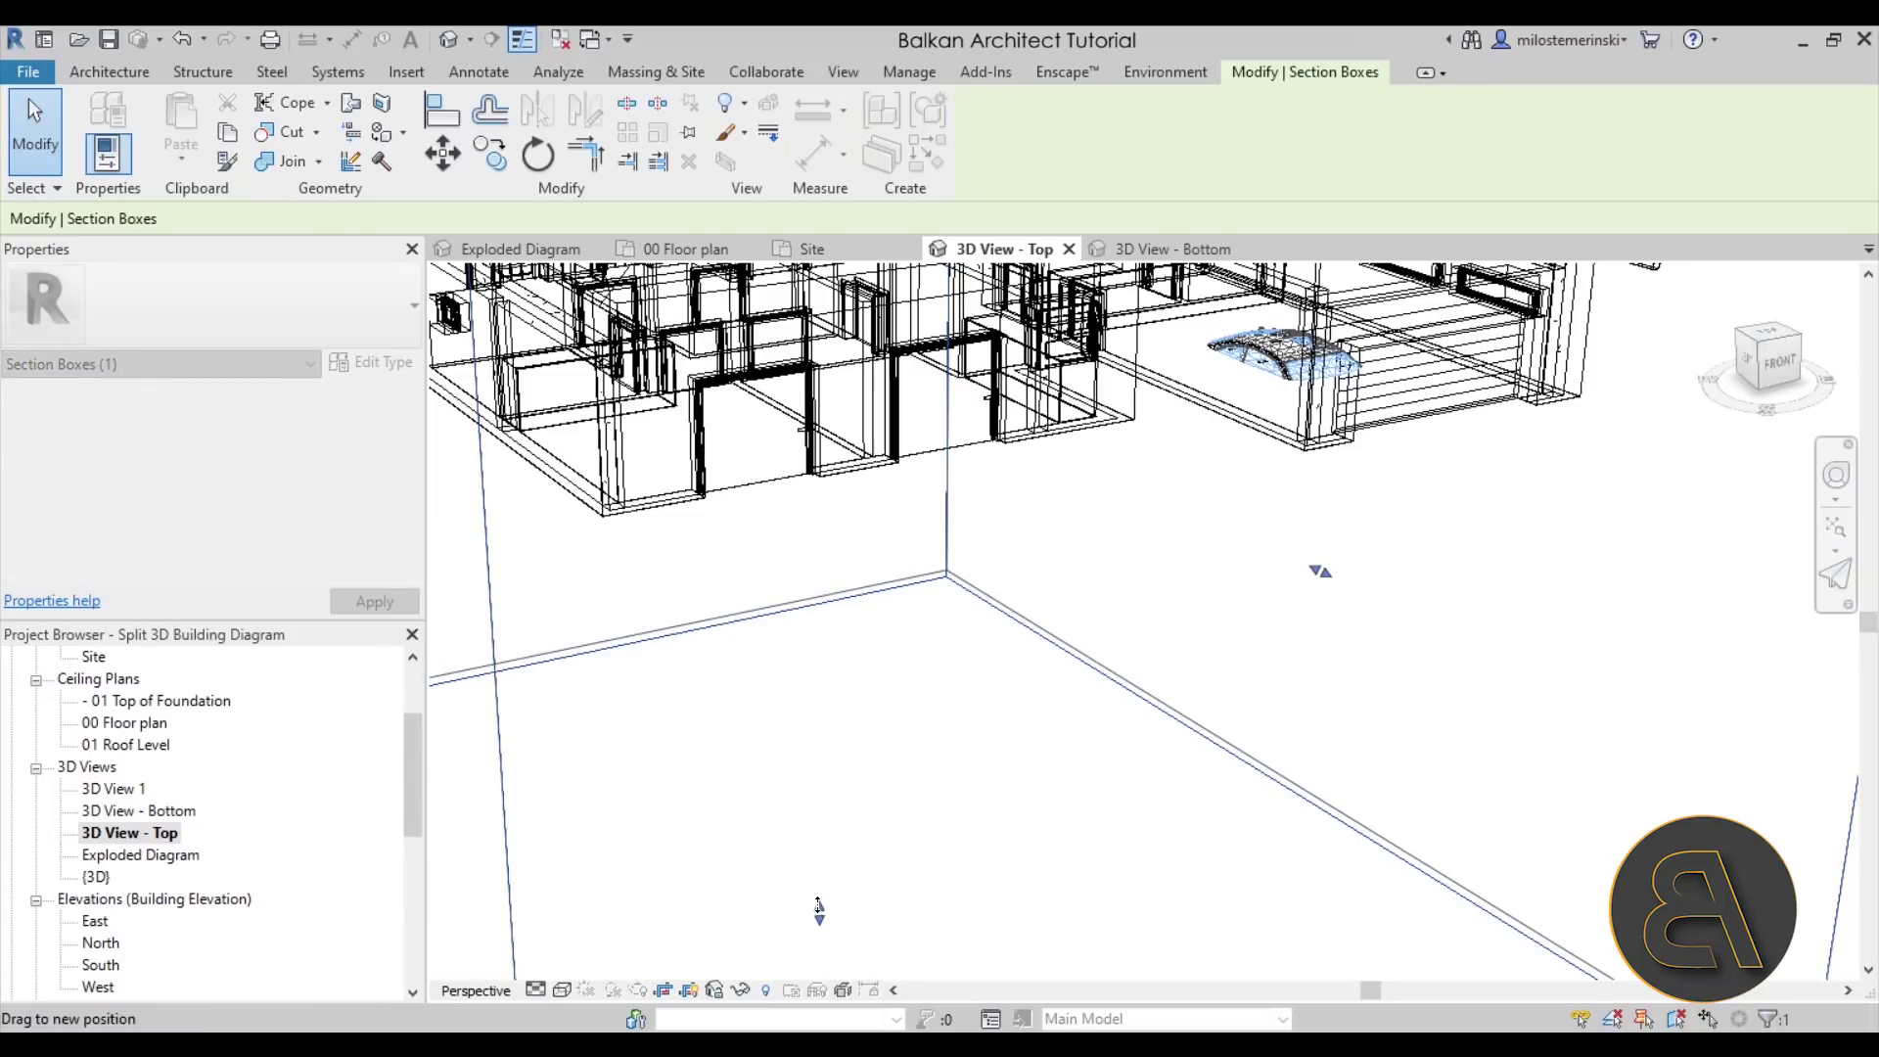
left_click_drag(819, 910, 821, 910)
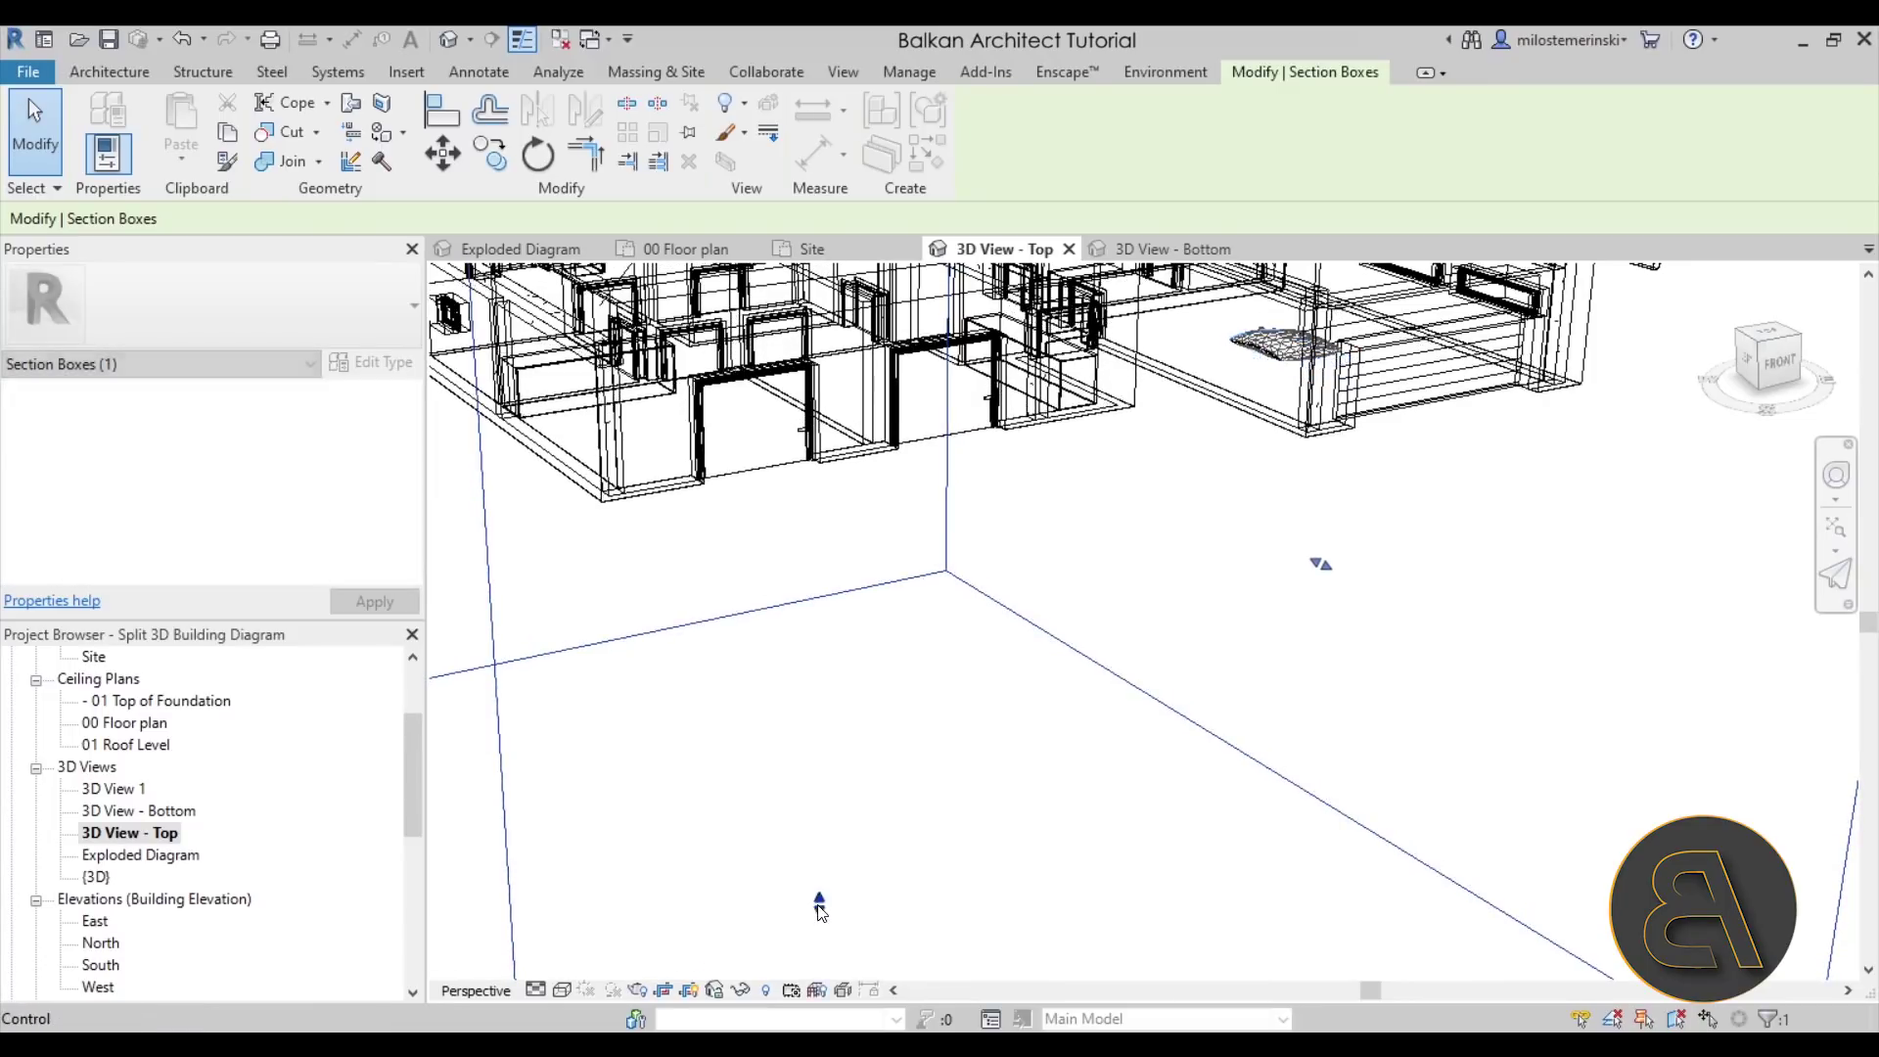
scroll(1022, 748, "up", 5)
middle_click_drag(1074, 701, 1042, 812)
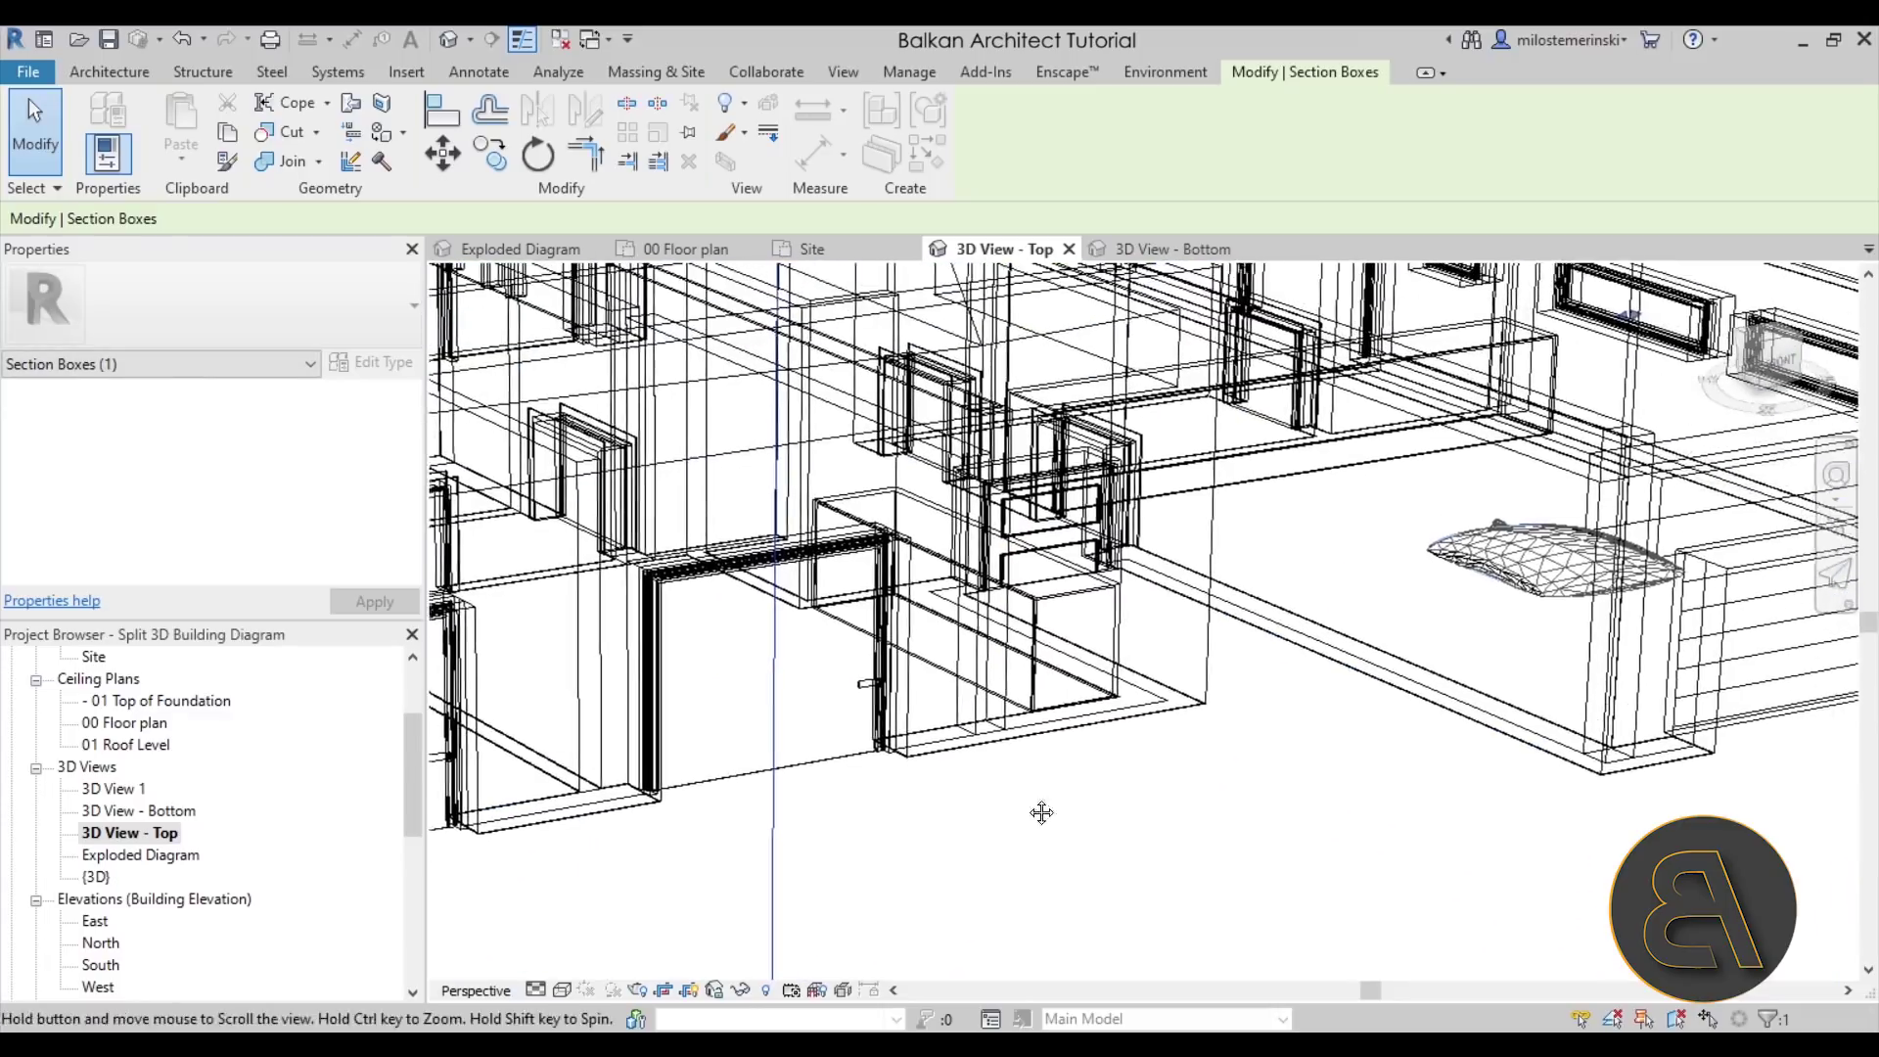
scroll(861, 684, "down", 6)
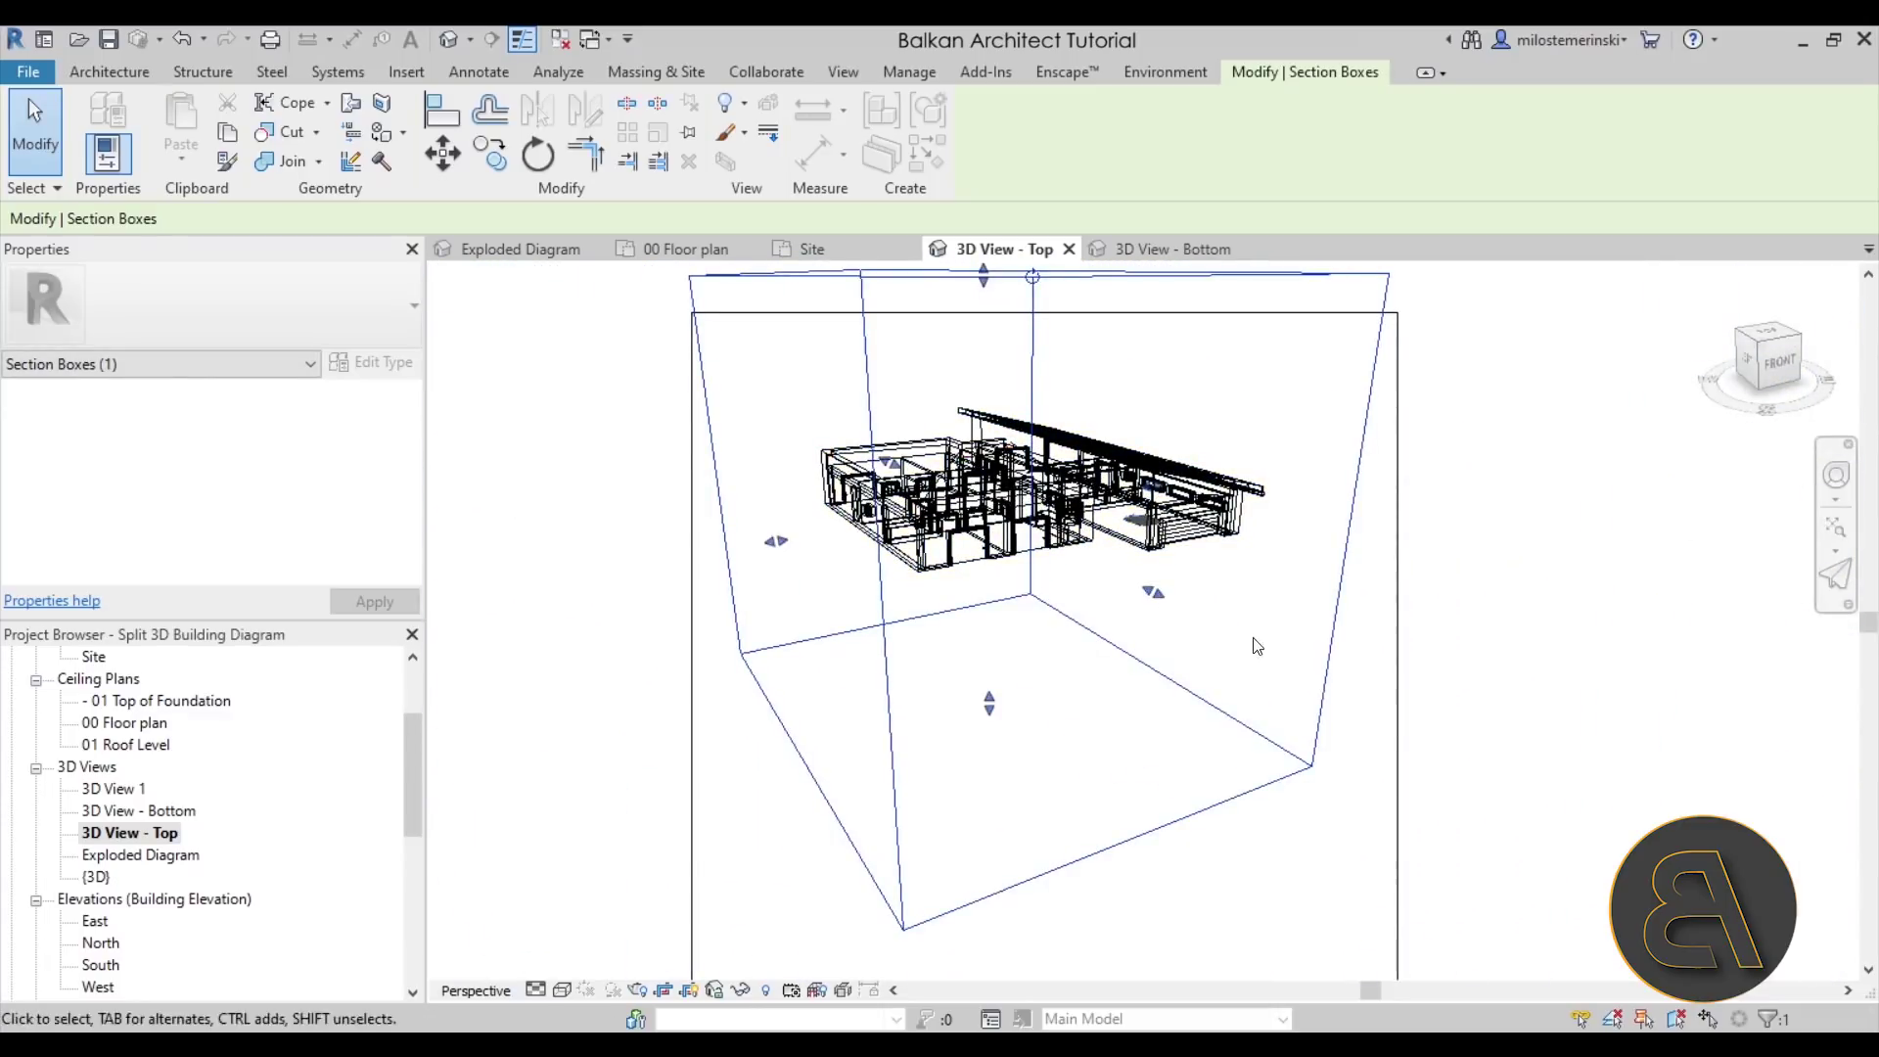
- Set the top view's visual style to Hidden Line and turn its shadows on
left_click(1256, 646)
left_click(562, 988)
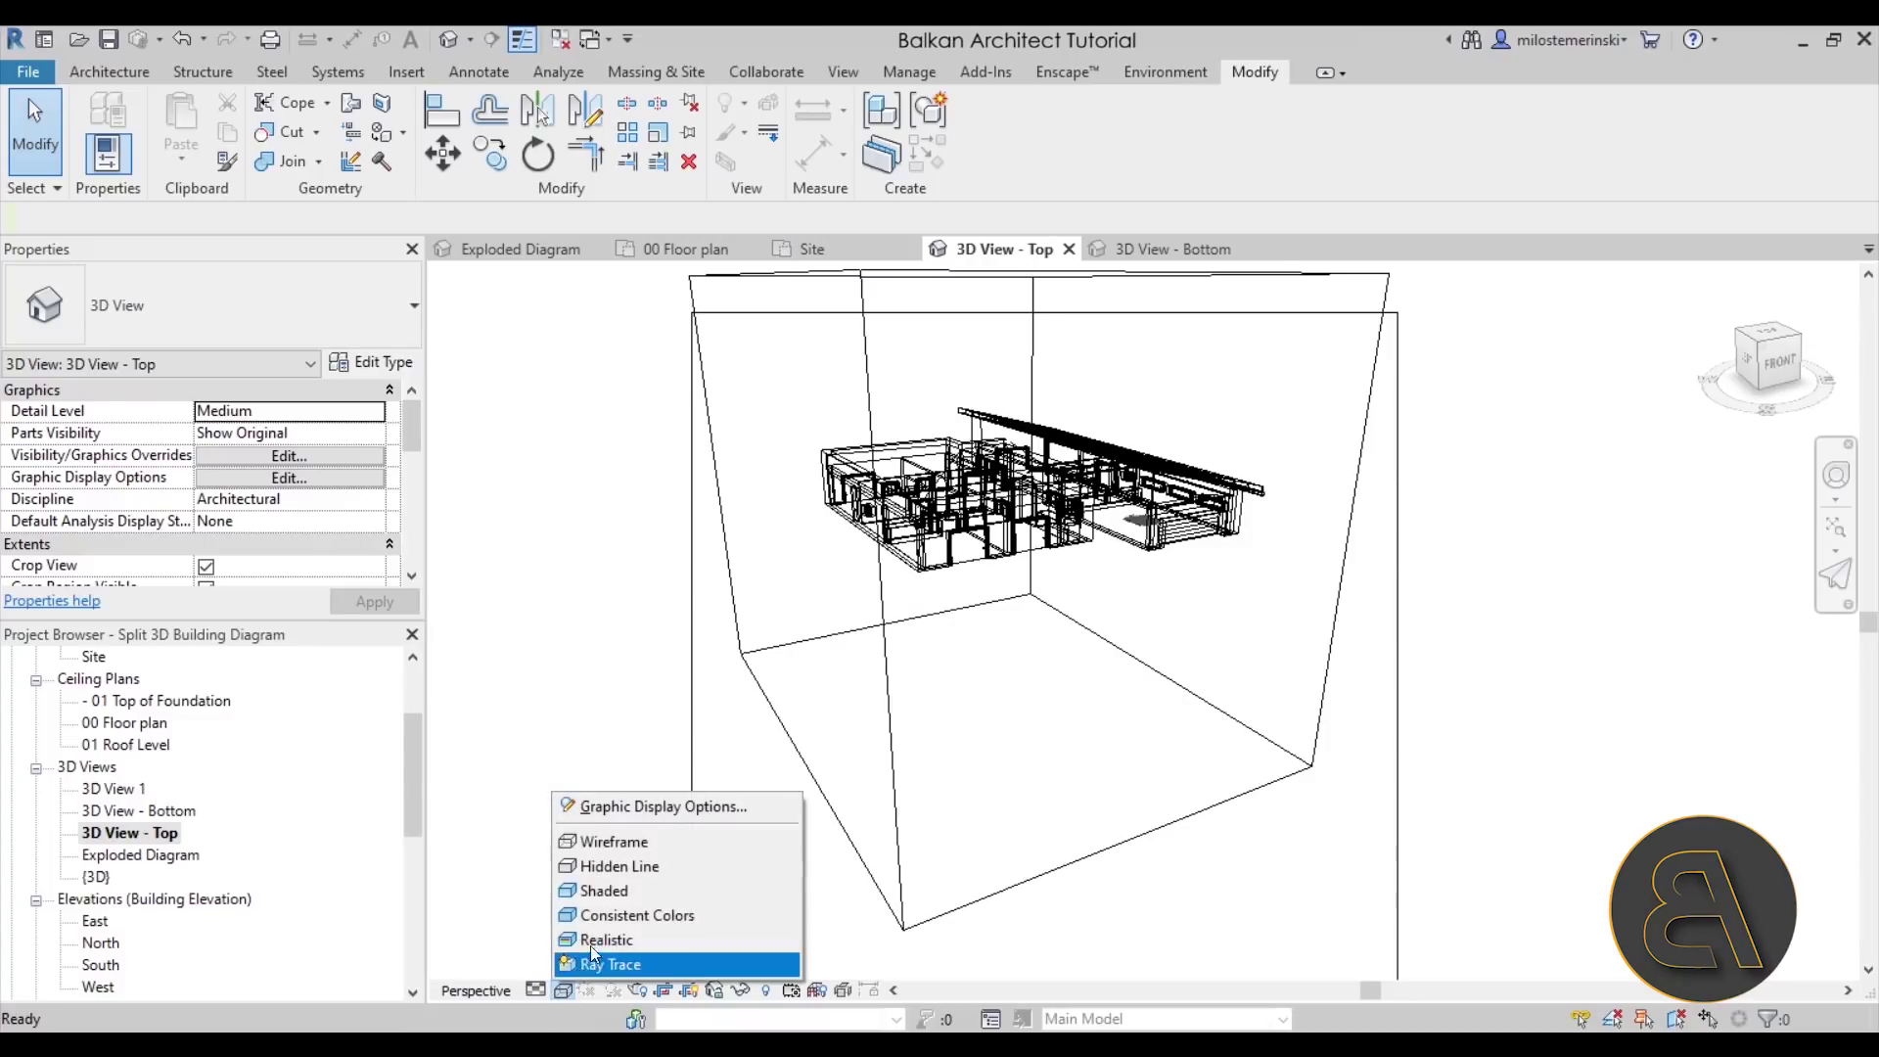
left_click(611, 866)
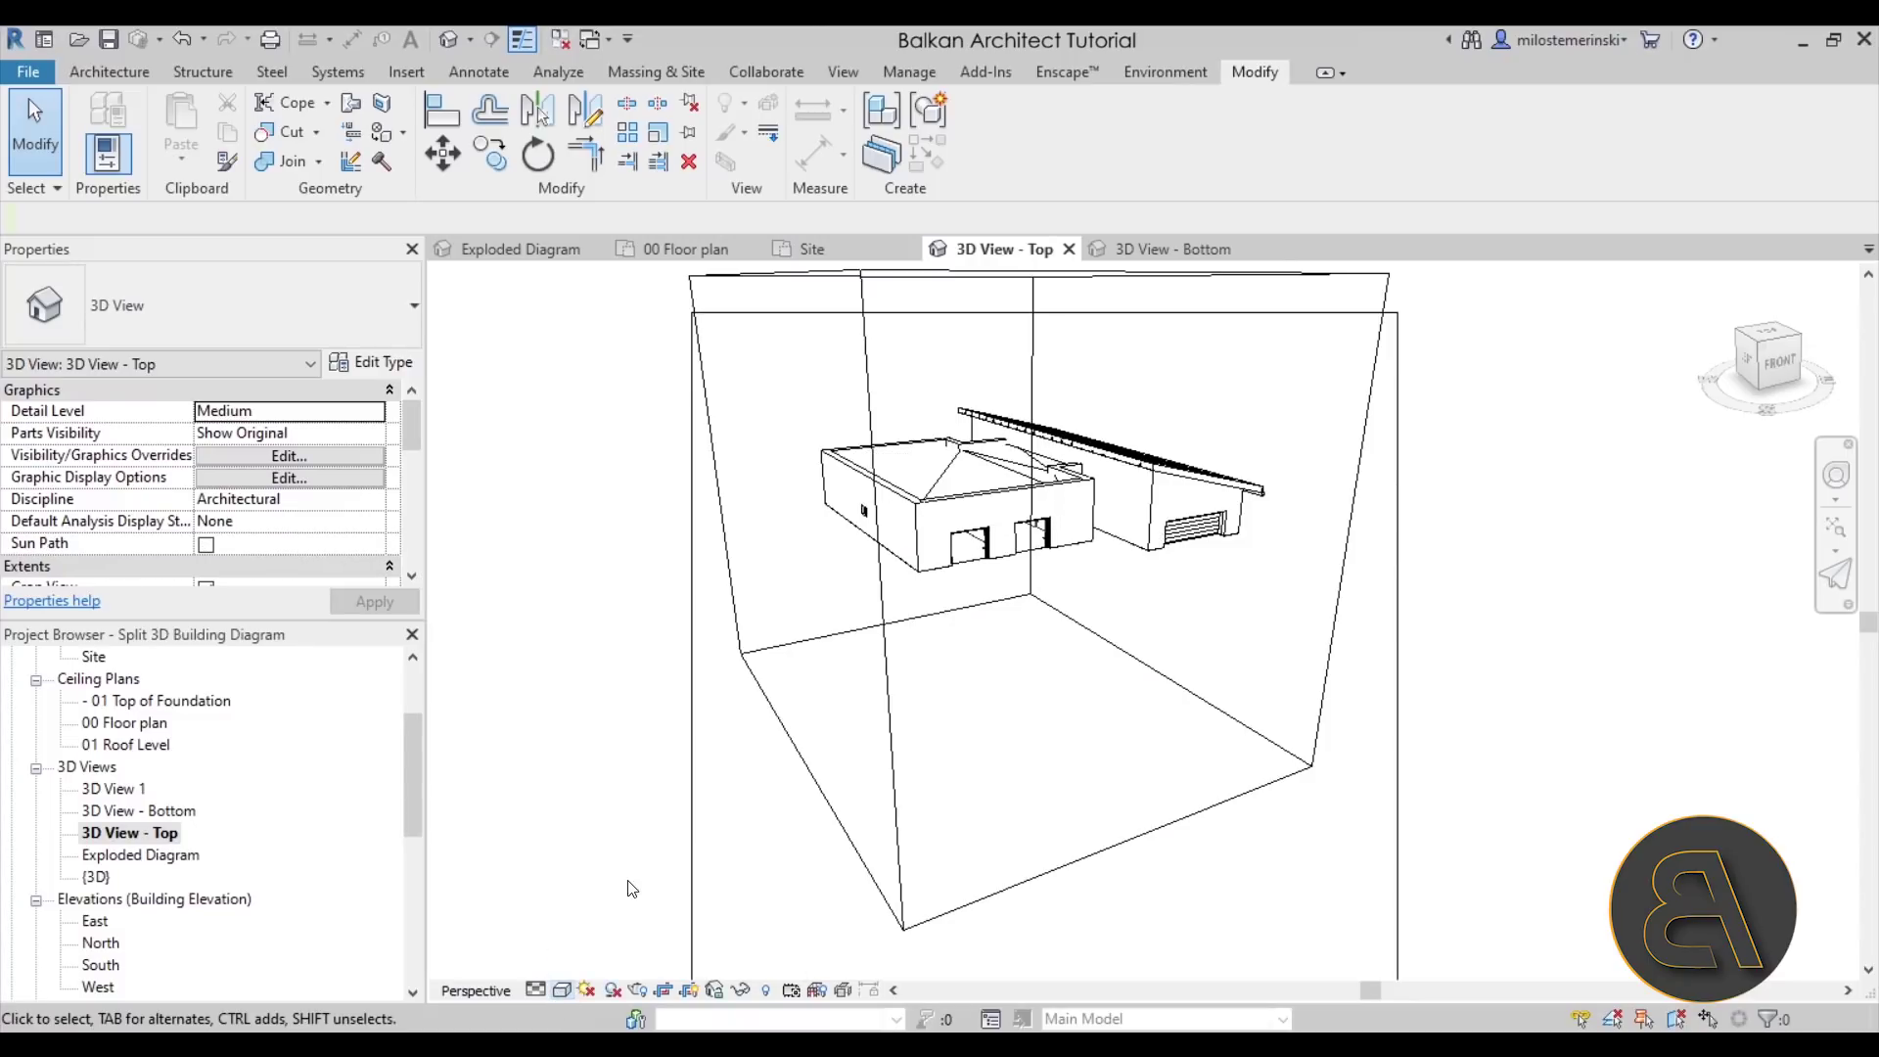
left_click(611, 989)
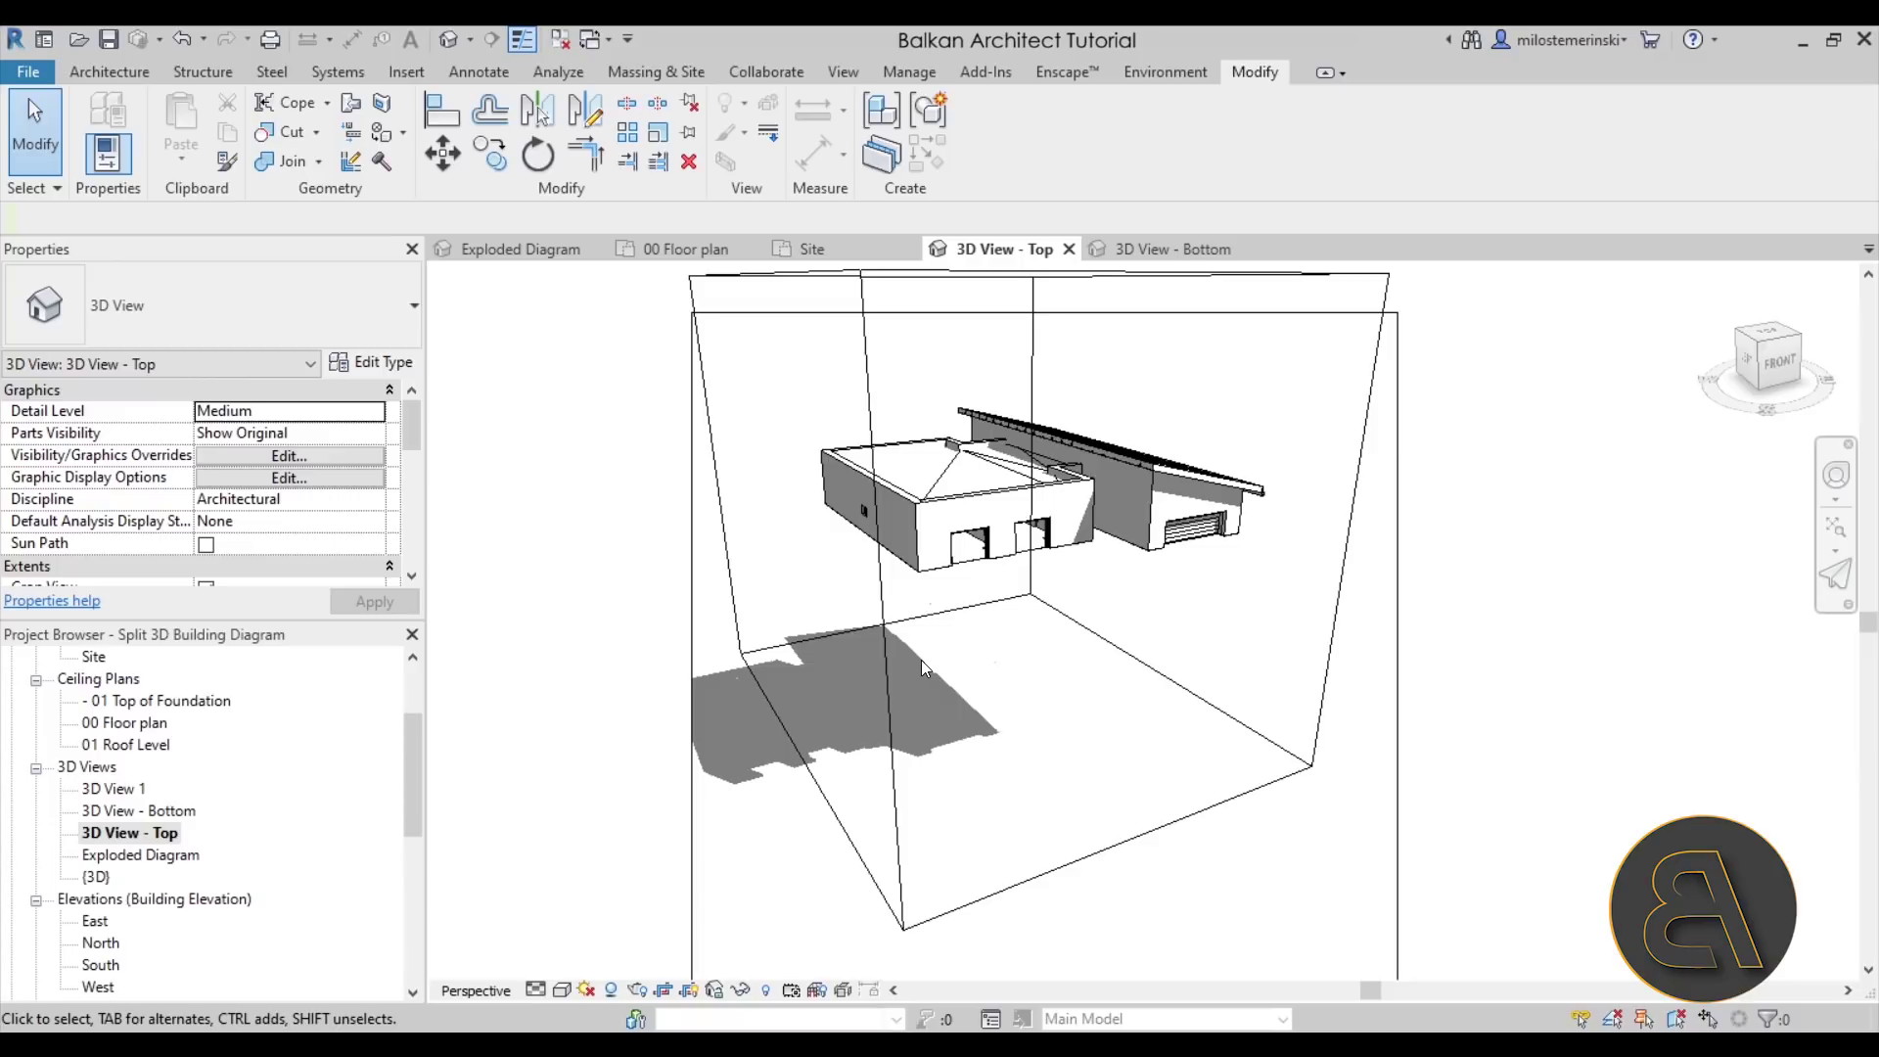
- Enable Show Ambient Shadows in the top view's Graphic Display Options and apply the change
left_click(563, 989)
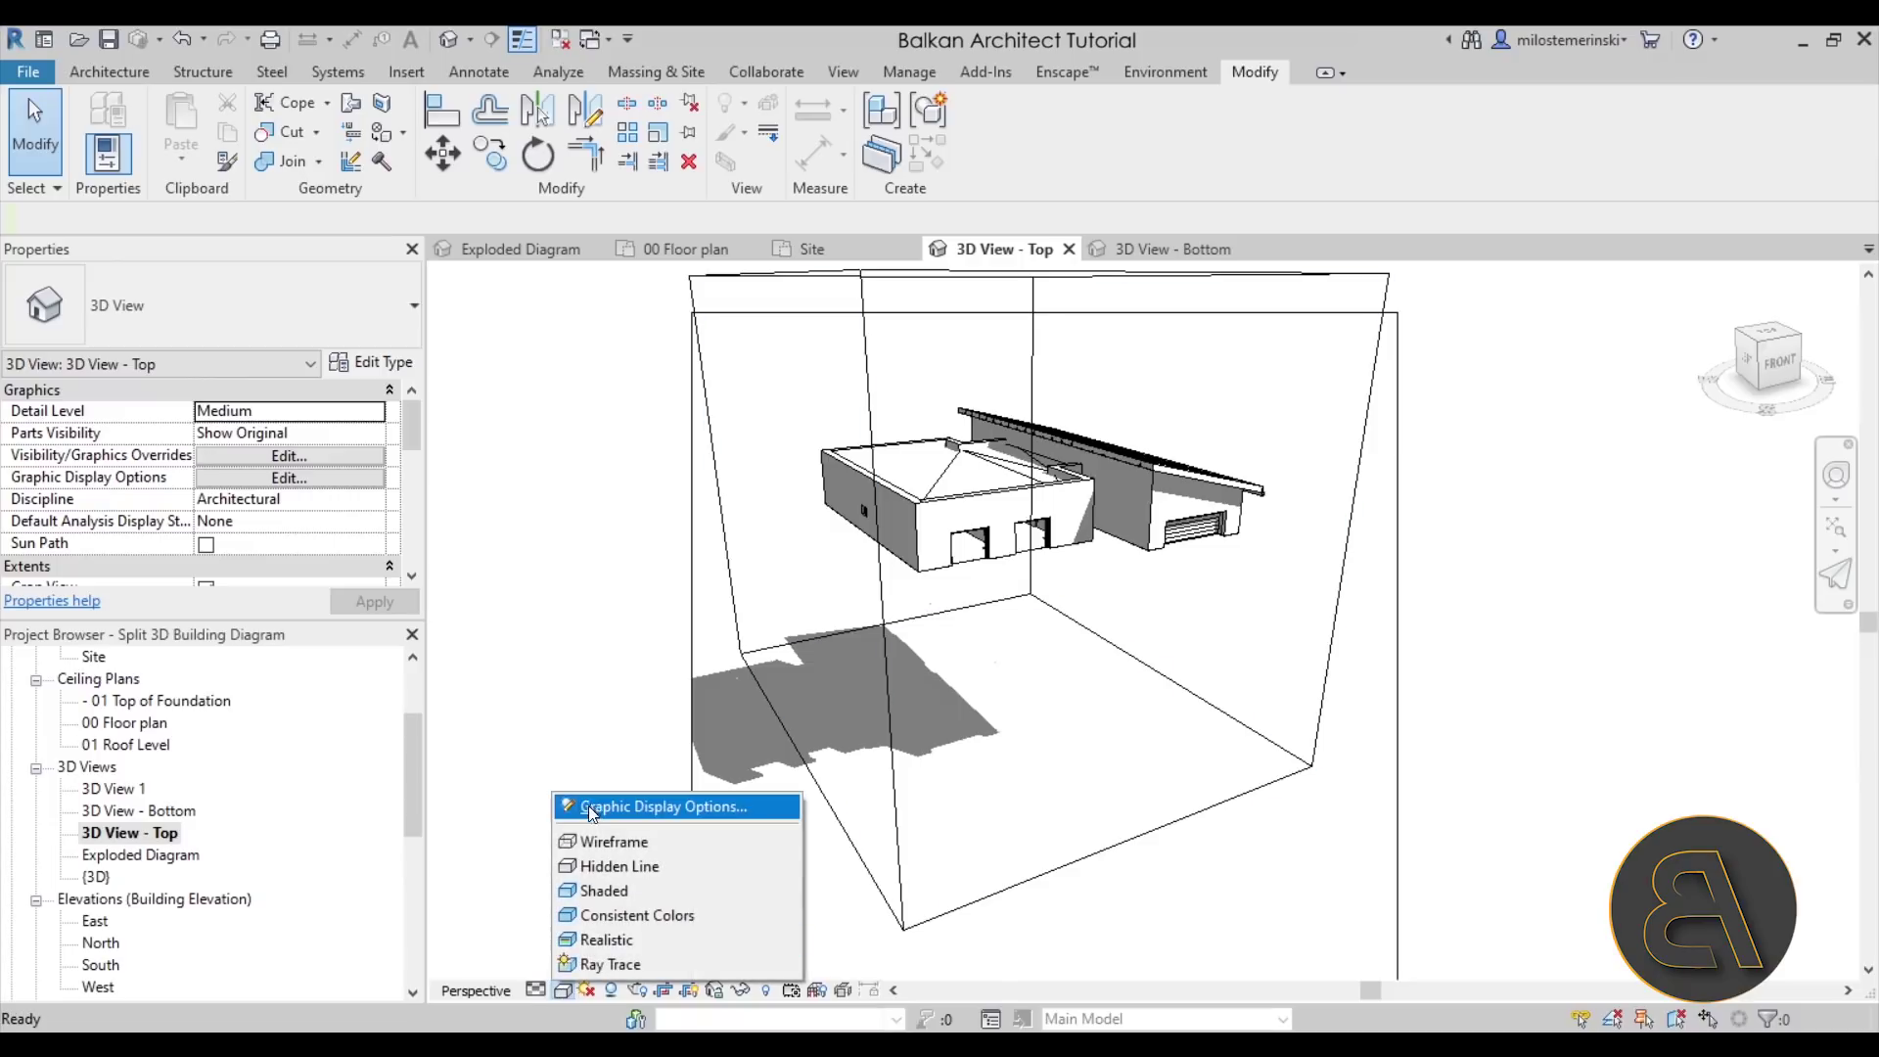
left_click(590, 806)
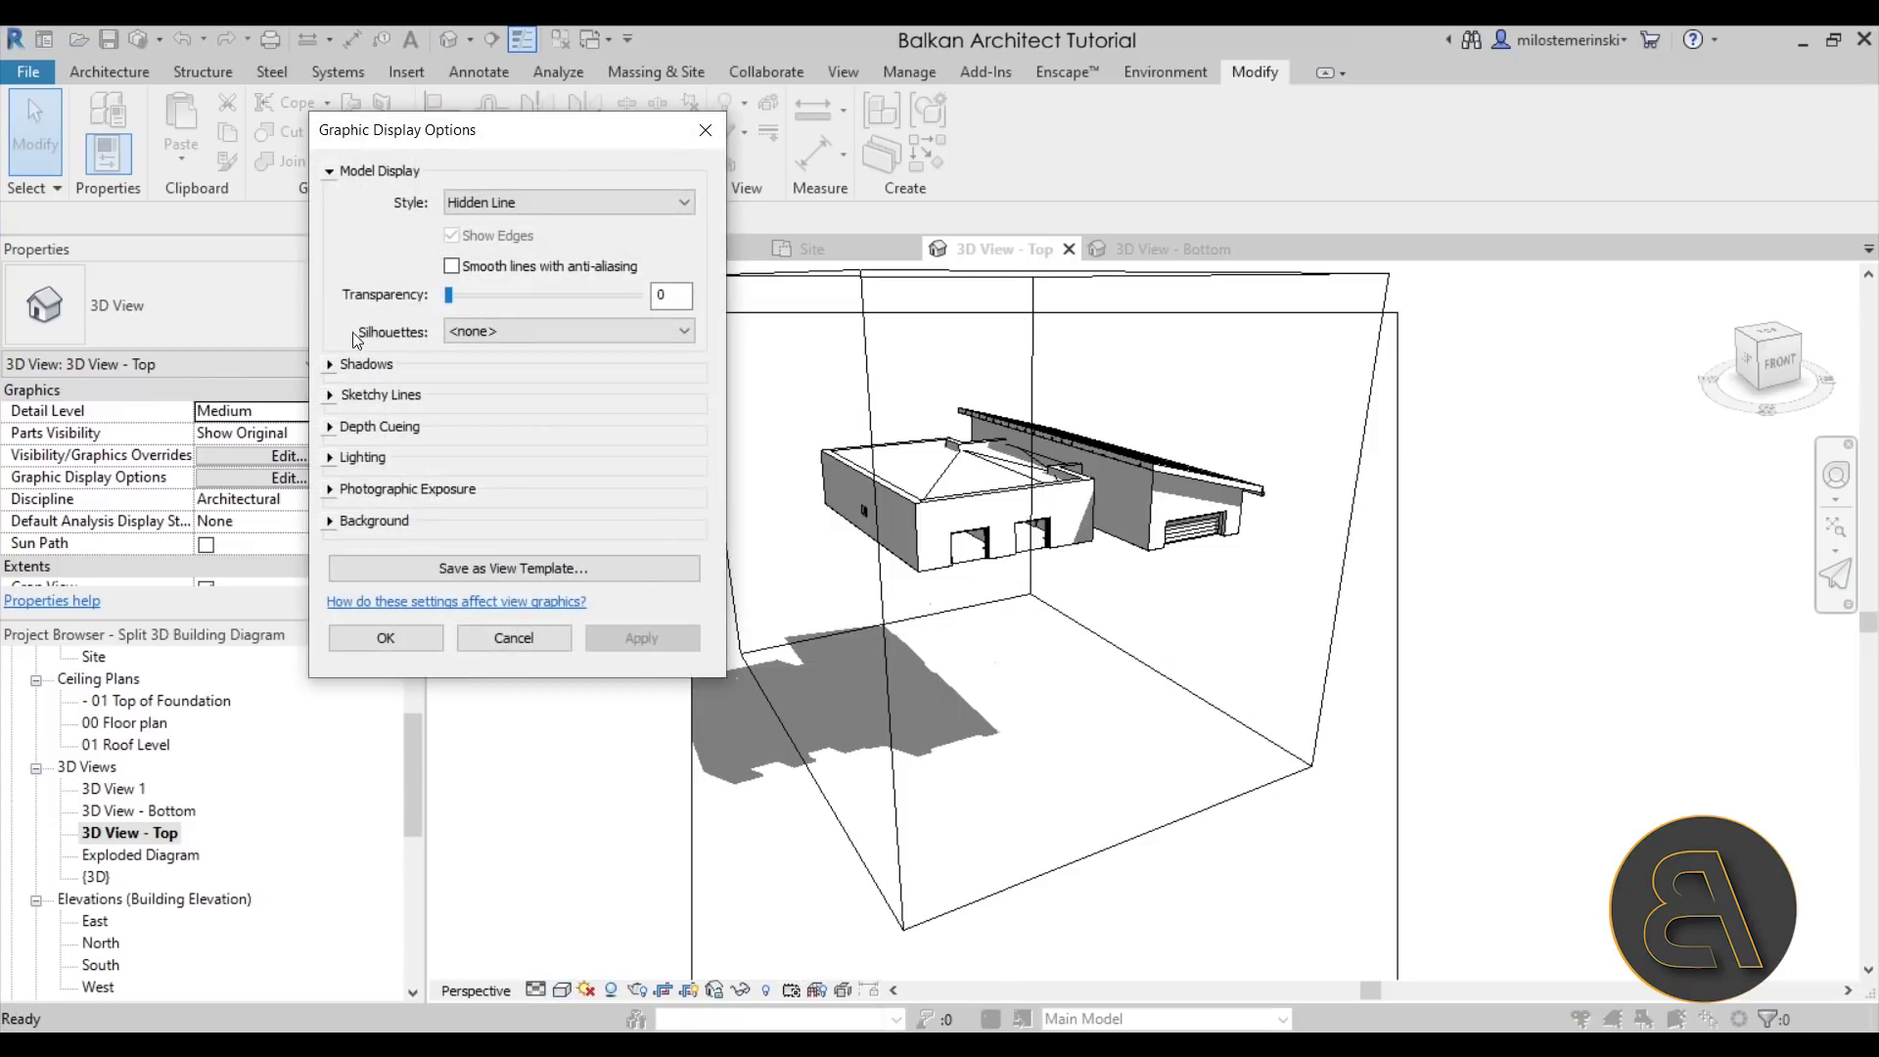
left_click(345, 365)
left_click(452, 411)
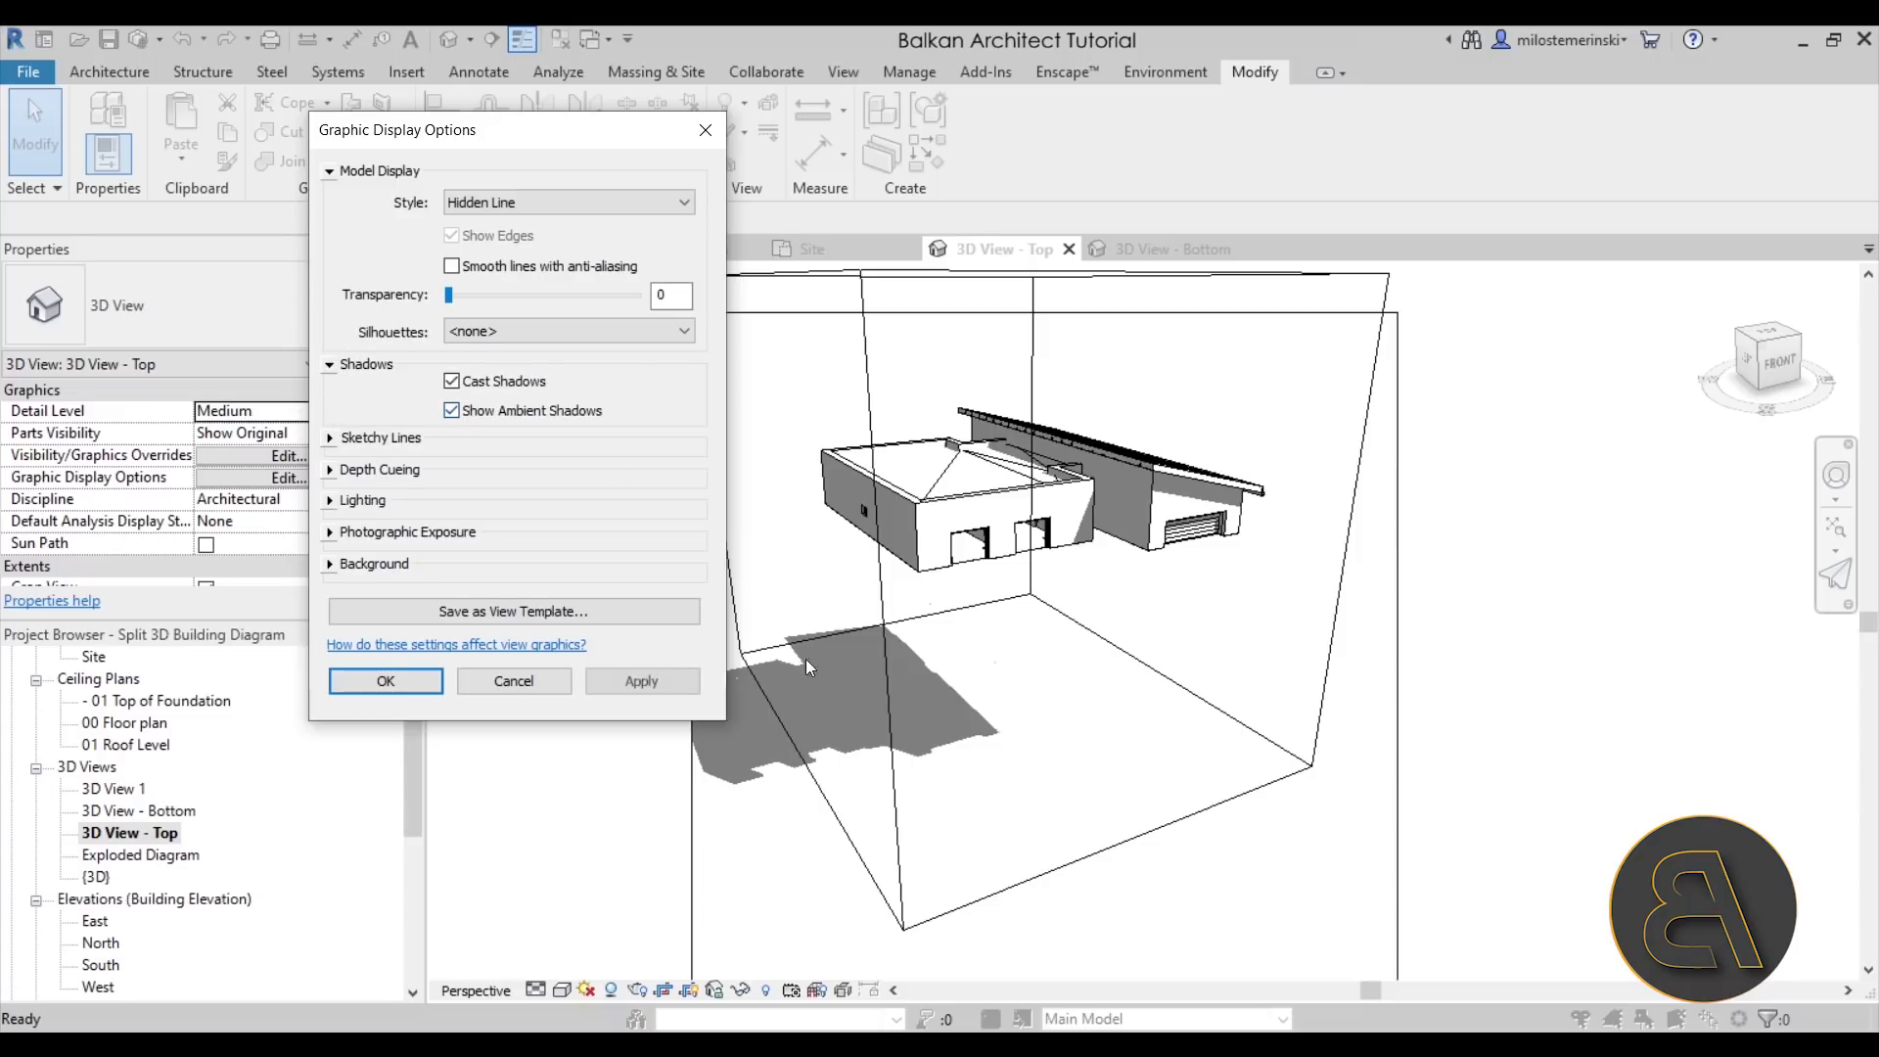
left_click(641, 681)
left_click(411, 683)
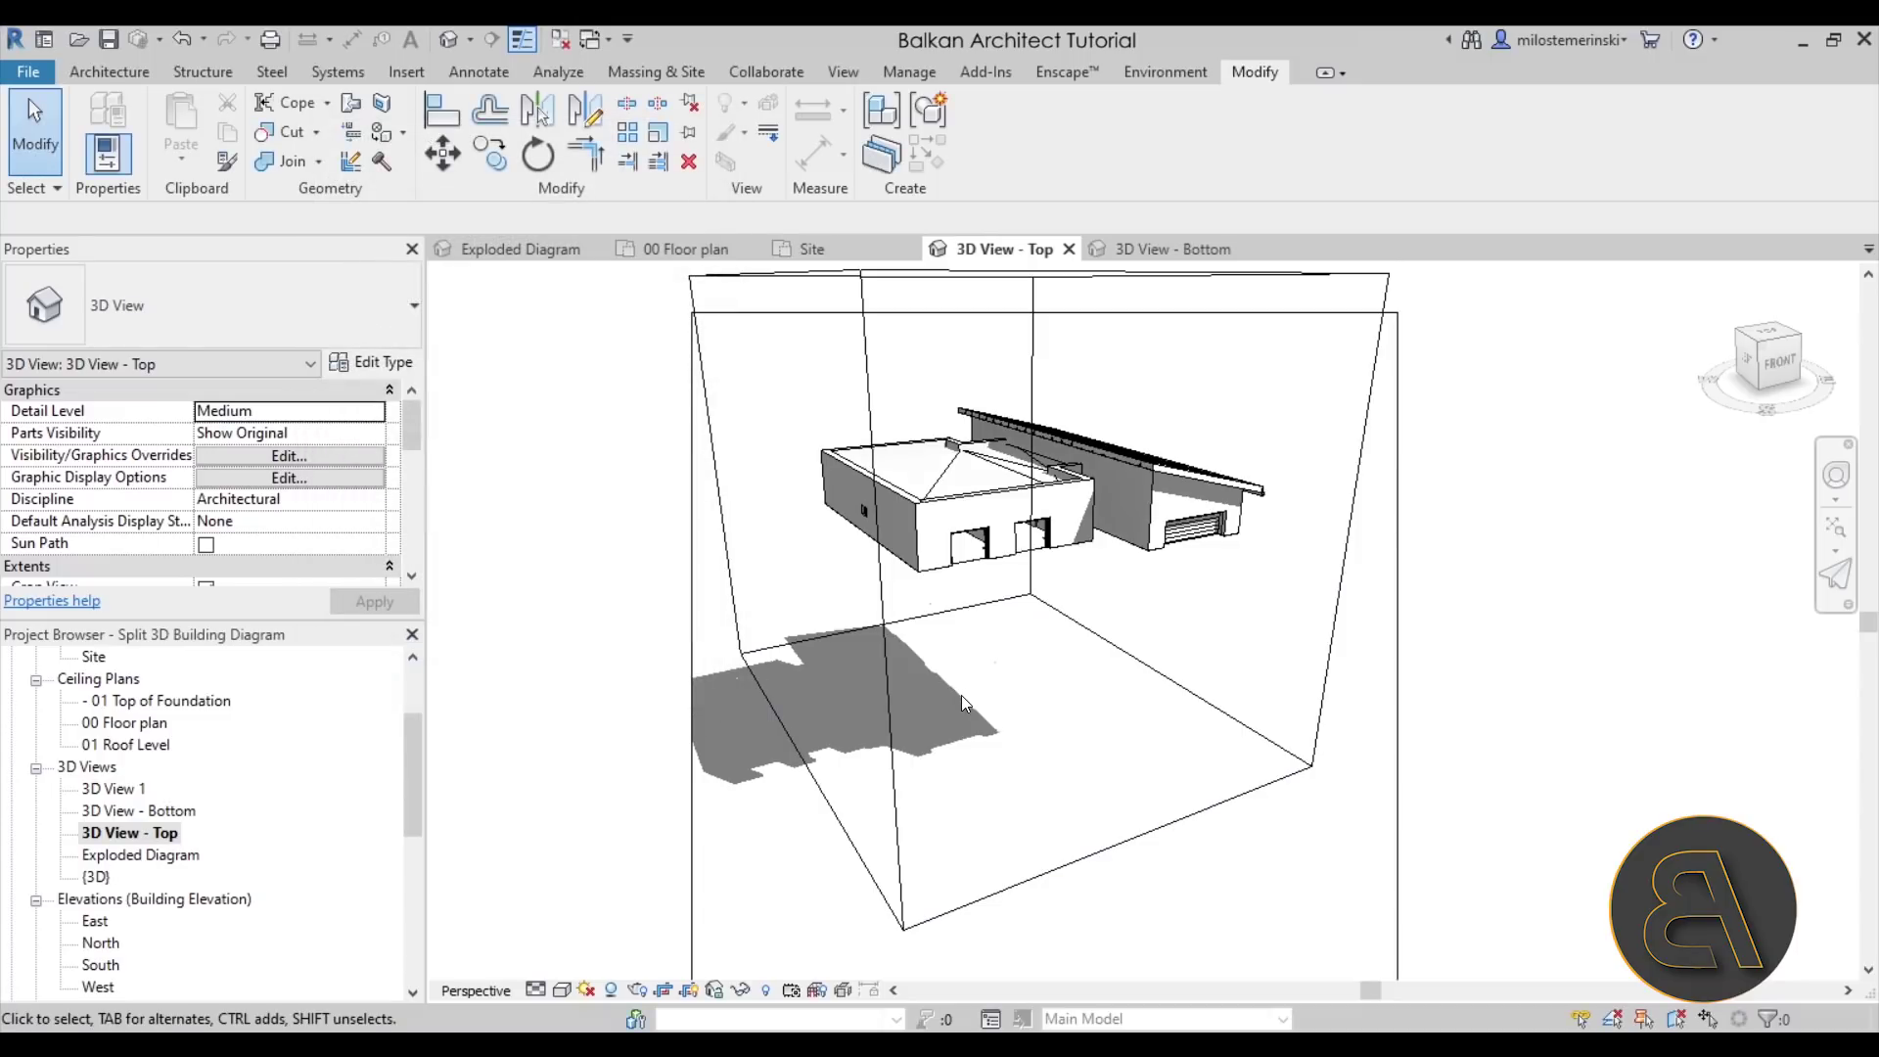
- Hide the section box around the displaced house in 3D View - Top
scroll(944, 651, "down", 2)
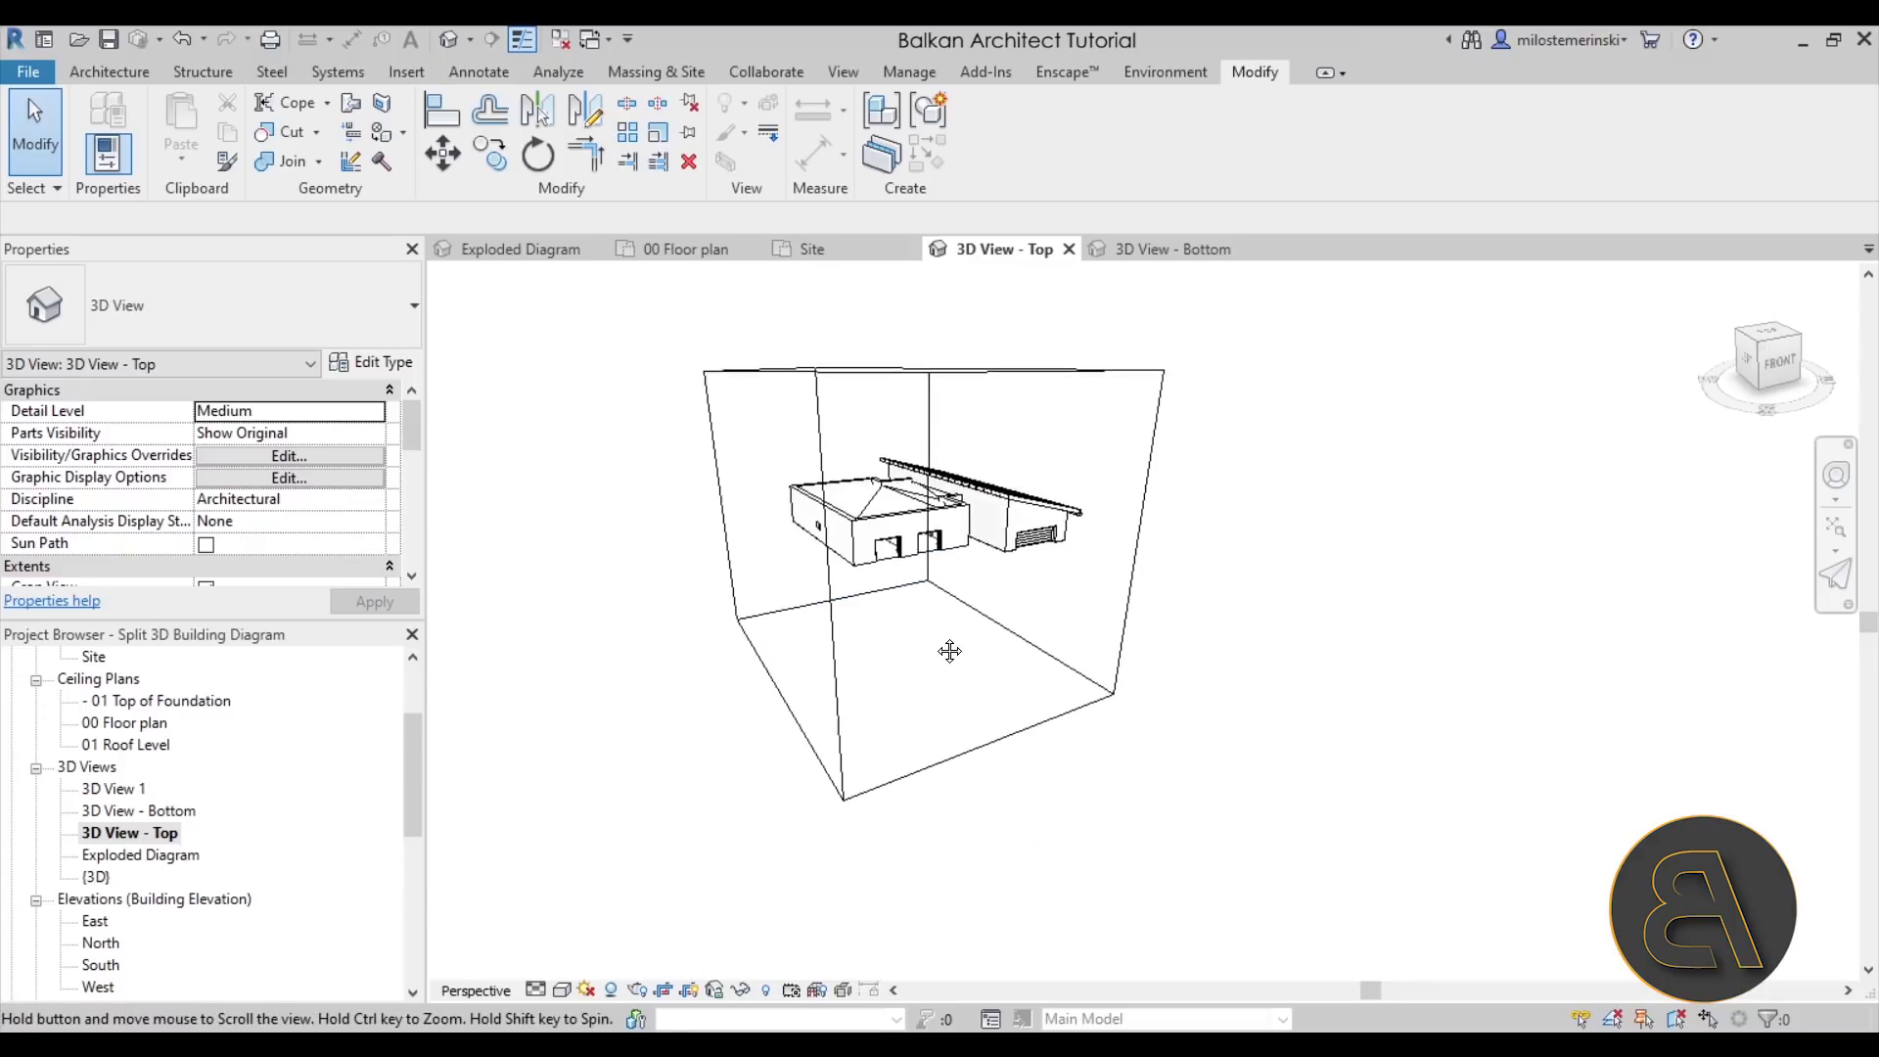
left_click(1110, 700)
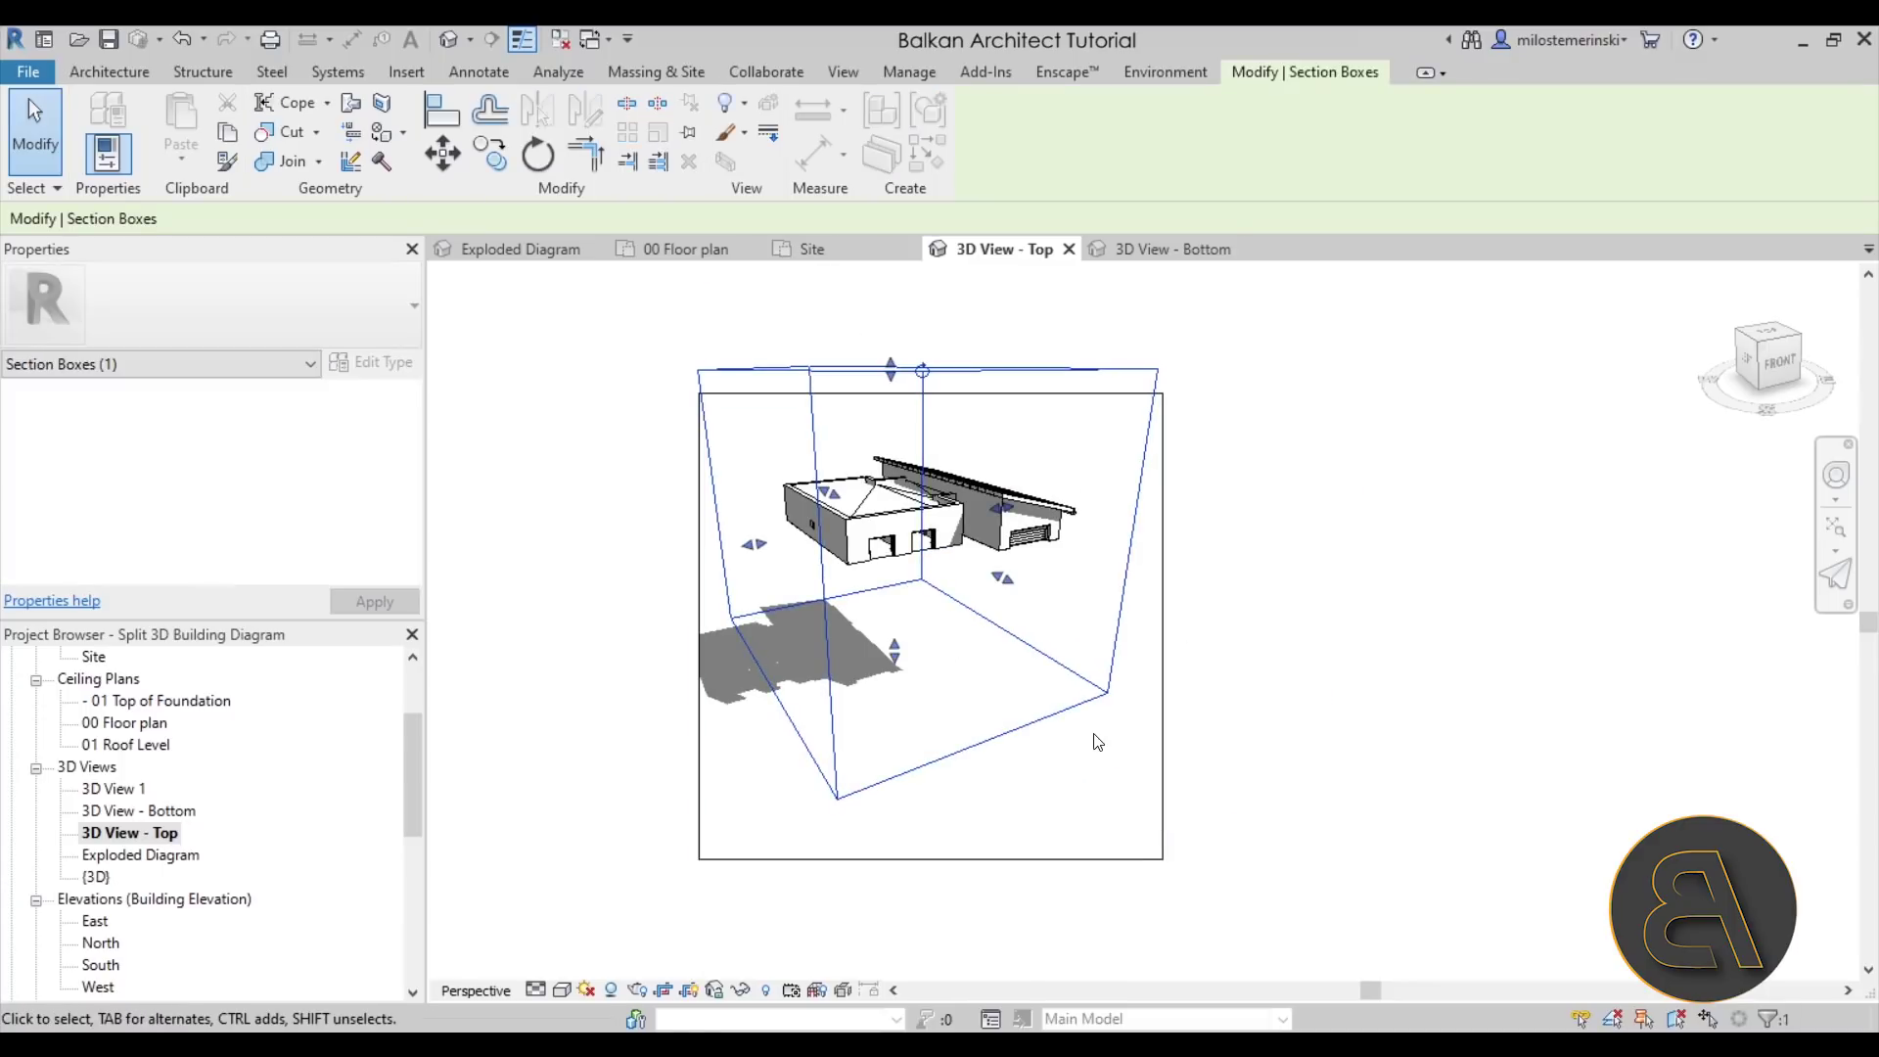
left_click(728, 110)
left_click(778, 147)
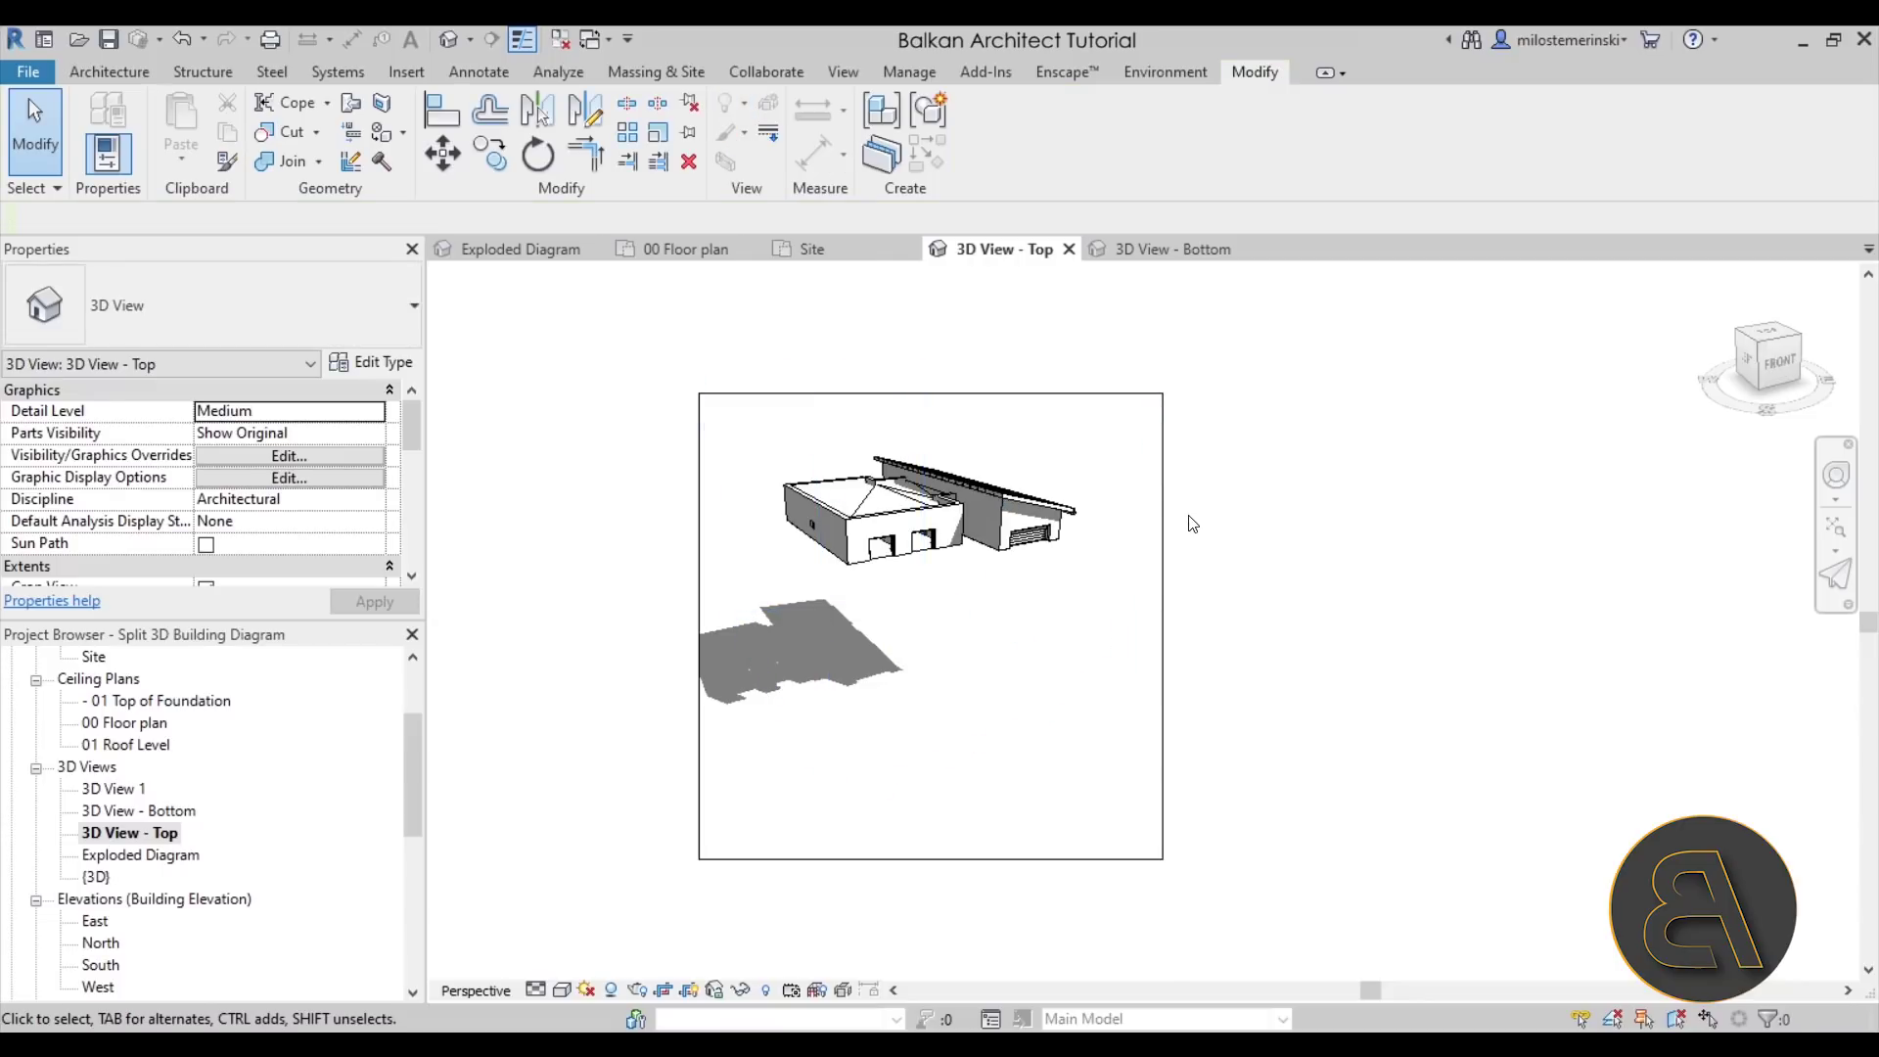
- Switch to 3D View - Bottom and hide its section box
left_click(1184, 249)
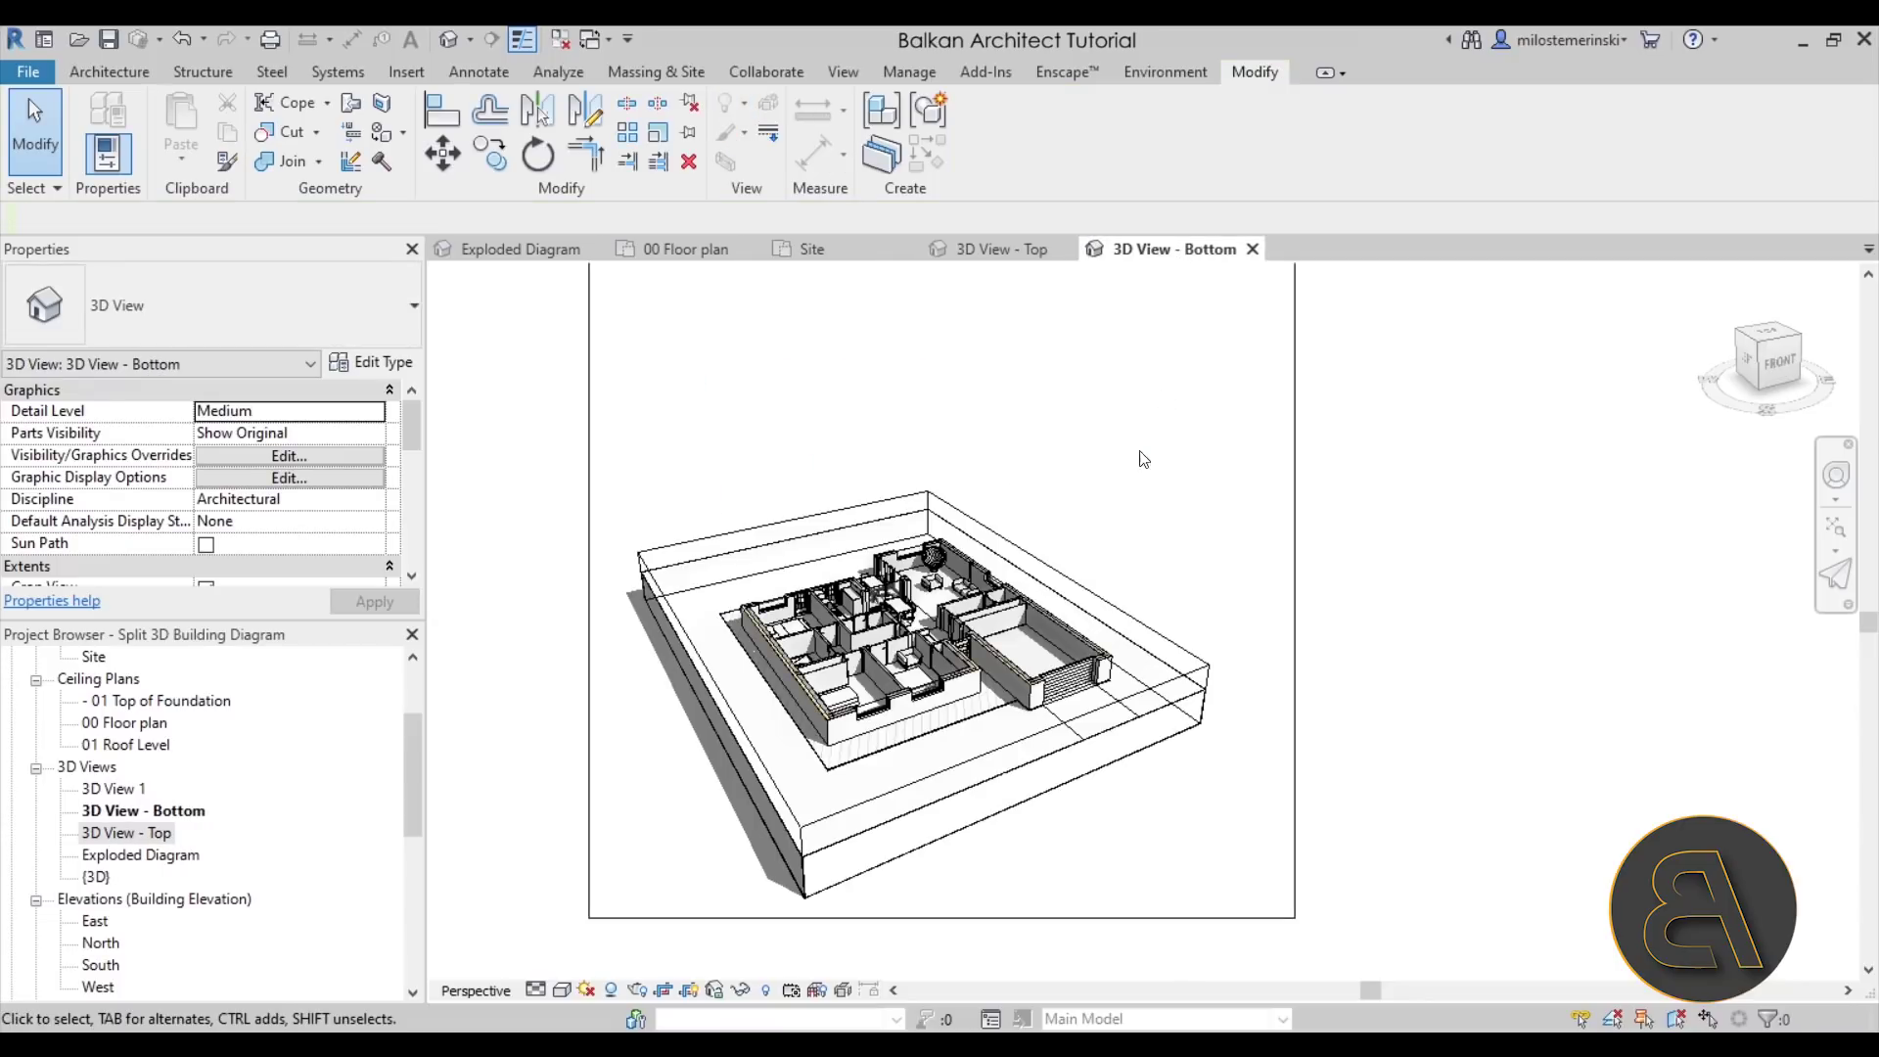
left_click(1082, 581)
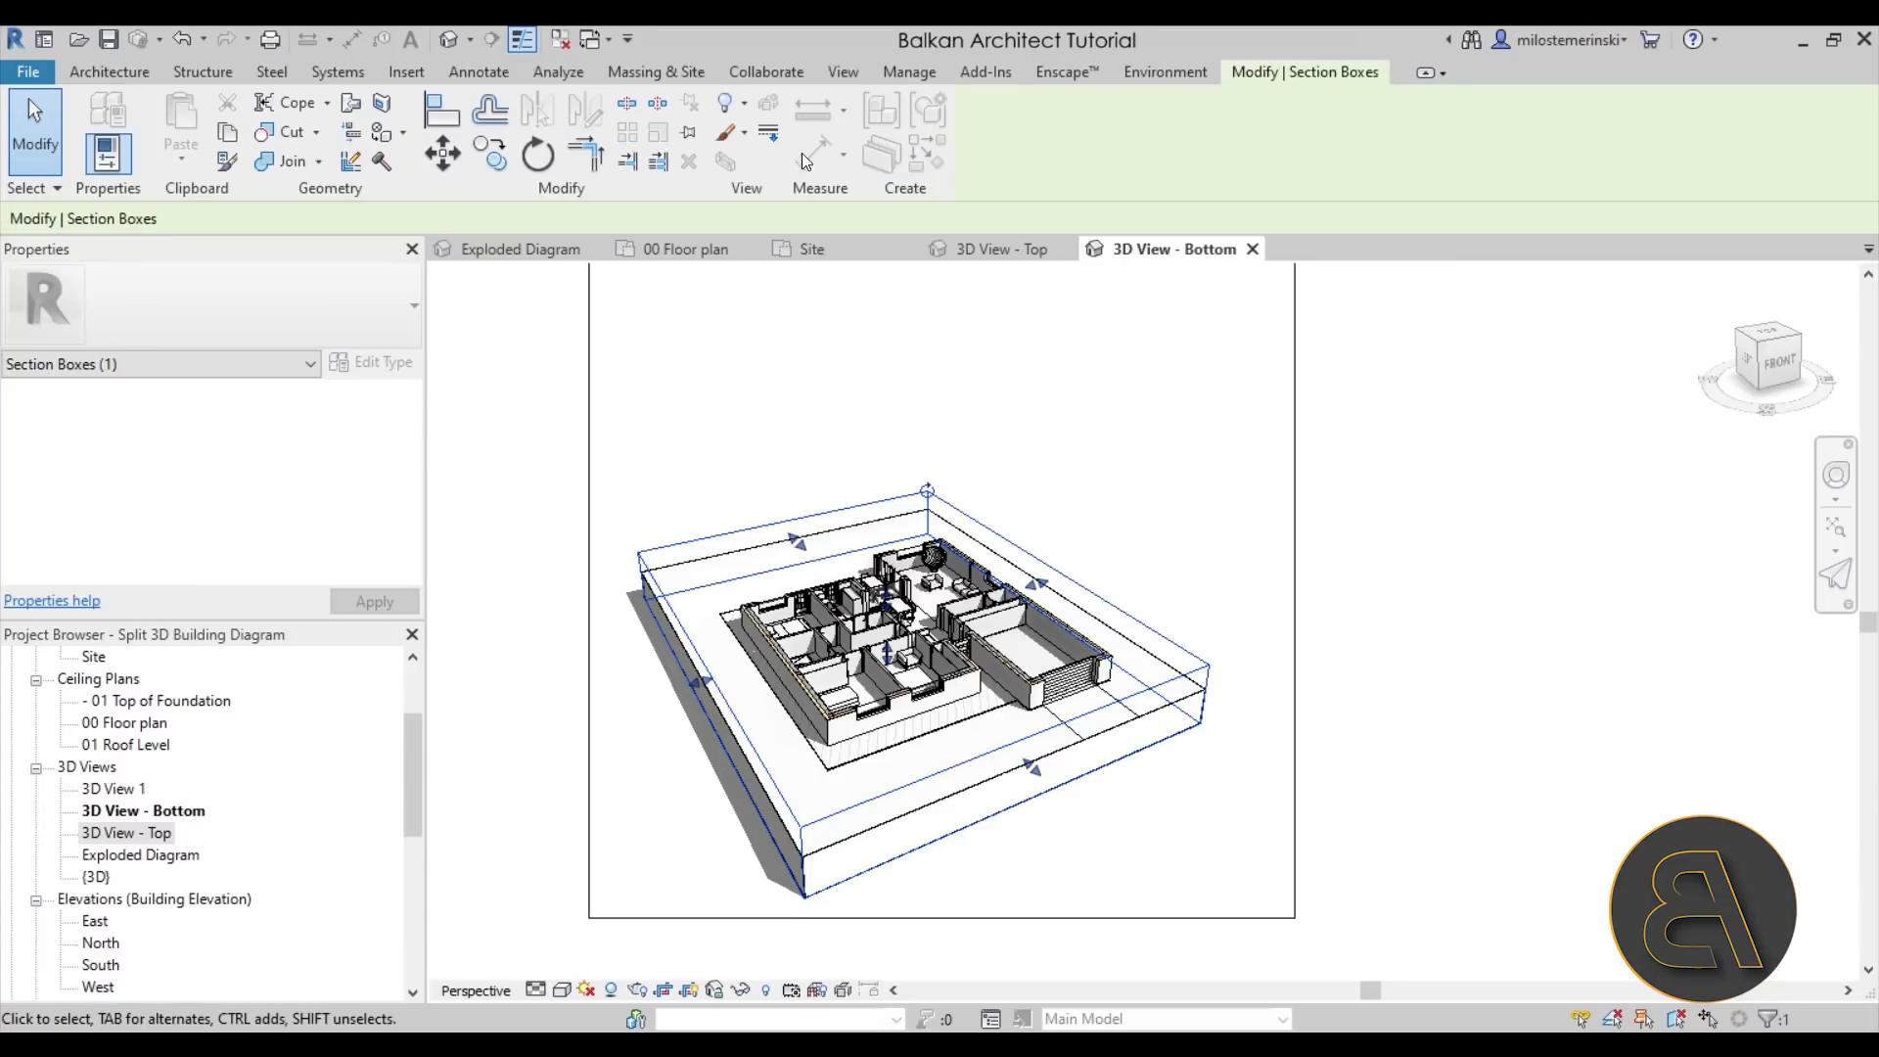
left_click(747, 103)
left_click(748, 135)
- Turn off Crop Region Visible for 3D View - Bottom and for 3D View - Top
scroll(1125, 455, "down", 2)
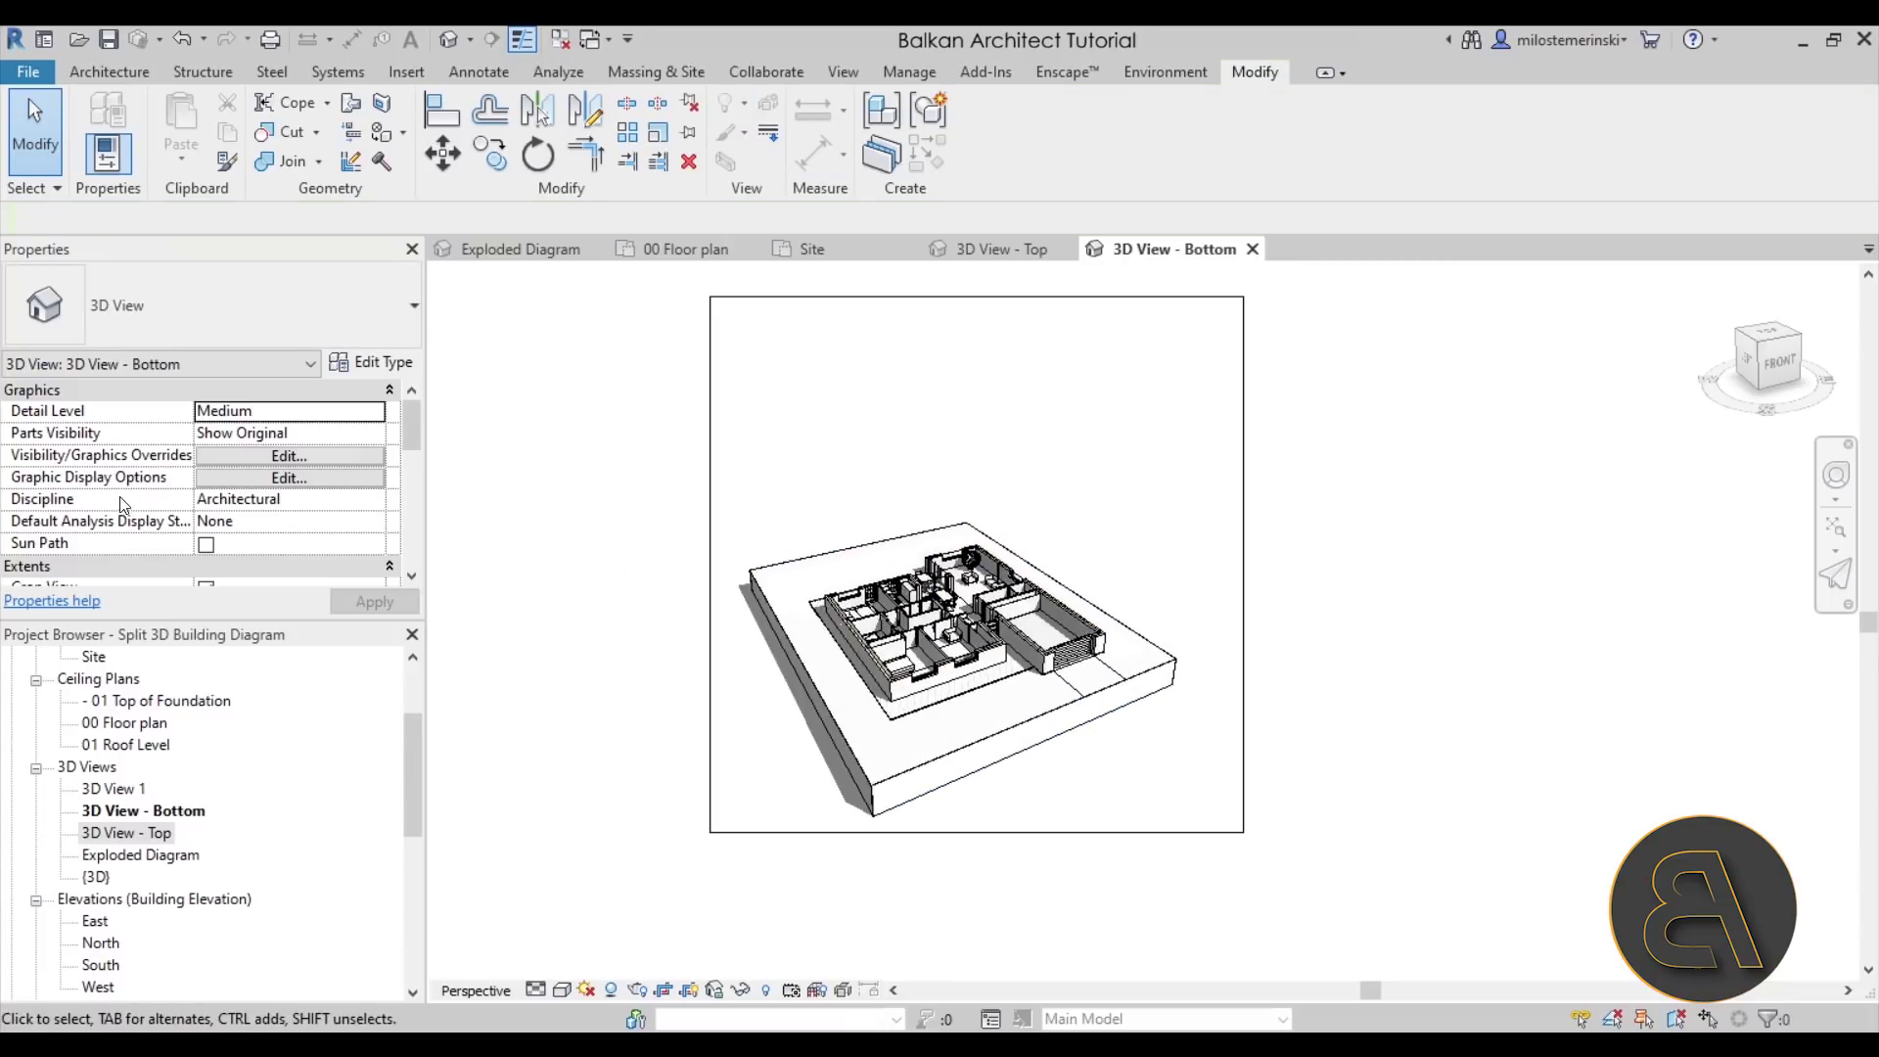
scroll(181, 502, "down", 4)
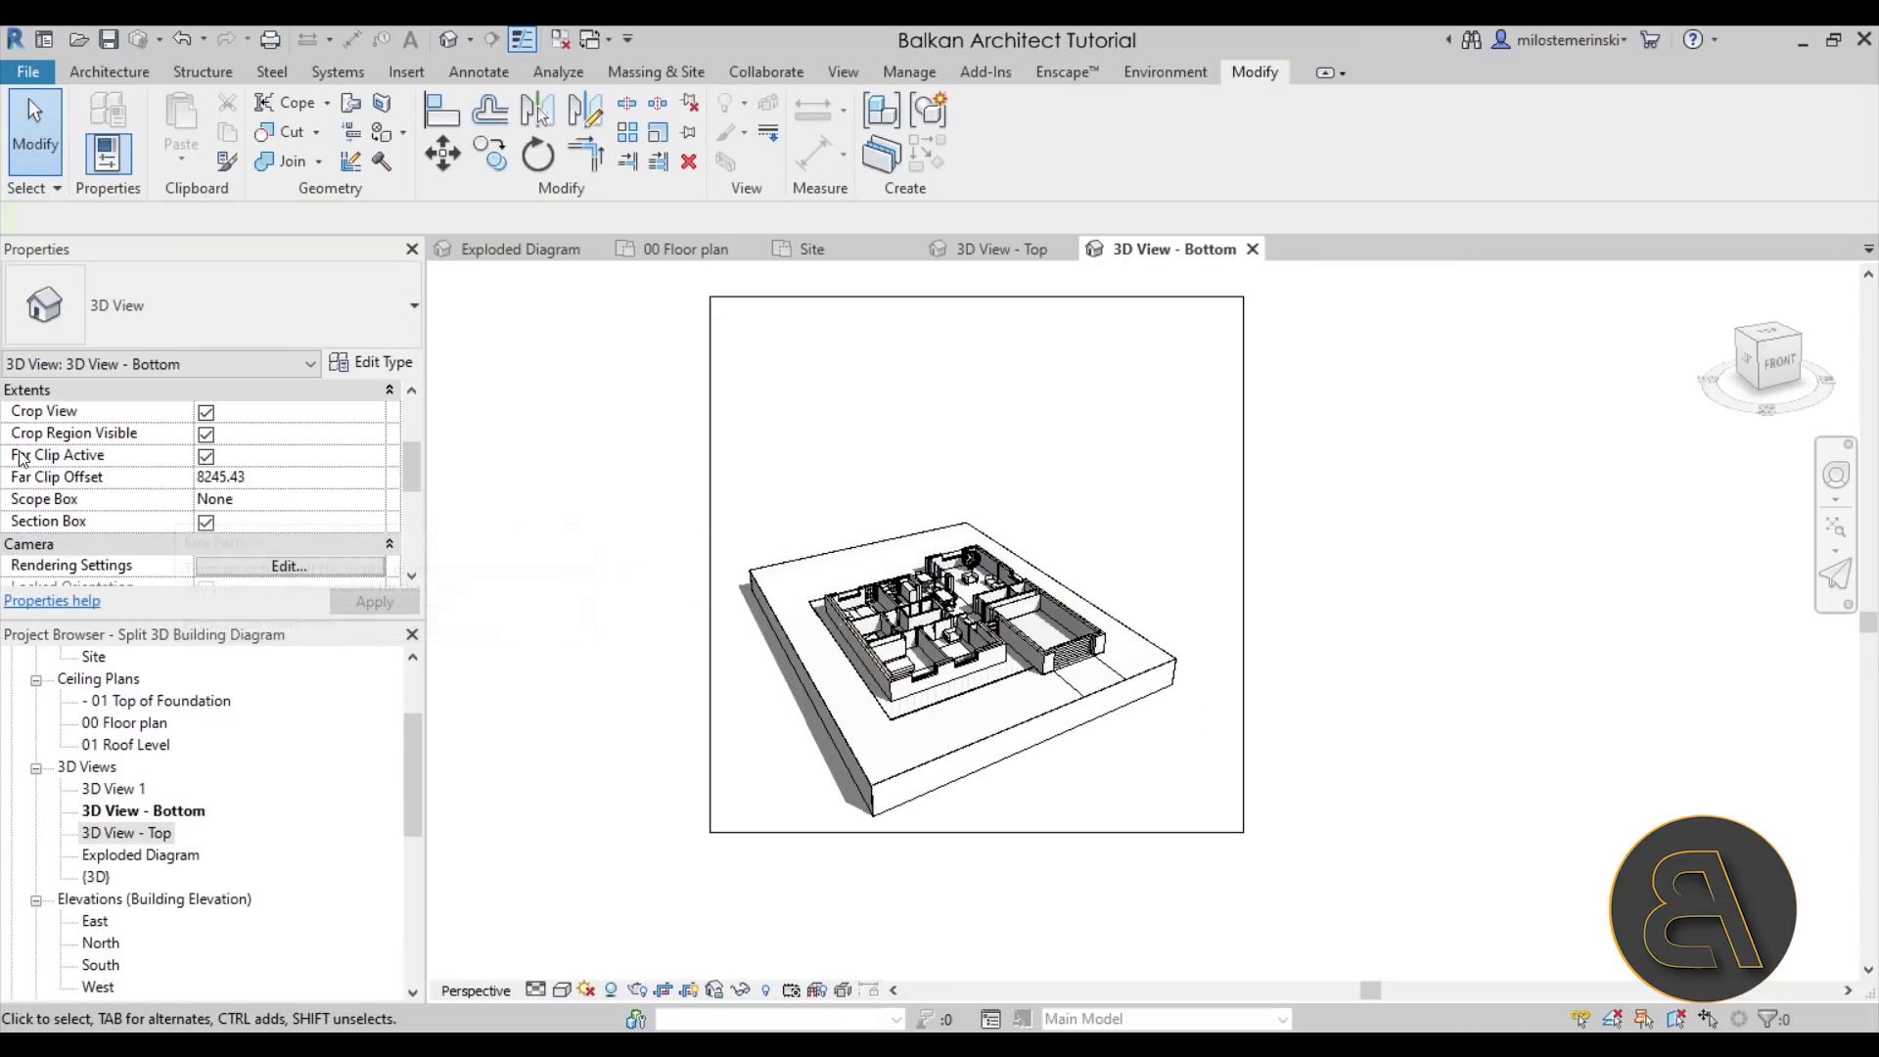
left_click(205, 434)
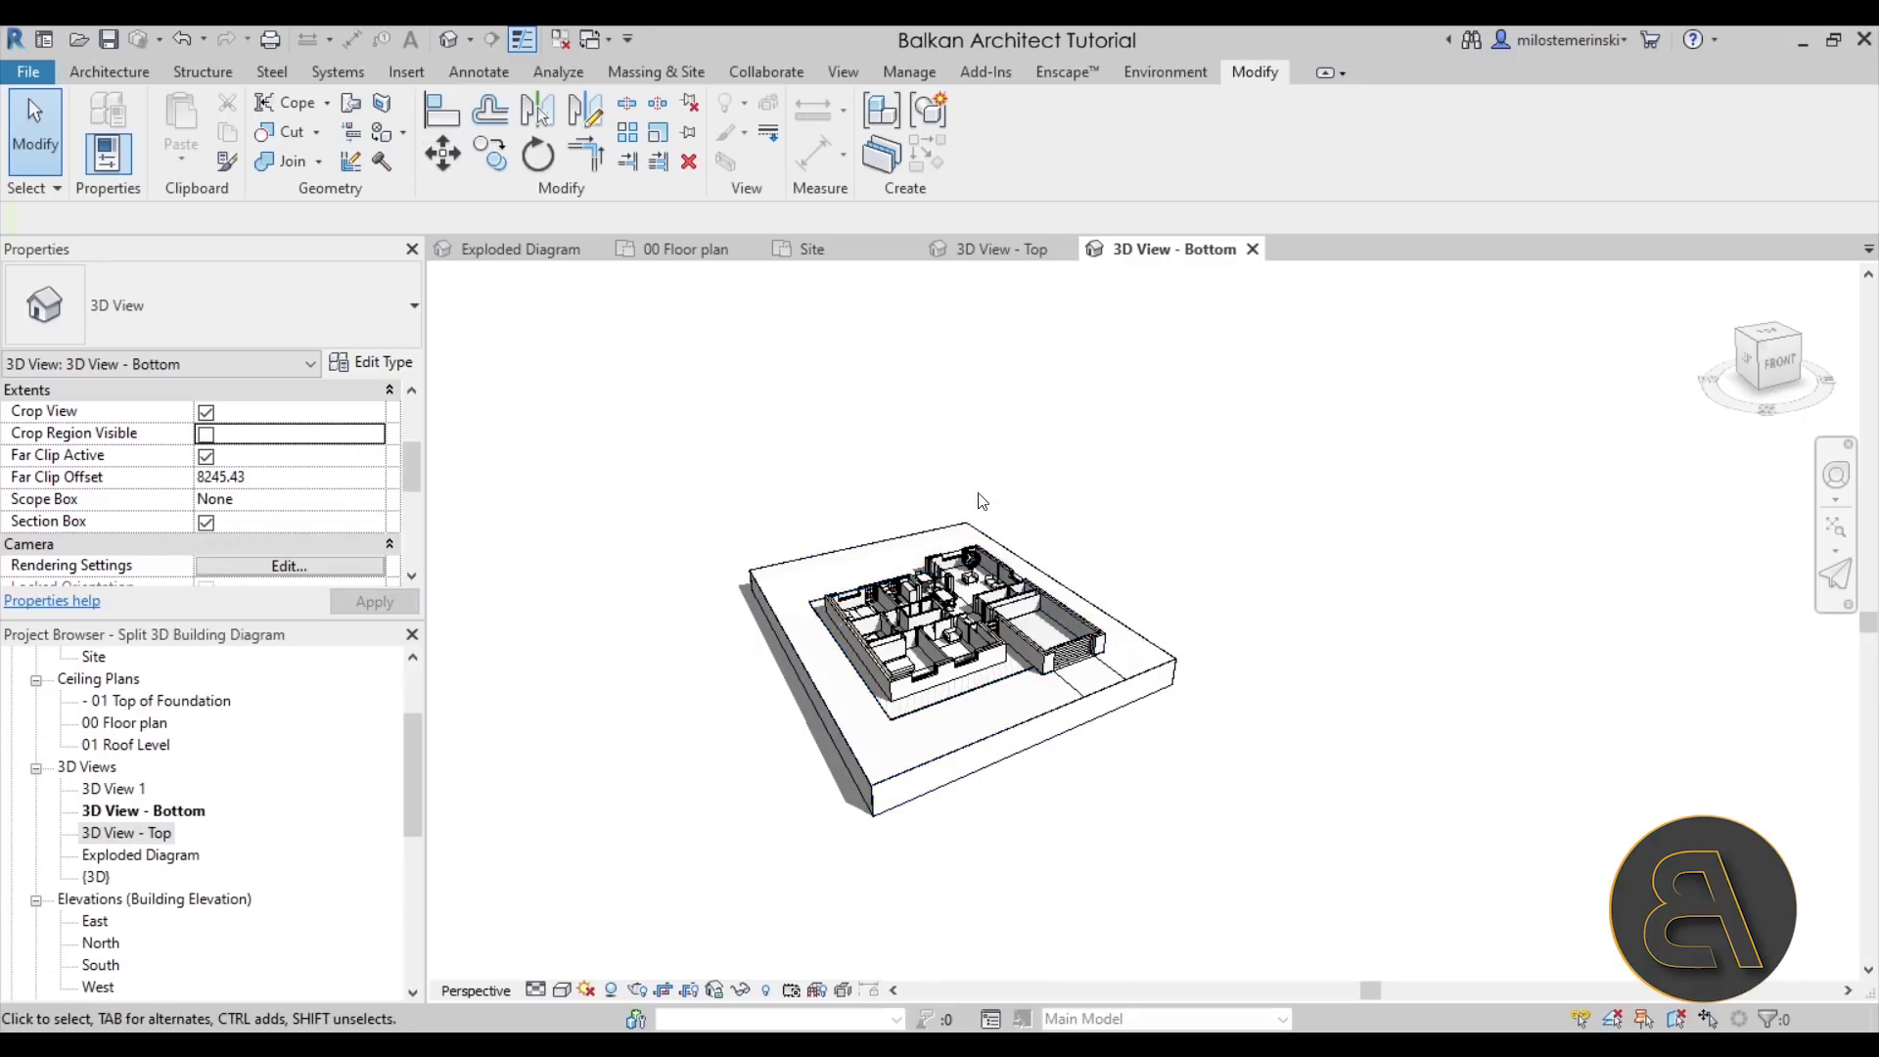
left_click(1023, 250)
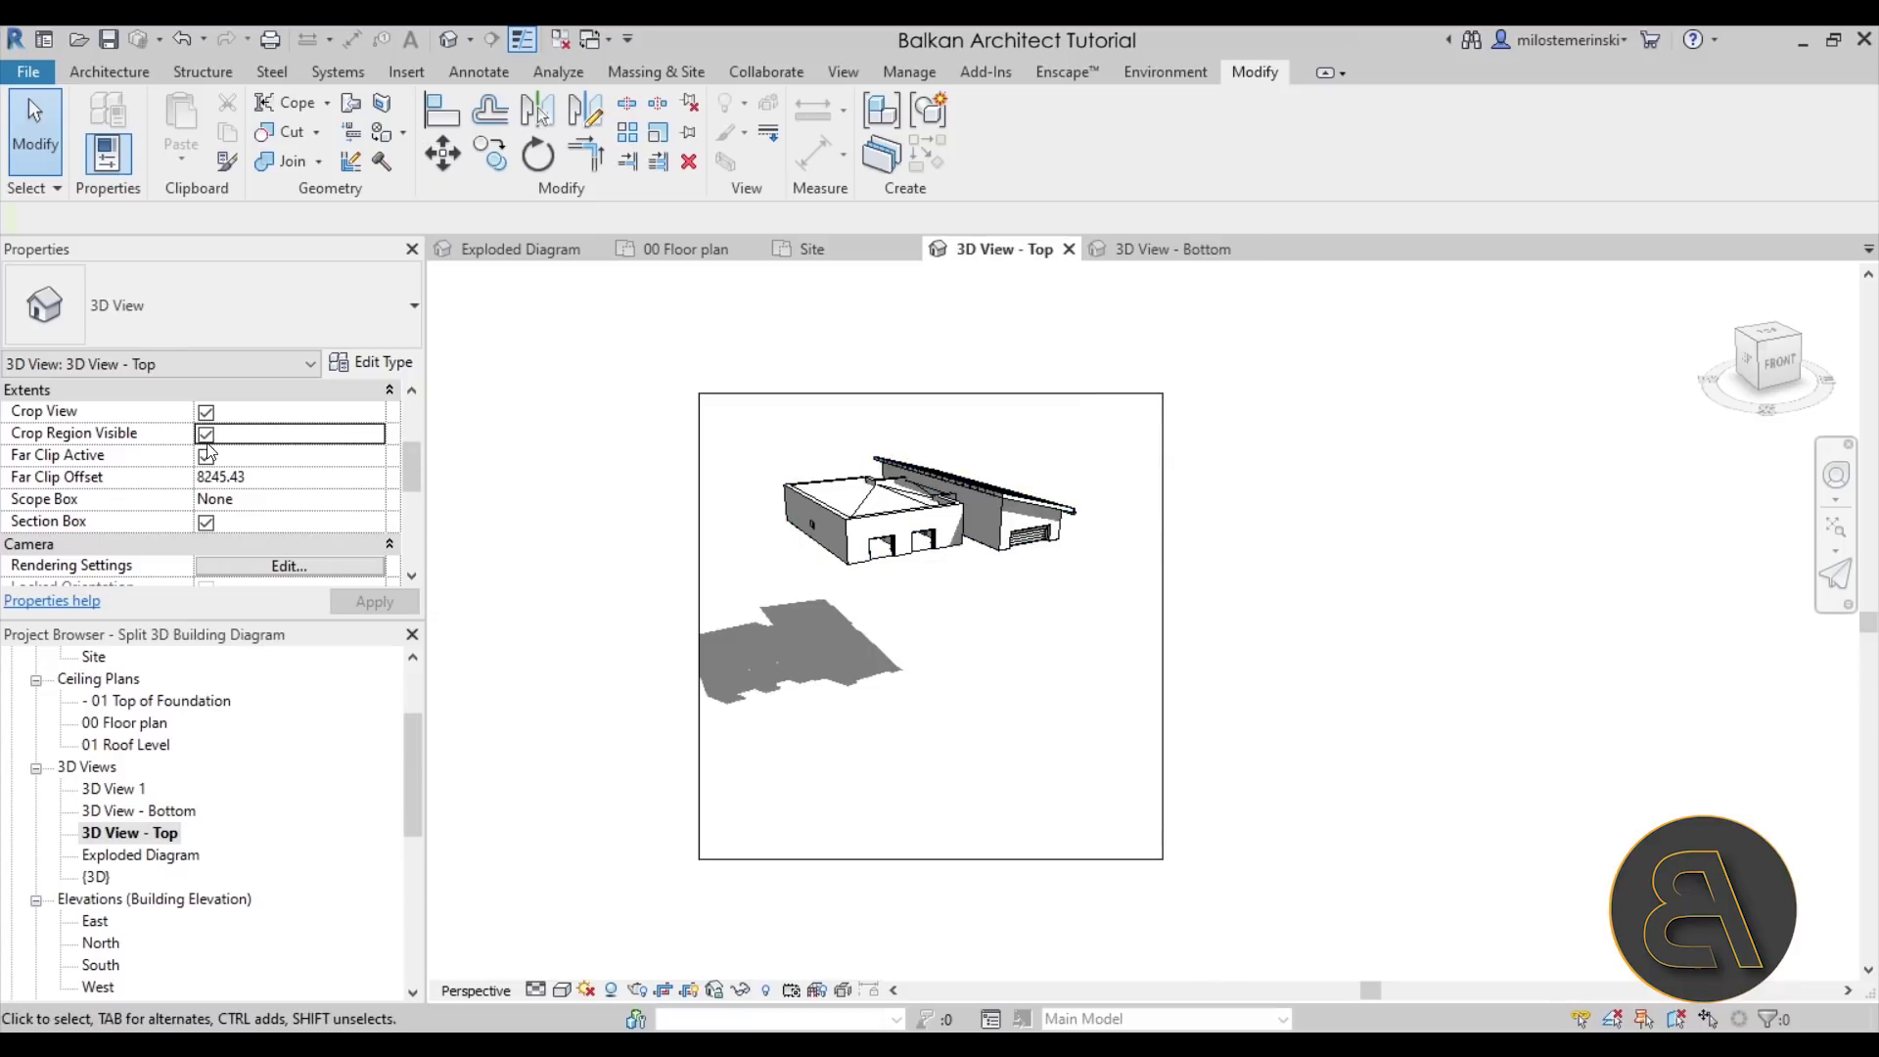
left_click(206, 434)
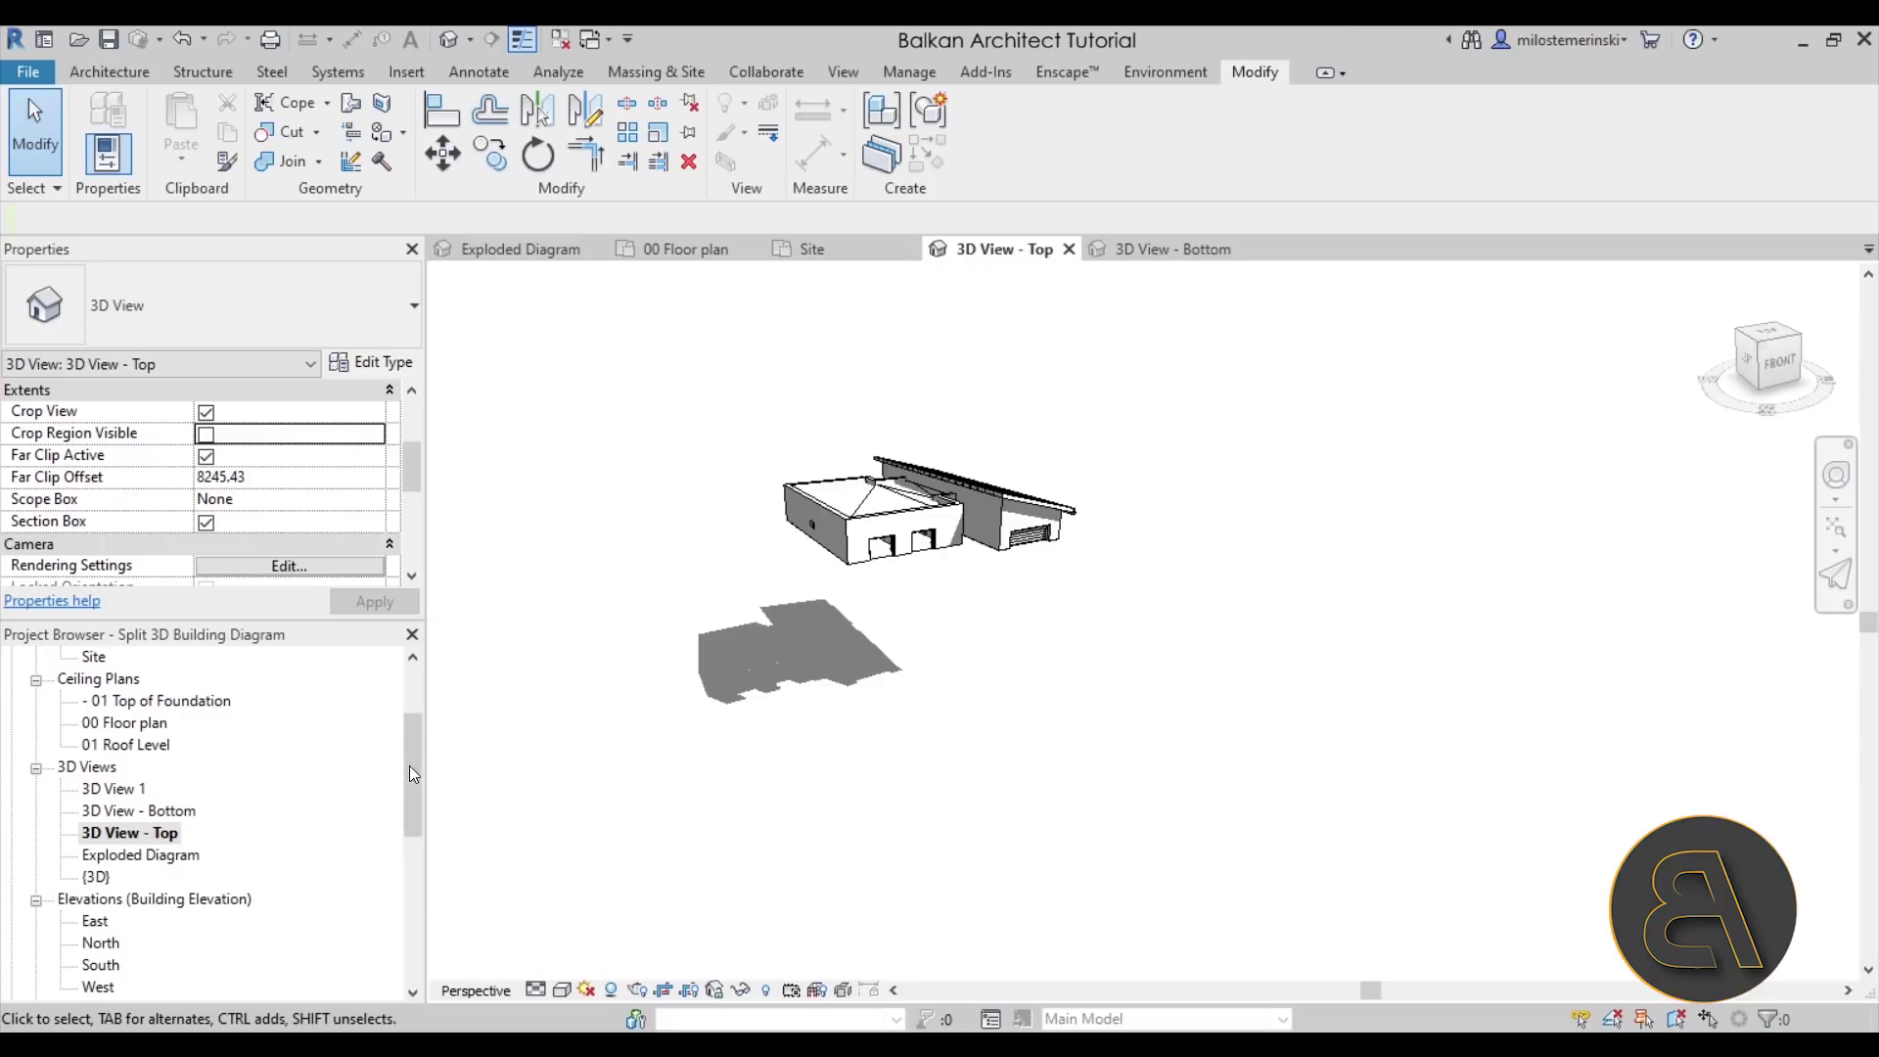
- Create a new sheet with the A2 metric titleblock
scroll(325, 751, "down", 5)
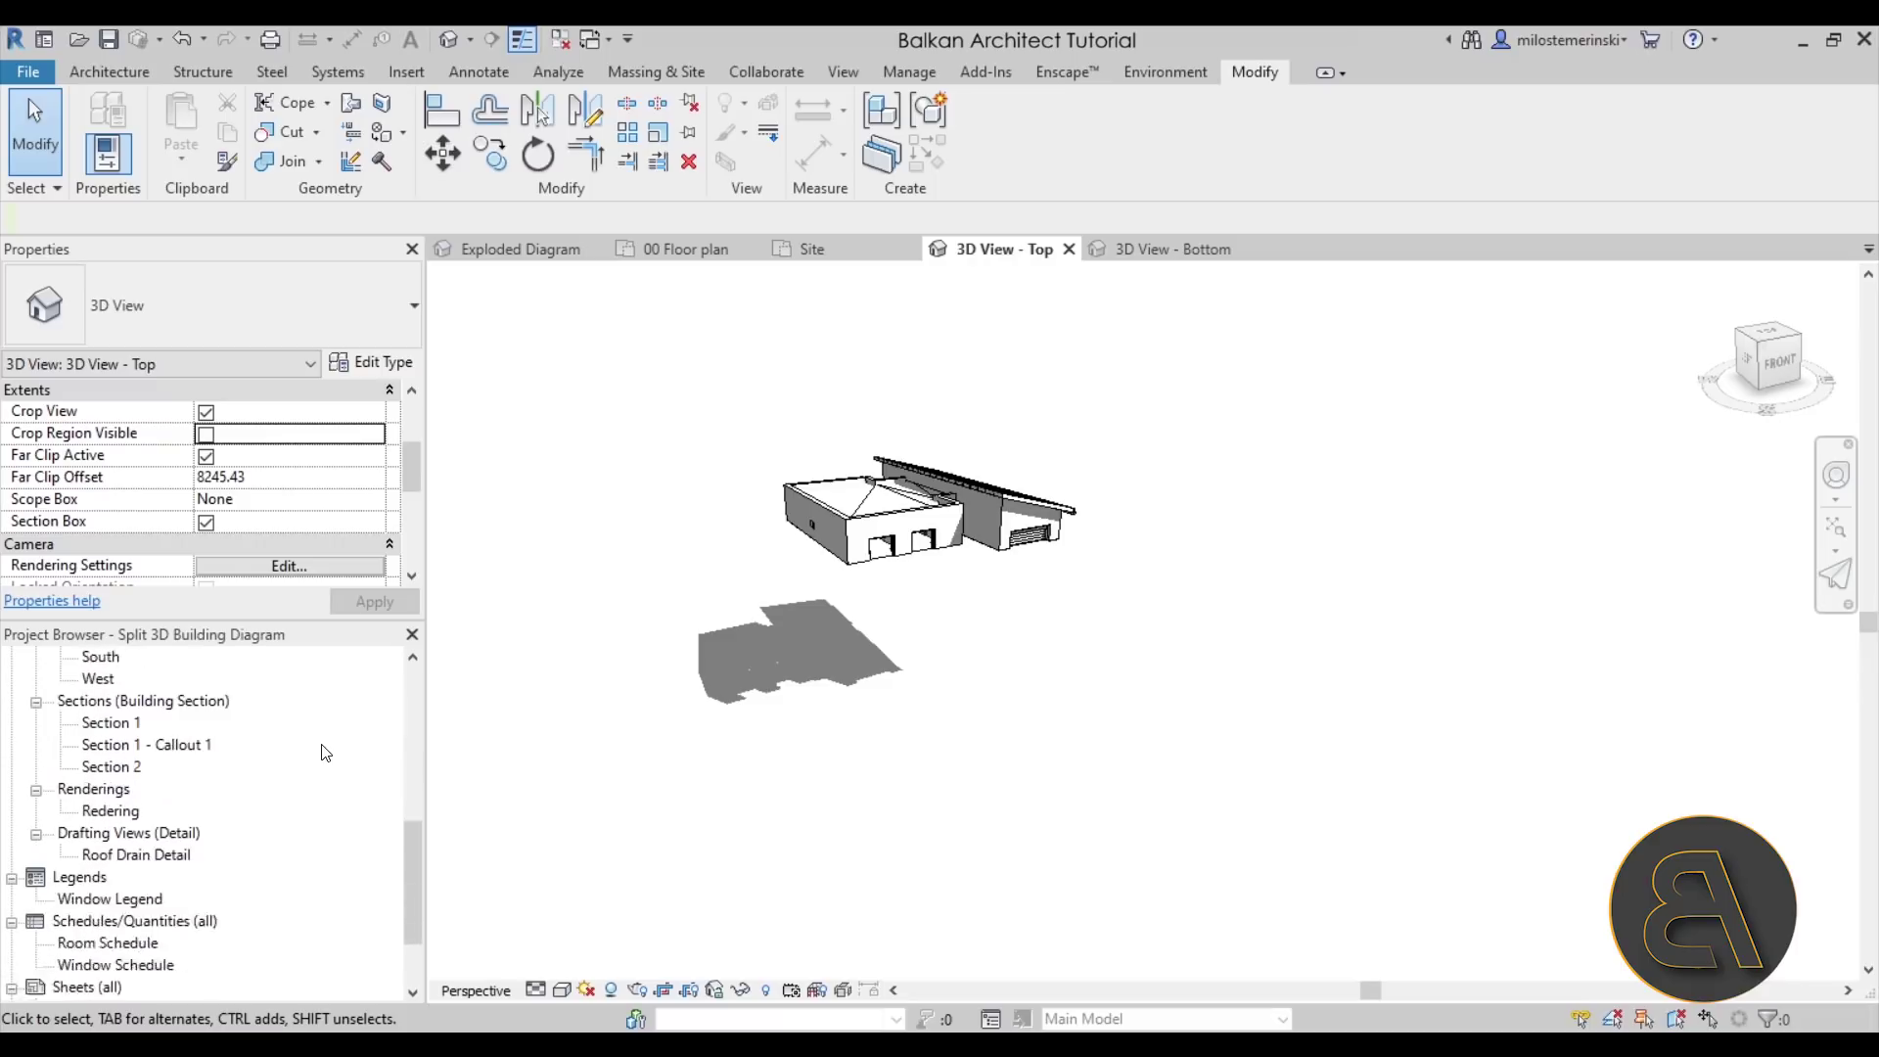
scroll(325, 751, "down", 1)
scroll(324, 752, "down", 1)
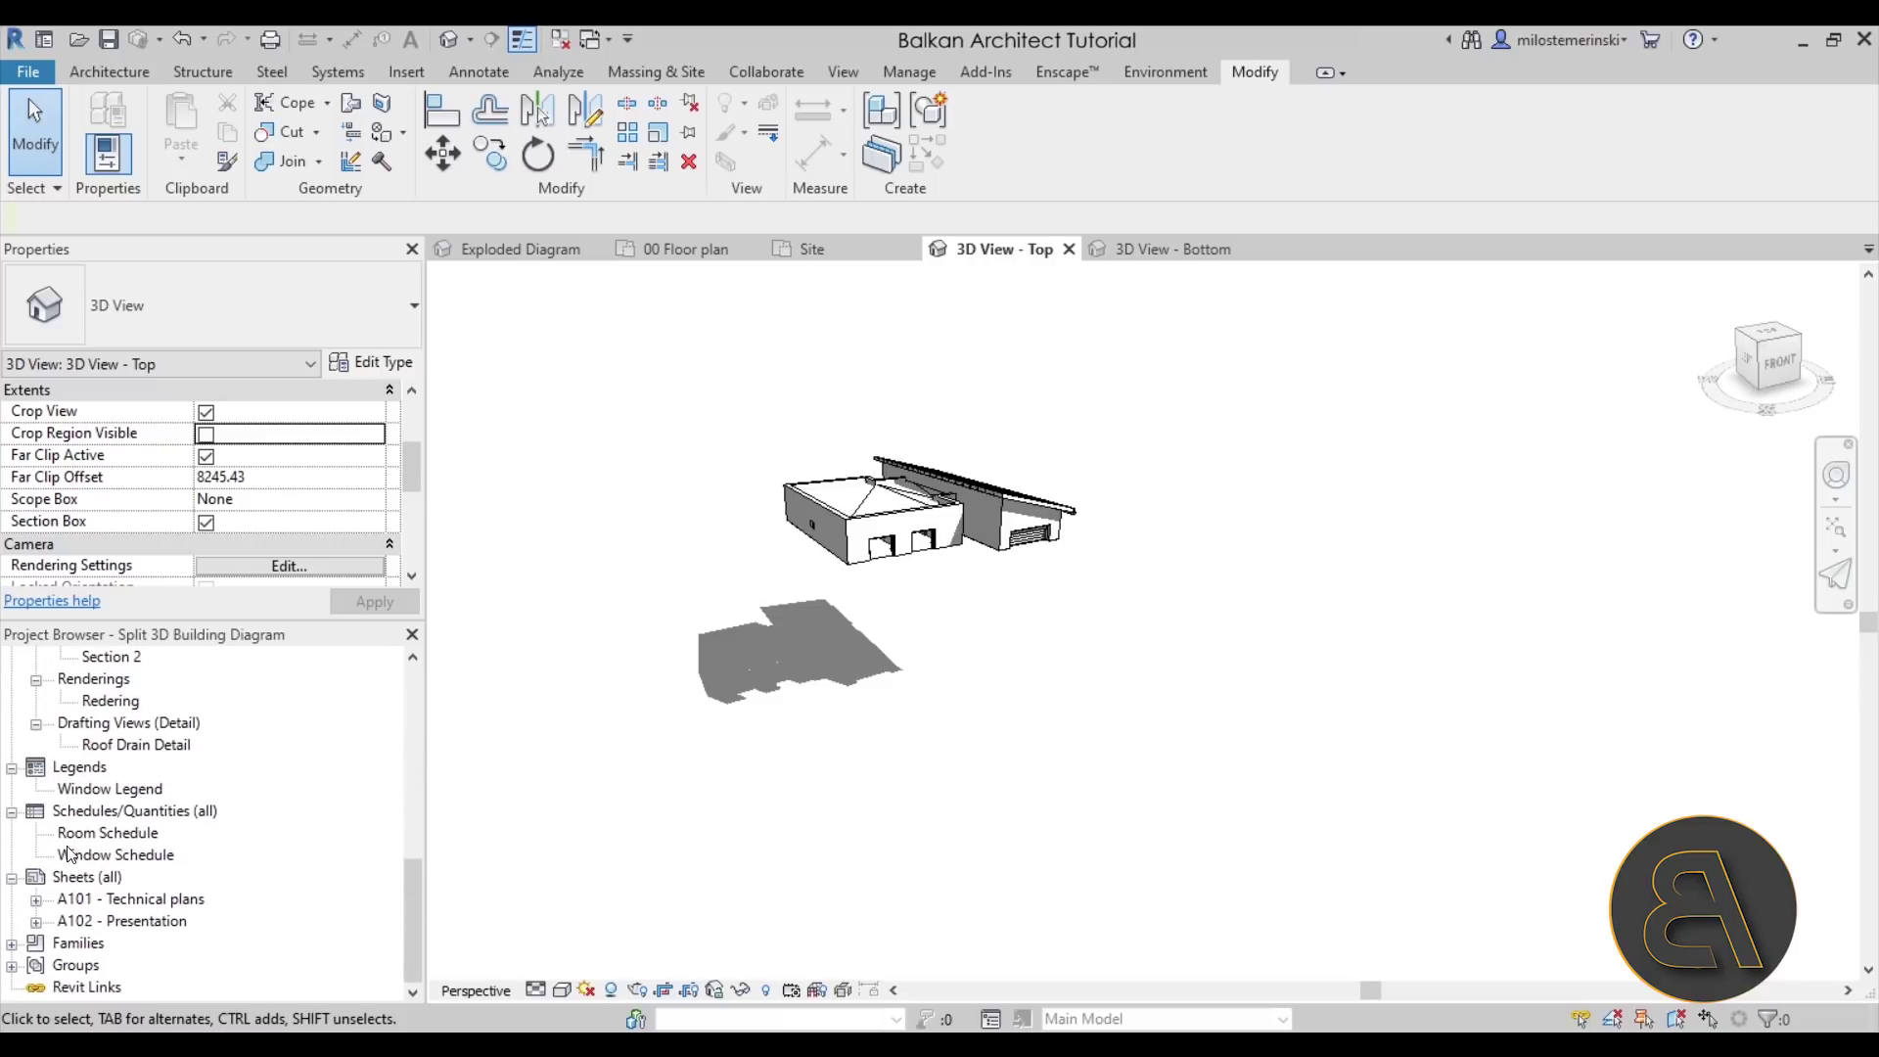
right_click(88, 886)
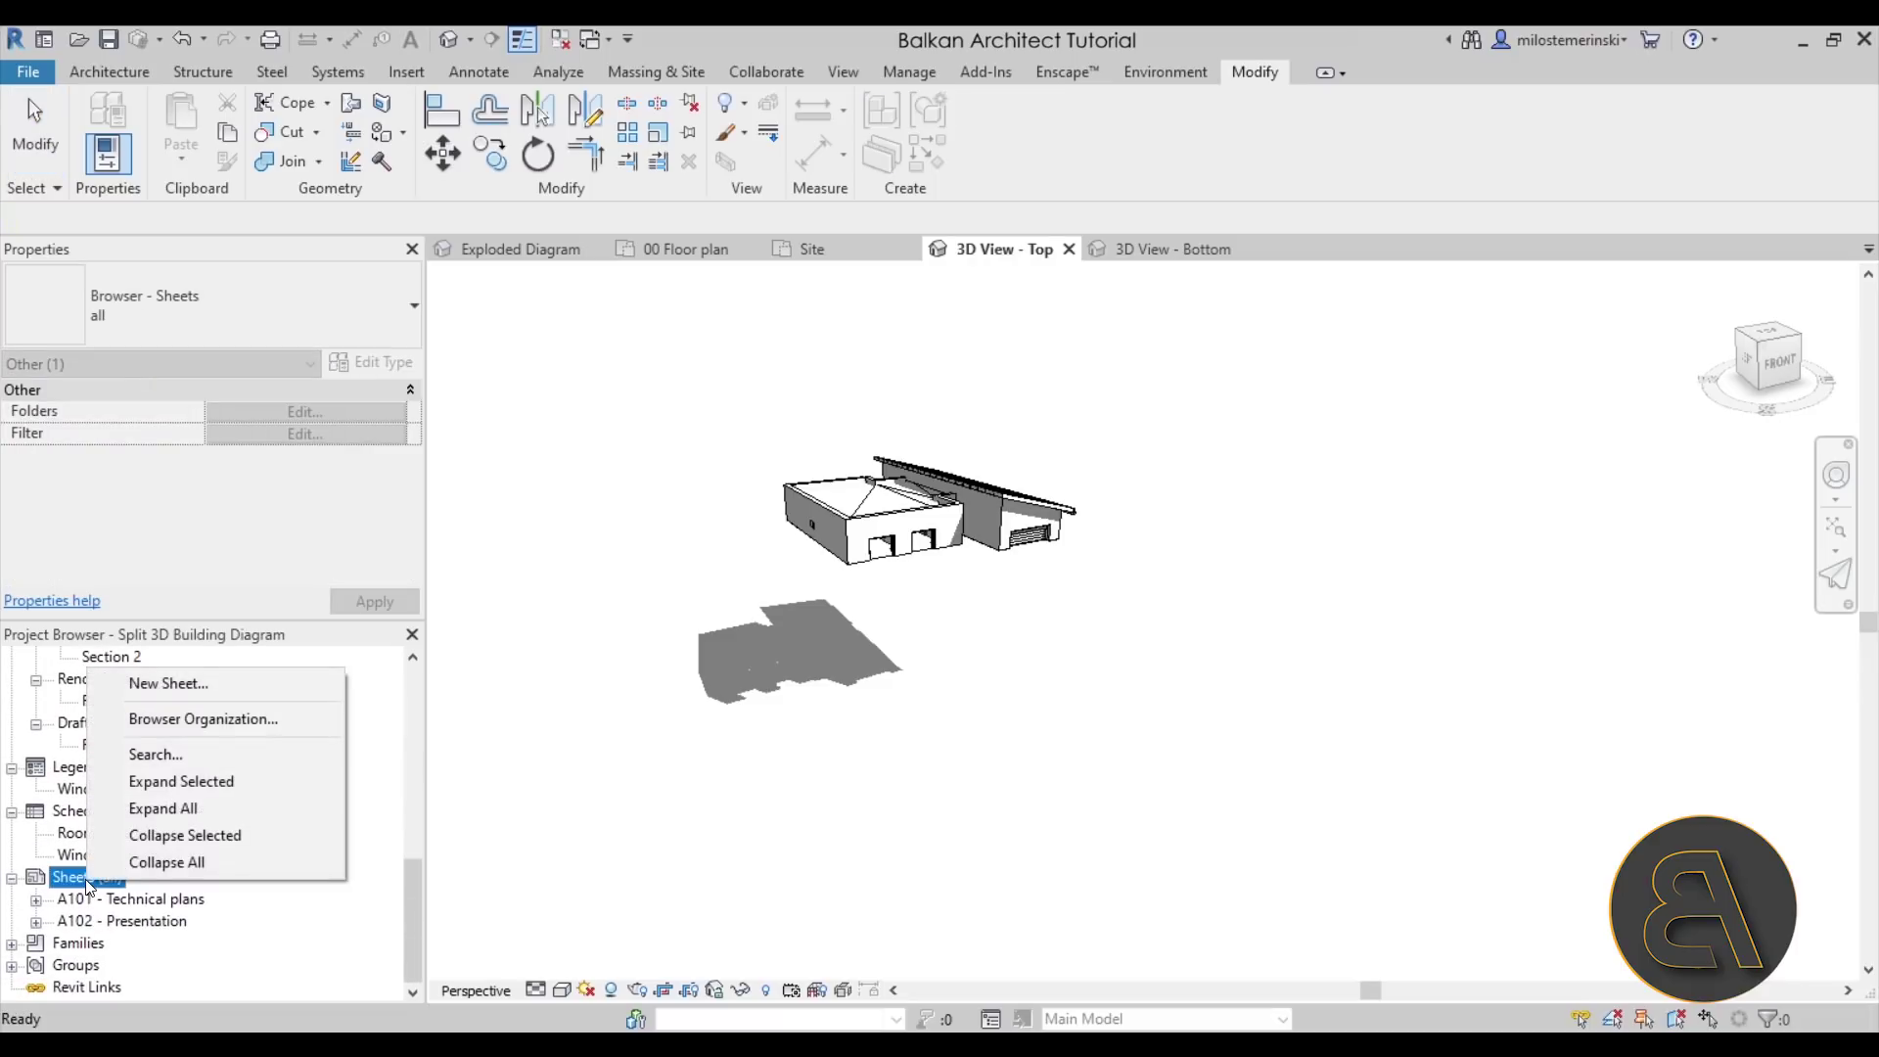
left_click(175, 683)
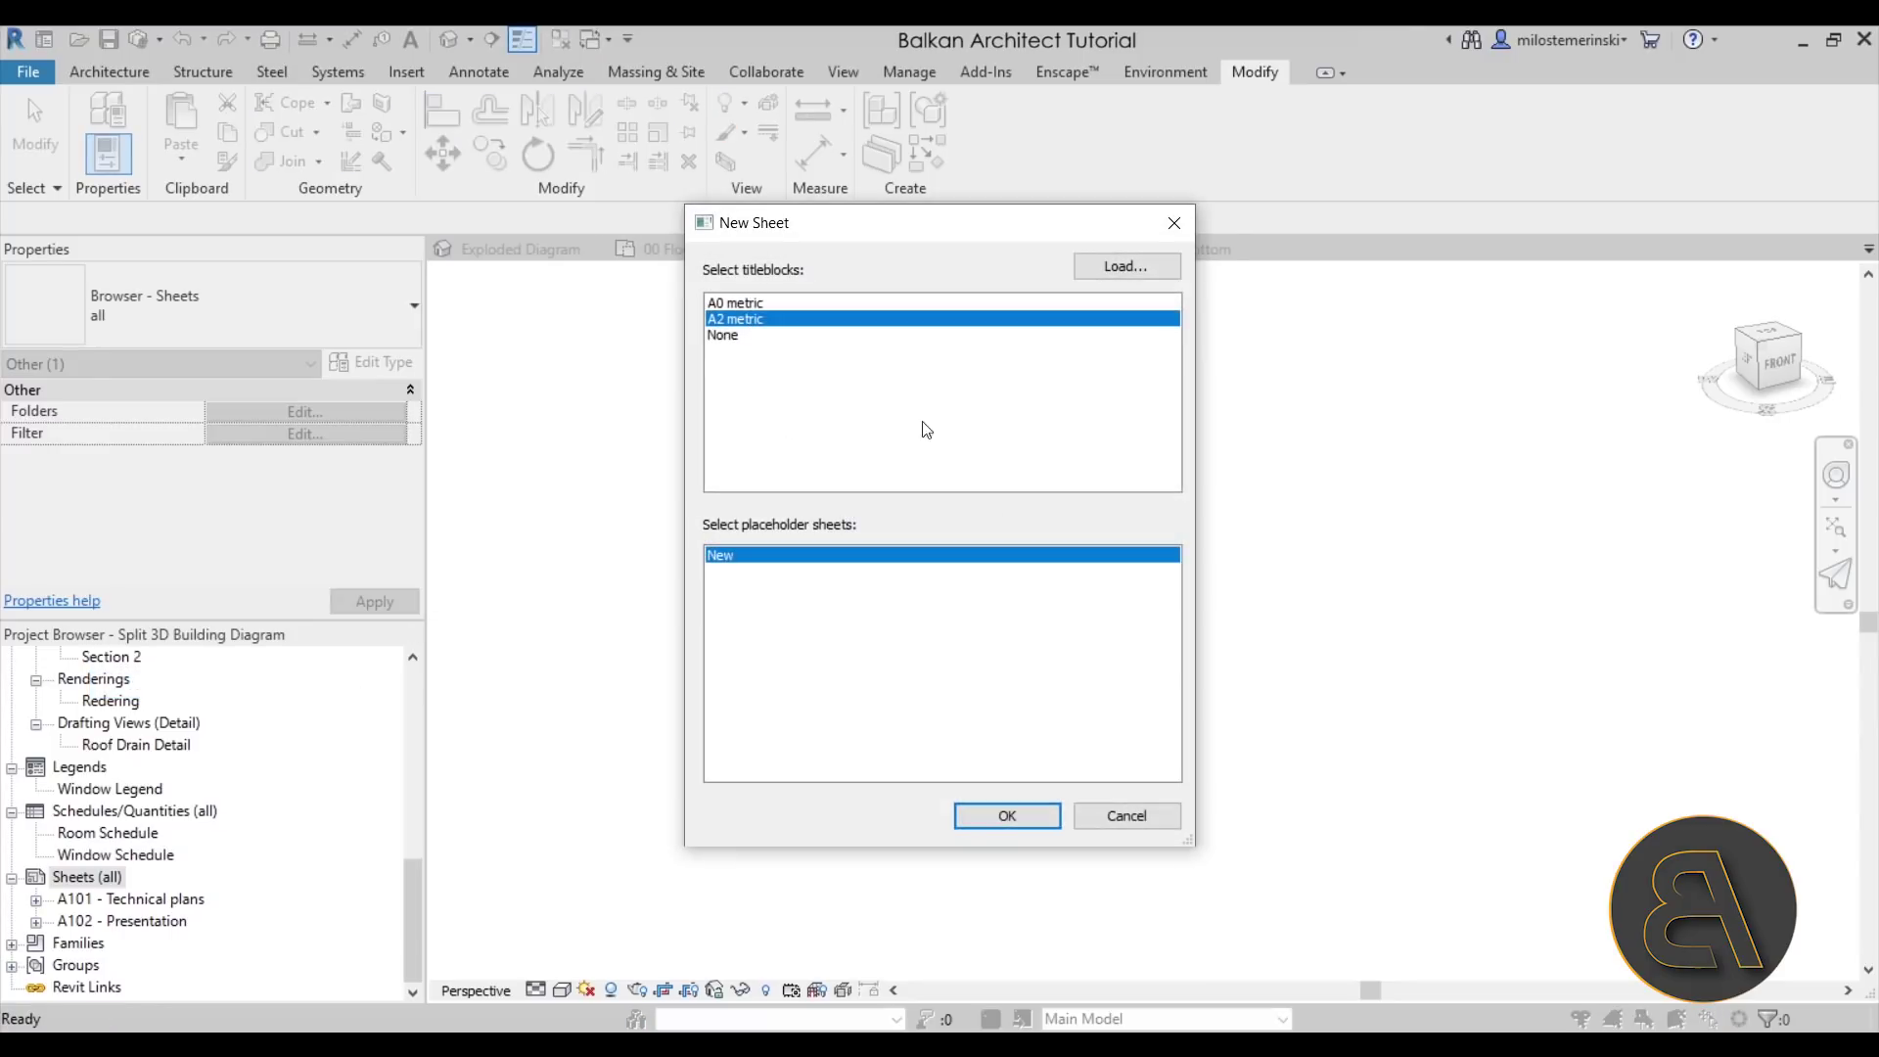
left_click(1012, 816)
middle_click_drag(1086, 587, 1040, 591)
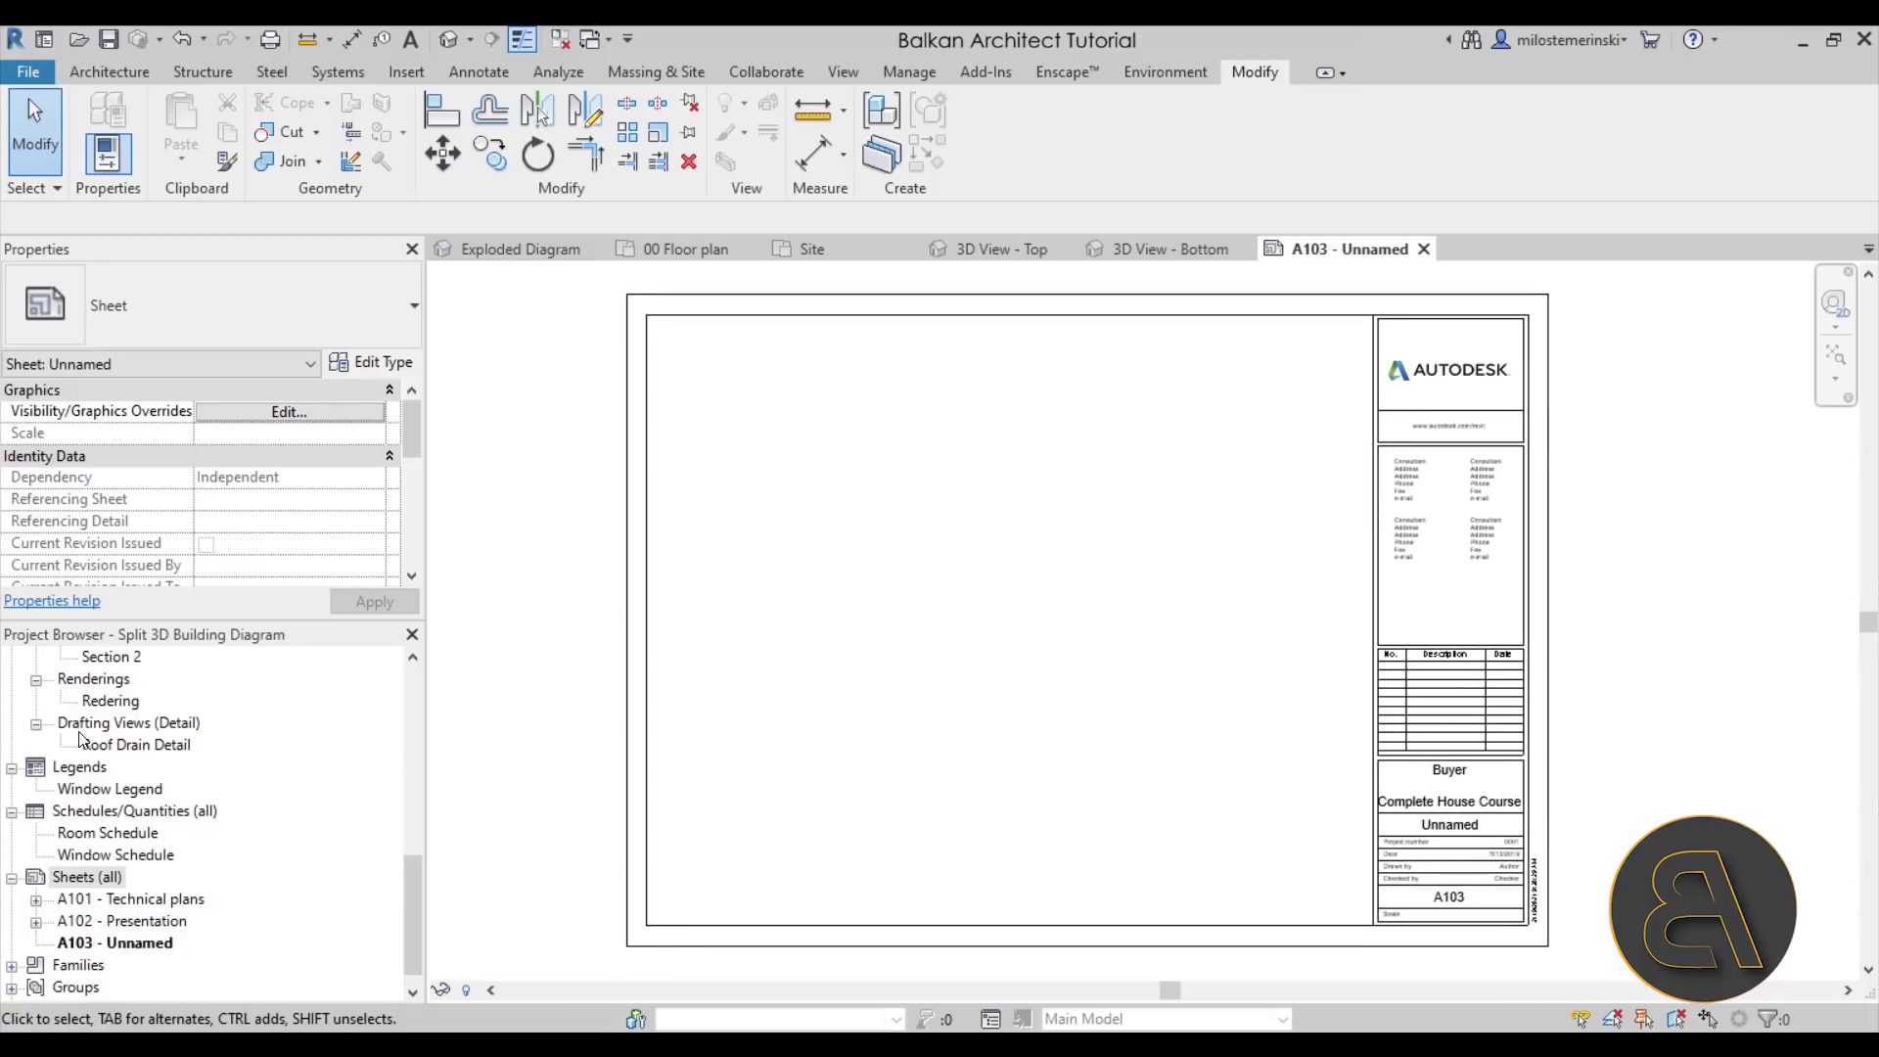
- Place 3D View - Bottom on the new sheet, in the lower middle of the drawing area
scroll(81, 740, "up", 6)
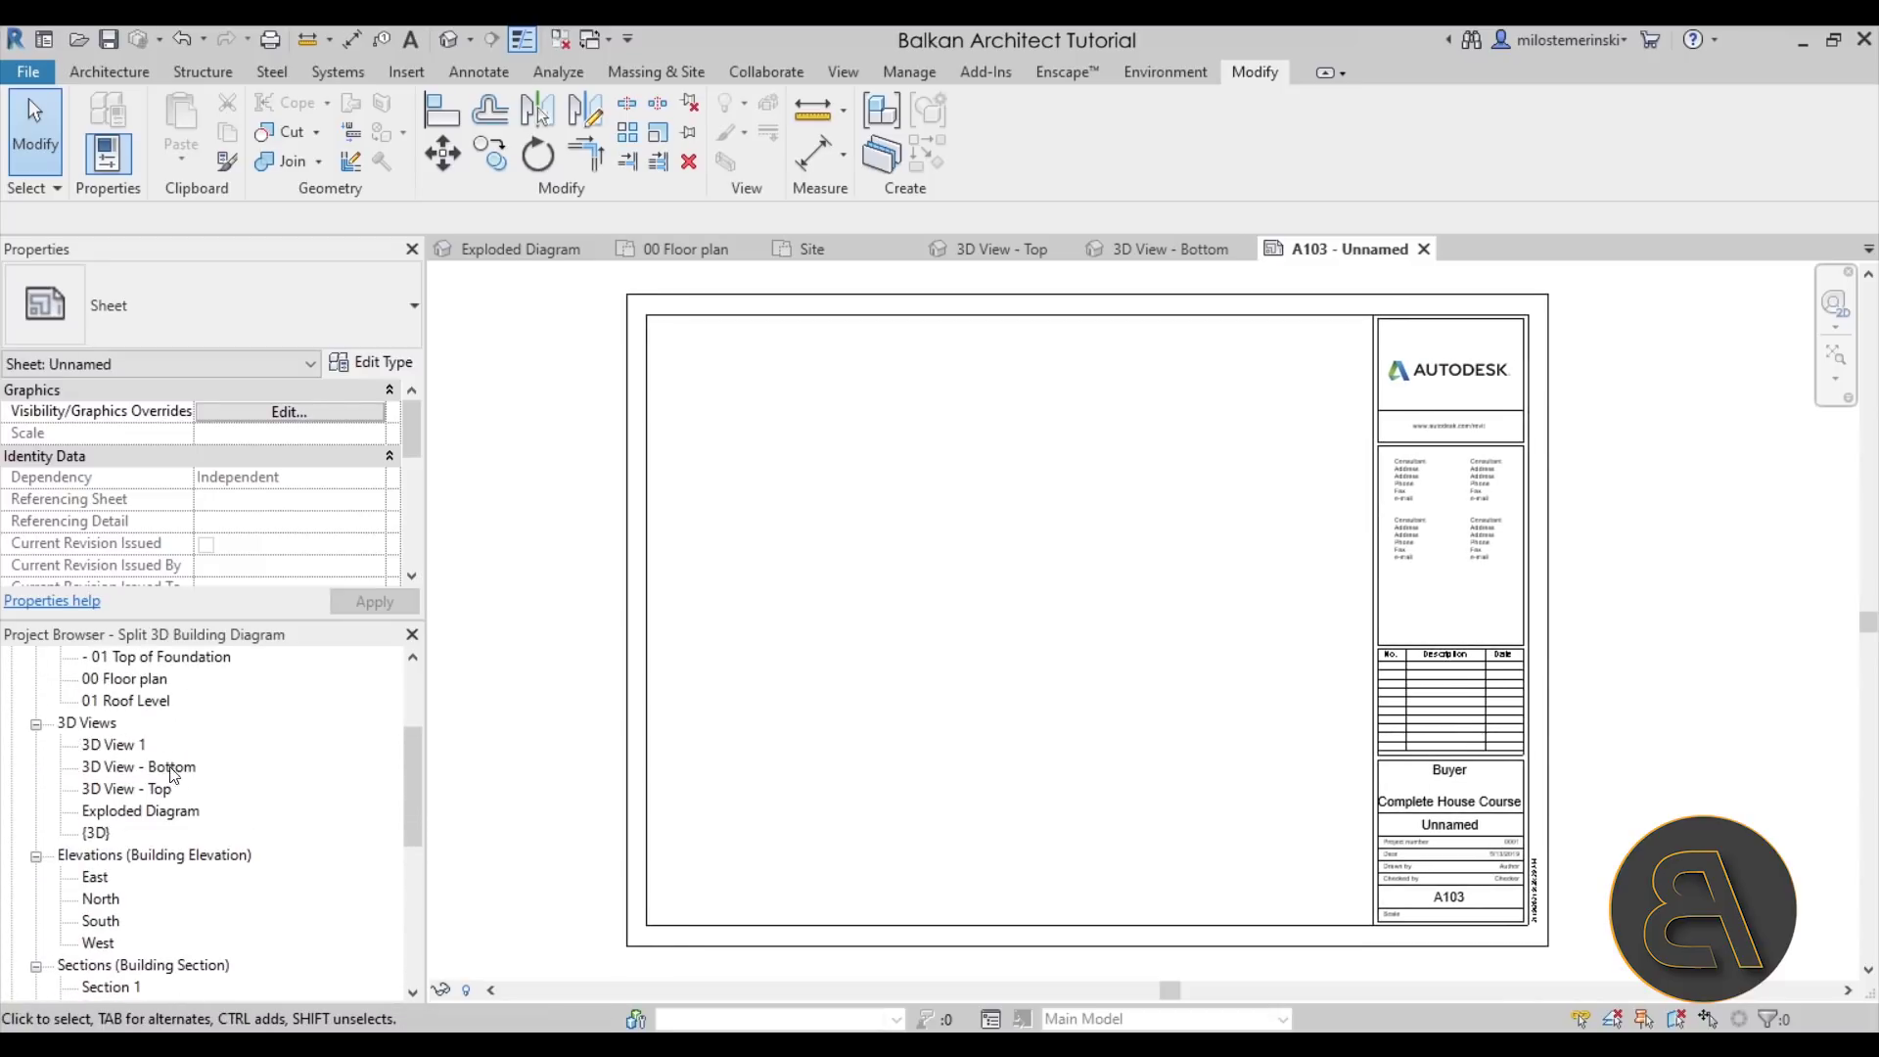
left_click(166, 767)
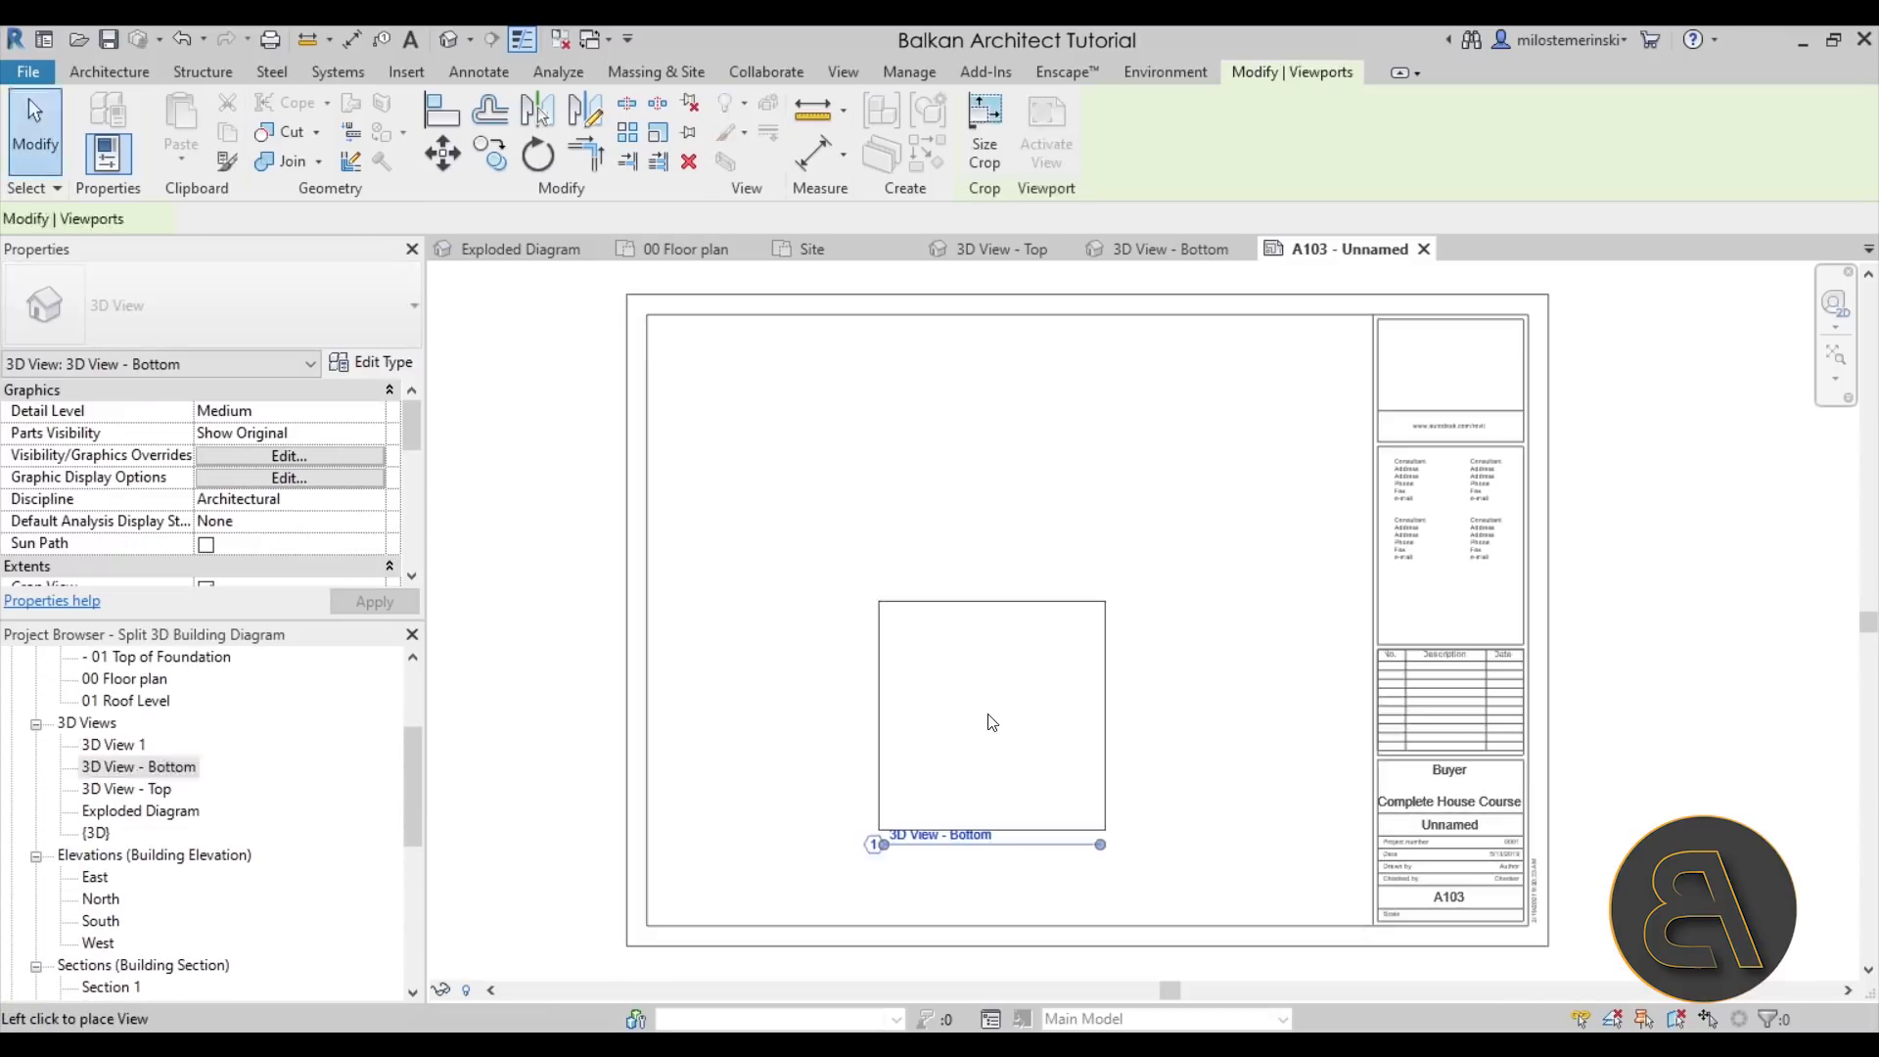
left_click(942, 685)
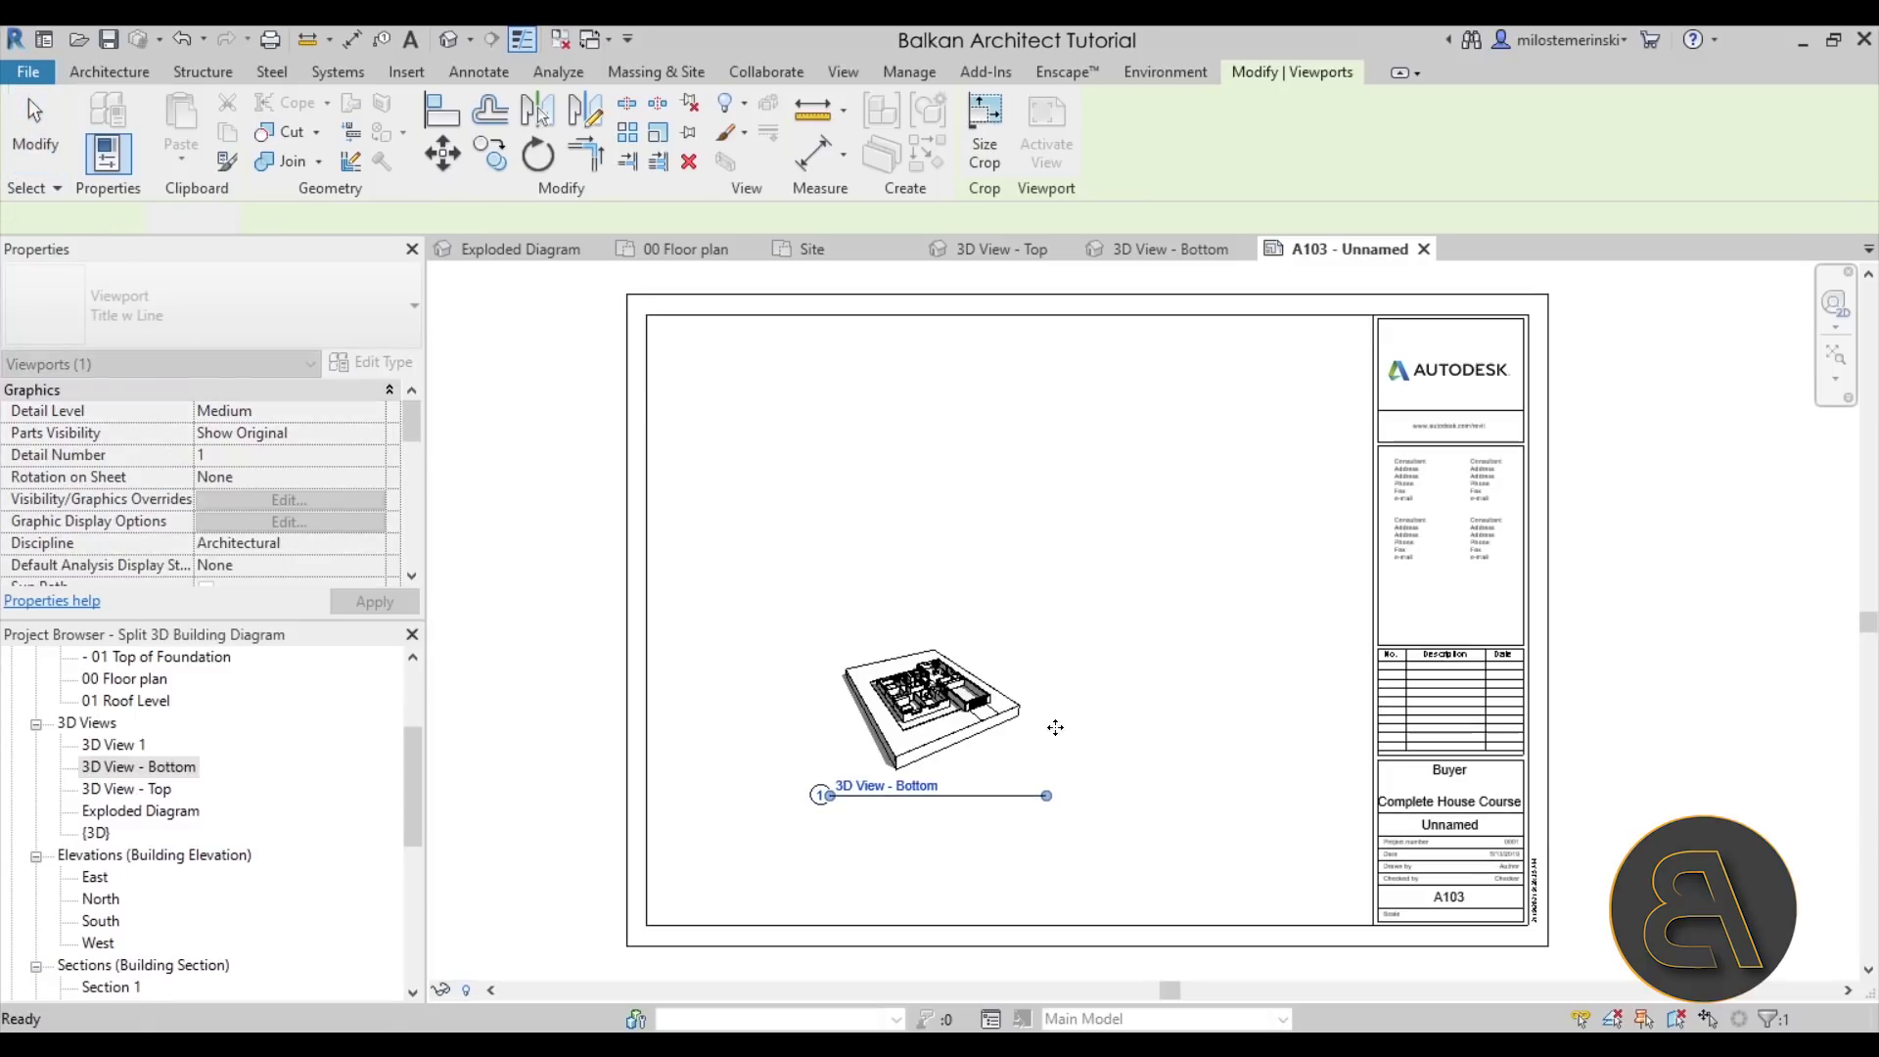
left_click(1115, 741)
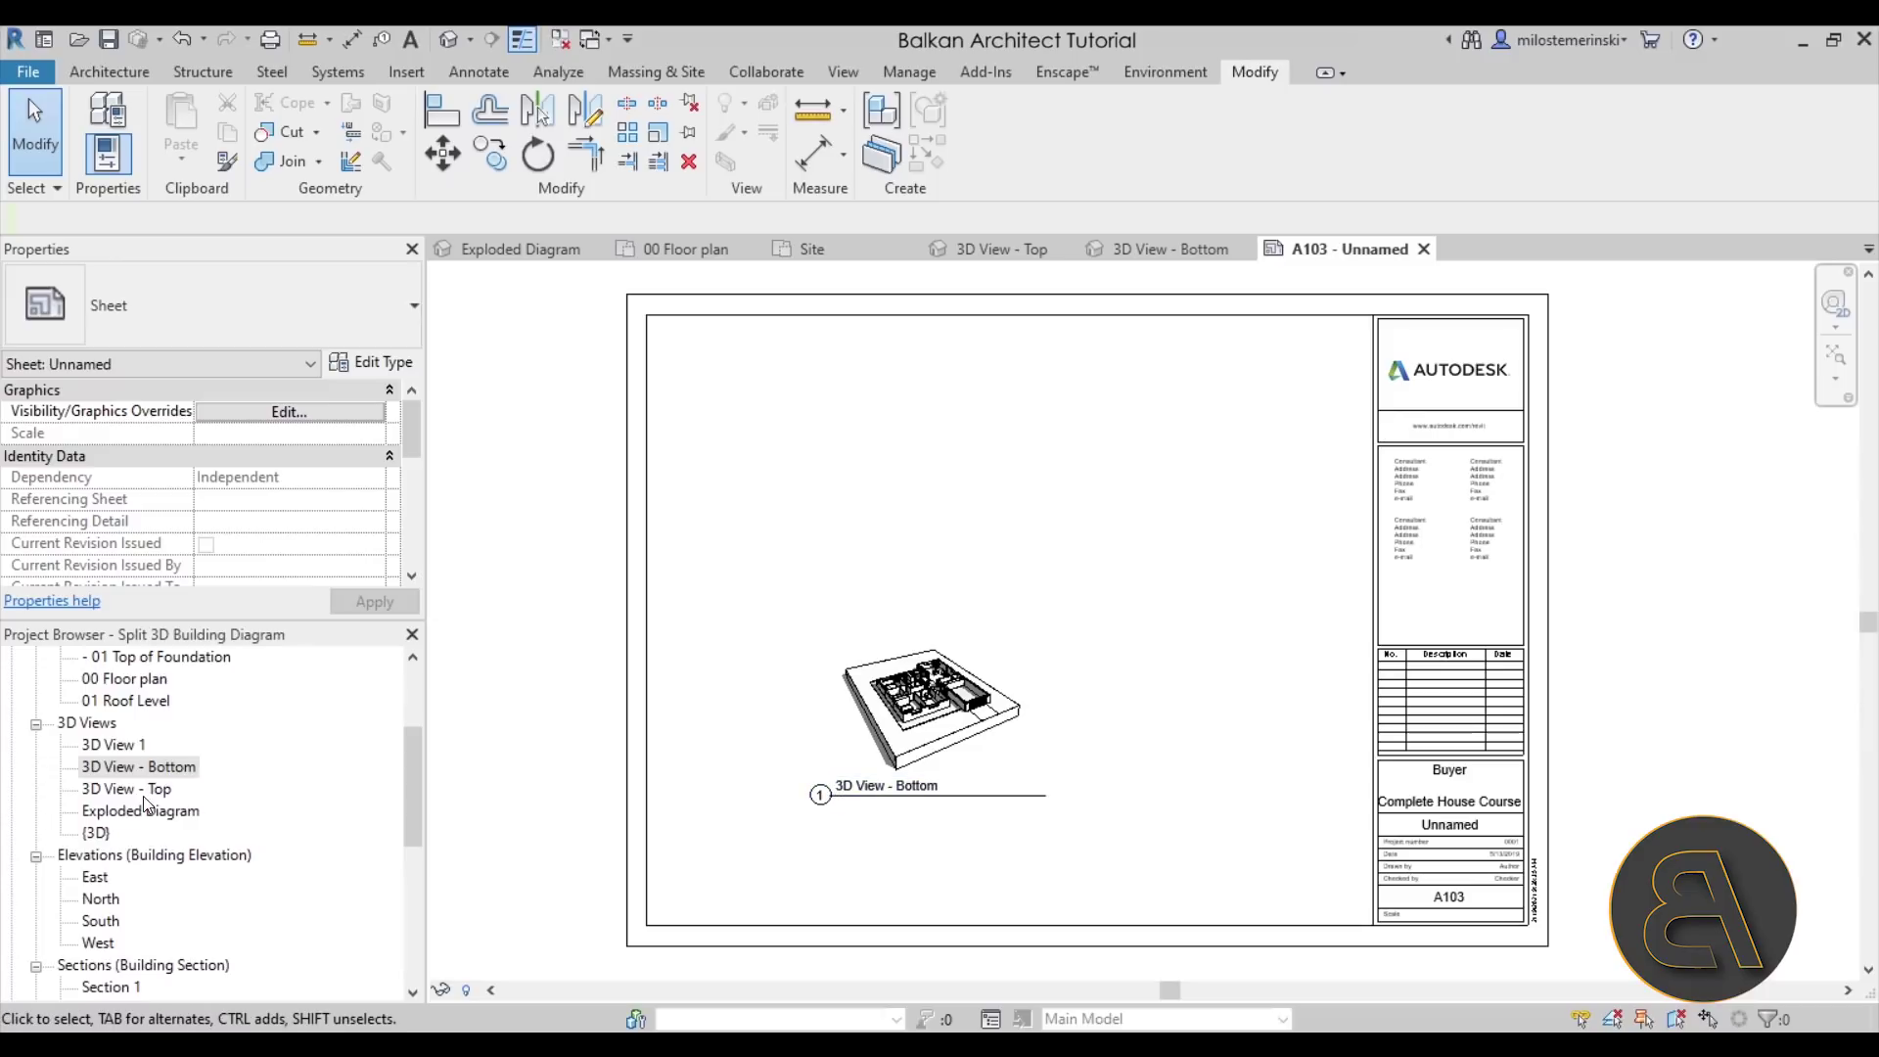
- Set the viewport type of 3D View - Bottom on the sheet to No Title
left_click(908, 714)
left_click(163, 337)
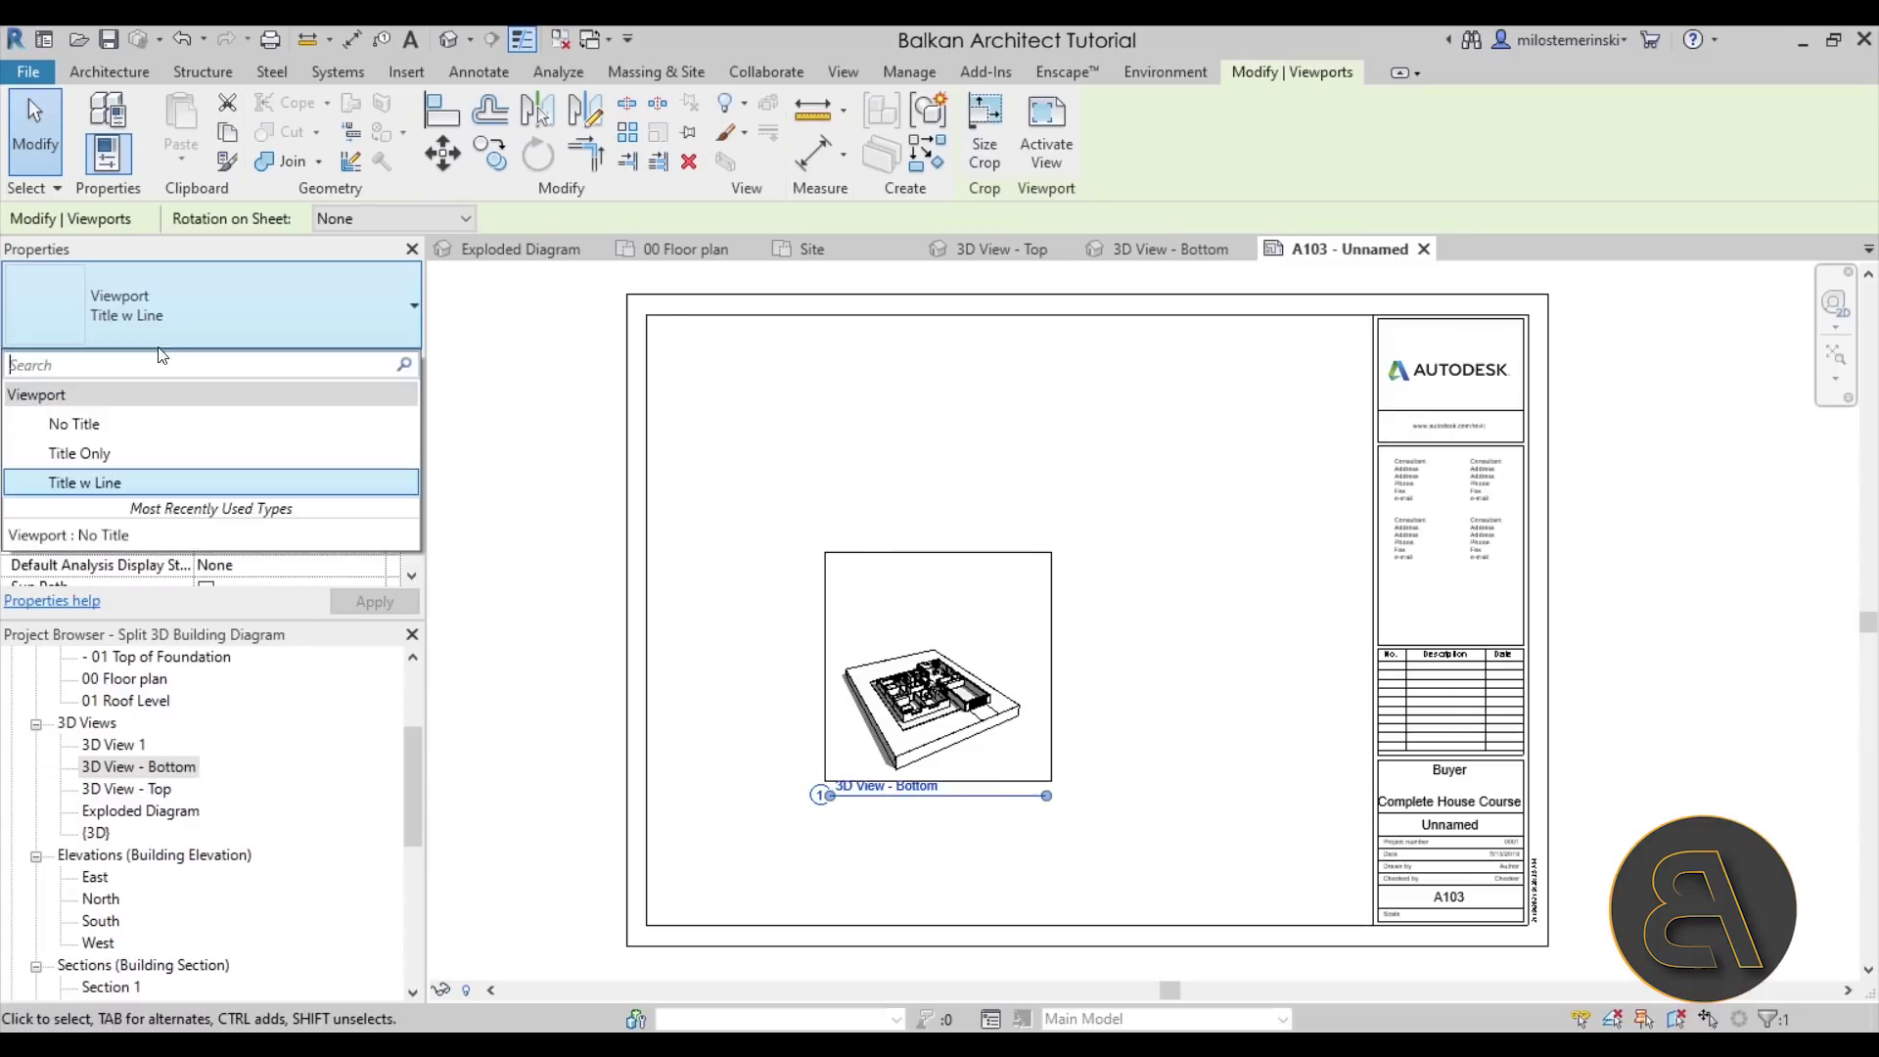
left_click(113, 426)
left_click(1130, 479)
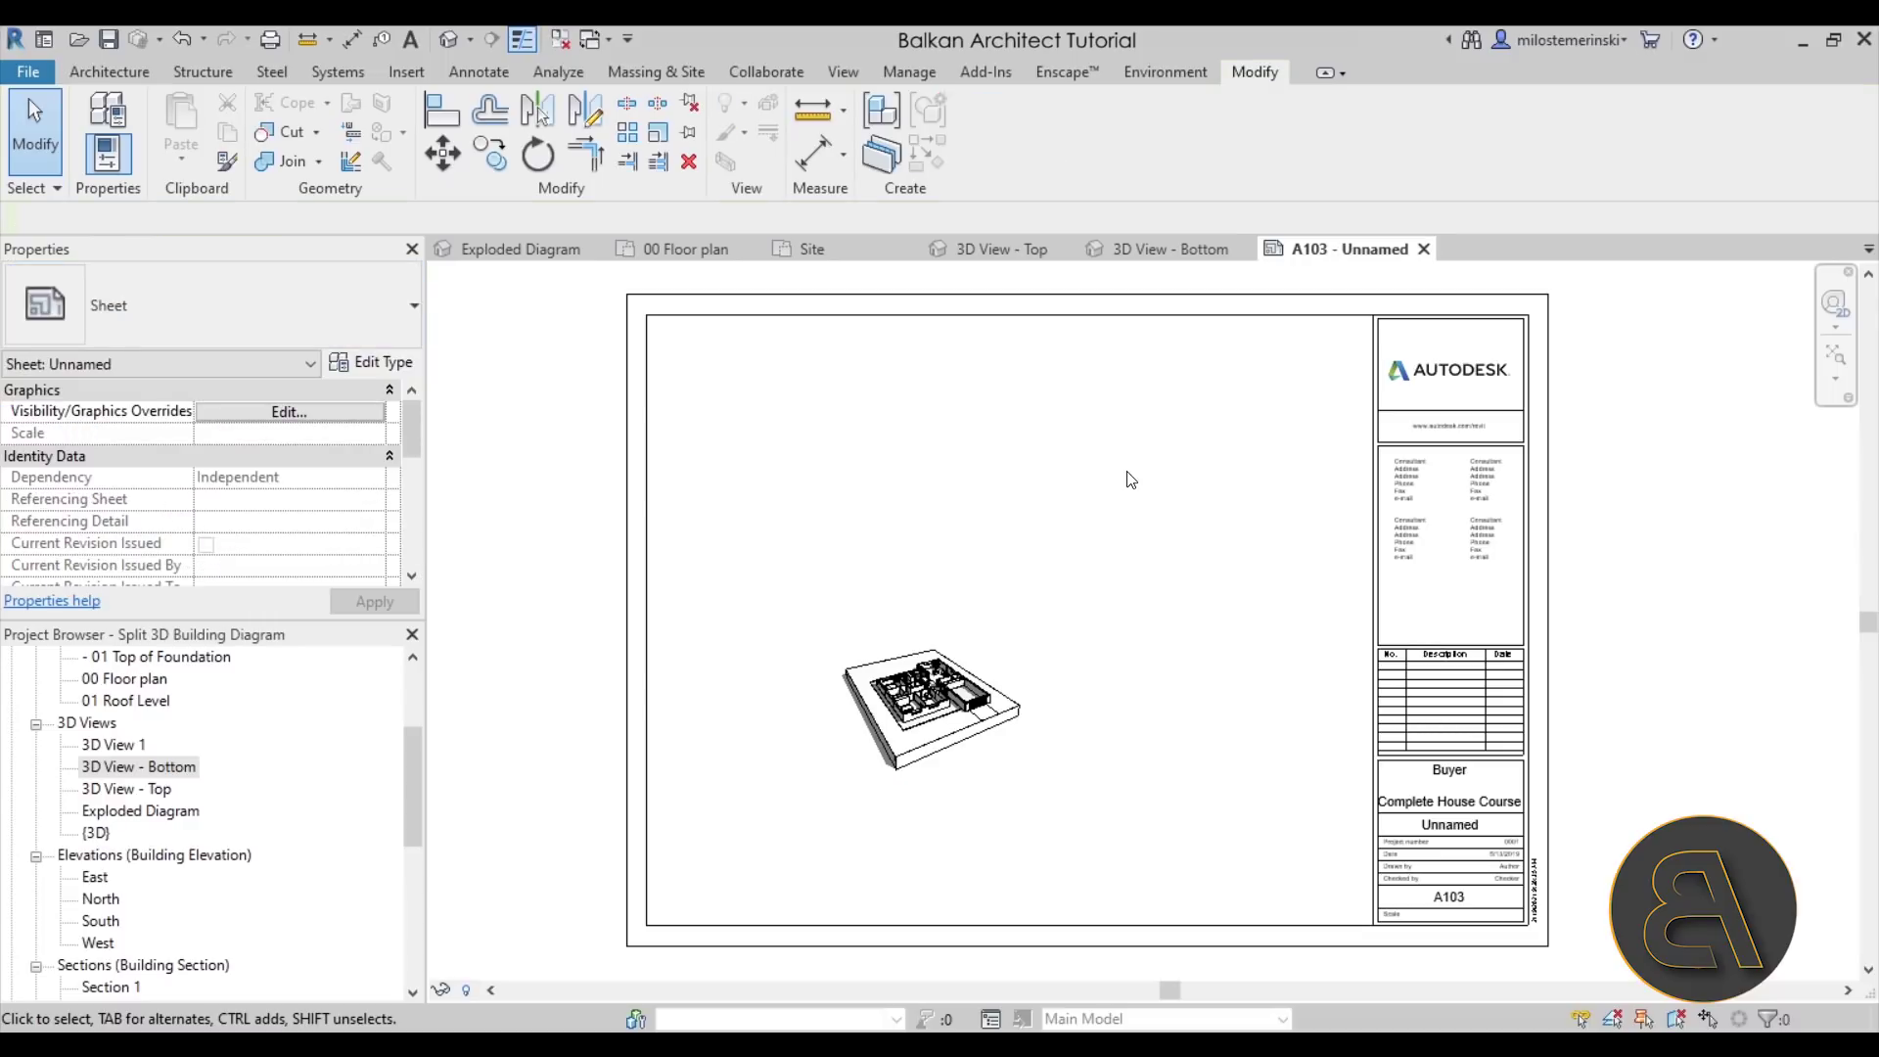
- Place 3D View - Top on the sheet, aligned exactly over the bottom view's viewport
left_click(127, 788)
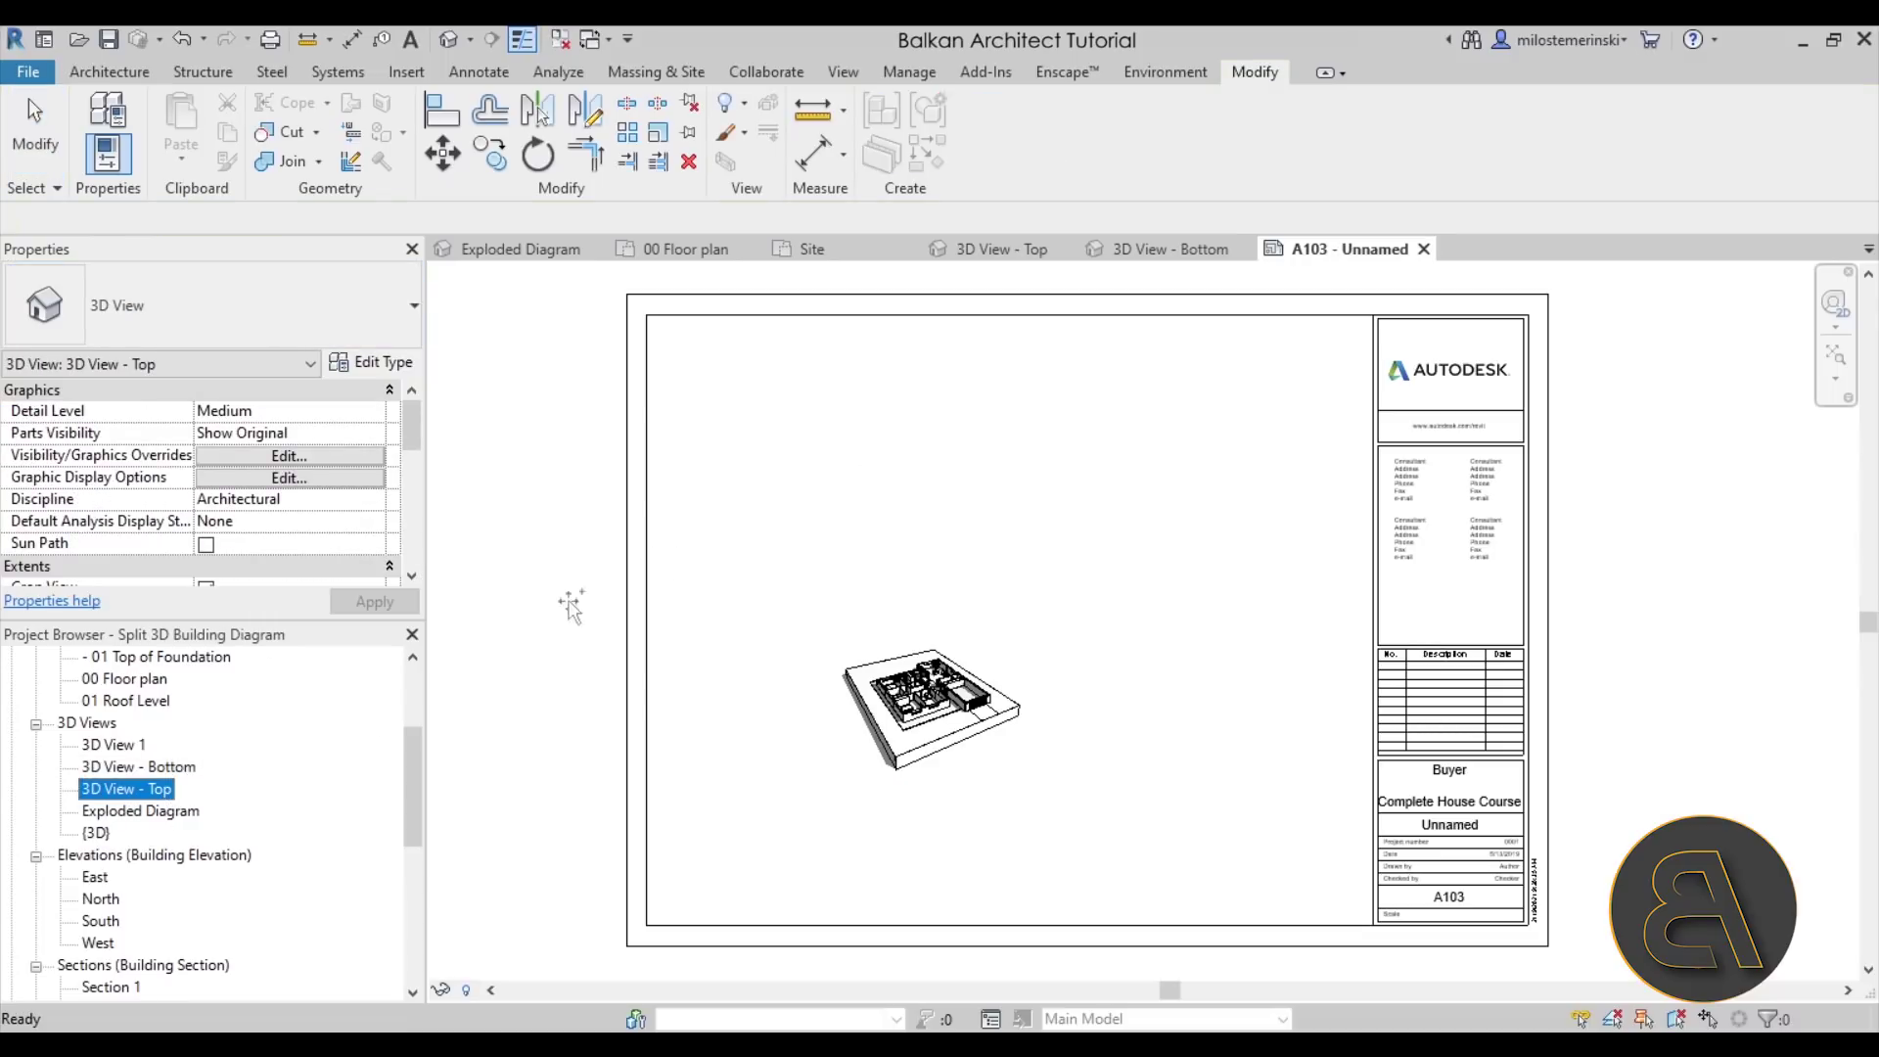
left_click_drag(934, 530, 930, 553)
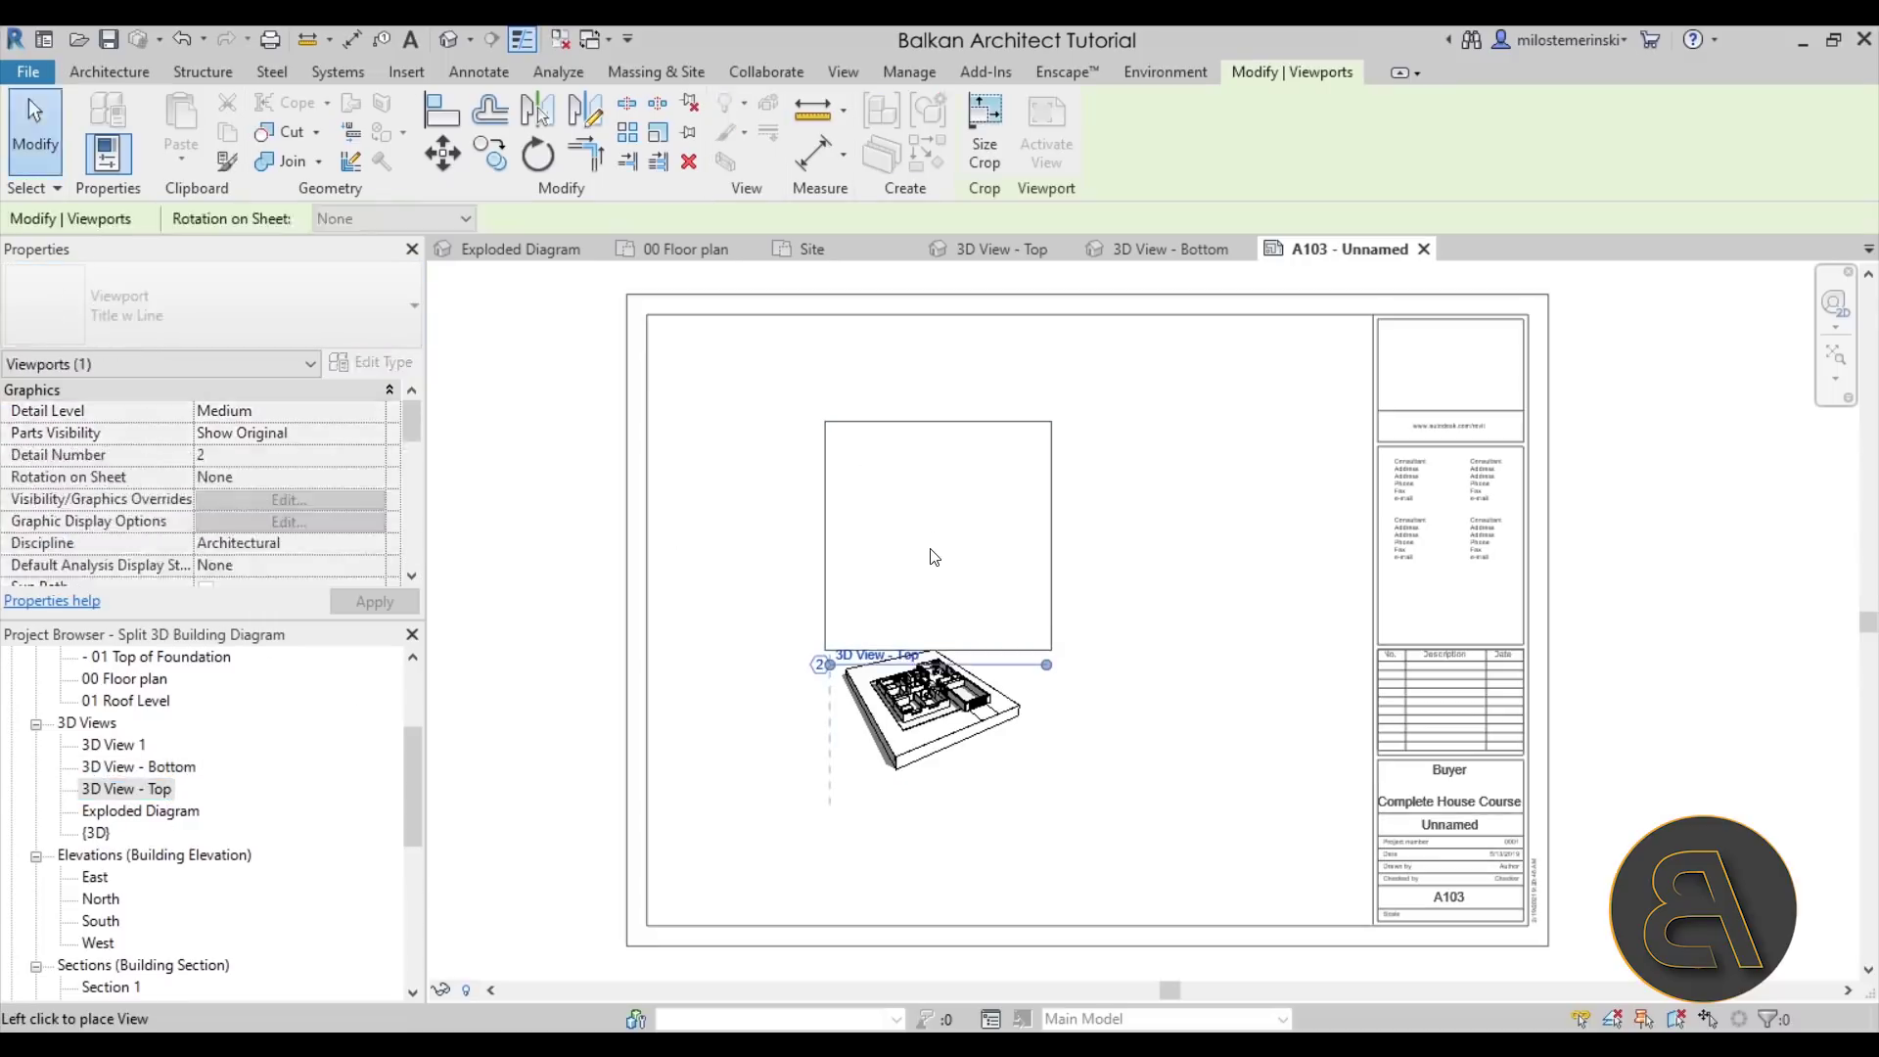
left_click(937, 680)
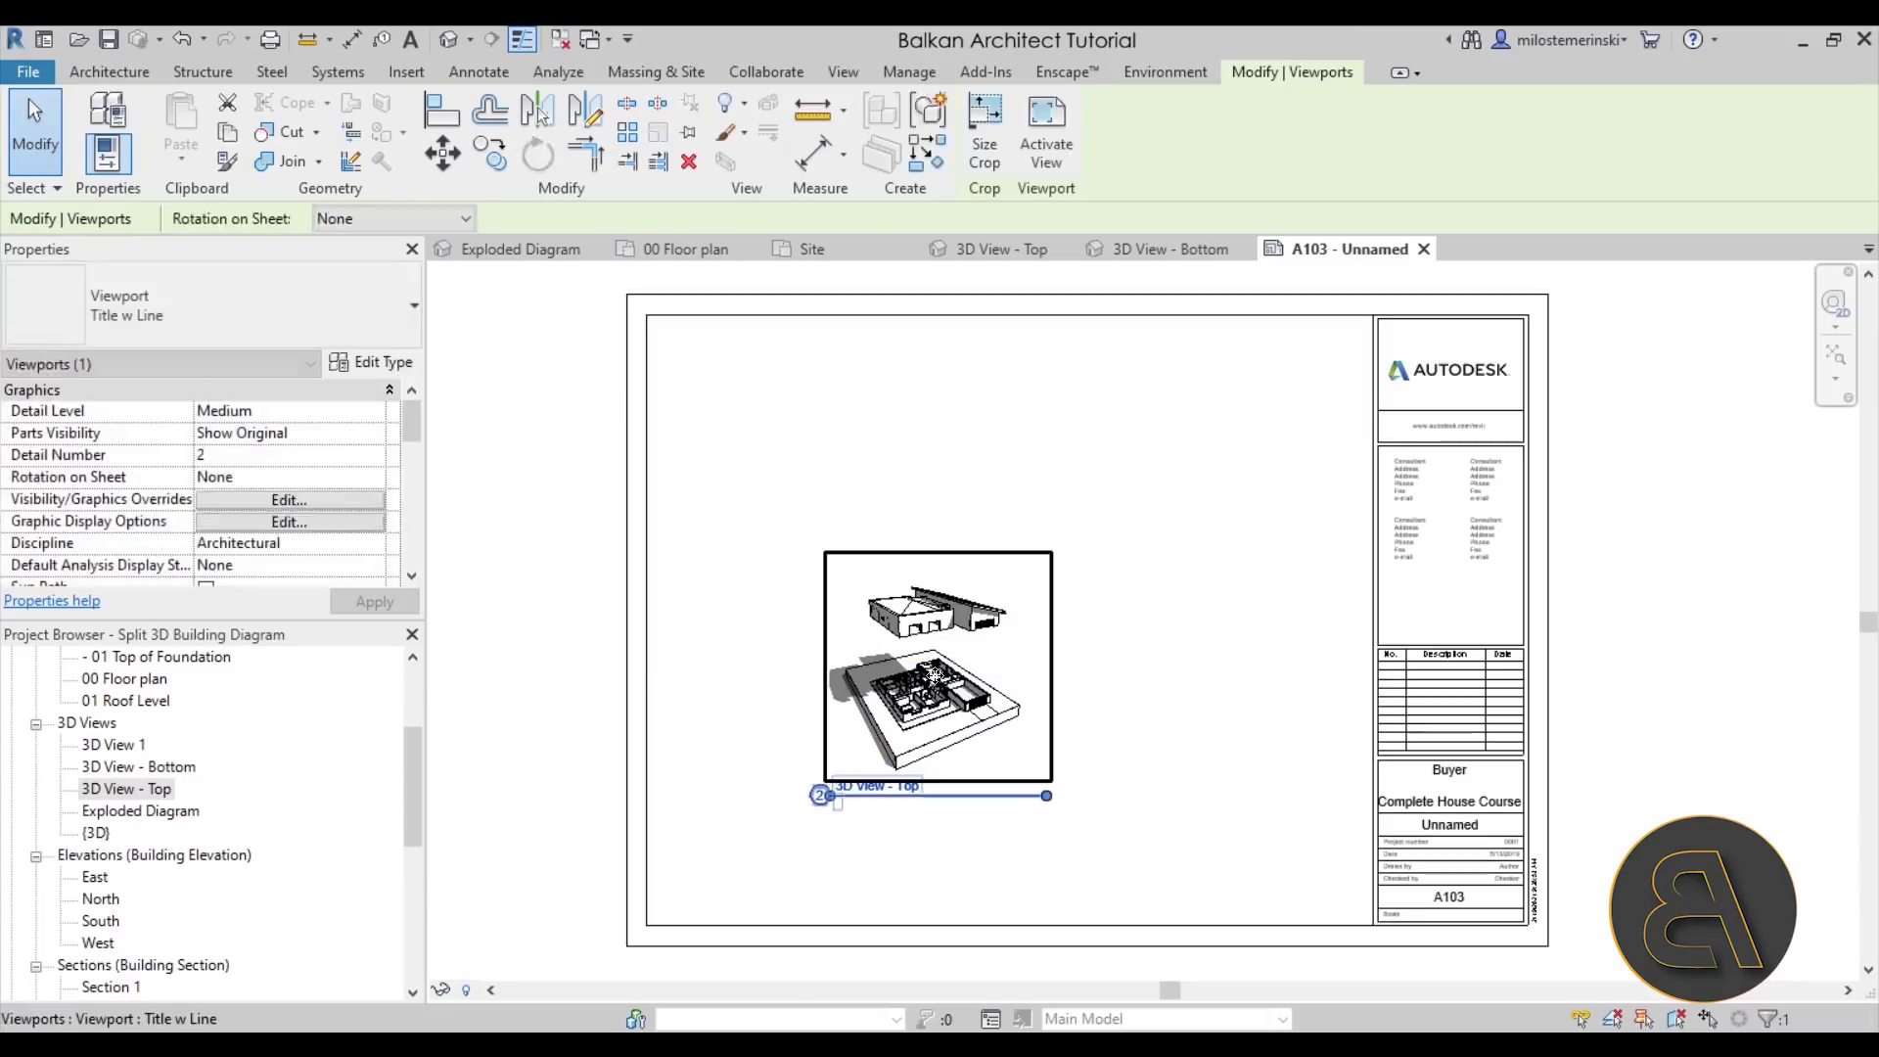
scroll(1115, 725, "up", 5)
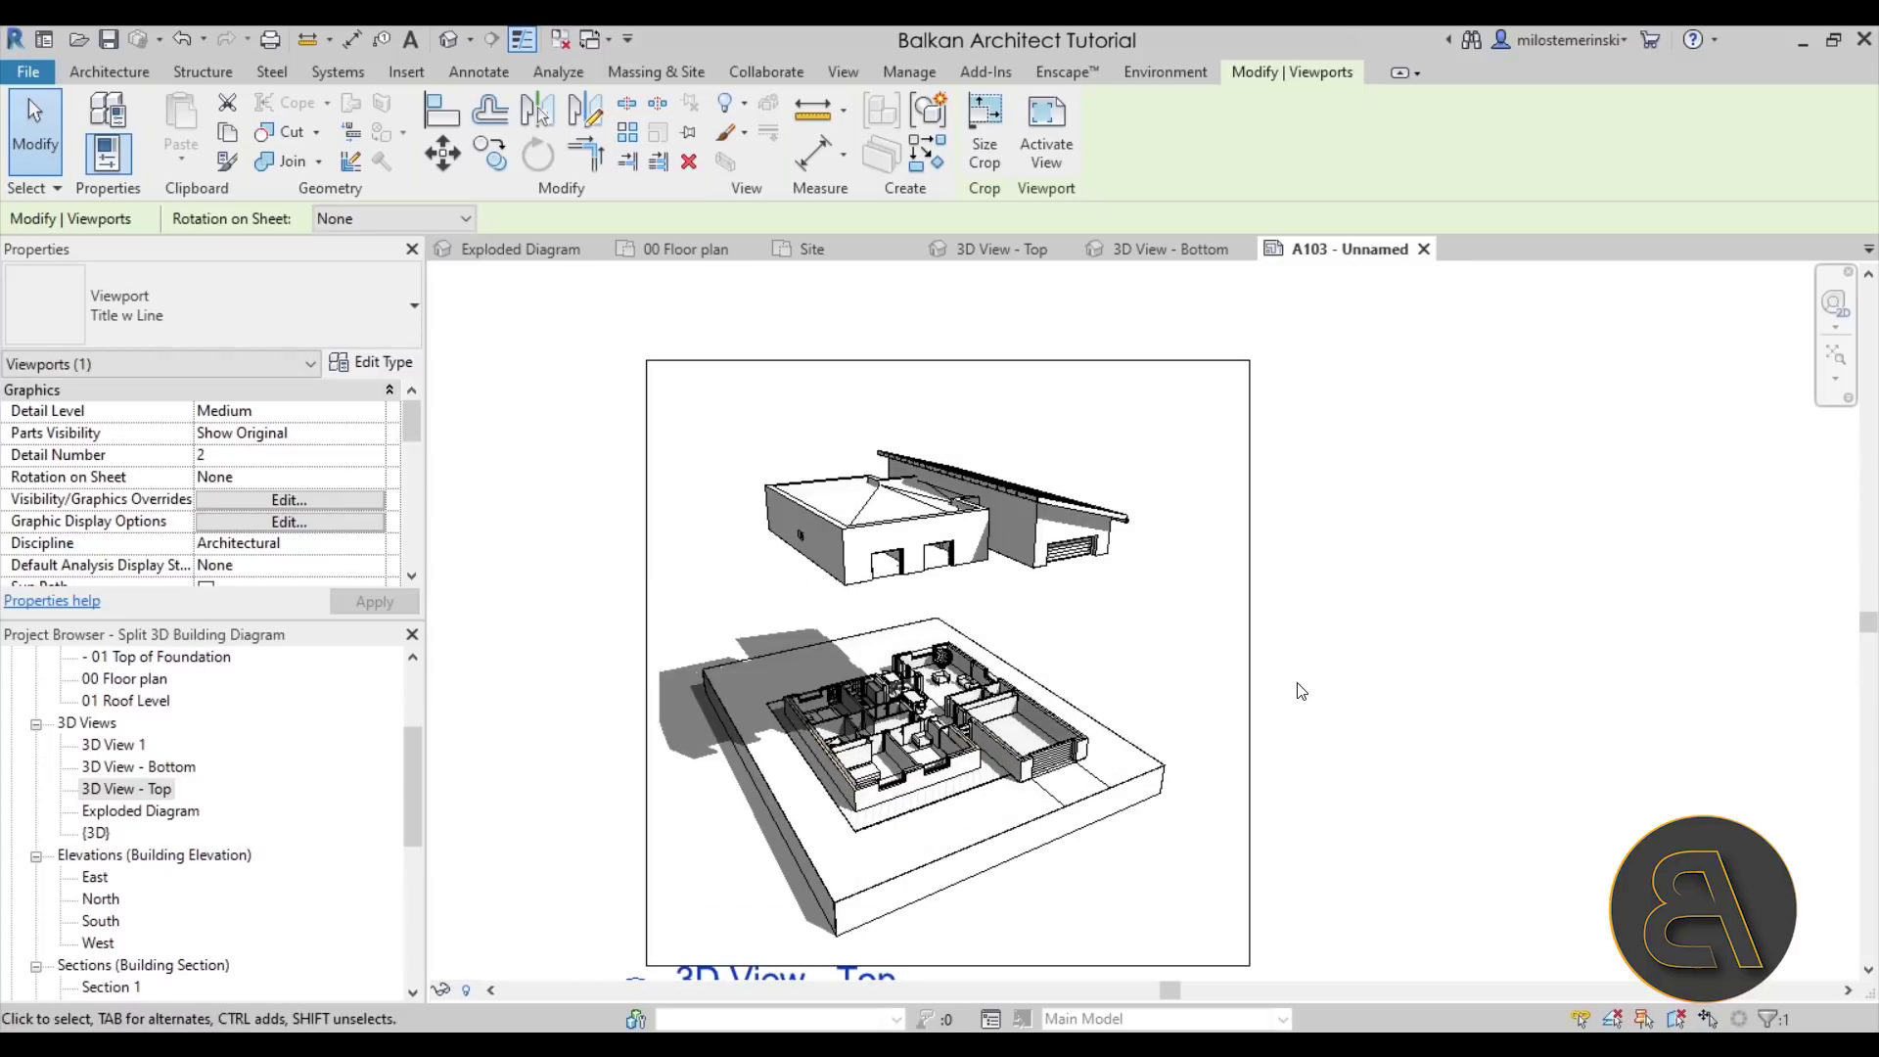
left_click(1433, 653)
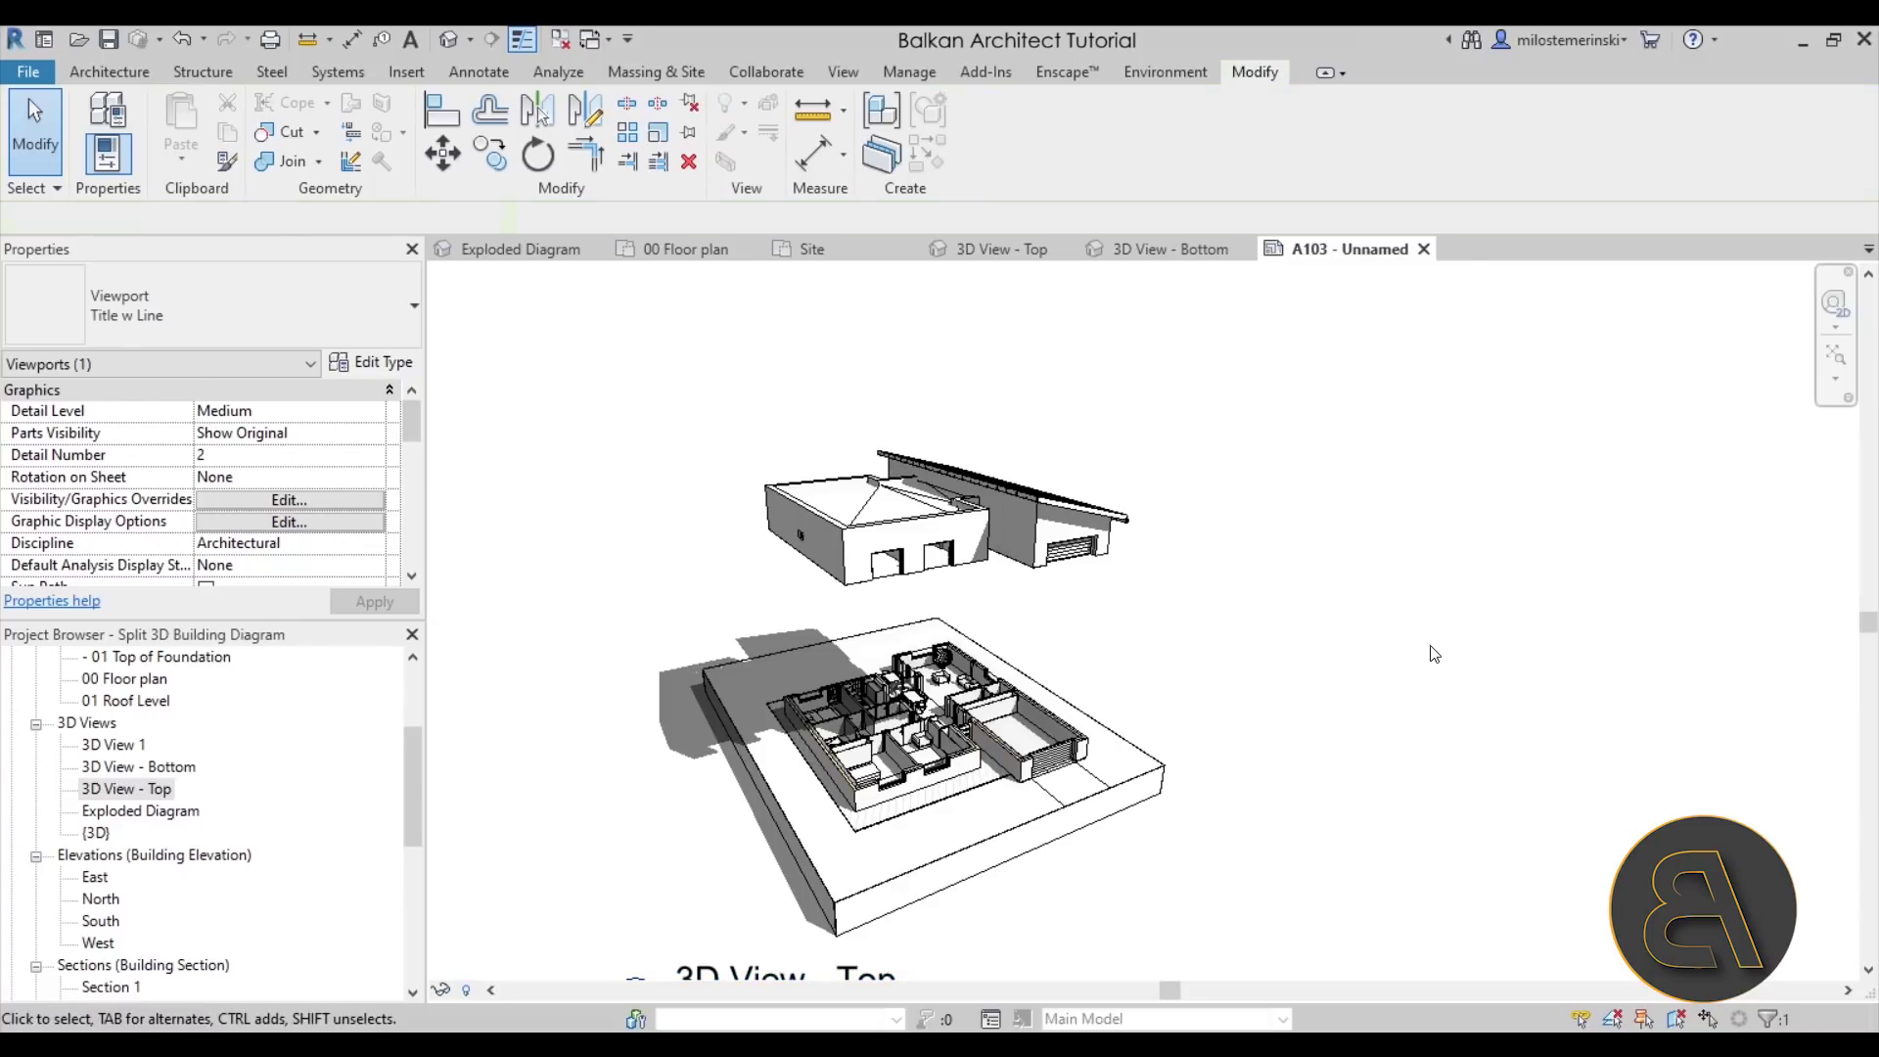
middle_click_drag(1434, 654, 1512, 617)
scroll(1038, 518, "down", 1)
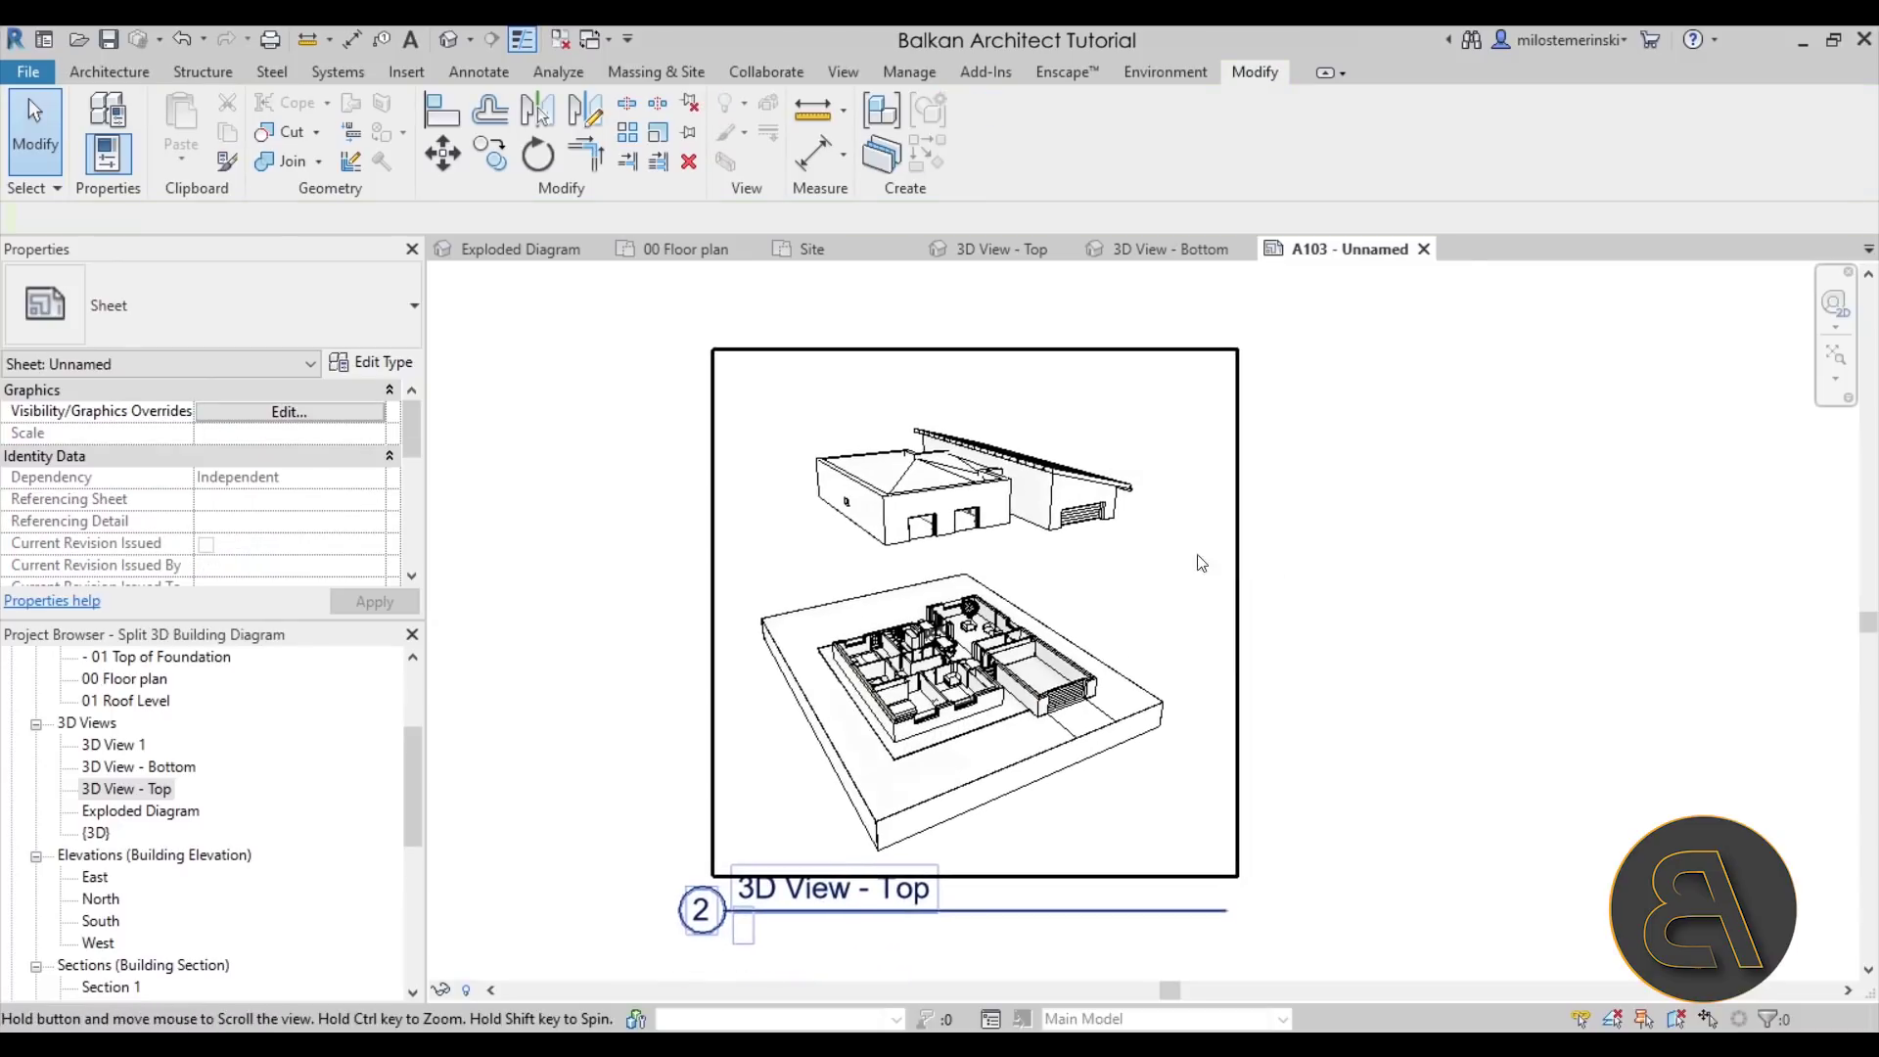
- Set the viewport type of 3D View - Top on the sheet to No Title
left_click(986, 489)
left_click(107, 294)
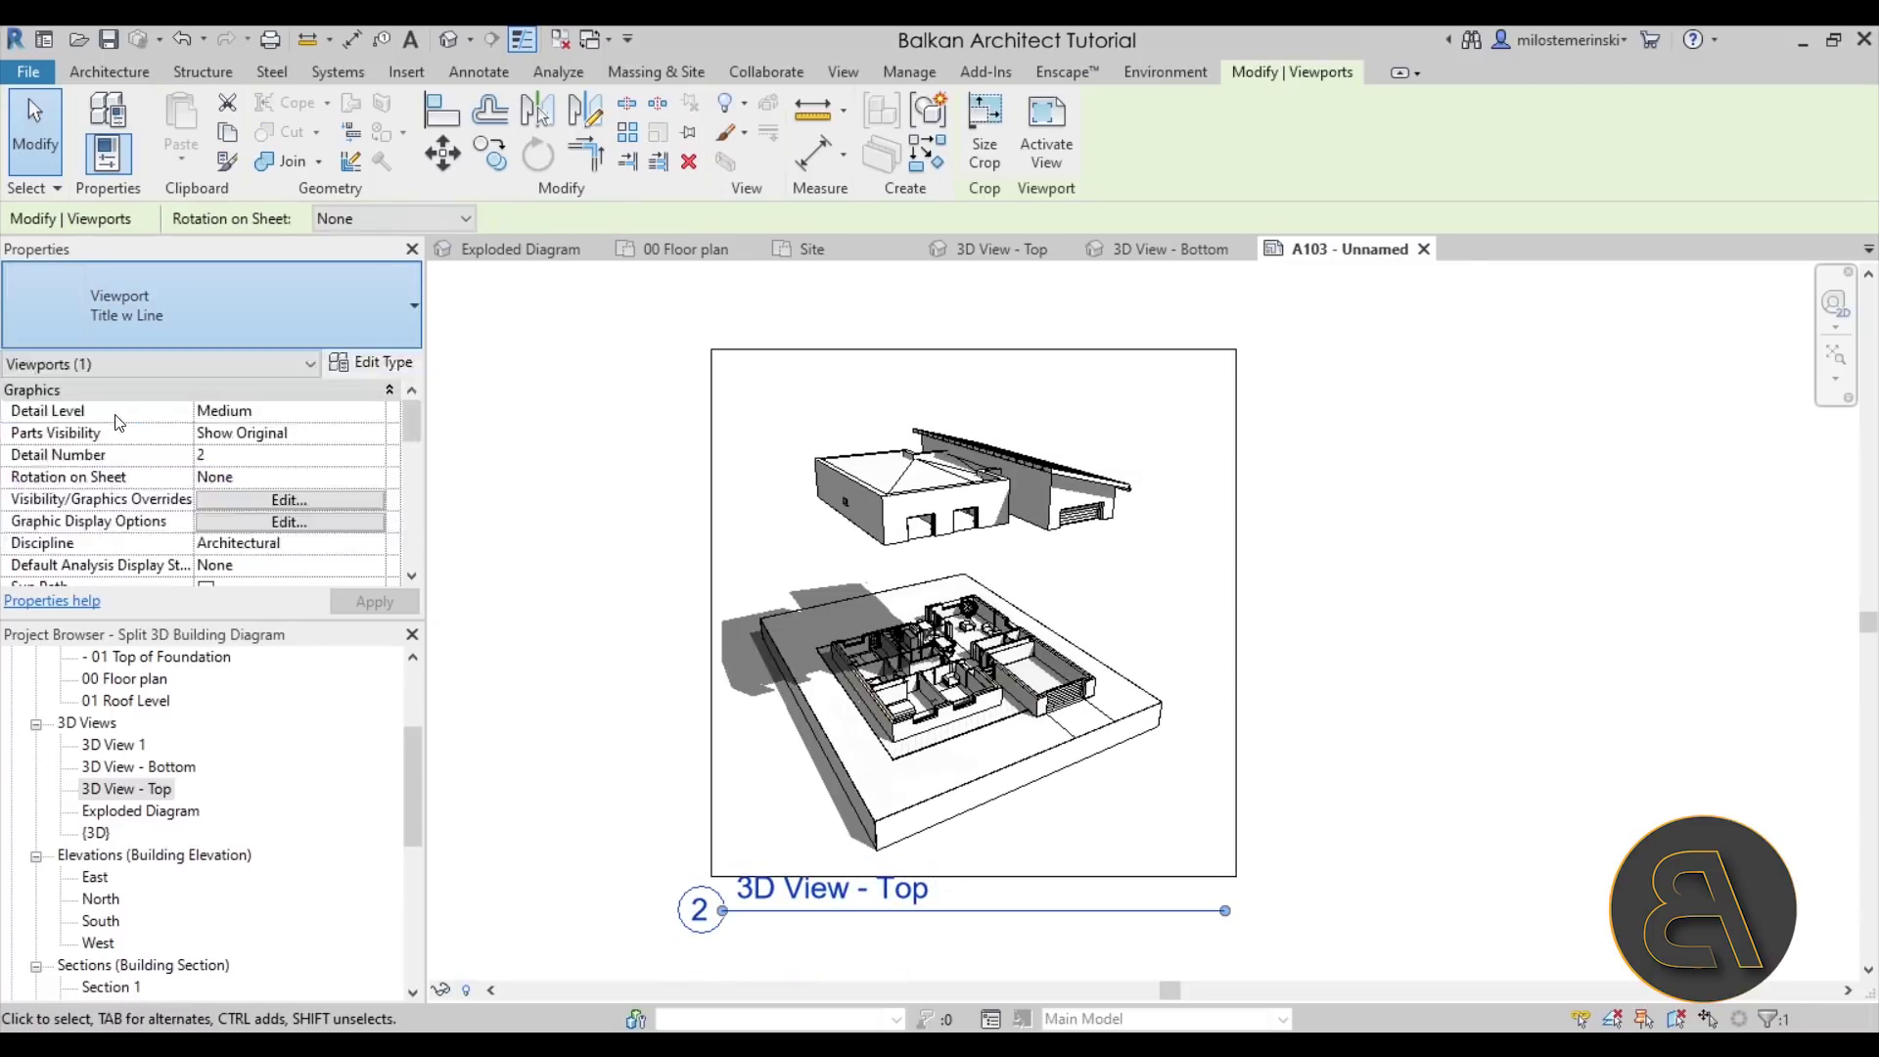
left_click(607, 617)
scroll(881, 713, "up", 5)
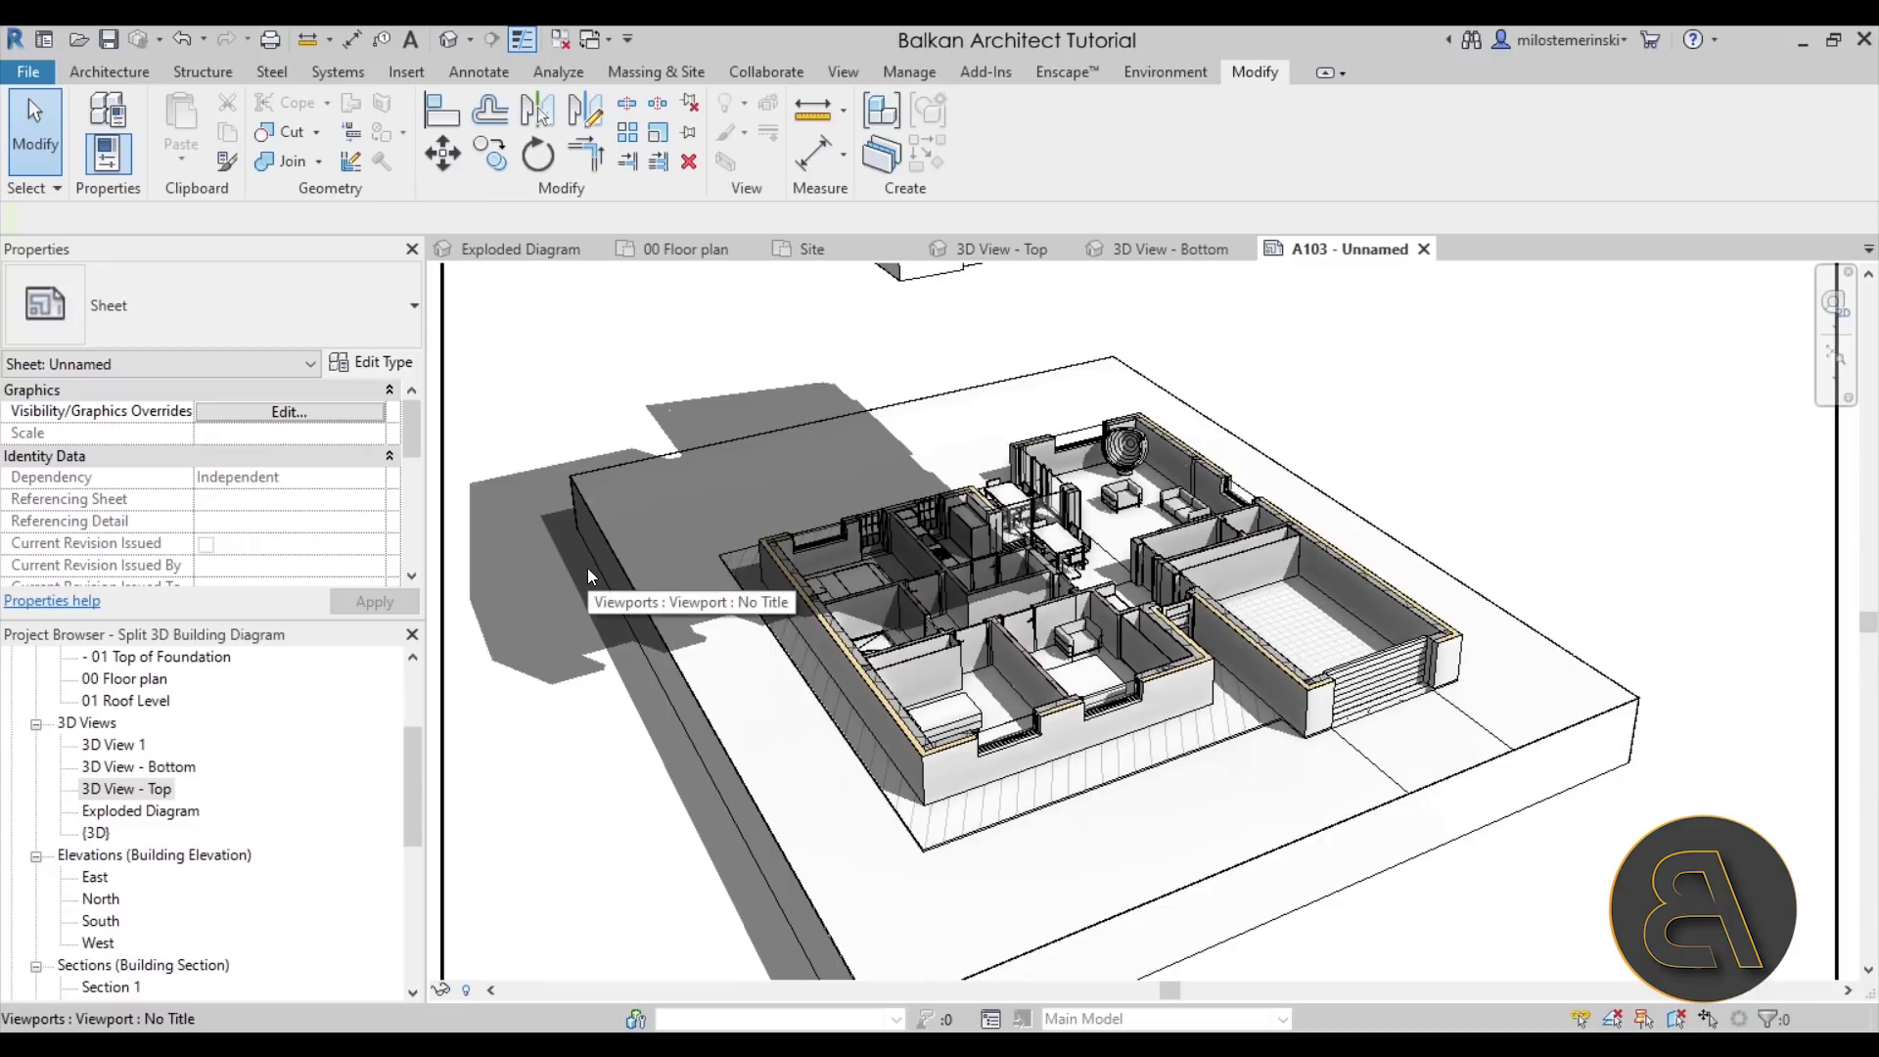
scroll(595, 554, "down", 3)
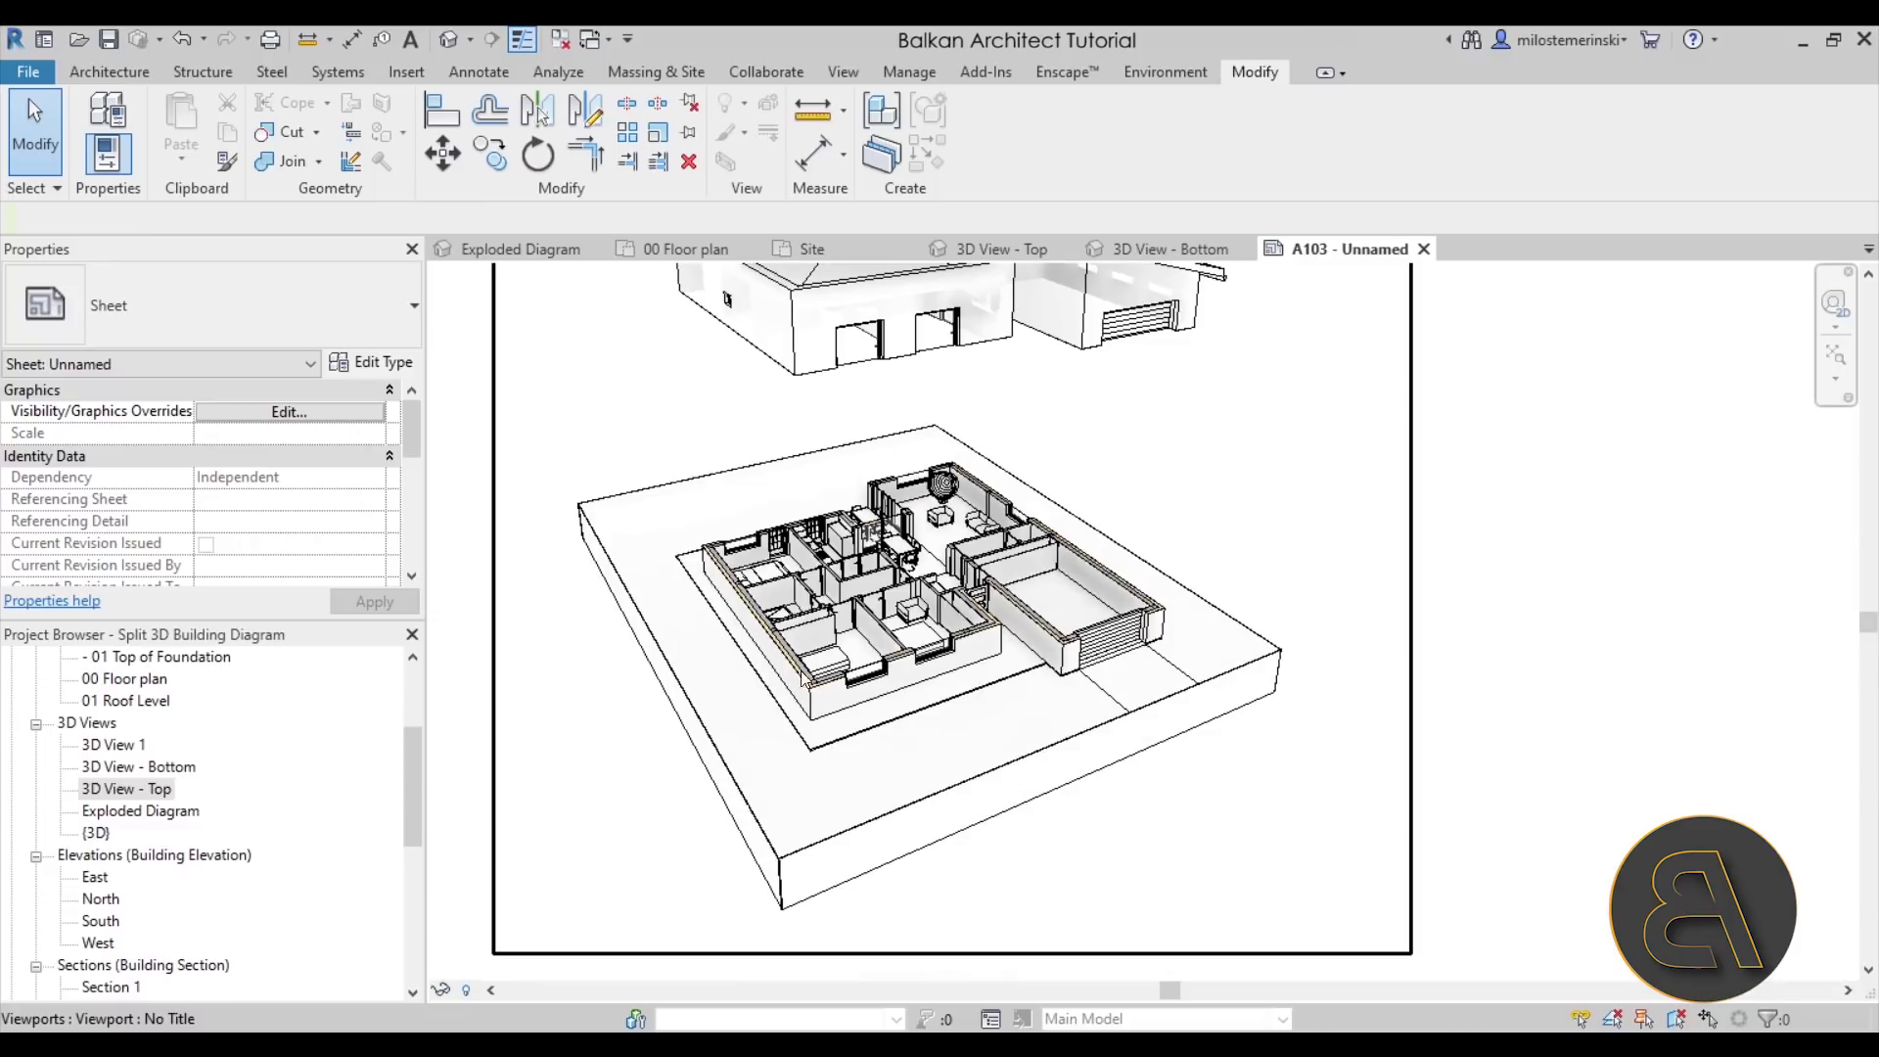
middle_click_drag(725, 554, 907, 693)
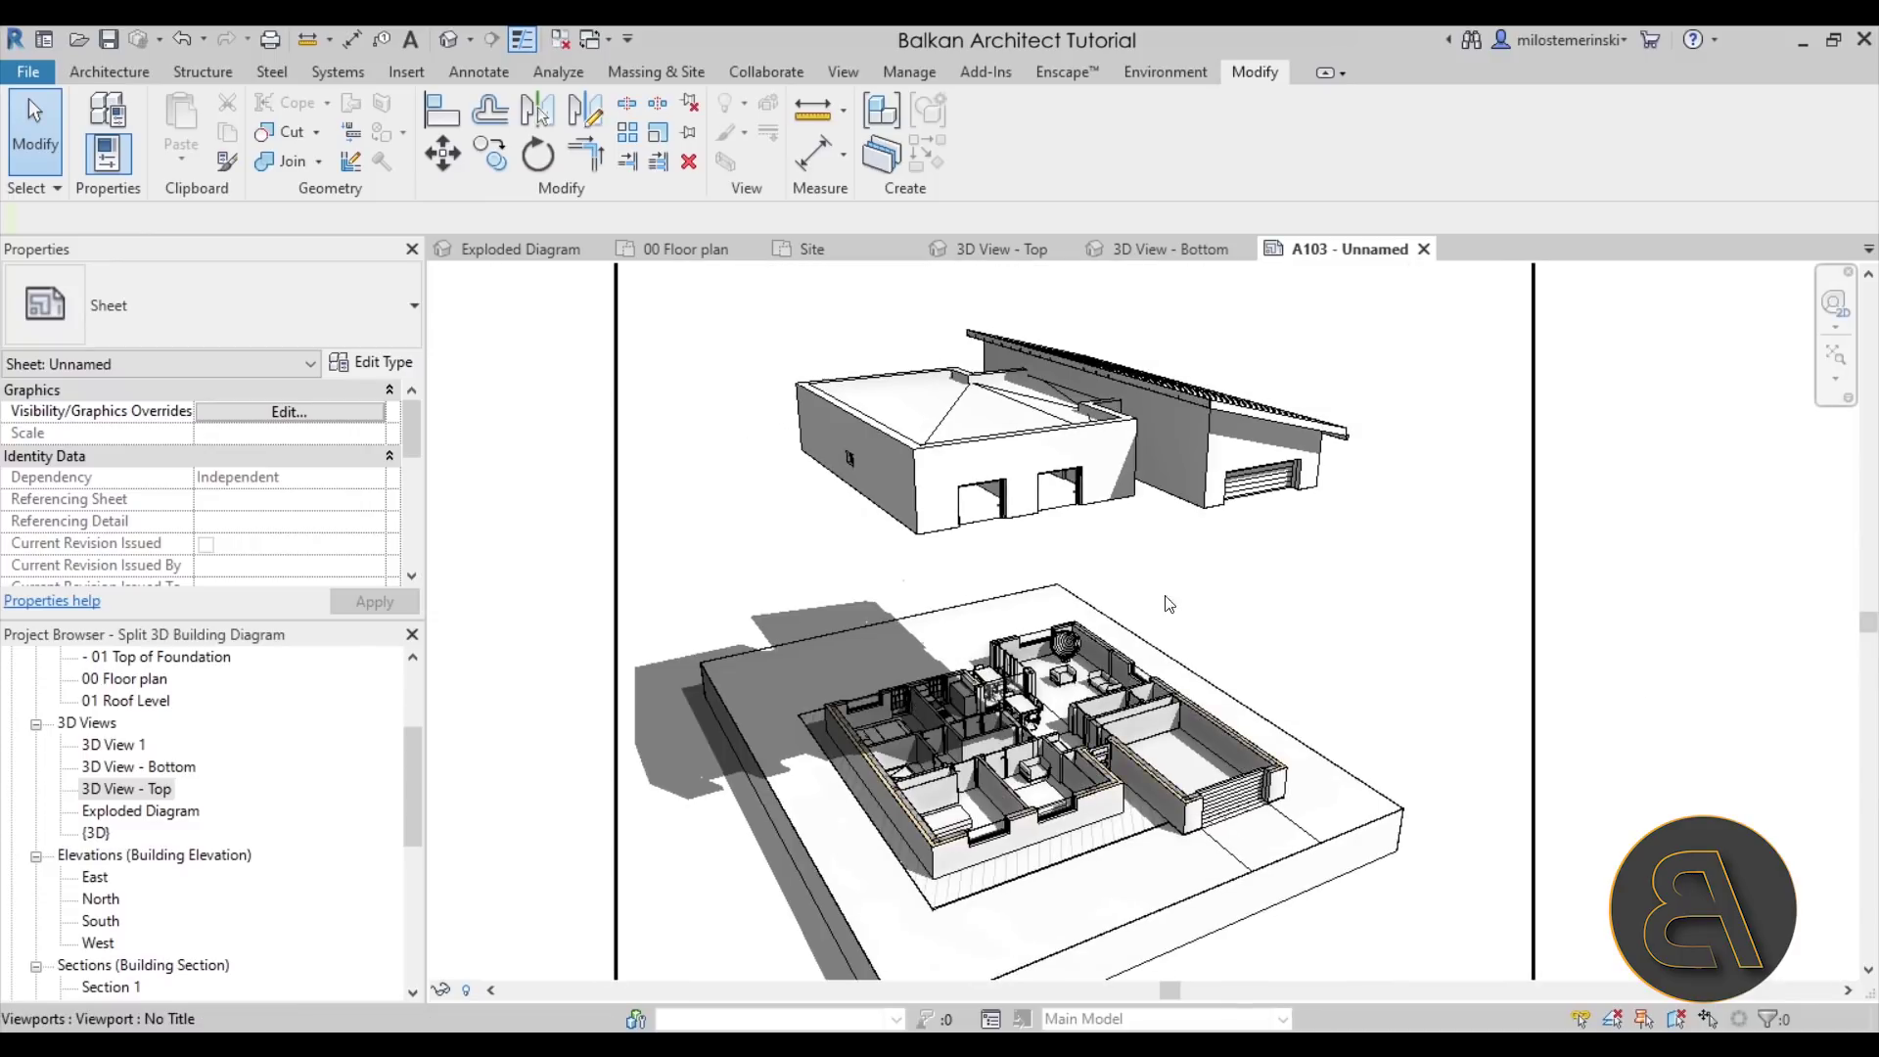
middle_click_drag(1263, 662, 1155, 609)
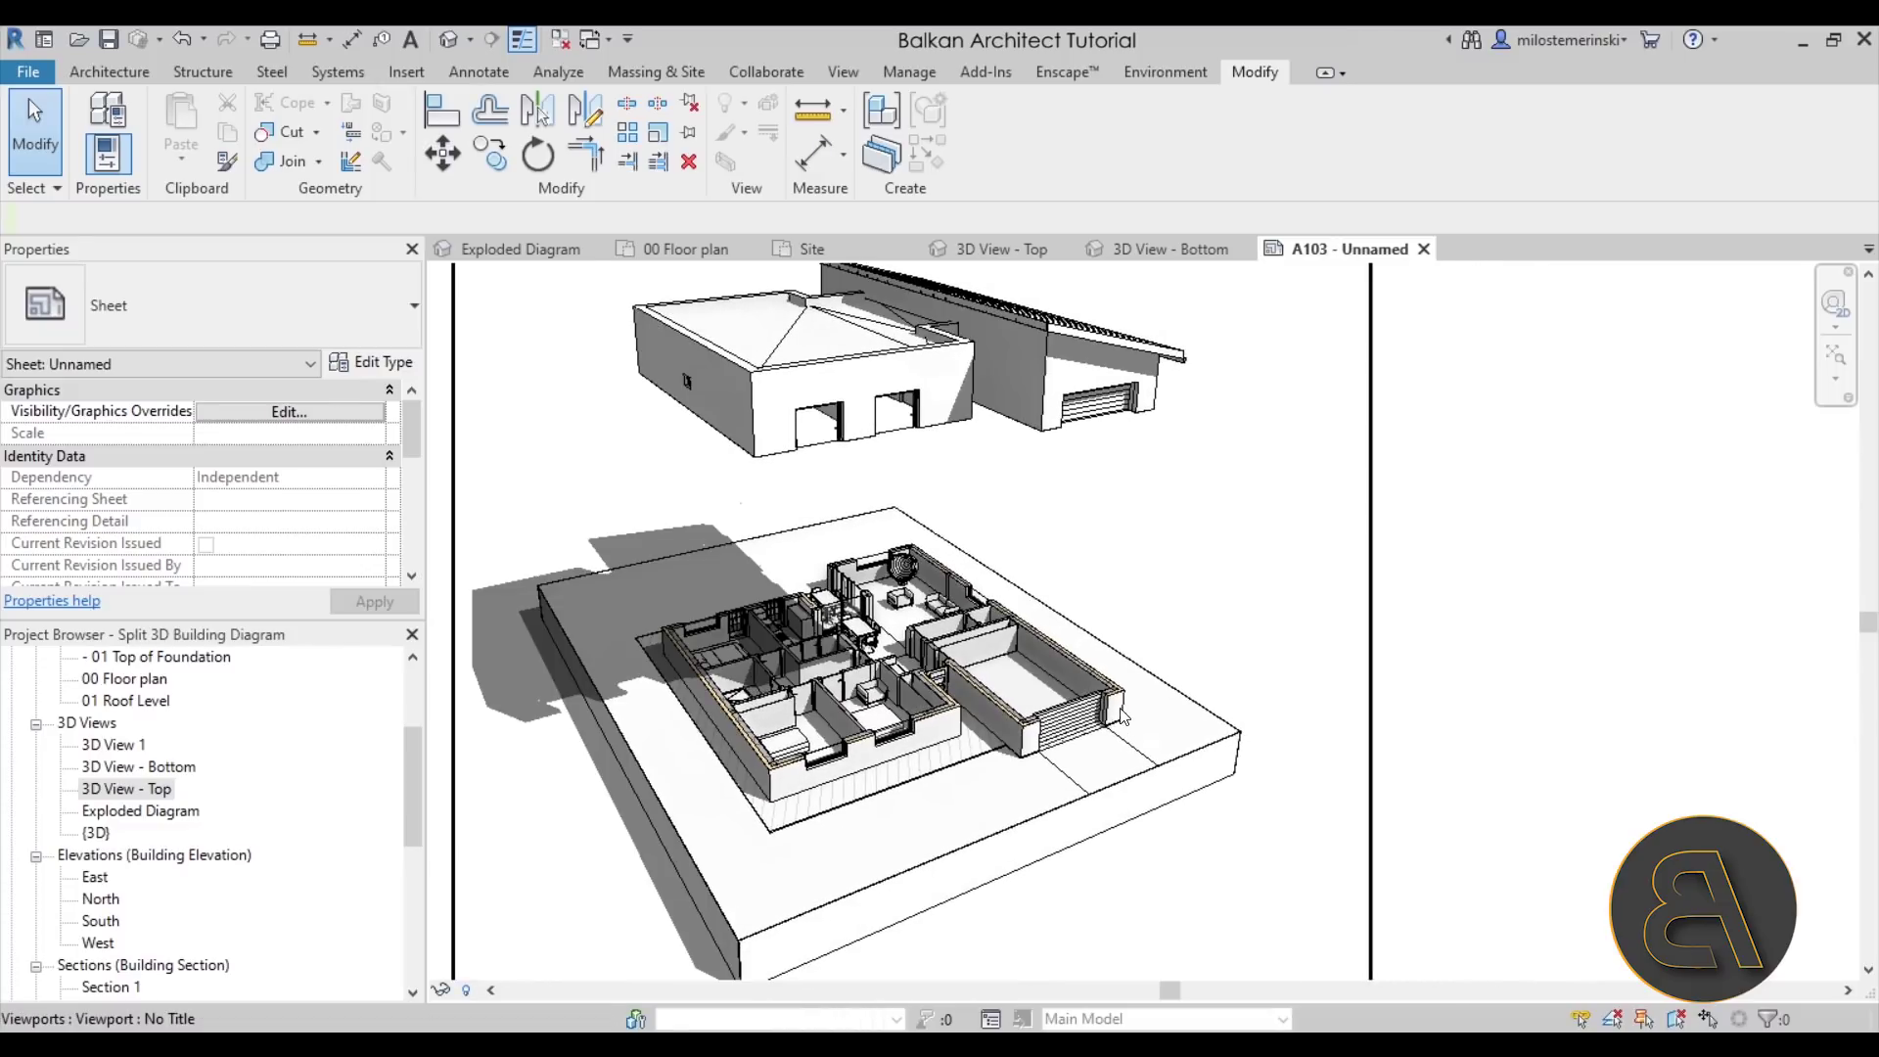
middle_click_drag(1134, 697, 1074, 686)
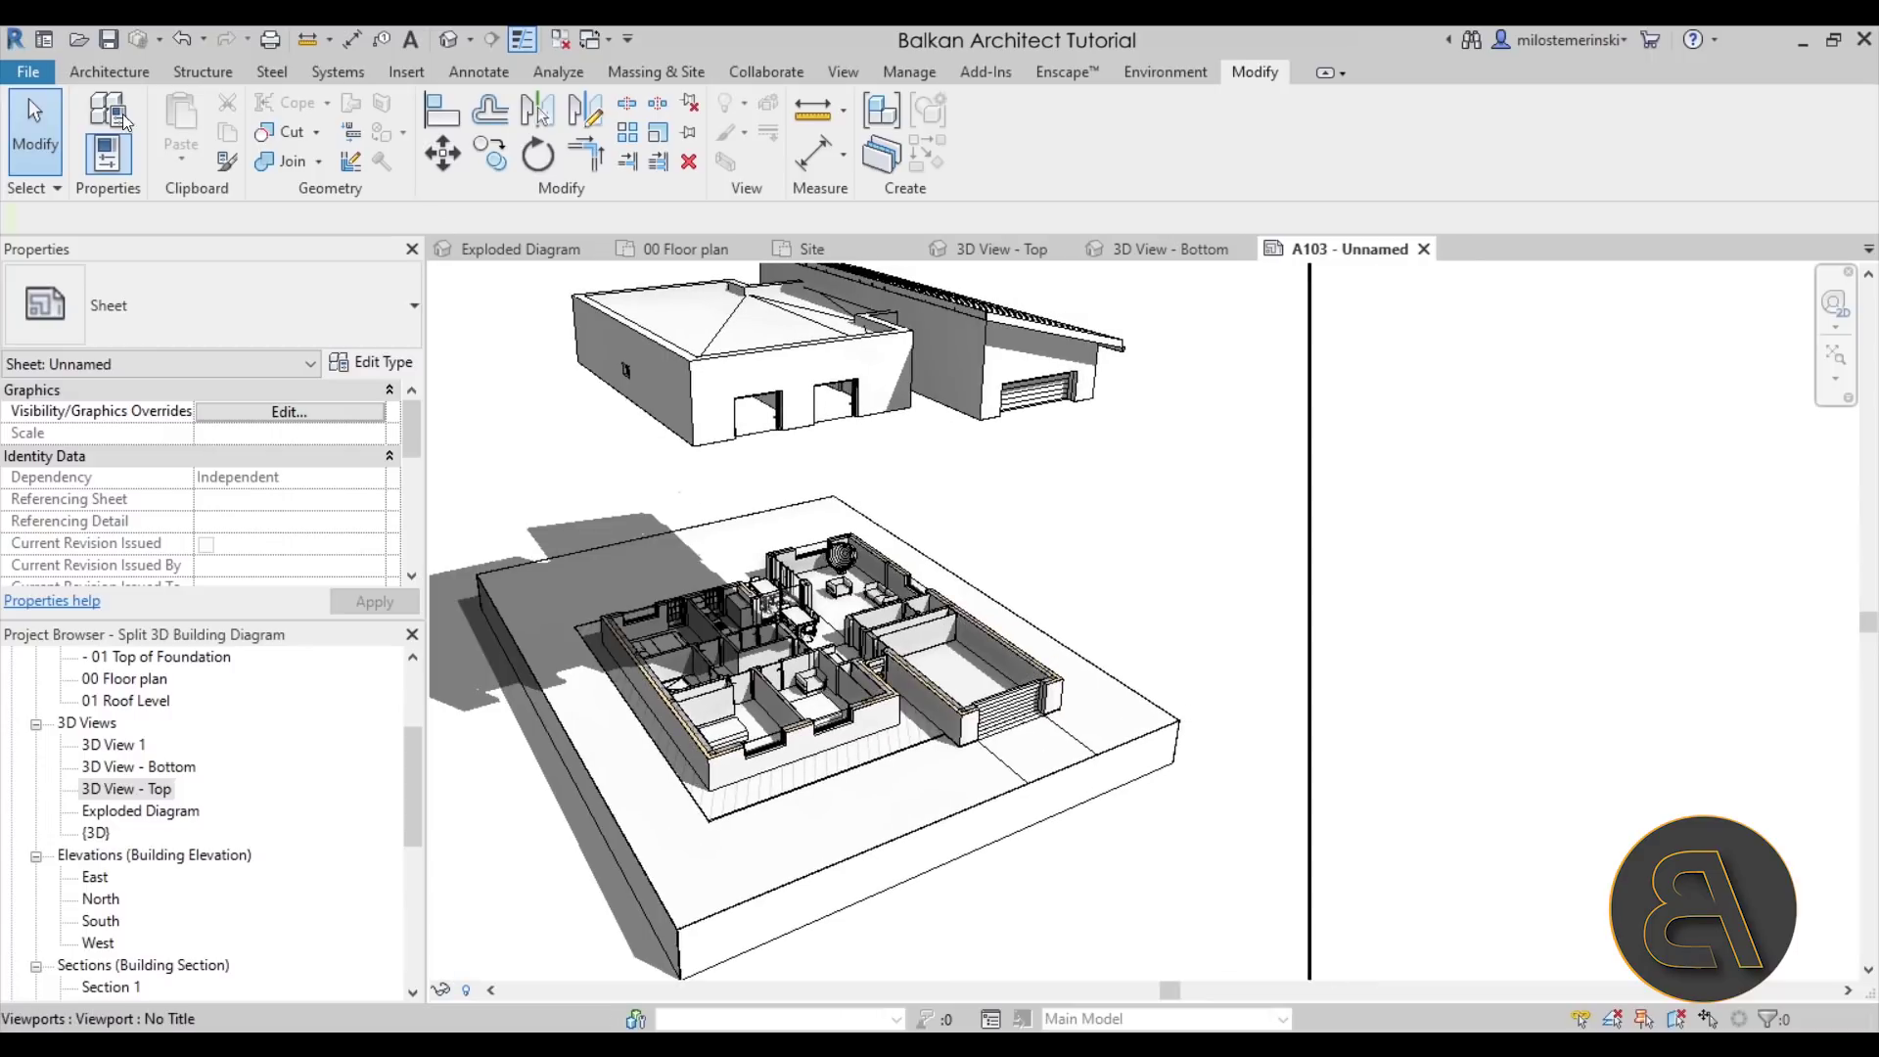
- Draw a <Hidden> style detail line about 5 long from the lower garage's outer base corner up to the matching corner of the raised garage
left_click(472, 74)
left_click(544, 107)
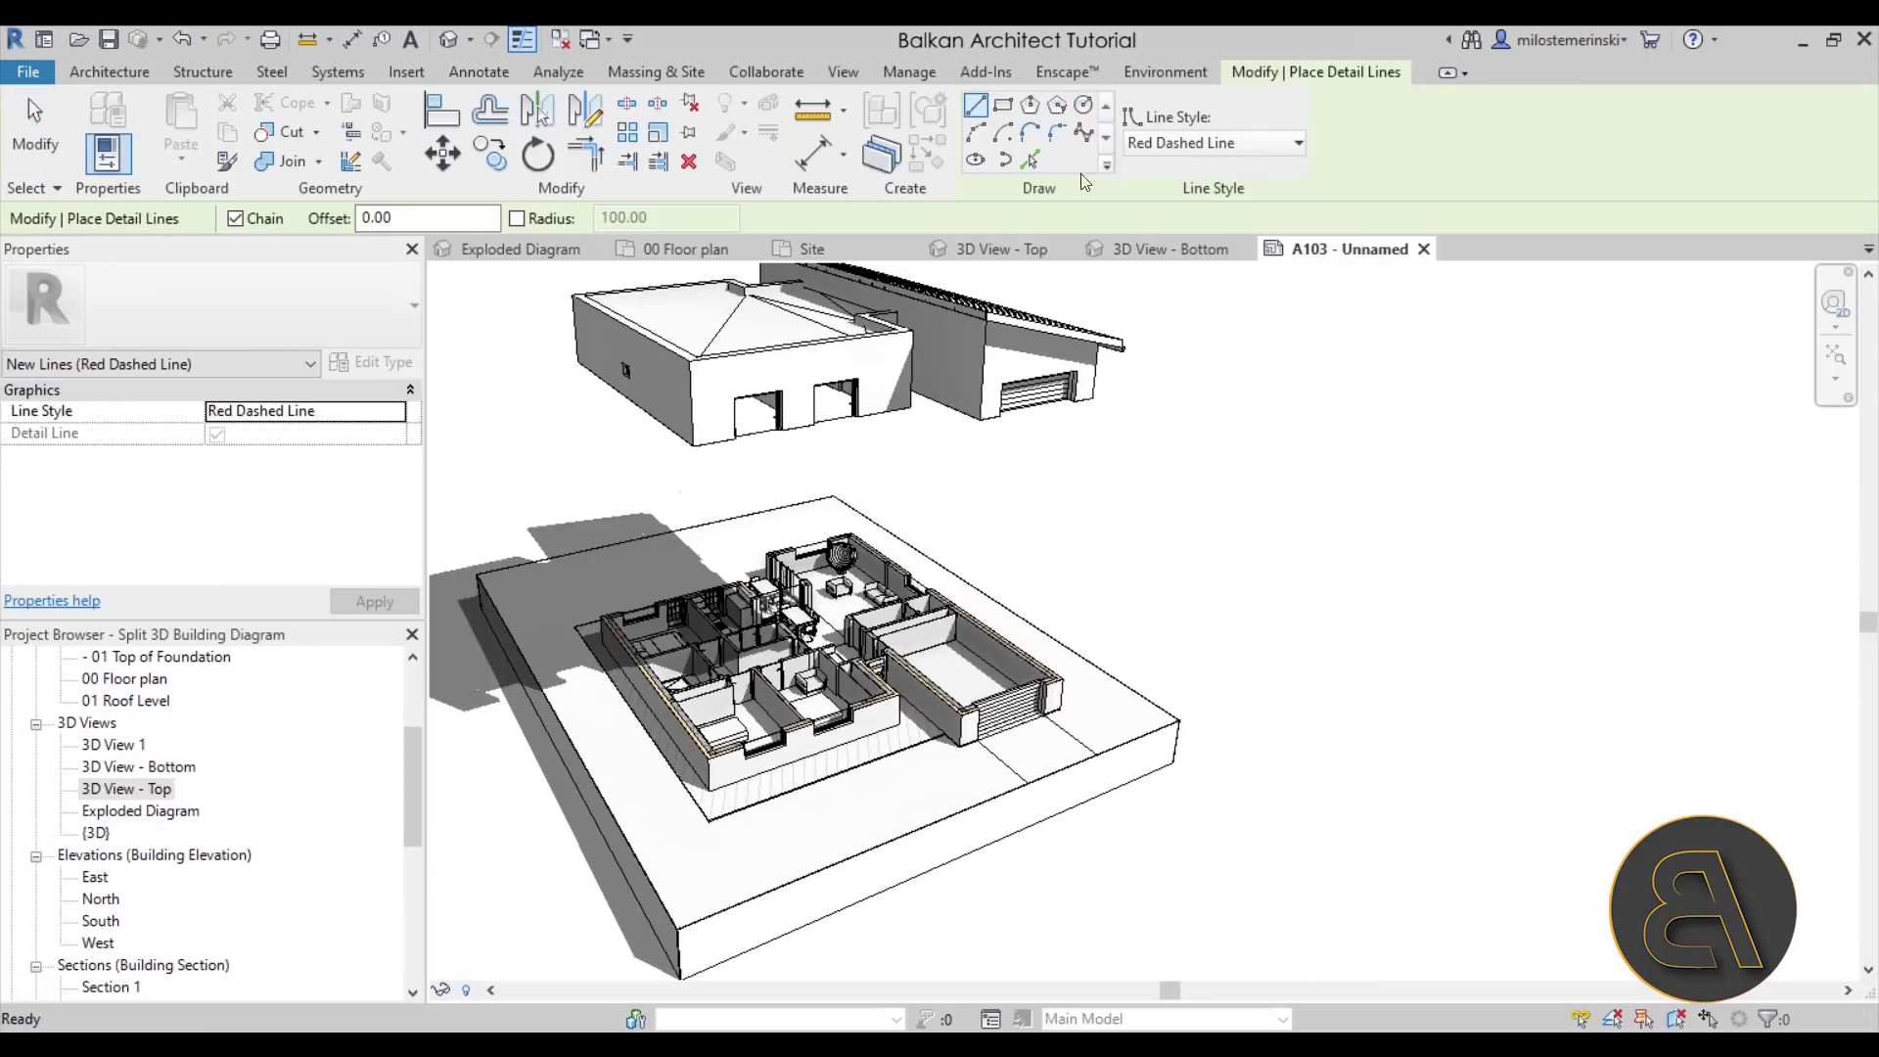
left_click(1182, 143)
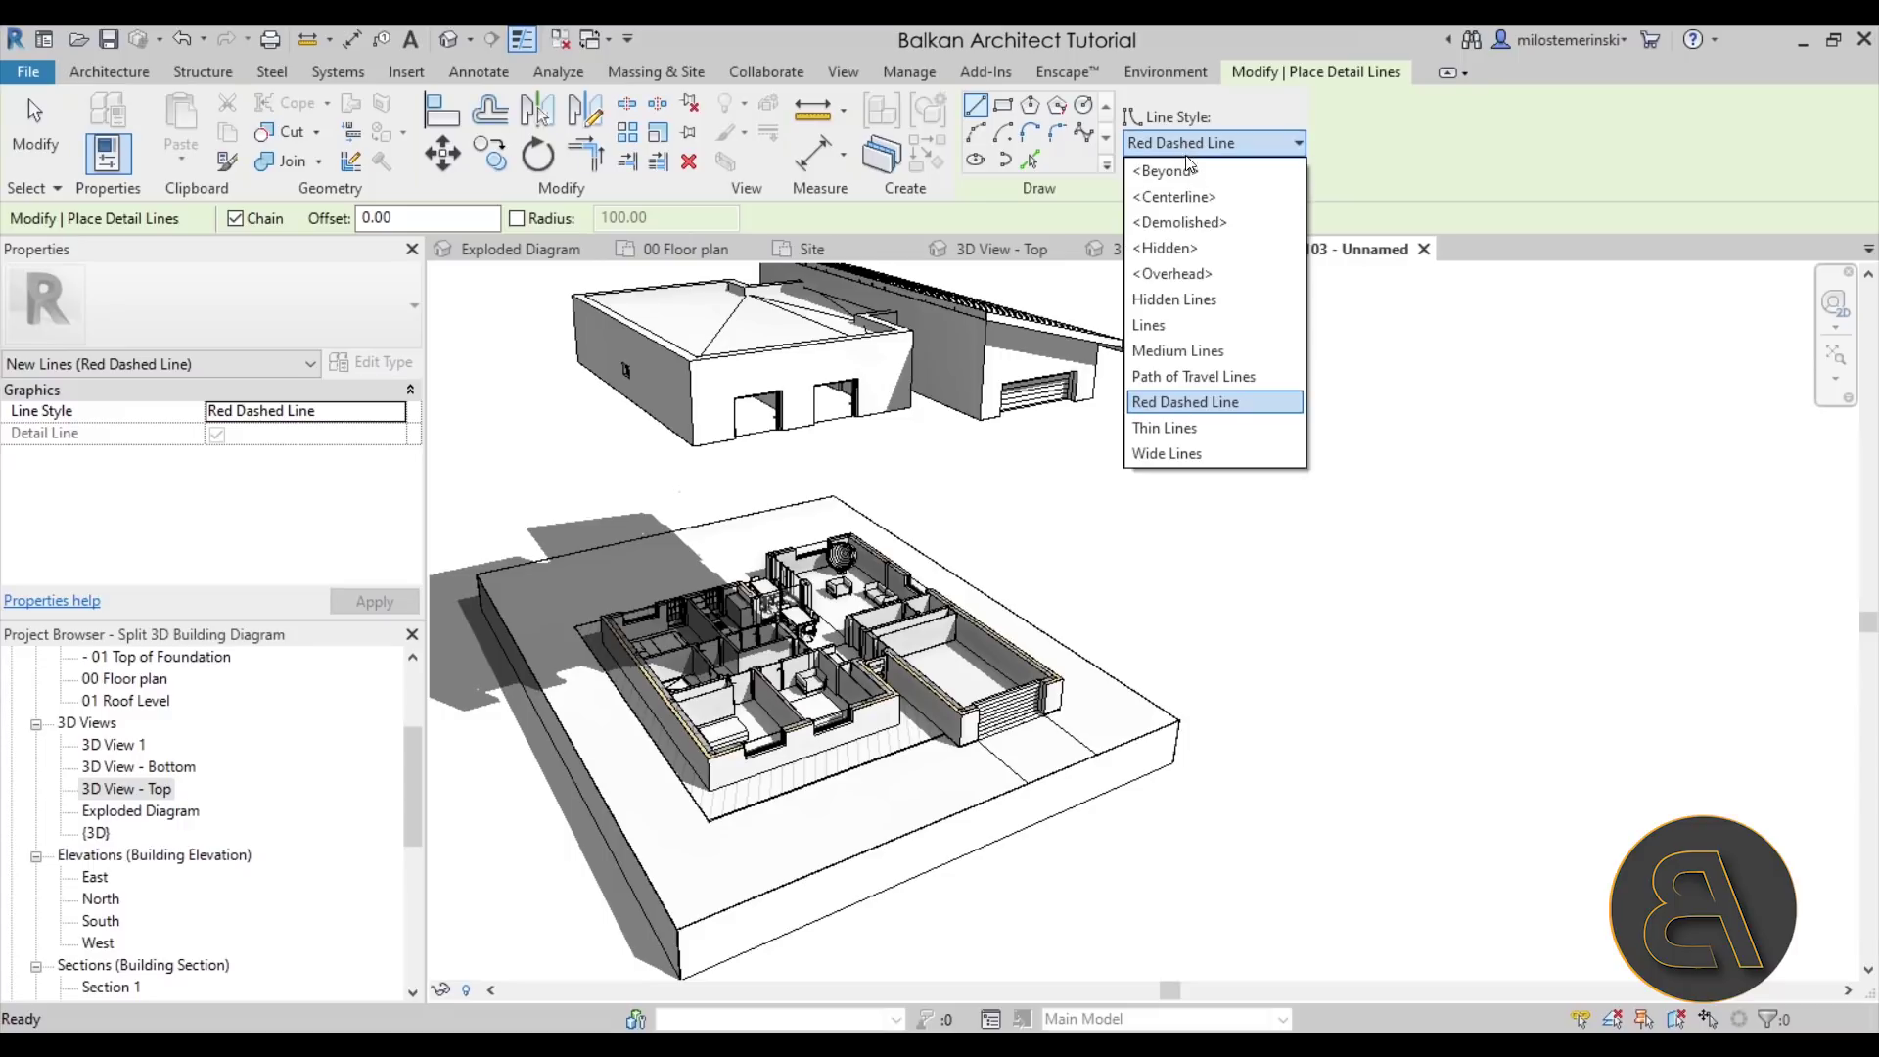
left_click(1200, 247)
scroll(1036, 719, "up", 10)
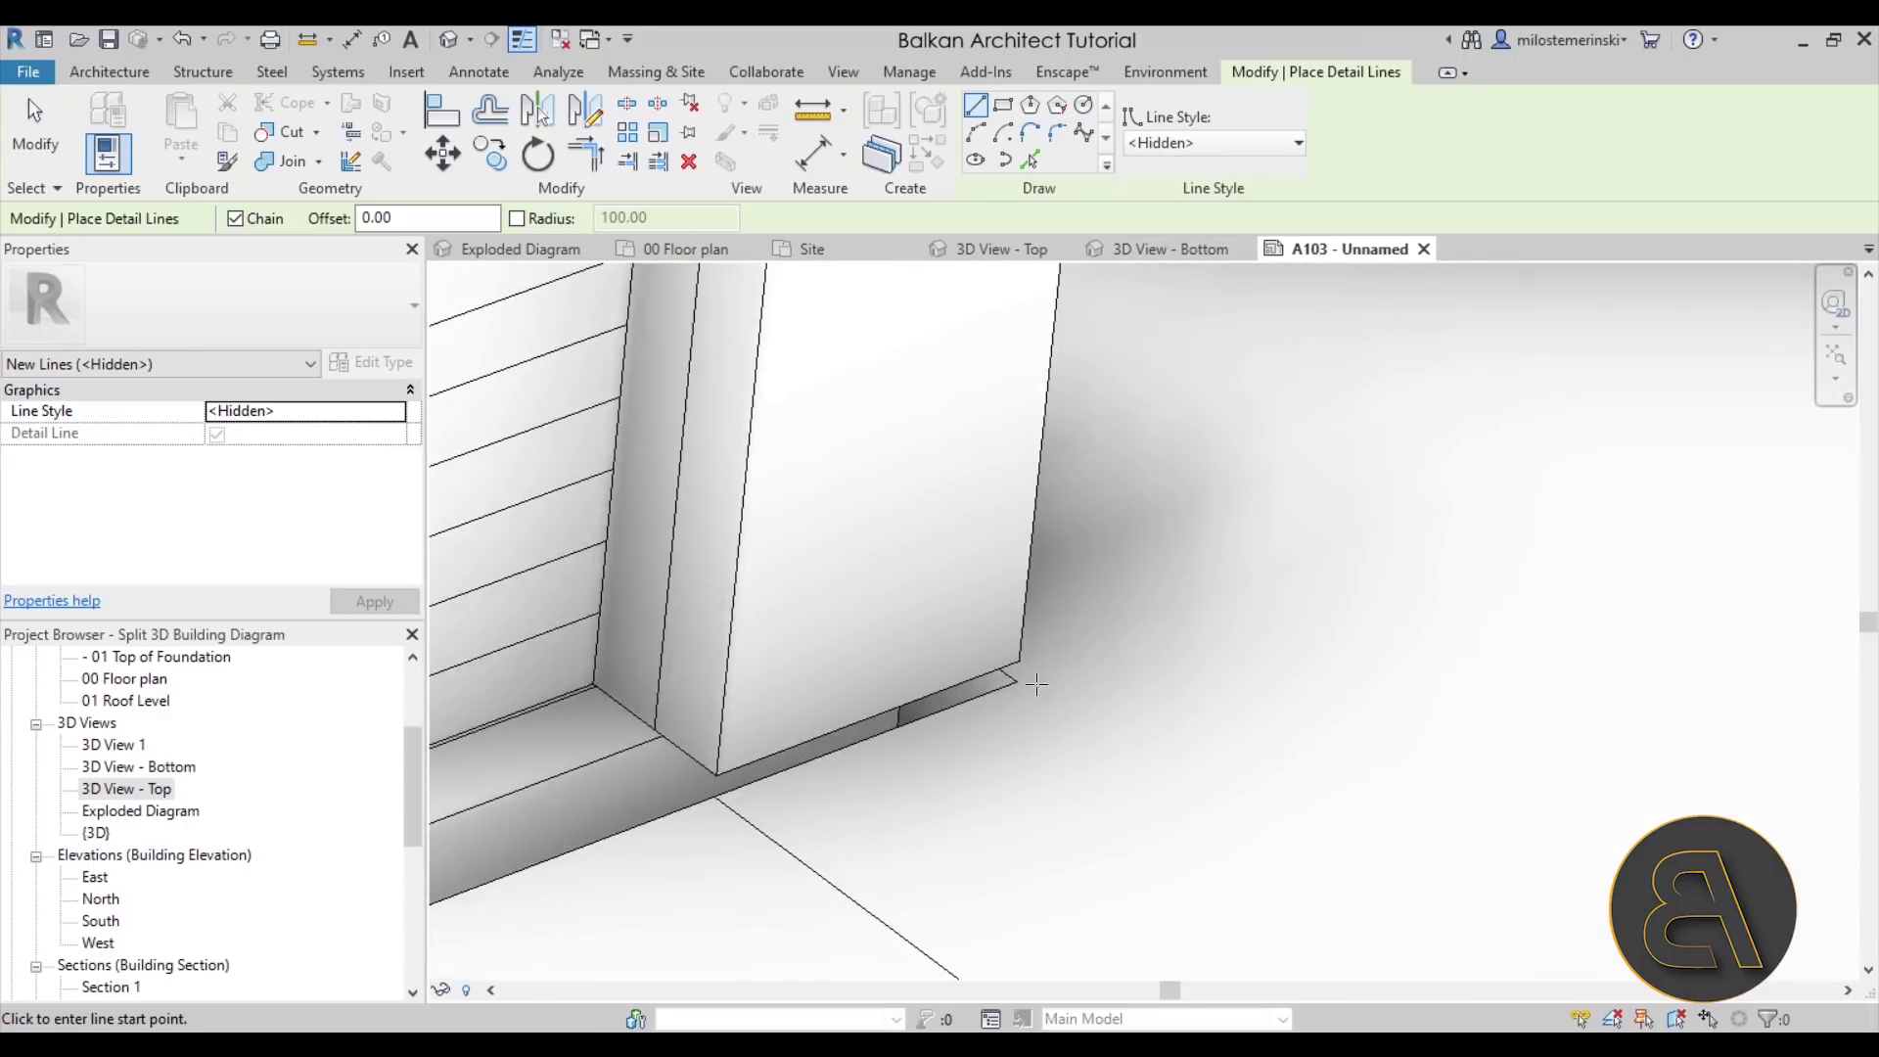
scroll(988, 634, "up", 2)
left_click(516, 39)
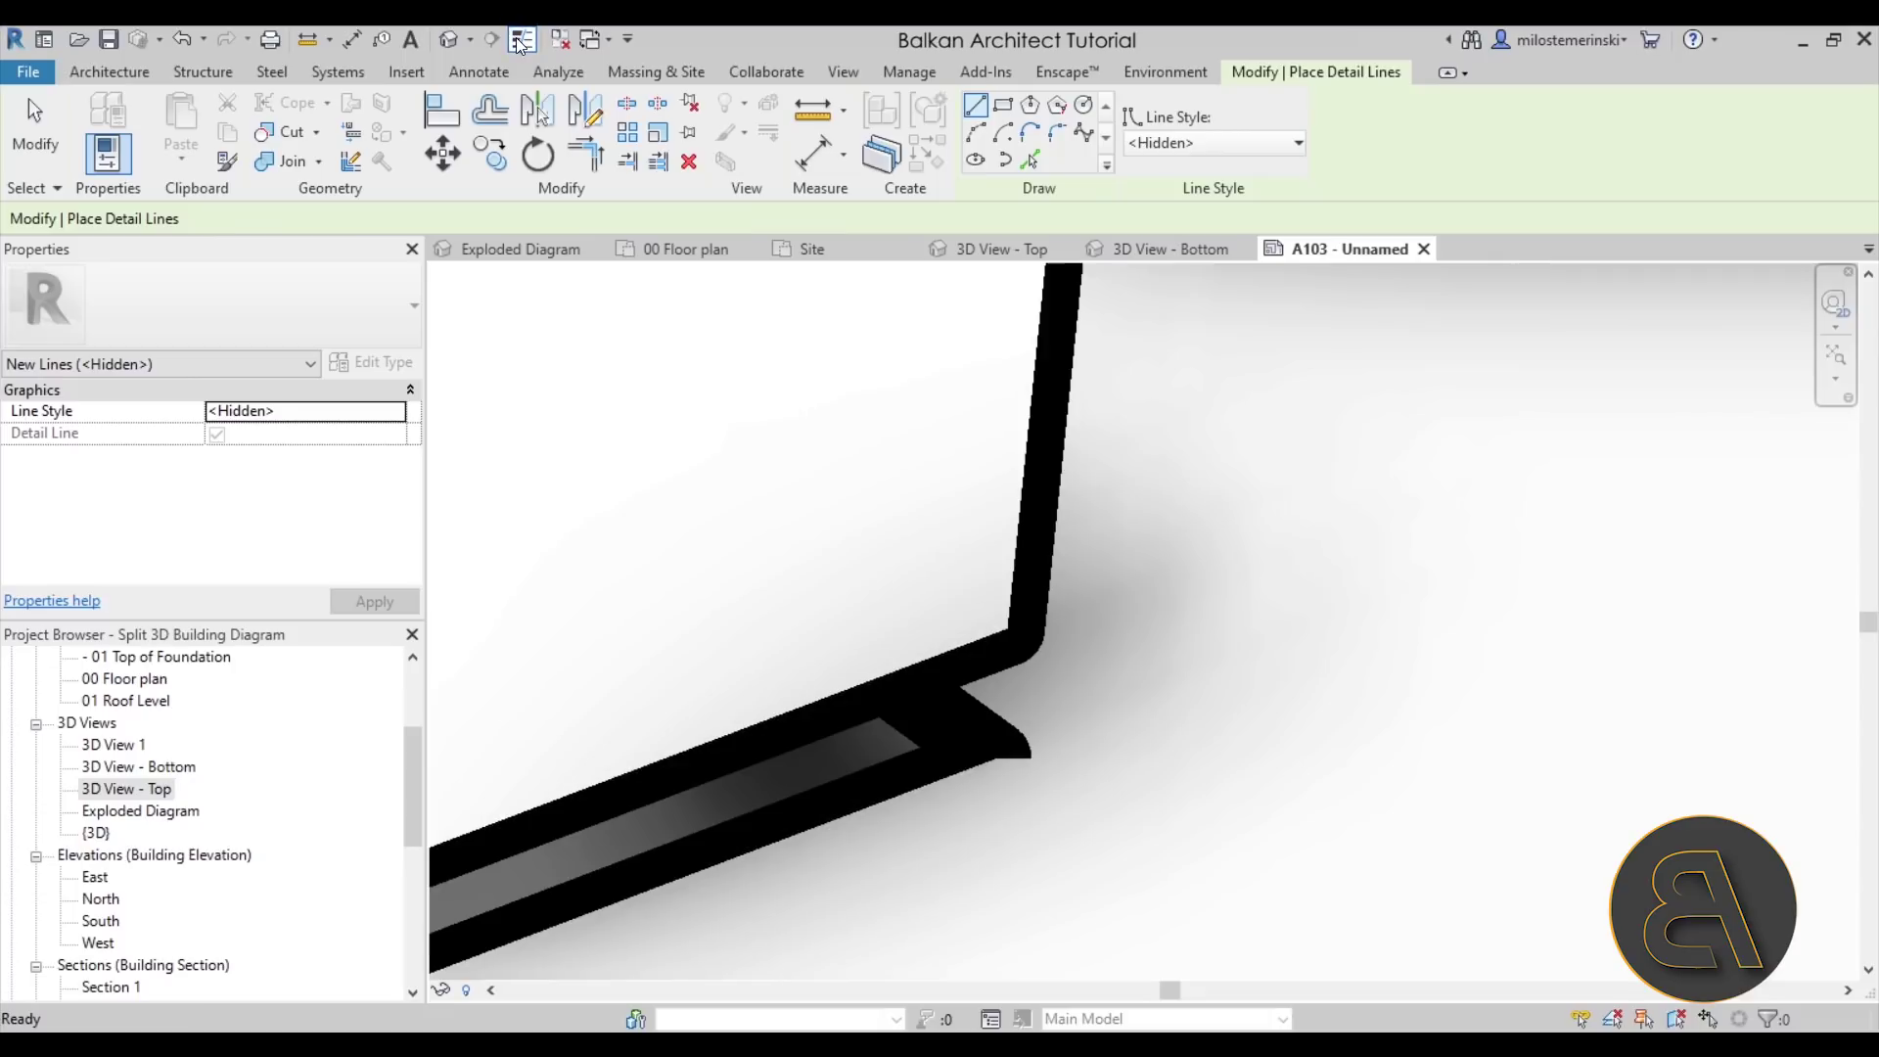
left_click(515, 39)
scroll(1025, 627, "up", 1)
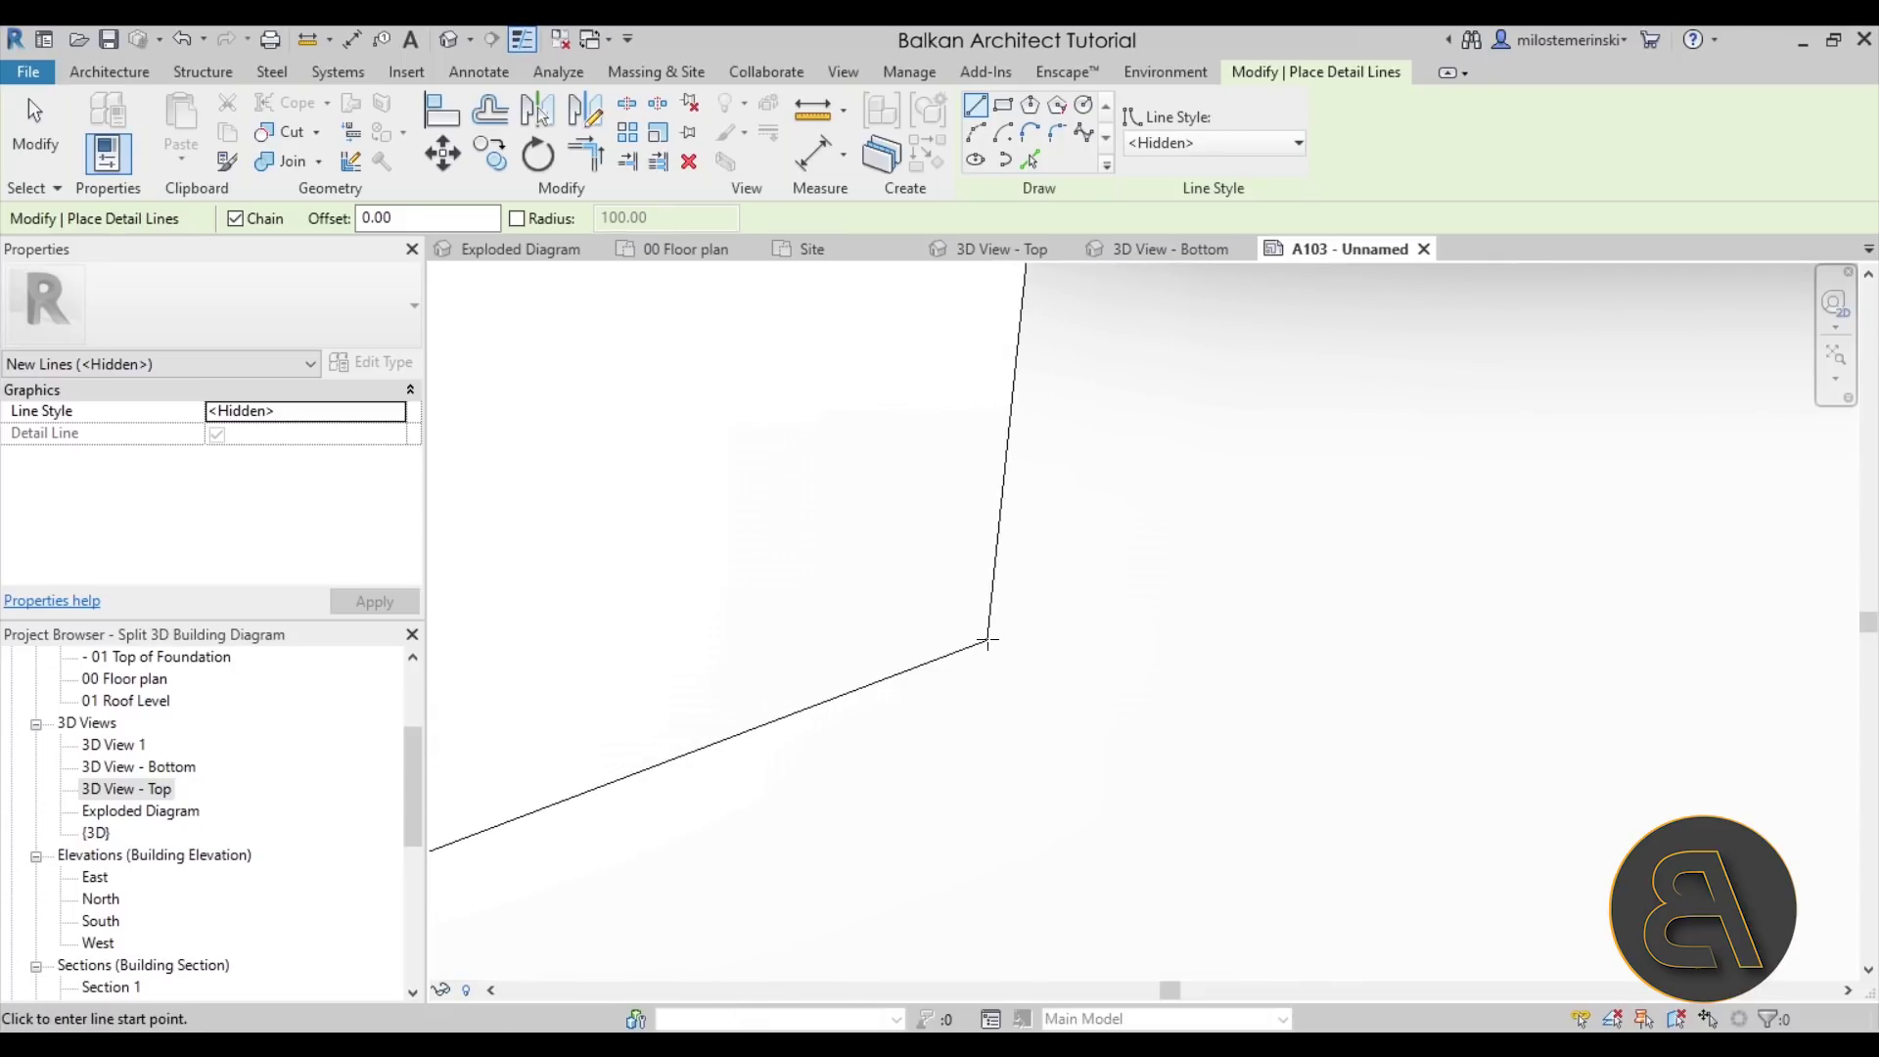
middle_click_drag(1028, 680, 868, 797)
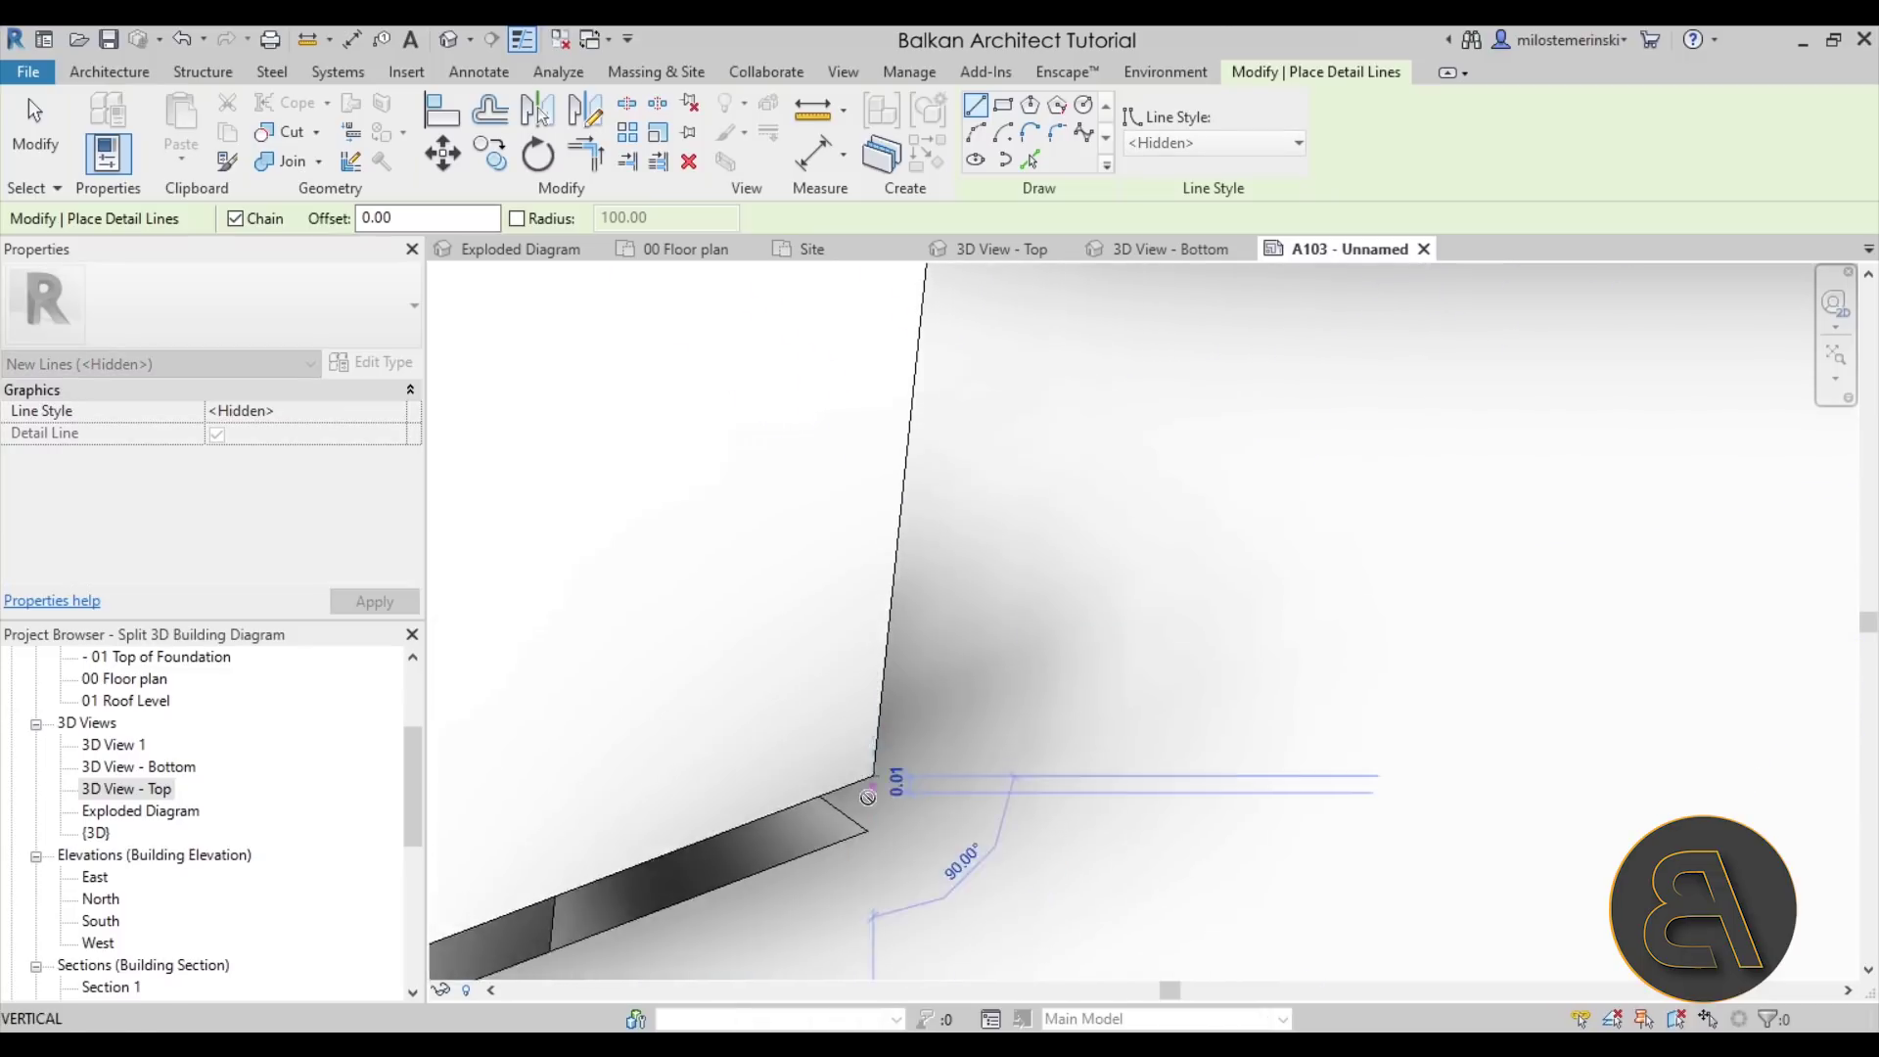
scroll(868, 798, "down", 6)
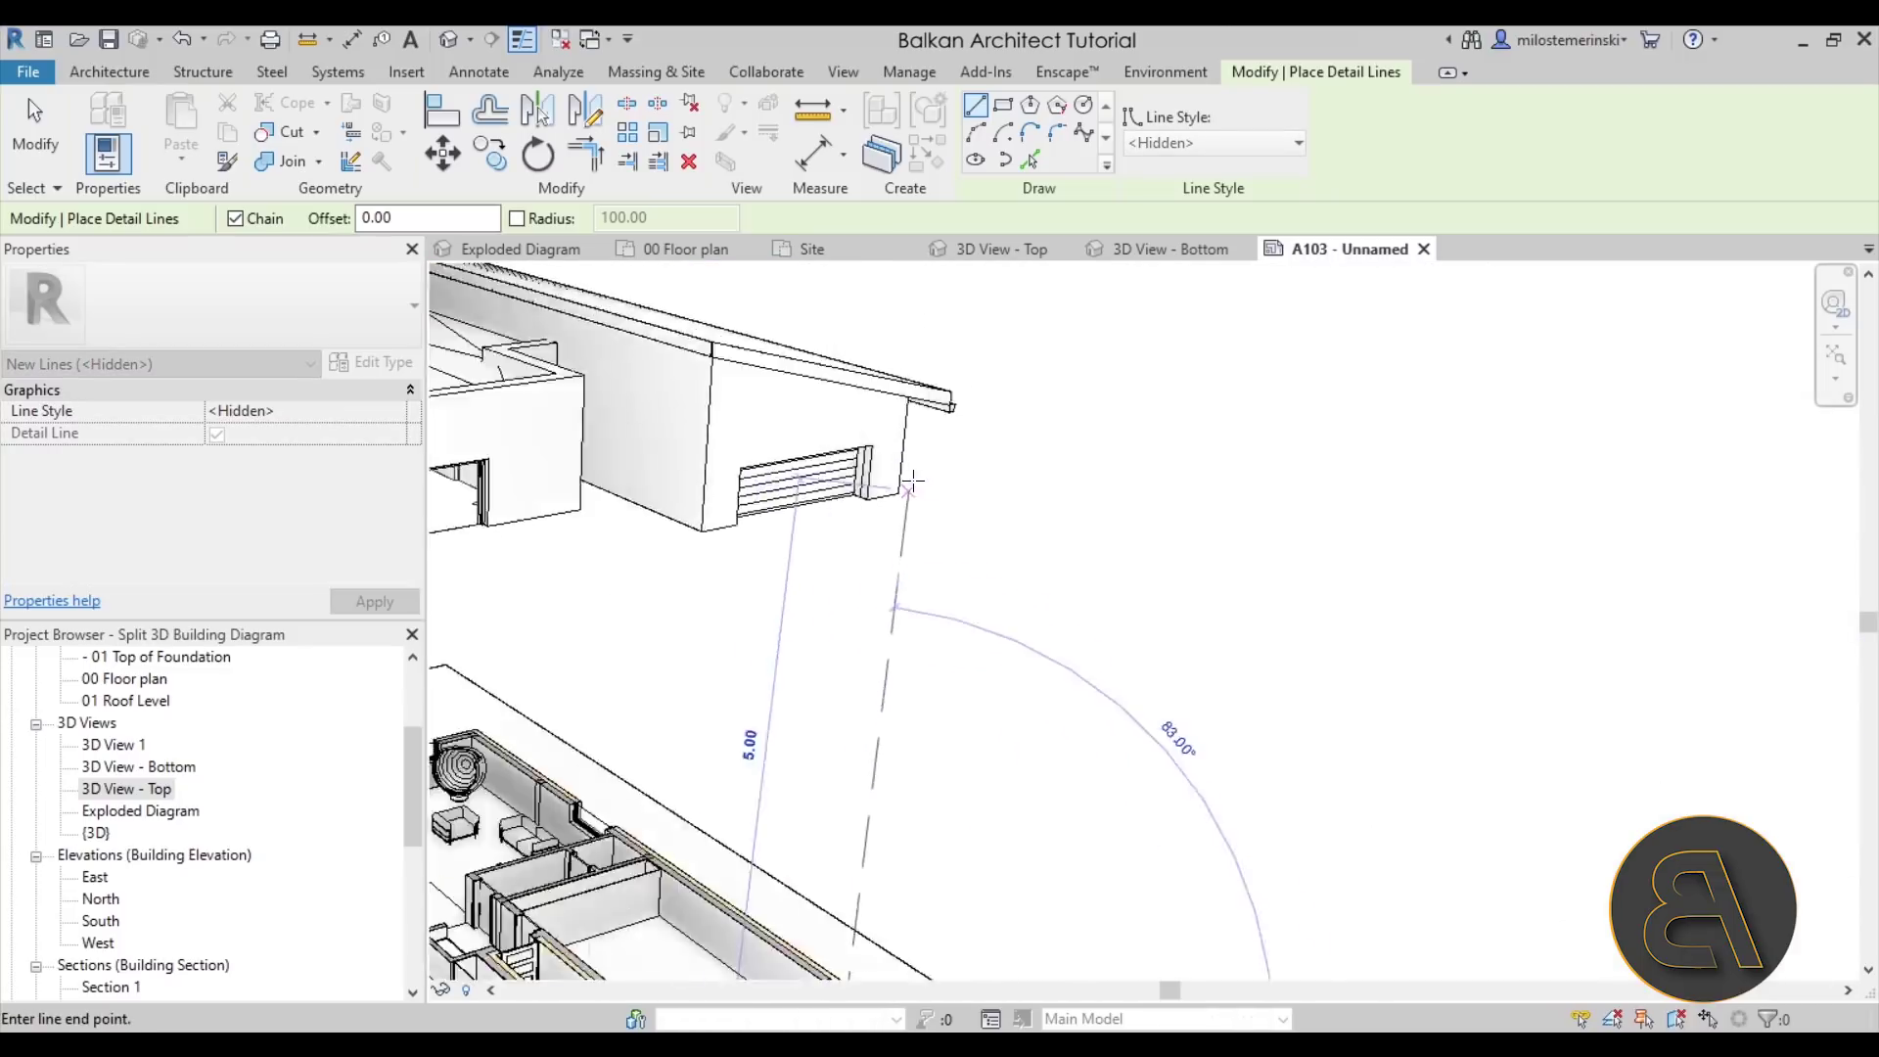
scroll(910, 482, "up", 6)
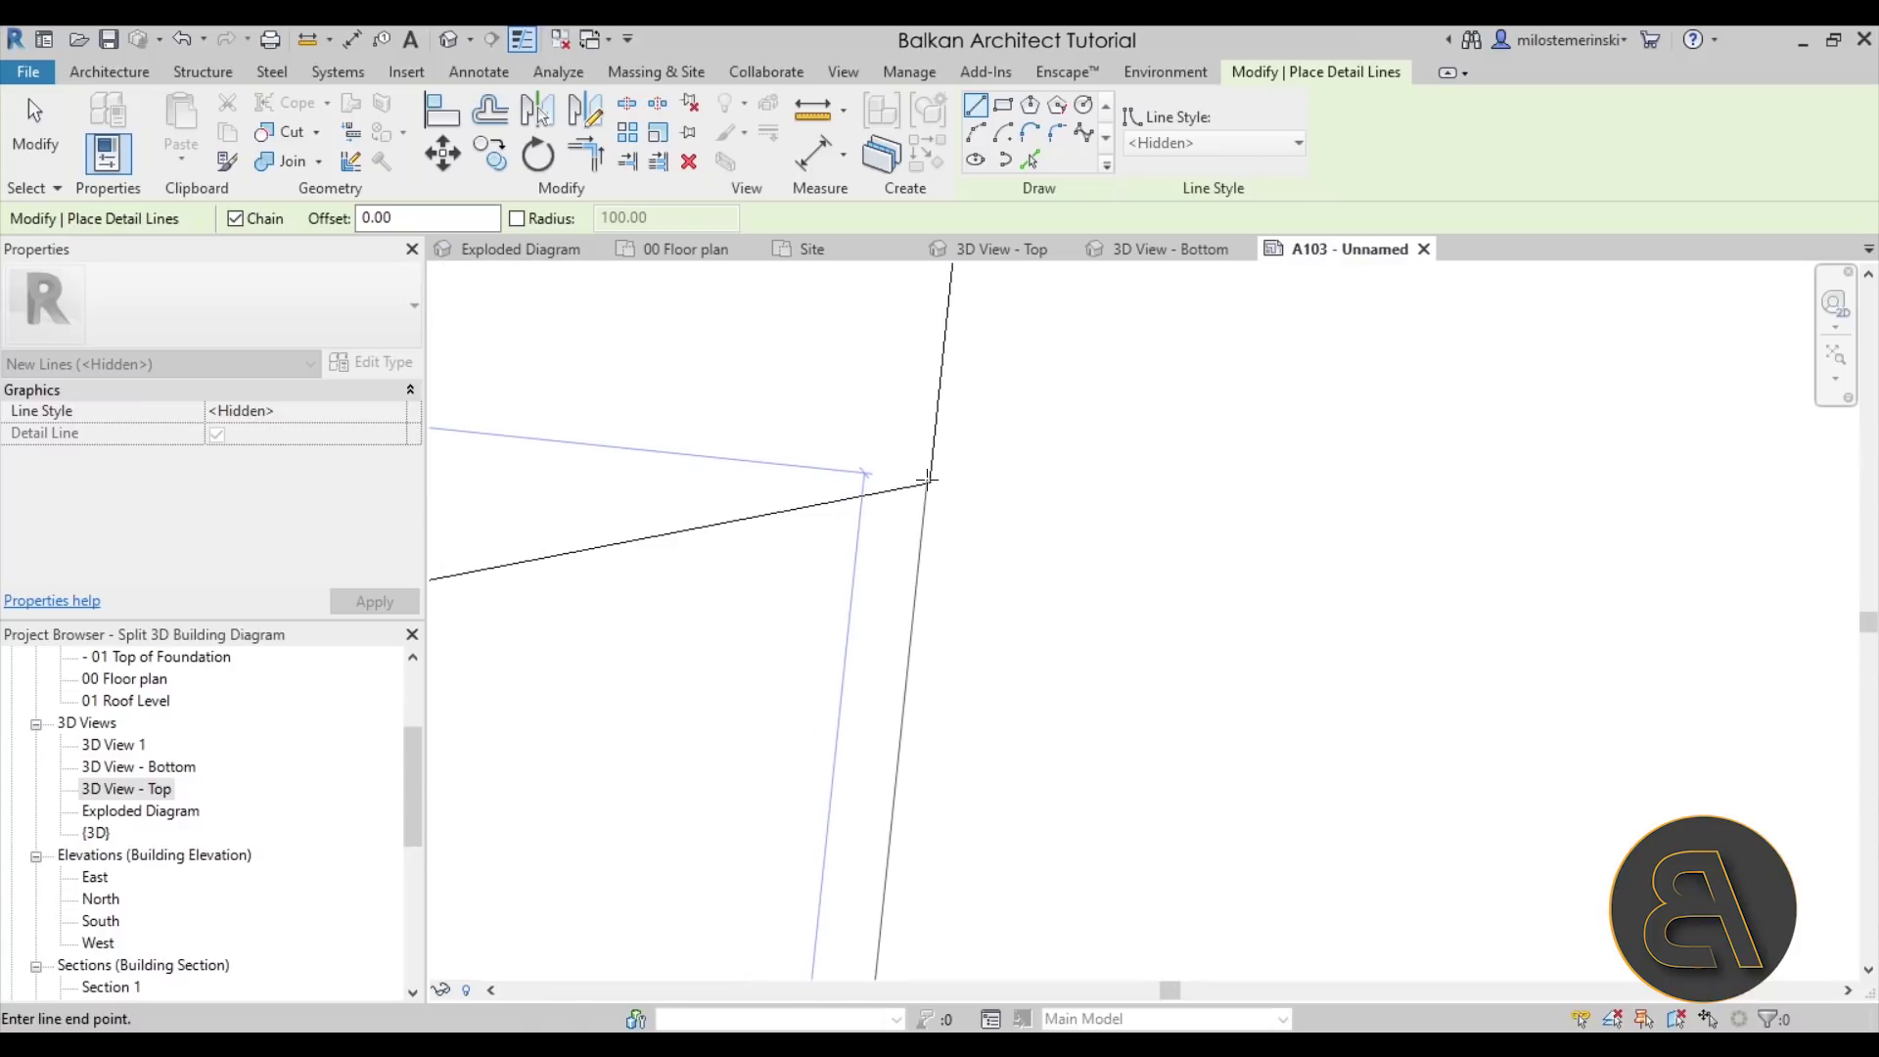
scroll(927, 479, "up", 3)
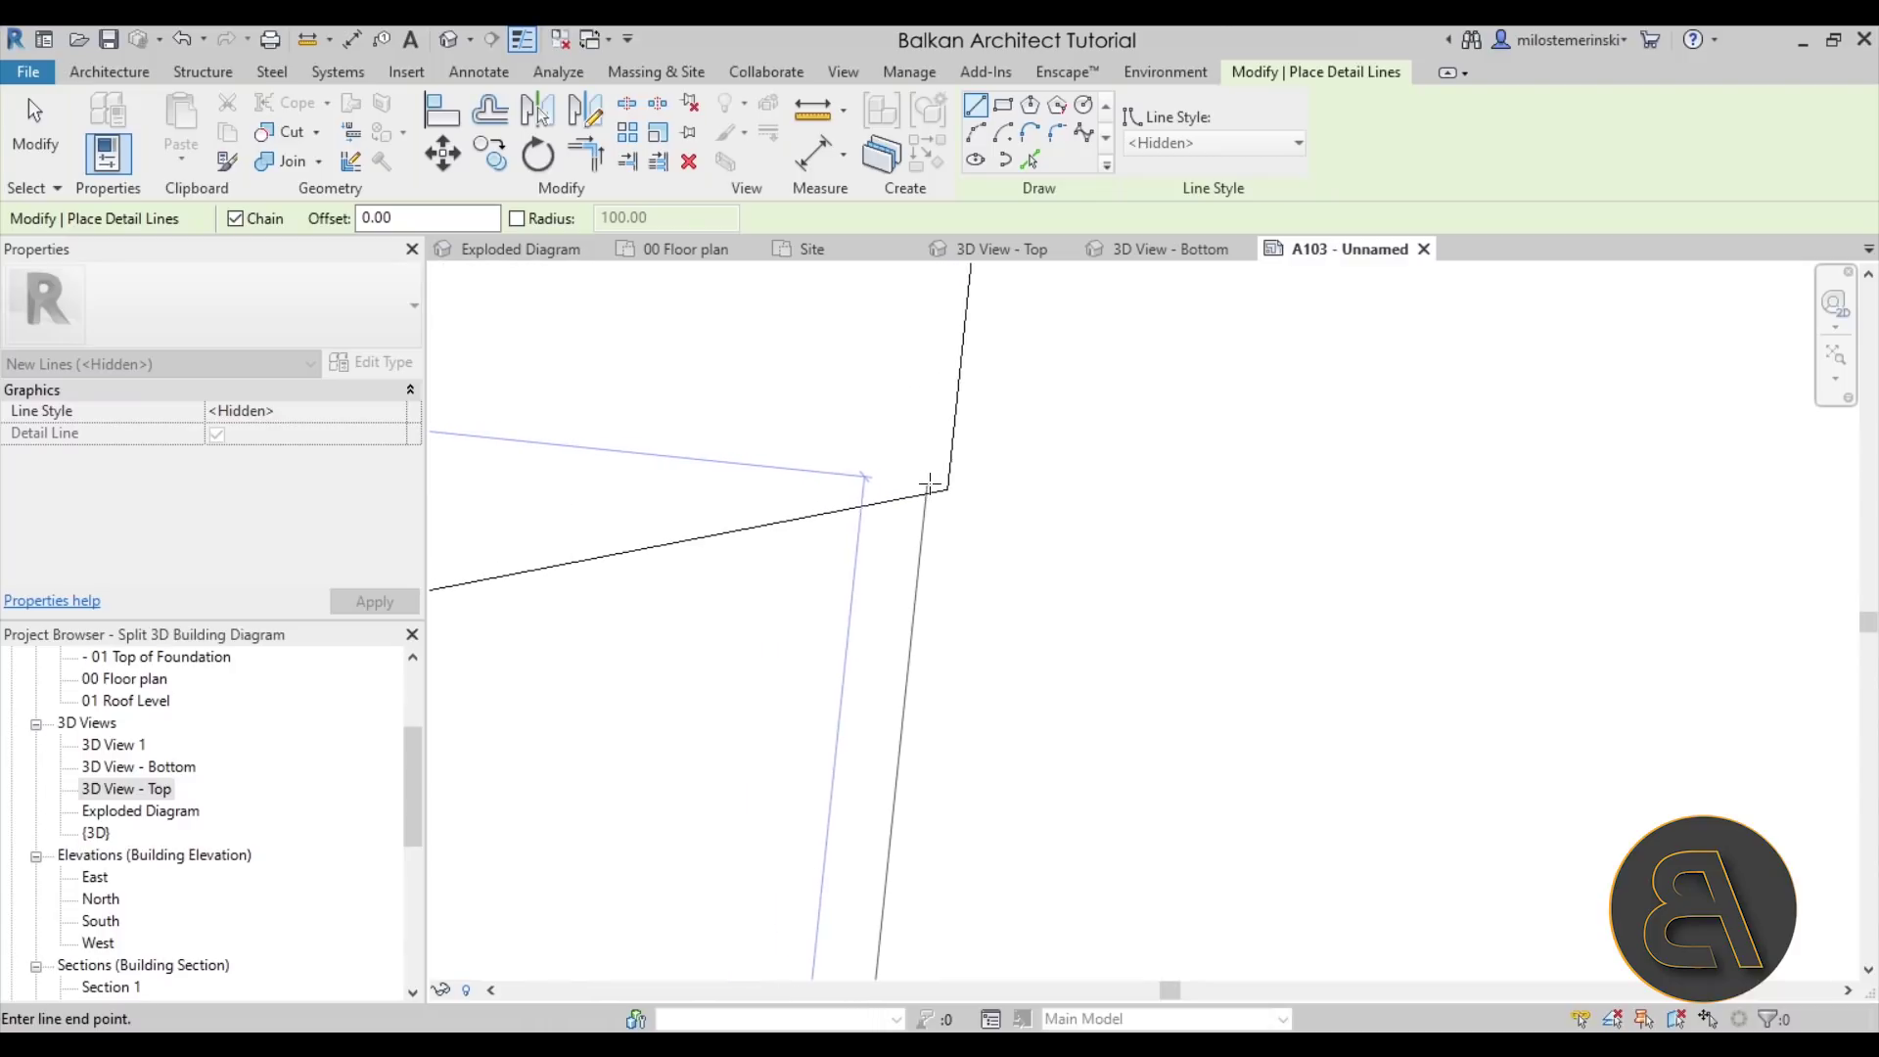
scroll(927, 484, "up", 4)
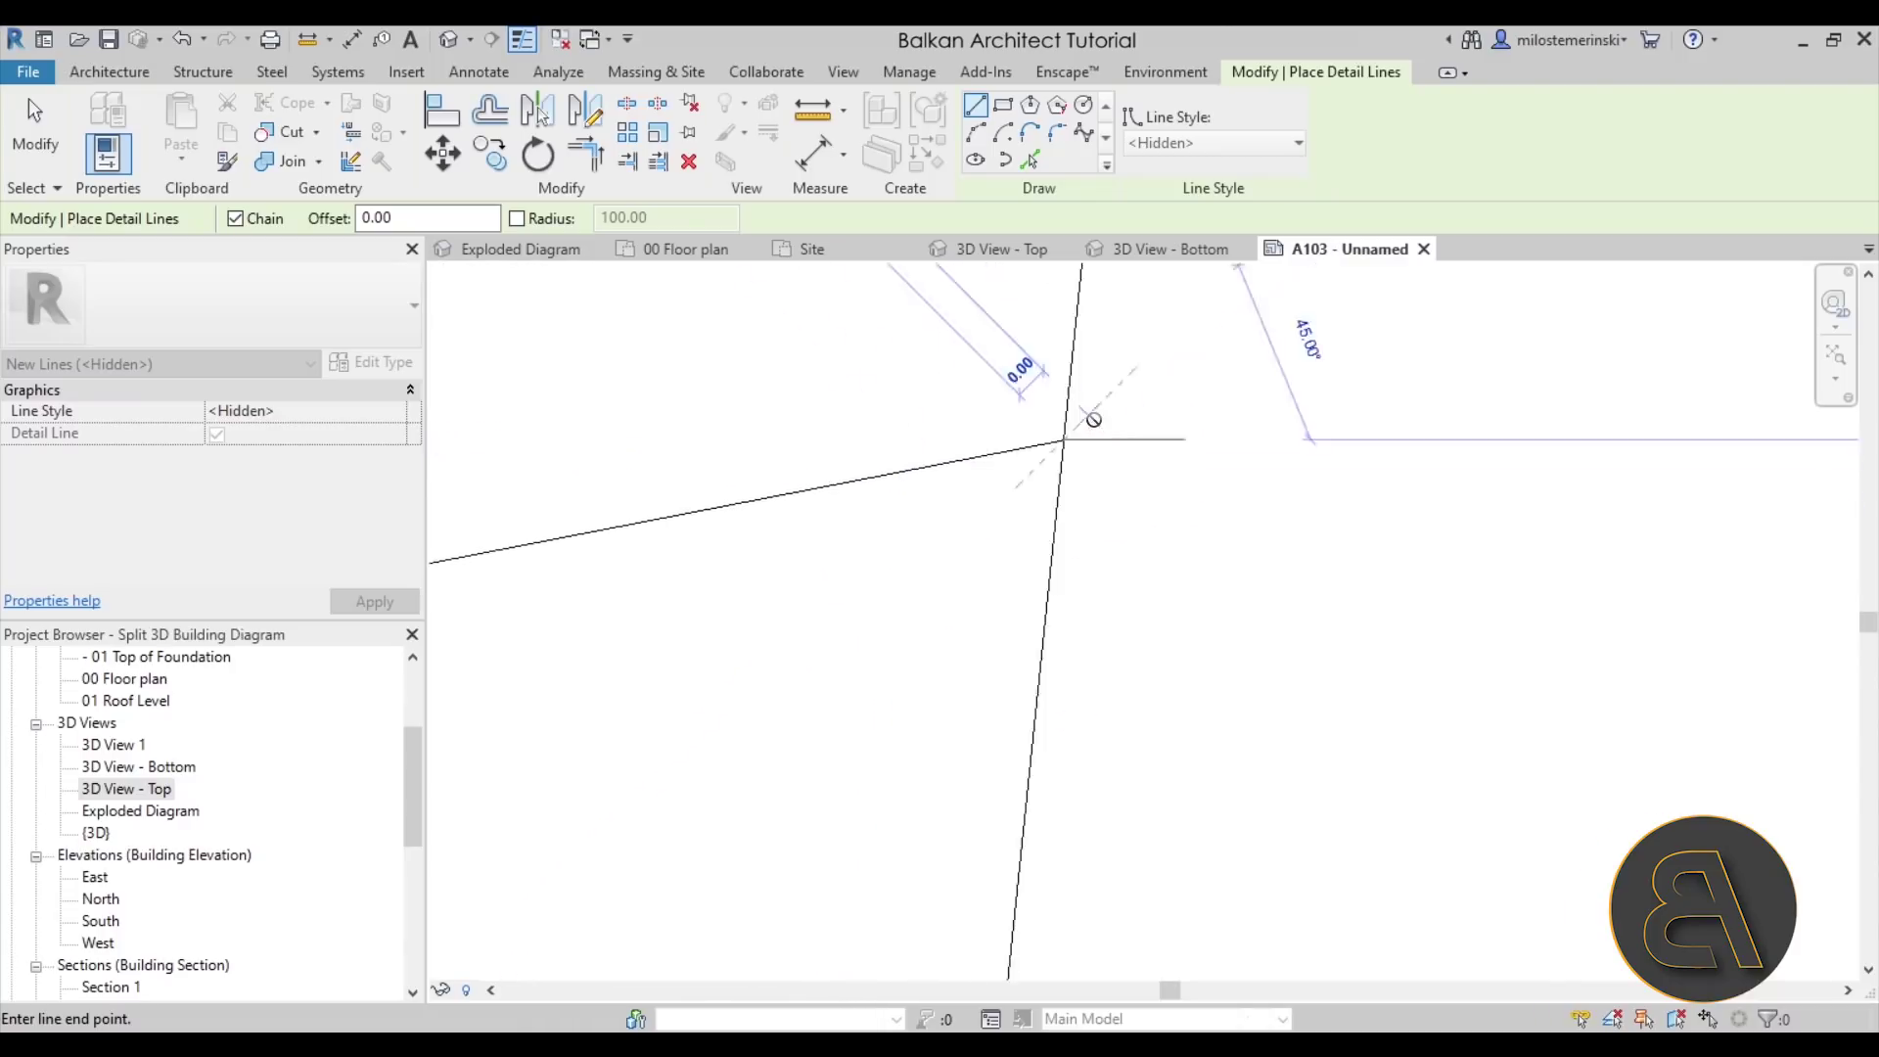
key("Escape")
key("Escape")
- Examine how the dashed line meets the garage wall corners and how the two overlaid views look together on the sheet
middle_click_drag(1083, 437, 1024, 315)
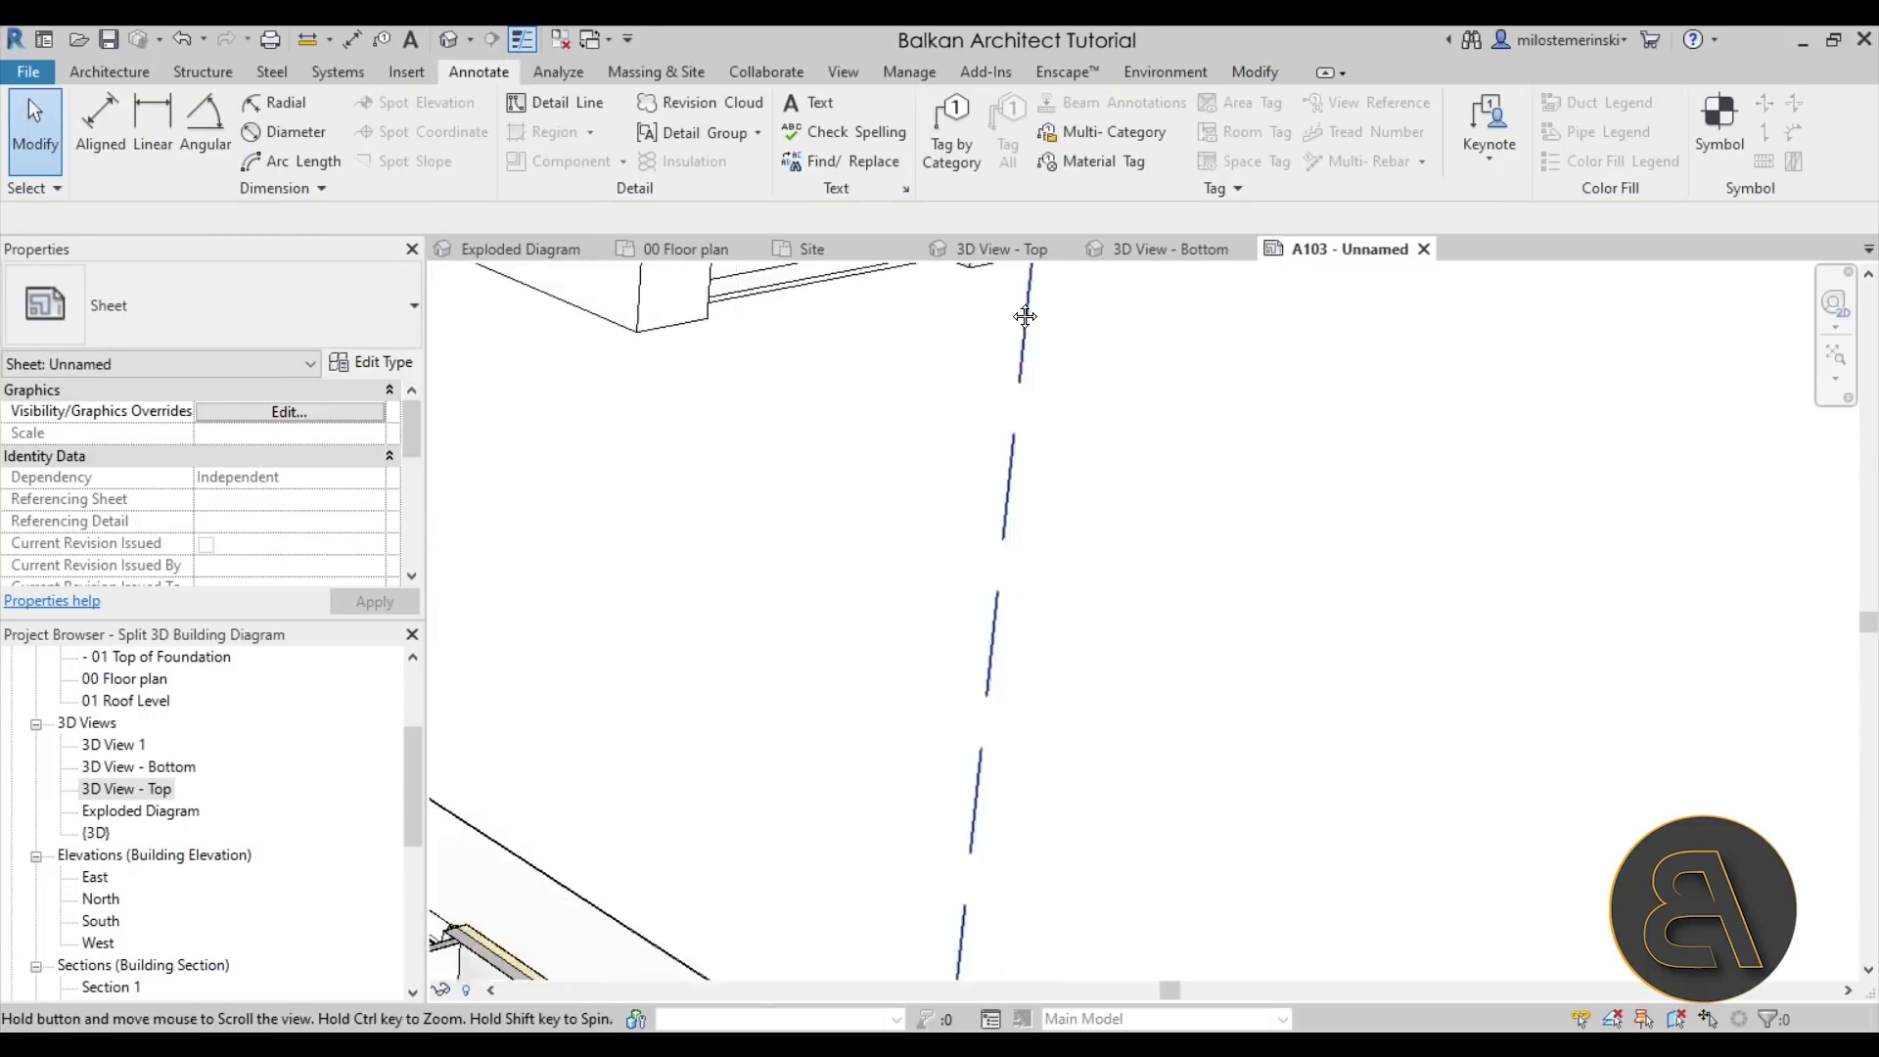
scroll(1022, 323, "down", 5)
scroll(954, 675, "up", 6)
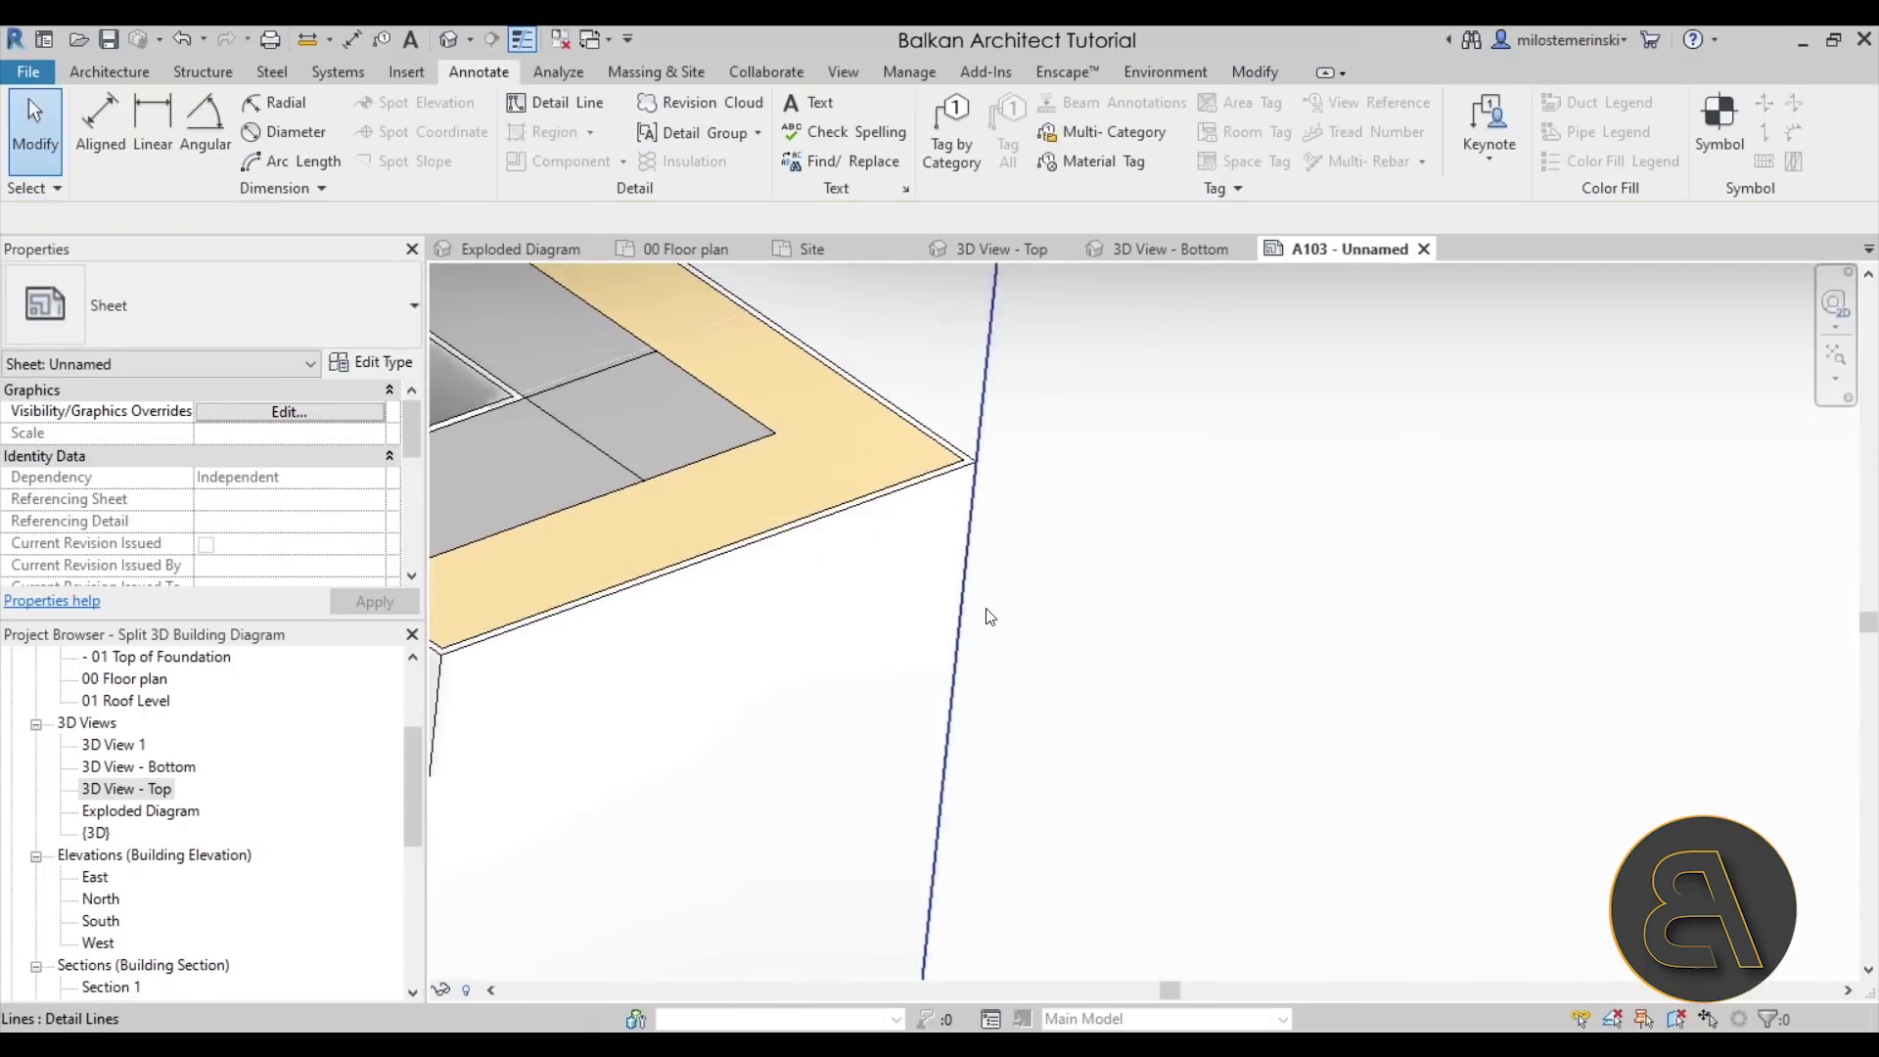
scroll(986, 616, "up", 3)
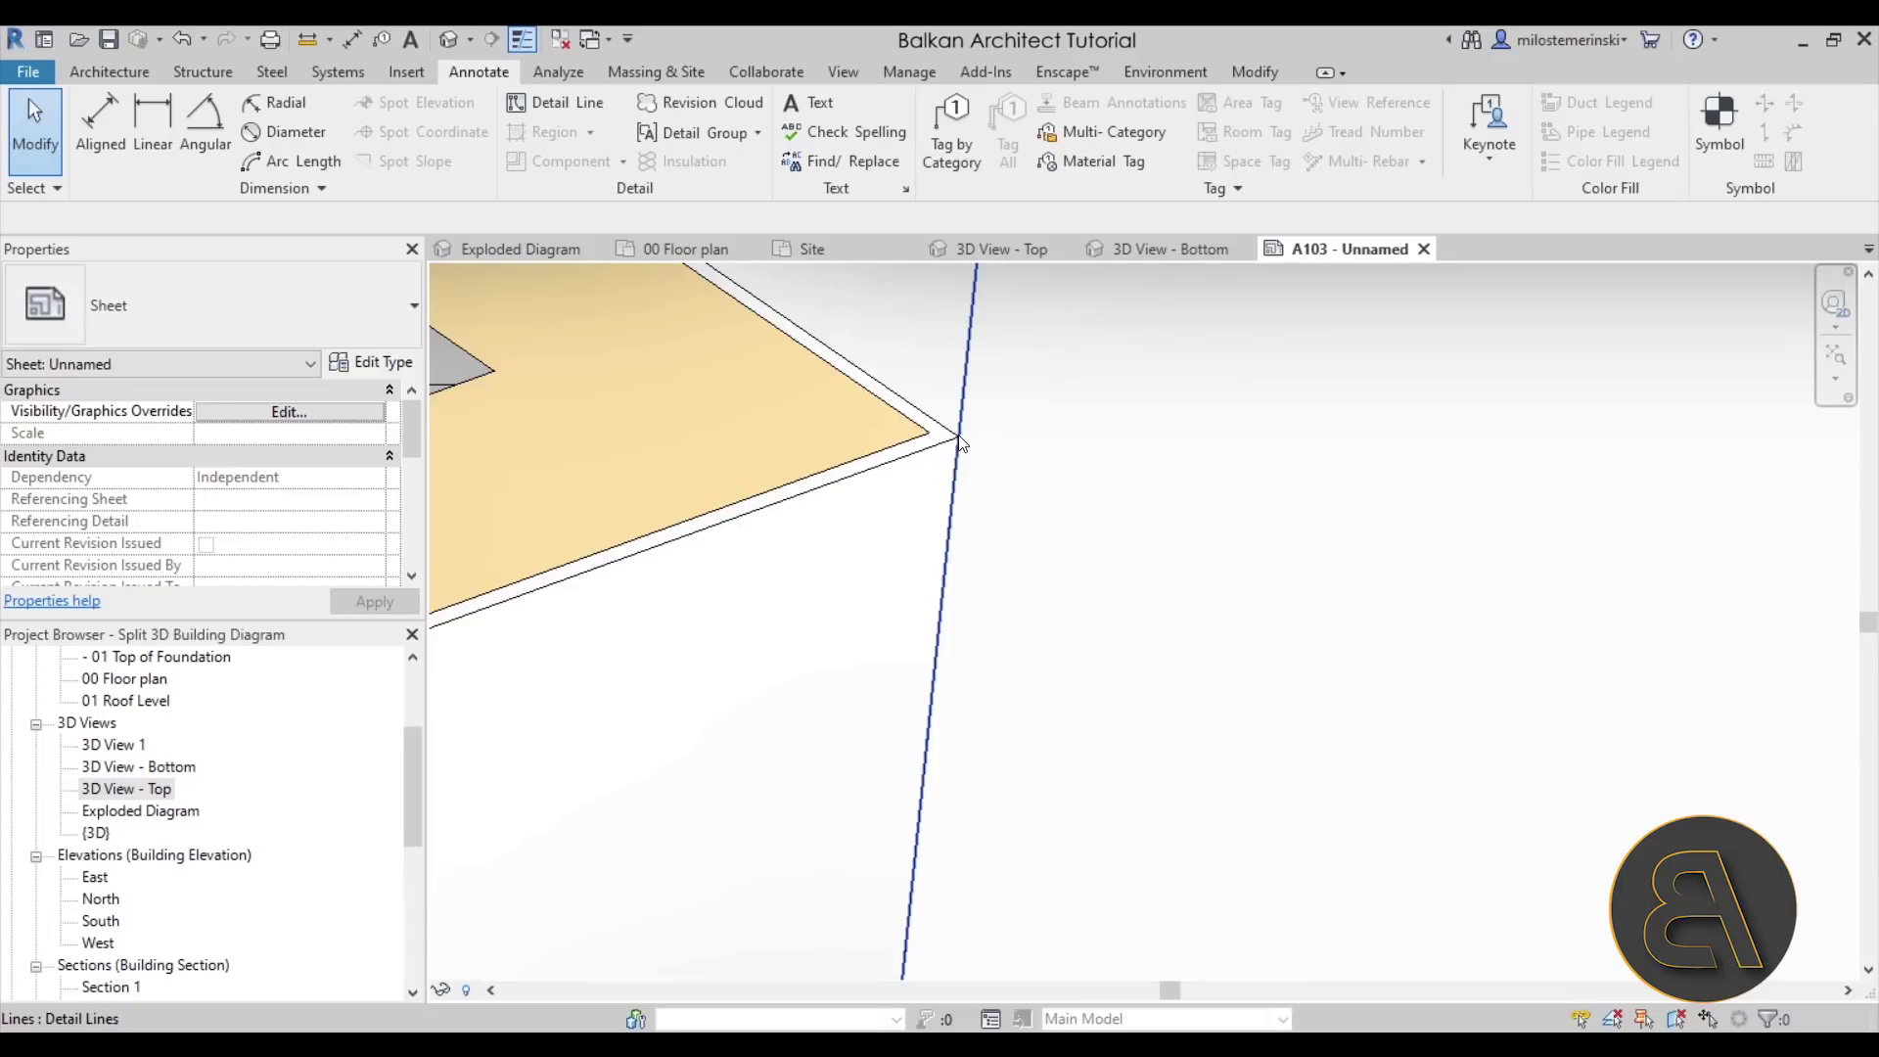
scroll(963, 487, "down", 10)
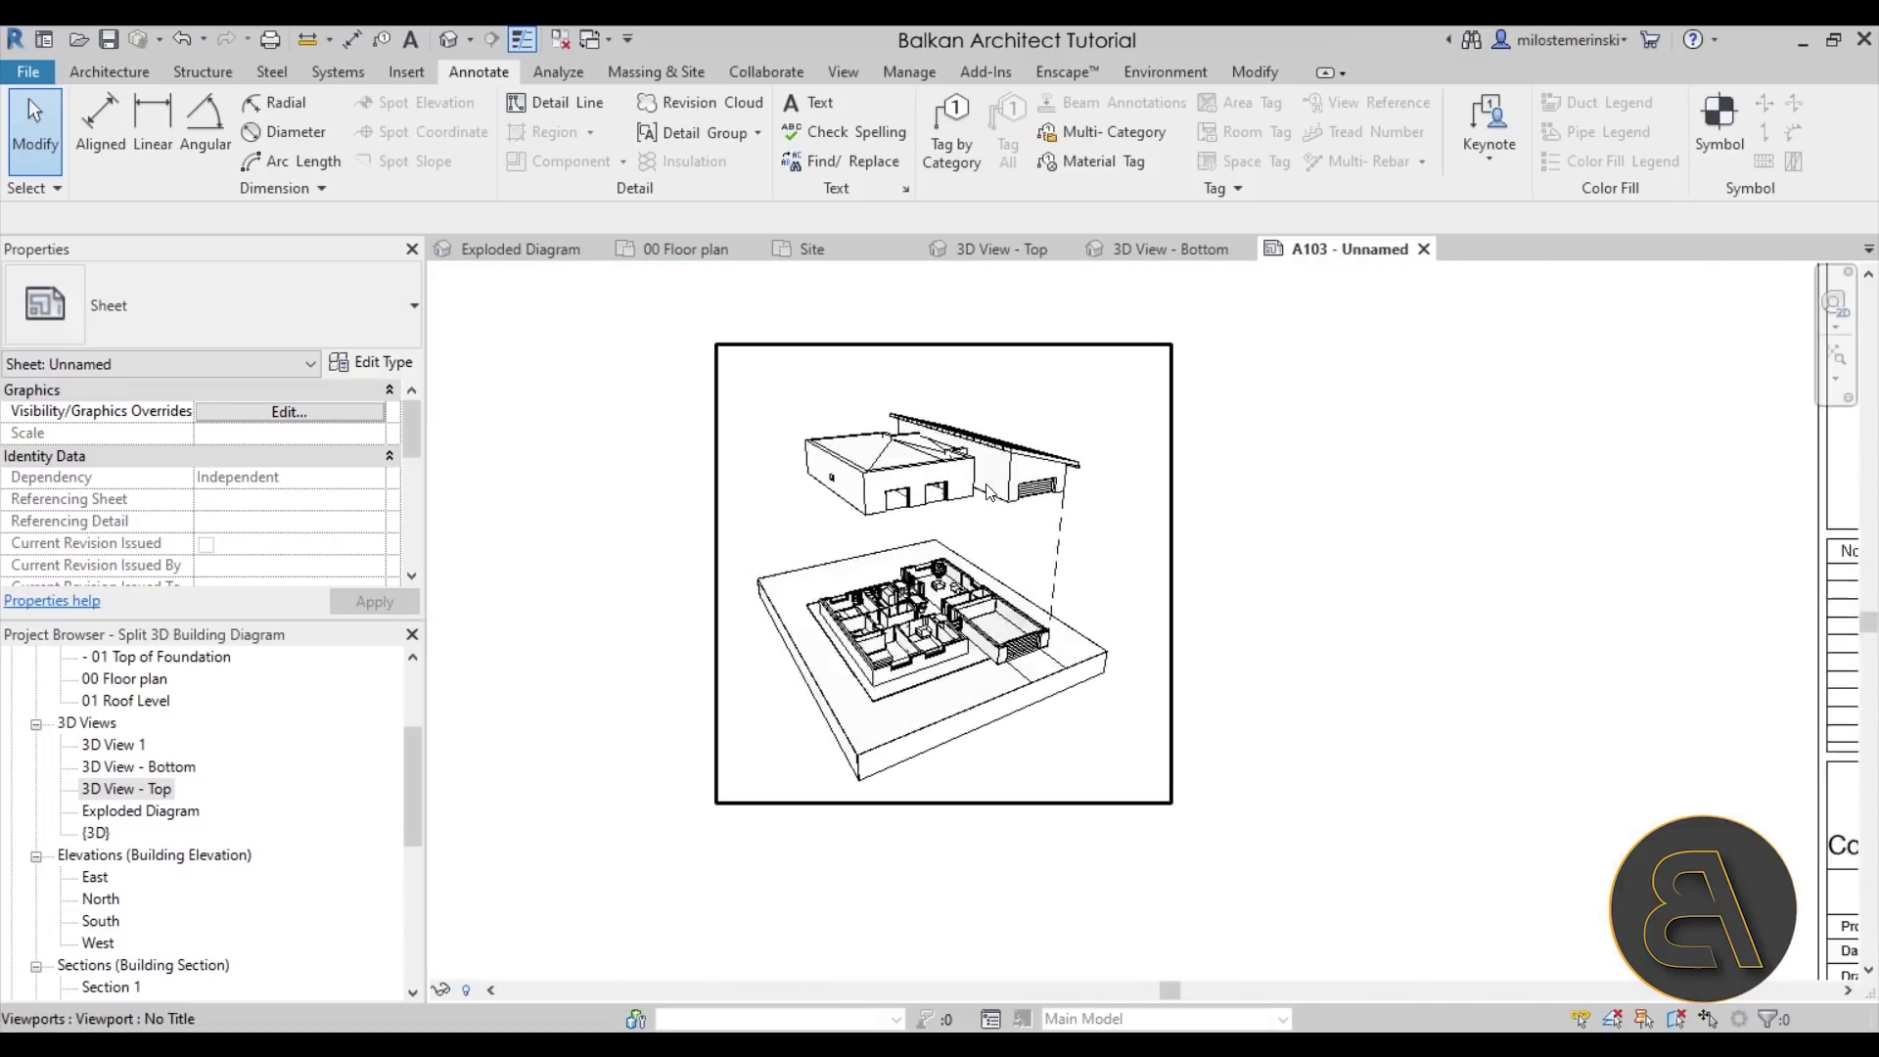
scroll(989, 492, "up", 4)
left_click(1046, 542)
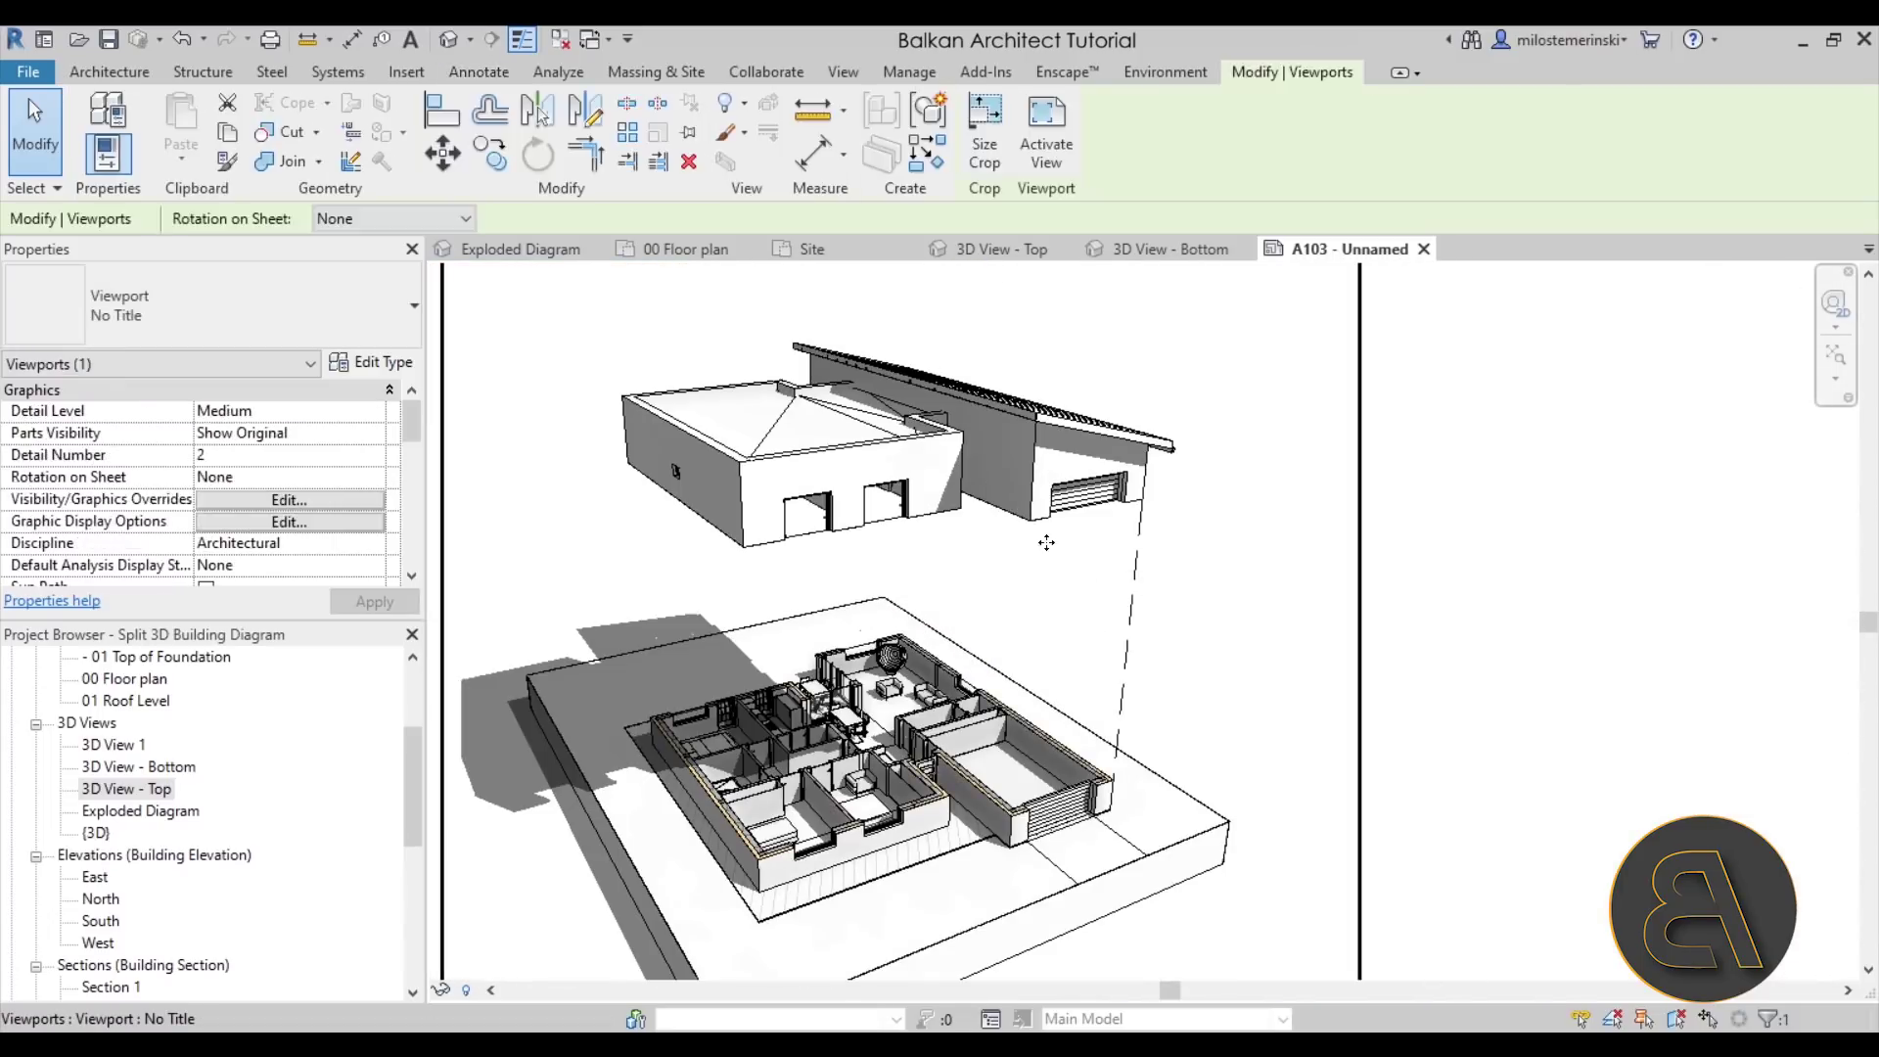
key("Escape")
left_click(773, 468)
key("Escape")
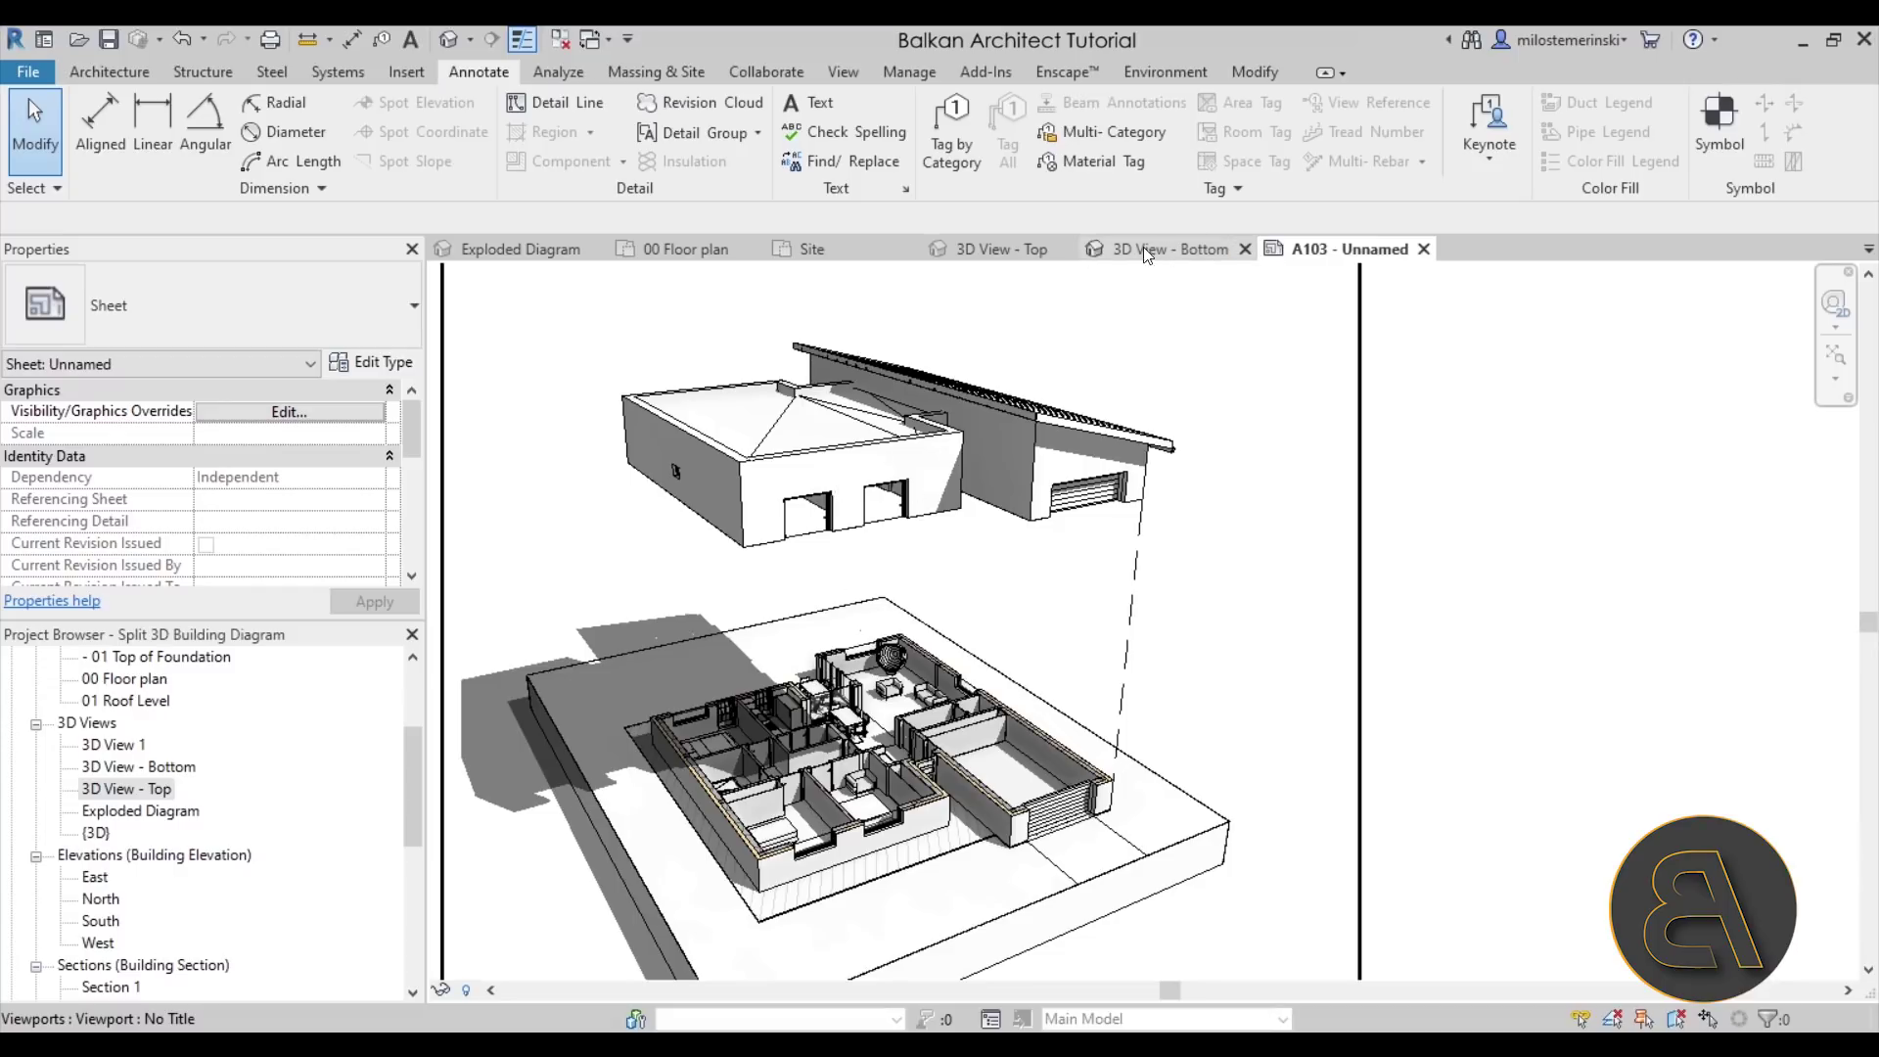
- In 3D View - Top, lower the displaced upper part to a Z displacement of about 895 and check it on sheet A103
left_click(998, 249)
left_click(930, 483)
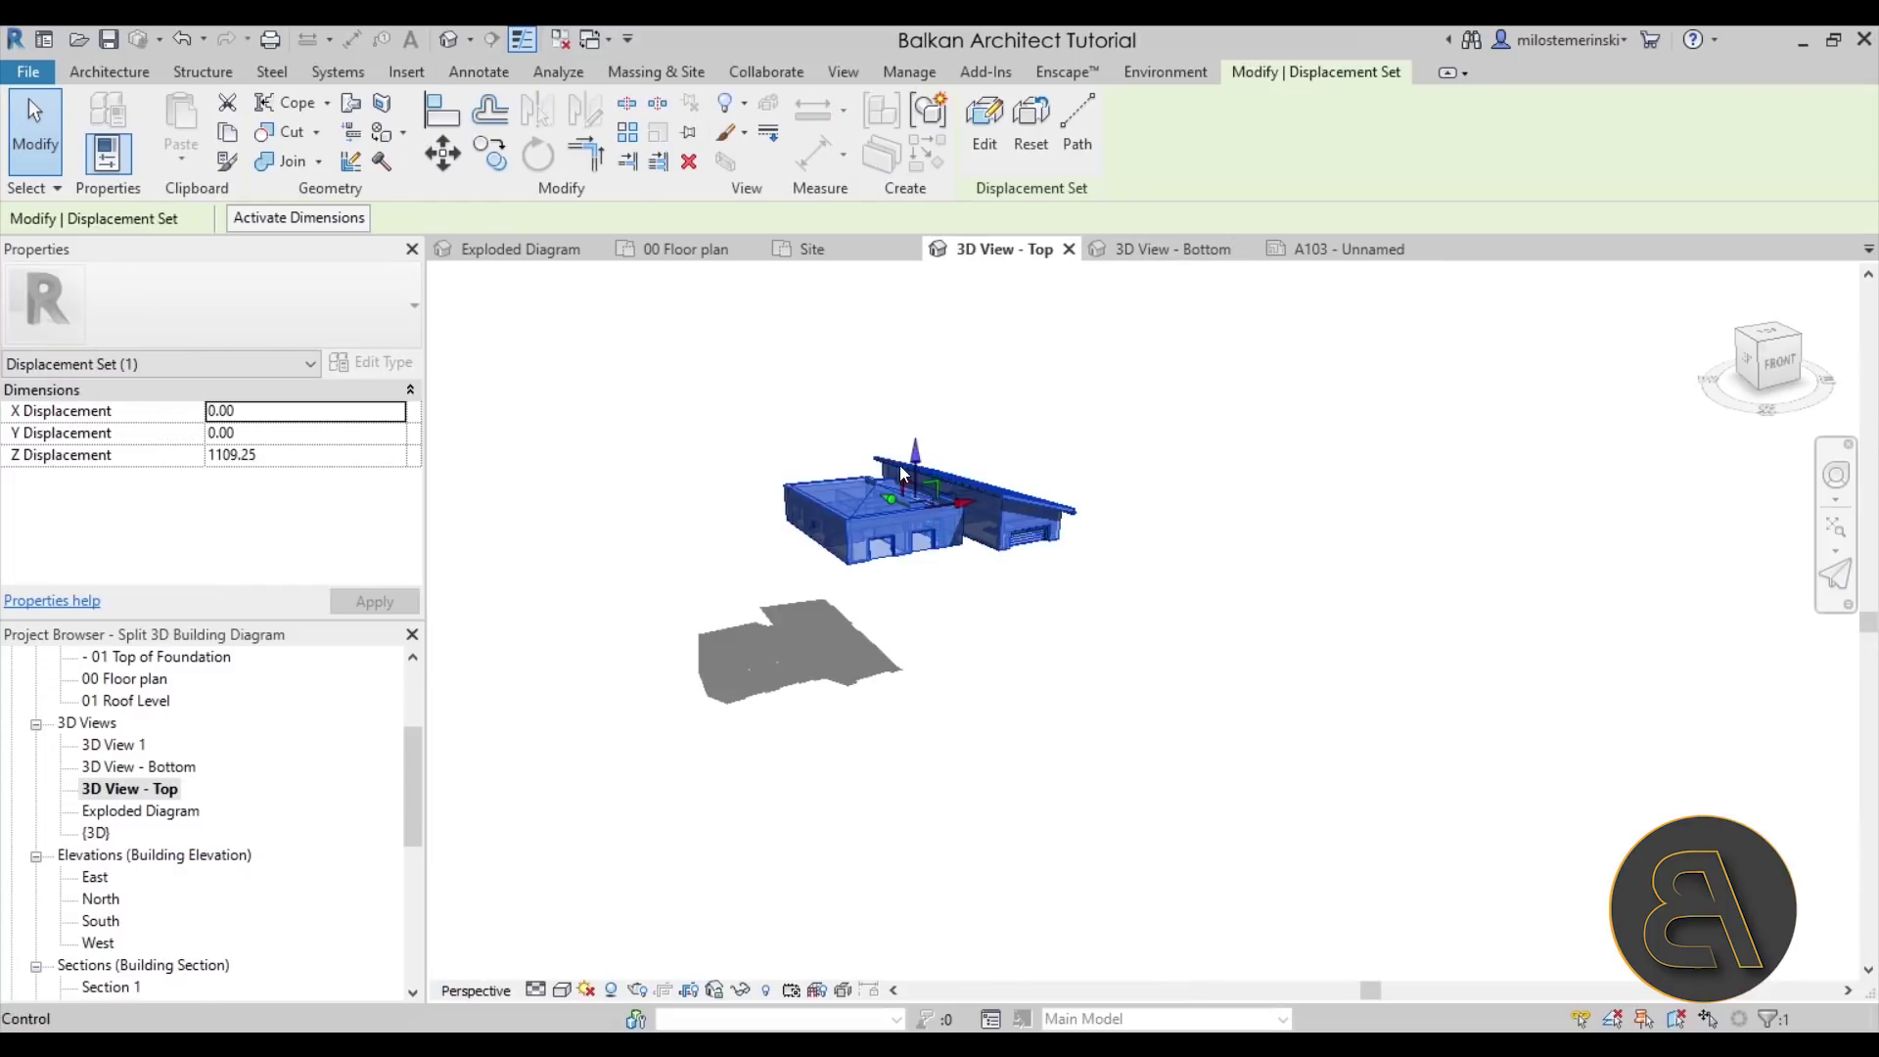
left_click_drag(915, 465, 915, 489)
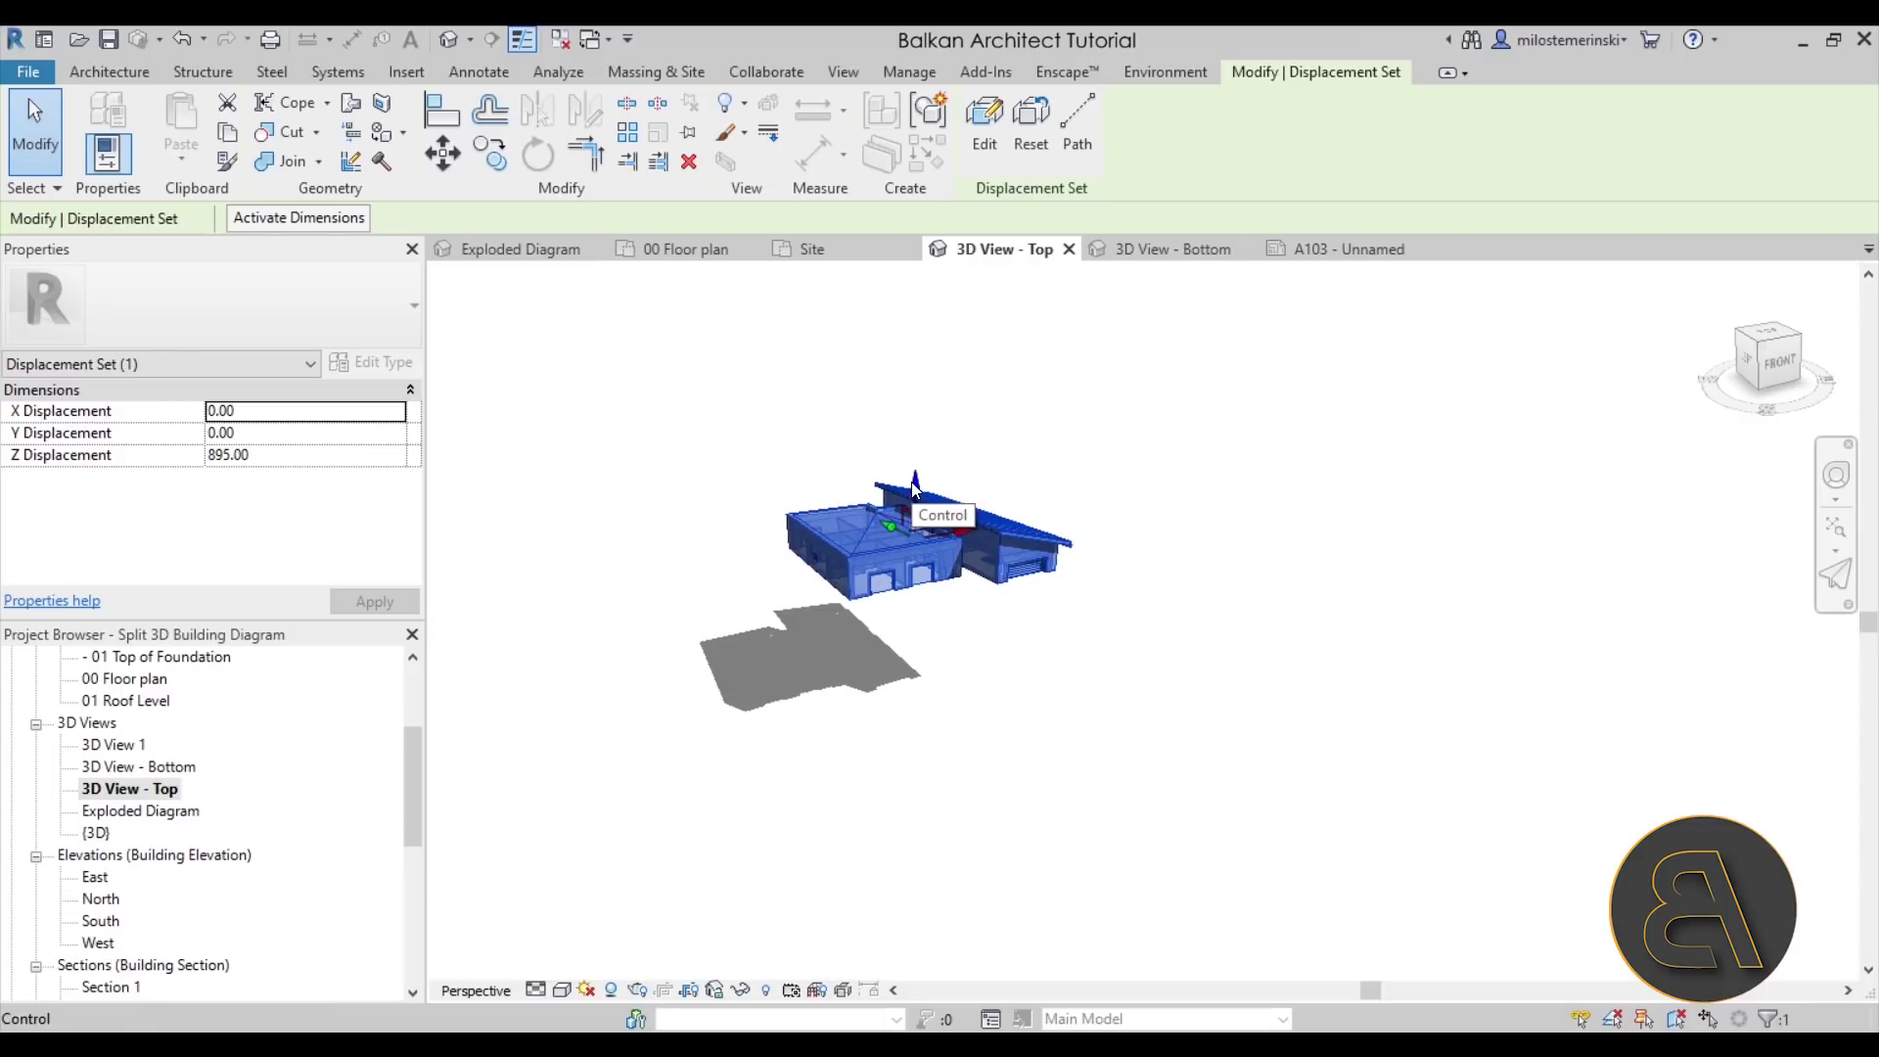
left_click(1076, 333)
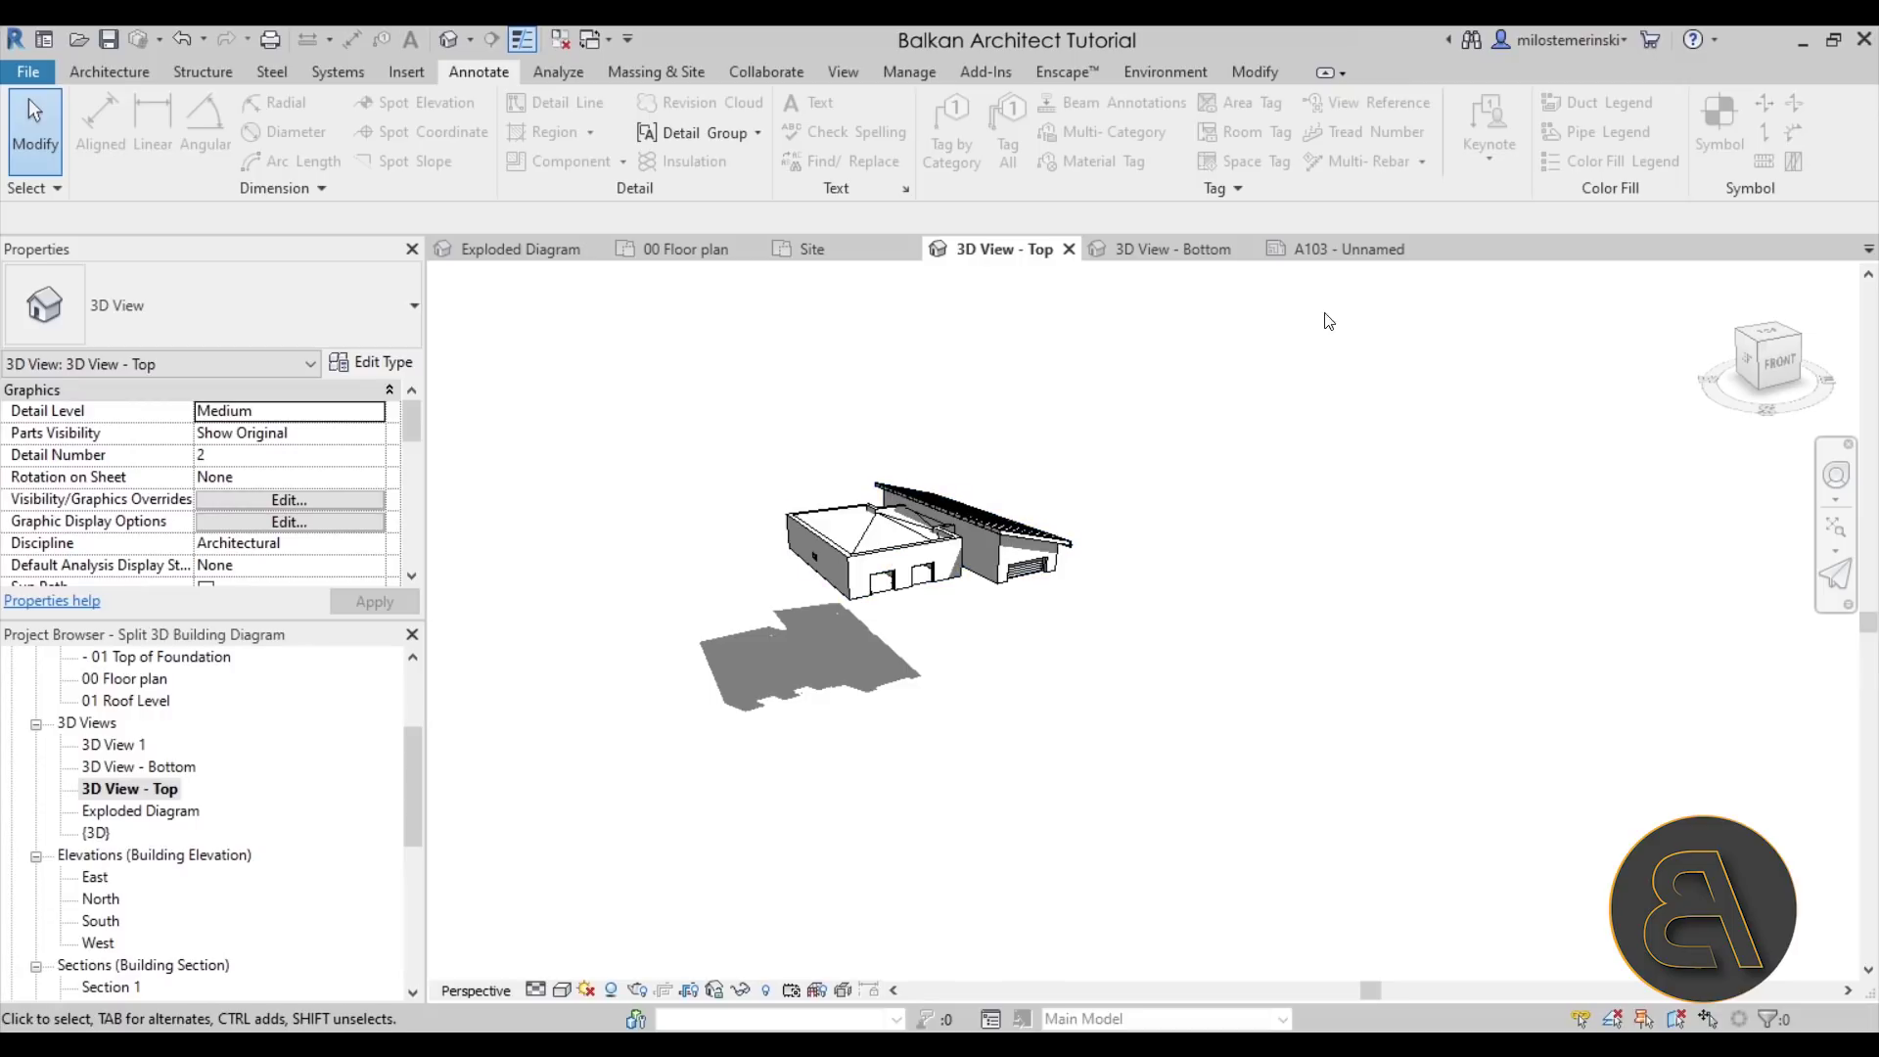
left_click(1342, 249)
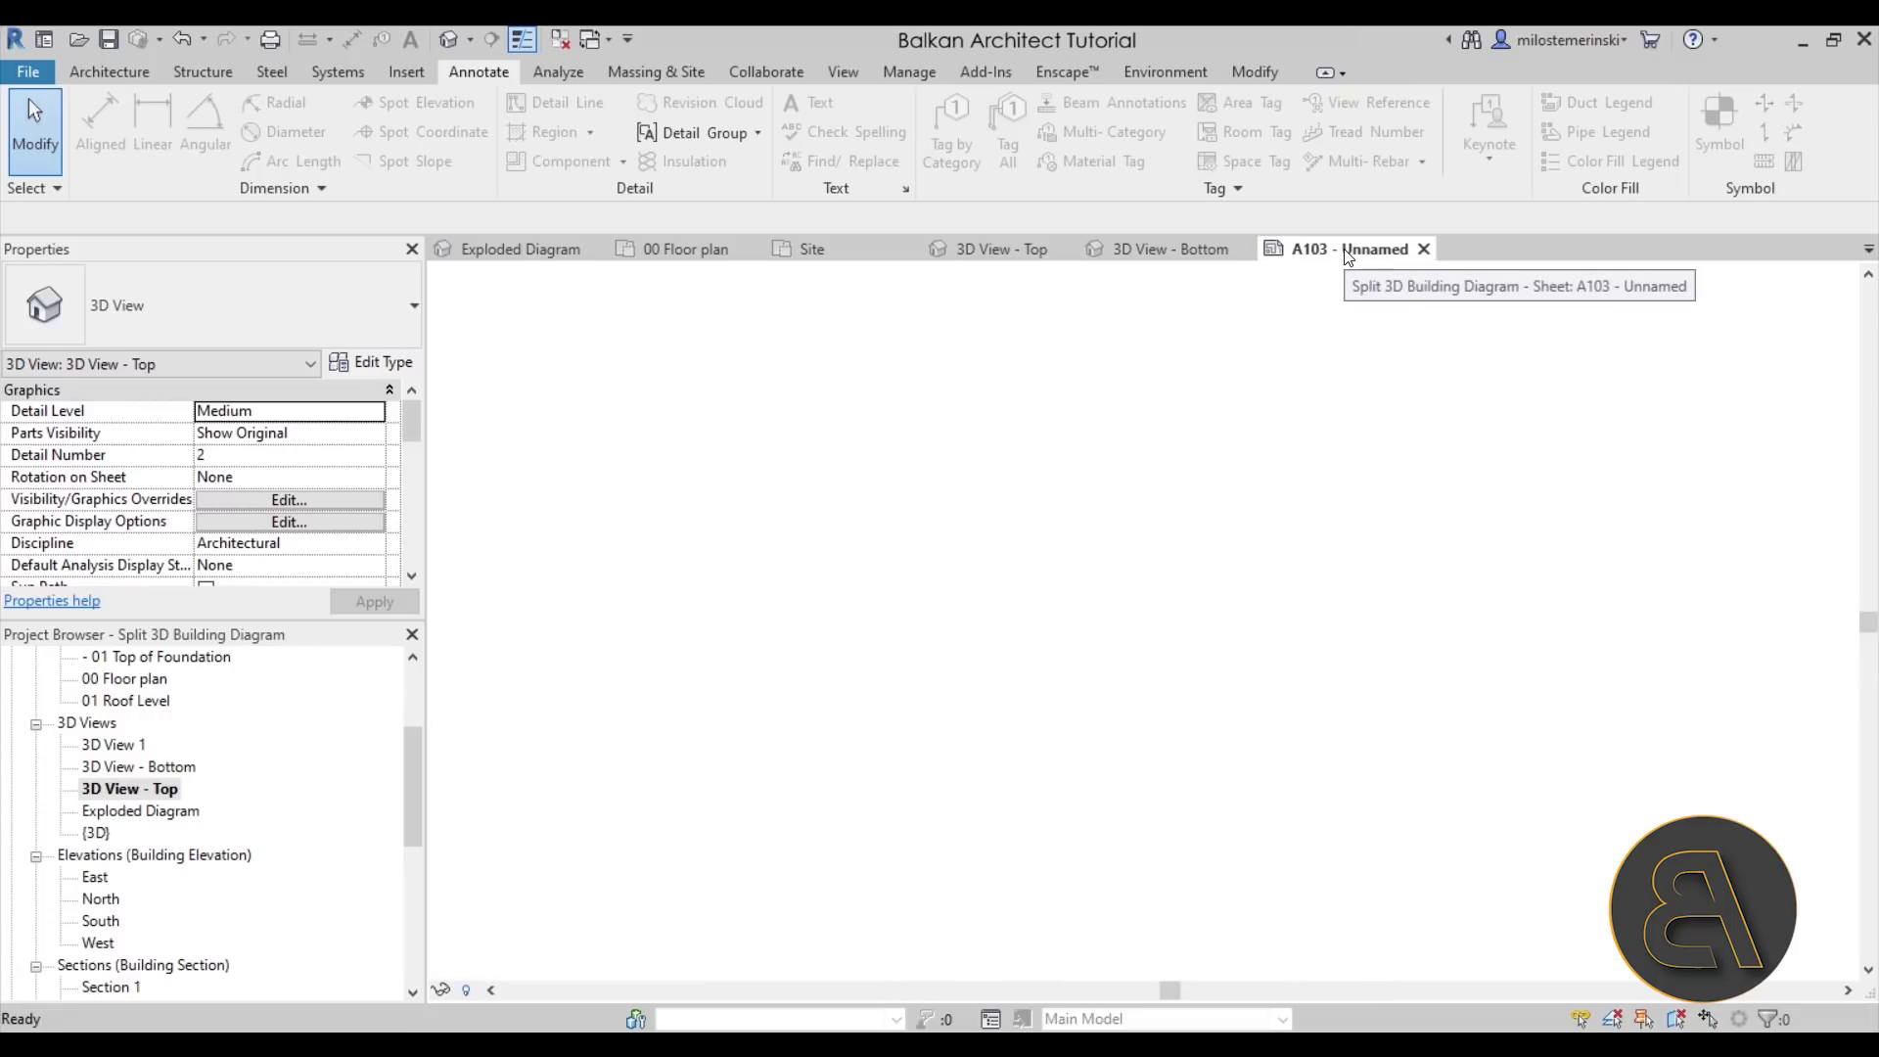
middle_click_drag(756, 634, 802, 614)
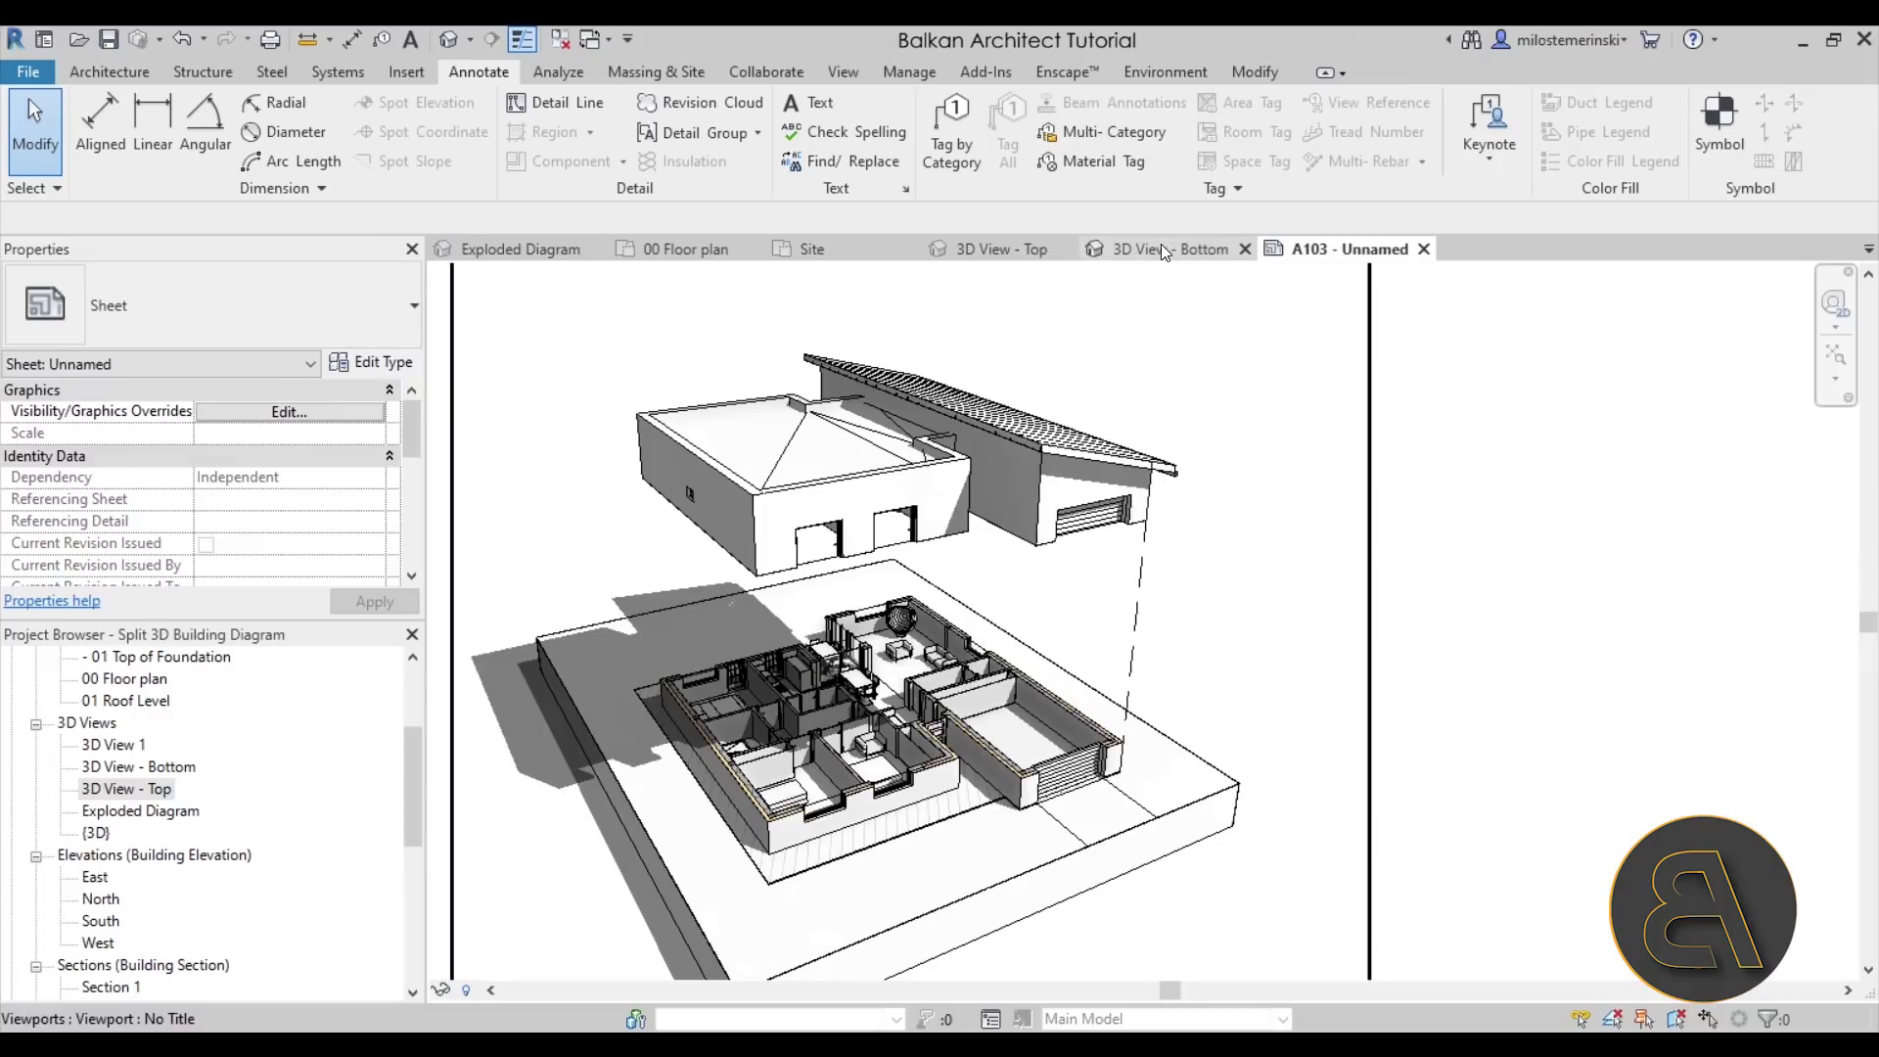
- Lower the upper part's displacement set further in 3D View - Top to a Z displacement of about 720 and check the sheet
left_click(1008, 250)
left_click(912, 487)
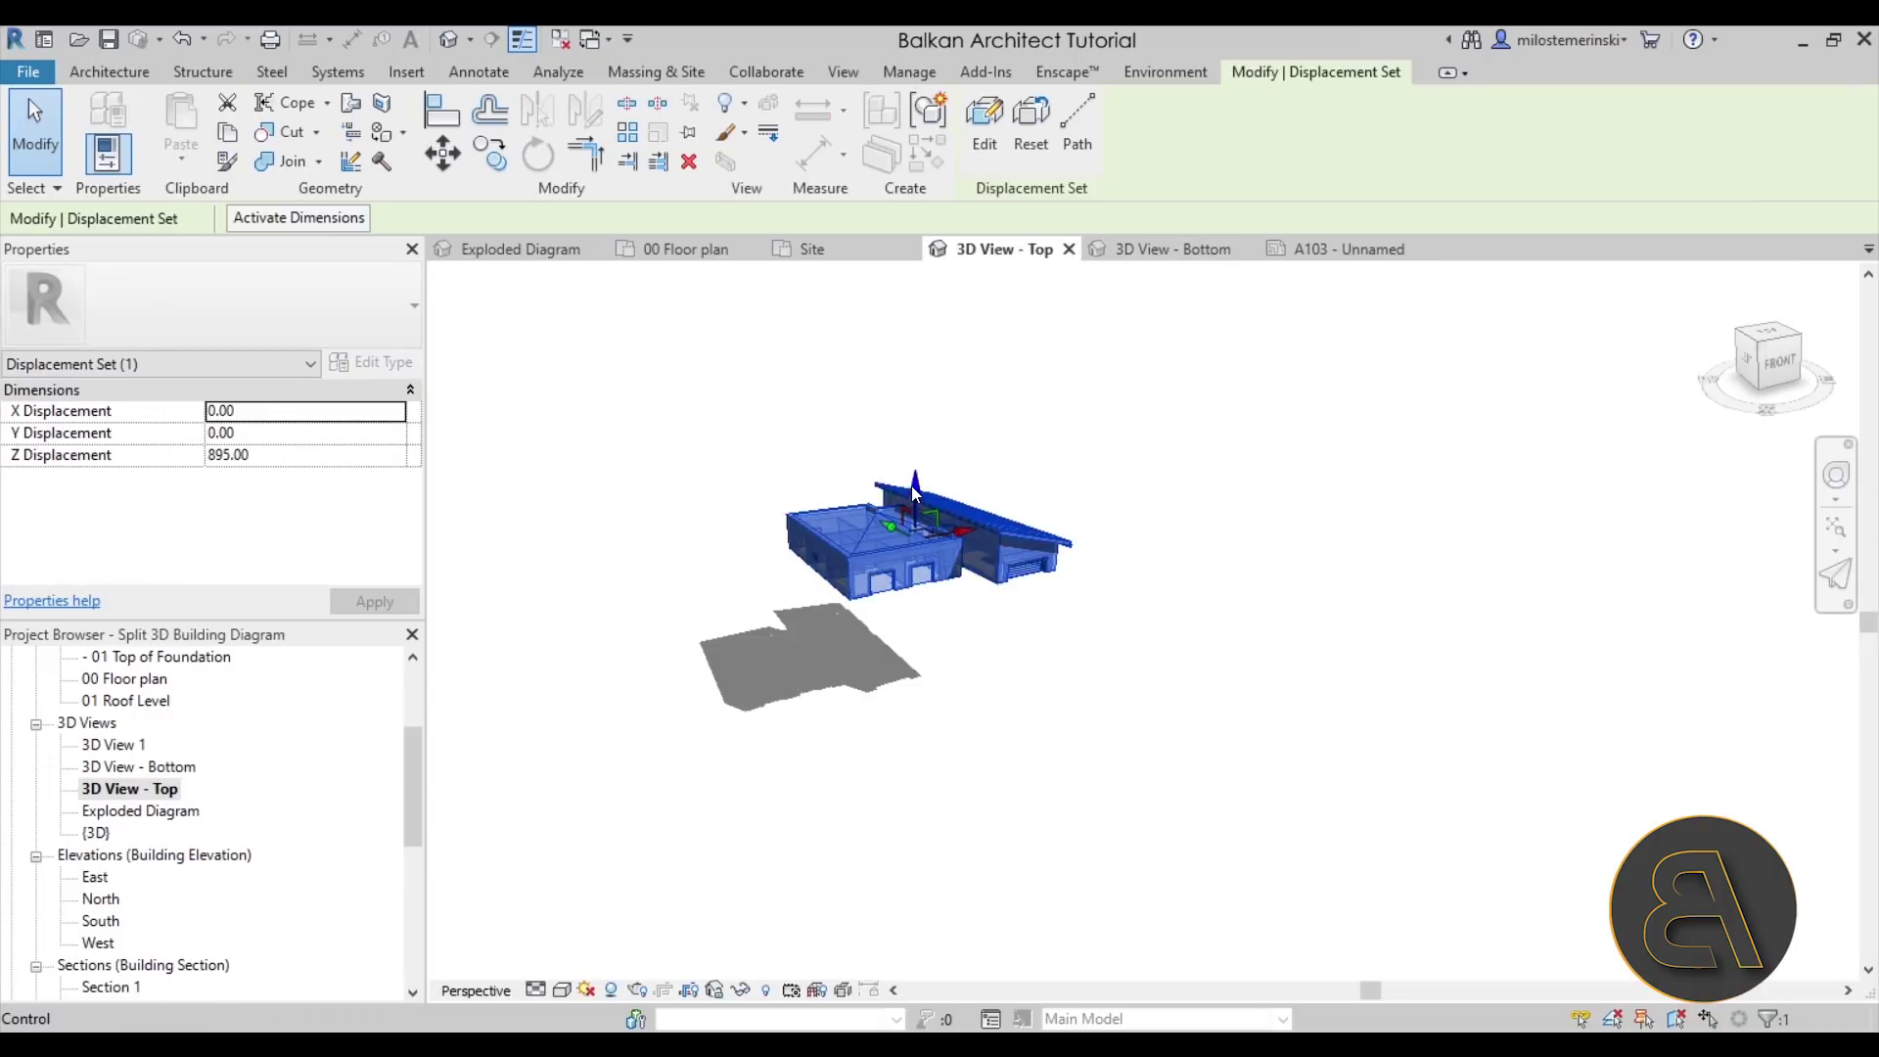
left_click_drag(912, 486, 918, 519)
left_click(1329, 246)
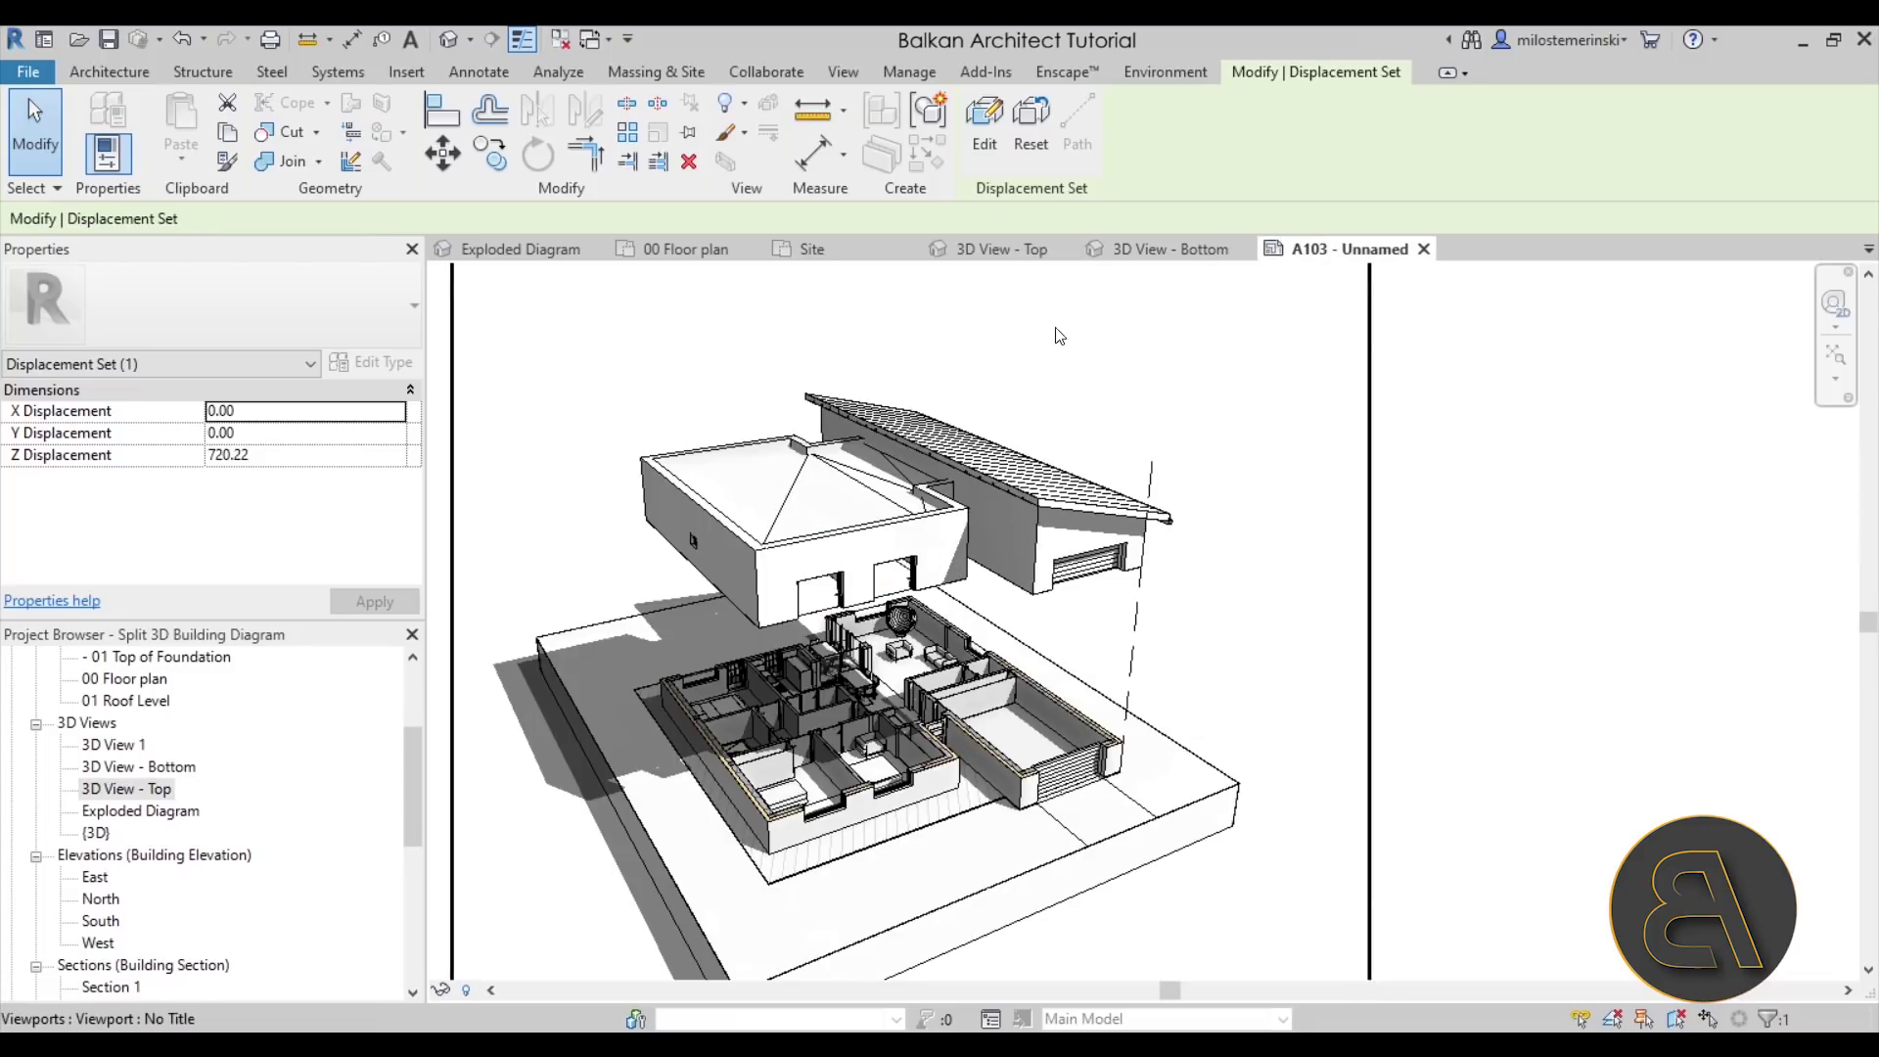
- Raise the displaced upper part in 3D View - Top to a Z displacement of about 904 and return to sheet A103
left_click(1035, 251)
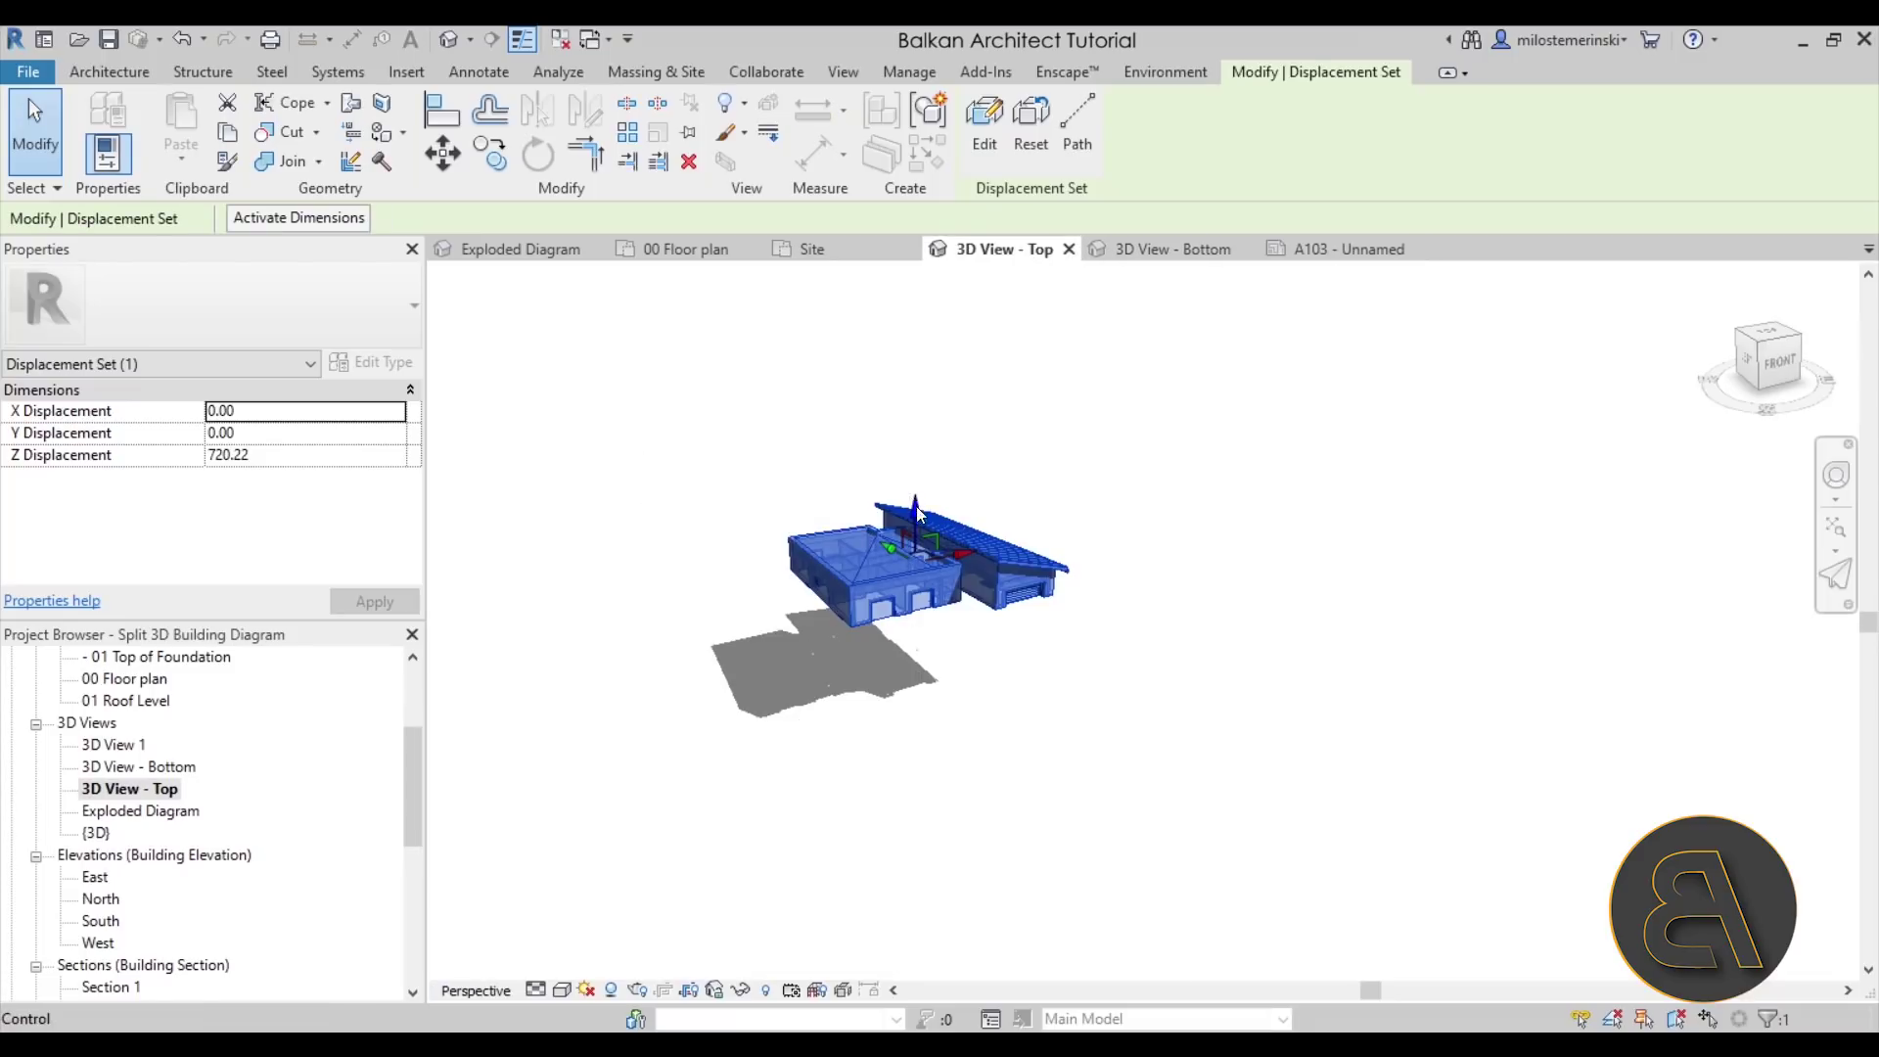
left_click_drag(917, 511, 917, 483)
left_click(1348, 248)
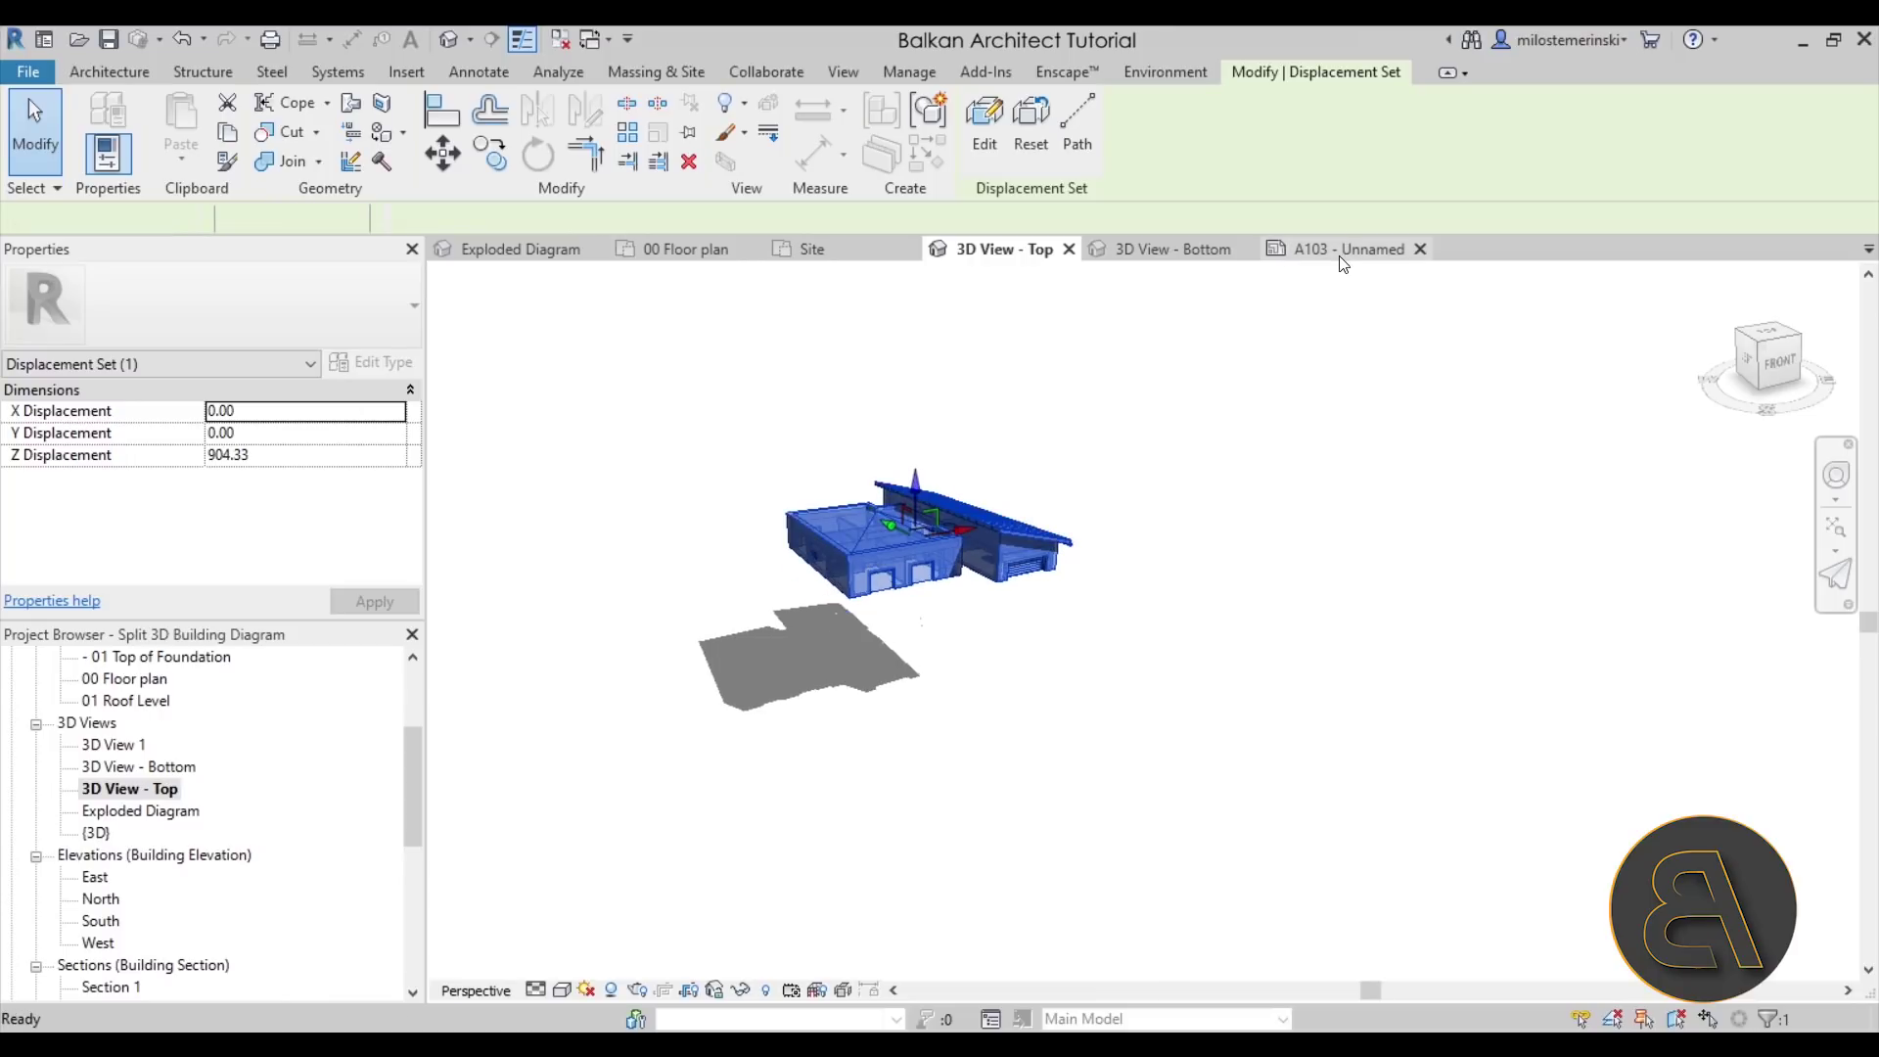
- Shorten the dashed line to about 3.3, running from the raised garage's lower corner to the top corner of the garage wall below
left_click(1135, 602)
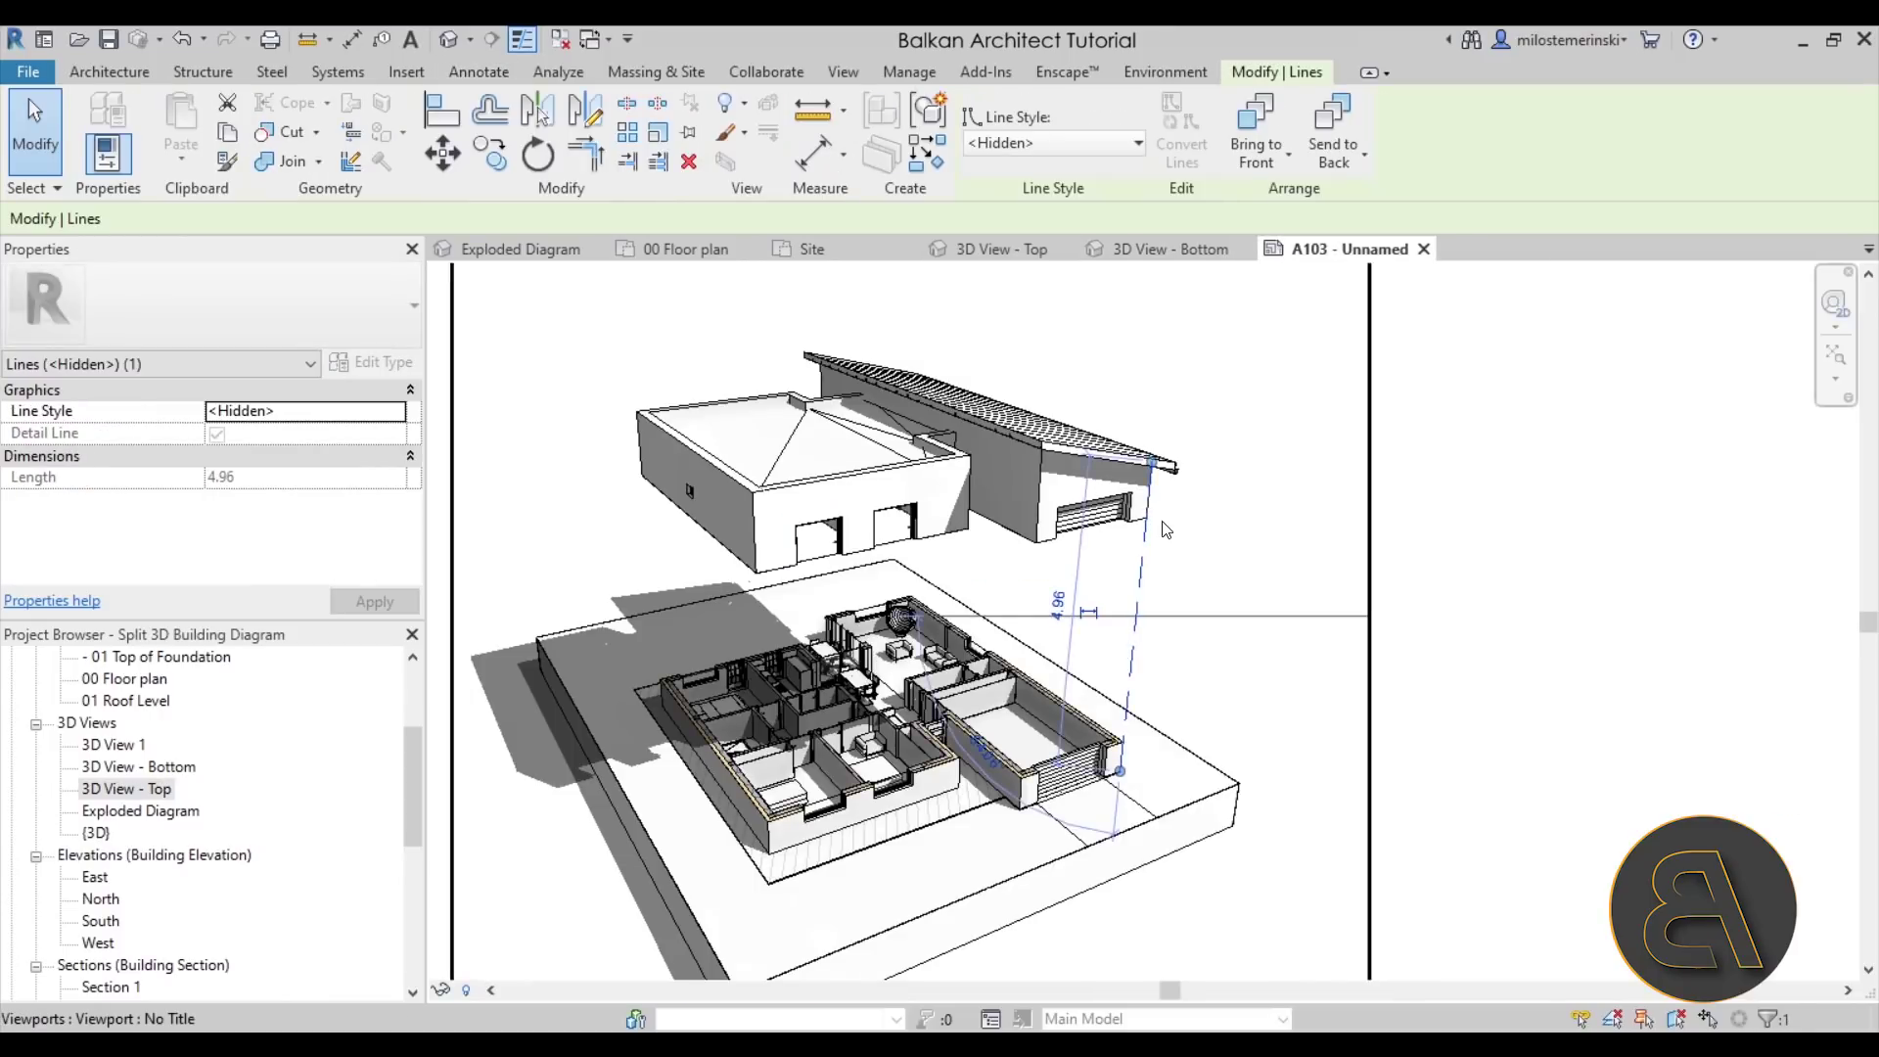
scroll(1154, 462, "up", 5)
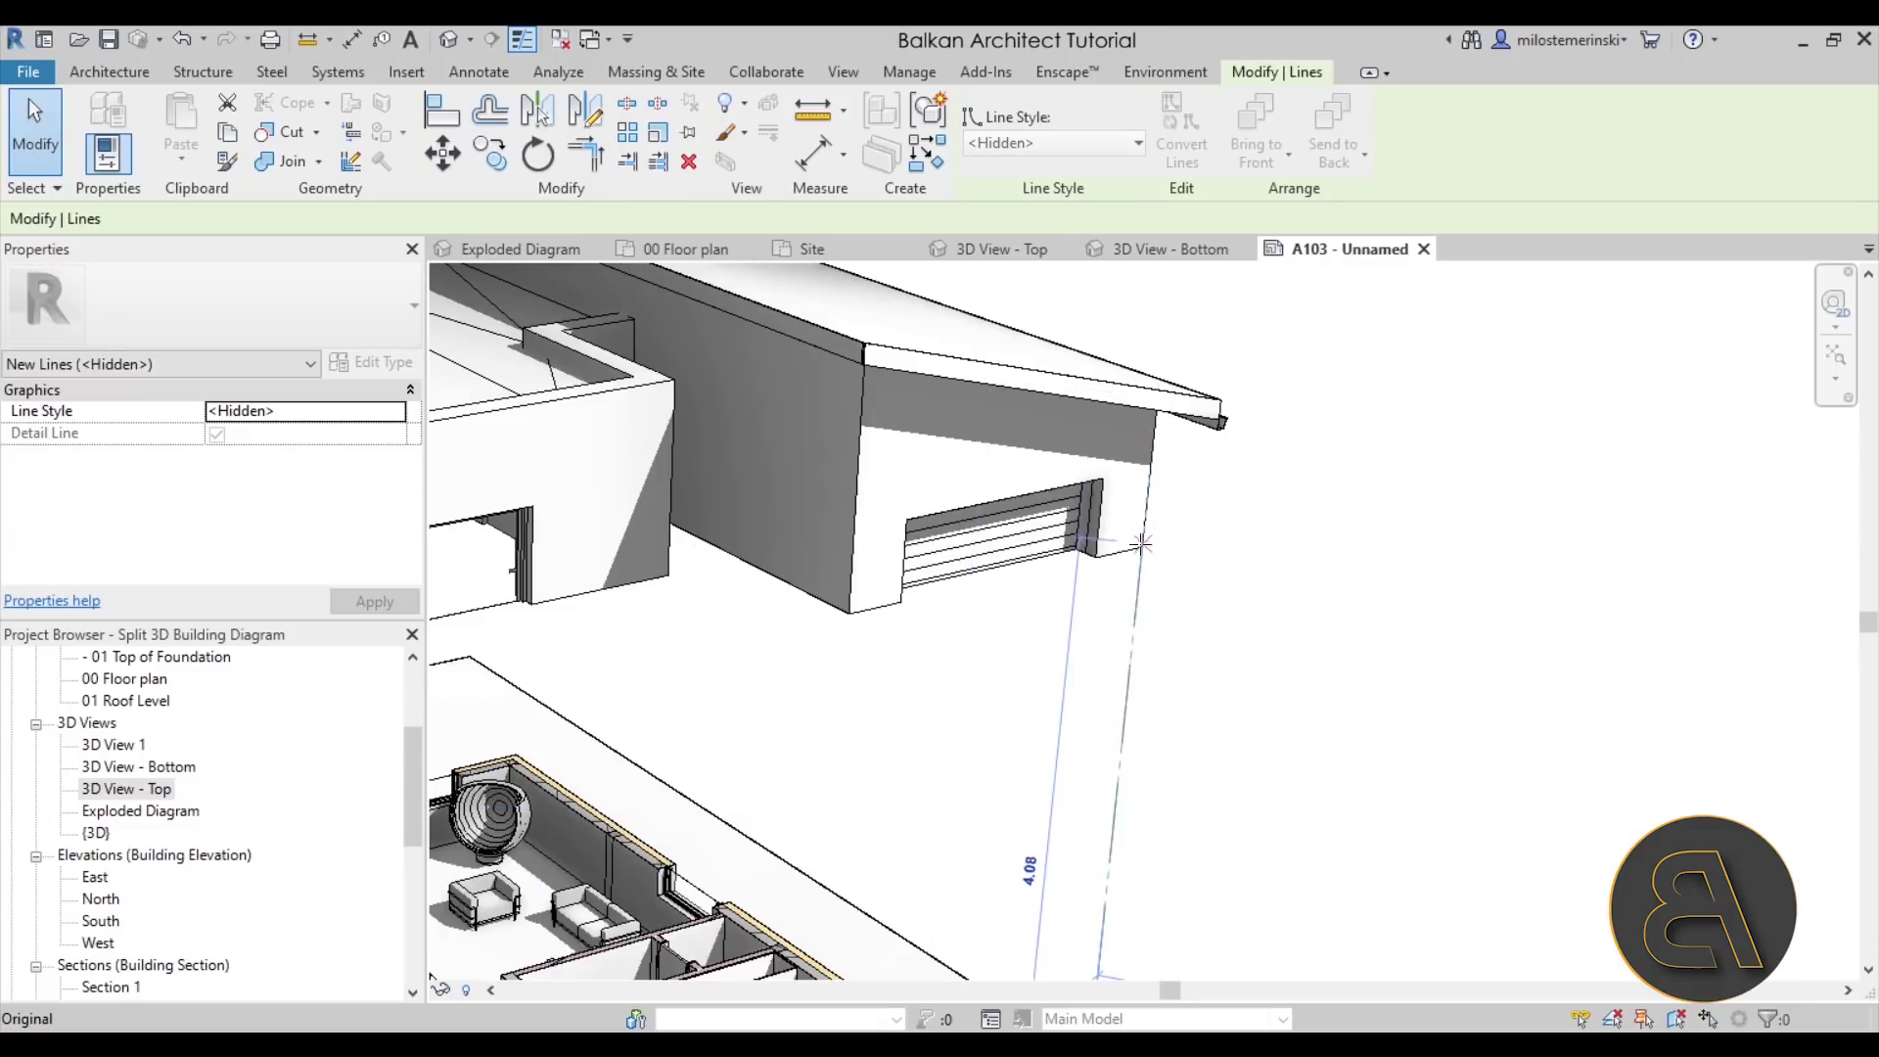
scroll(1155, 462, "down", 3)
middle_click_drag(1222, 490, 1116, 391)
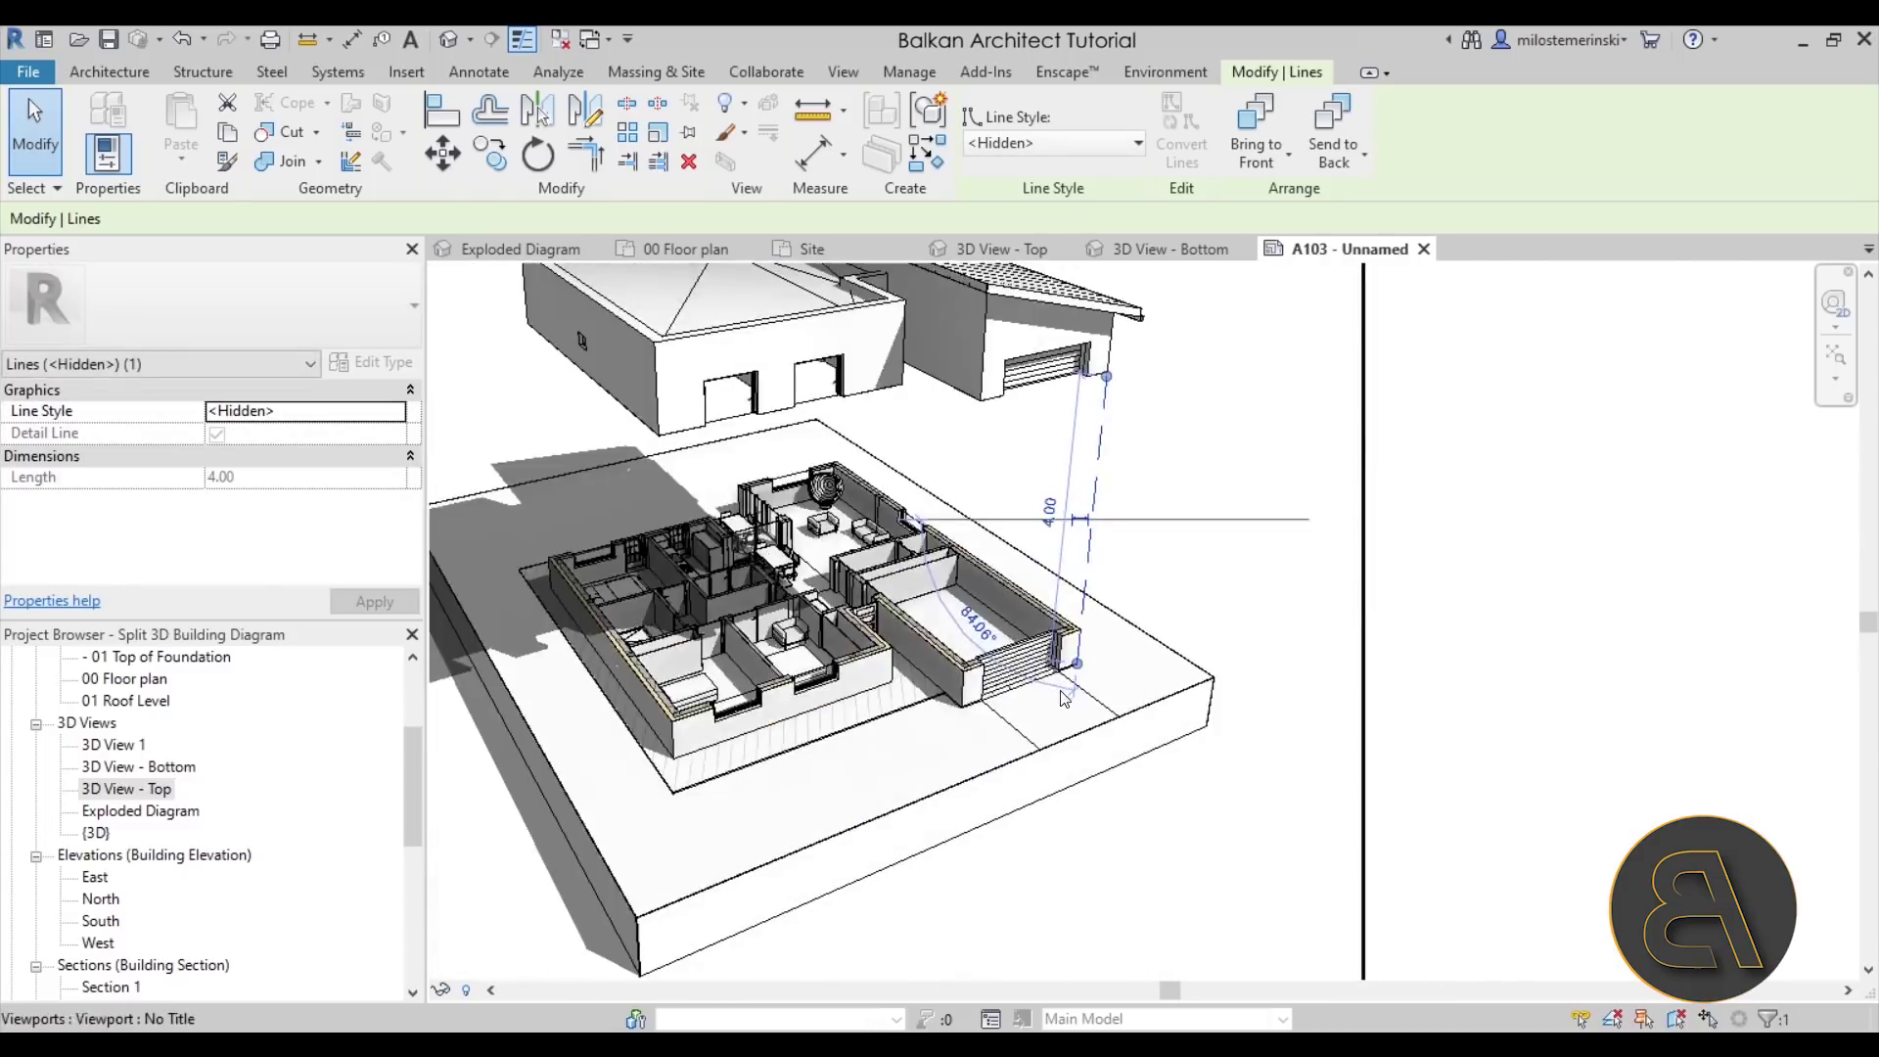
left_click(1106, 375)
left_click(1079, 612)
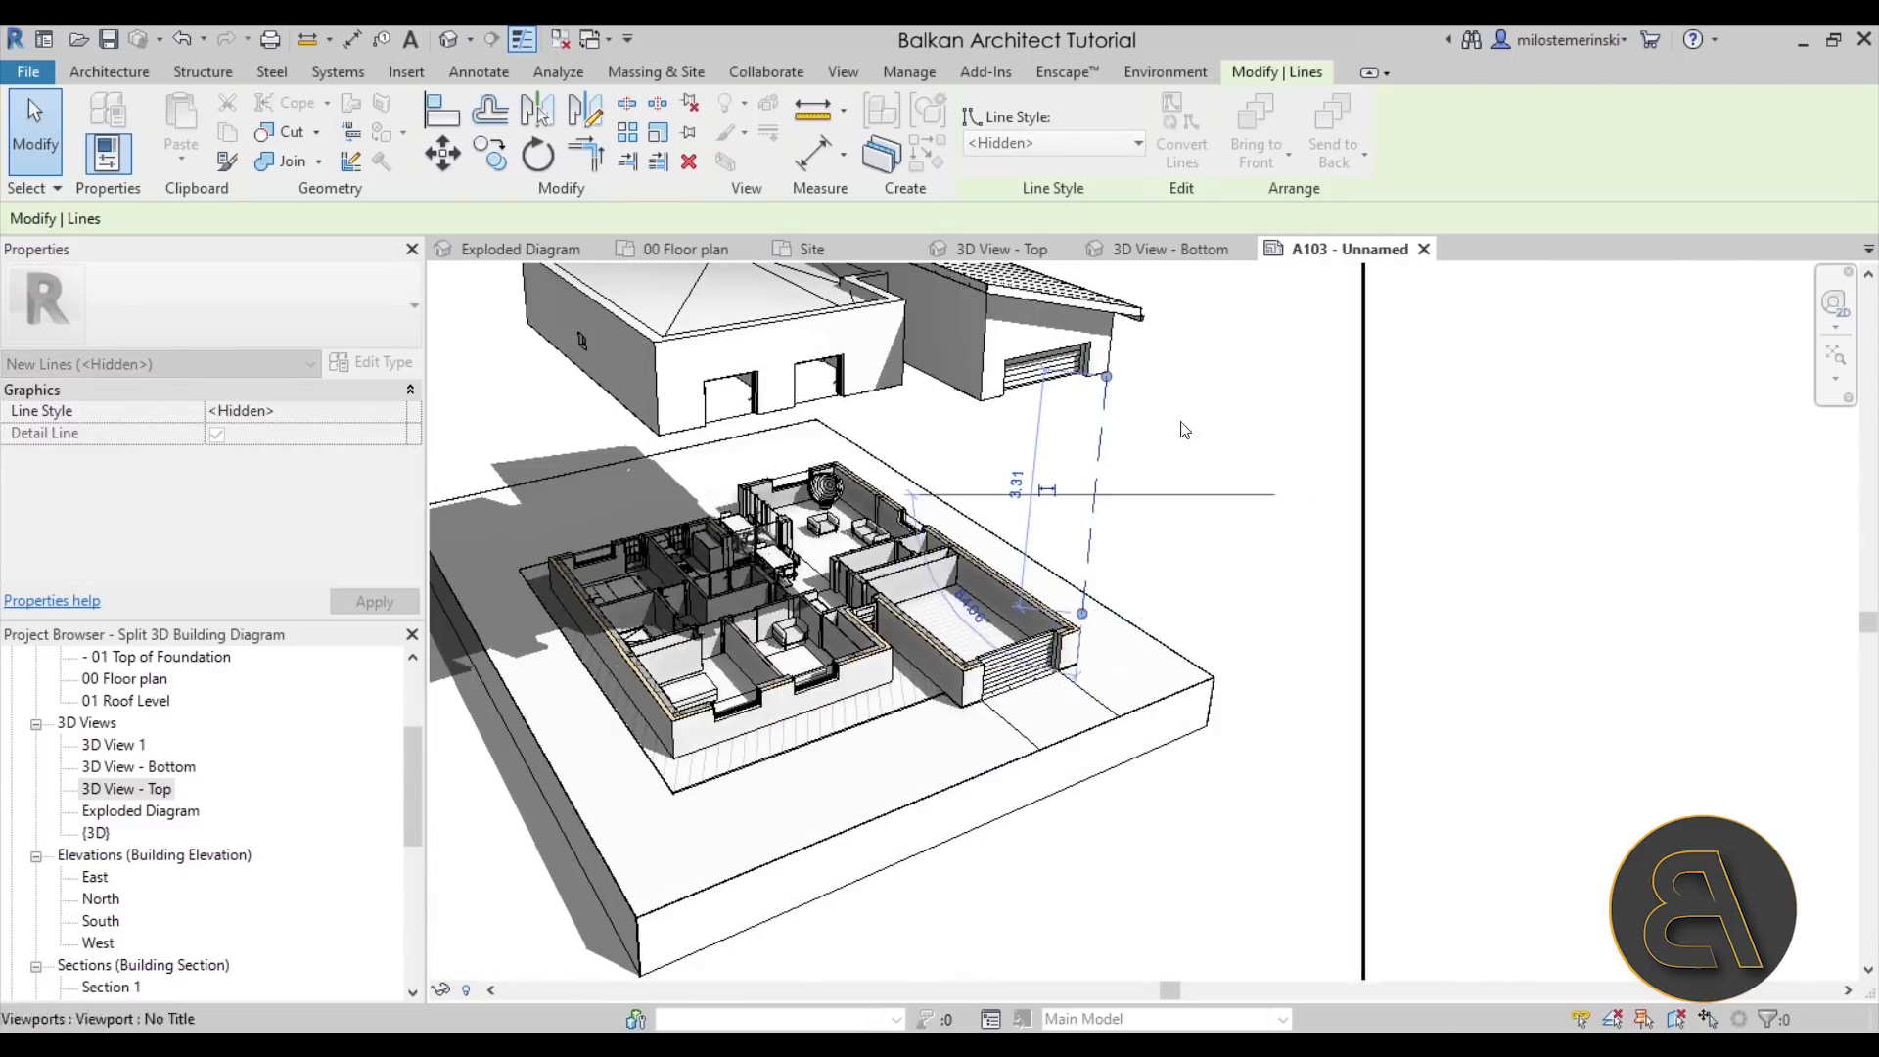
- Shorten the dashed line at the garage's outer corner to about 3.26, leaving small gaps at its ends
scroll(1039, 472, "up", 5)
key("Escape")
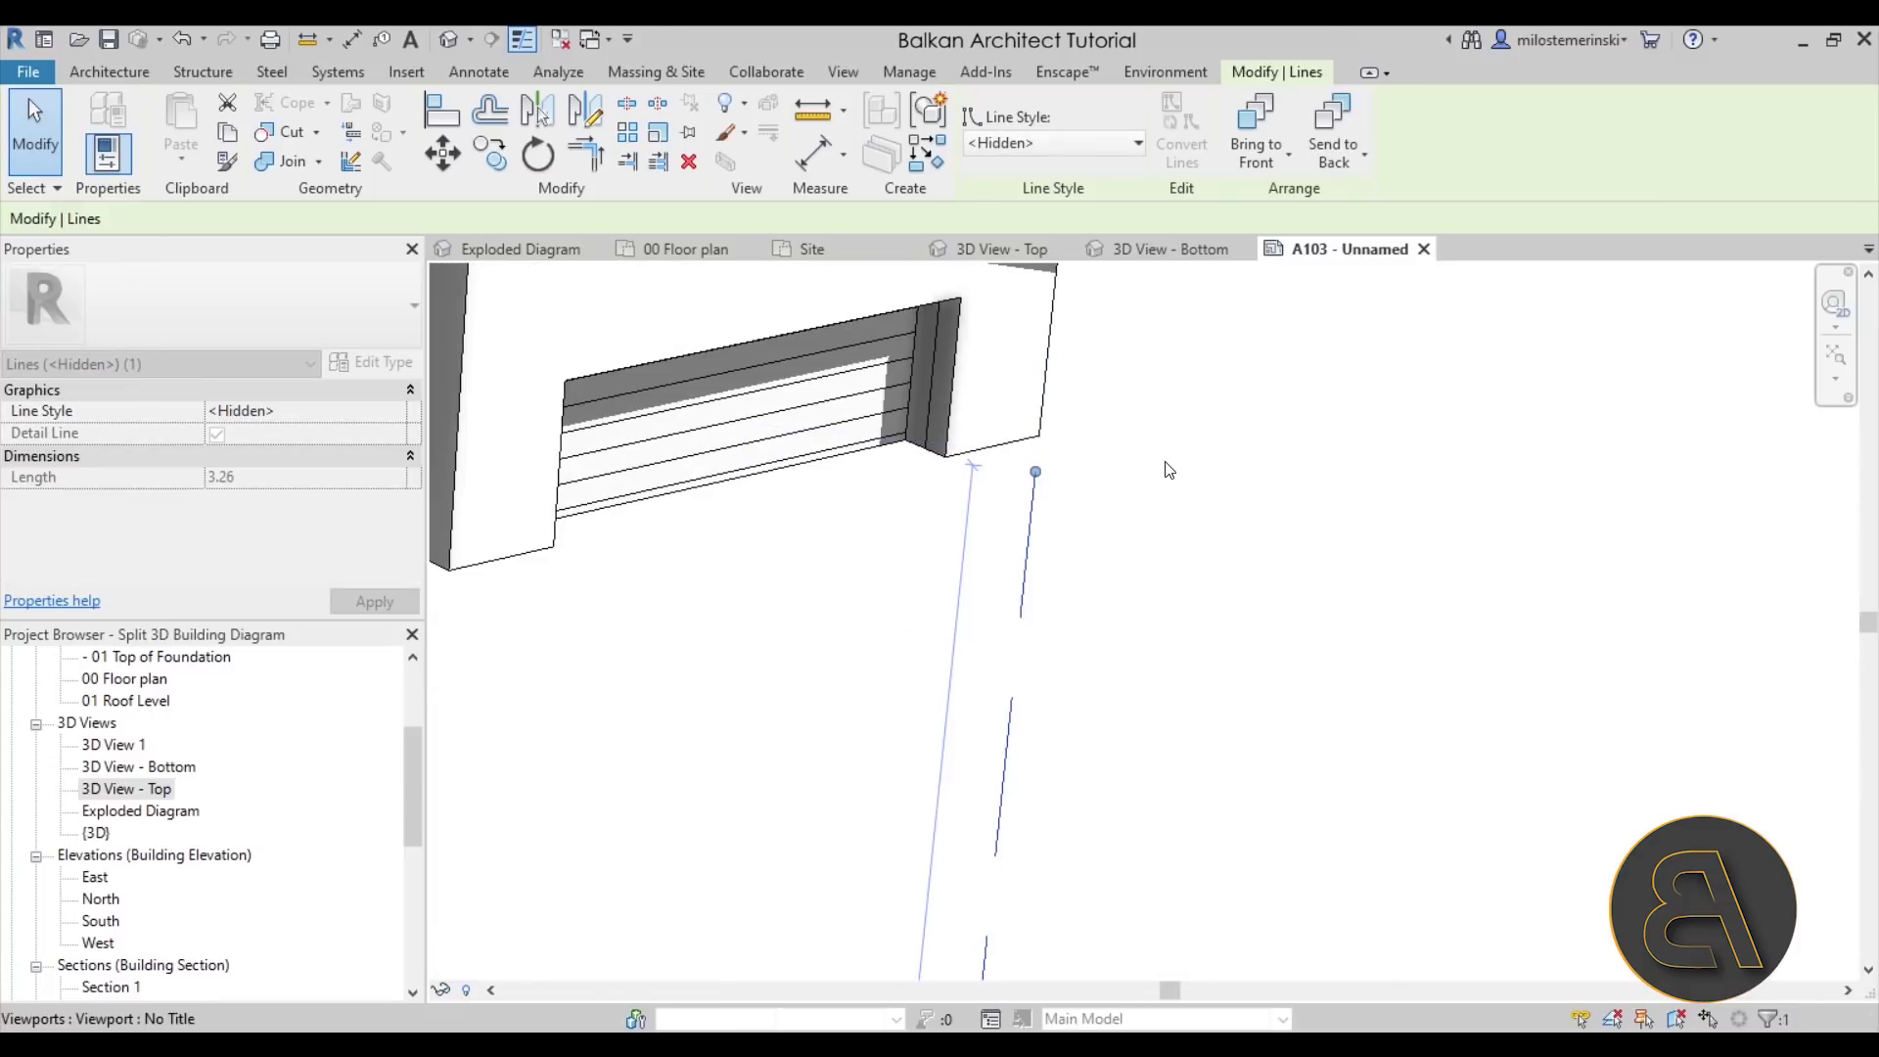
scroll(1125, 489, "down", 5)
left_click(1218, 509)
key("Escape")
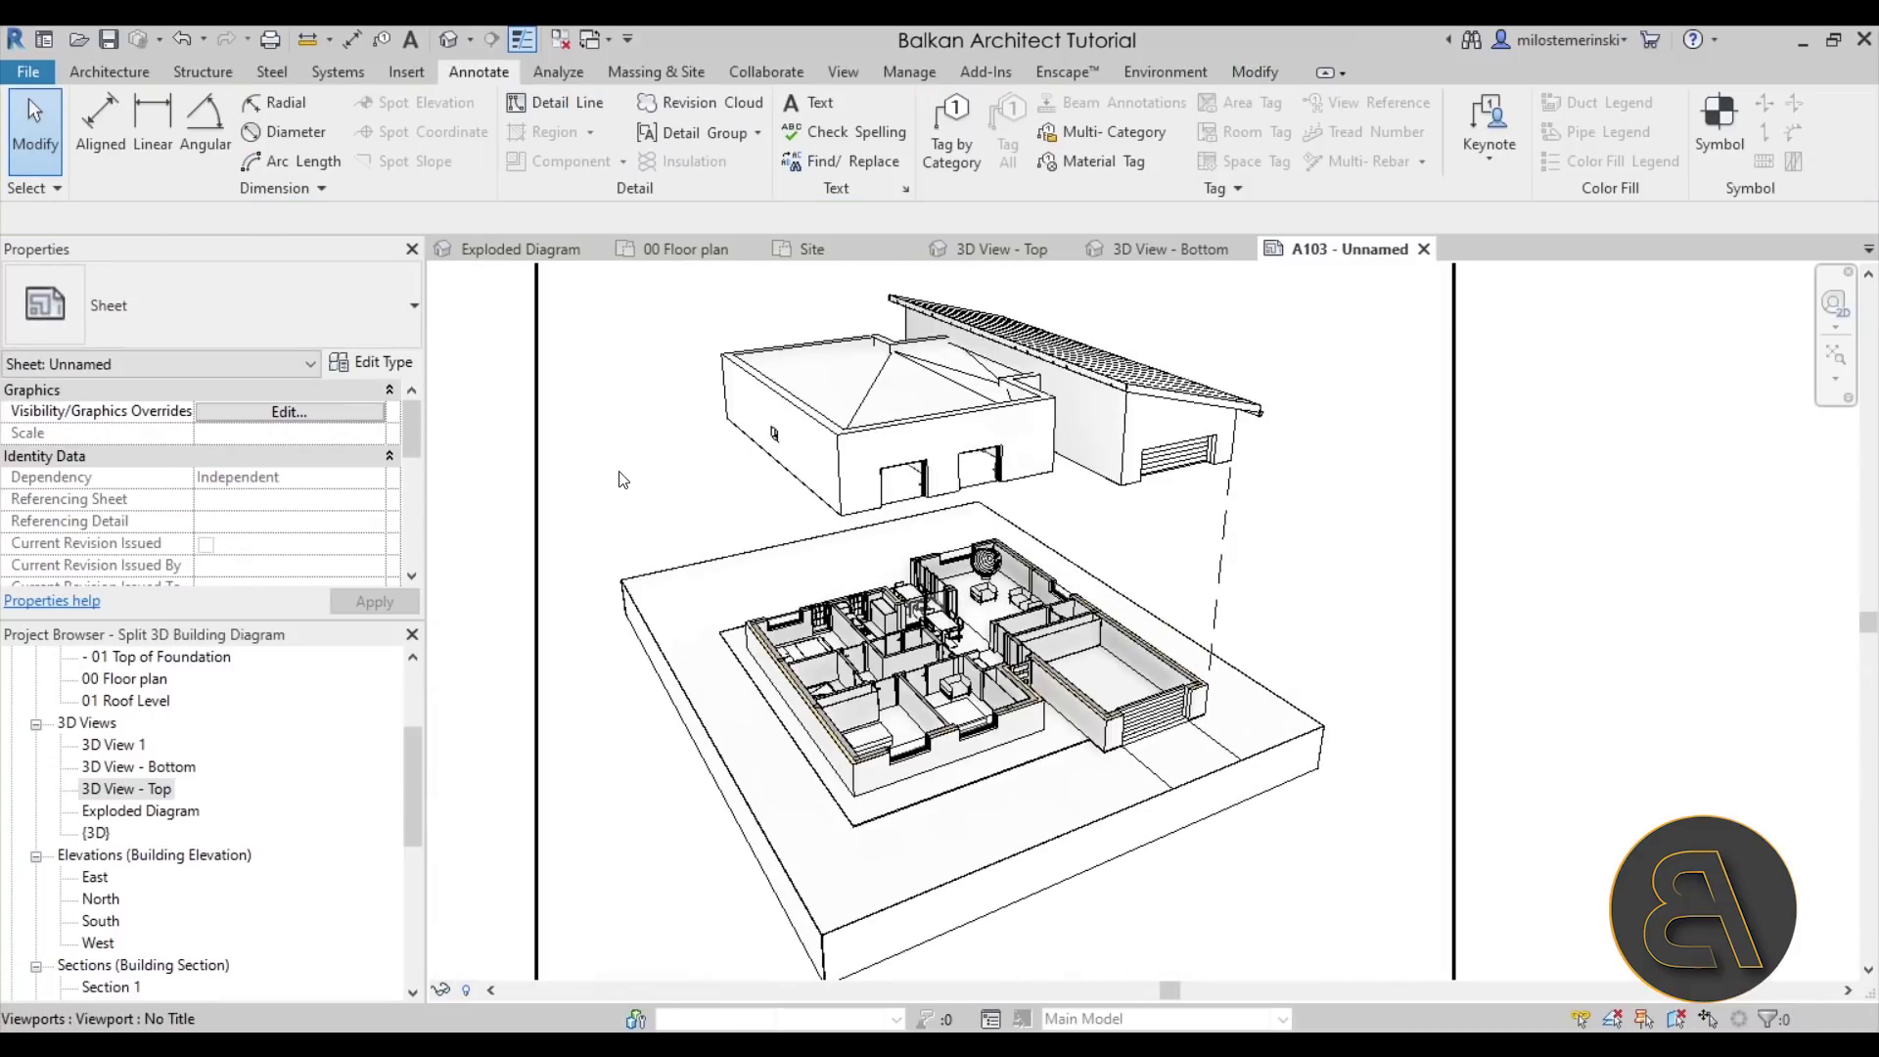
- Draw a <Hidden> detail line from the house's rear outer wall corner, under the shadow, up to the matching lower corner of the raised part
scroll(623, 479, "up", 1)
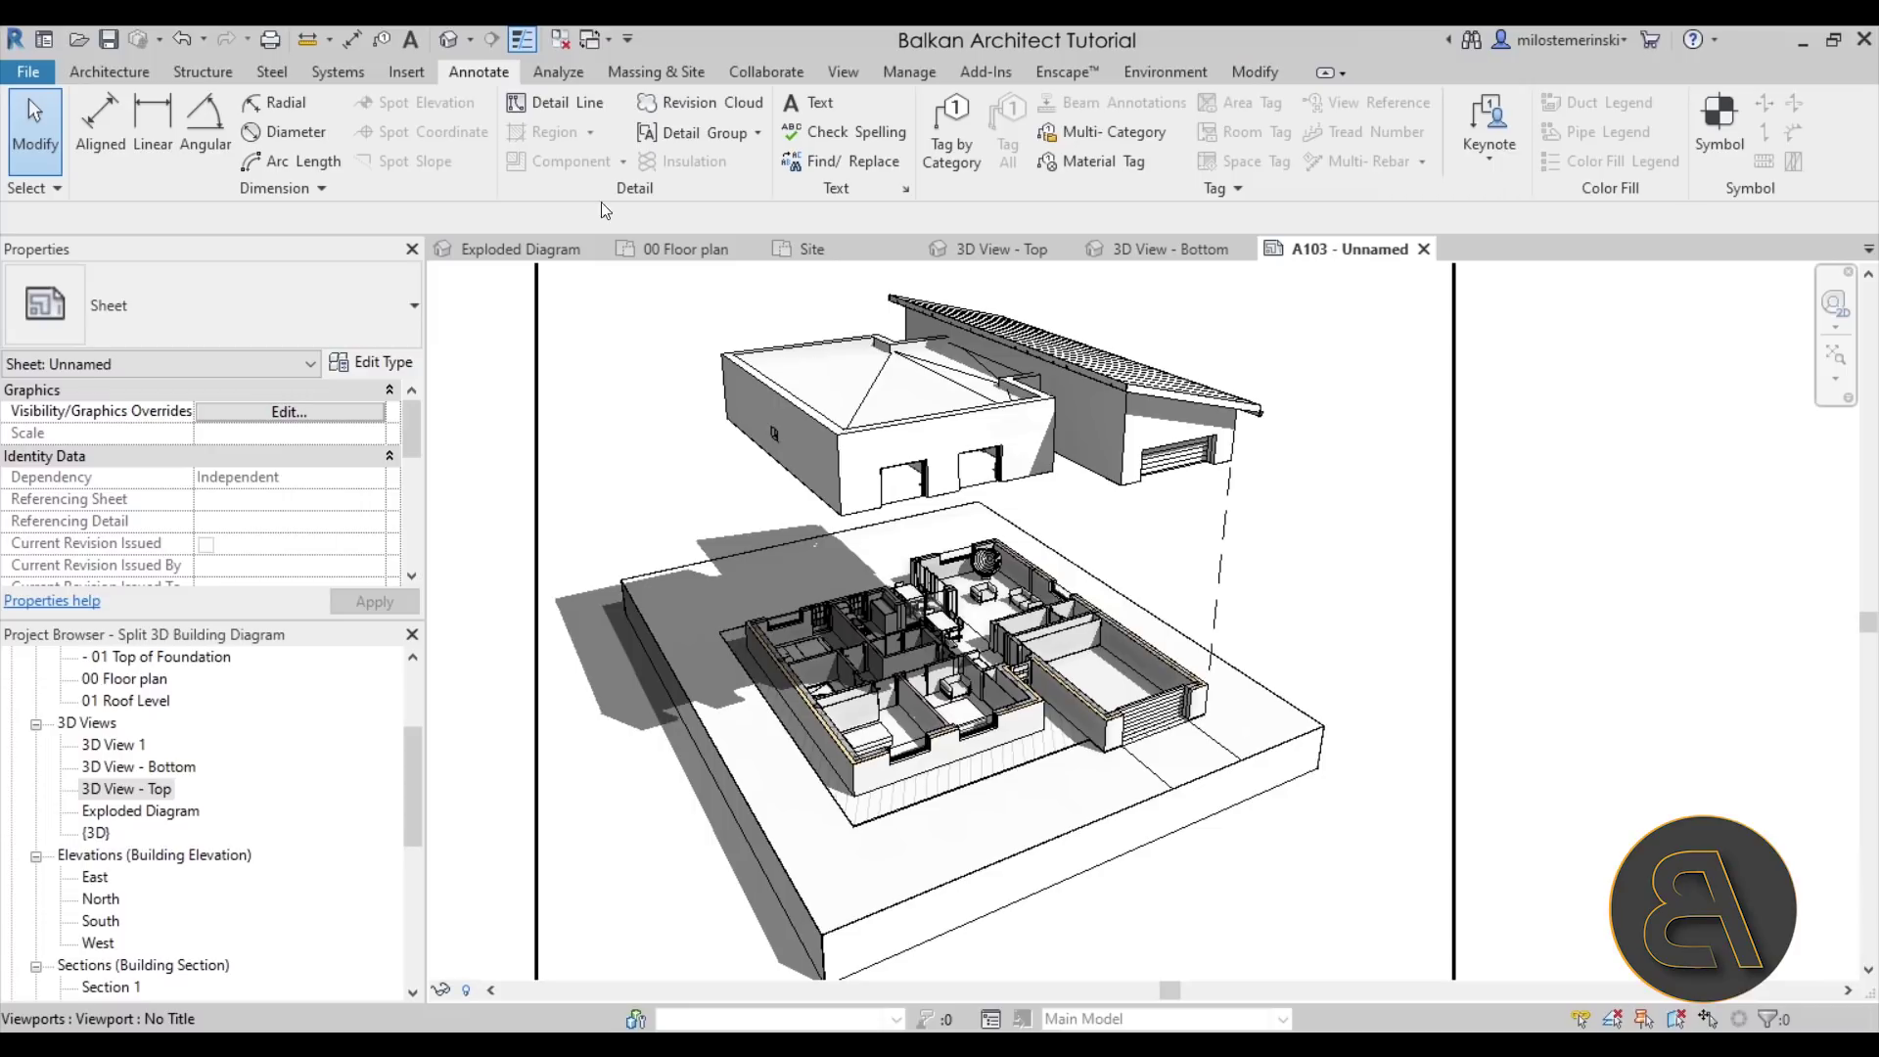
left_click(561, 107)
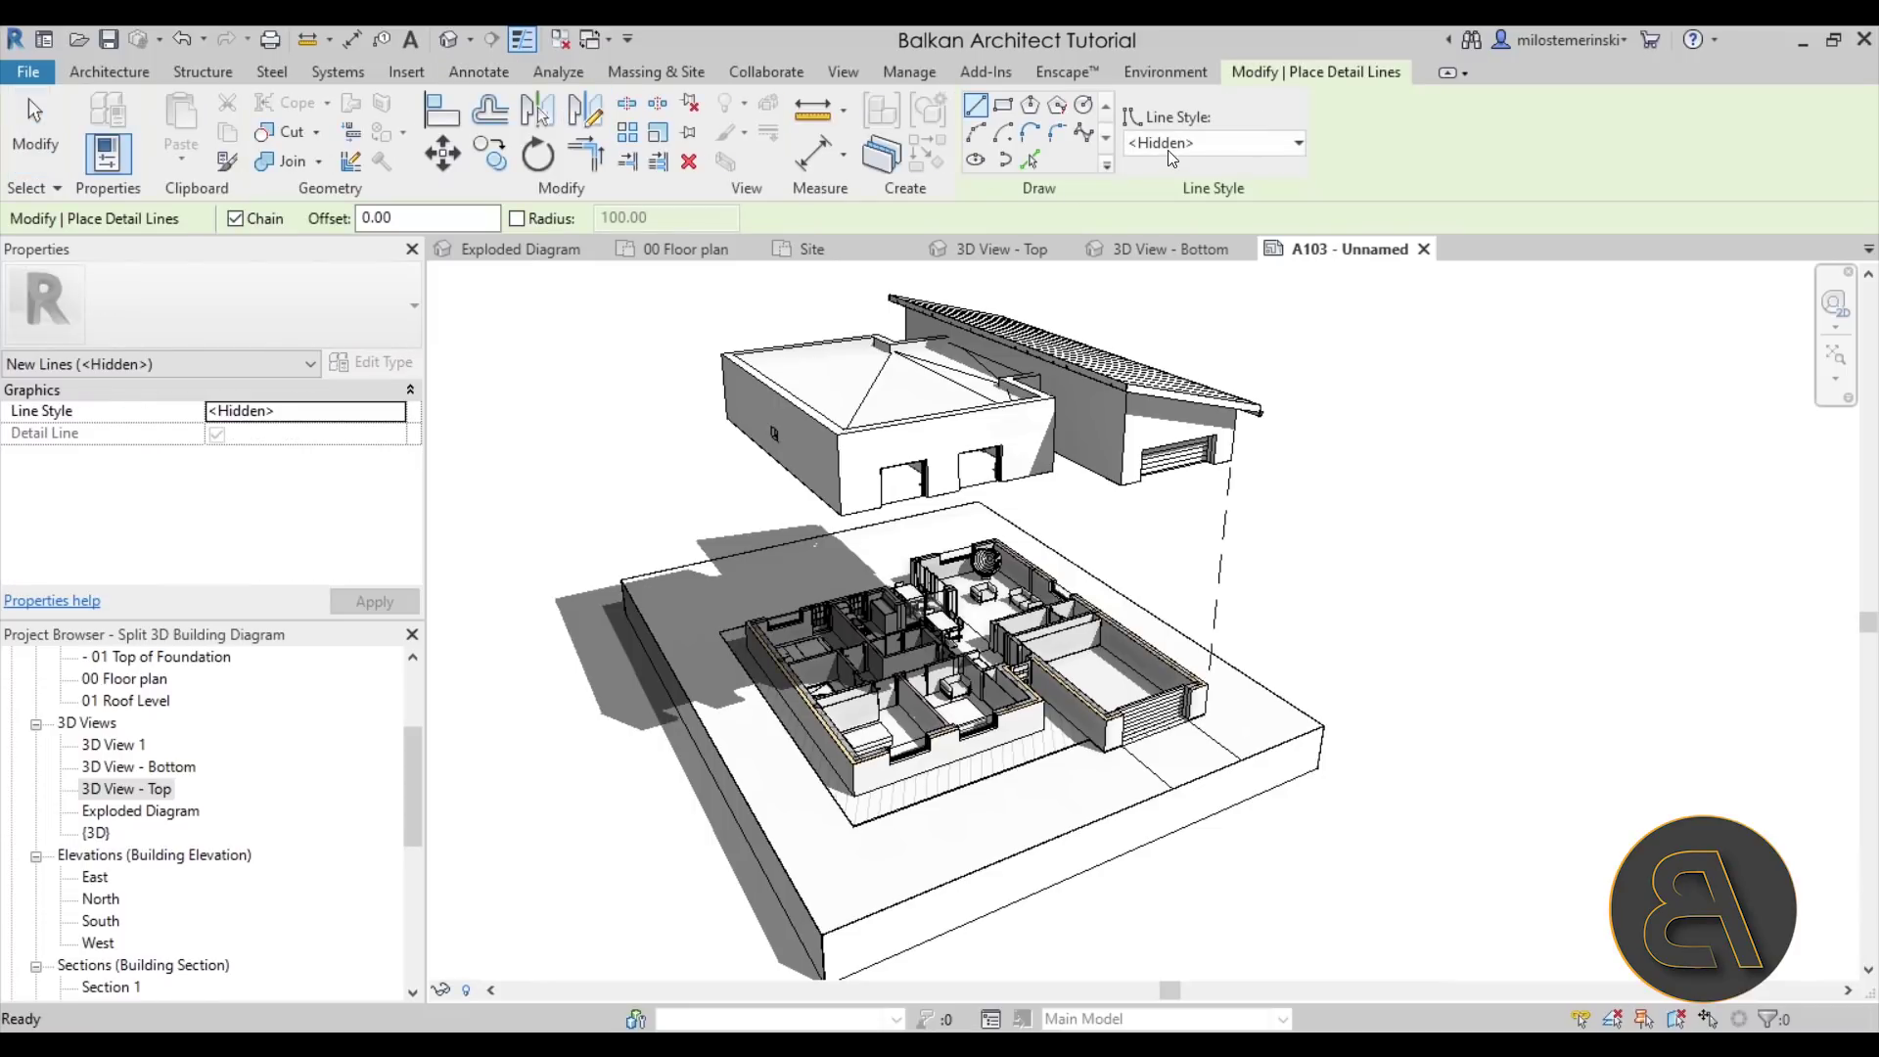
scroll(740, 599, "up", 6)
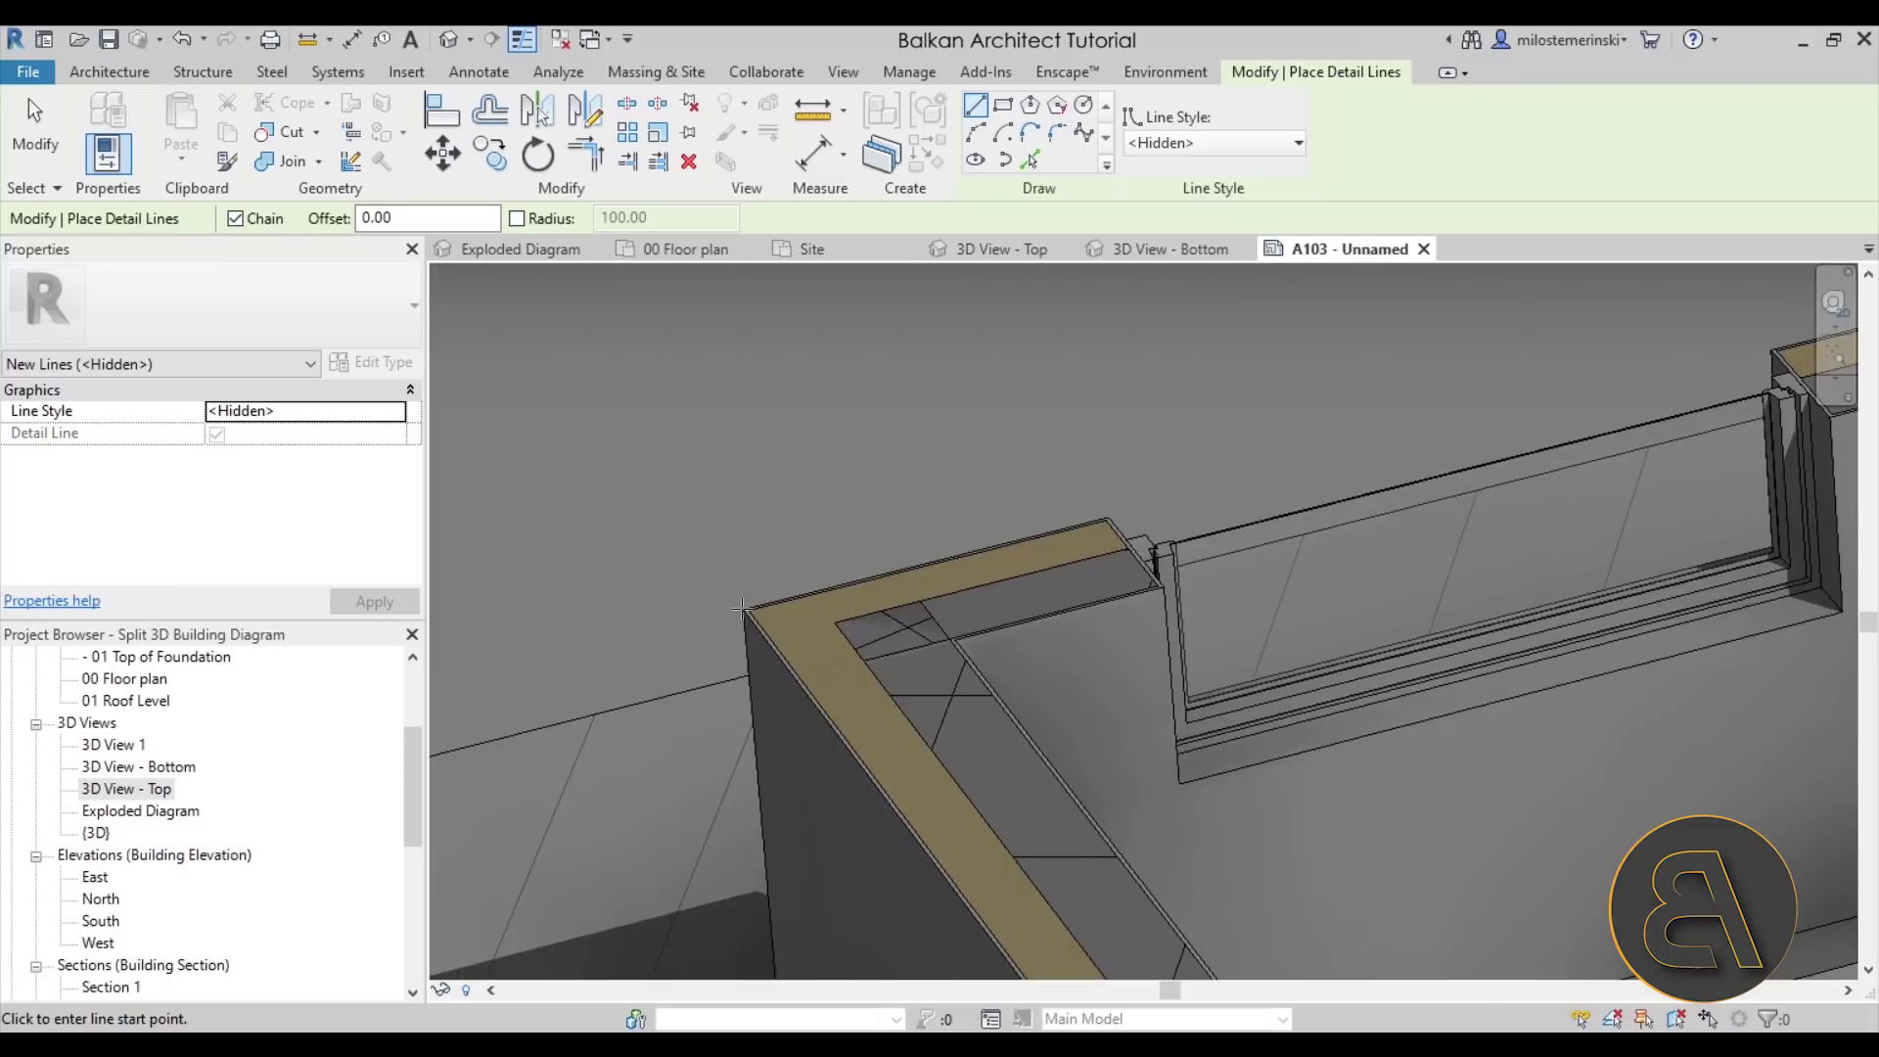
left_click(740, 608)
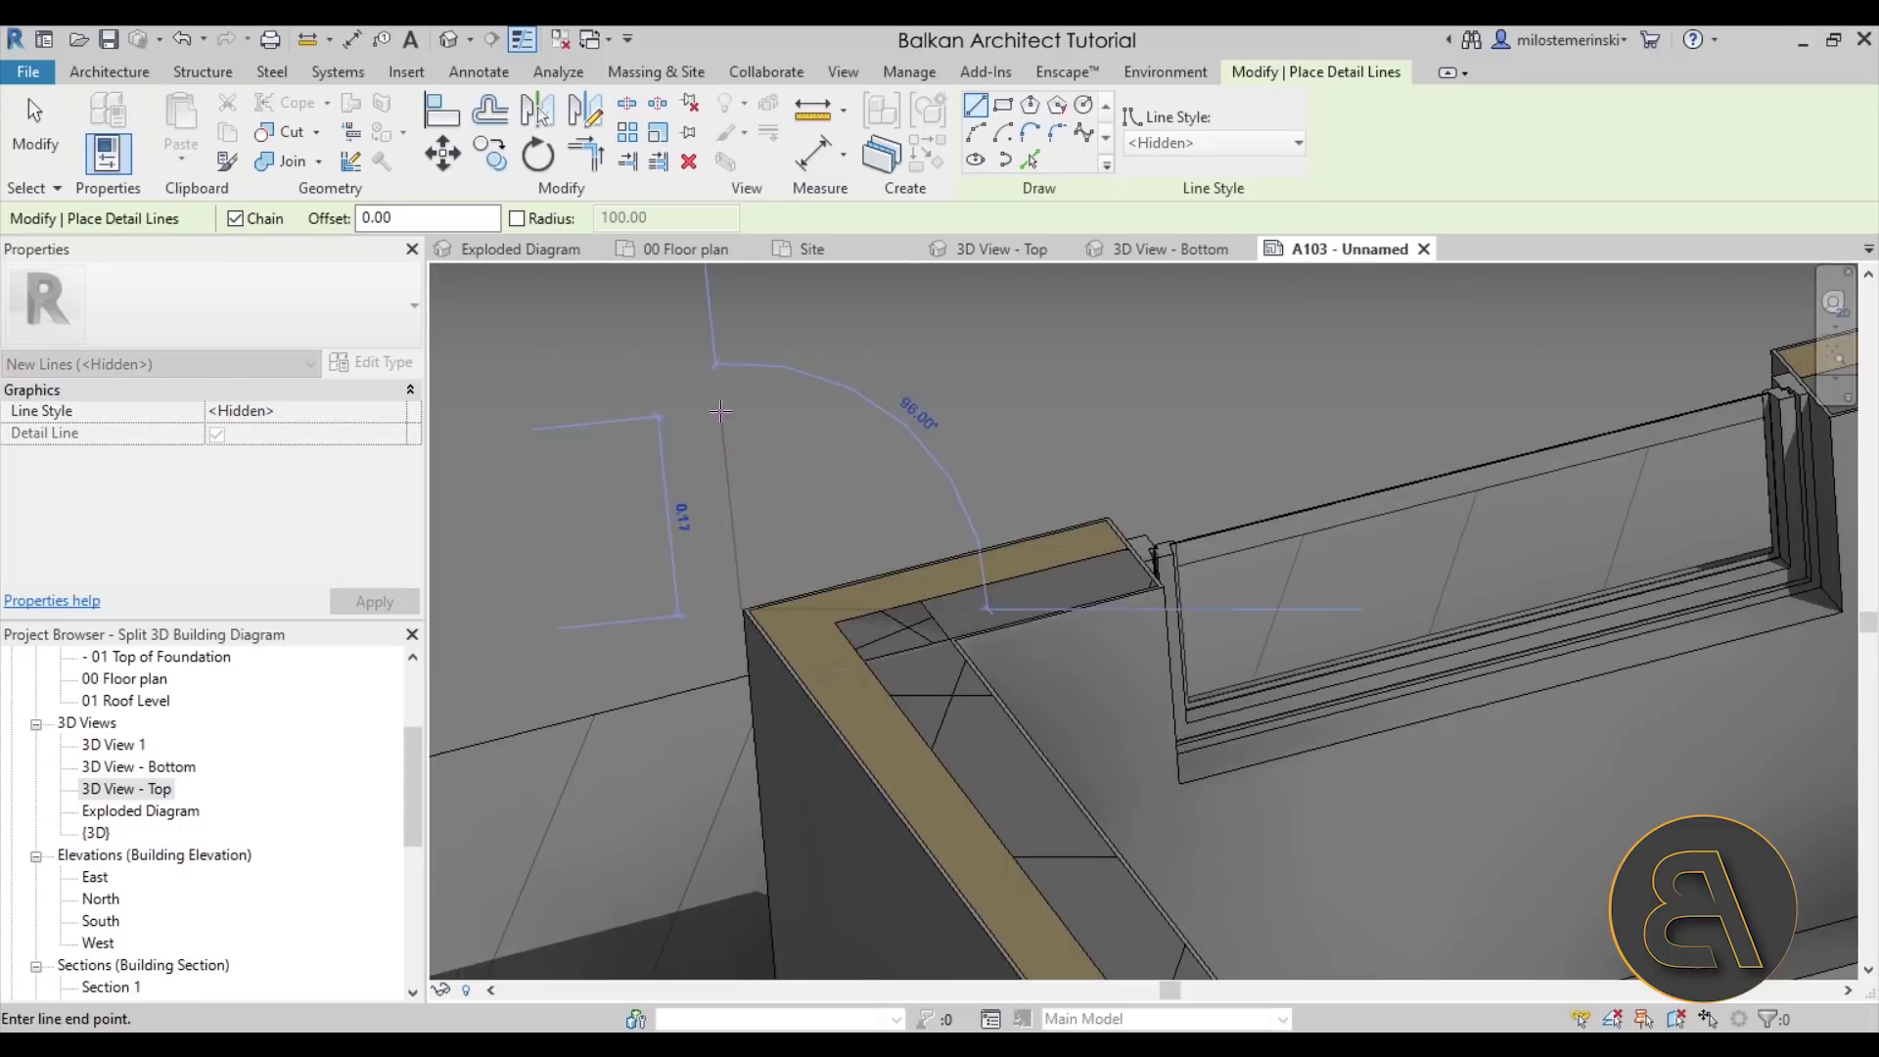
scroll(740, 609, "down", 5)
middle_click_drag(743, 636, 763, 724)
scroll(754, 330, "up", 6)
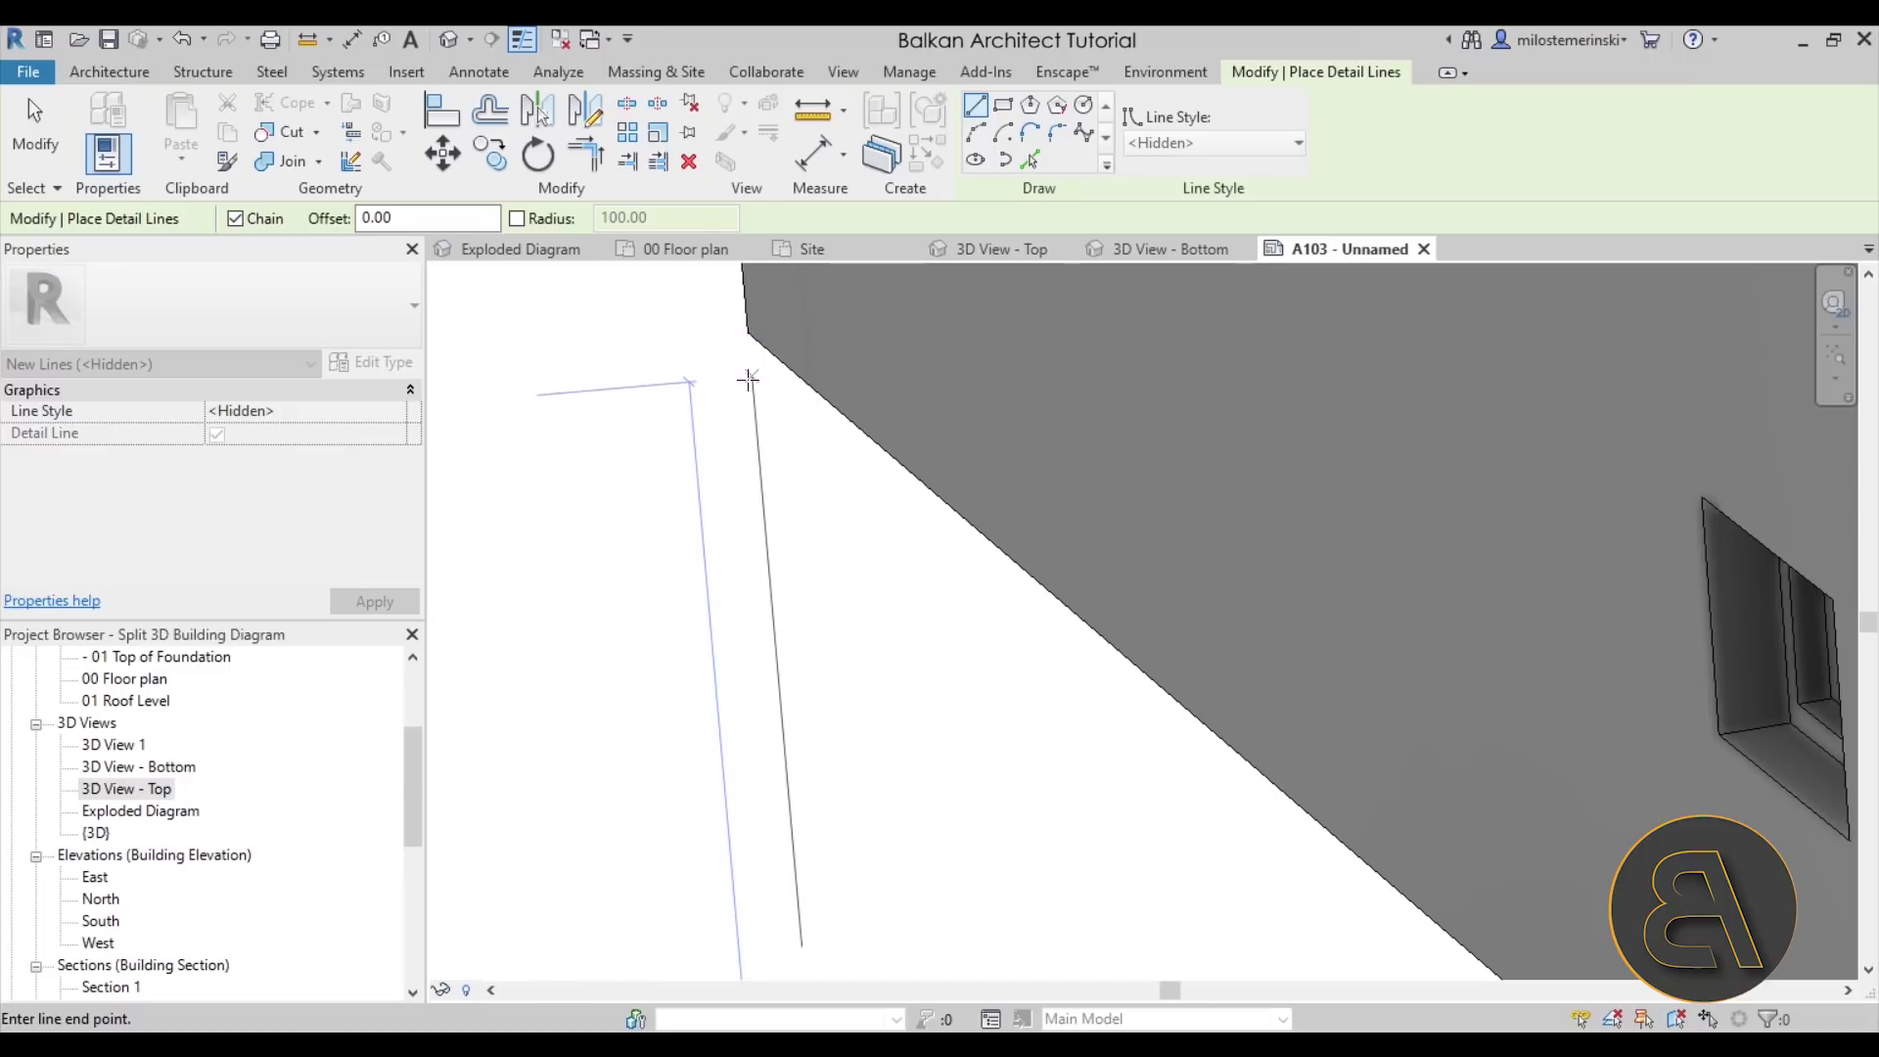
left_click(752, 427)
scroll(763, 430, "down", 6)
key("Escape")
key("Escape")
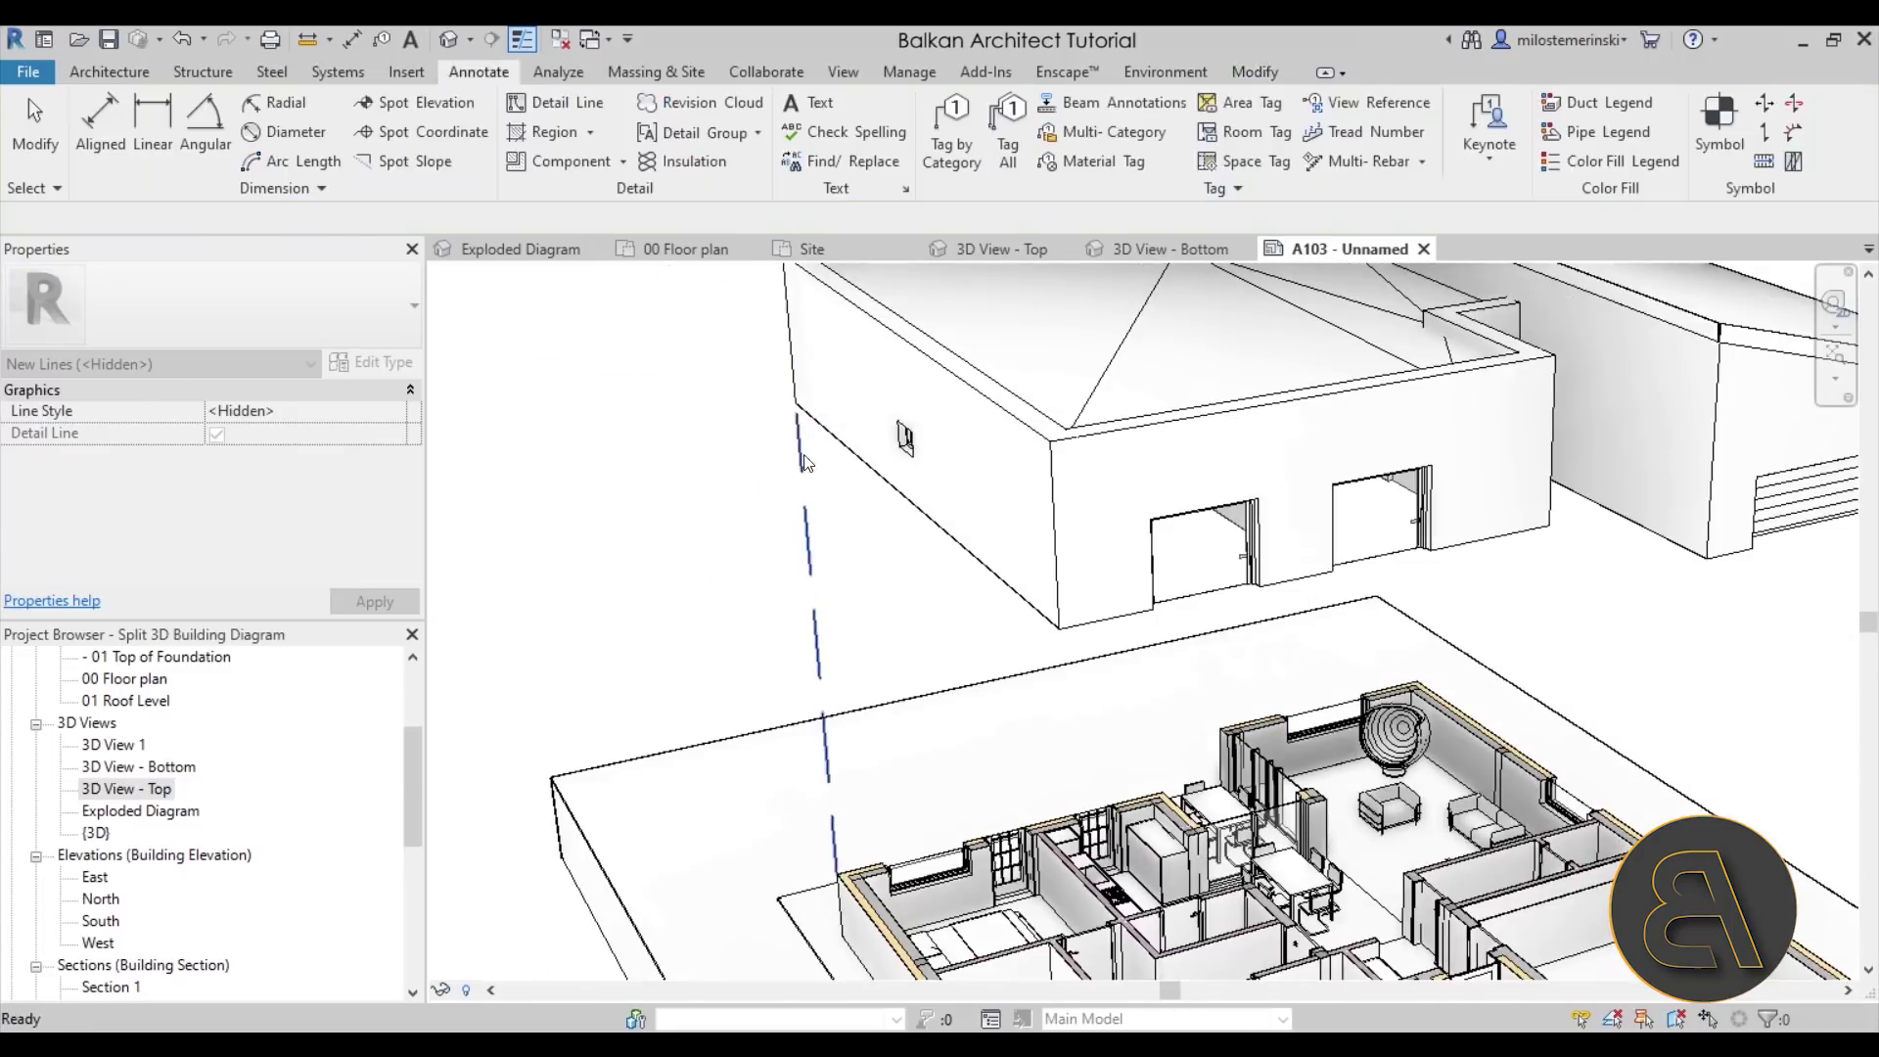
- Shorten the rear corner's dashed line at both ends, leaving small gaps to the wall corners above and below
double_click(836, 721)
left_click(829, 724)
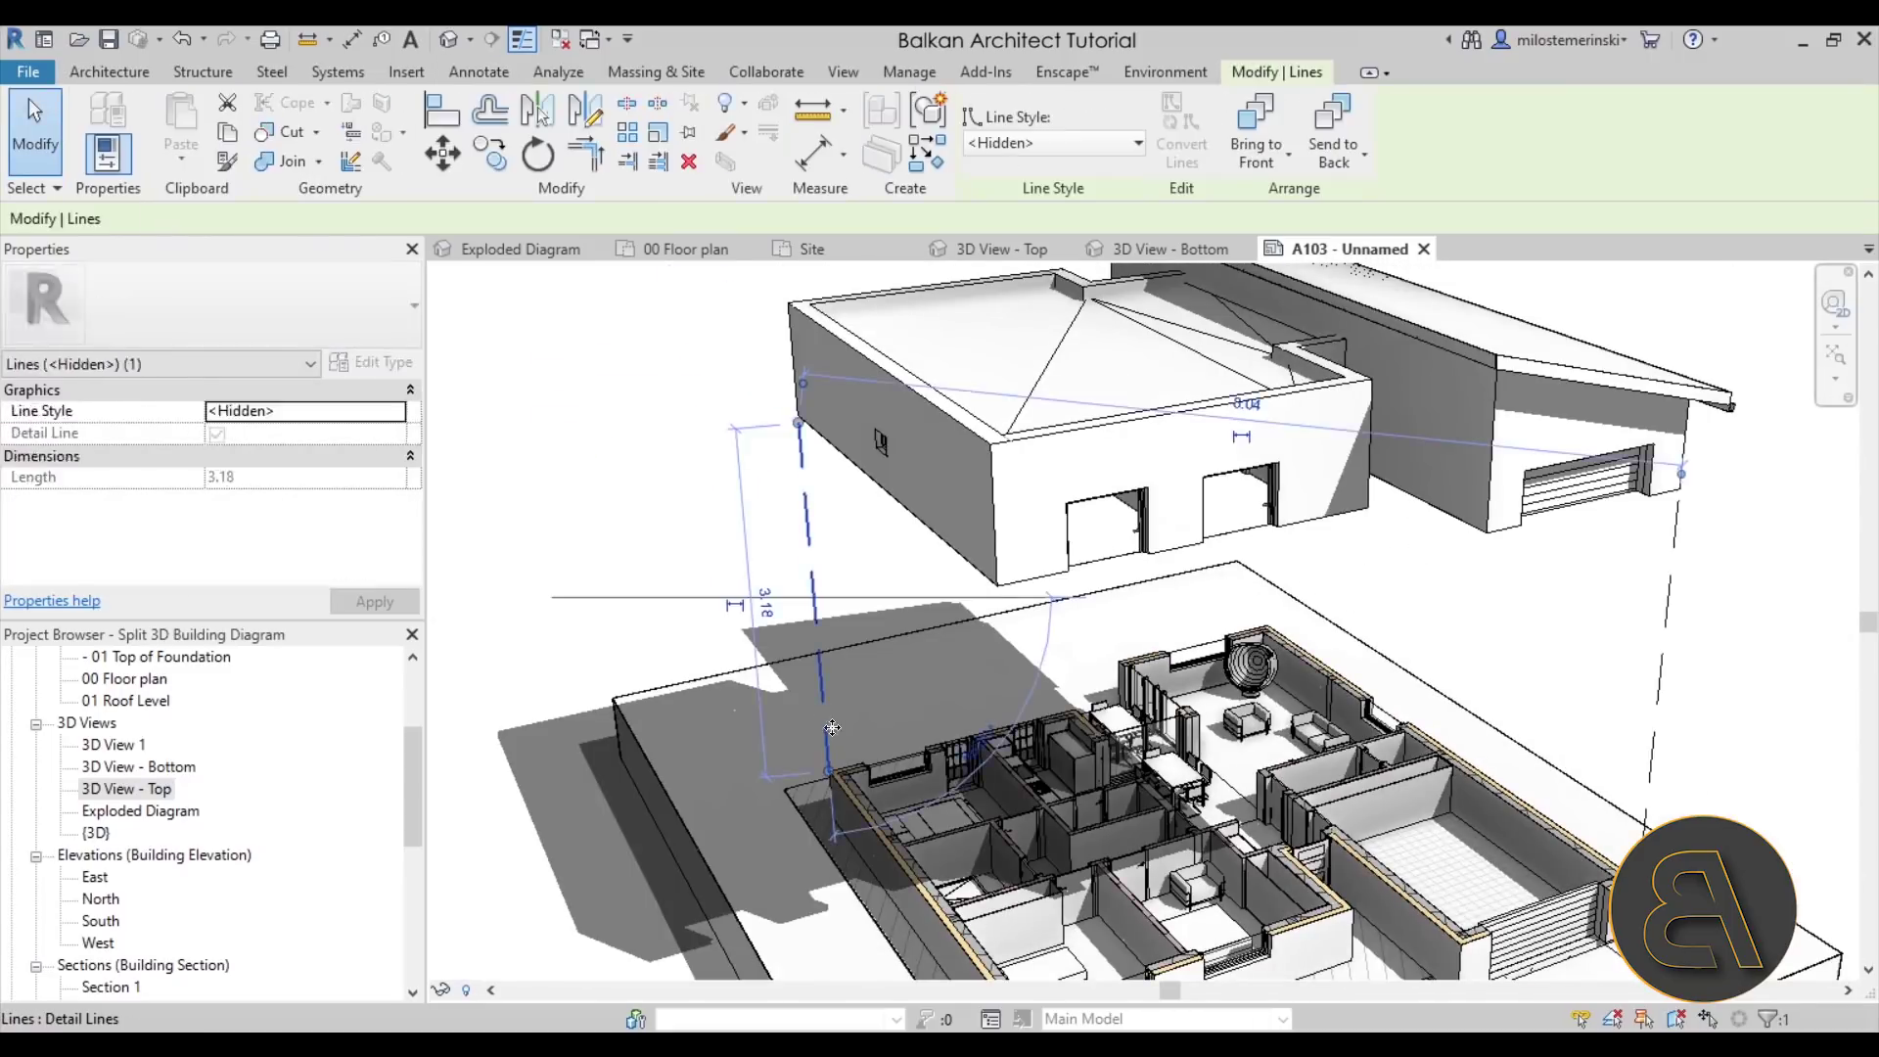
left_click_drag(828, 771, 799, 435)
double_click(817, 482)
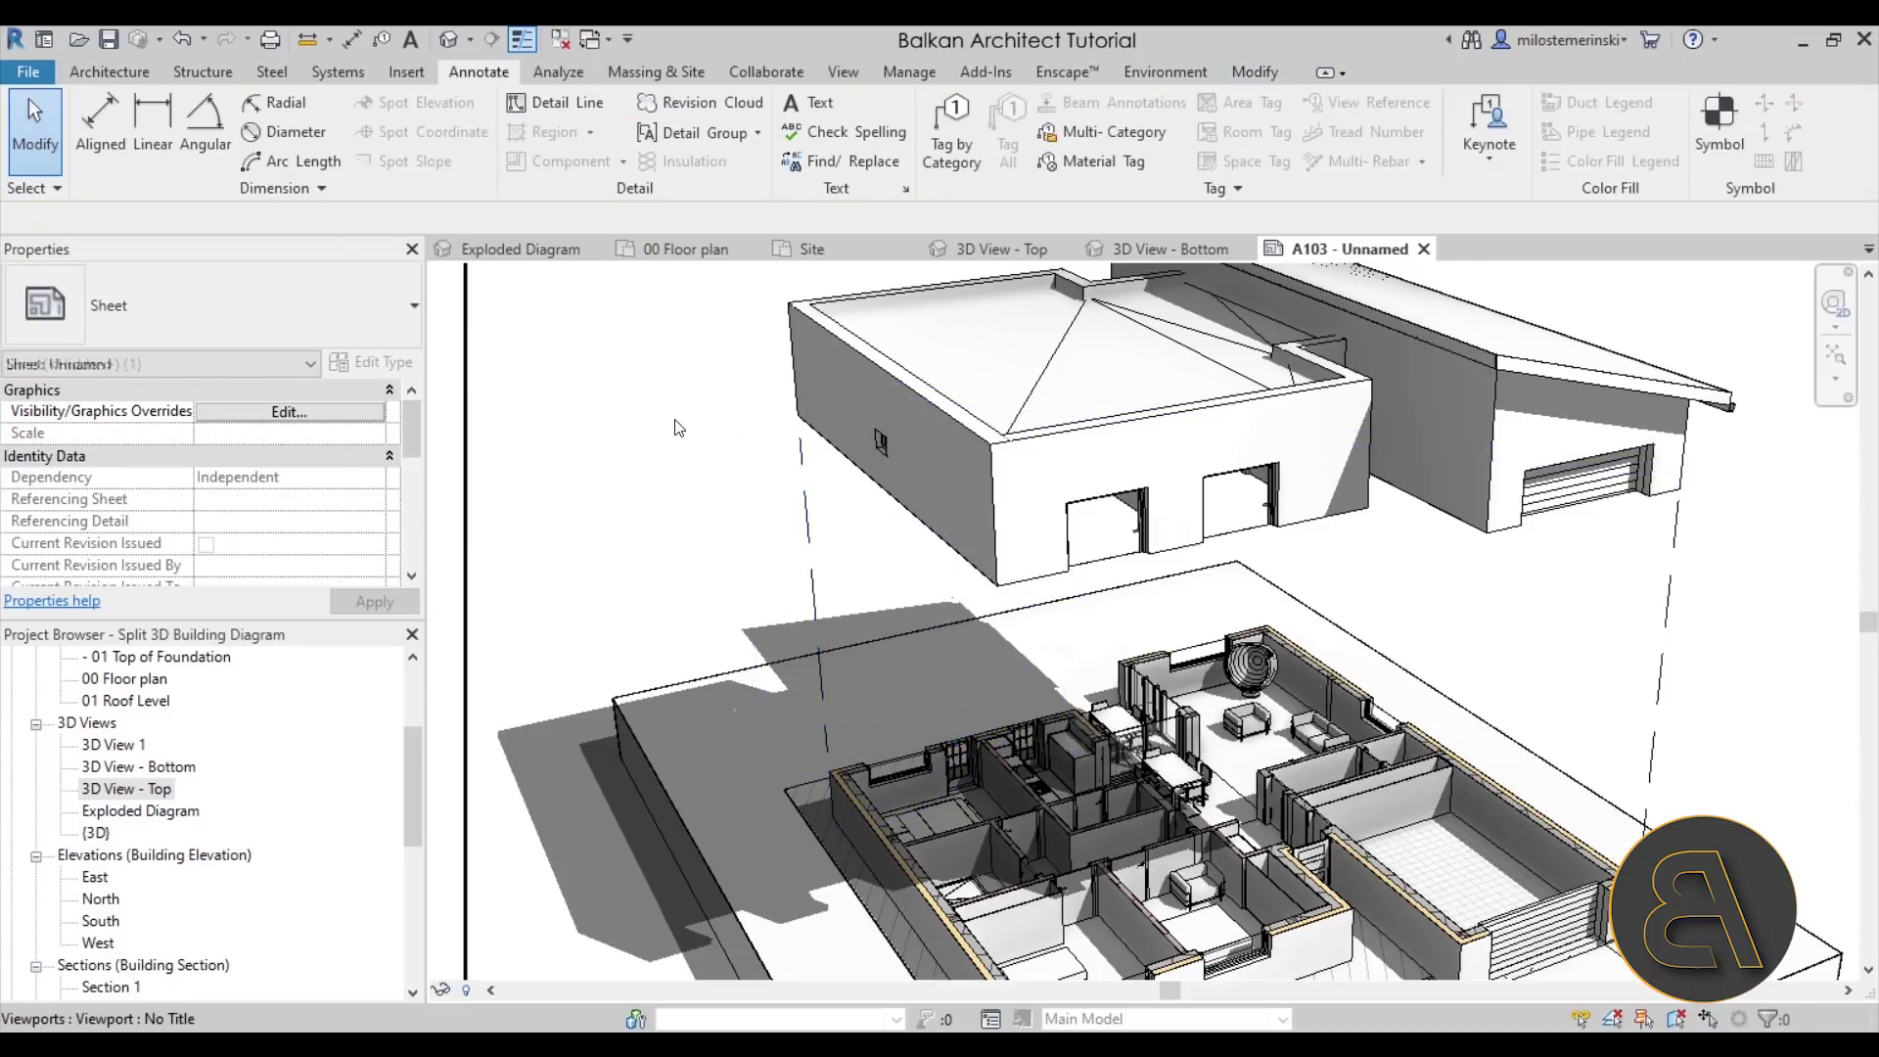
- Draw a <Hidden> detail line about 3.8 long from the garage wall's inner front corner up to the raised garage's matching lower corner
scroll(861, 479, "up", 2)
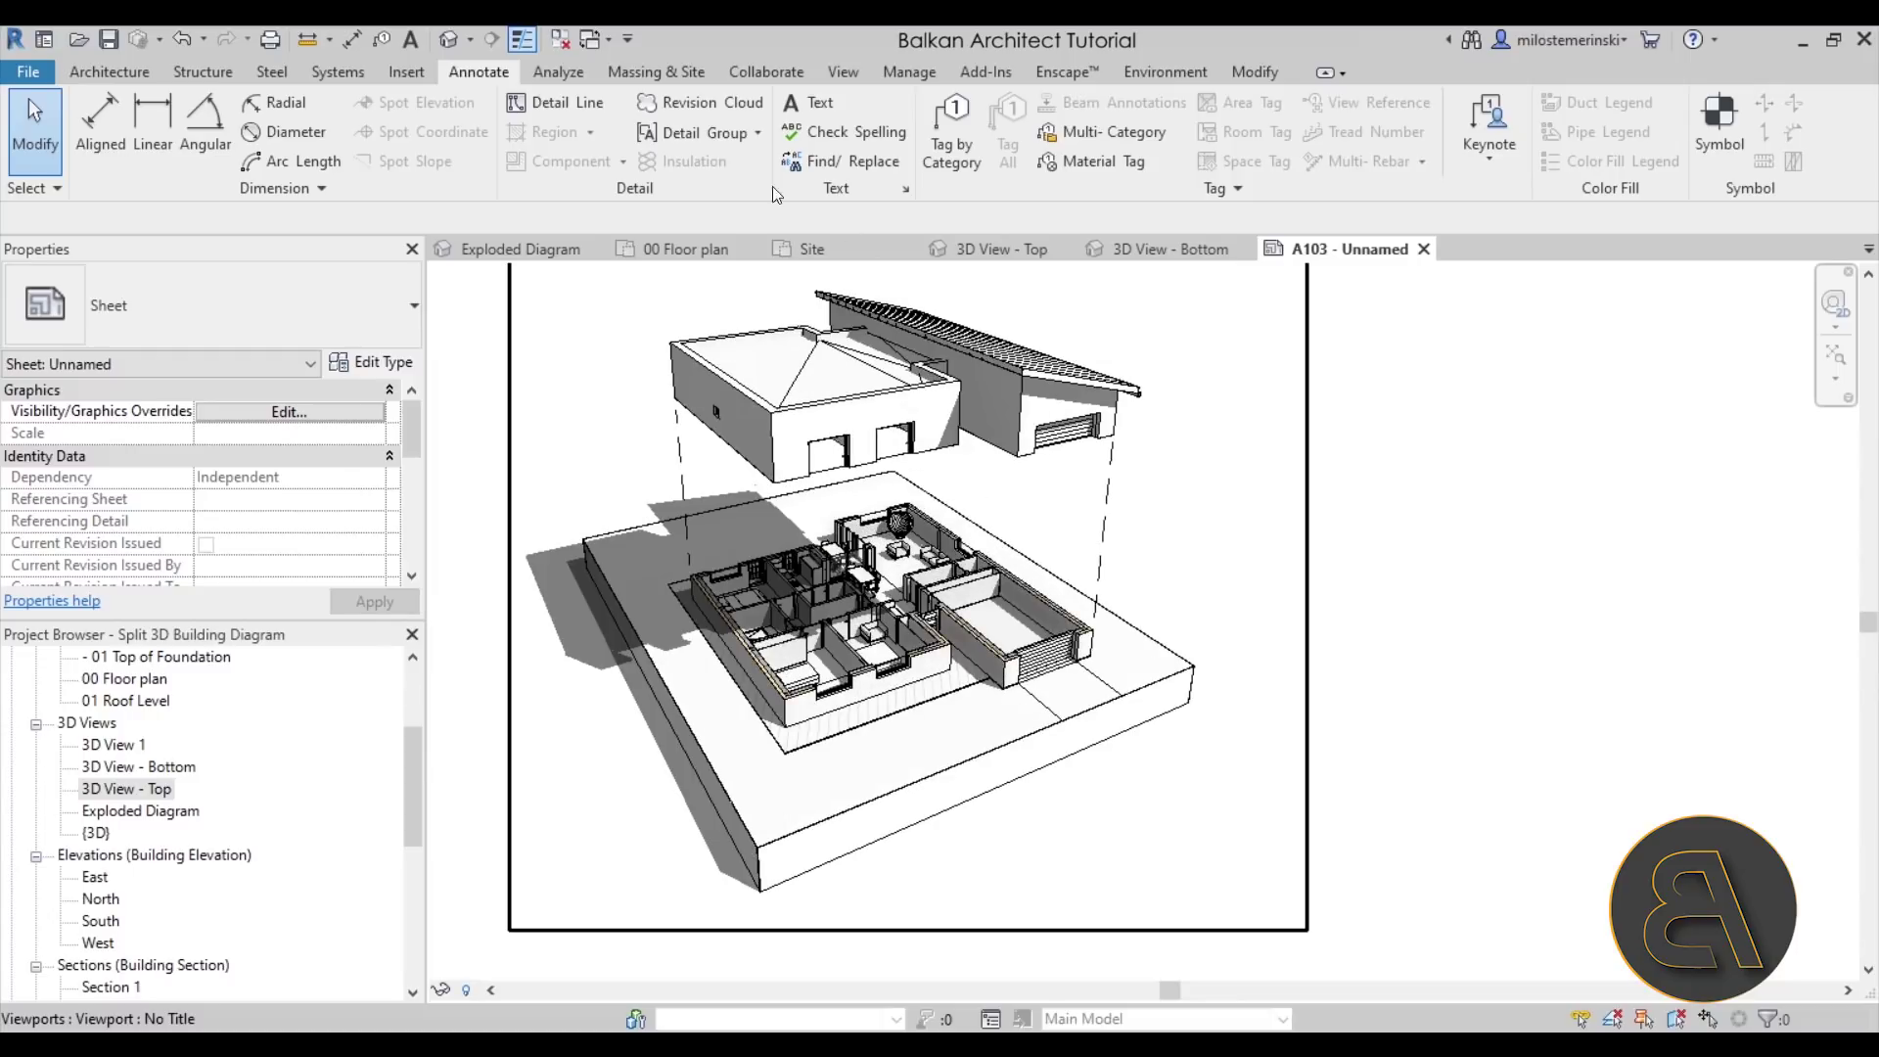
left_click(579, 110)
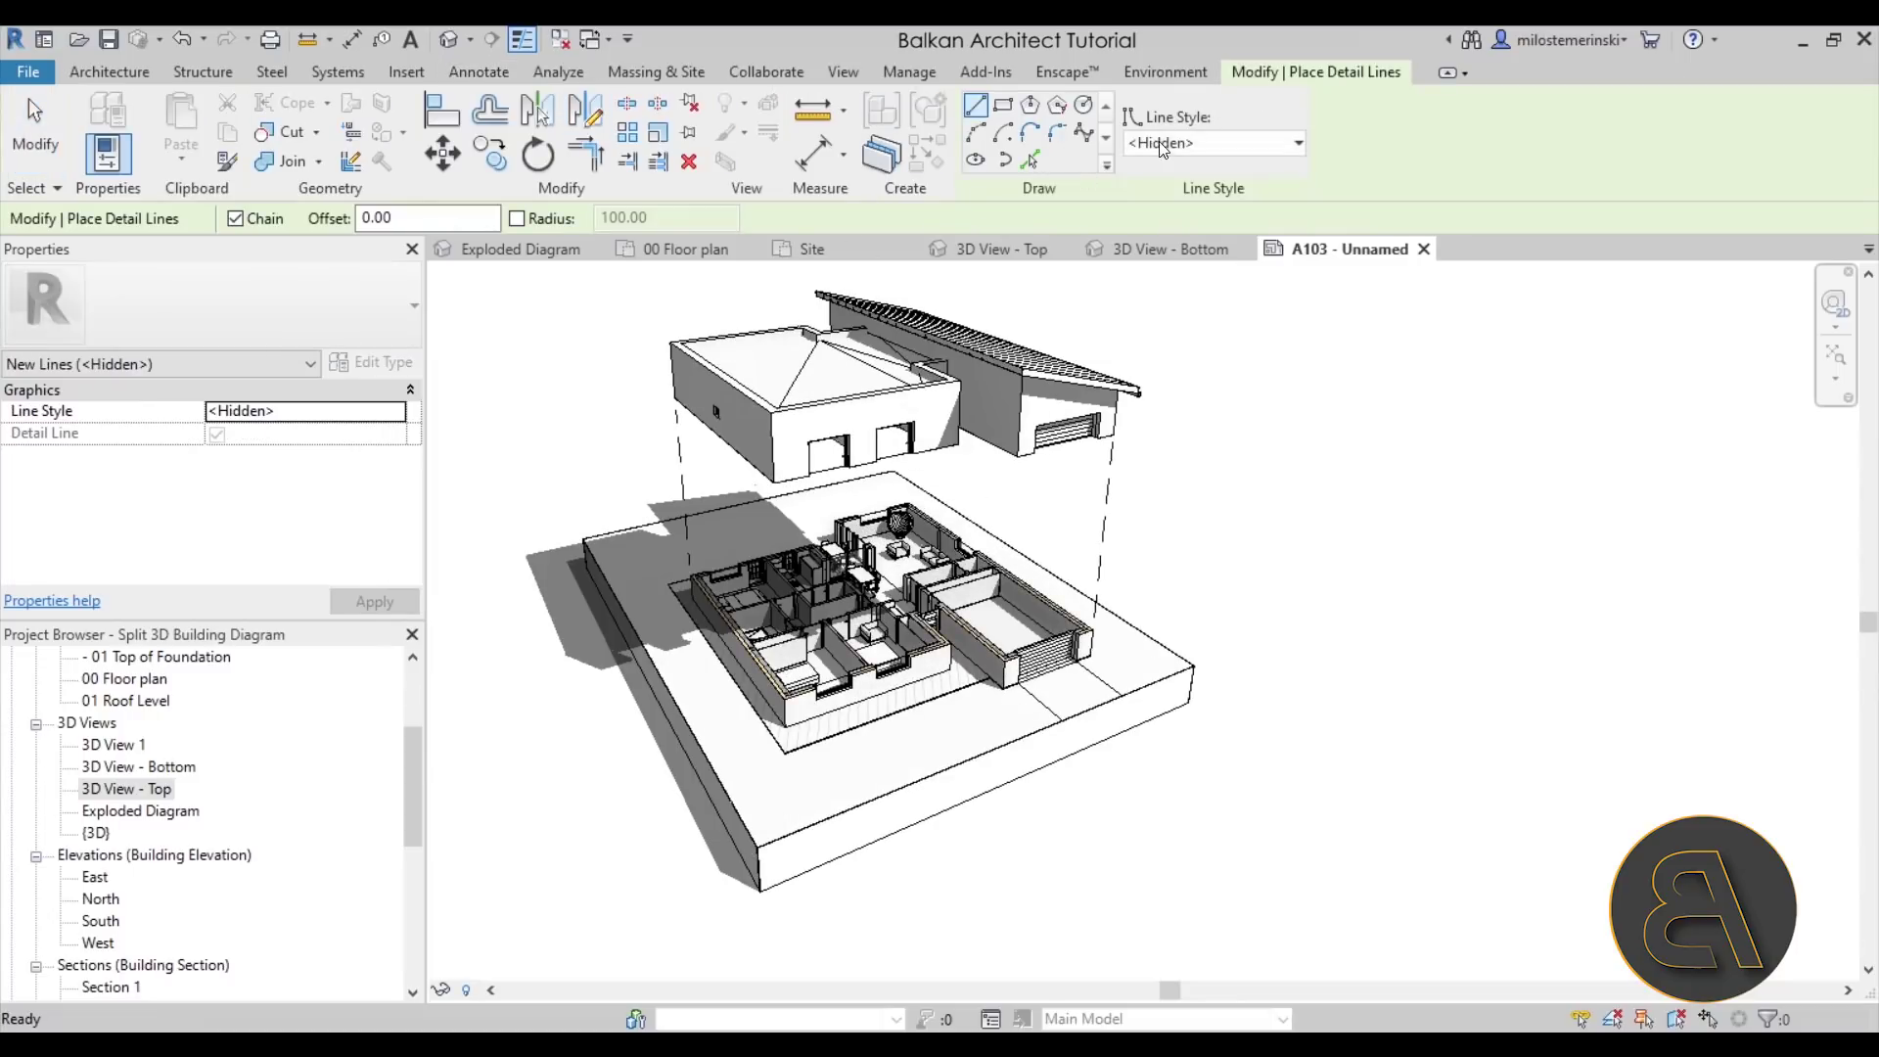
scroll(1045, 678, "up", 6)
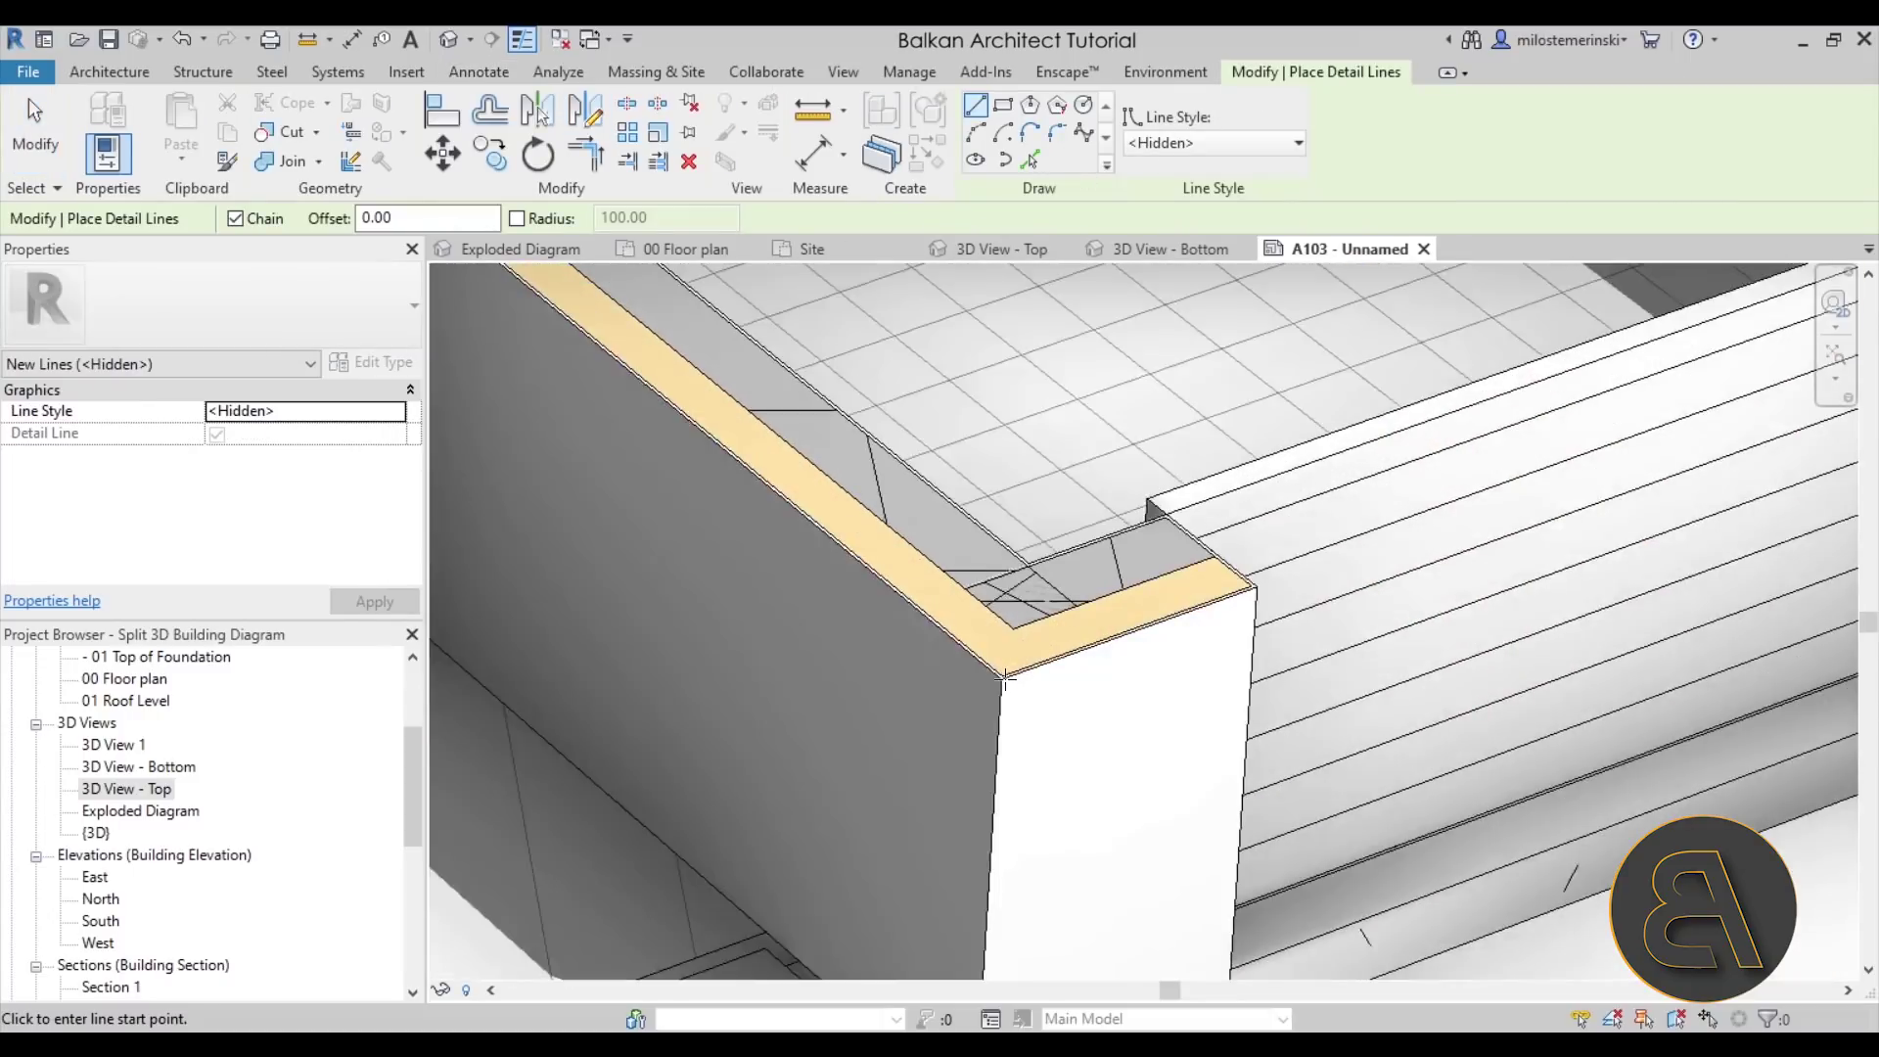
left_click(999, 675)
scroll(998, 675, "down", 5)
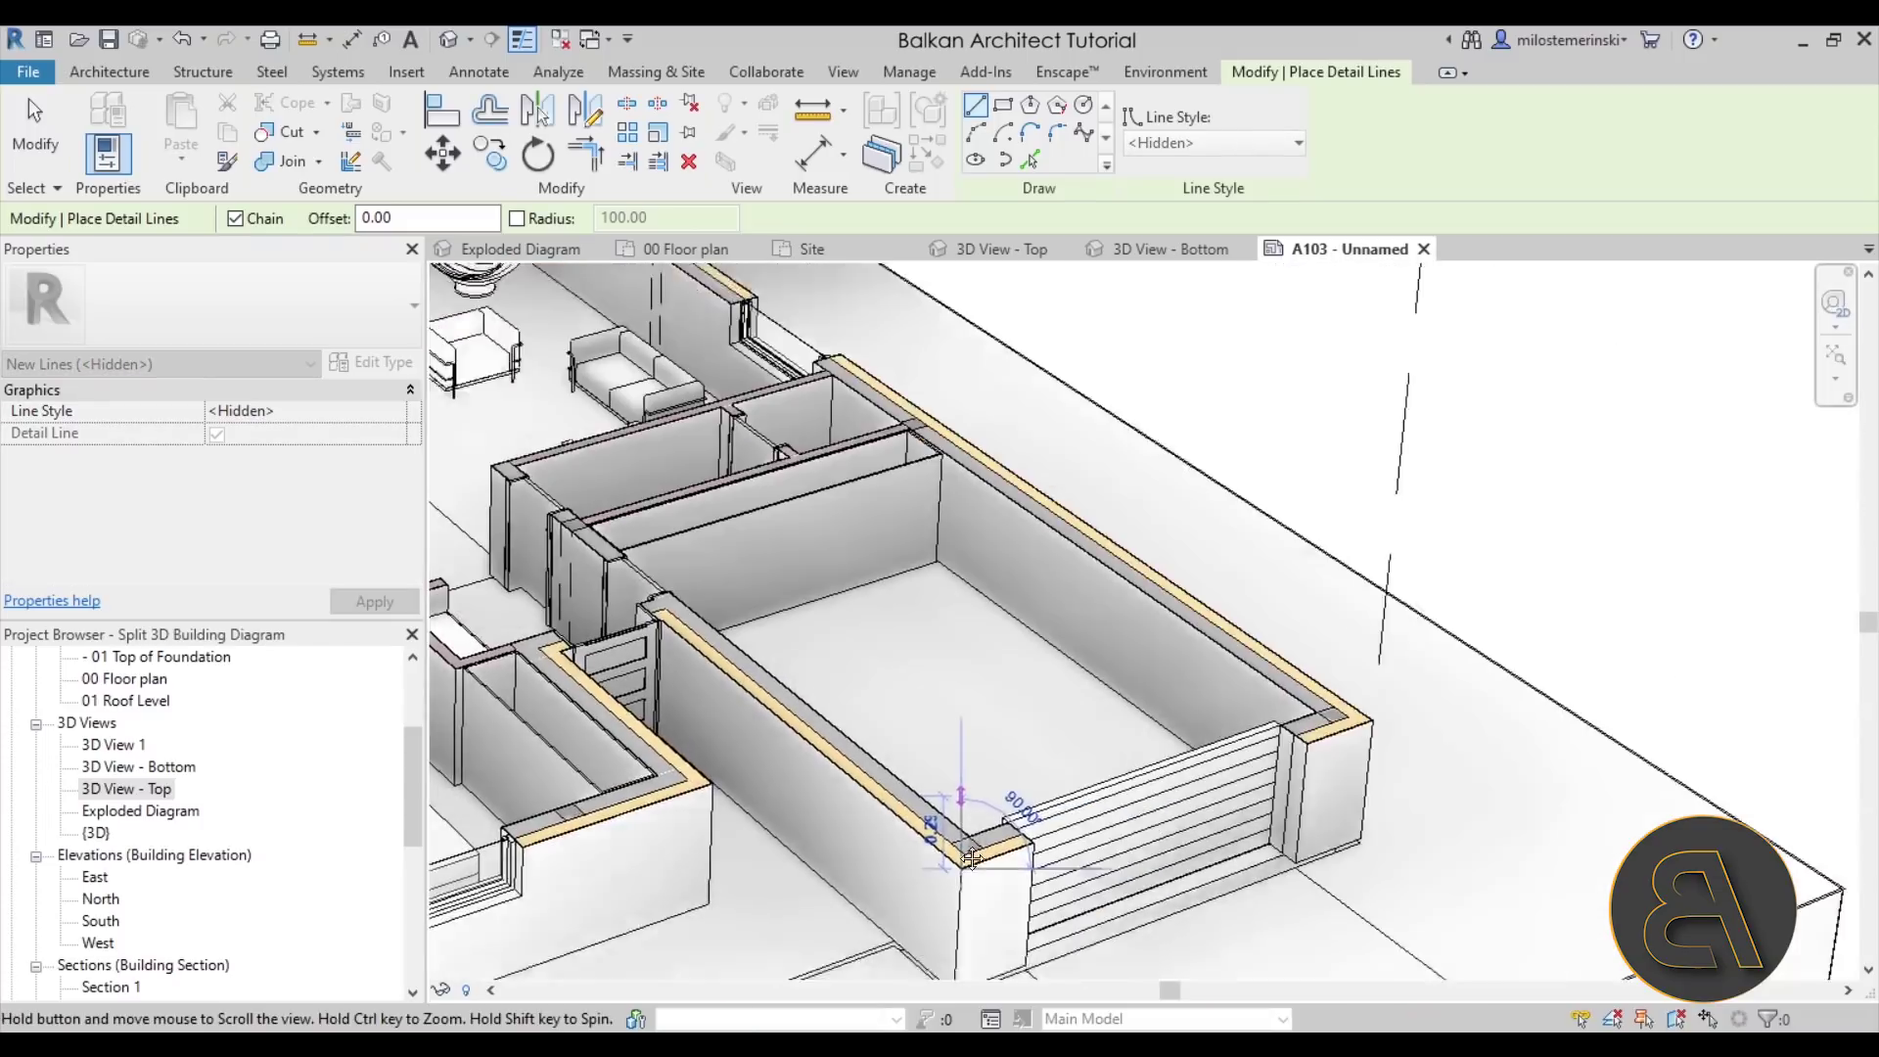
scroll(1012, 452, "up", 5)
scroll(1012, 452, "up", 5)
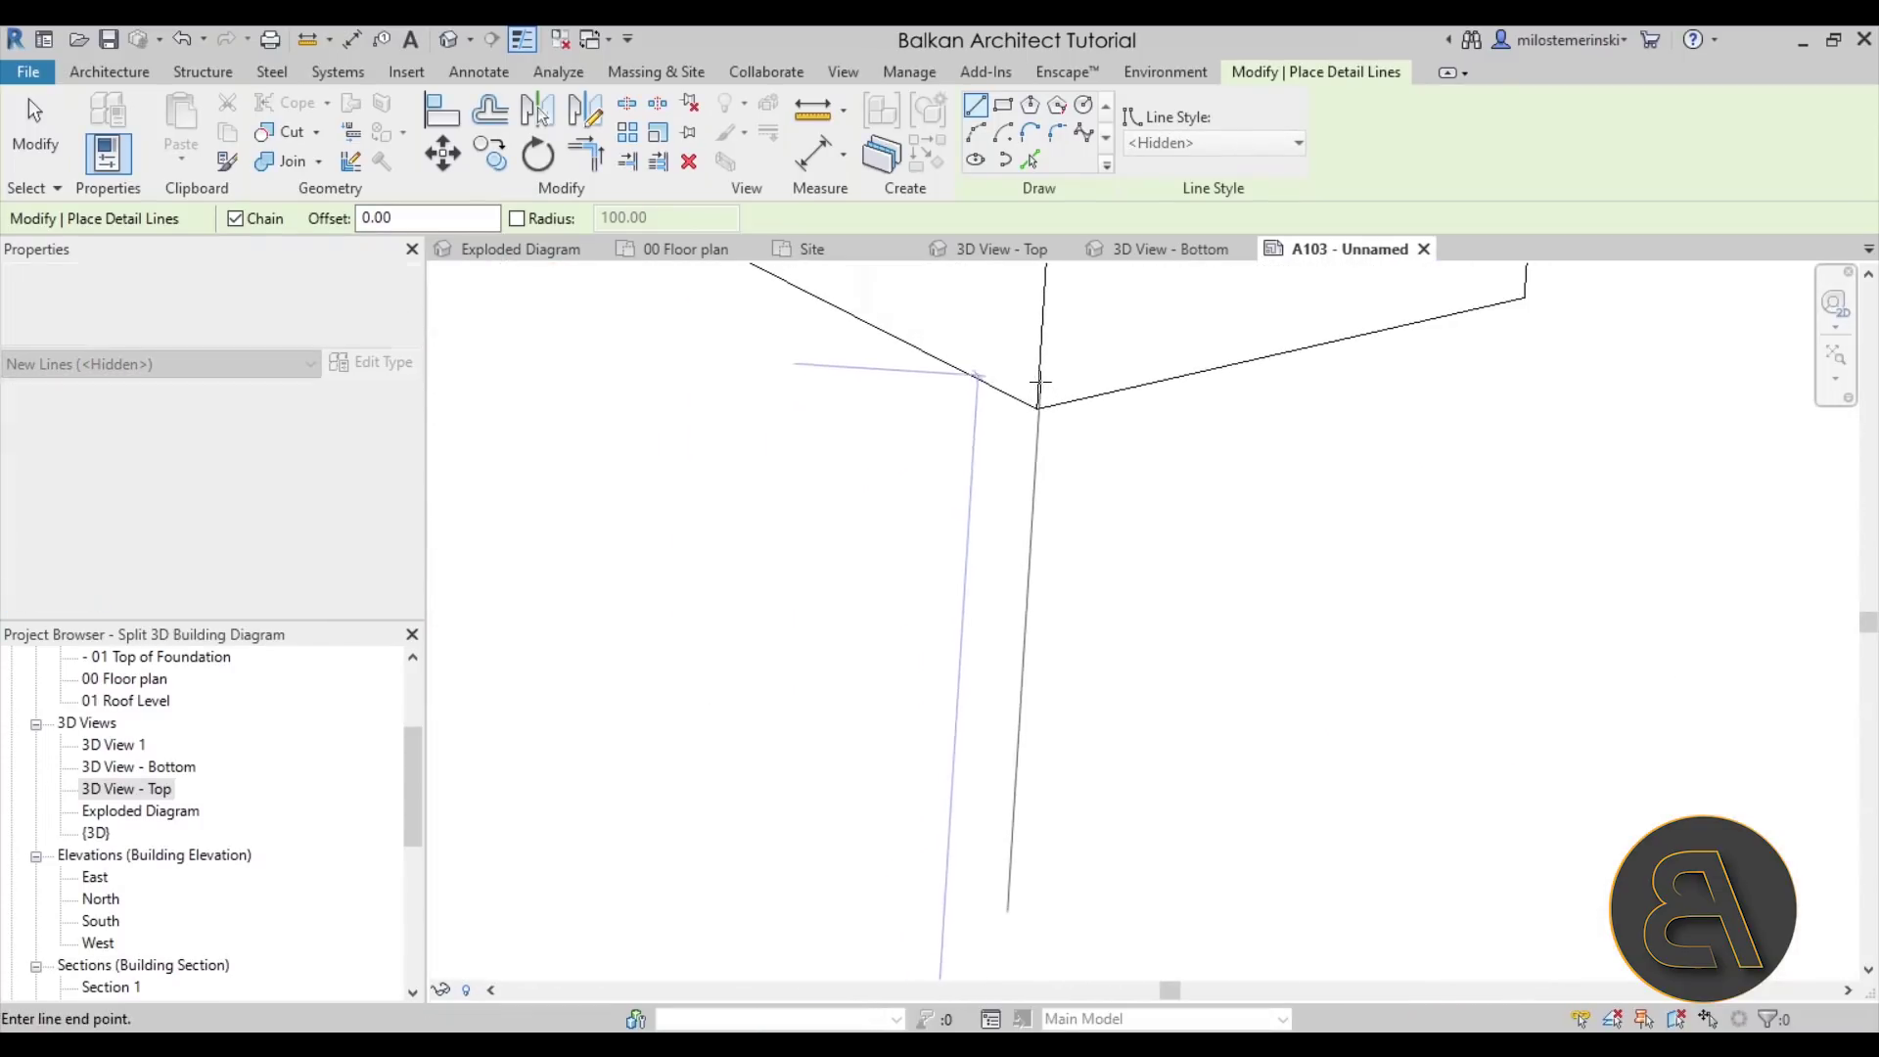
left_click(1035, 407)
scroll(1017, 460, "down", 8)
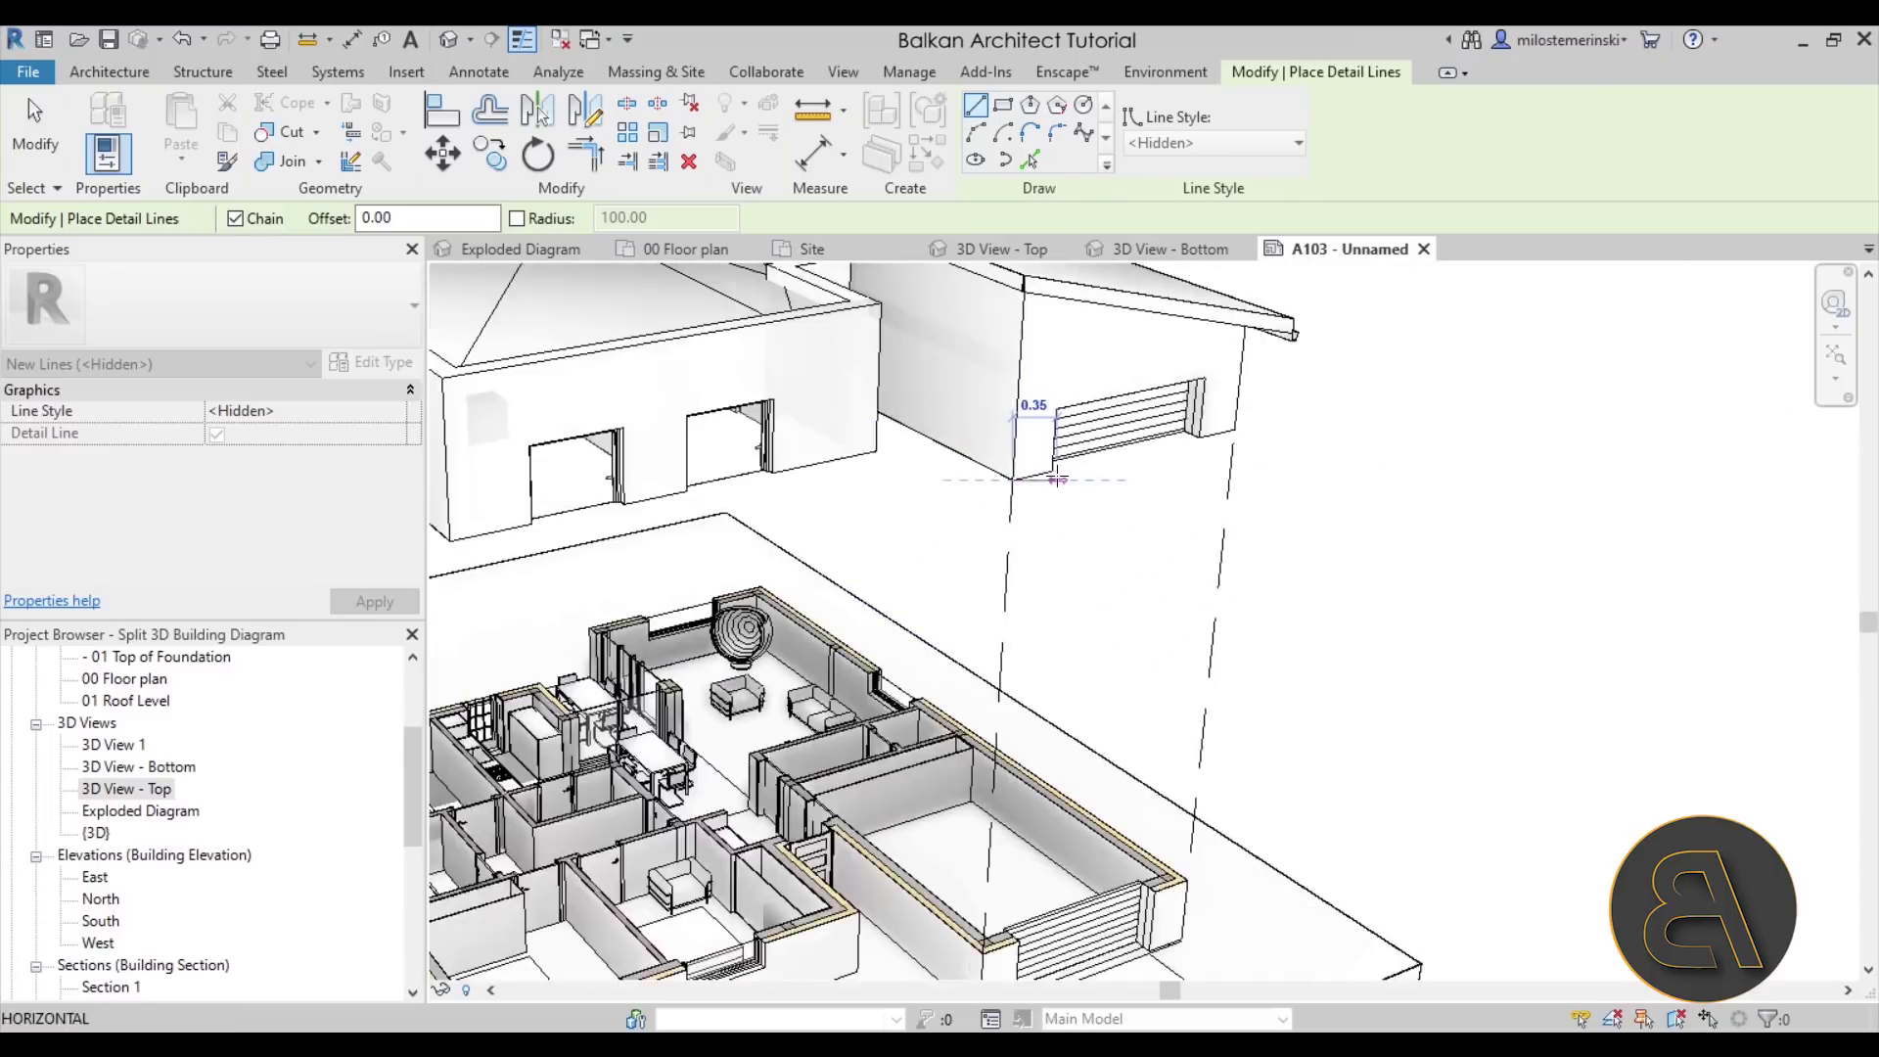
key("Escape")
key("Escape")
- Shorten the dashed line at the garage's inner front corner from both ends, leaving gaps to the corners above and below
left_click(1037, 523)
scroll(1036, 523, "up", 3)
key("r")
key("o")
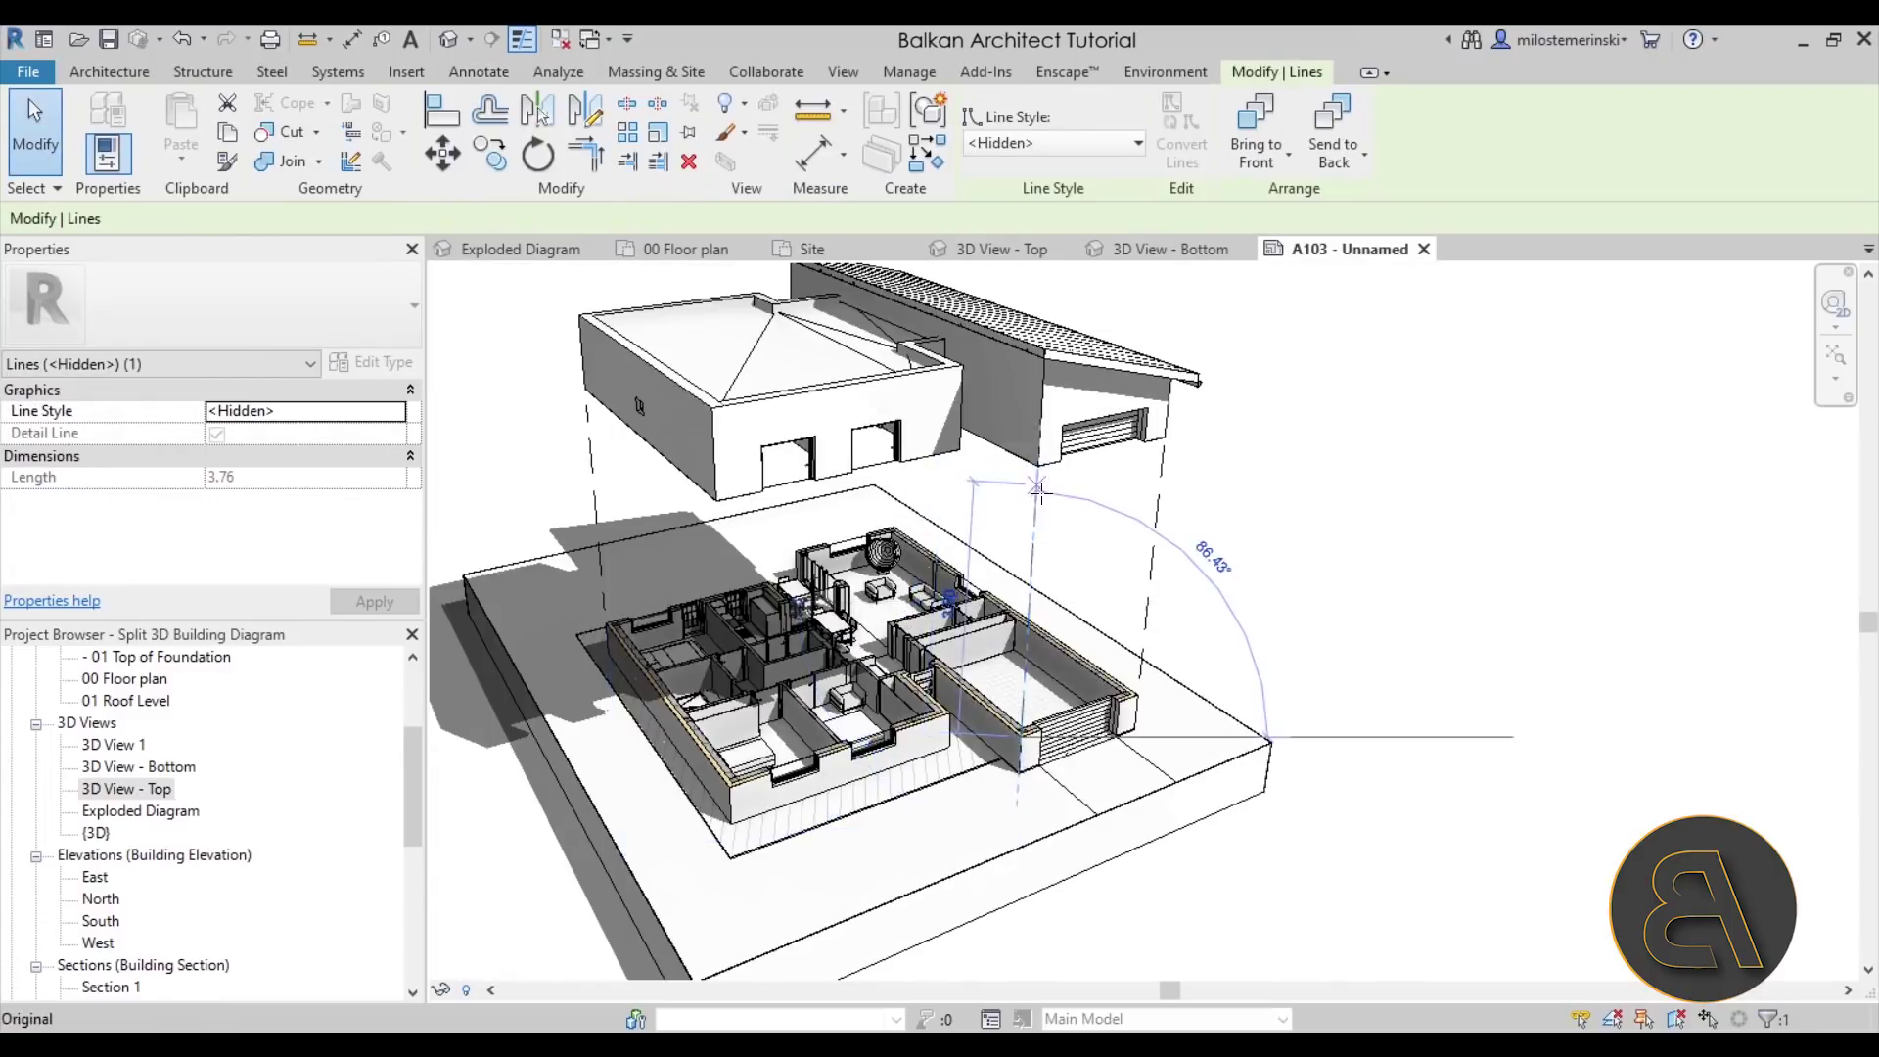
key("Escape")
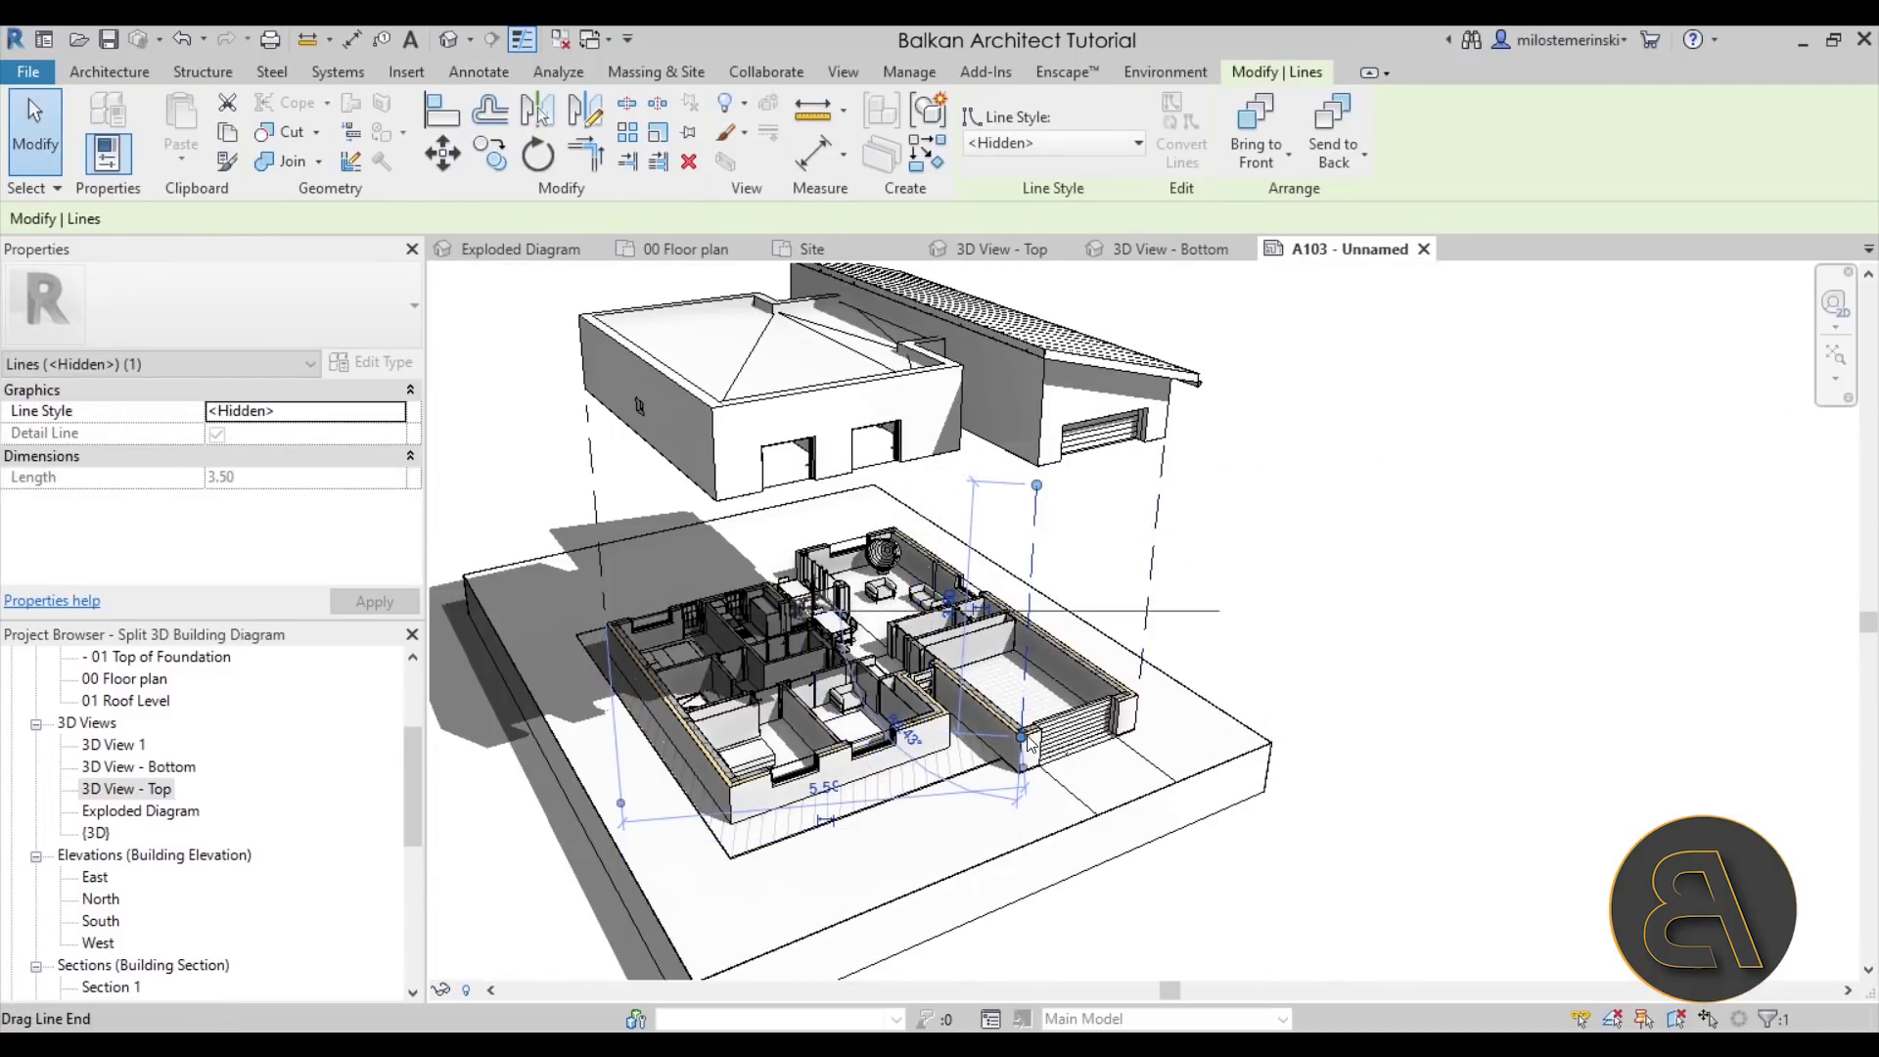
key("r")
key("o")
left_click(1284, 484)
key("Escape")
key("Escape")
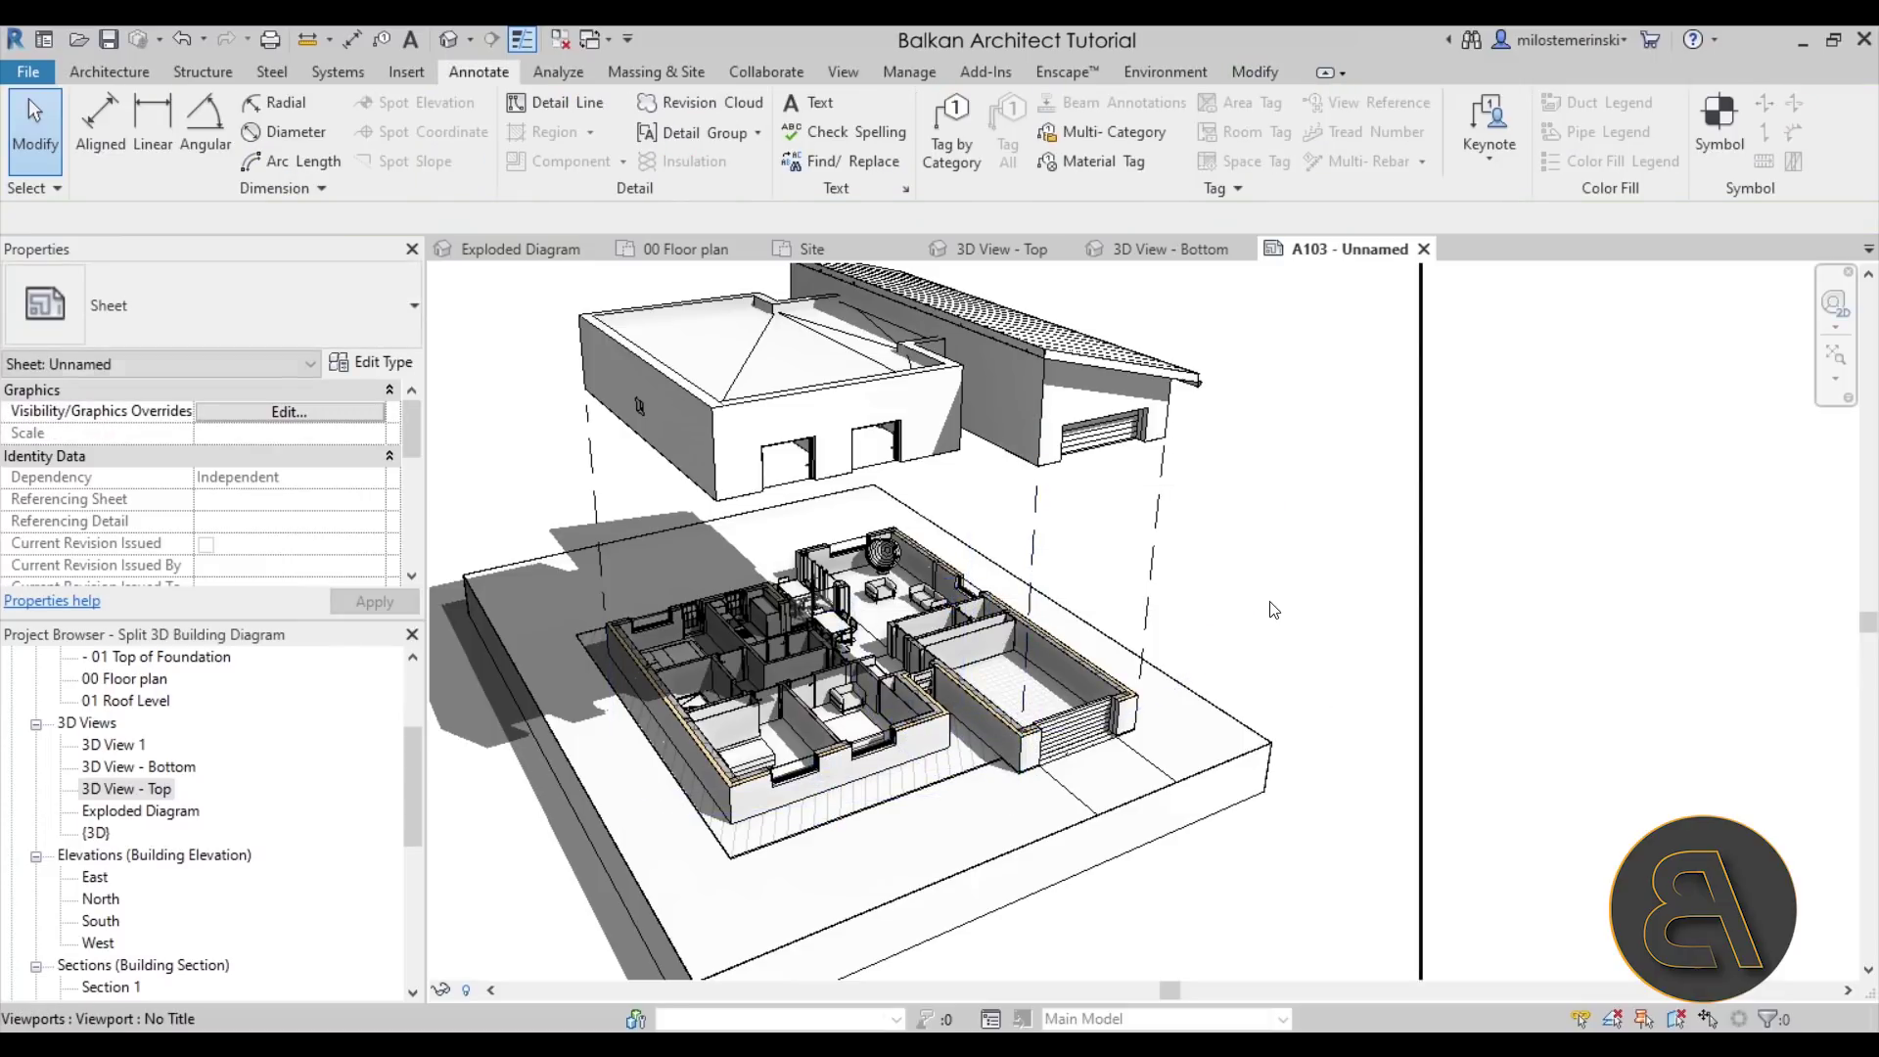
- Draw a <Hidden> detail line from the main house's front outer wall corner up to the matching lower corner of the raised part
middle_click_drag(1221, 609, 1249, 601)
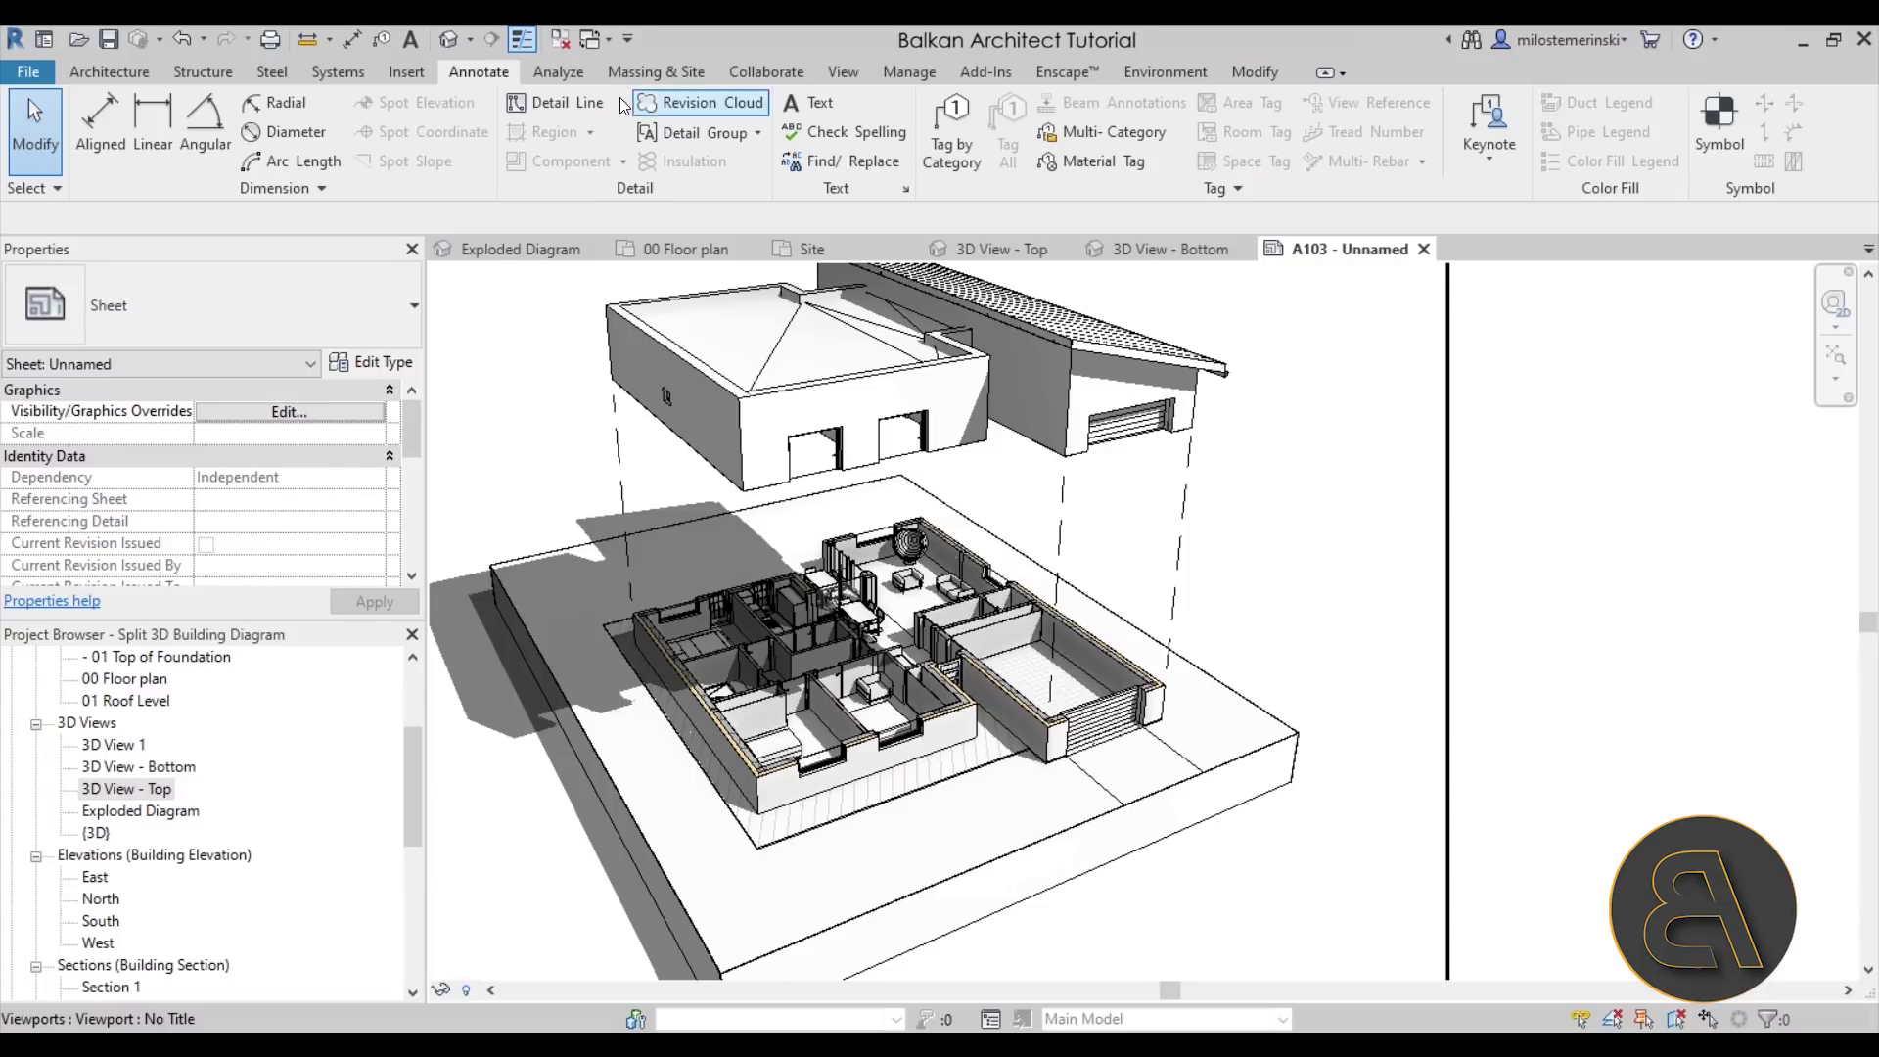
left_click(567, 102)
scroll(719, 664, "up", 6)
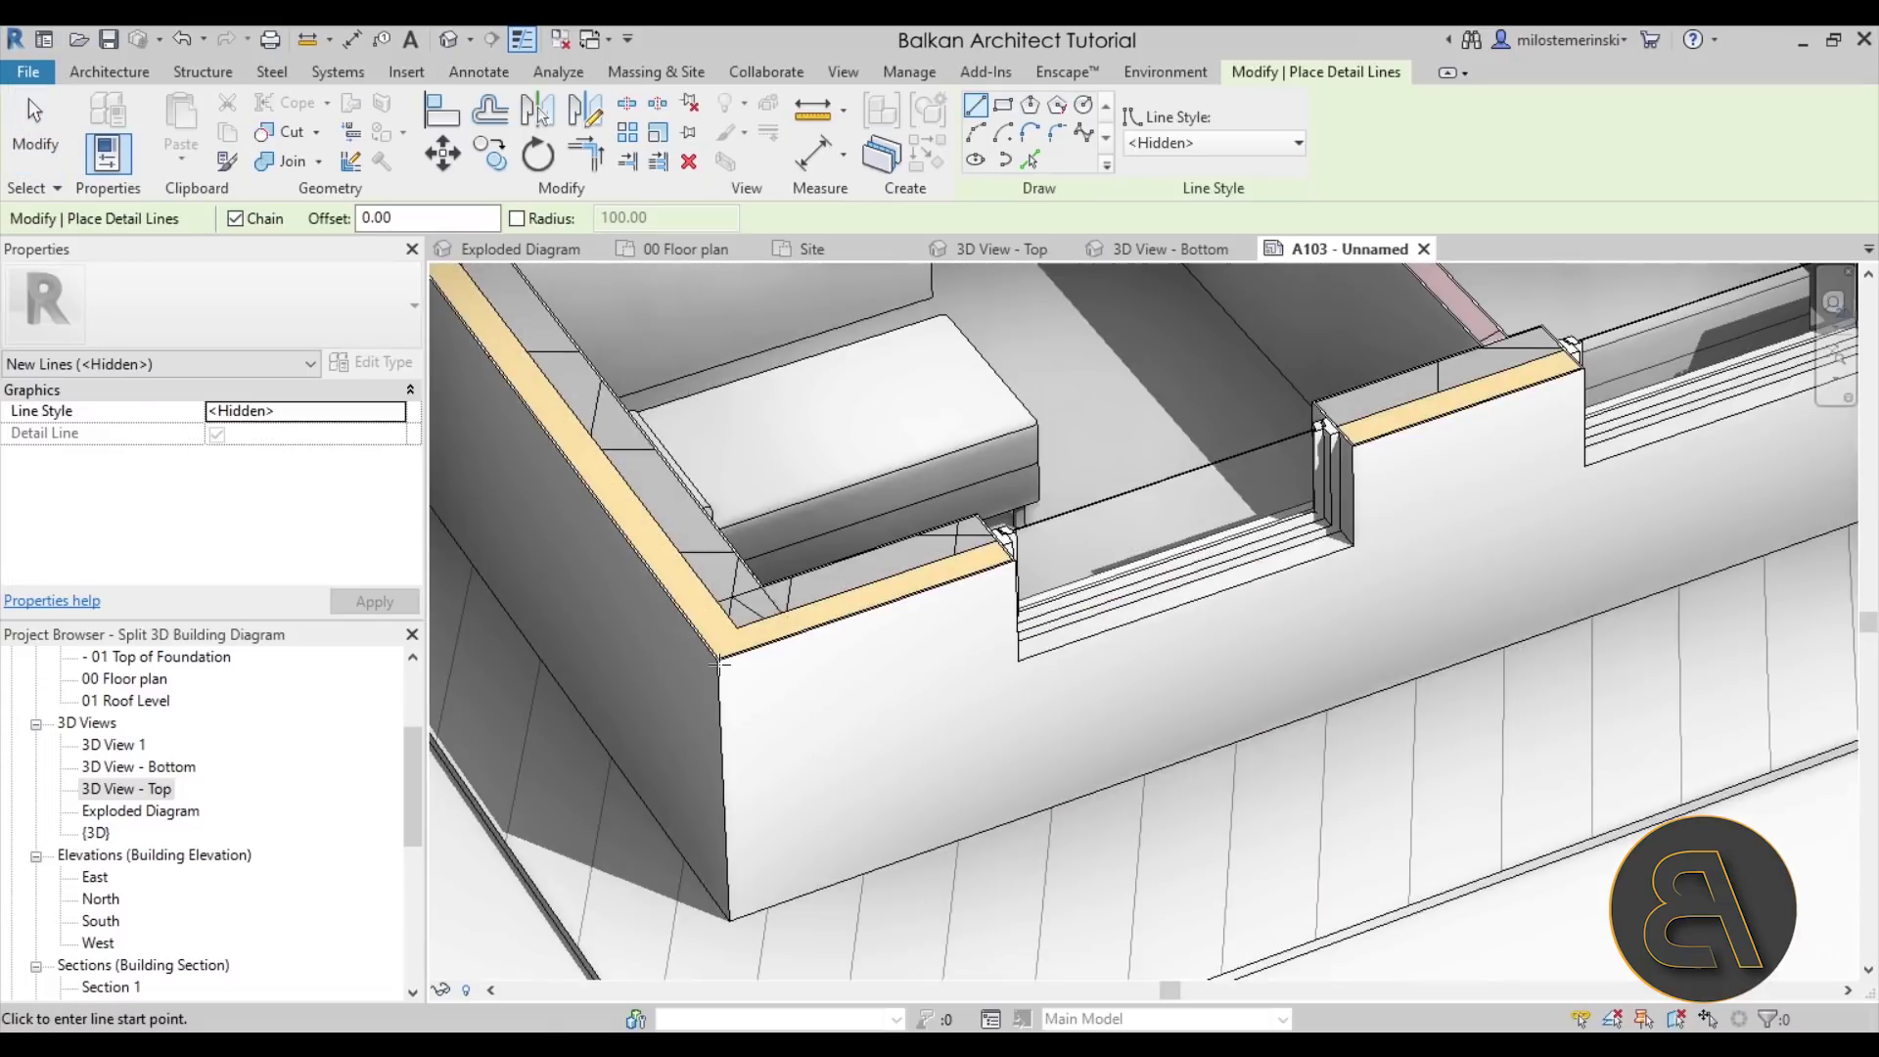
left_click(719, 664)
scroll(747, 486, "down", 8)
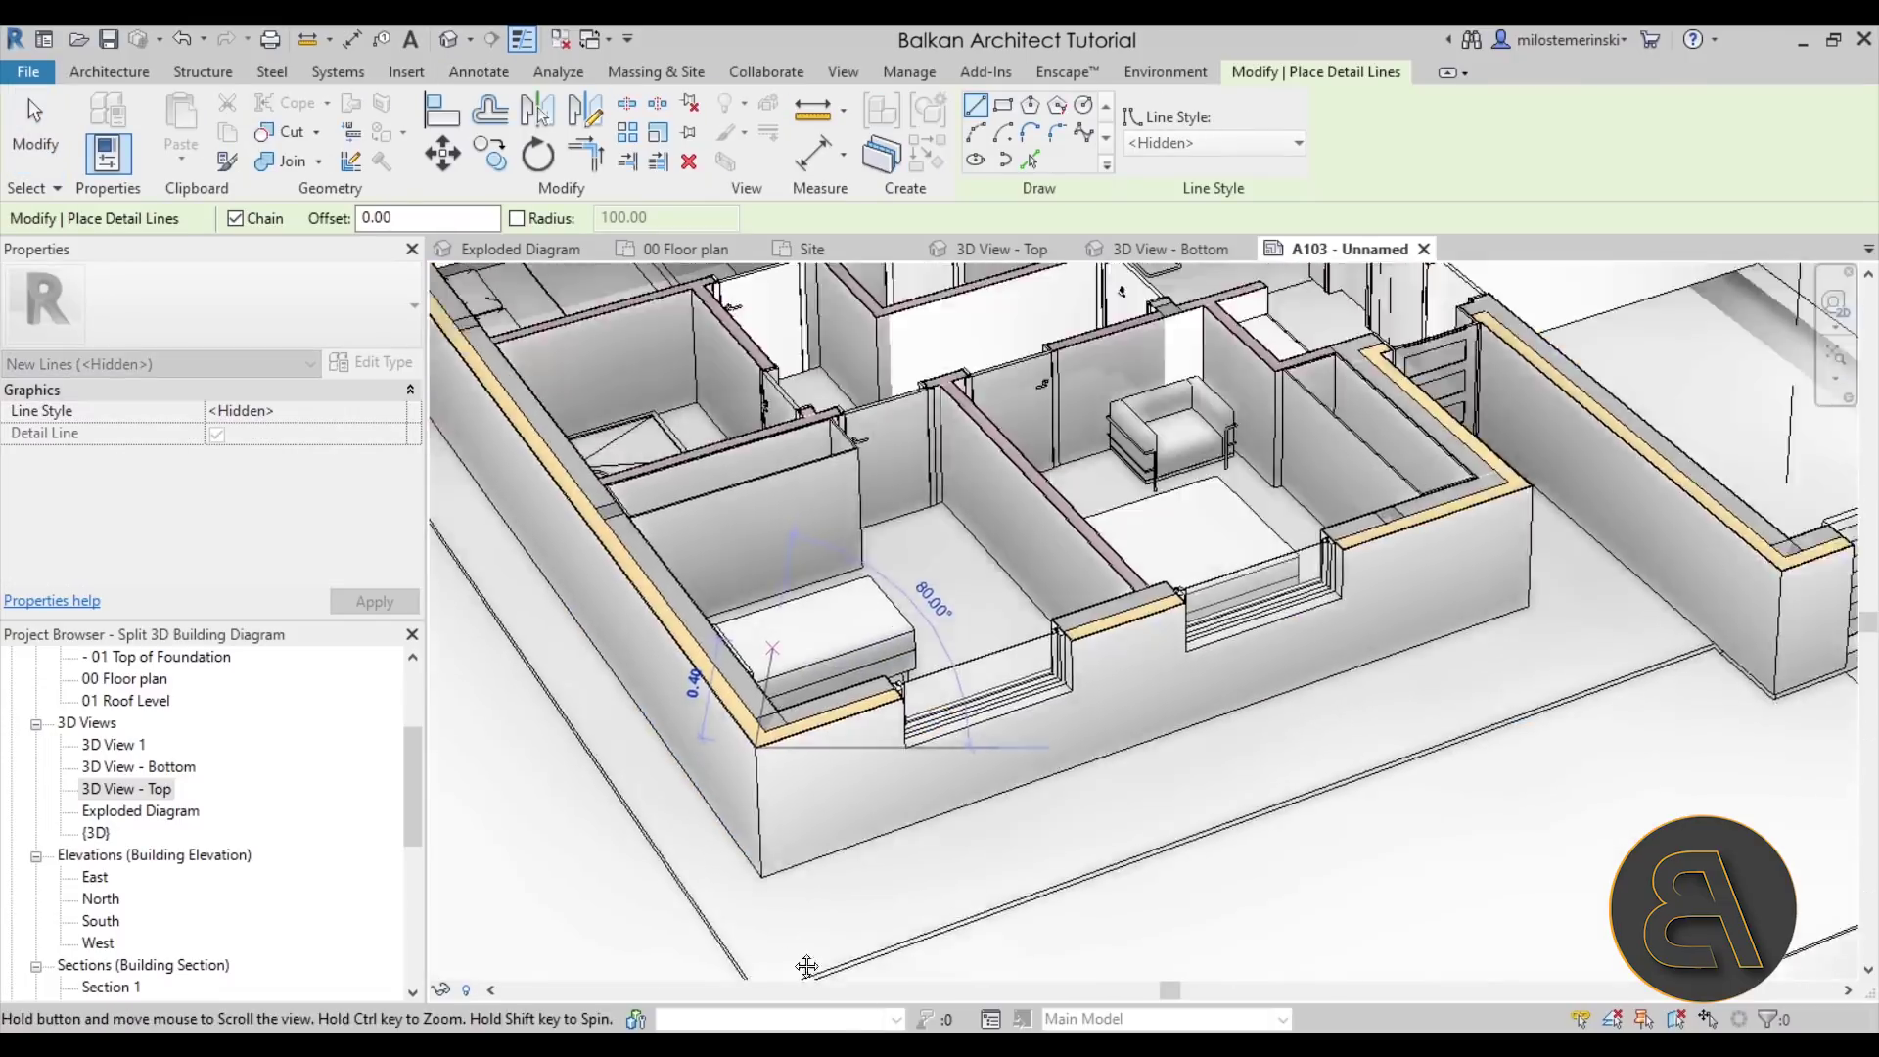
scroll(746, 264, "up", 8)
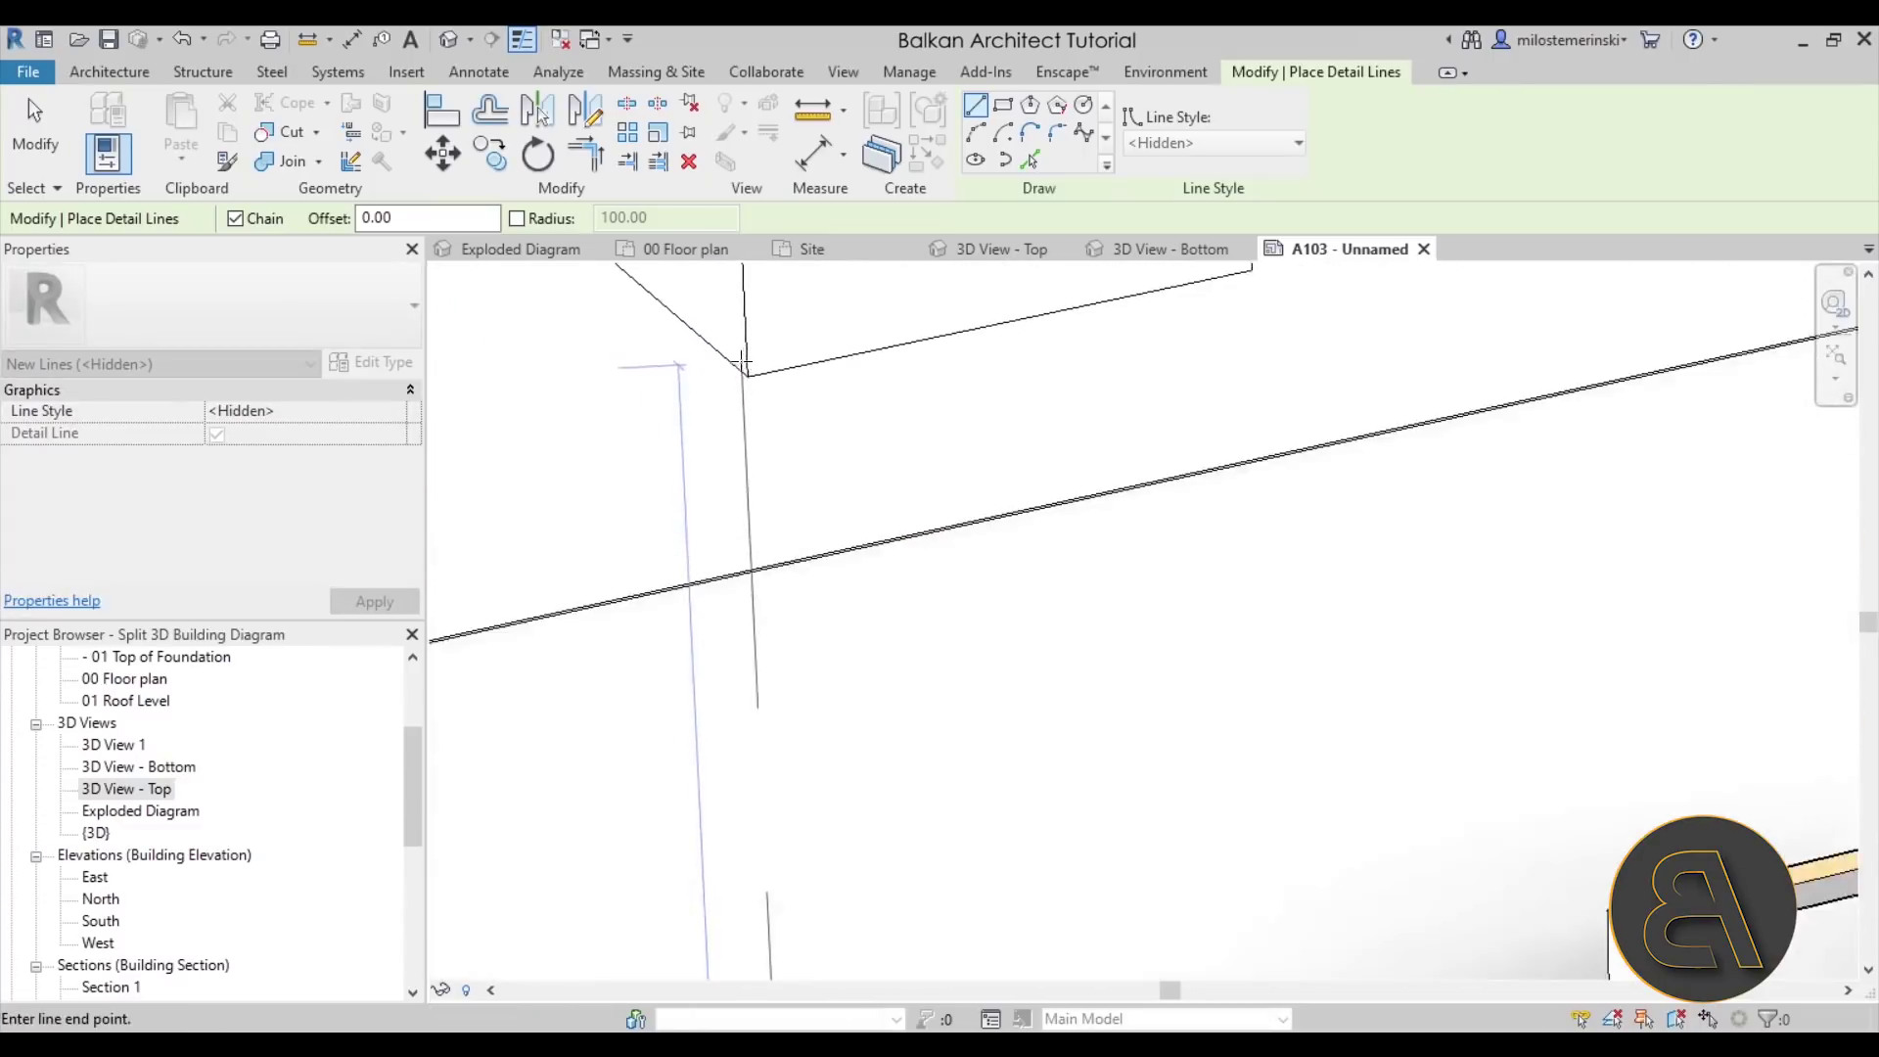
left_click(747, 375)
scroll(747, 375, "down", 8)
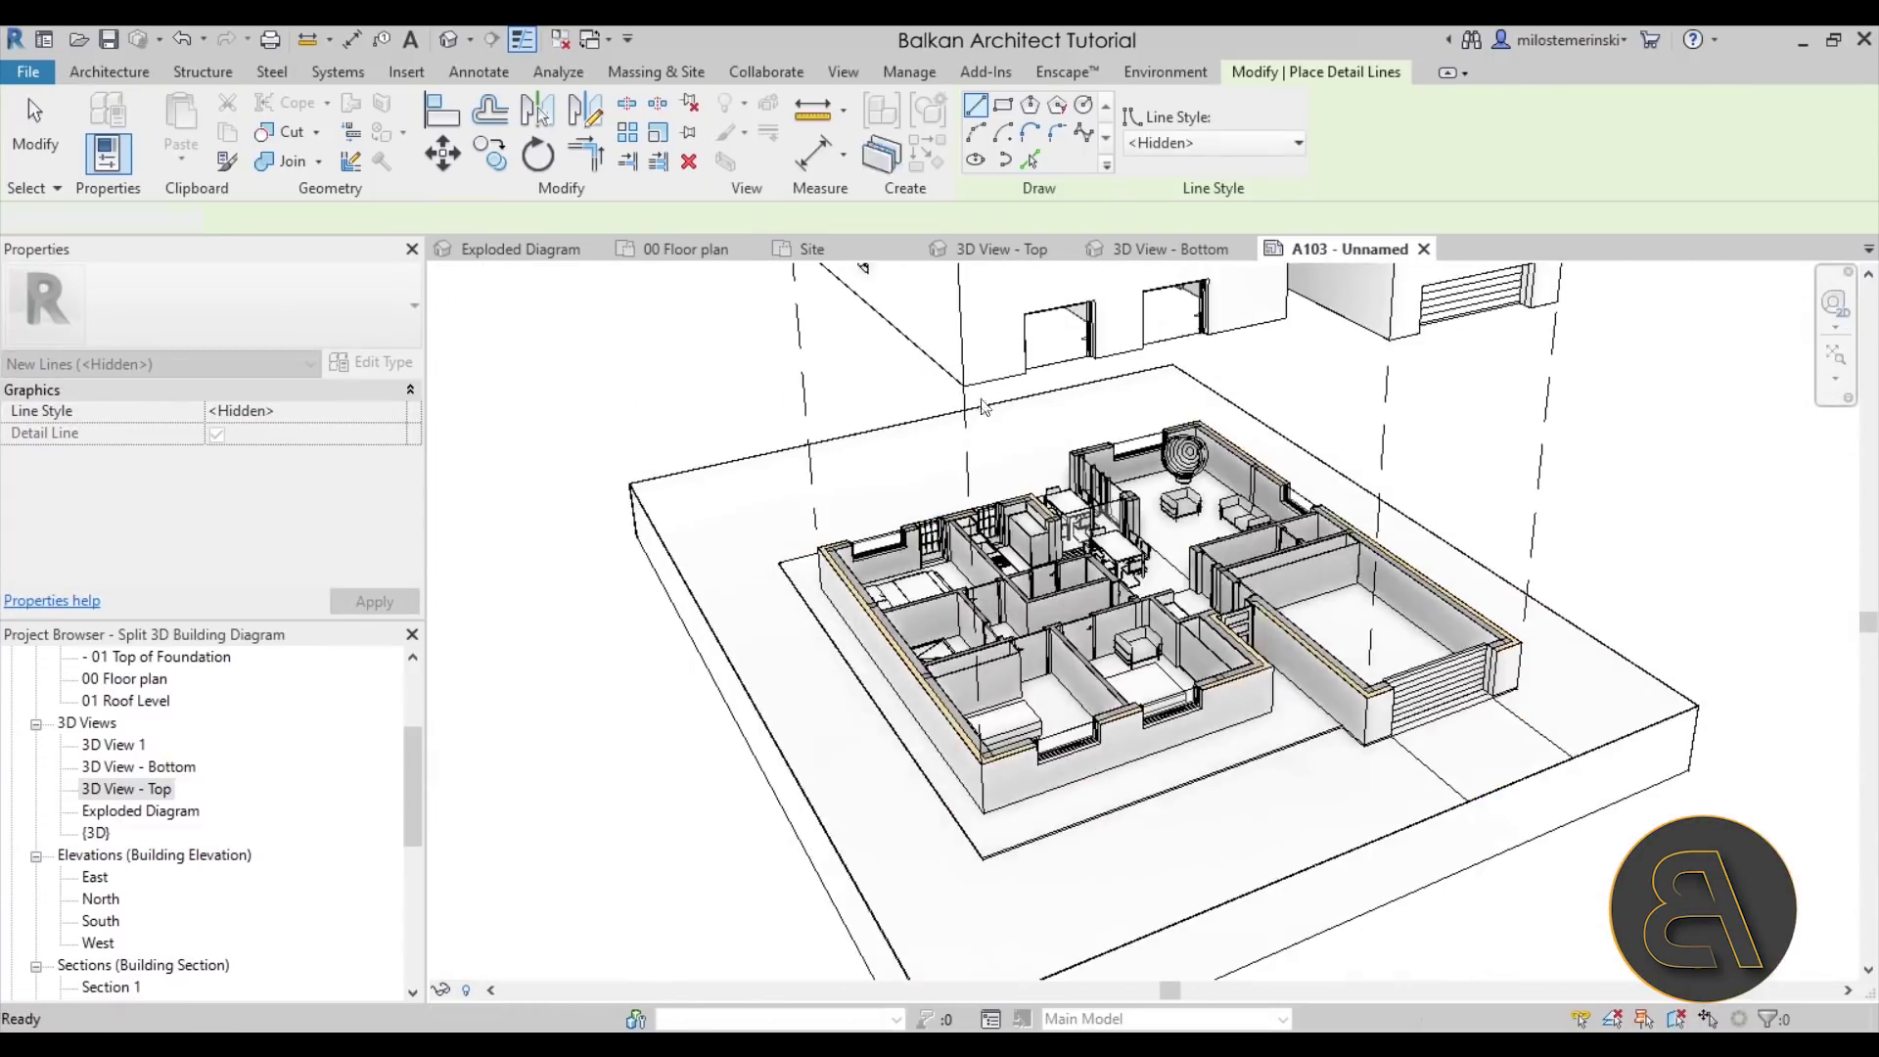
key("Escape")
key("Escape")
- Shorten the dashed line at the house's front corner to about 3.5, pulling both ends in from the wall corners
left_click(964, 401)
key("c")
key("s")
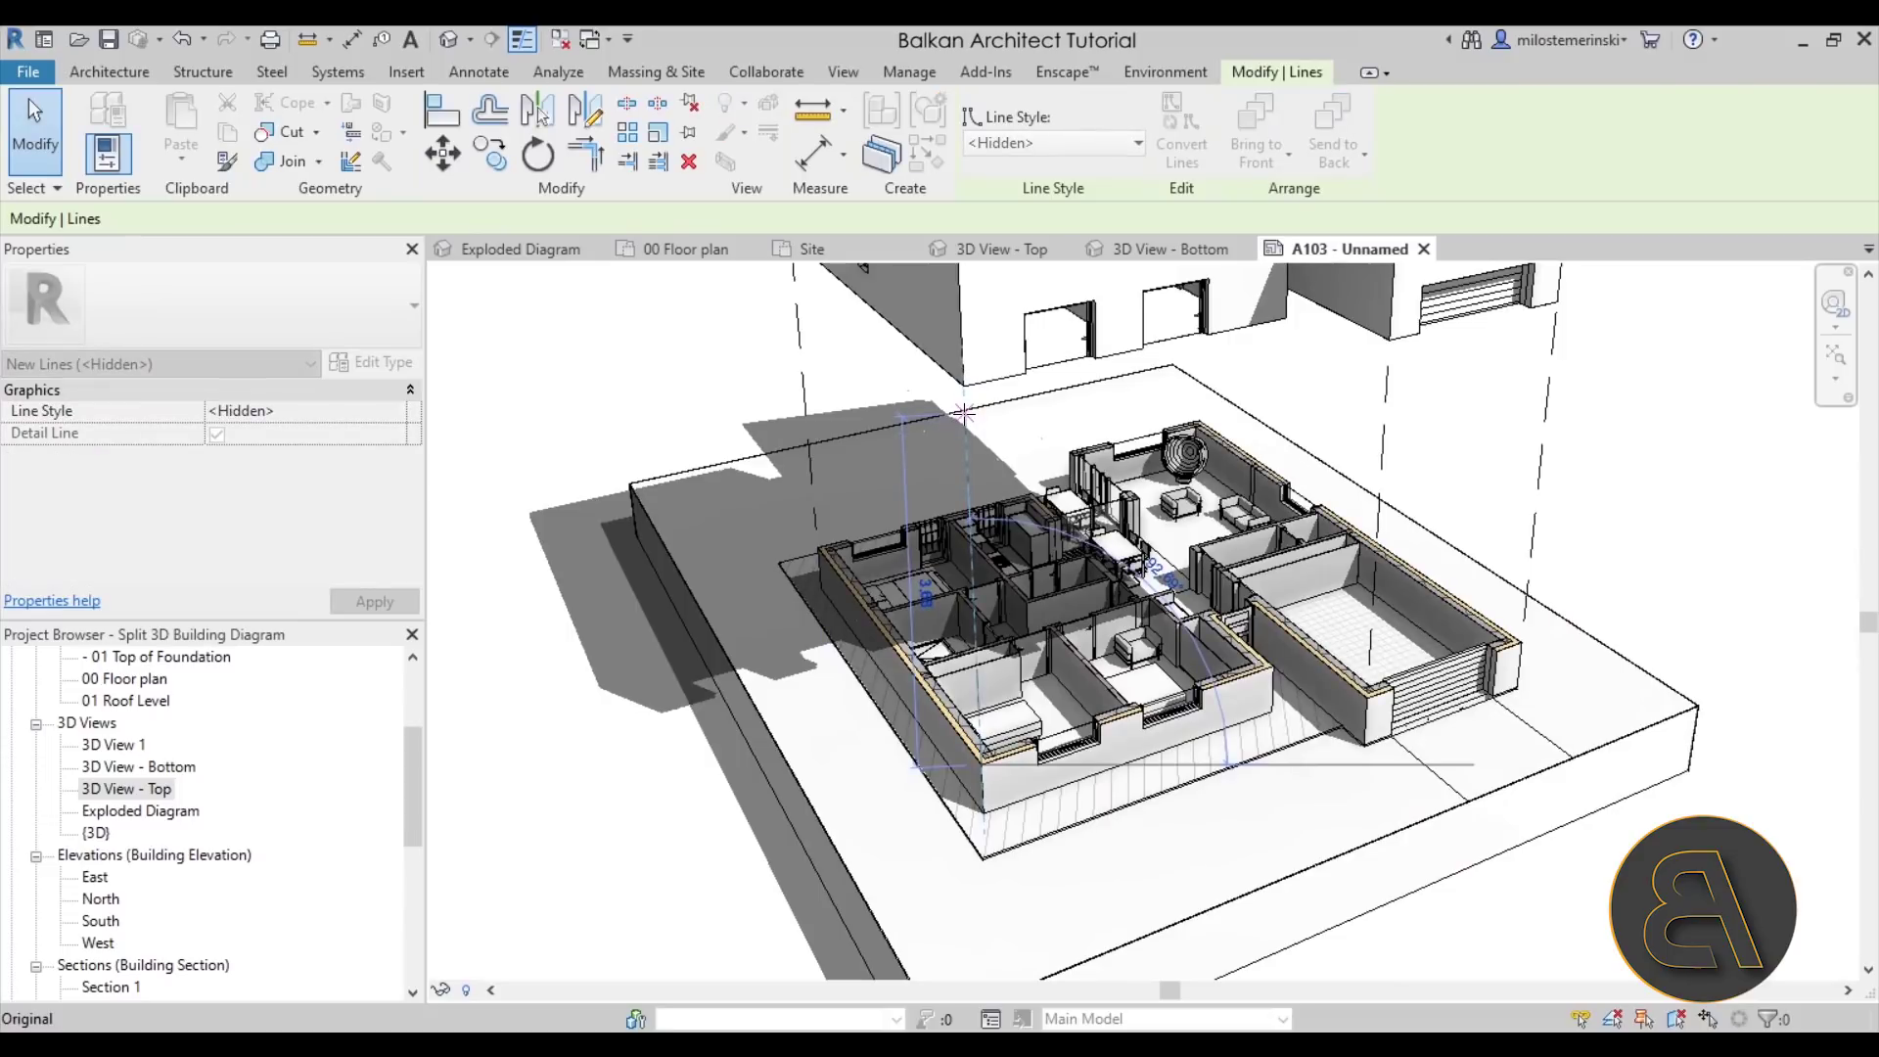
left_click(964, 413)
left_click(980, 745)
key("Escape")
key("Escape")
left_click(976, 707)
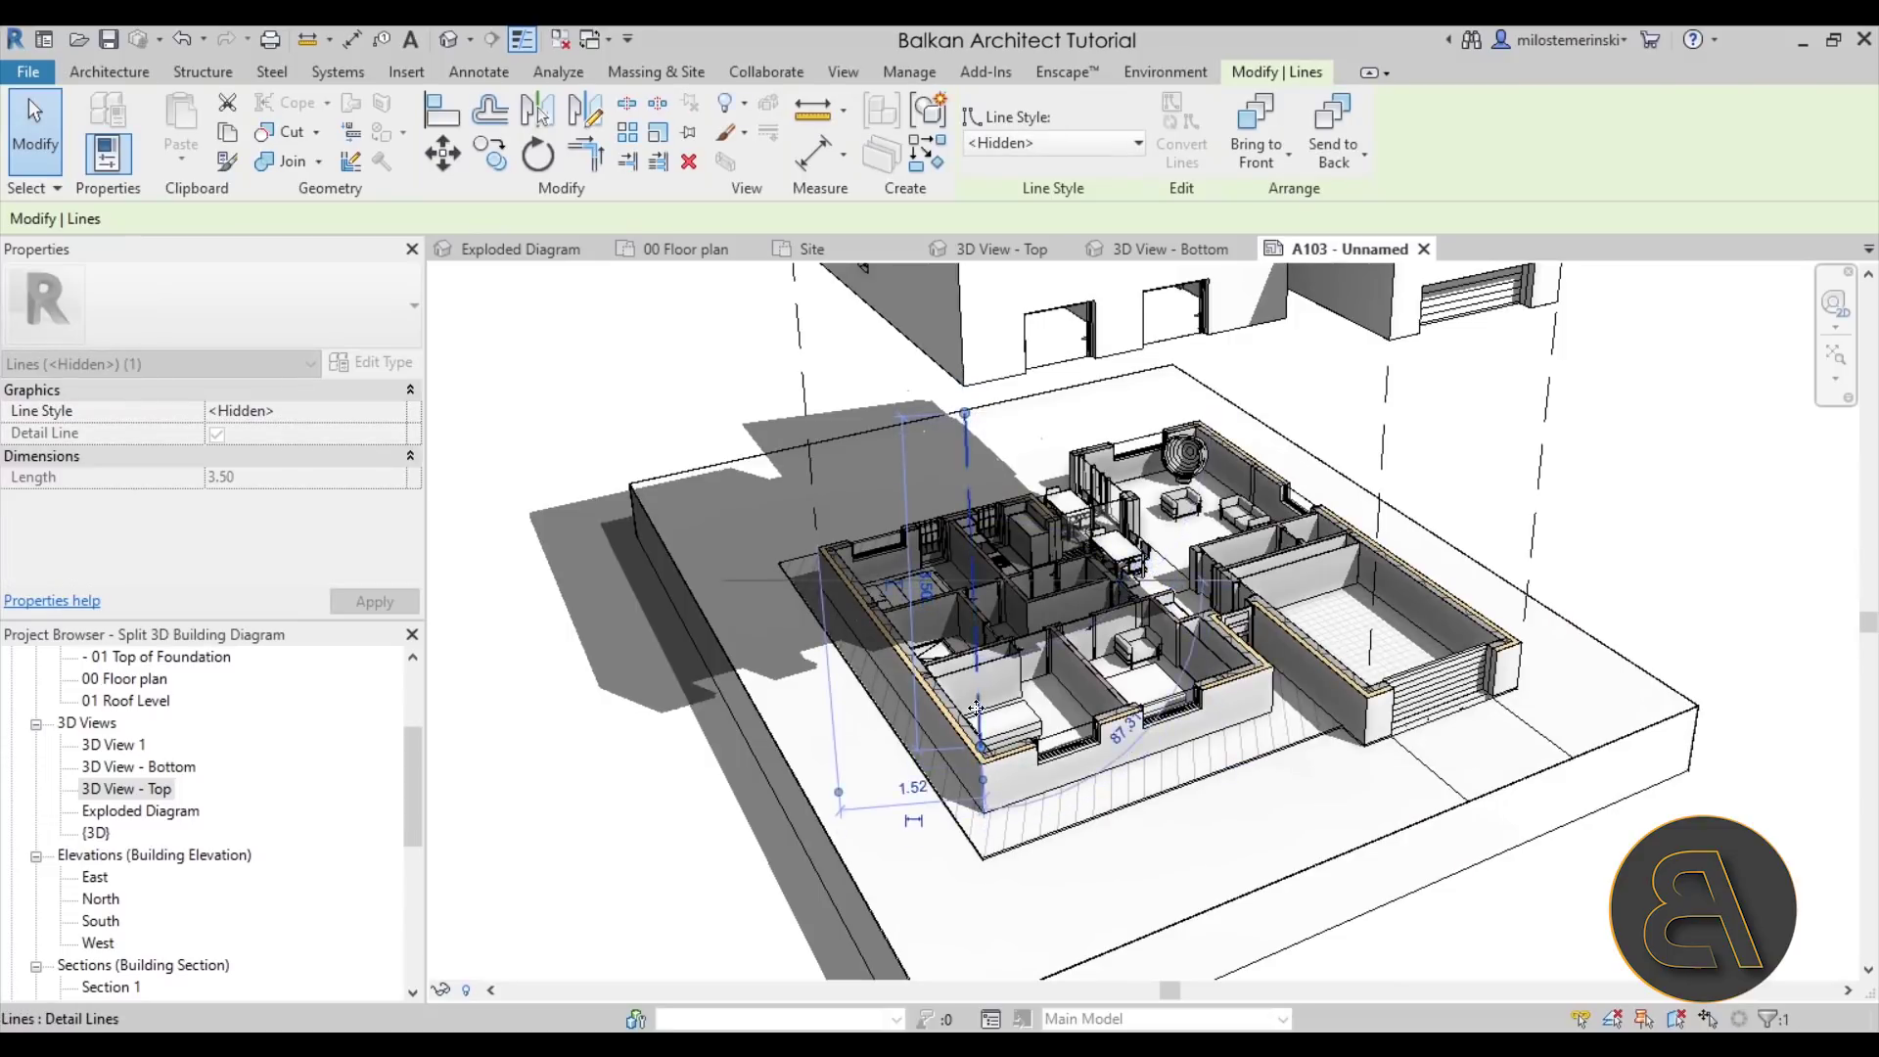
double_click(1238, 632)
scroll(1237, 631, "up", 3)
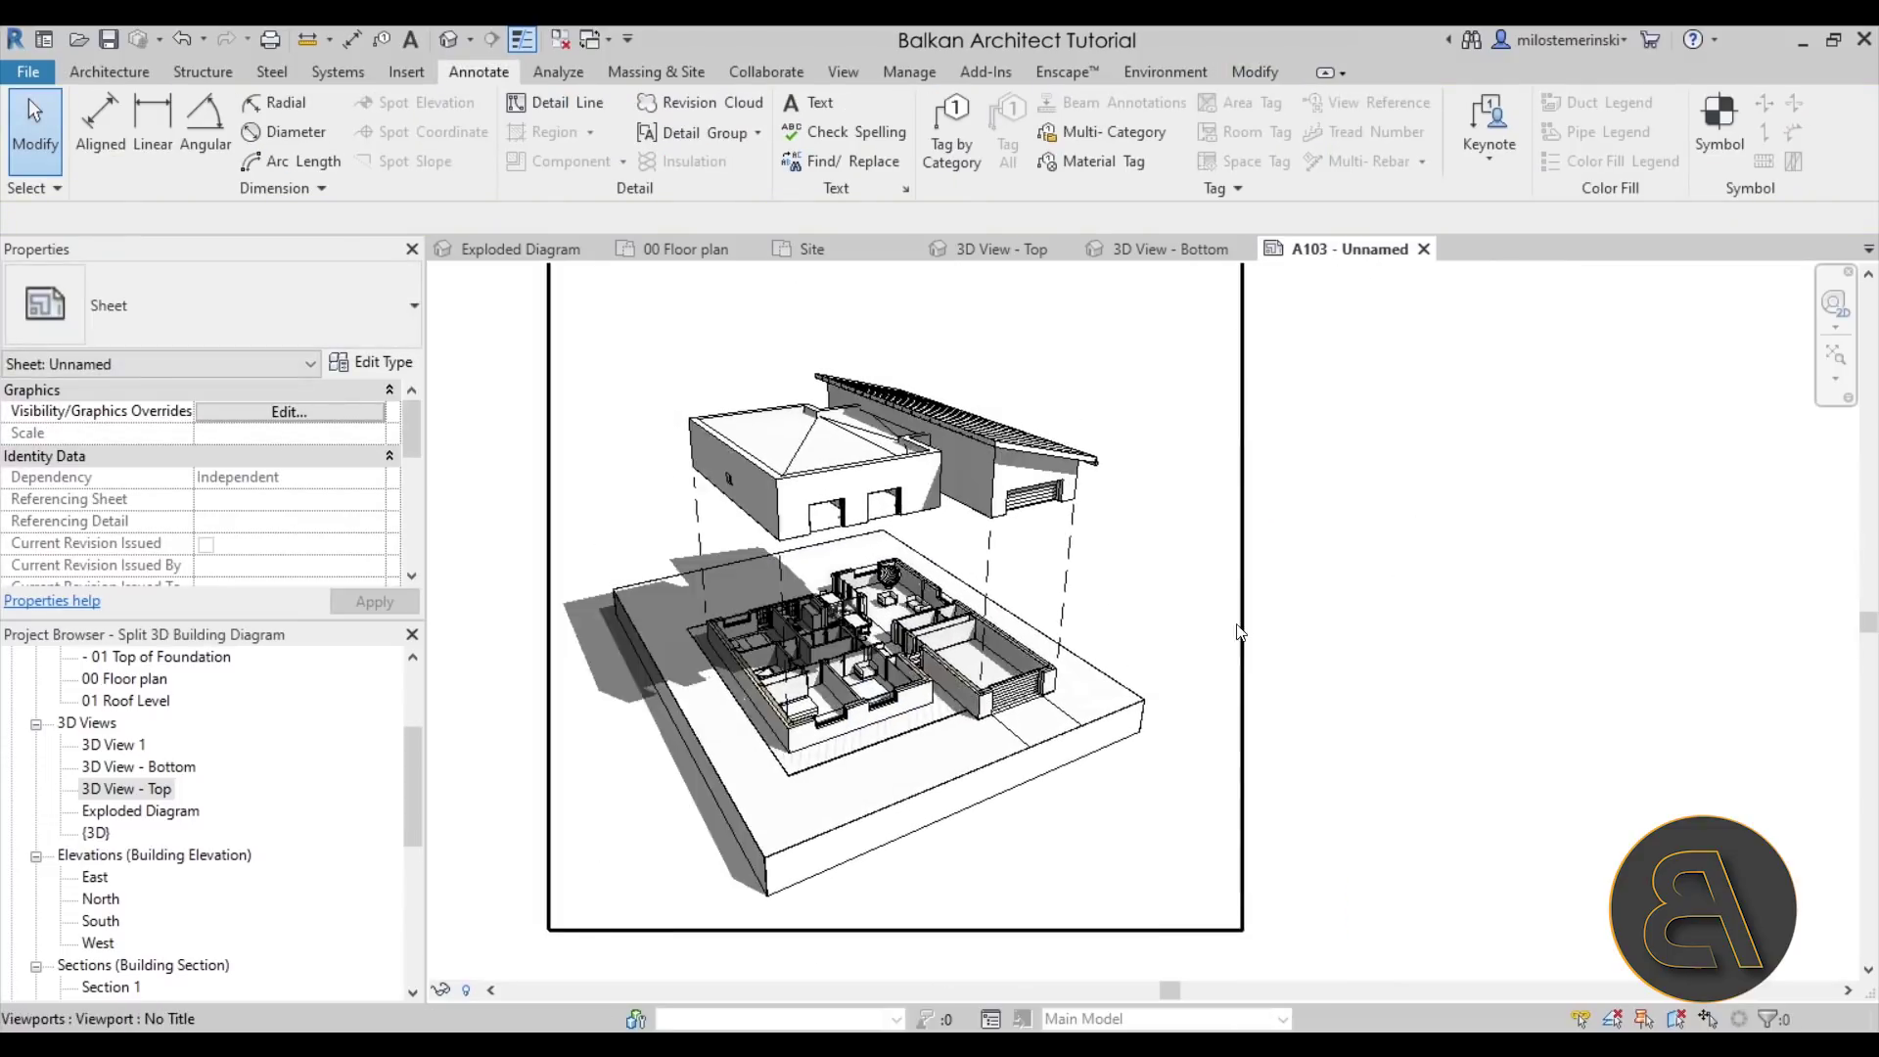
- Examine the split building diagram on sheet A103, both as a whole and close up around the dashed connecting lines
middle_click_drag(1322, 618, 1342, 629)
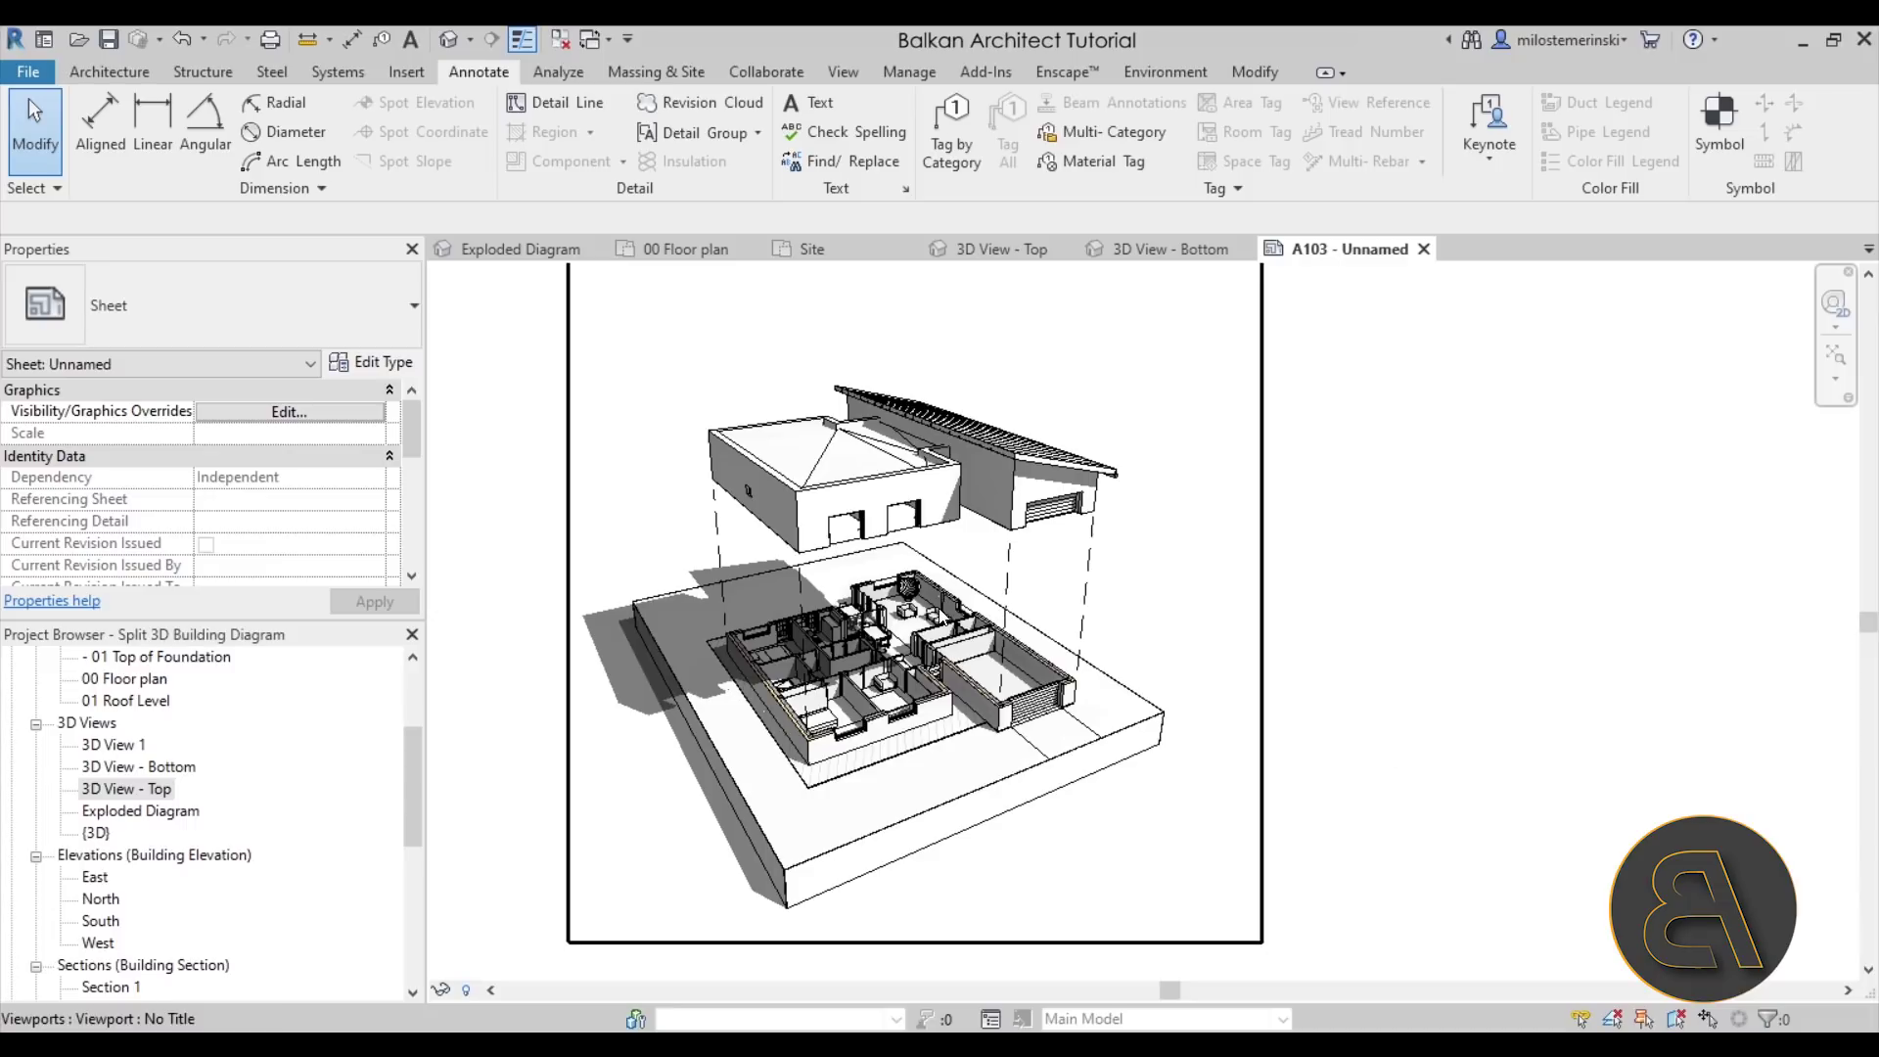
scroll(1356, 705, "down", 2)
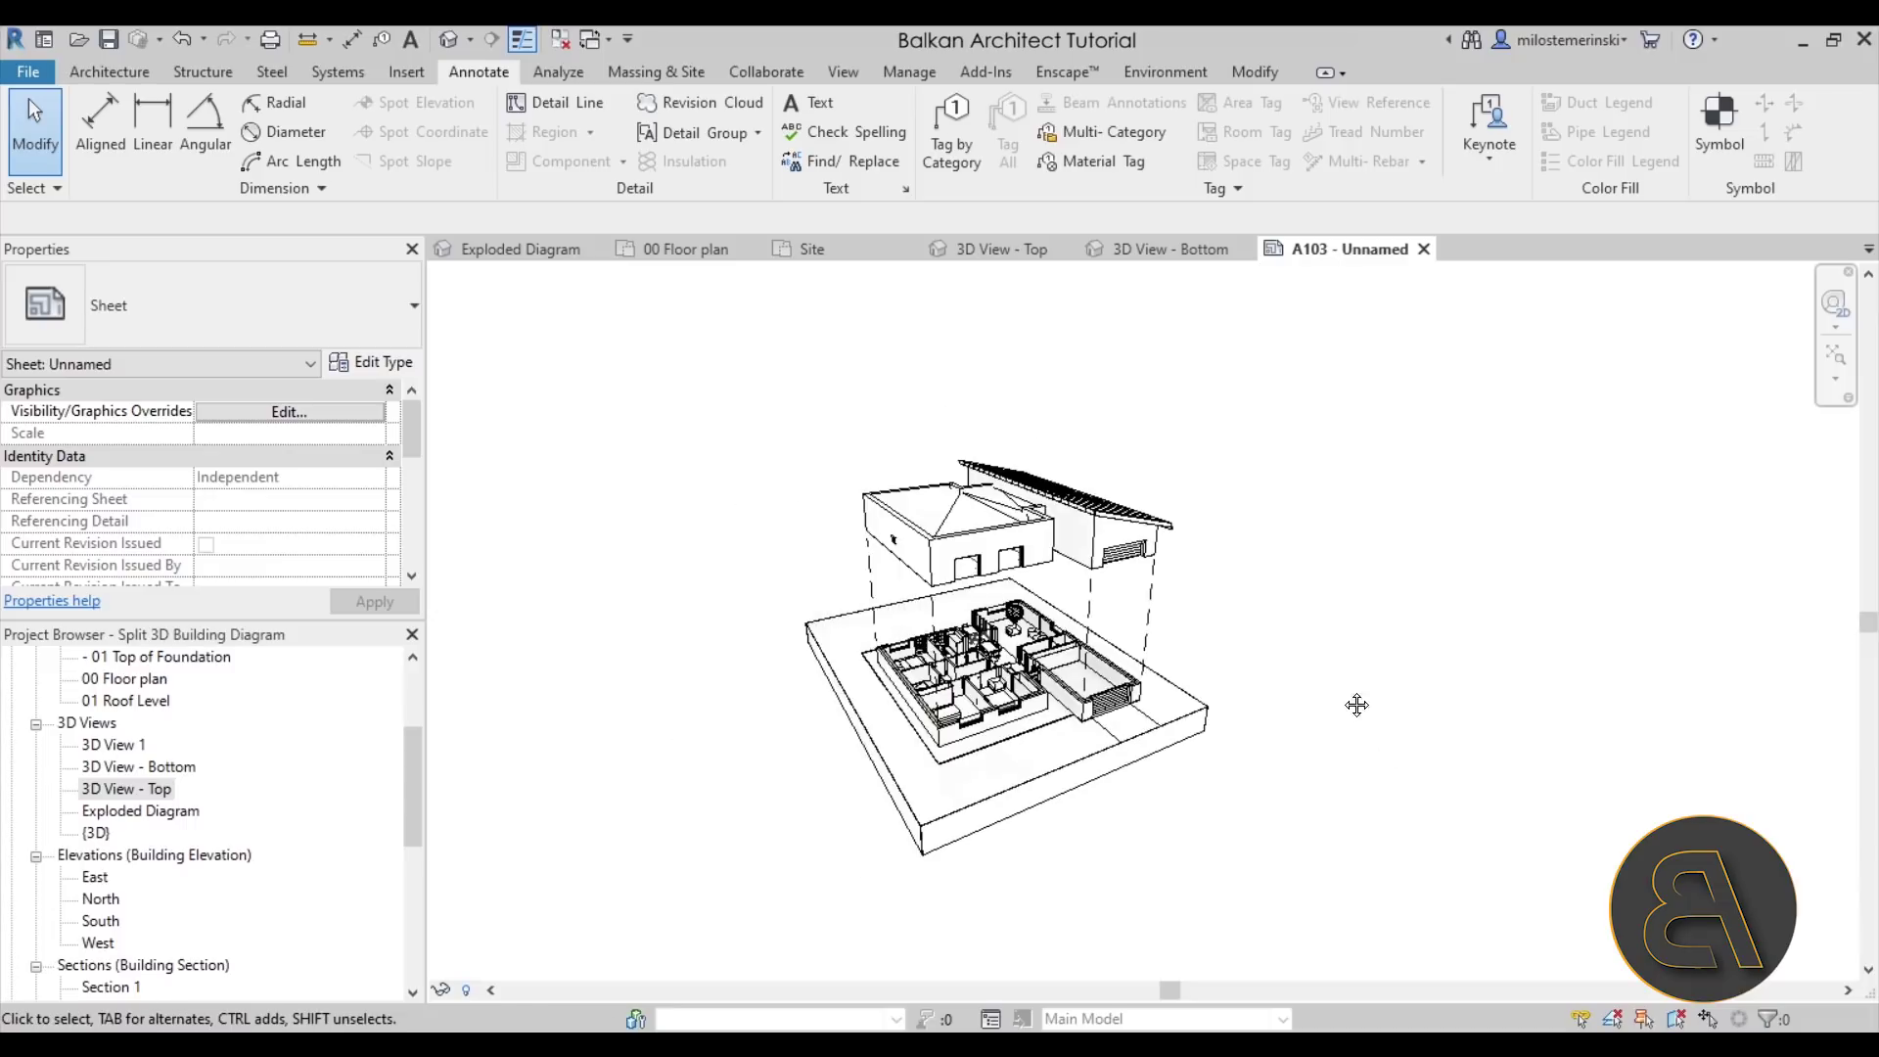
scroll(1312, 734, "down", 2)
scroll(1002, 662, "up", 3)
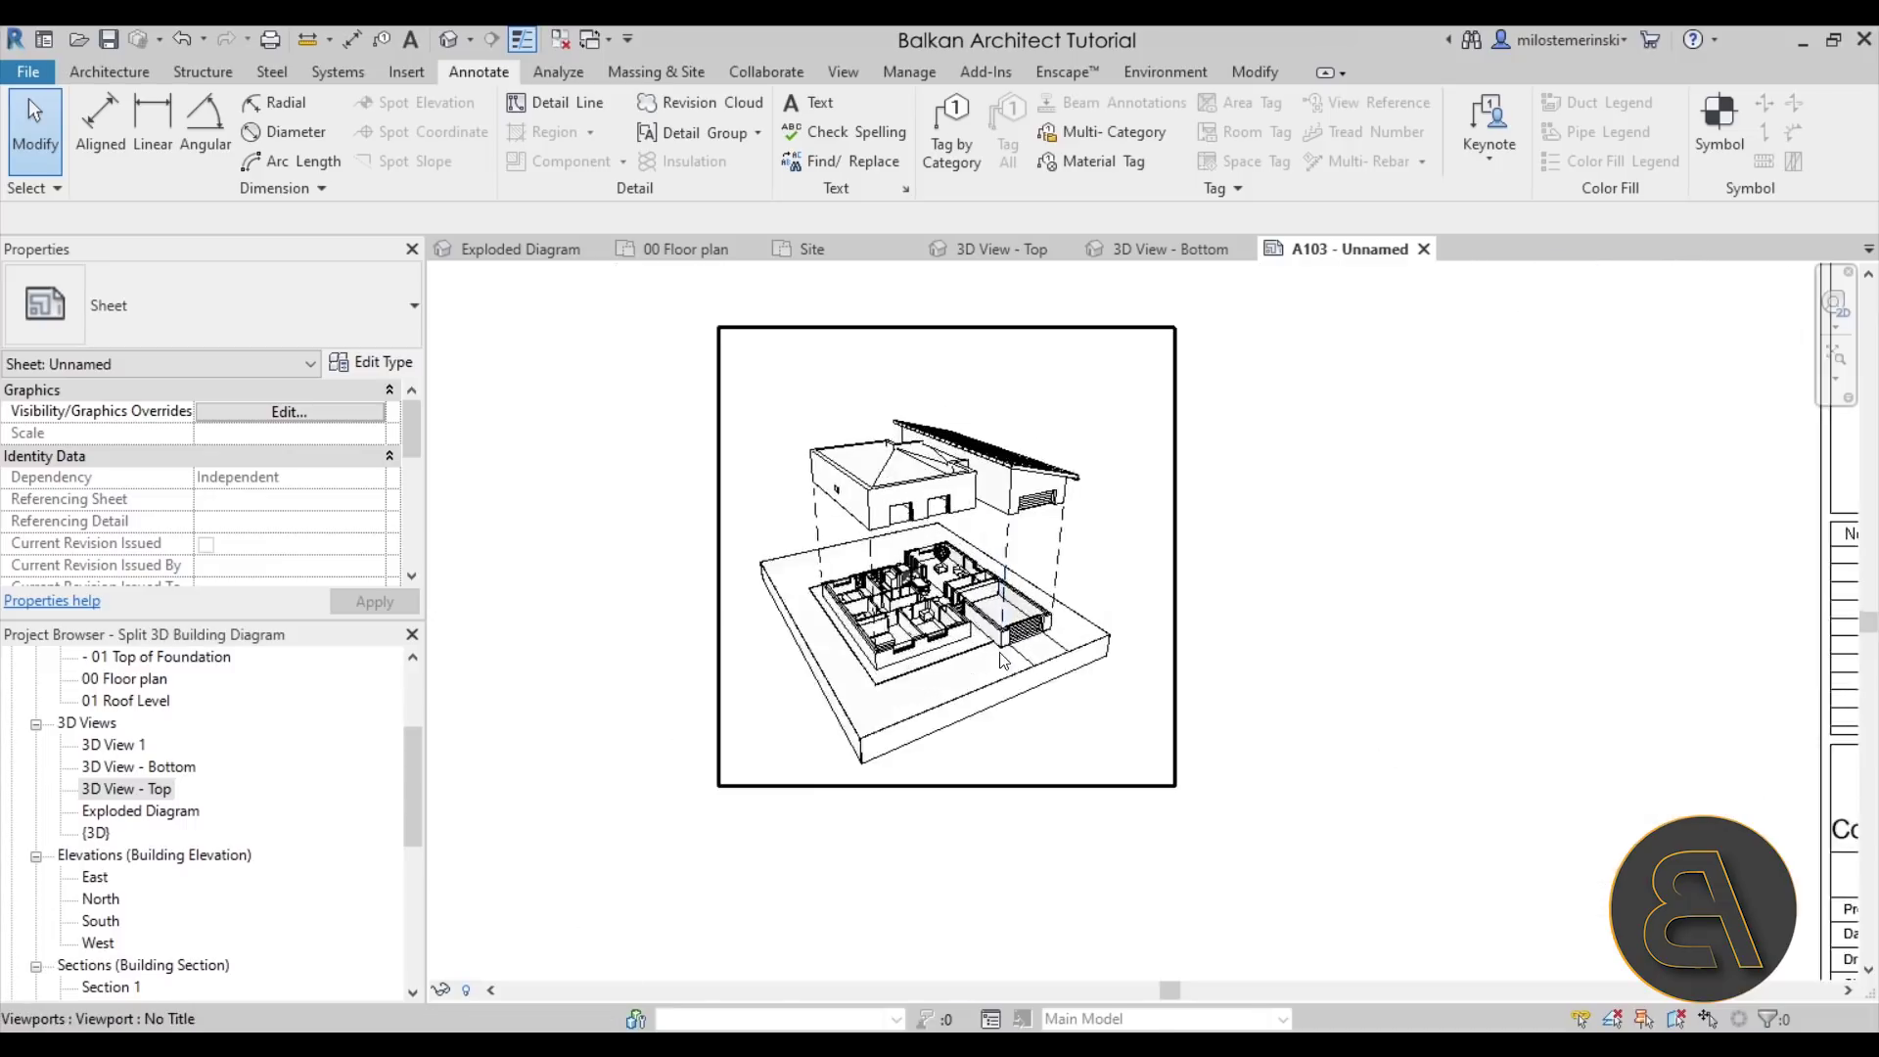
scroll(1002, 661, "up", 2)
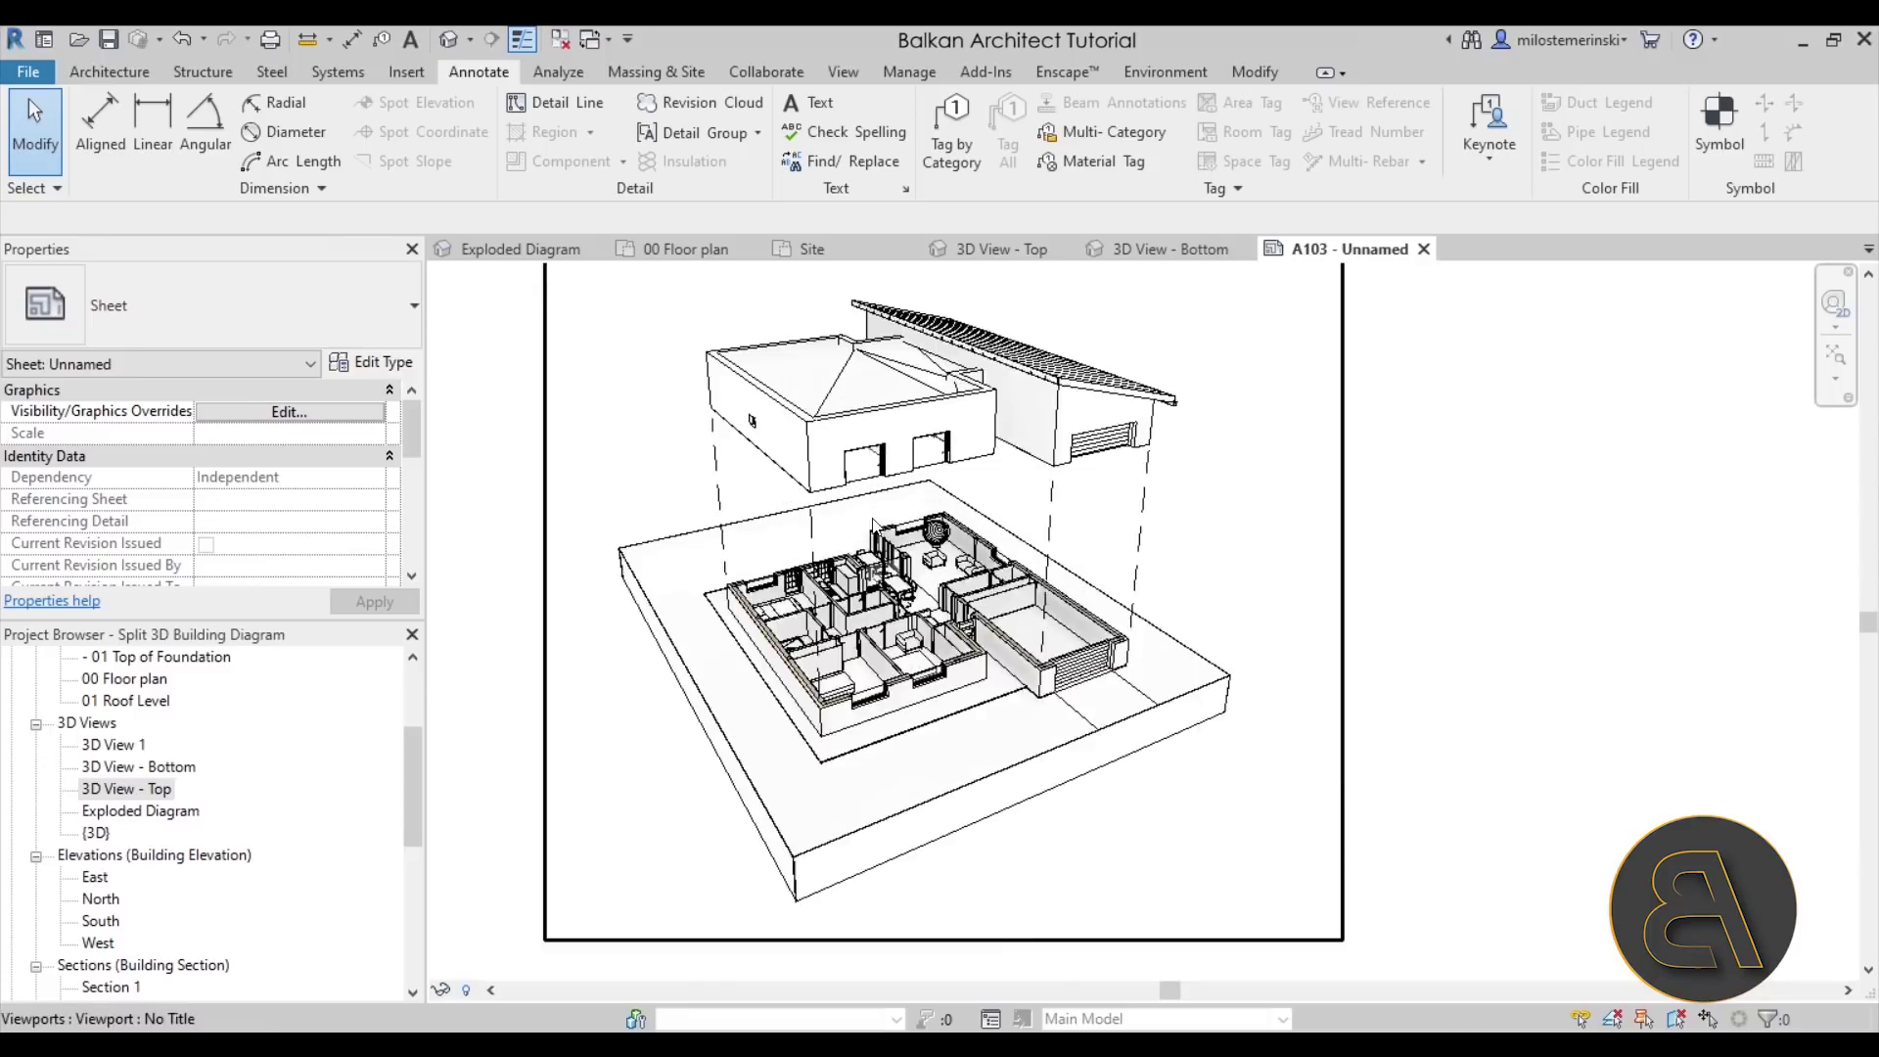
scroll(817, 545, "up", 3)
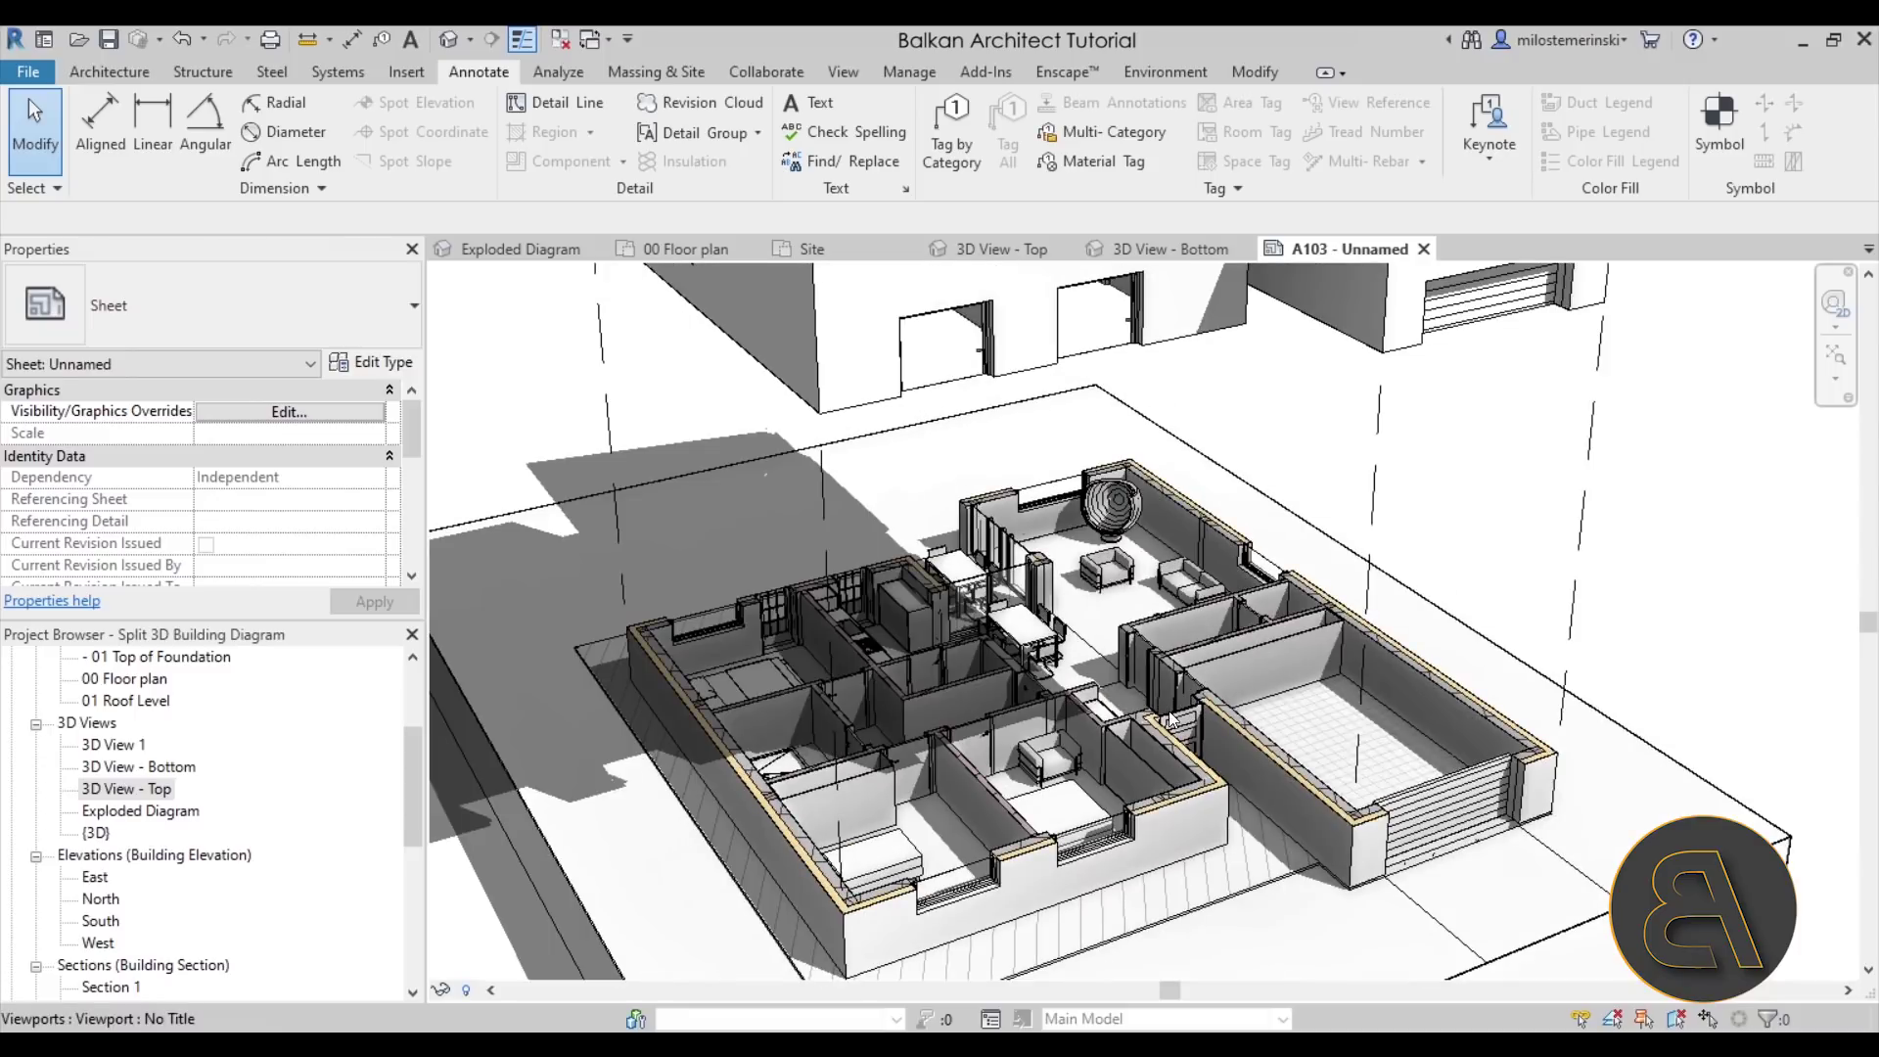
scroll(1063, 628, "down", 1)
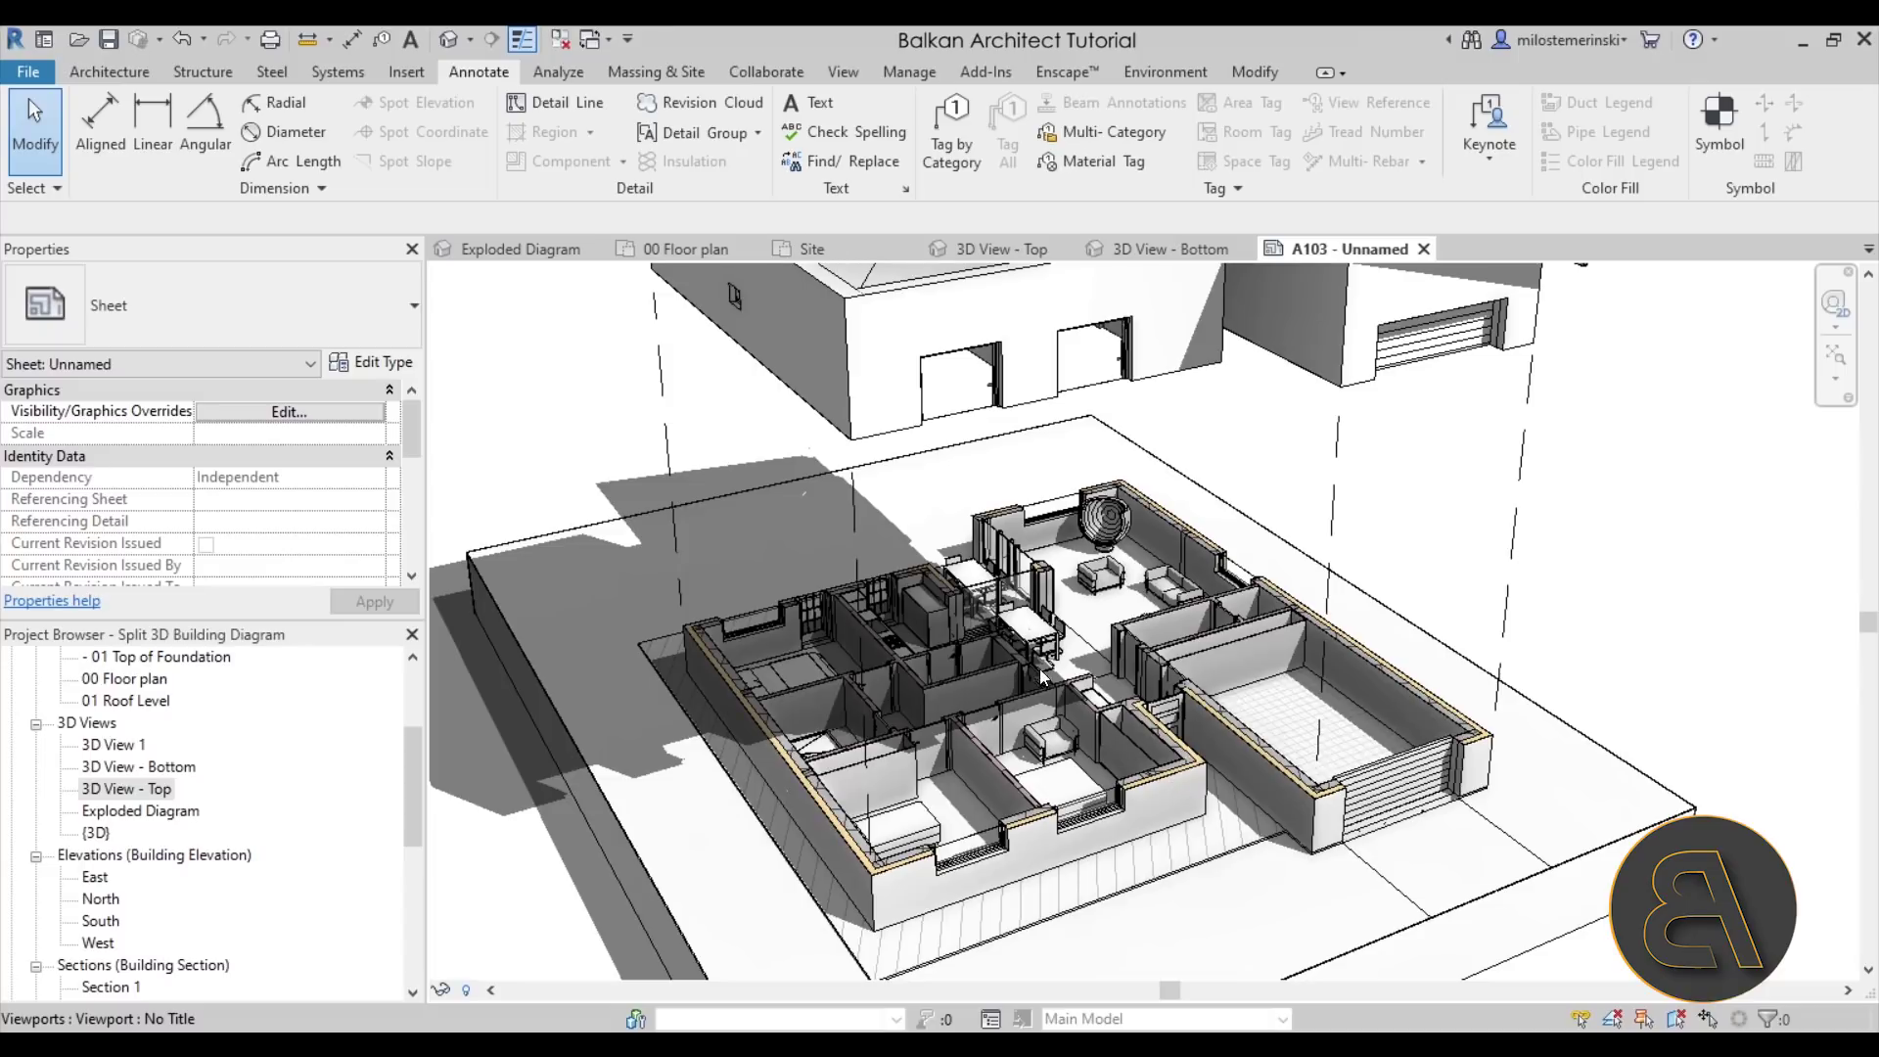
scroll(1042, 676, "down", 3)
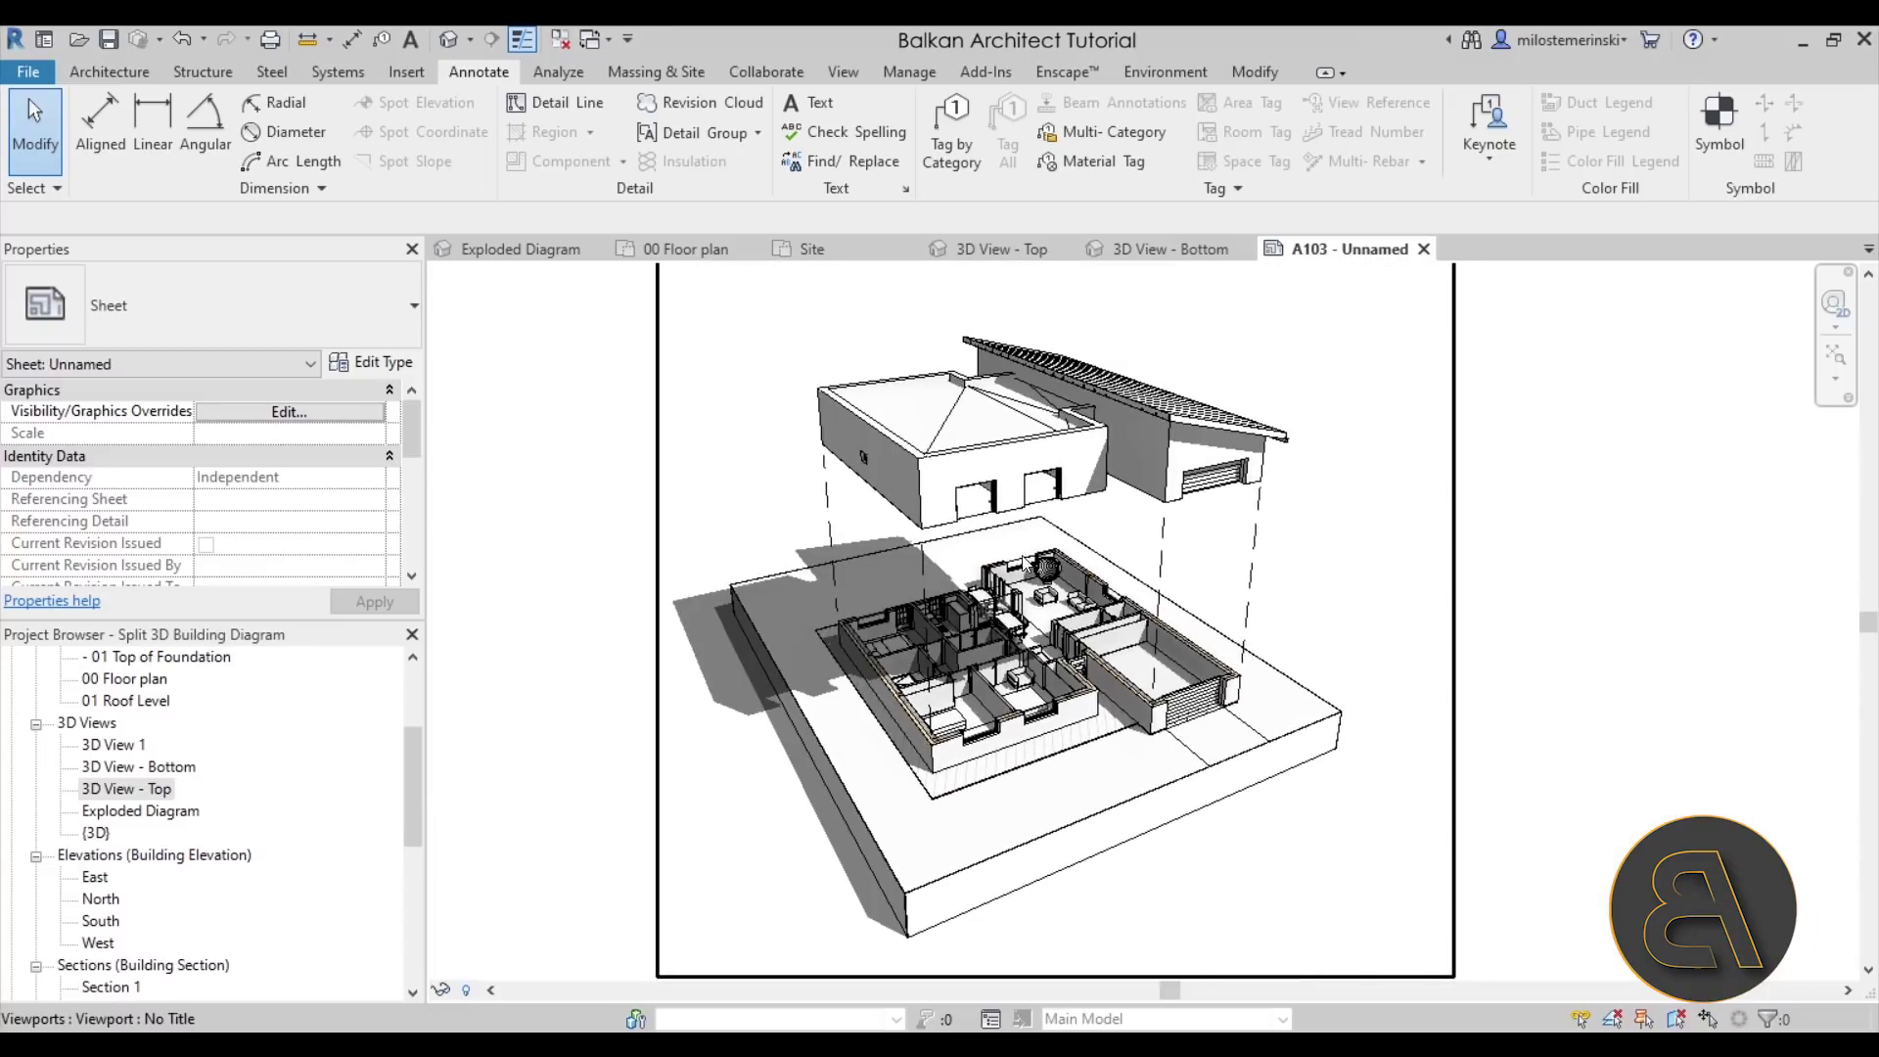
scroll(1025, 563, "up", 2)
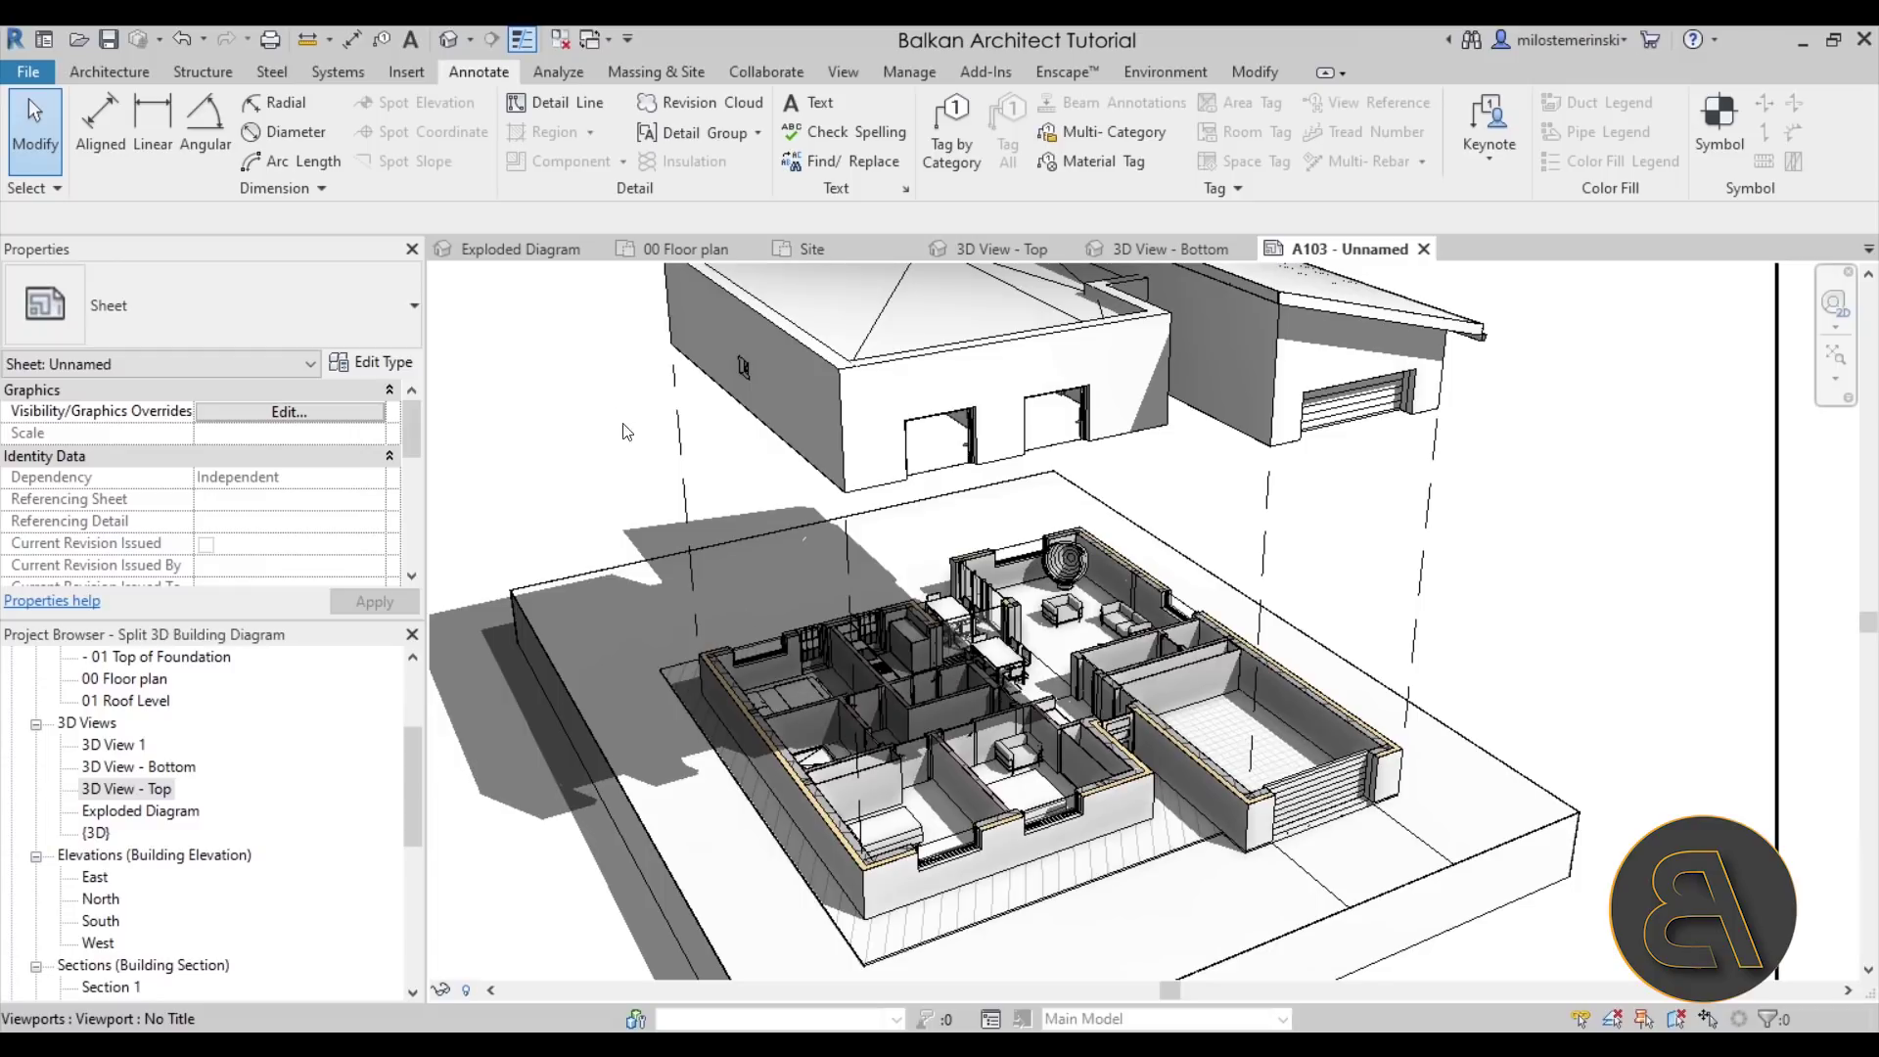
- Review the 00 Floor plan view alongside the complete split building diagram on sheet A103
left_click(668, 251)
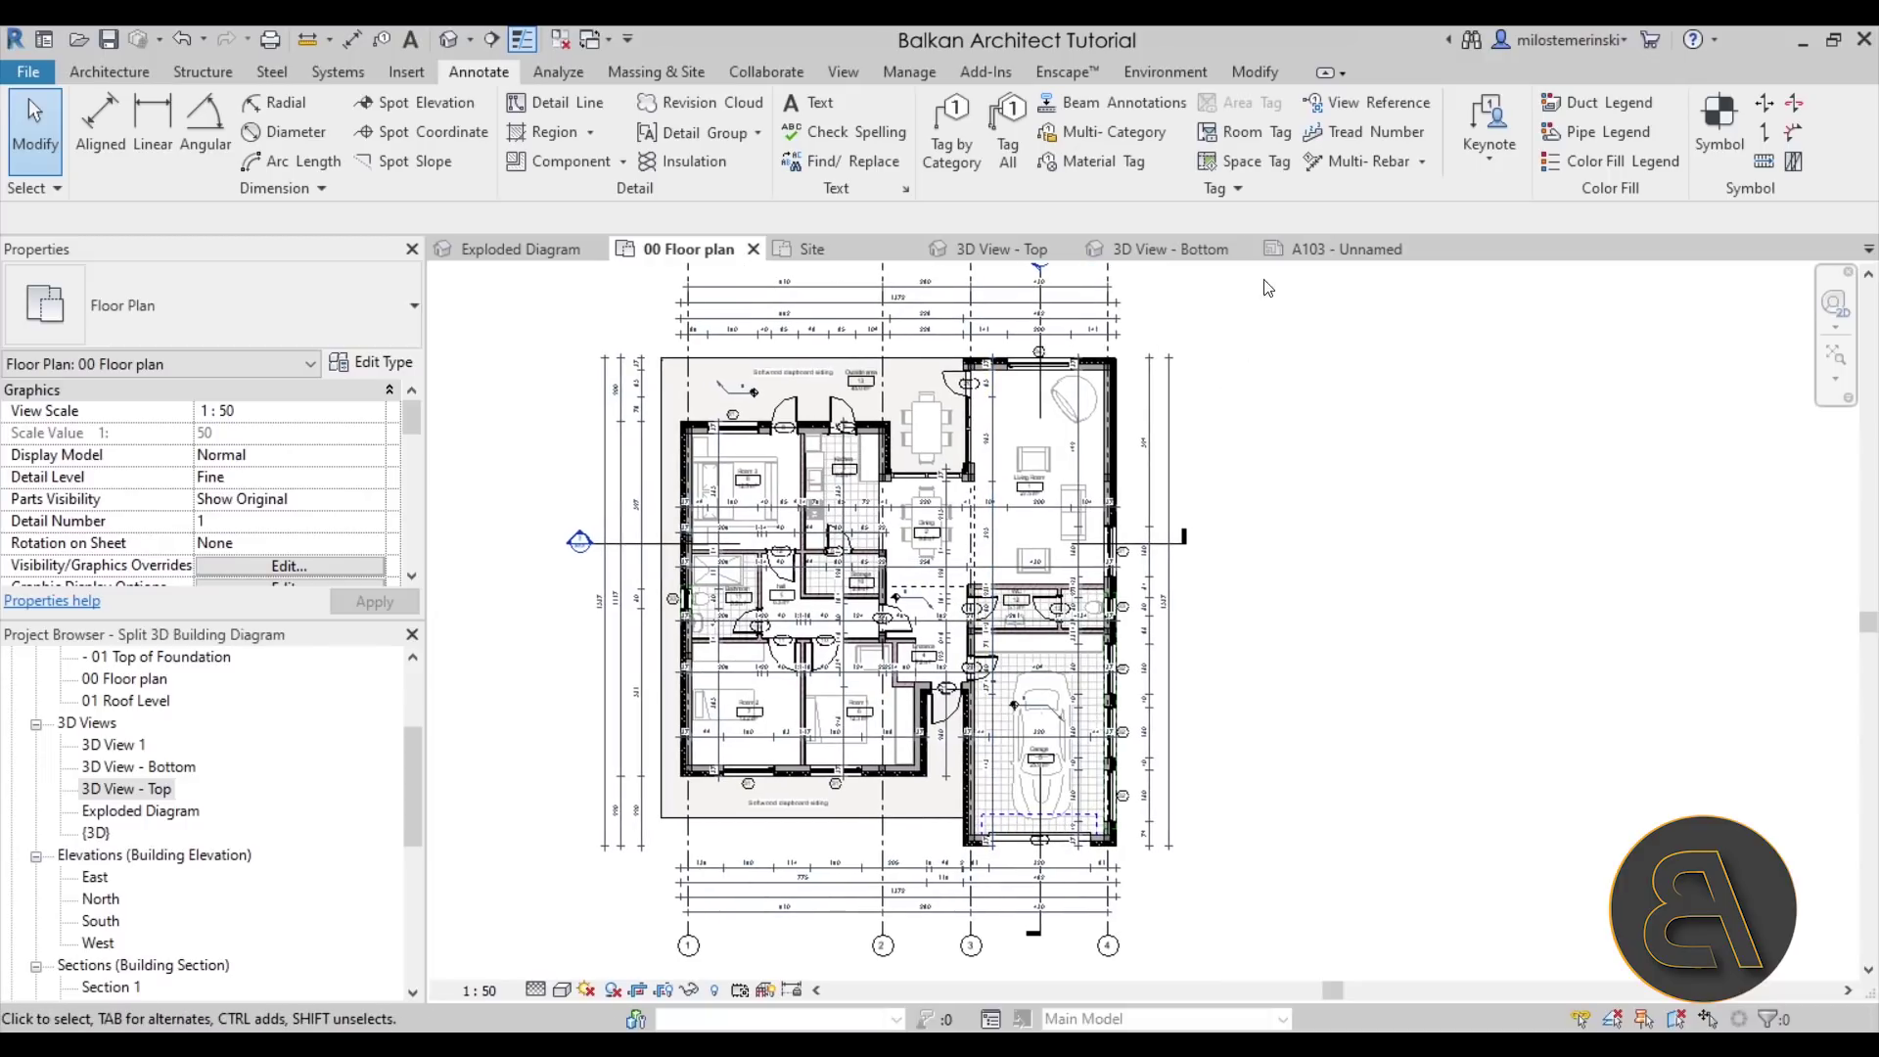
left_click(1314, 257)
scroll(1008, 653, "down", 5)
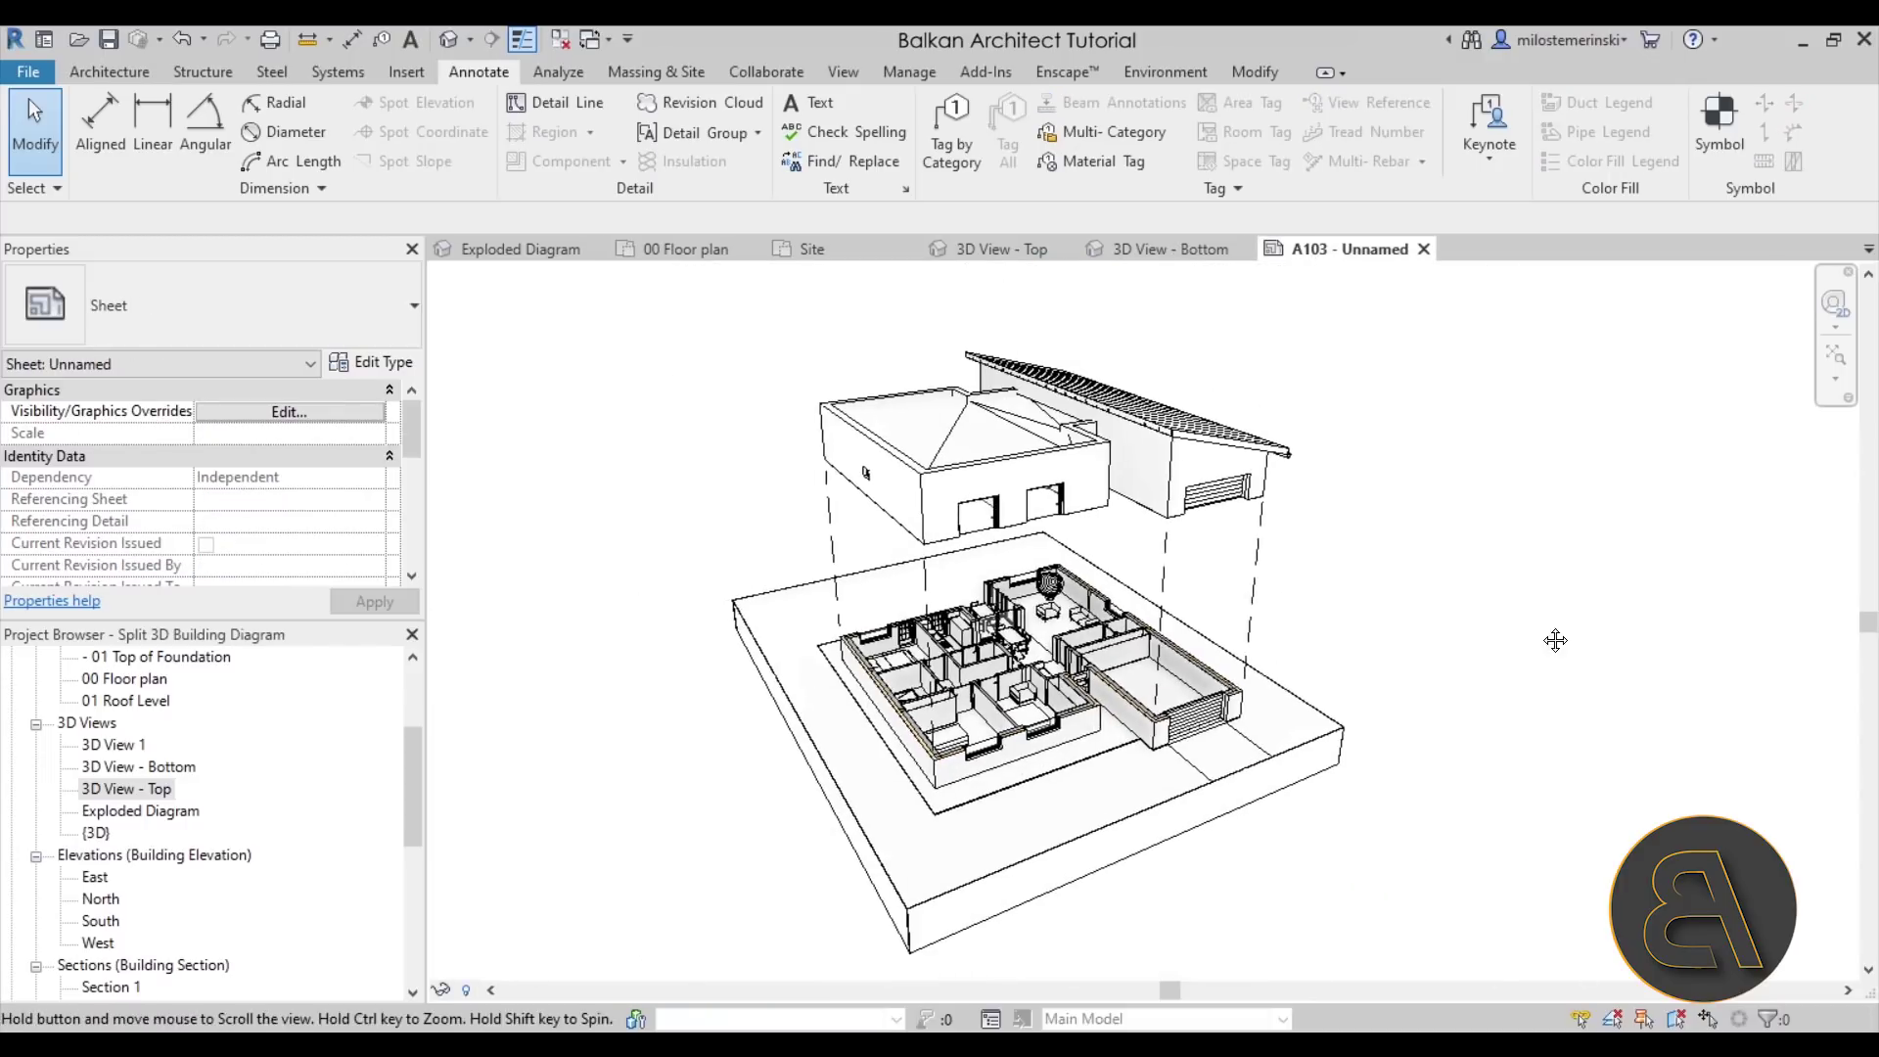
scroll(1390, 605, "up", 3)
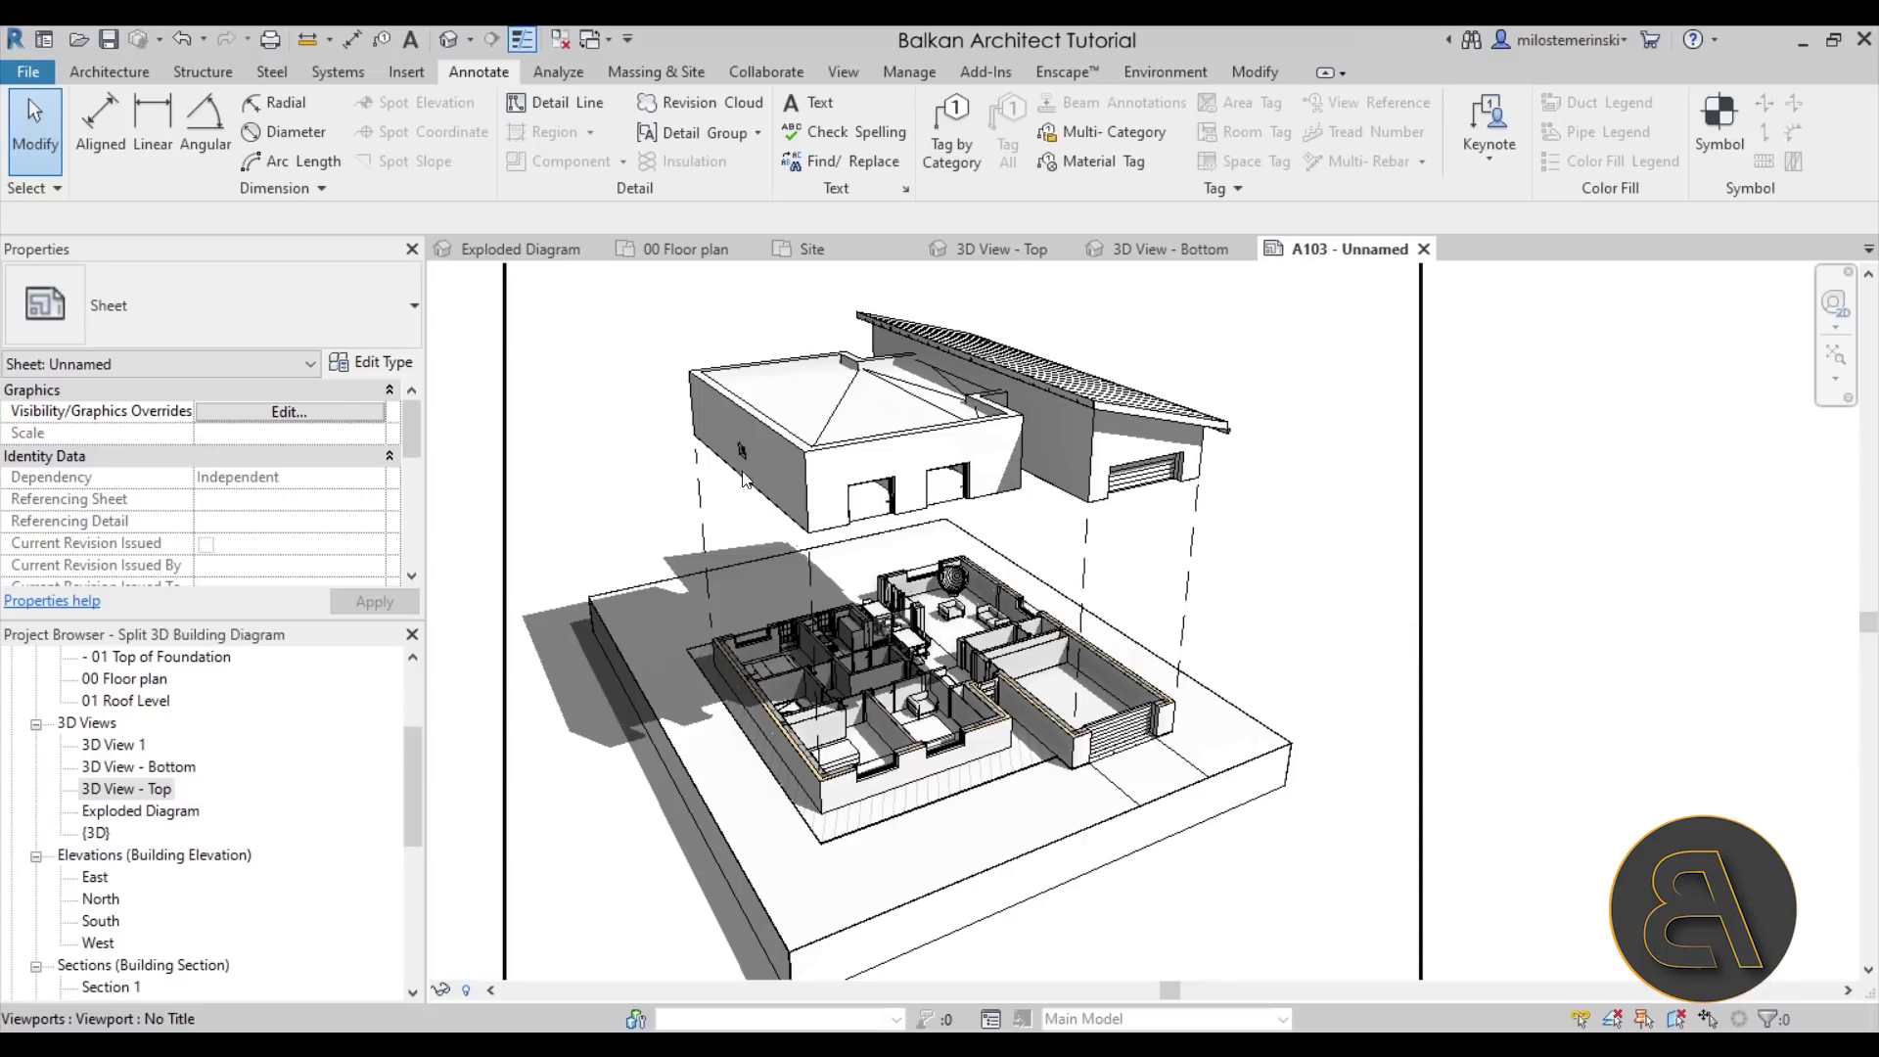
left_click(685, 249)
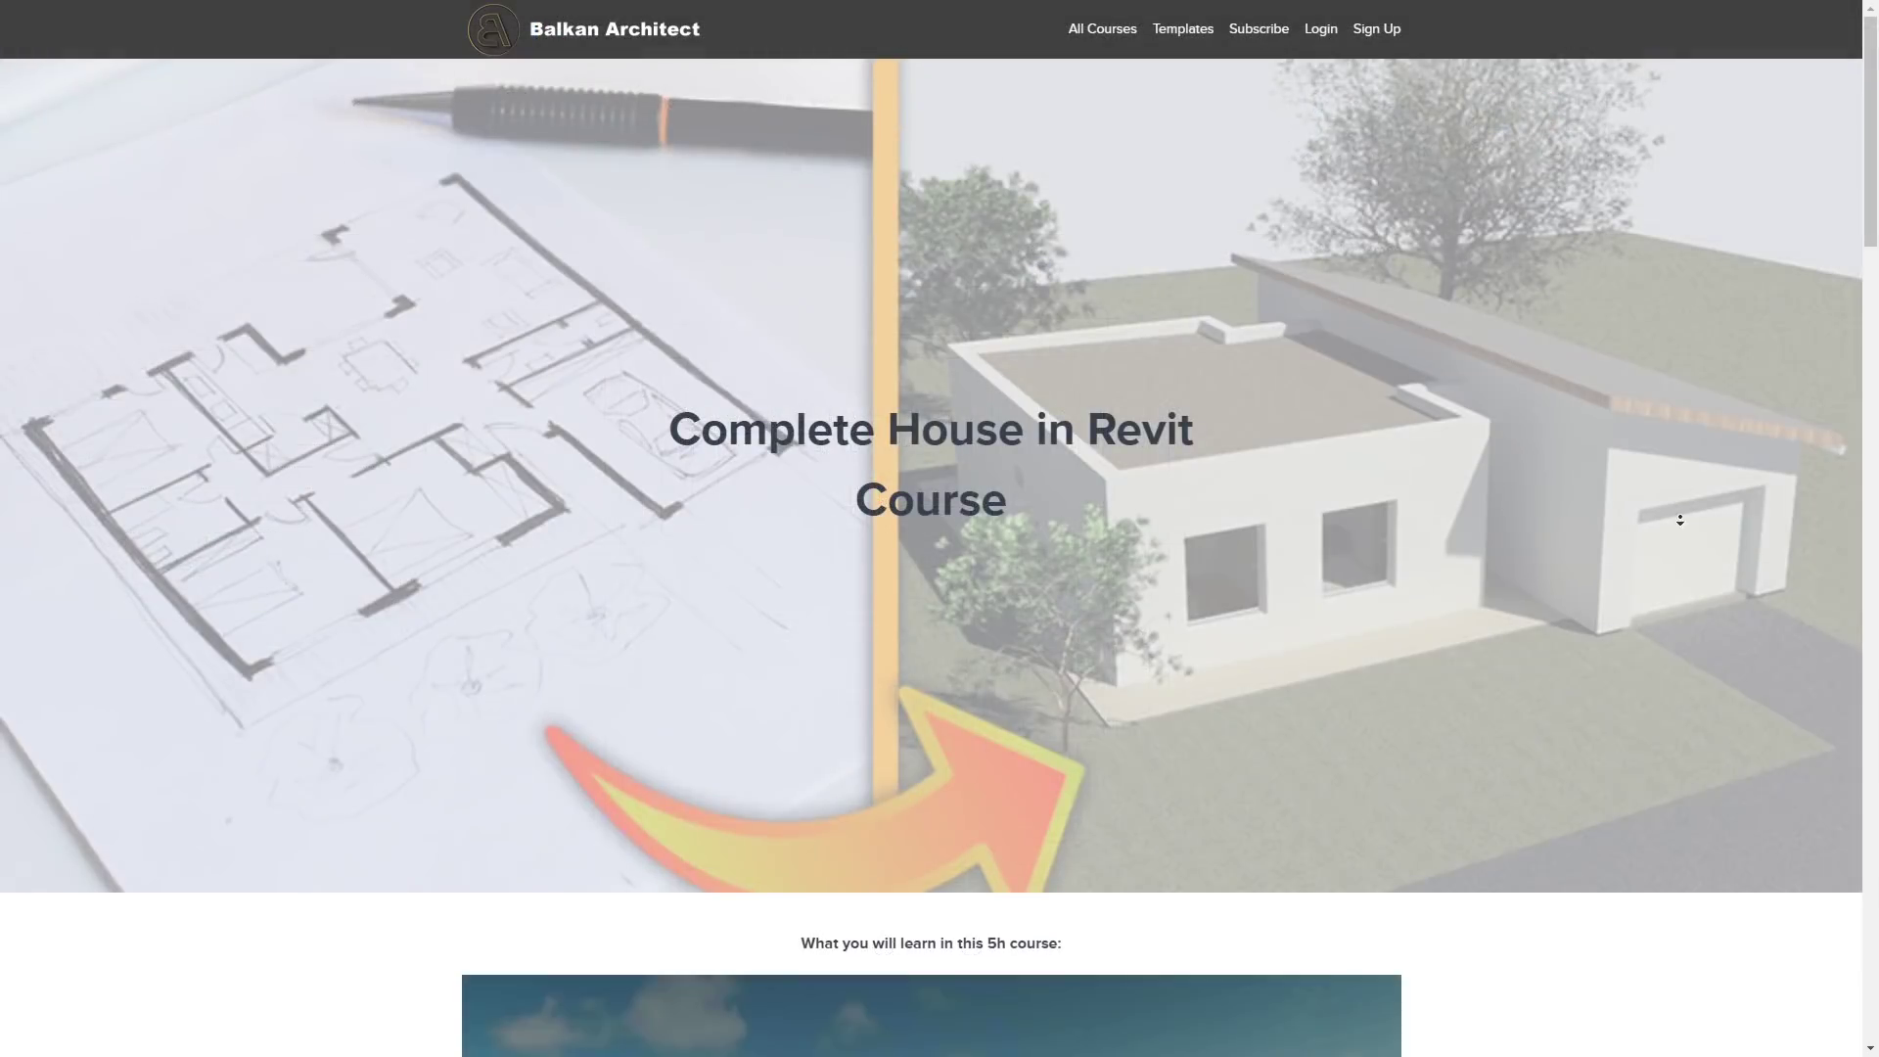
- Switch to the web browser and look through the Complete House in Revit Course page and the Balkan Architect course catalogue
scroll(1680, 552, "down", 3)
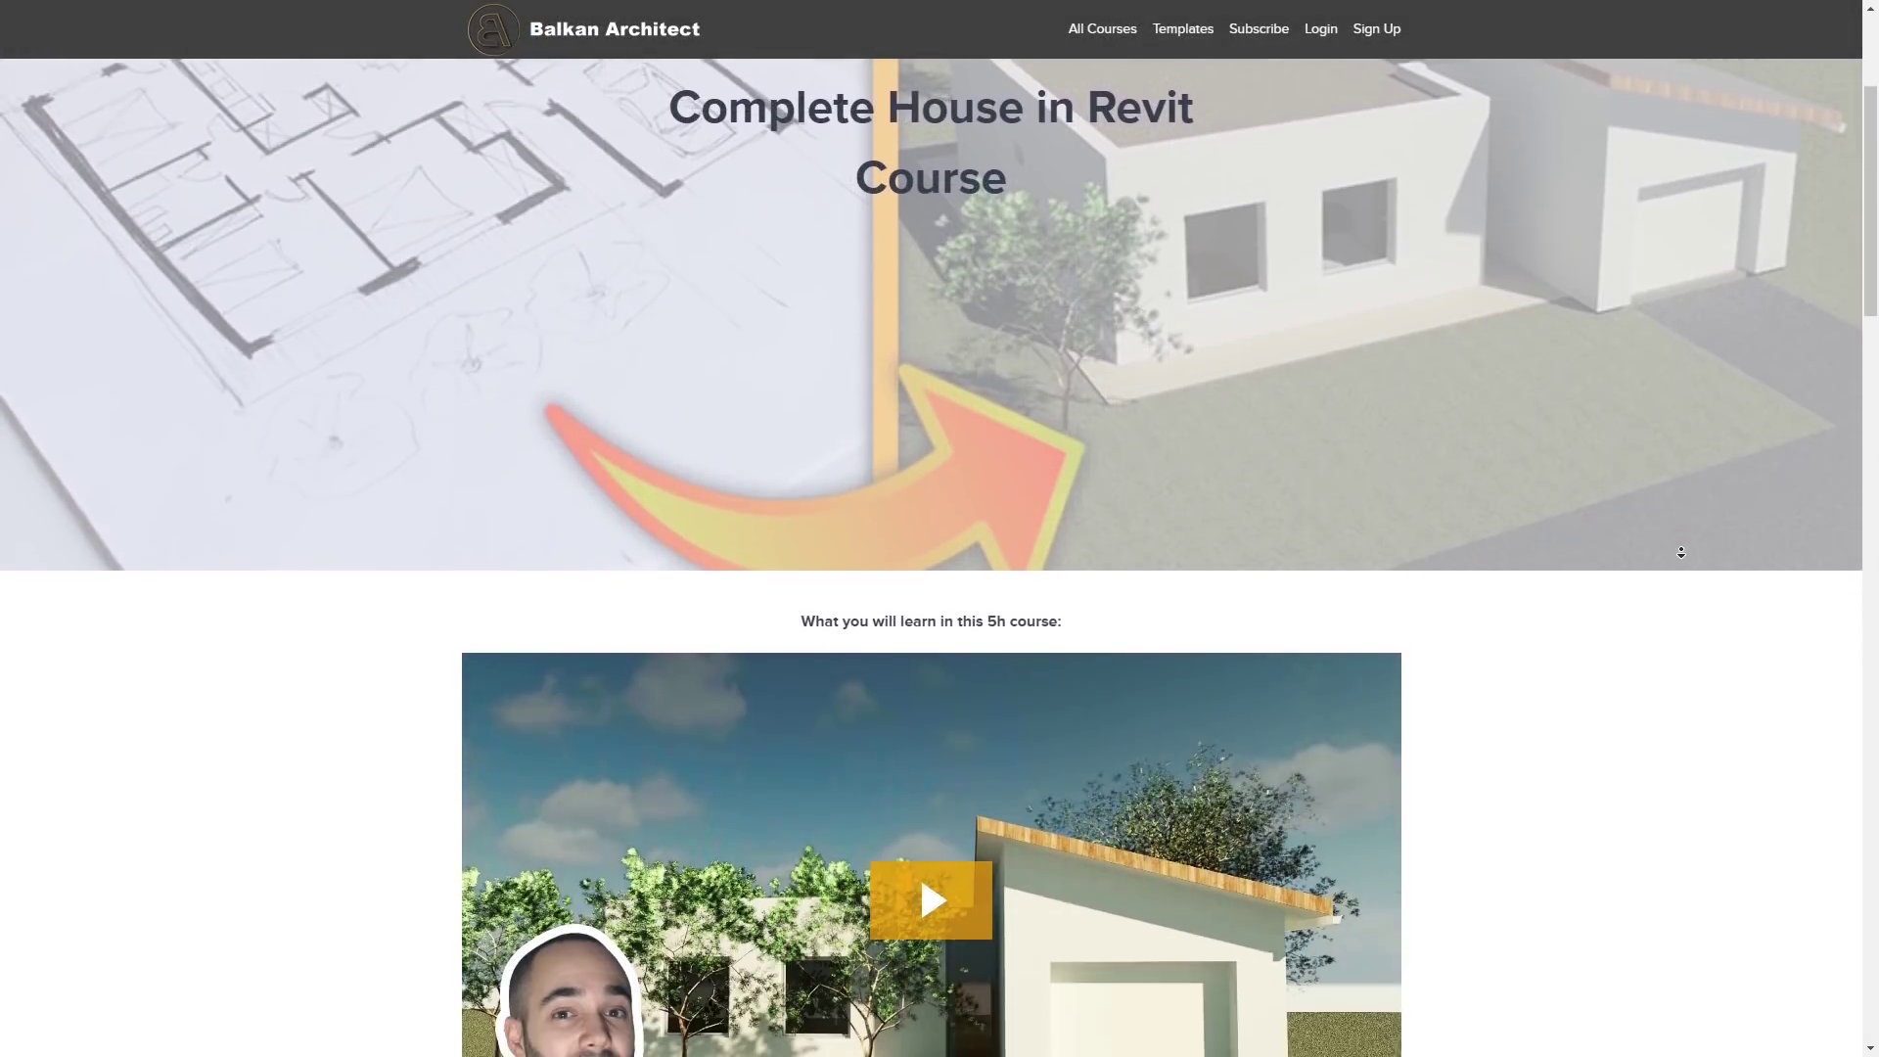
scroll(1681, 552, "down", 10)
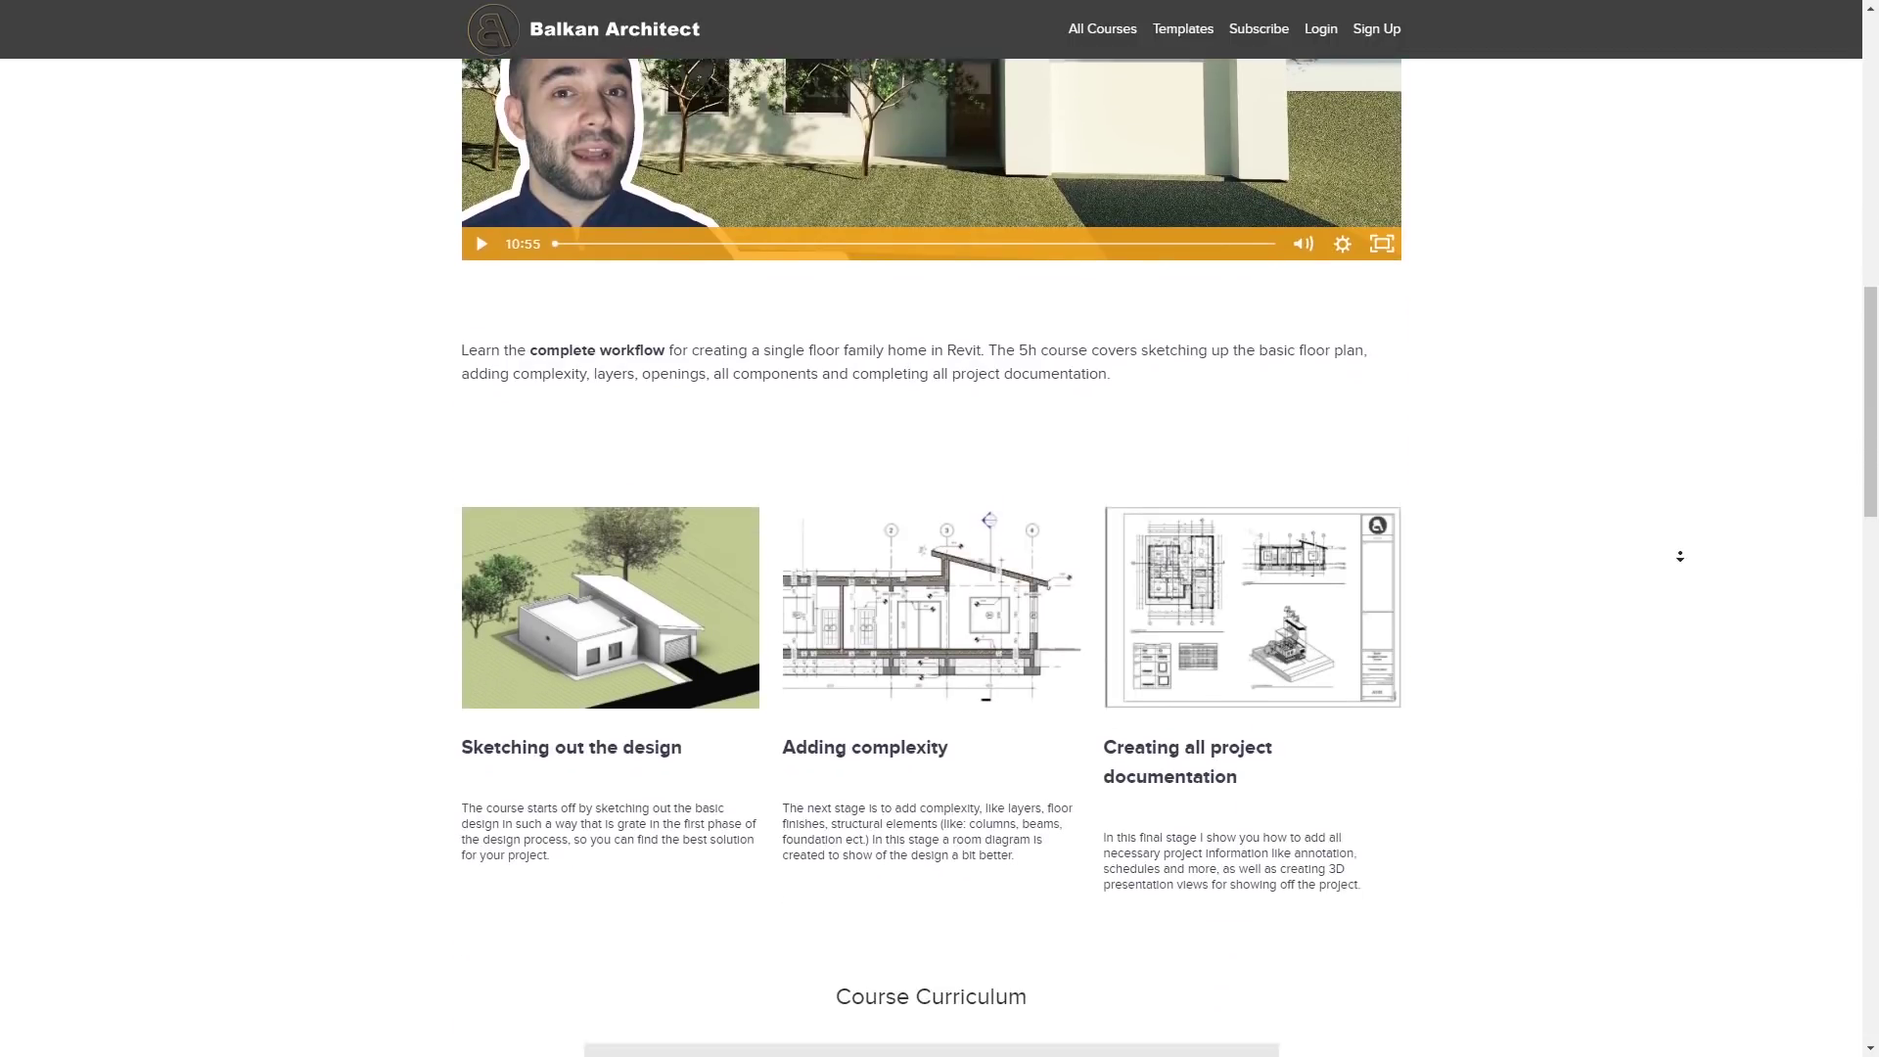
scroll(1680, 556, "down", 7)
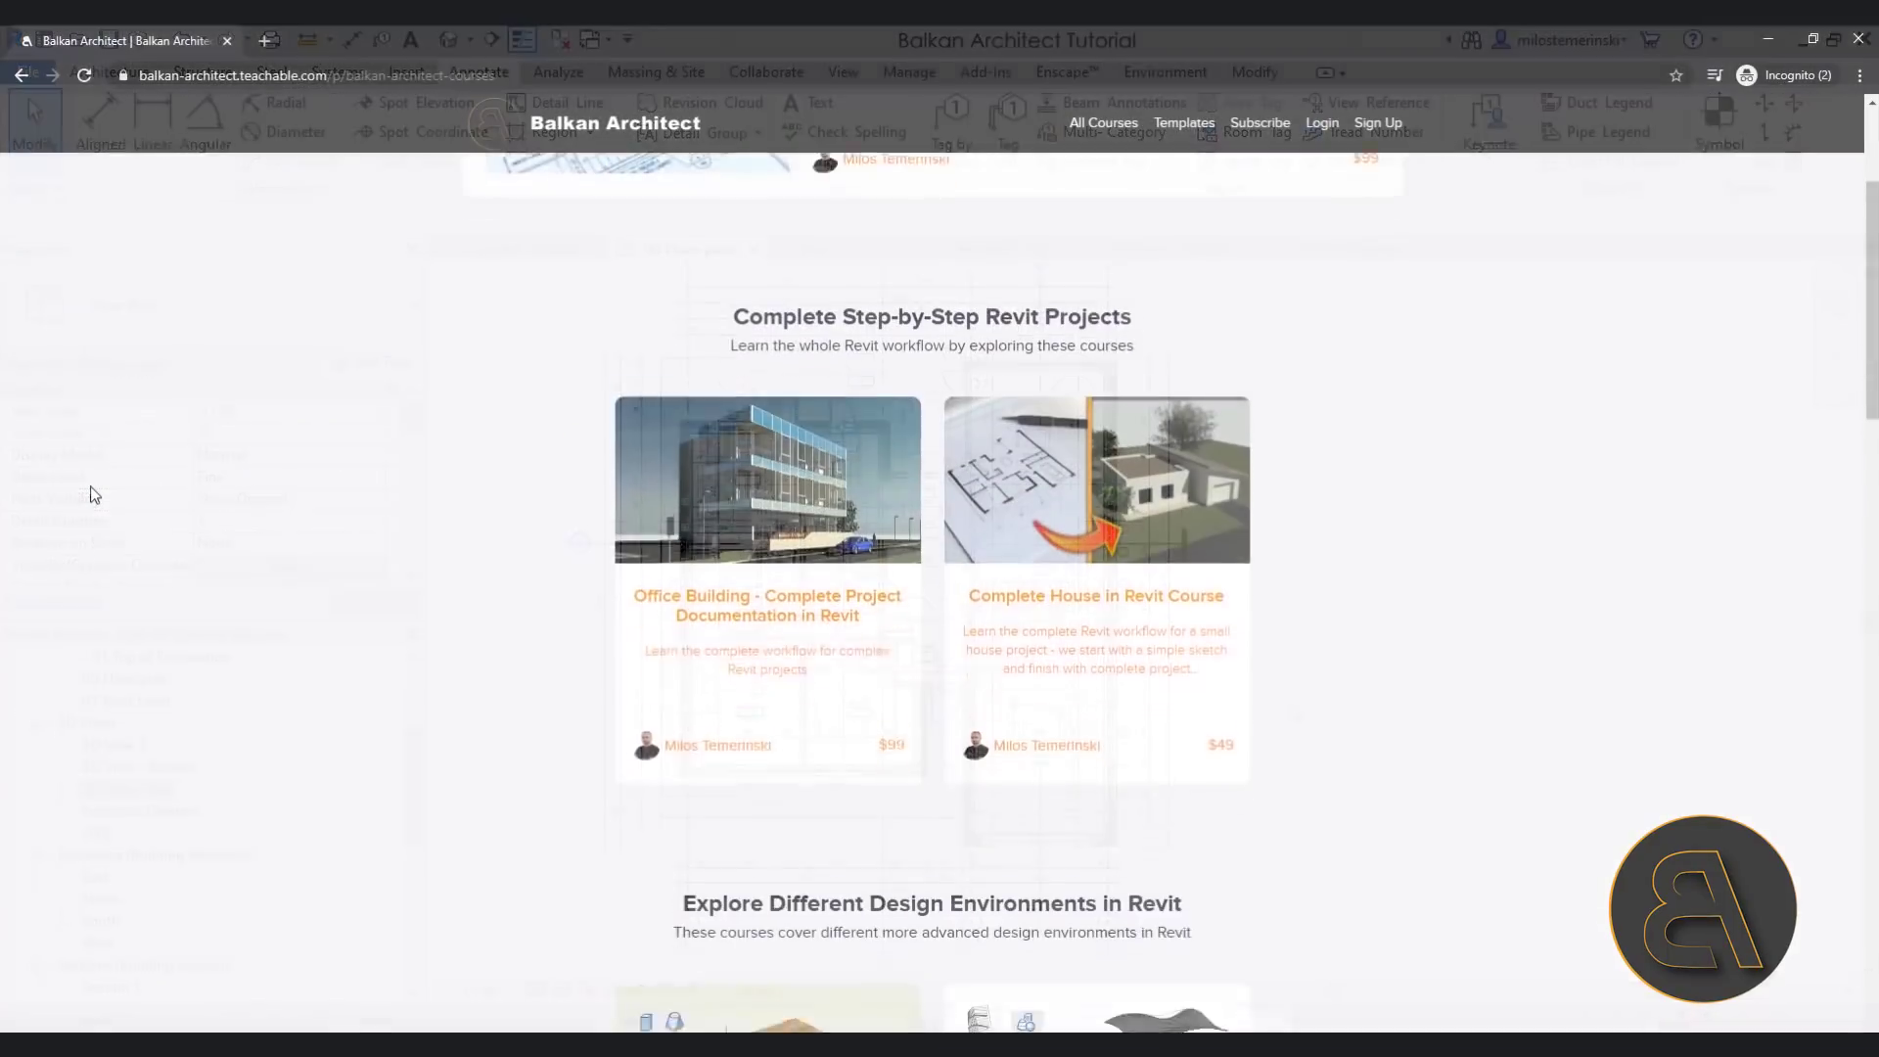
scroll(90, 493, "down", 1)
scroll(90, 492, "down", 10)
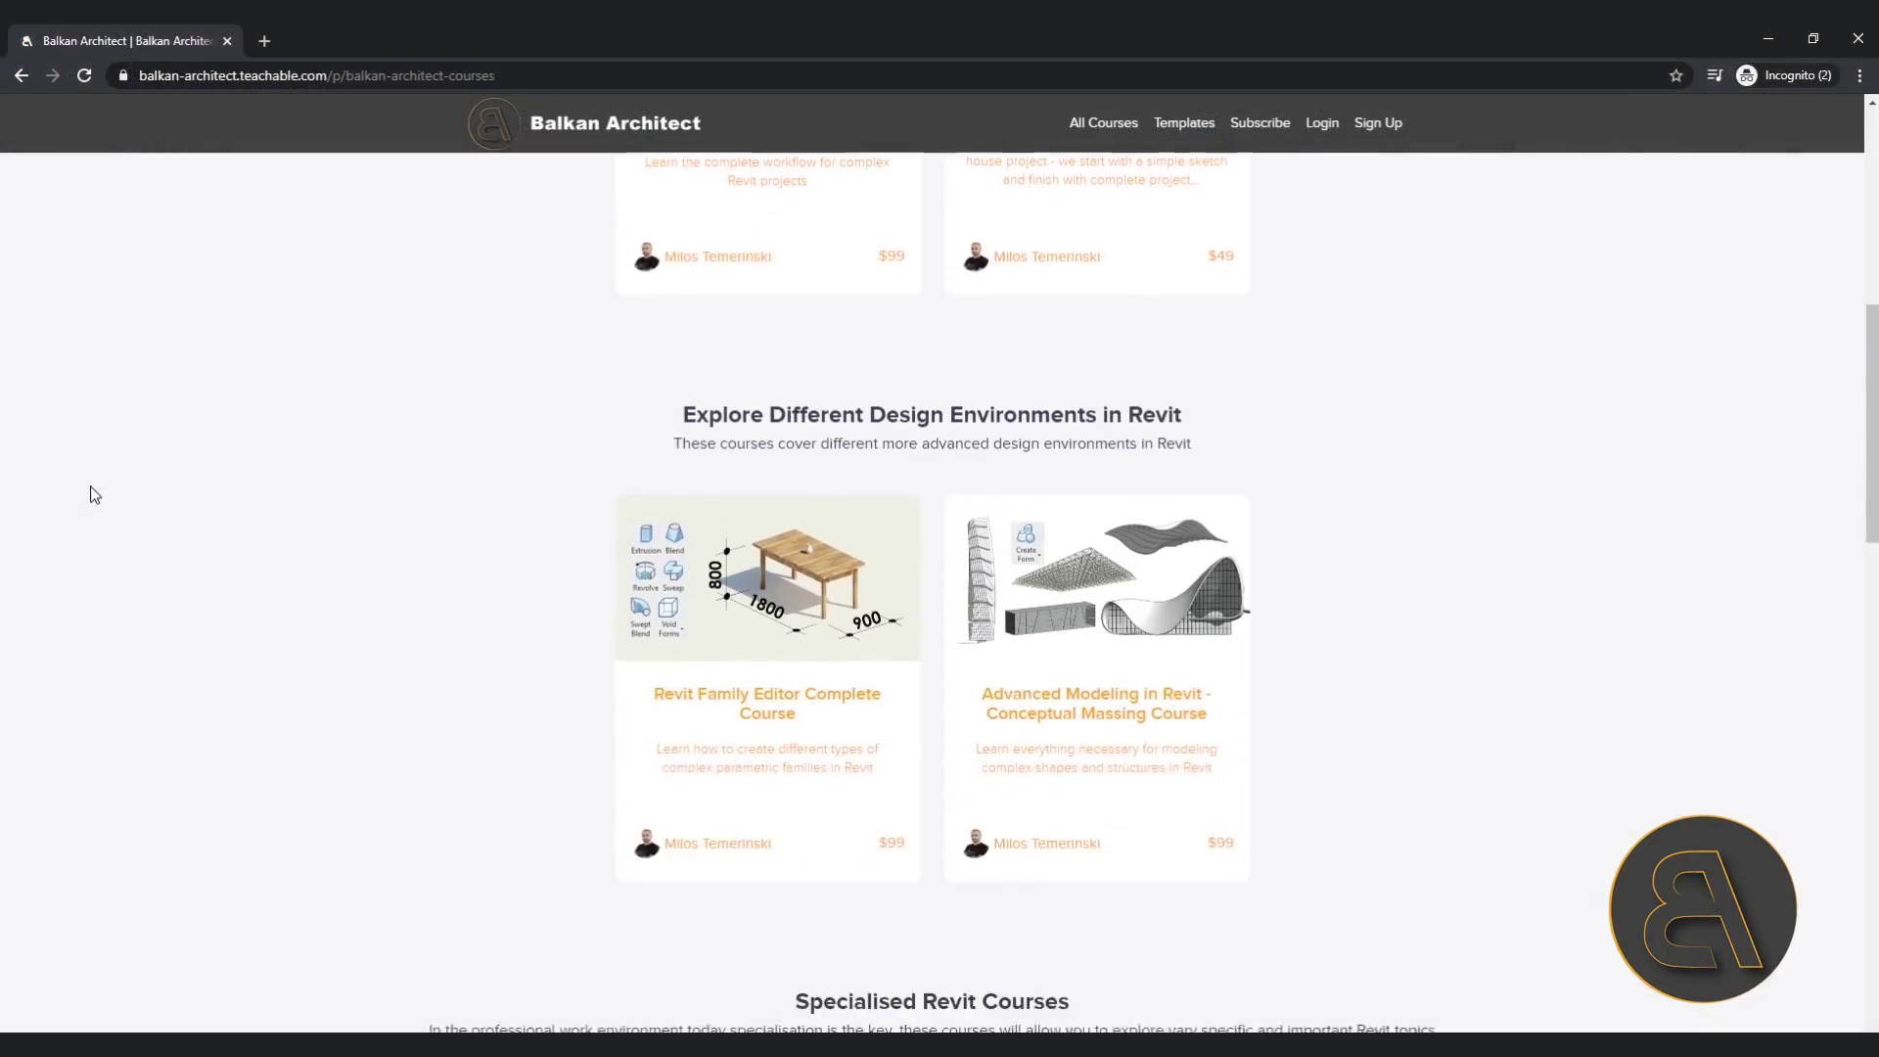
scroll(90, 492, "down", 7)
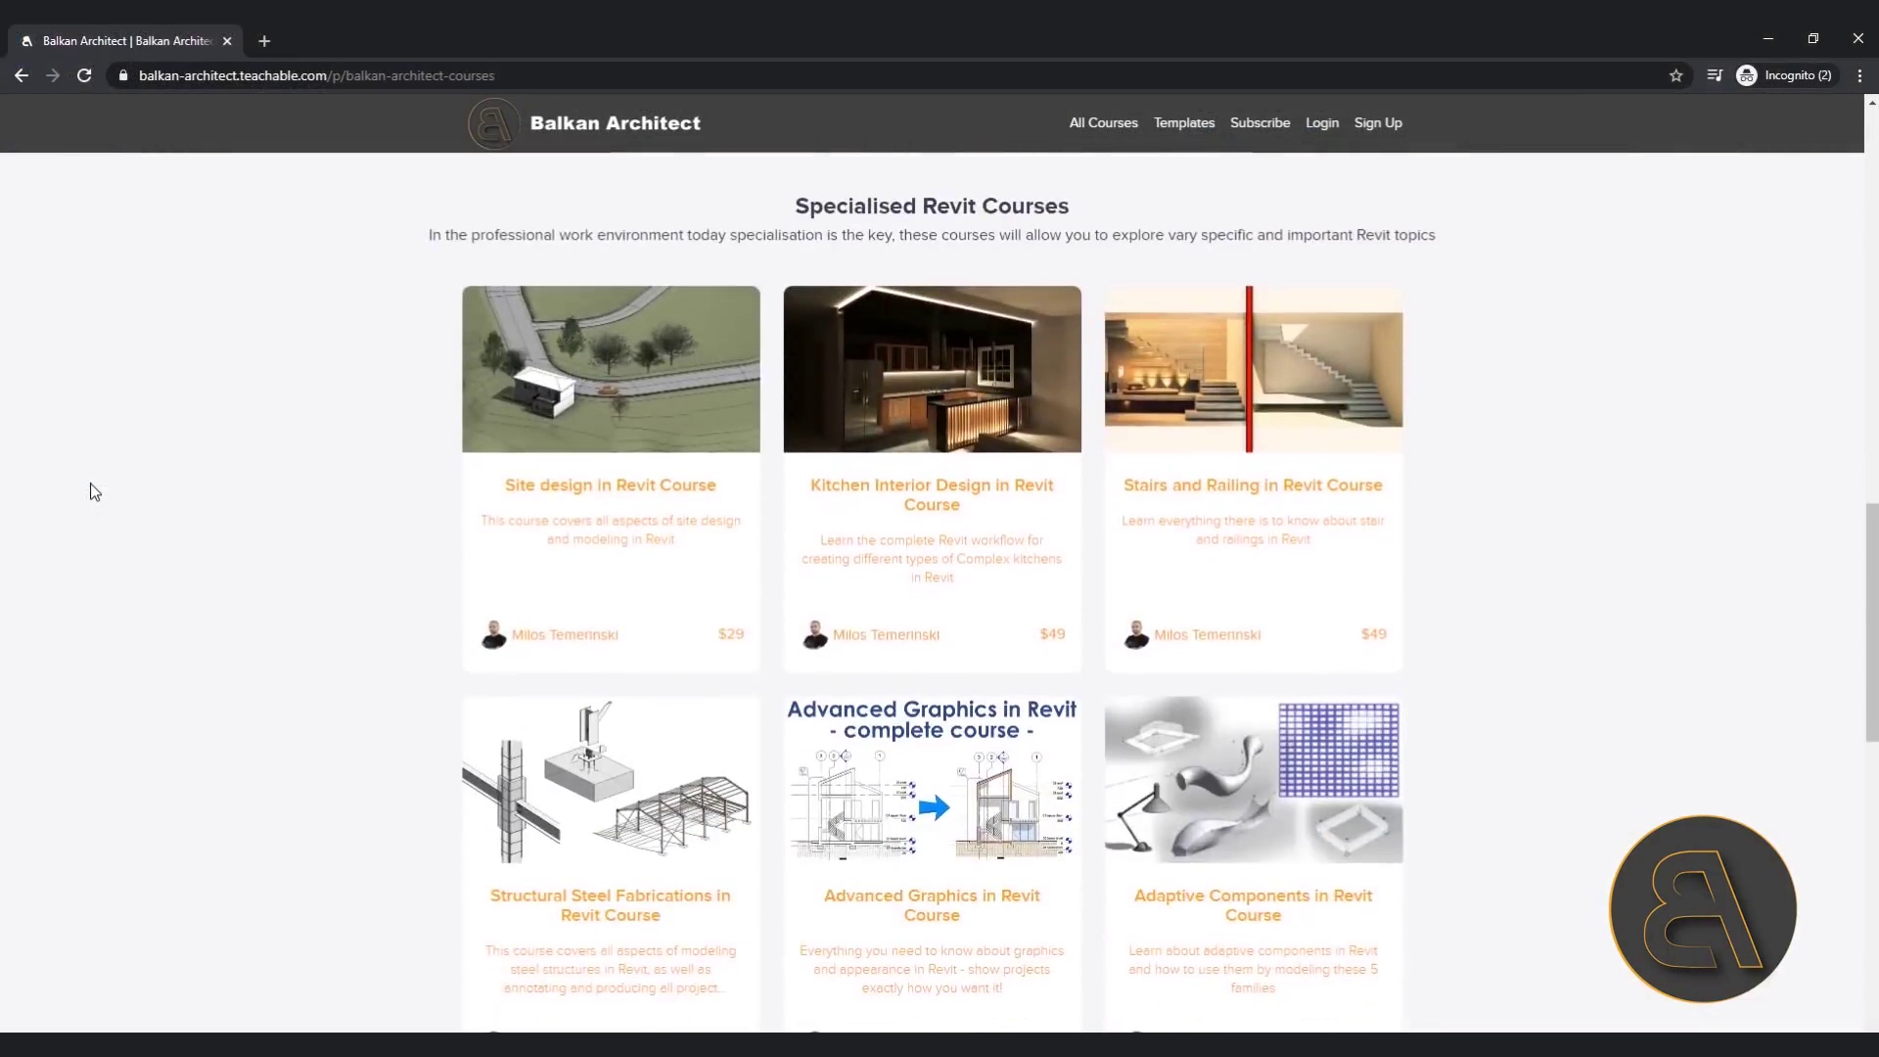